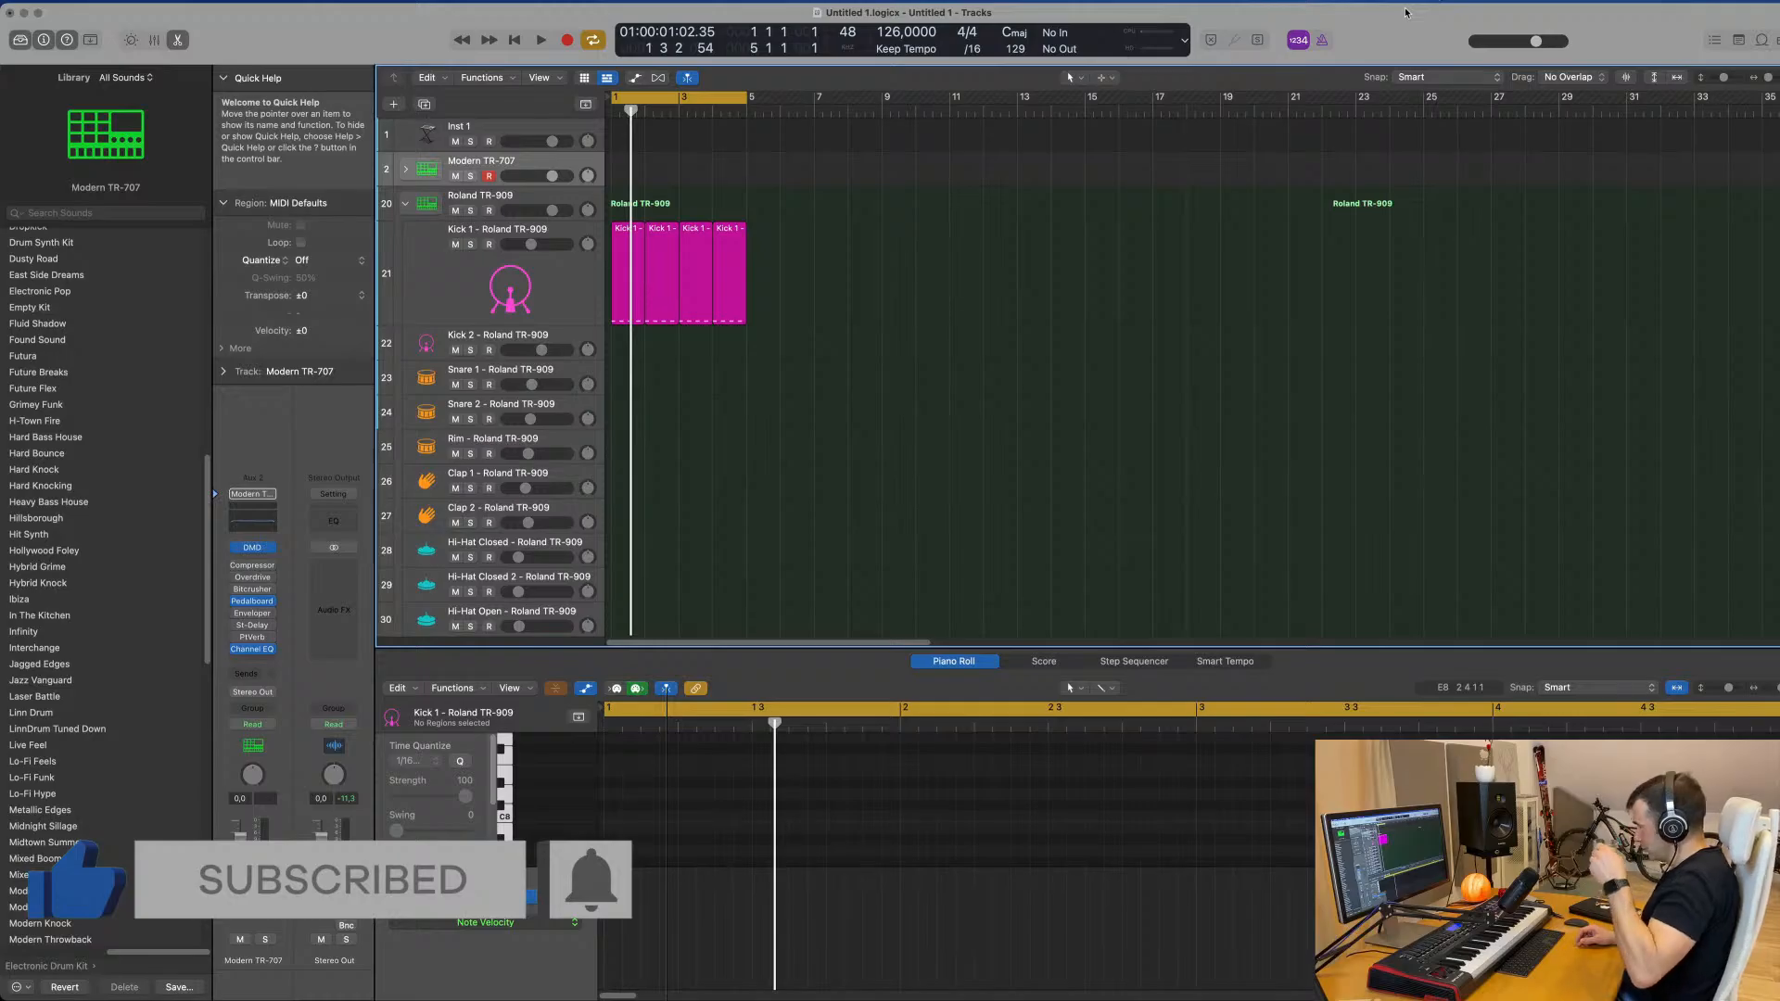
Step: Play the four-bar kick loop and look through the tracks of the Roland TR-909 kit
key("space")
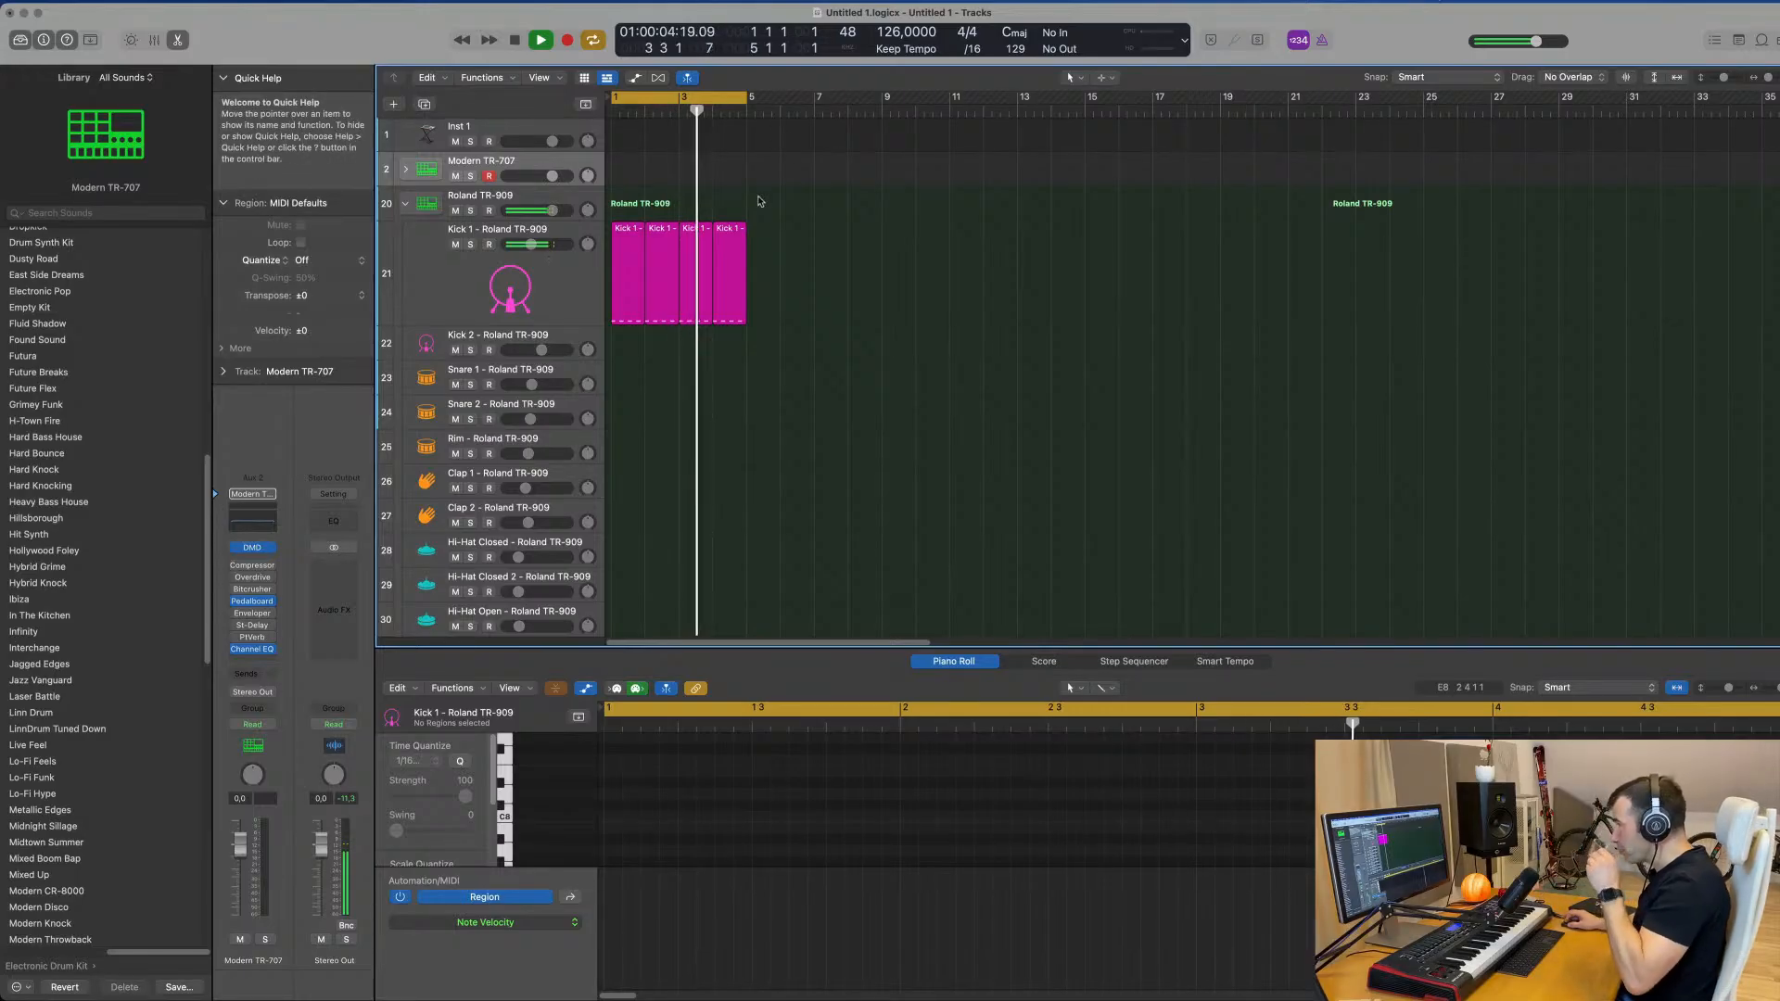
left_click(549, 287)
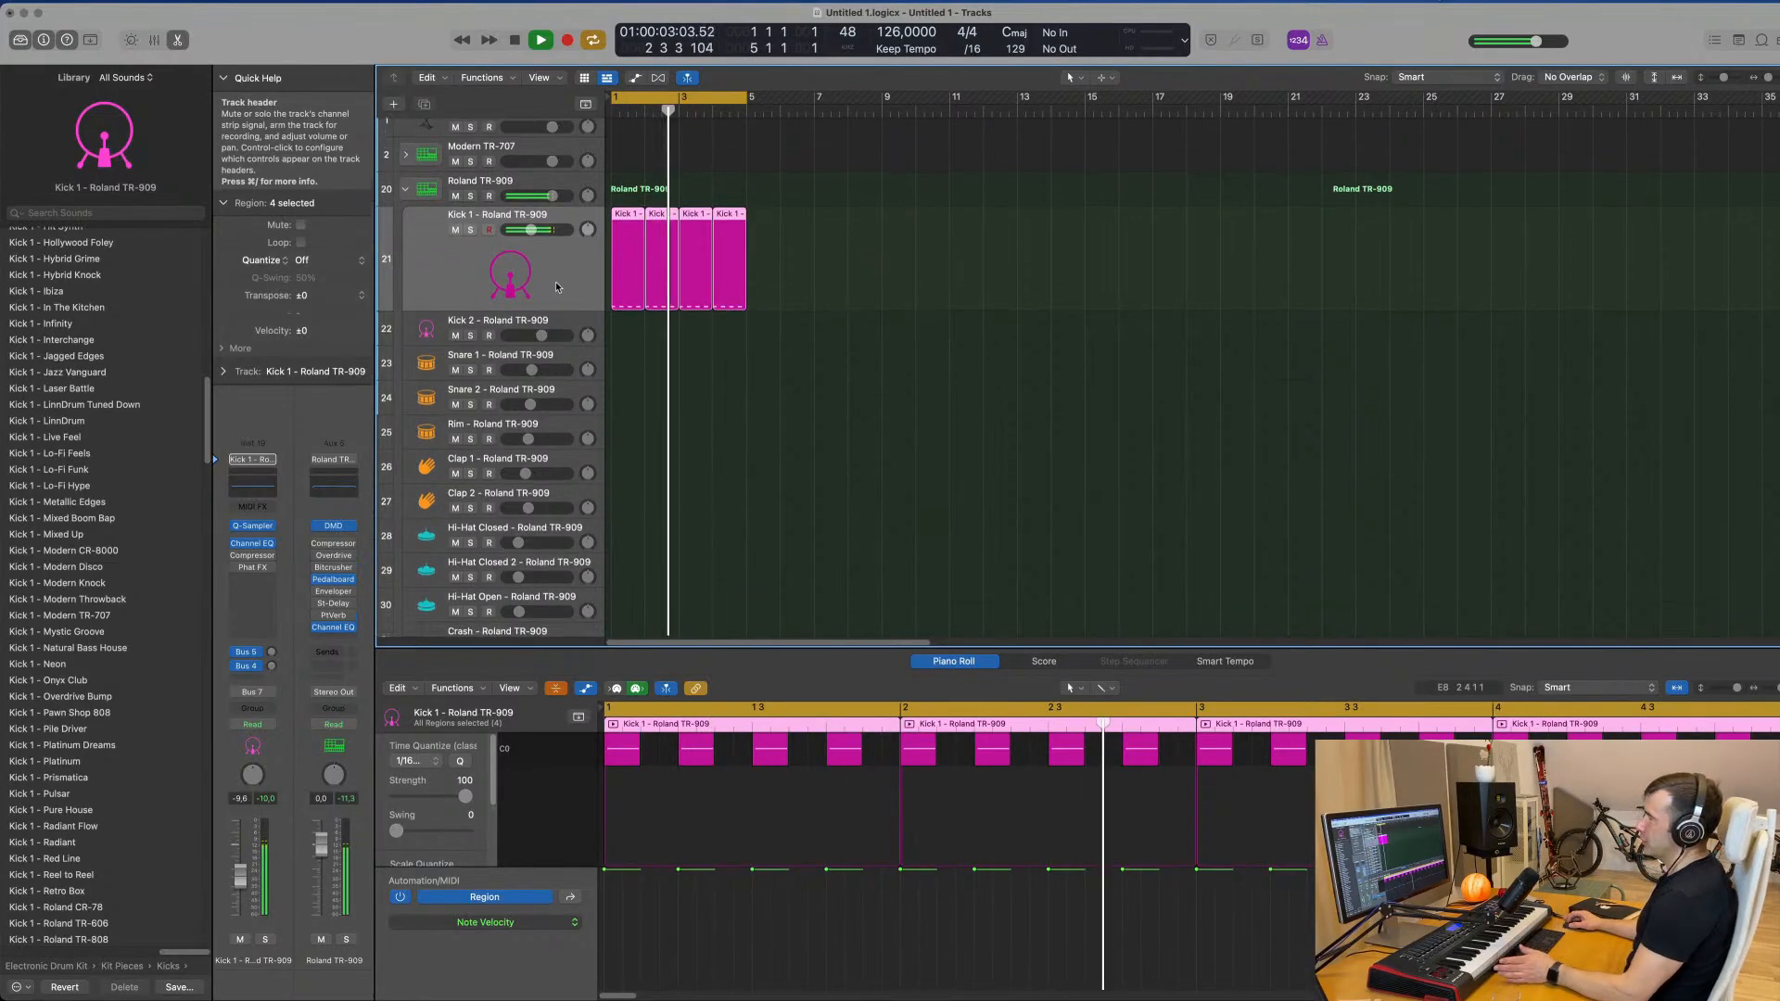
scroll(557, 284, "down", 4)
scroll(566, 284, "up", 4)
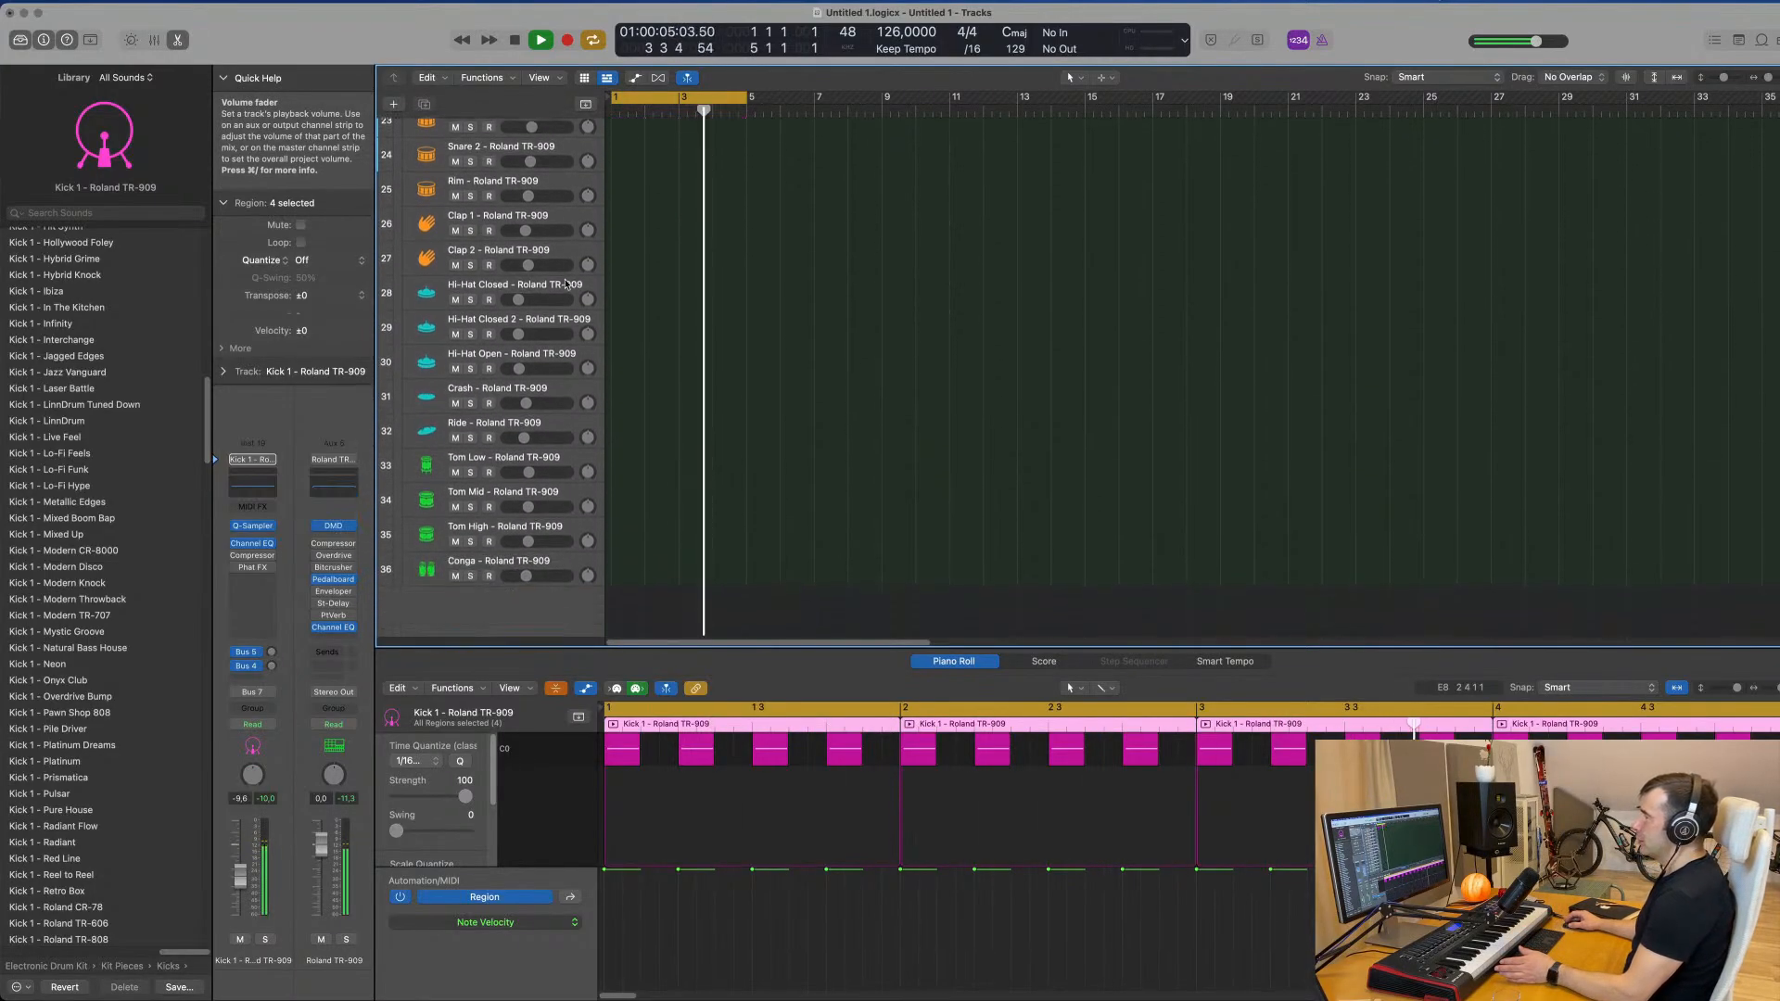
scroll(566, 280, "down", 1)
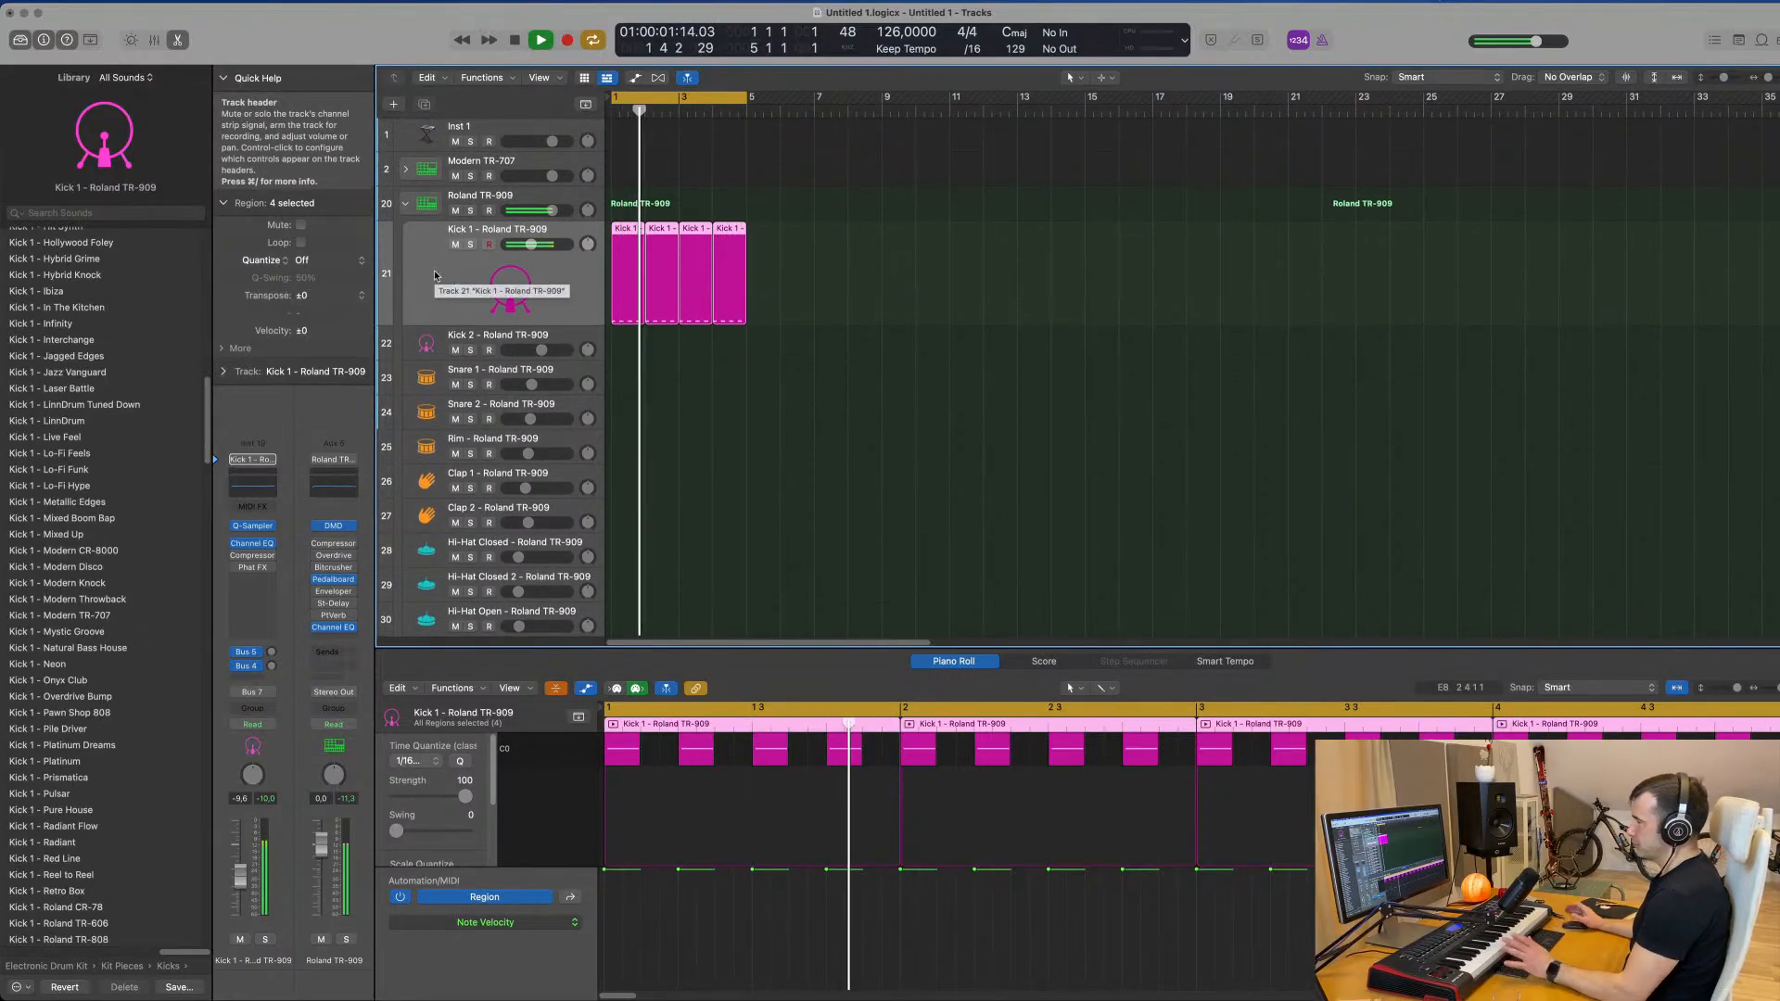
Step: Copy the first one-bar Kick 1 region onto the Snare 1 track at bar 1
key("shift+super+a")
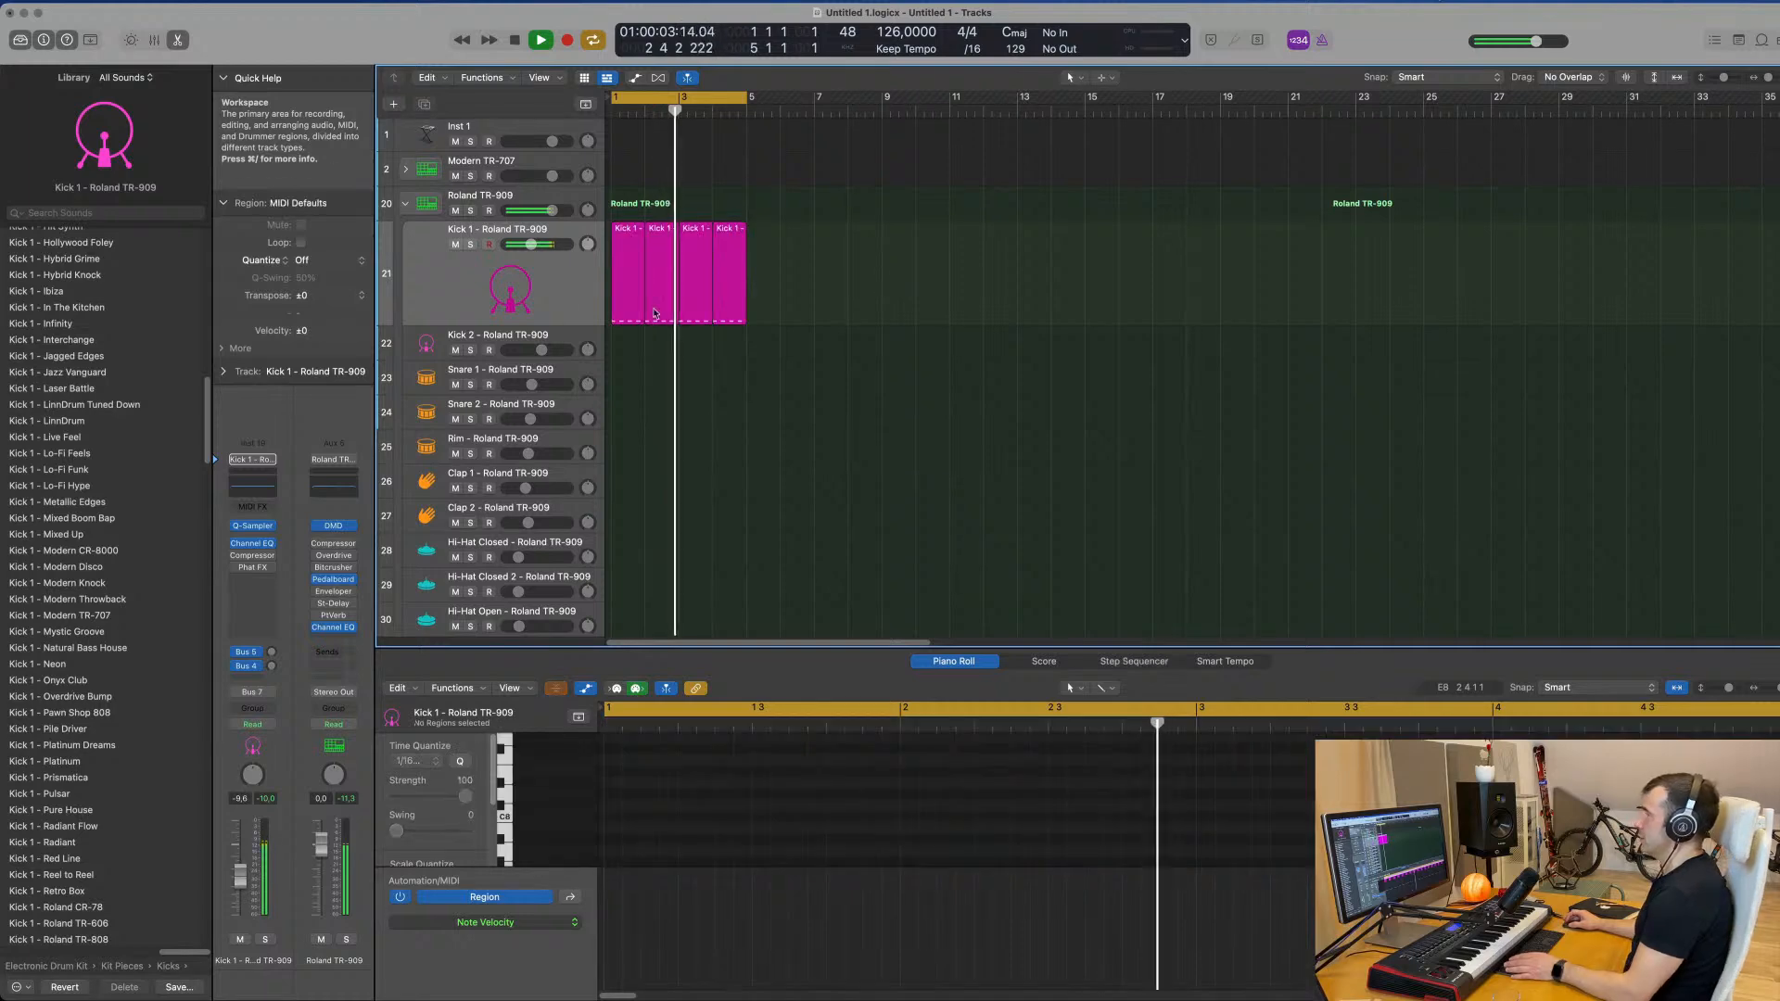
key("super+Up")
key("super+Up")
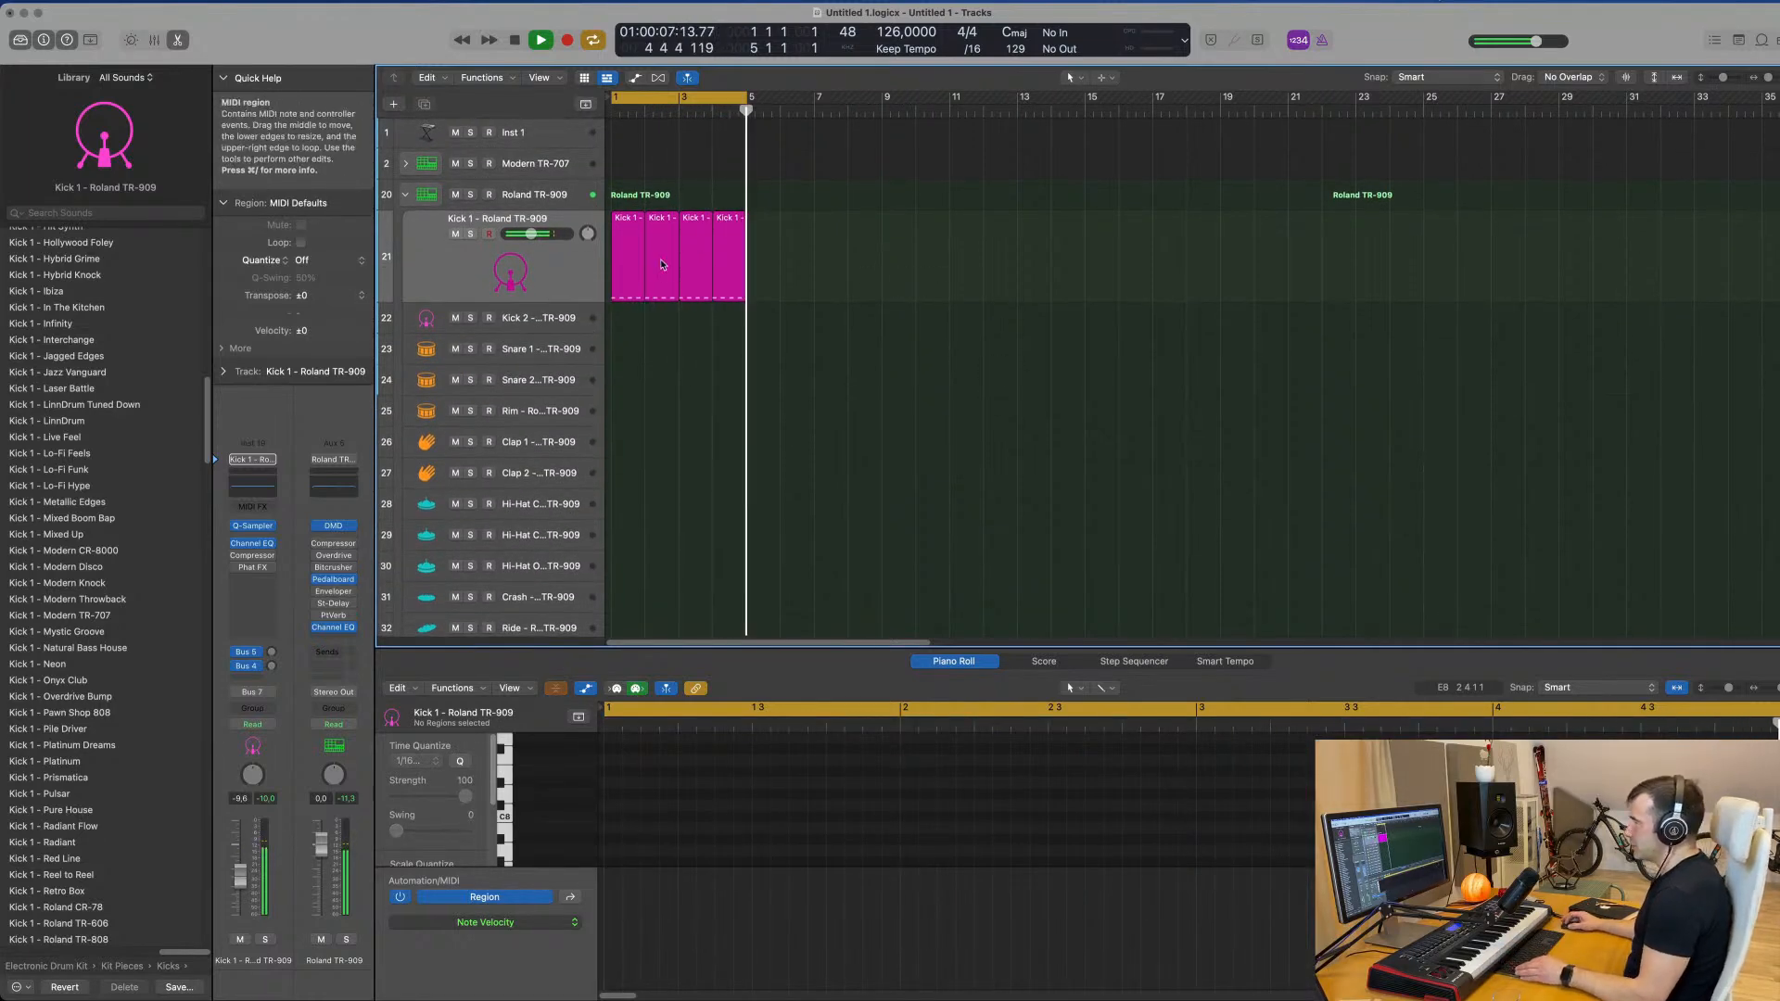
left_click(637, 236)
left_click_drag(629, 285, 677, 469)
key("e")
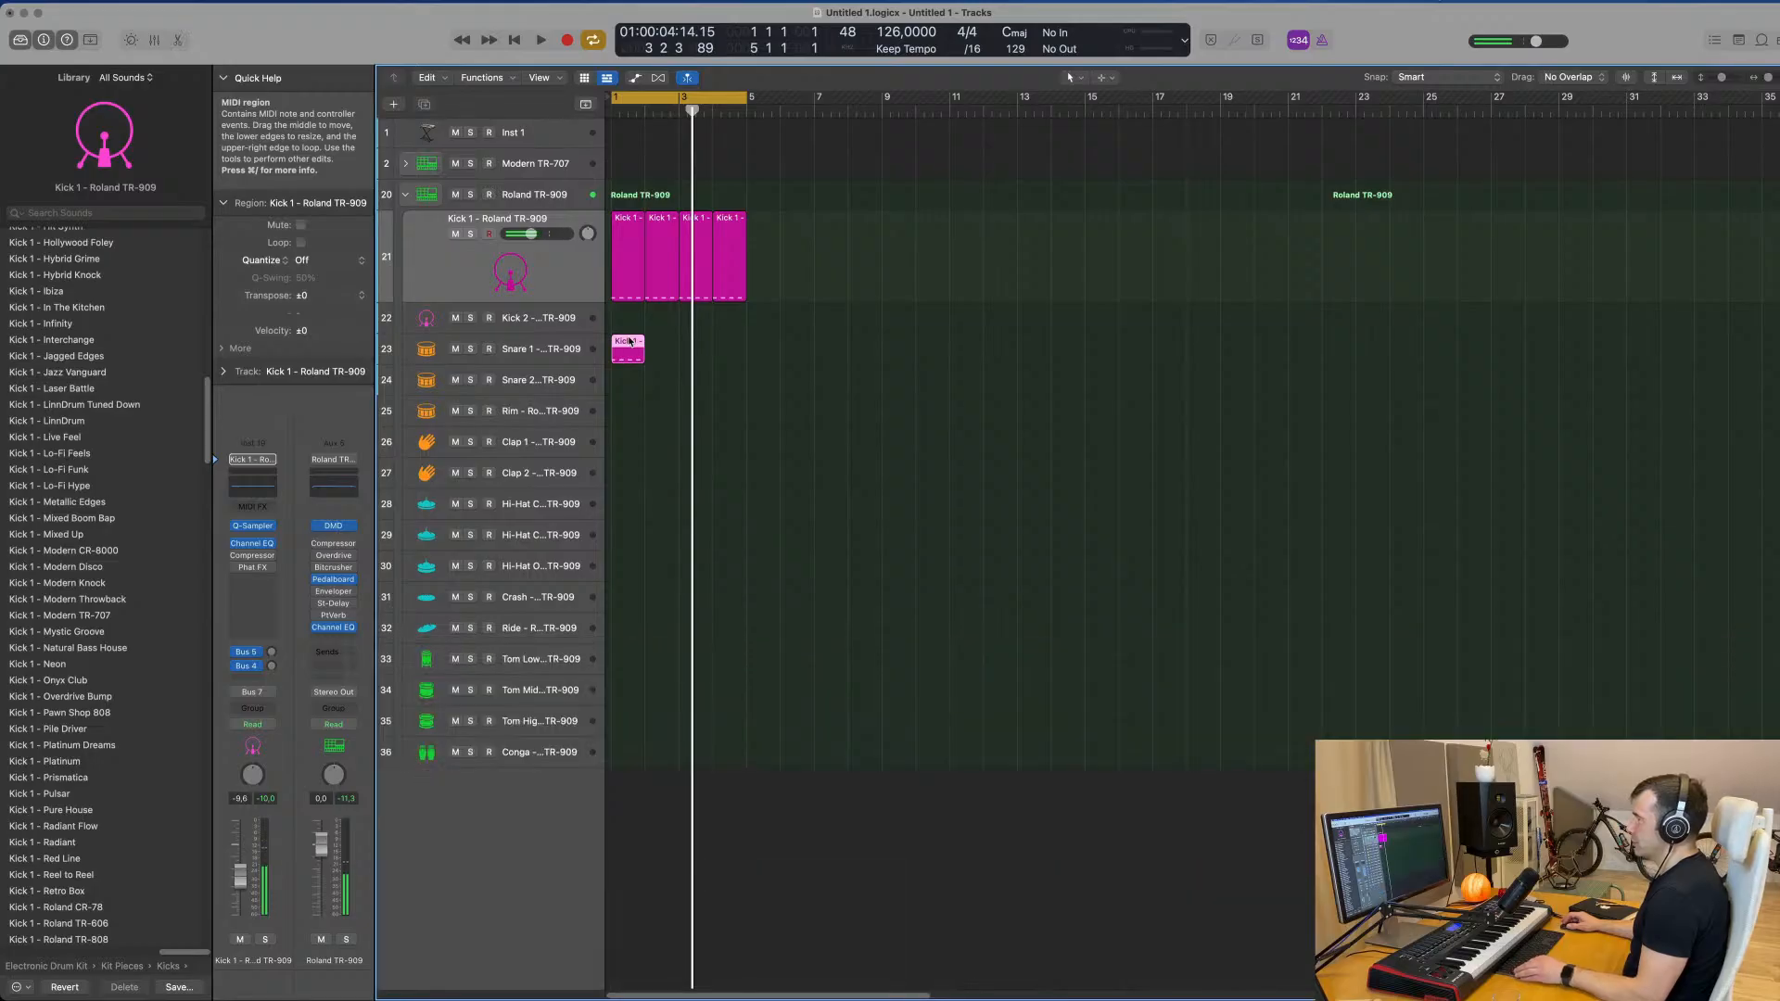
Step: Show the copied snare region's notes on the full keyboard in the Piano Roll and shorten all four notes
double_click(627, 343)
scroll(694, 483, "down", 5)
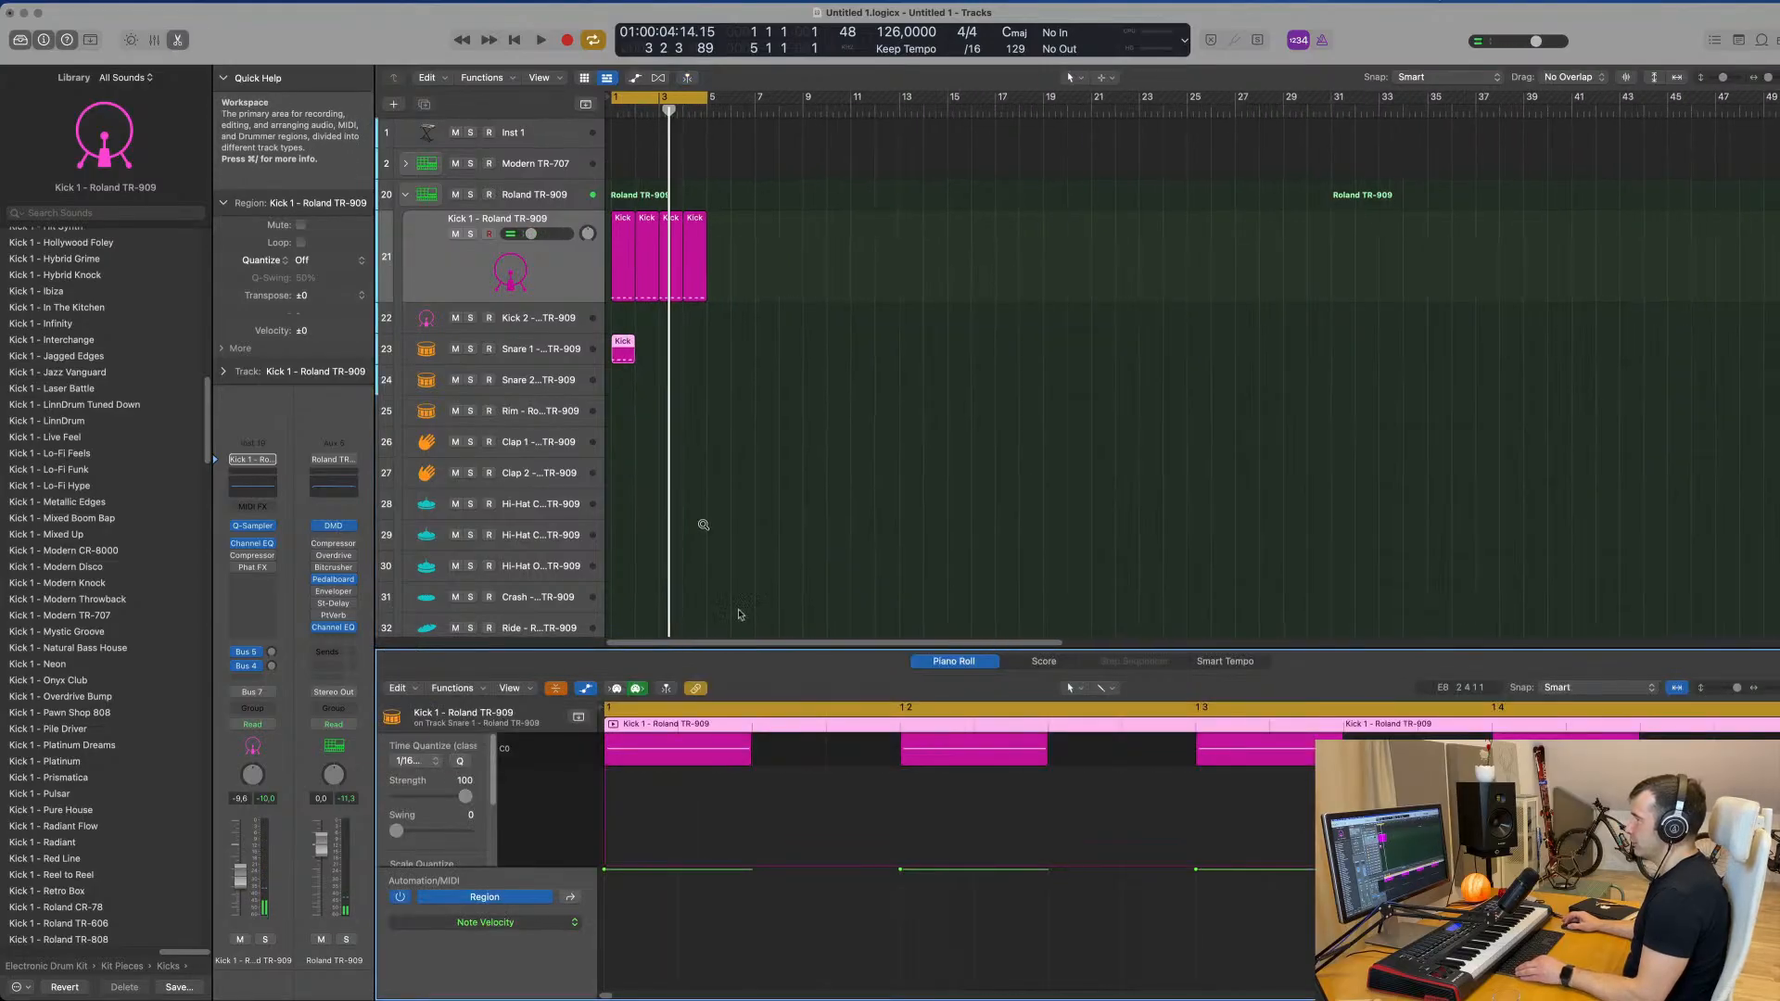
scroll(835, 828, "down", 4)
scroll(835, 827, "down", 2)
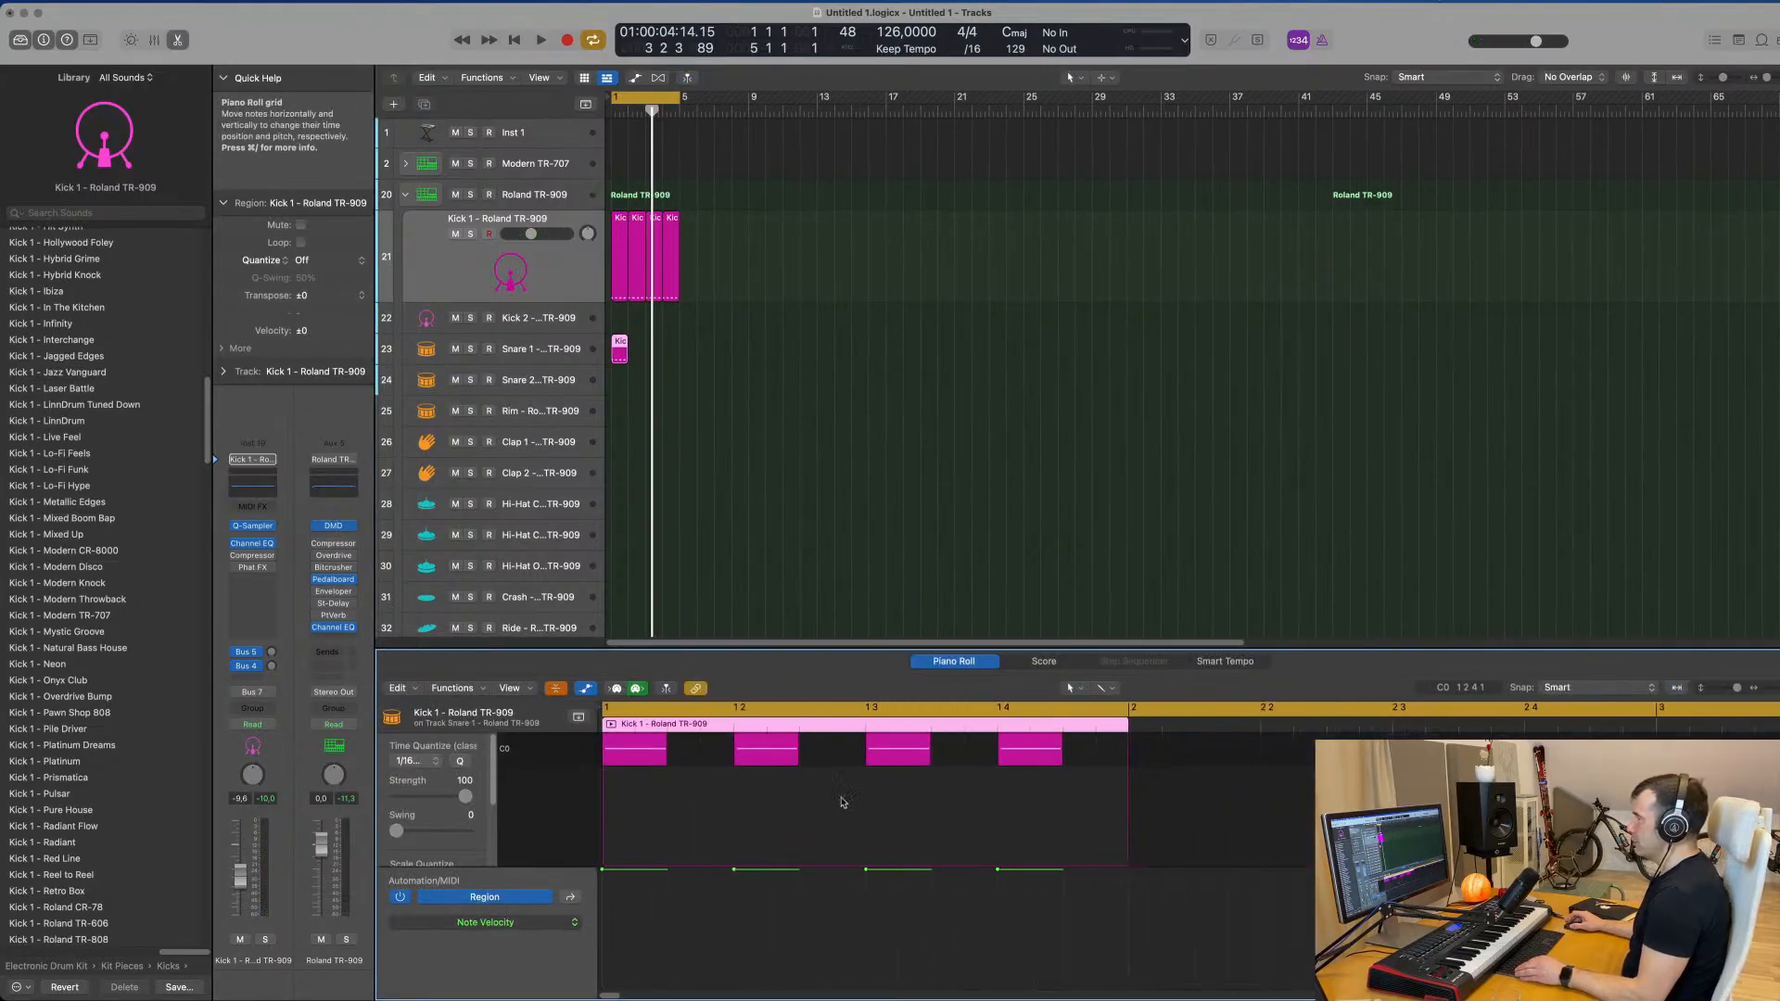
left_click(586, 689)
left_click(555, 689)
left_click_drag(638, 816, 1171, 962)
left_click_drag(1066, 855, 1022, 851)
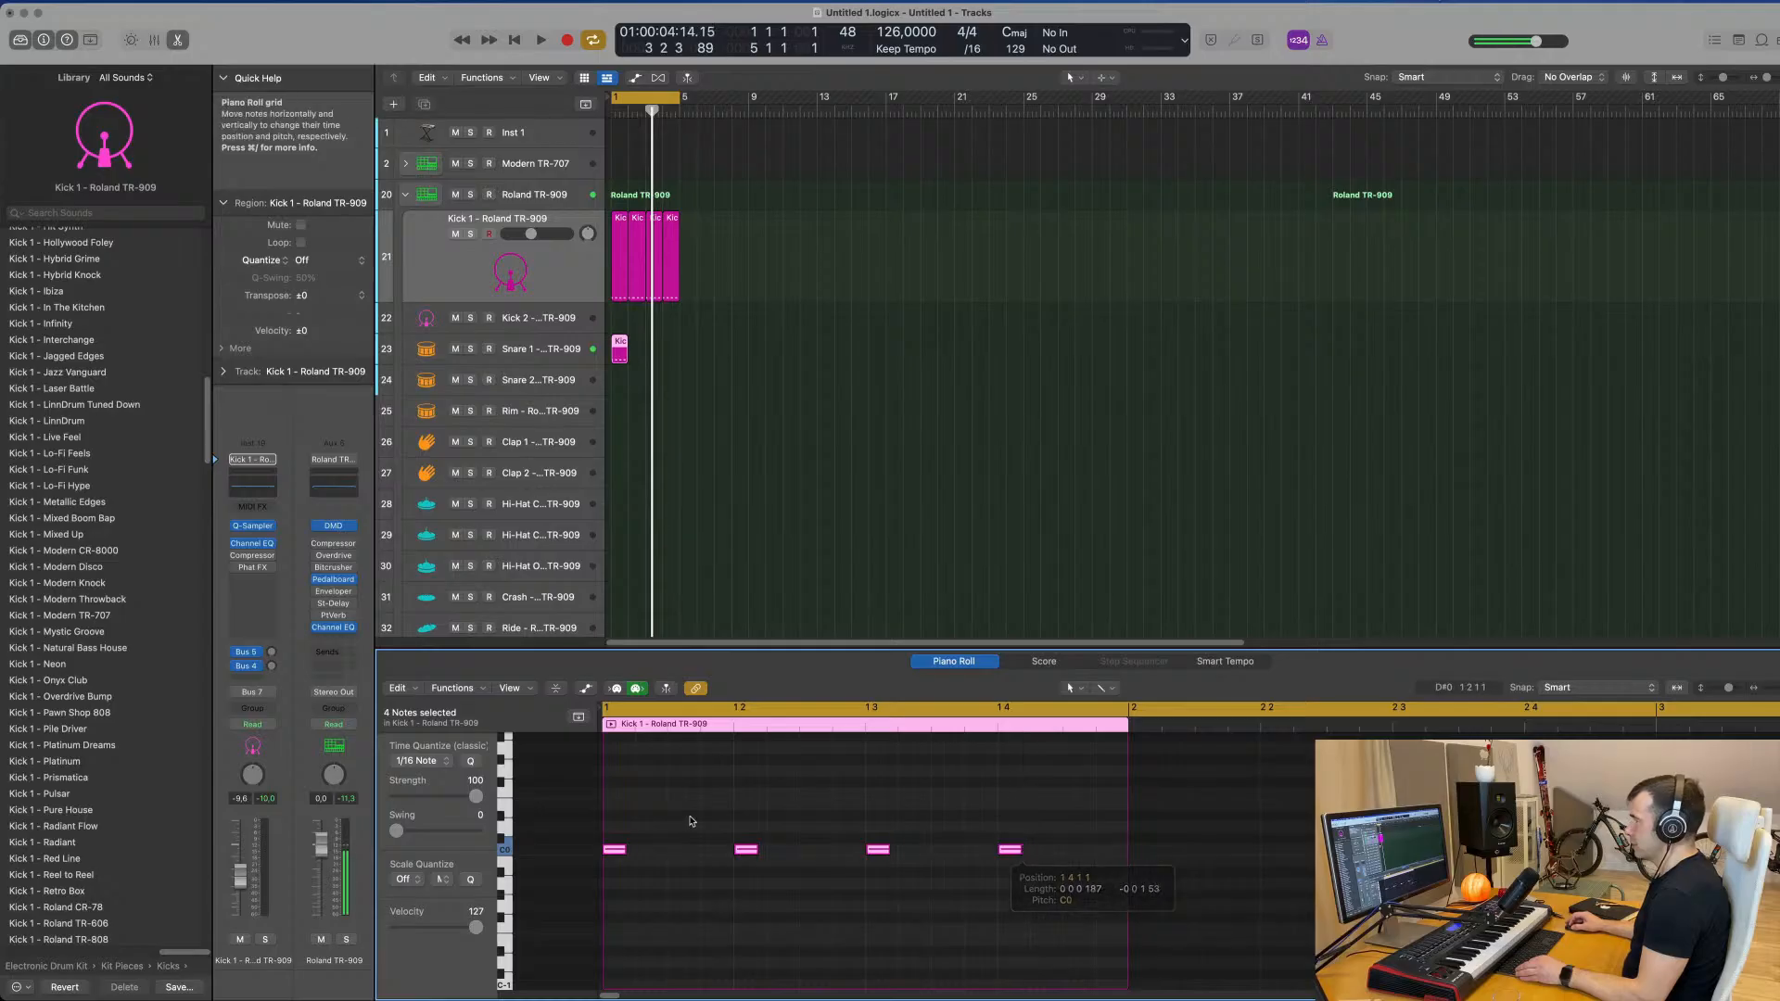
Step: Keep only the snare notes on beats 2 and 4, transpose them to the root key, and play the result
left_click(621, 851)
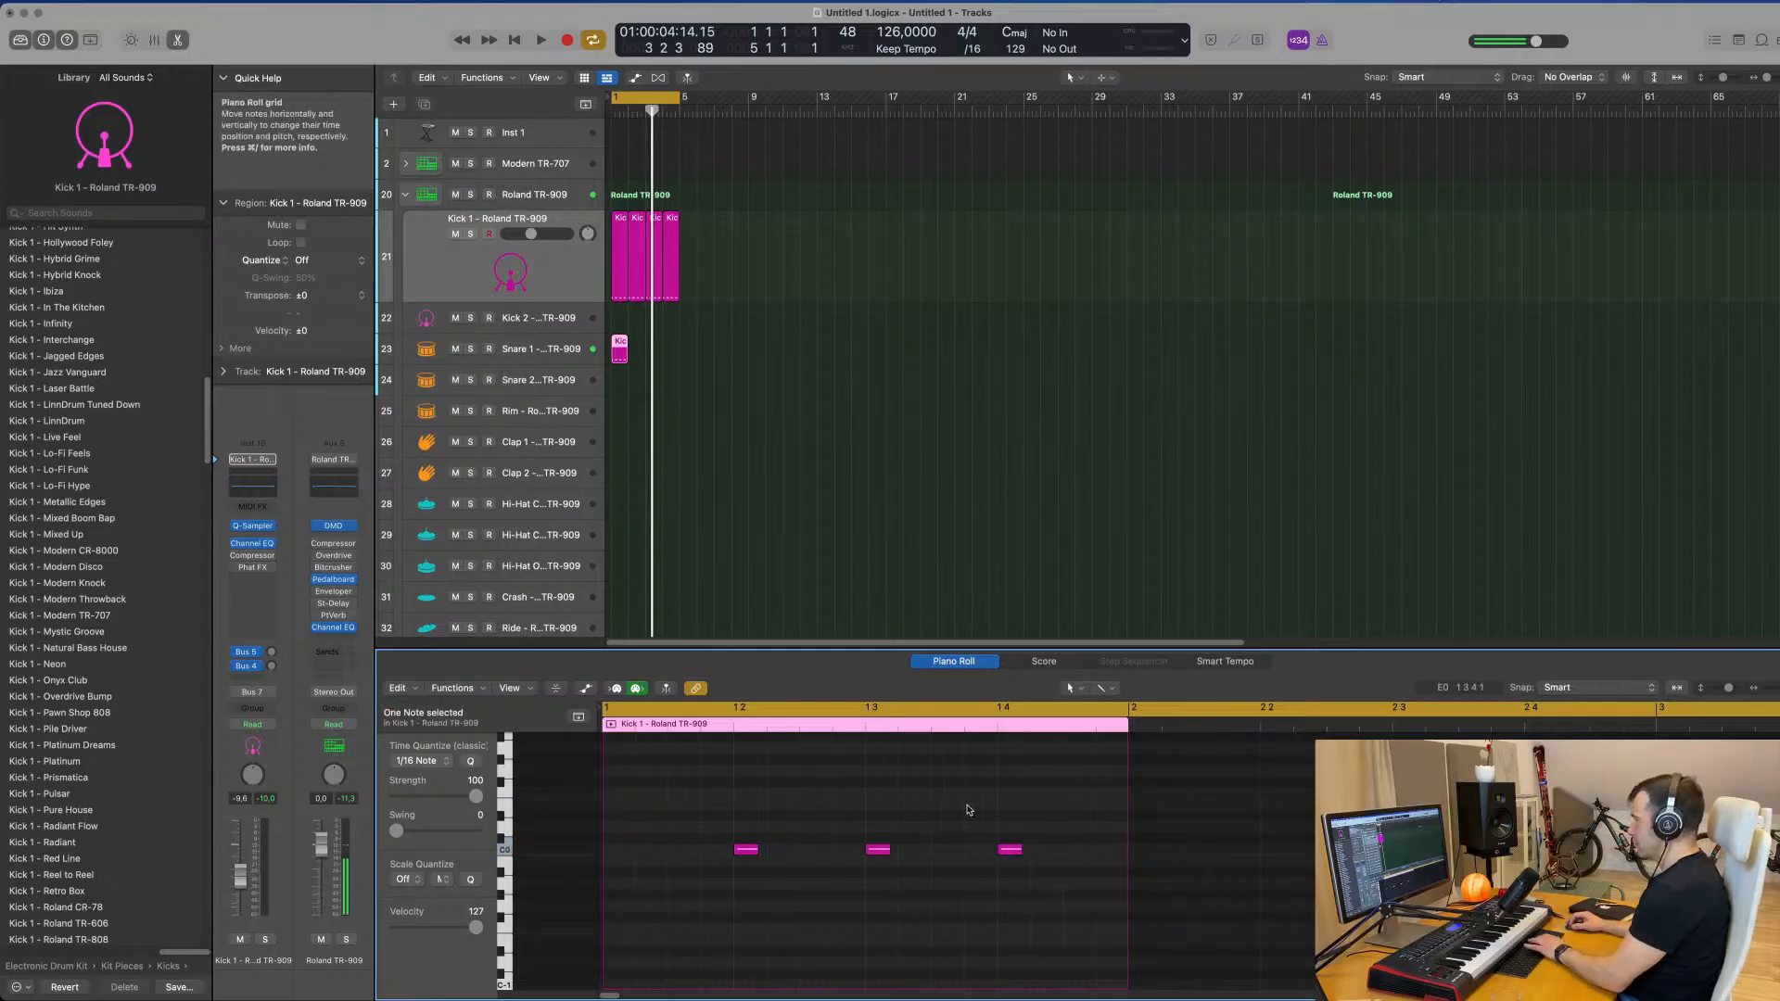
left_click_drag(726, 824, 1224, 971)
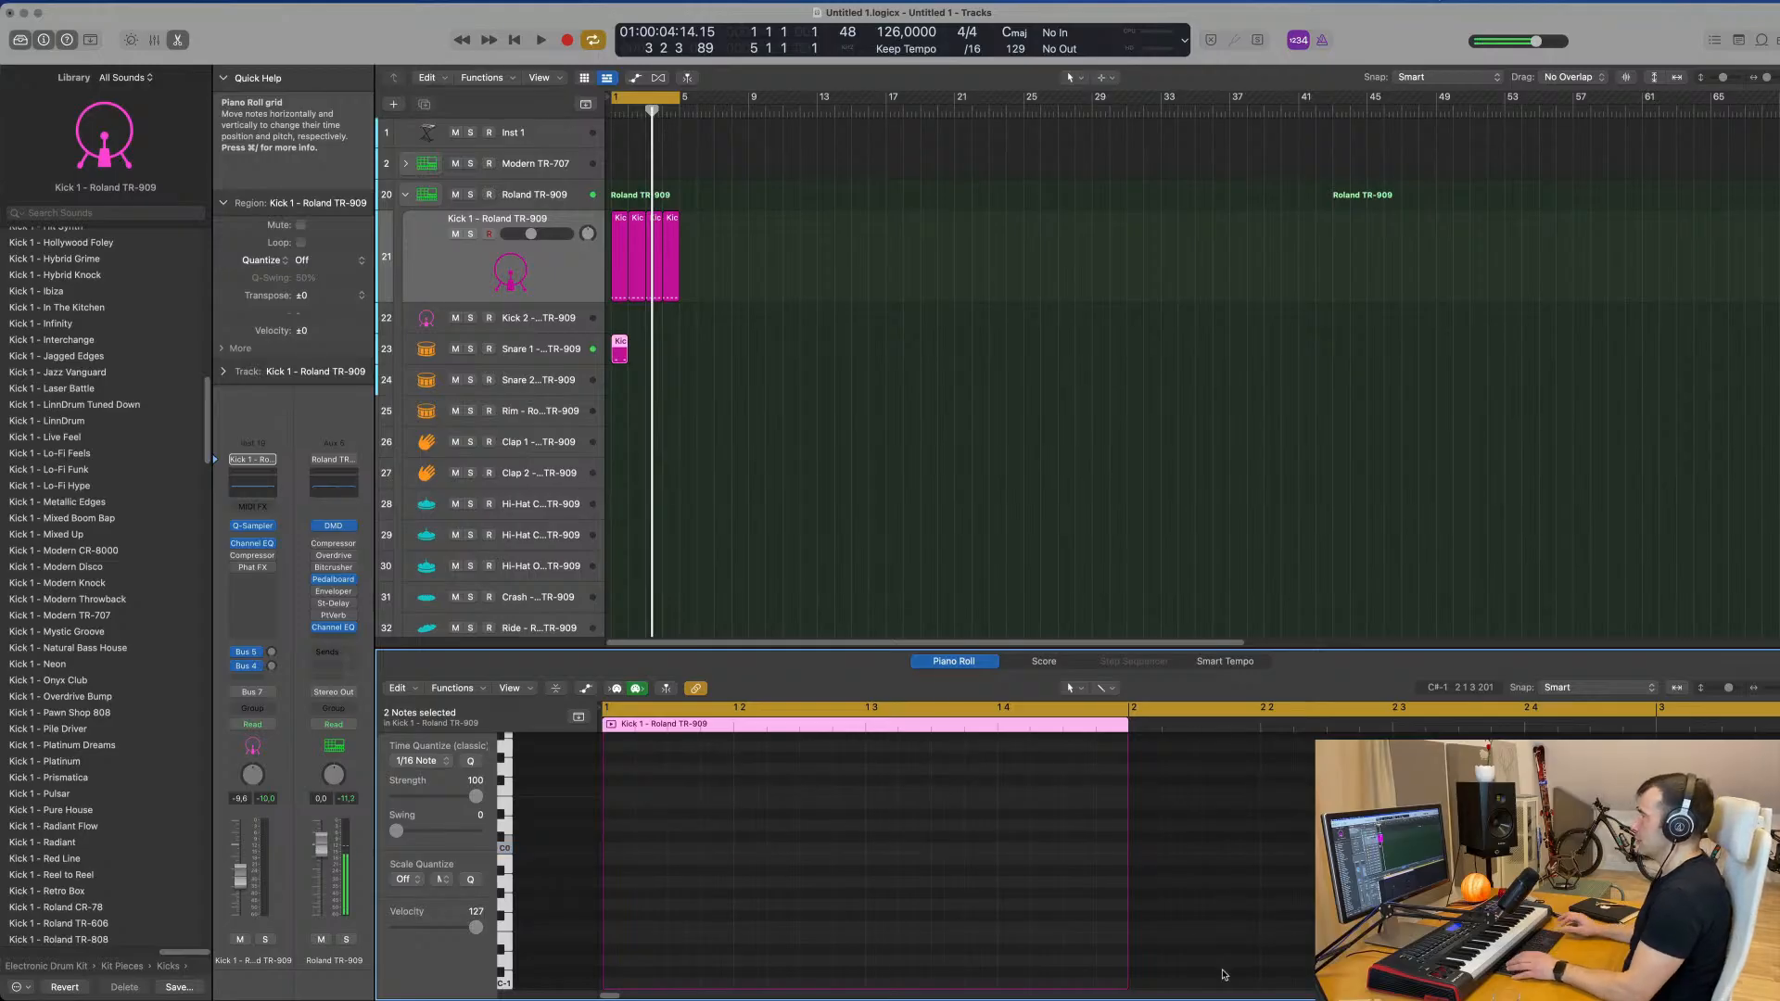
key("space")
left_click(541, 350)
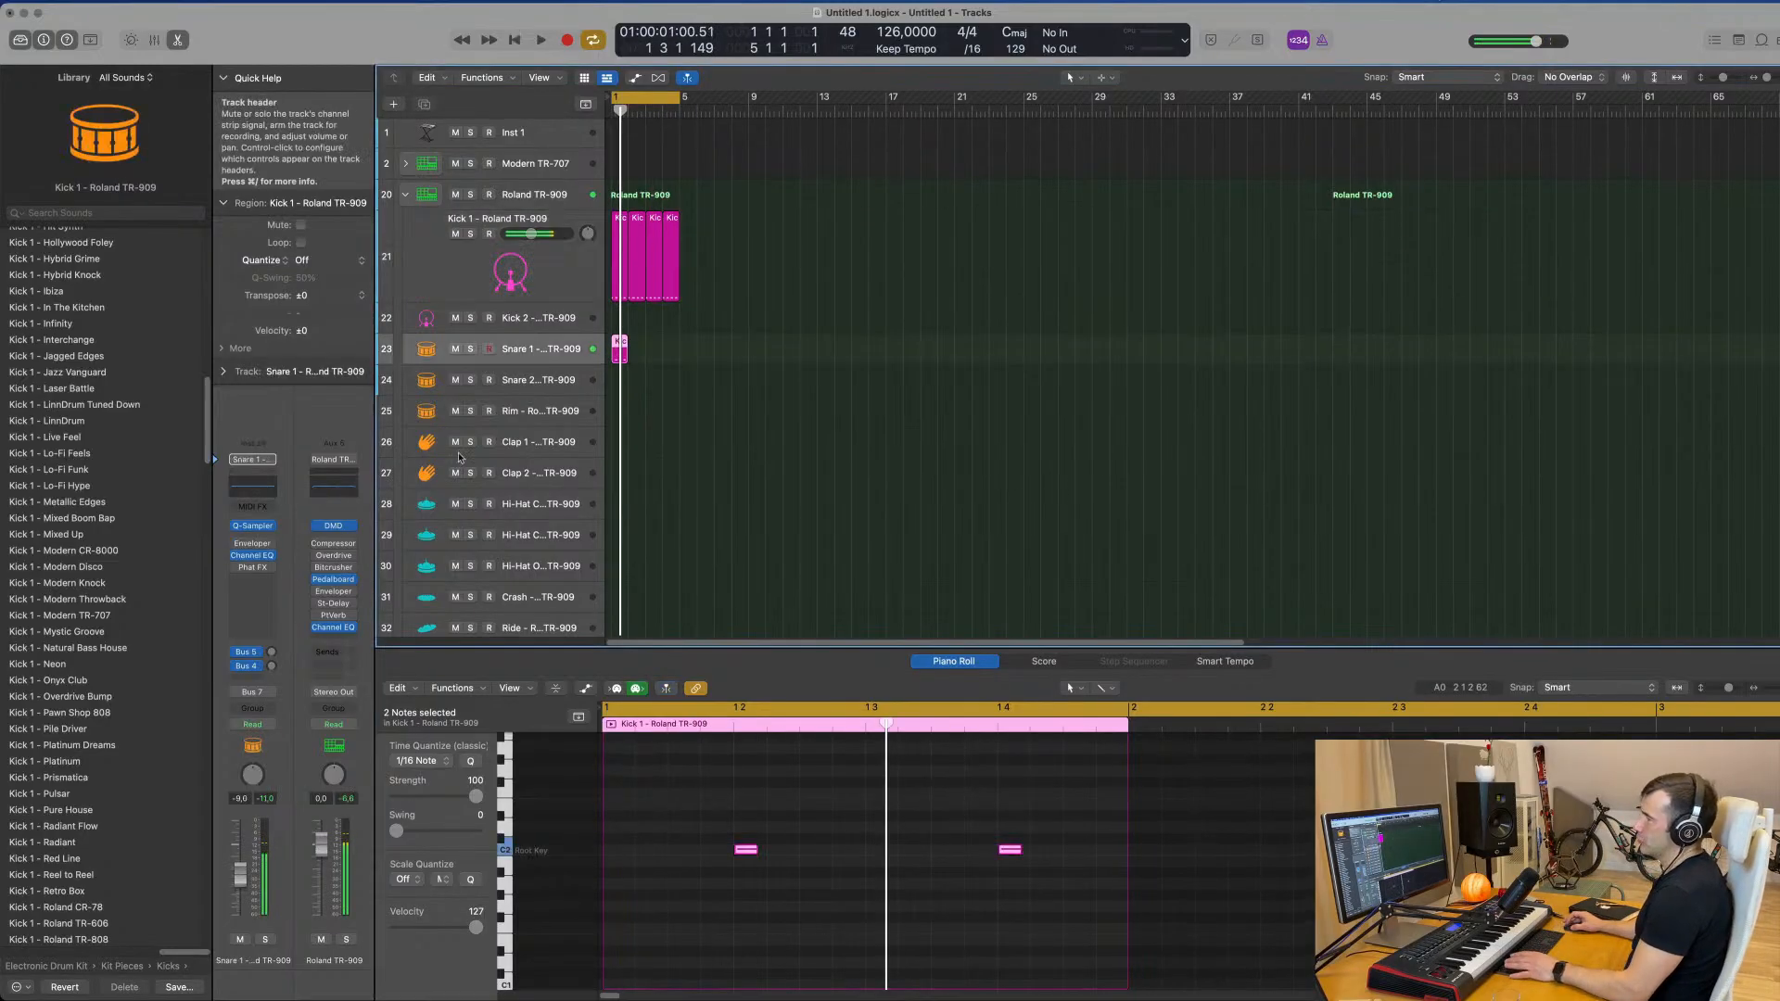
key("space")
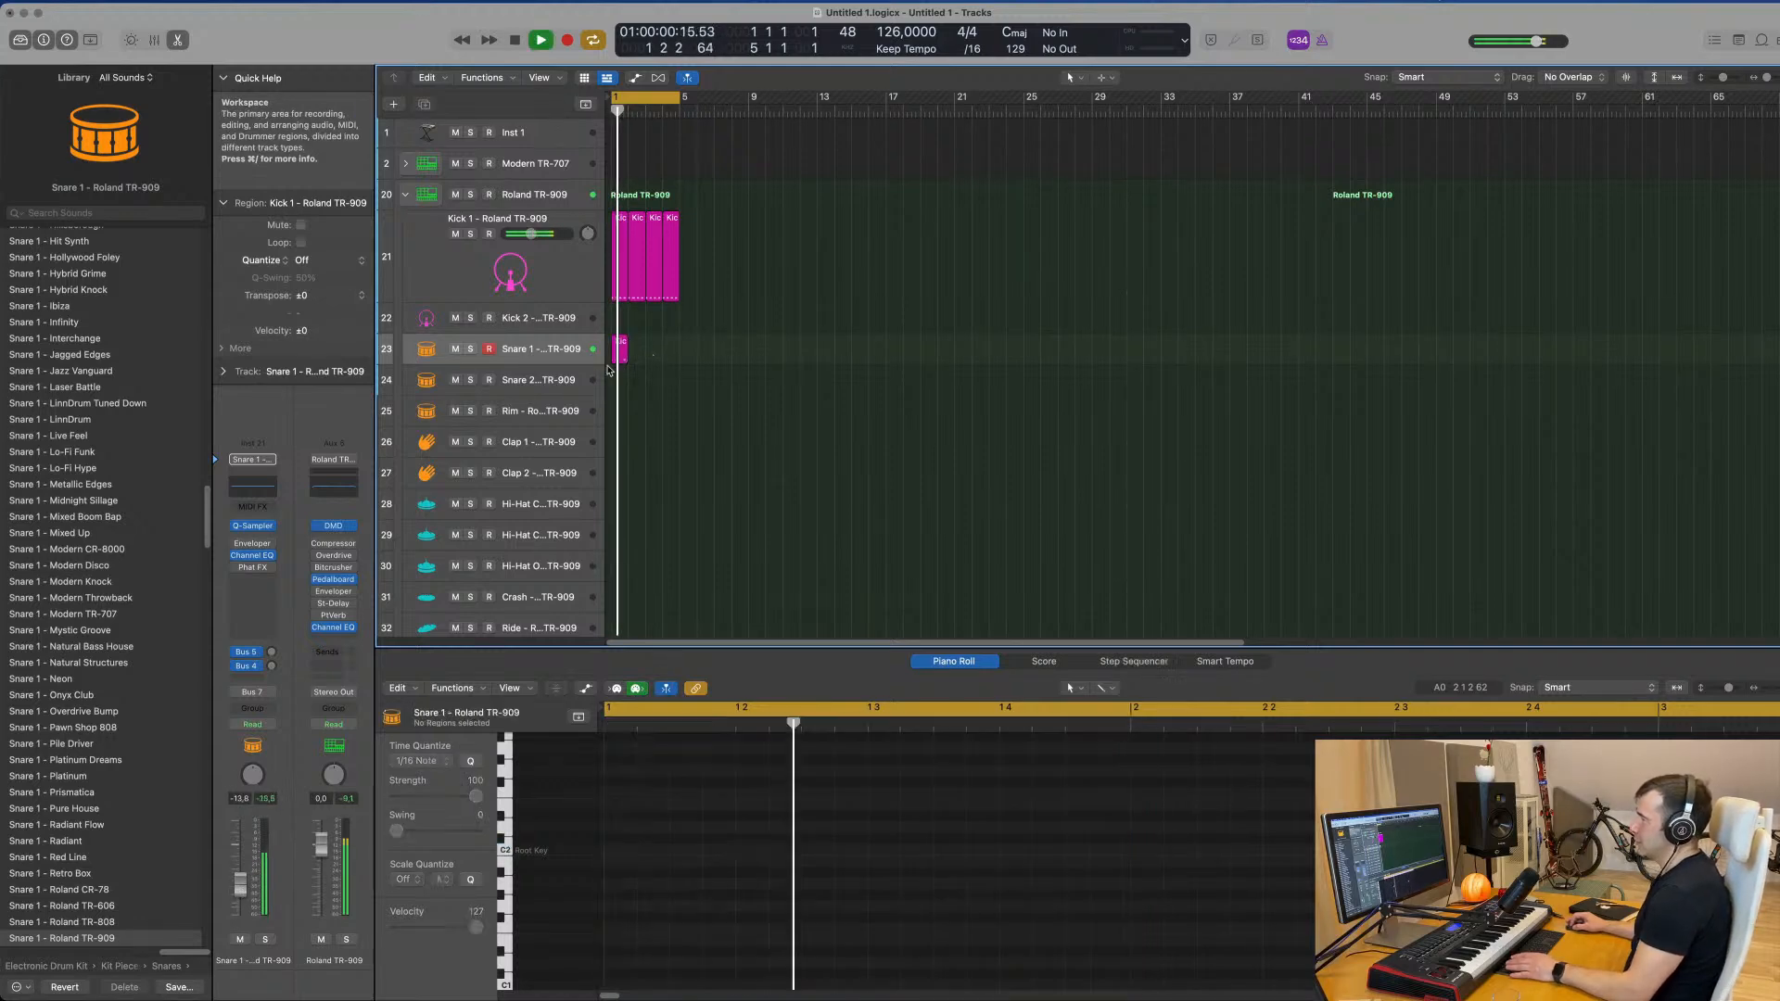
Step: Repeat the Snare 1 region three times to fill the four-bar loop
key("super+r")
key("super+r")
key("super+r")
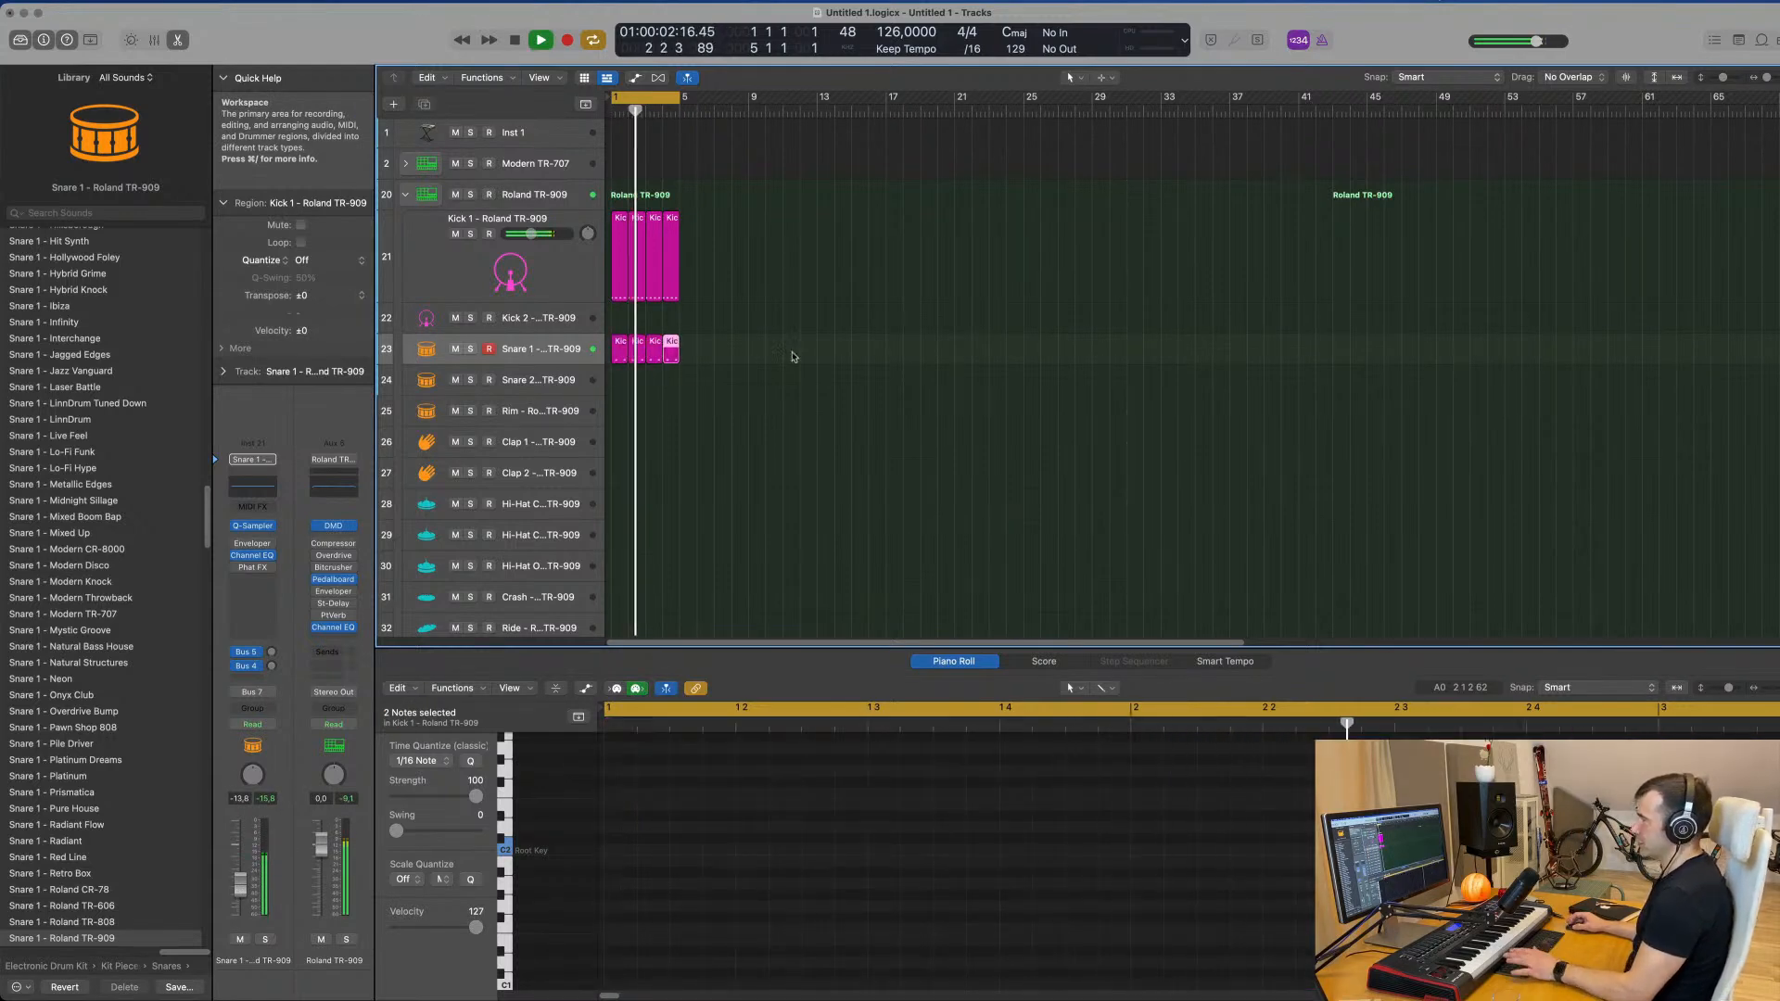
left_click(759, 349)
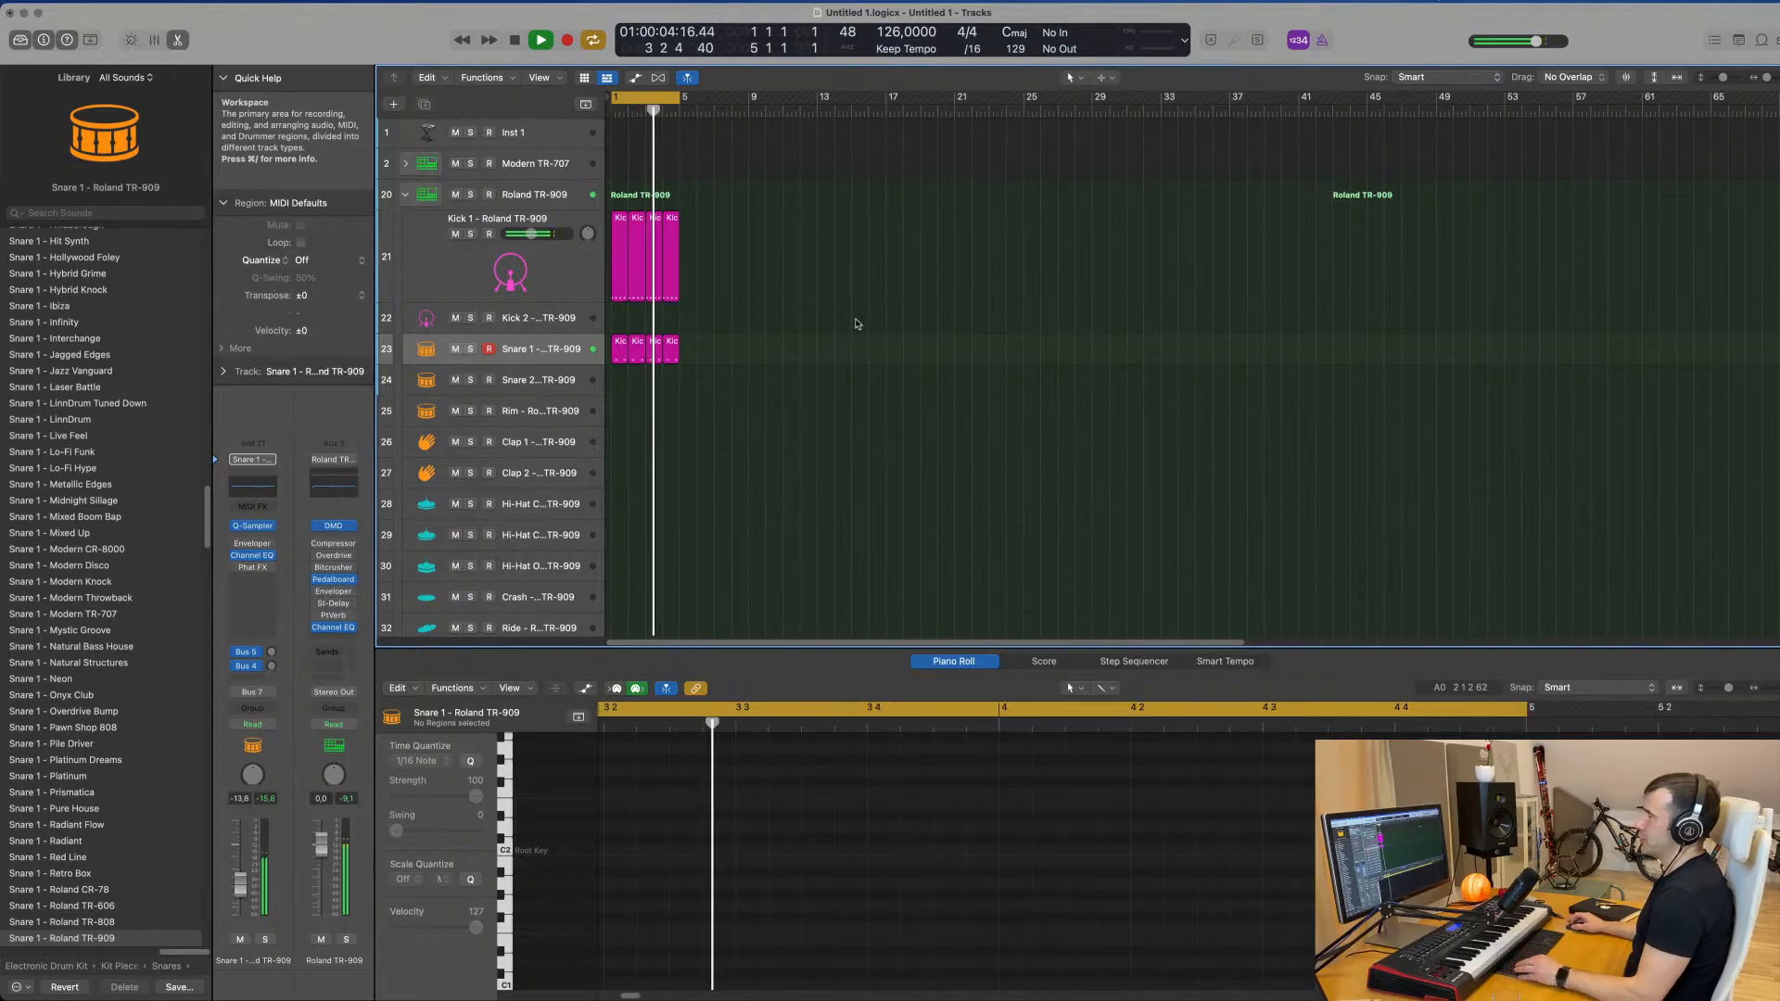
Step: Copy the first one-bar Kick 1 region onto the Crash track at bar 1
scroll(857, 324, "down", 2)
scroll(750, 228, "down", 2)
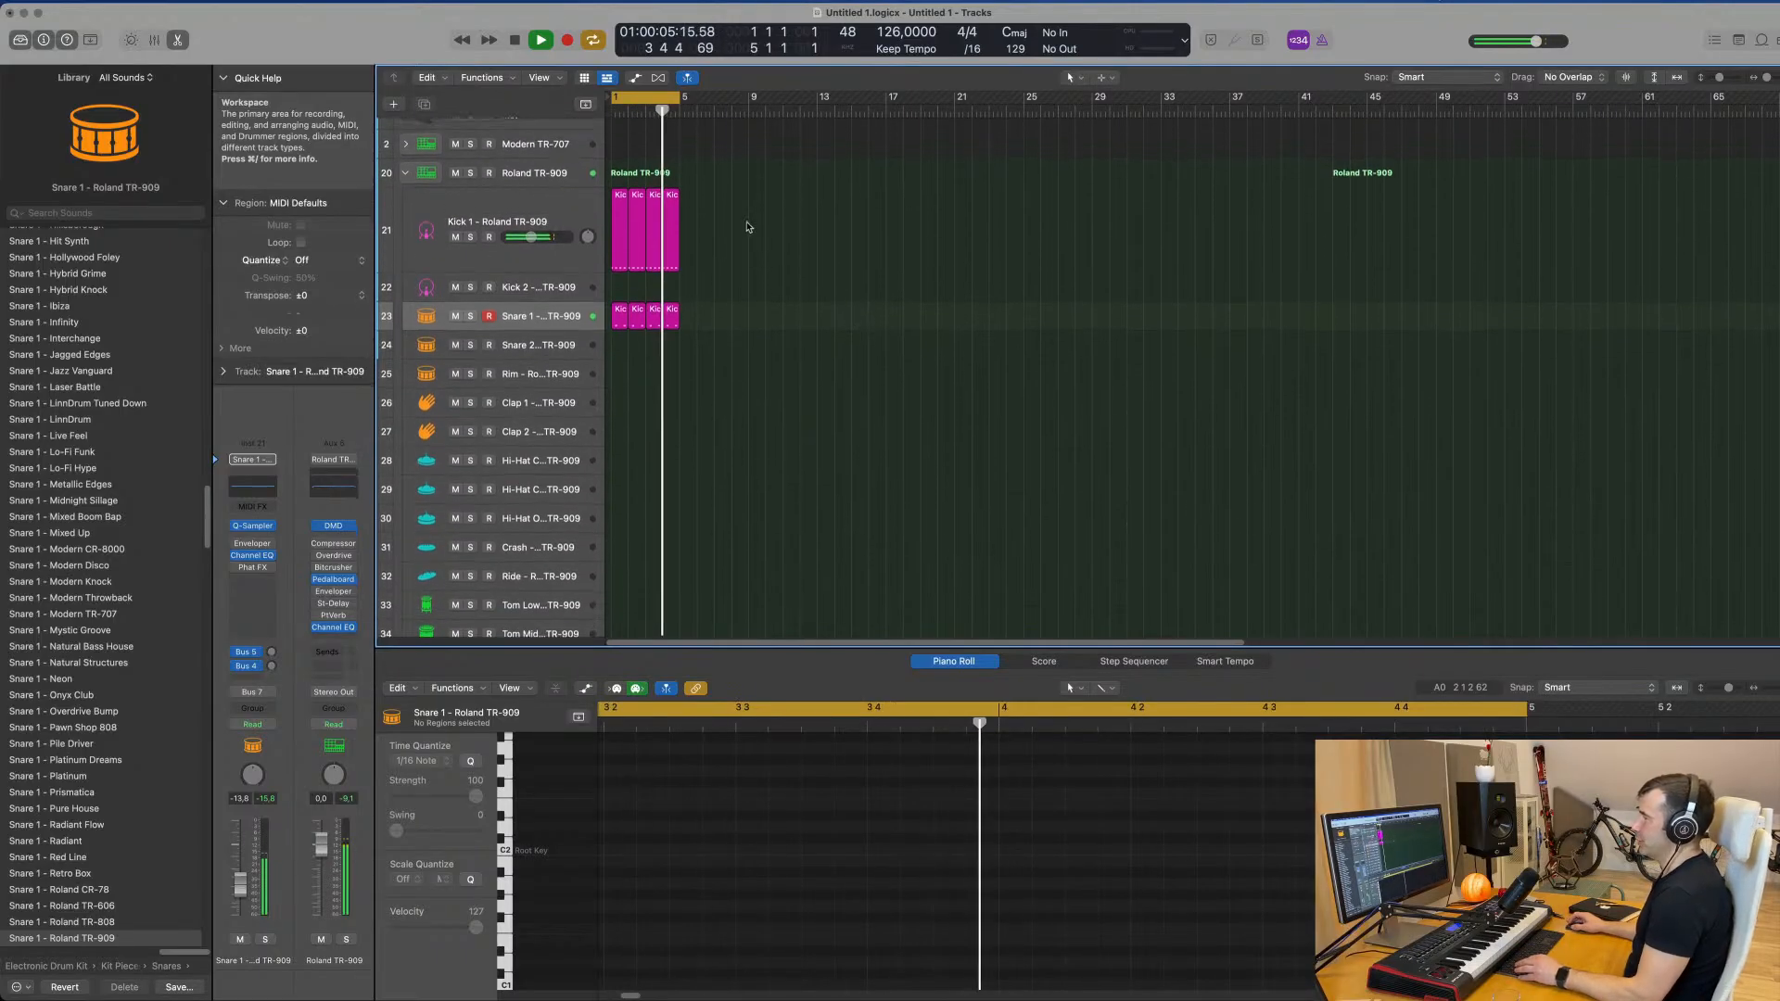
left_click(622, 216)
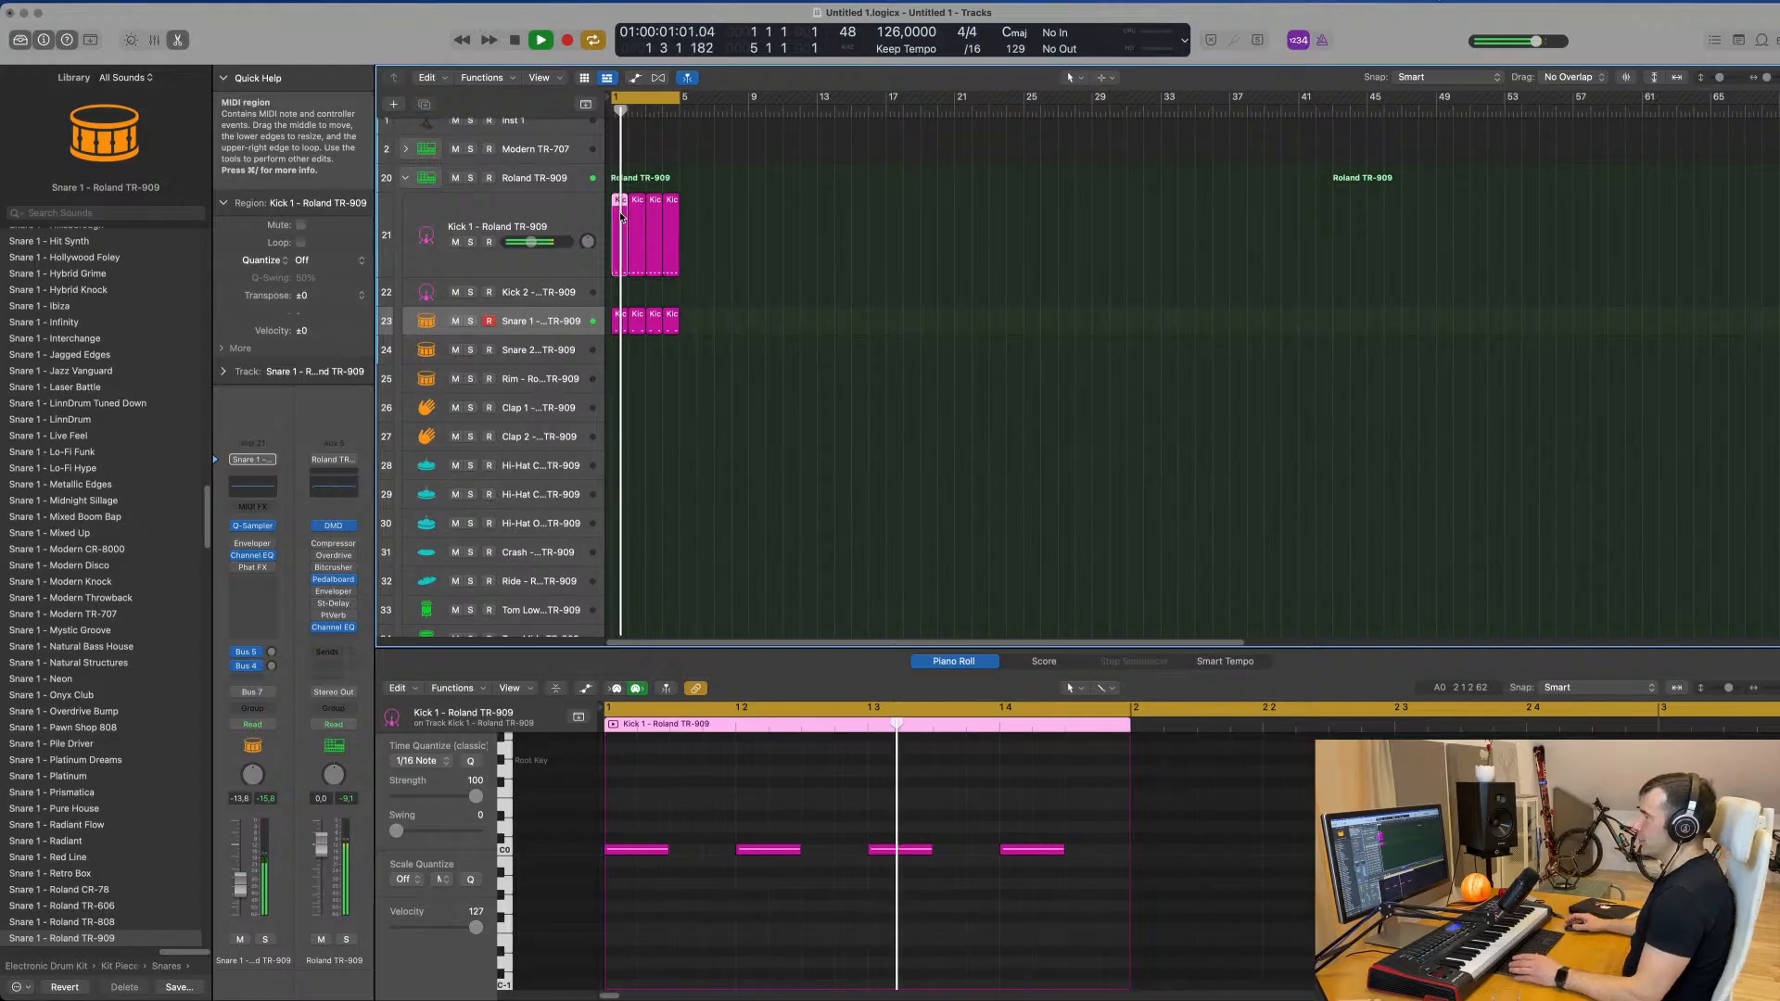
left_click_drag(619, 351, 625, 556)
Step: Shorten the four crash notes and move them onto the off-beats at the root key
key("space")
left_click_drag(647, 833, 1026, 856)
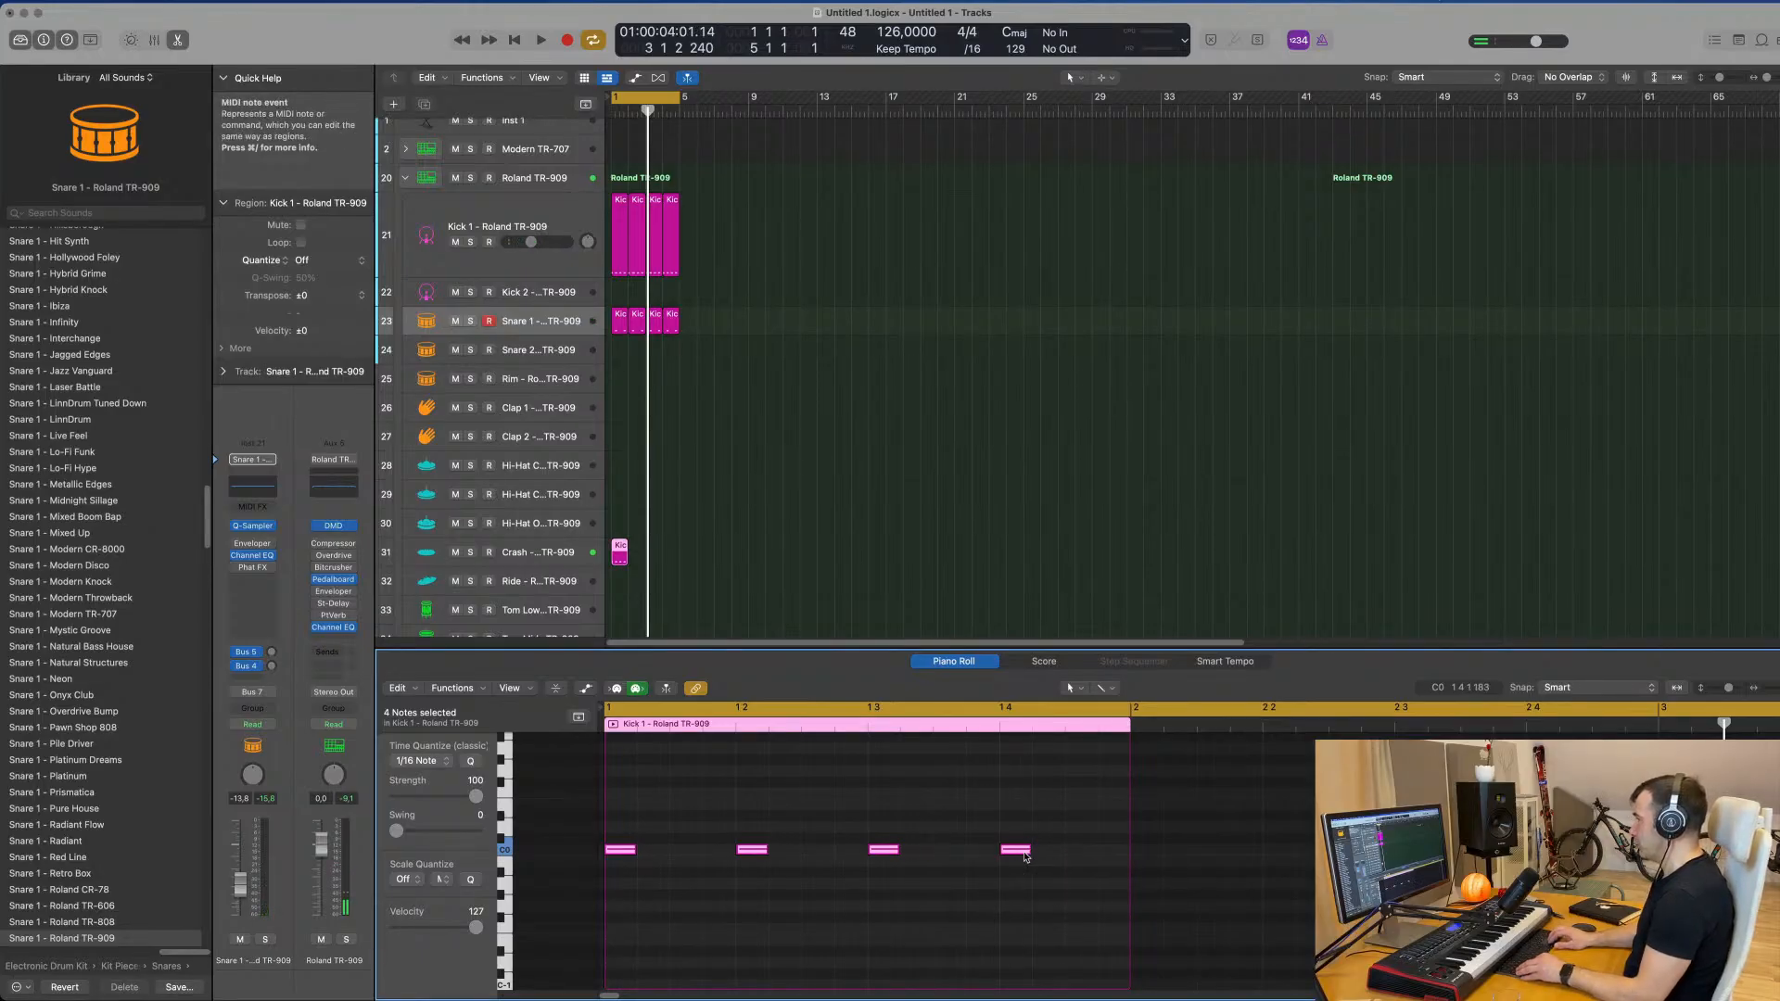
left_click_drag(649, 854, 686, 858)
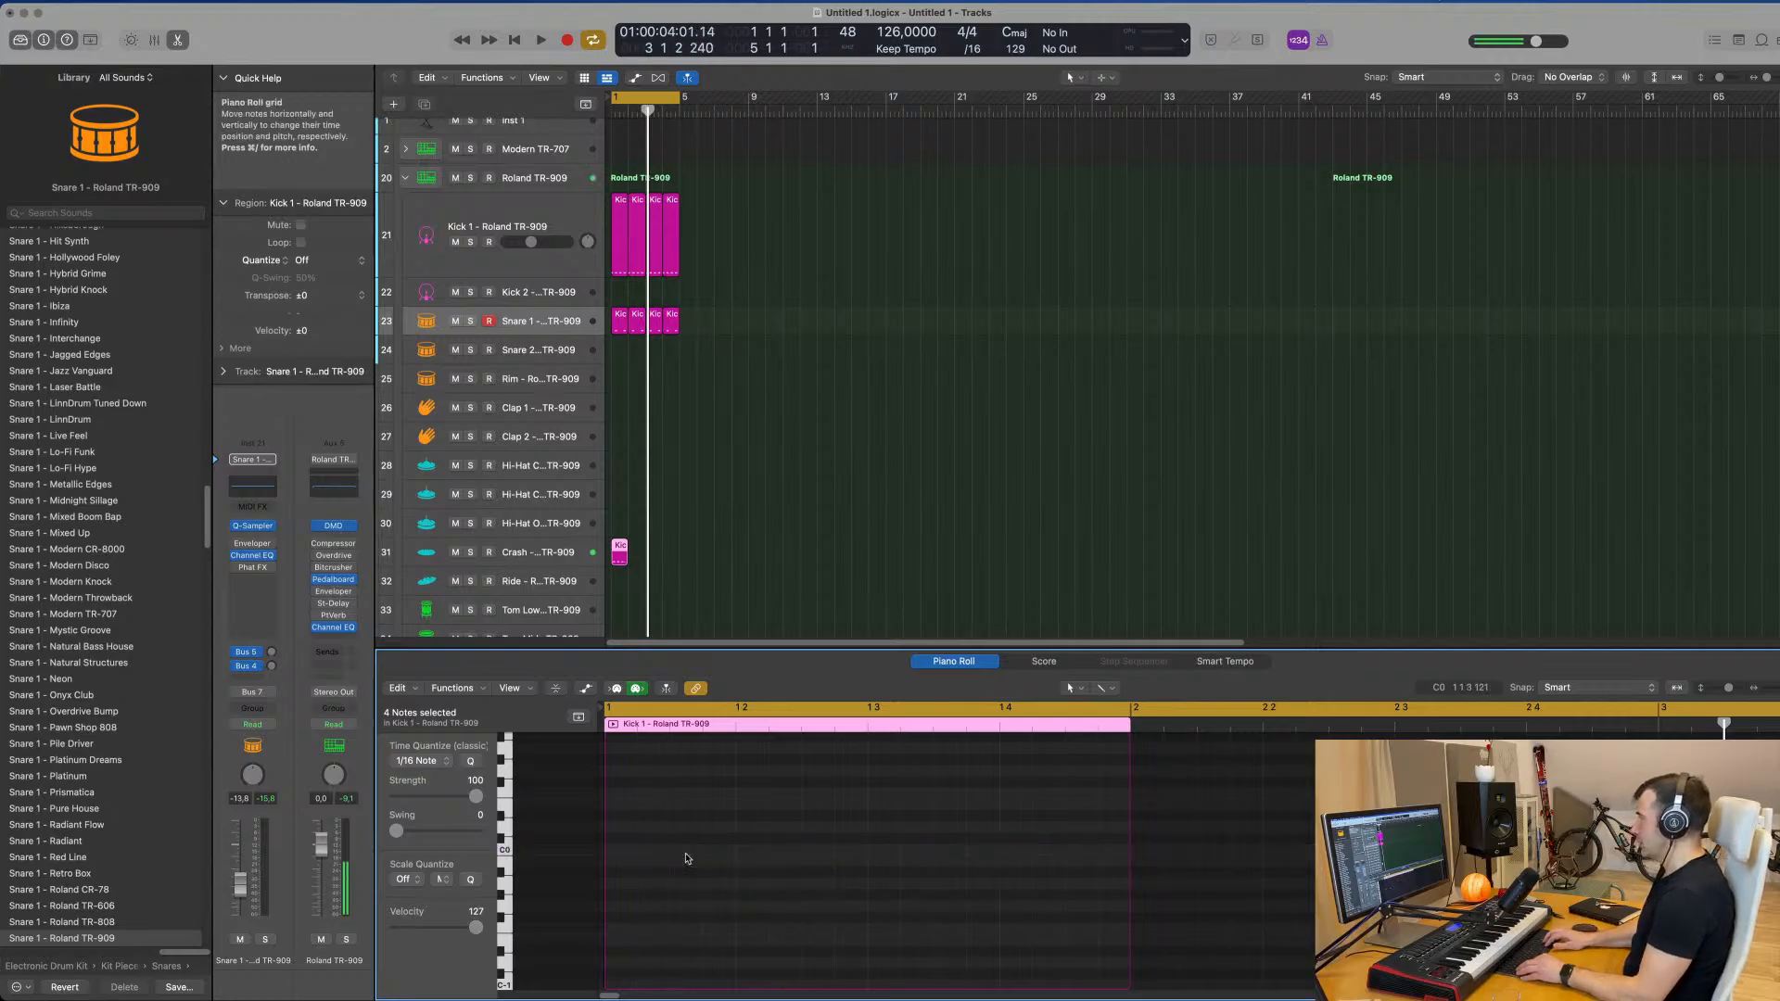
key("space")
scroll(770, 528, "down", 2)
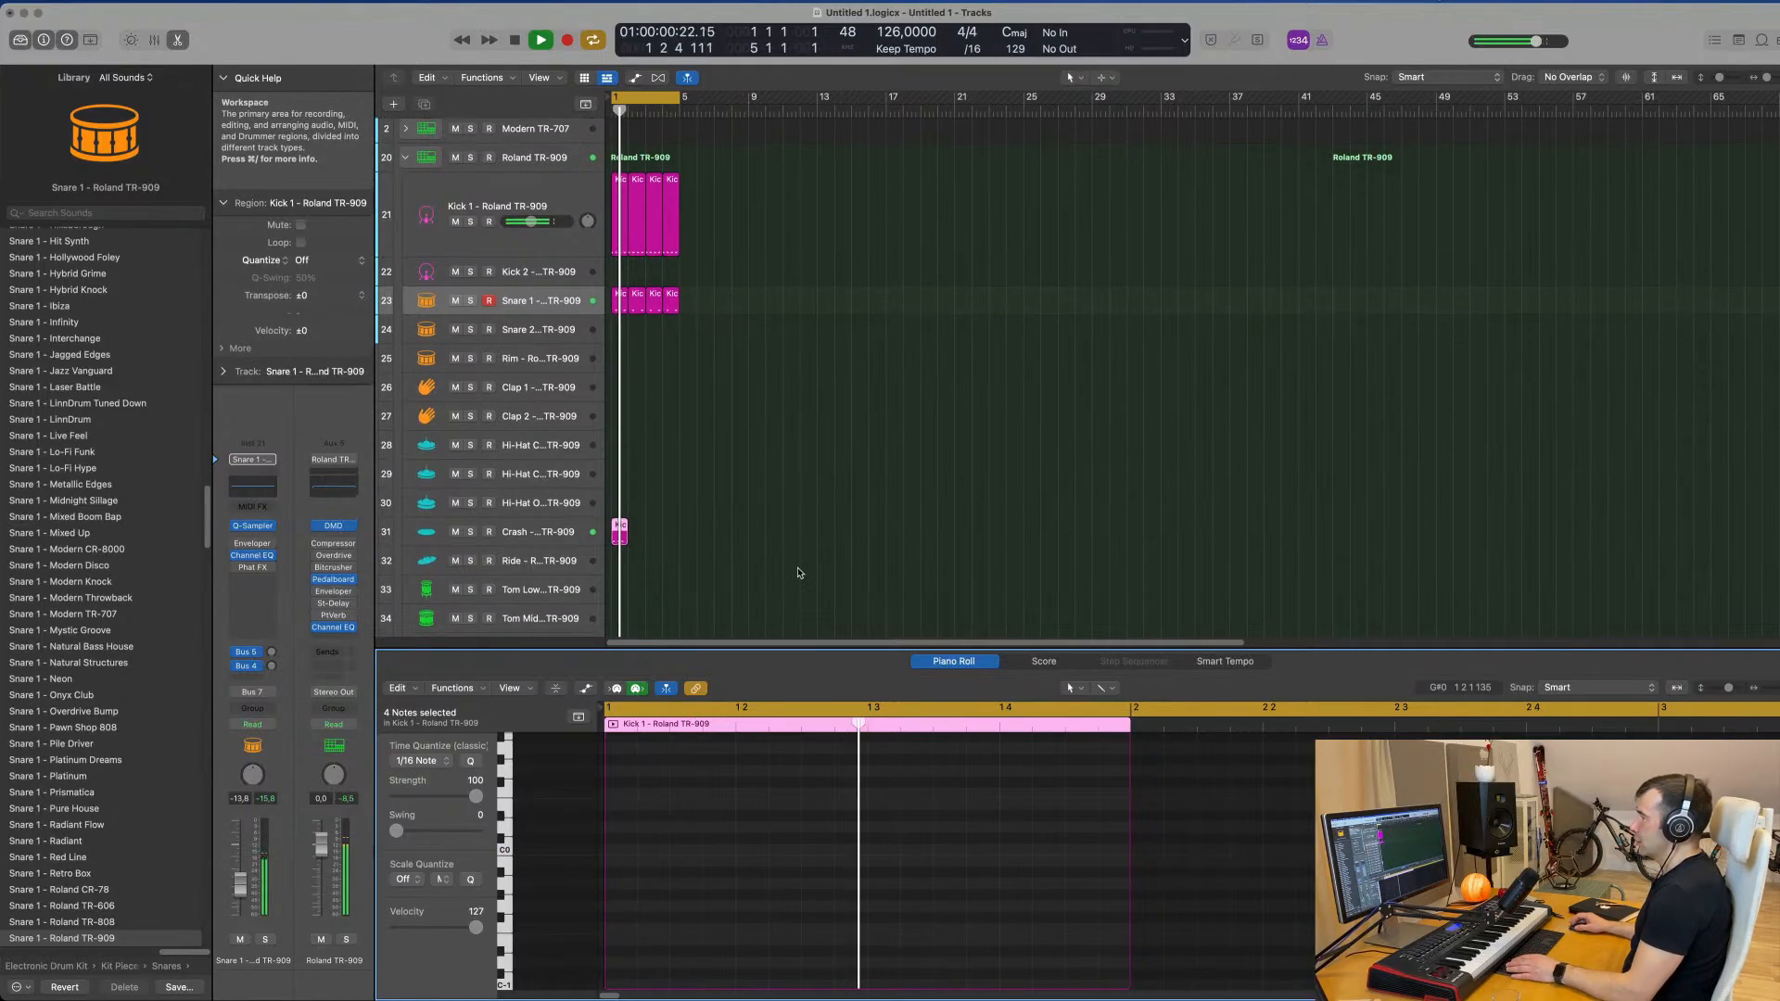
scroll(742, 779, "up", 10)
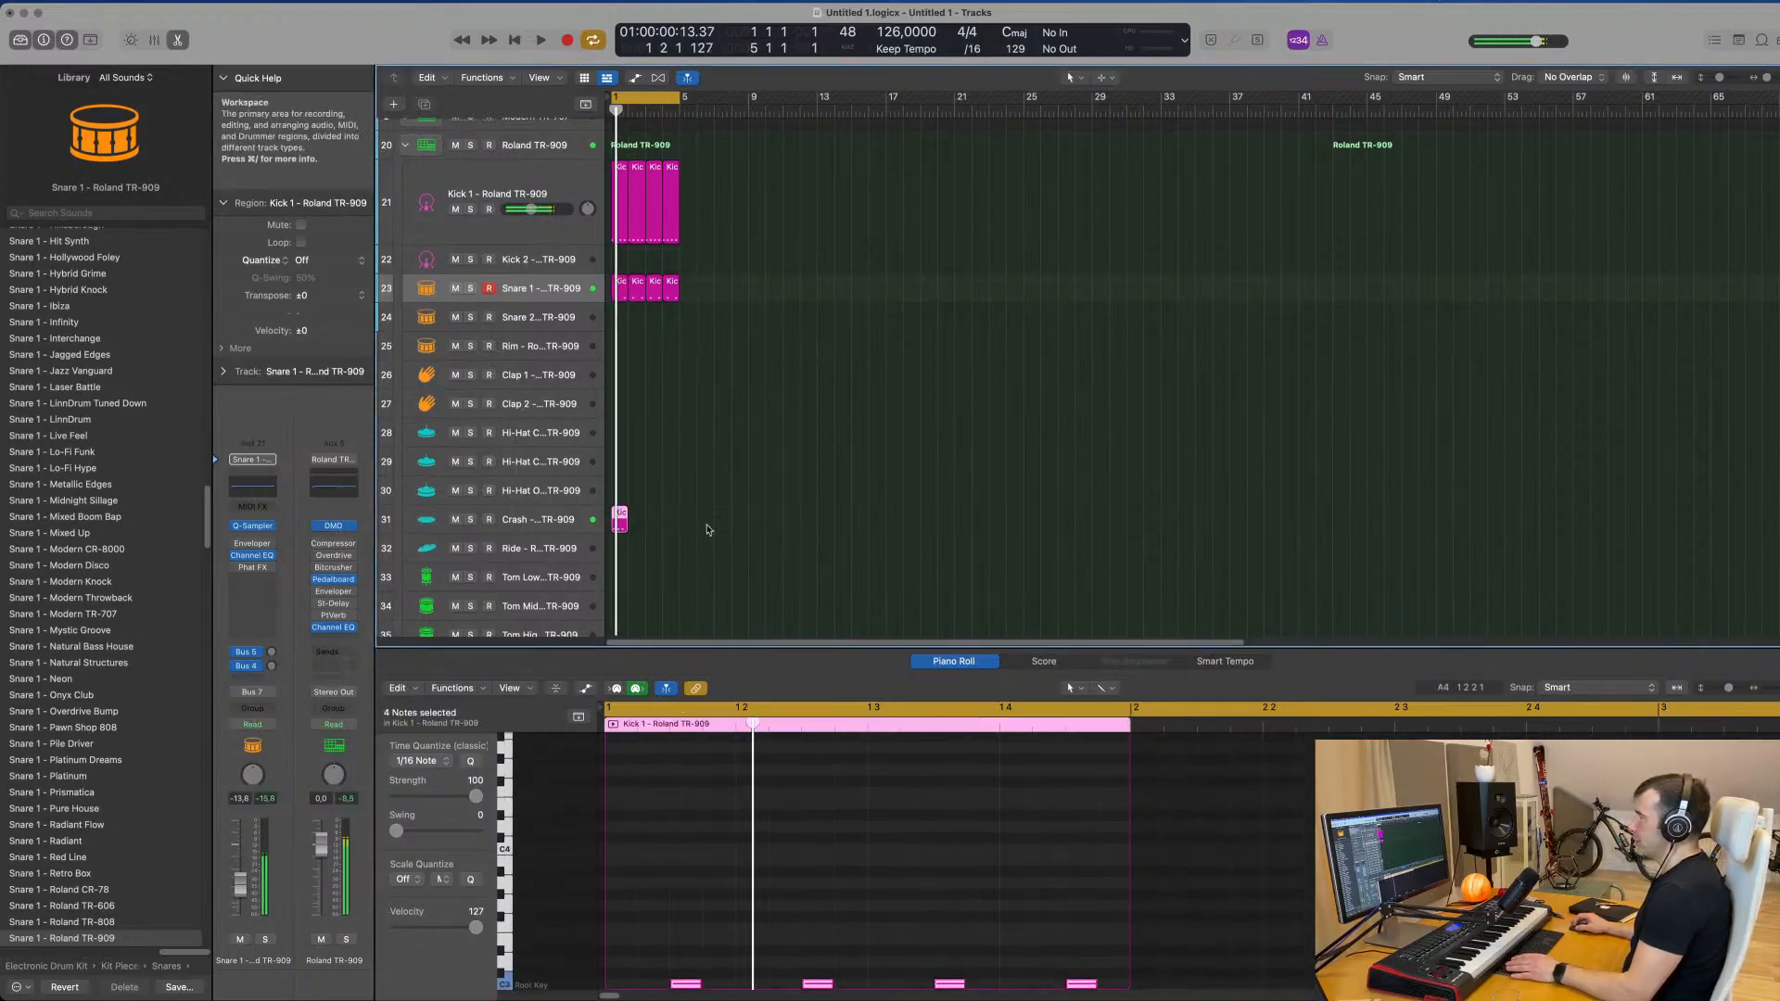
Step: Repeat the crash region to fill the four-bar loop and select the Crash track
key("super+r")
key("super+r")
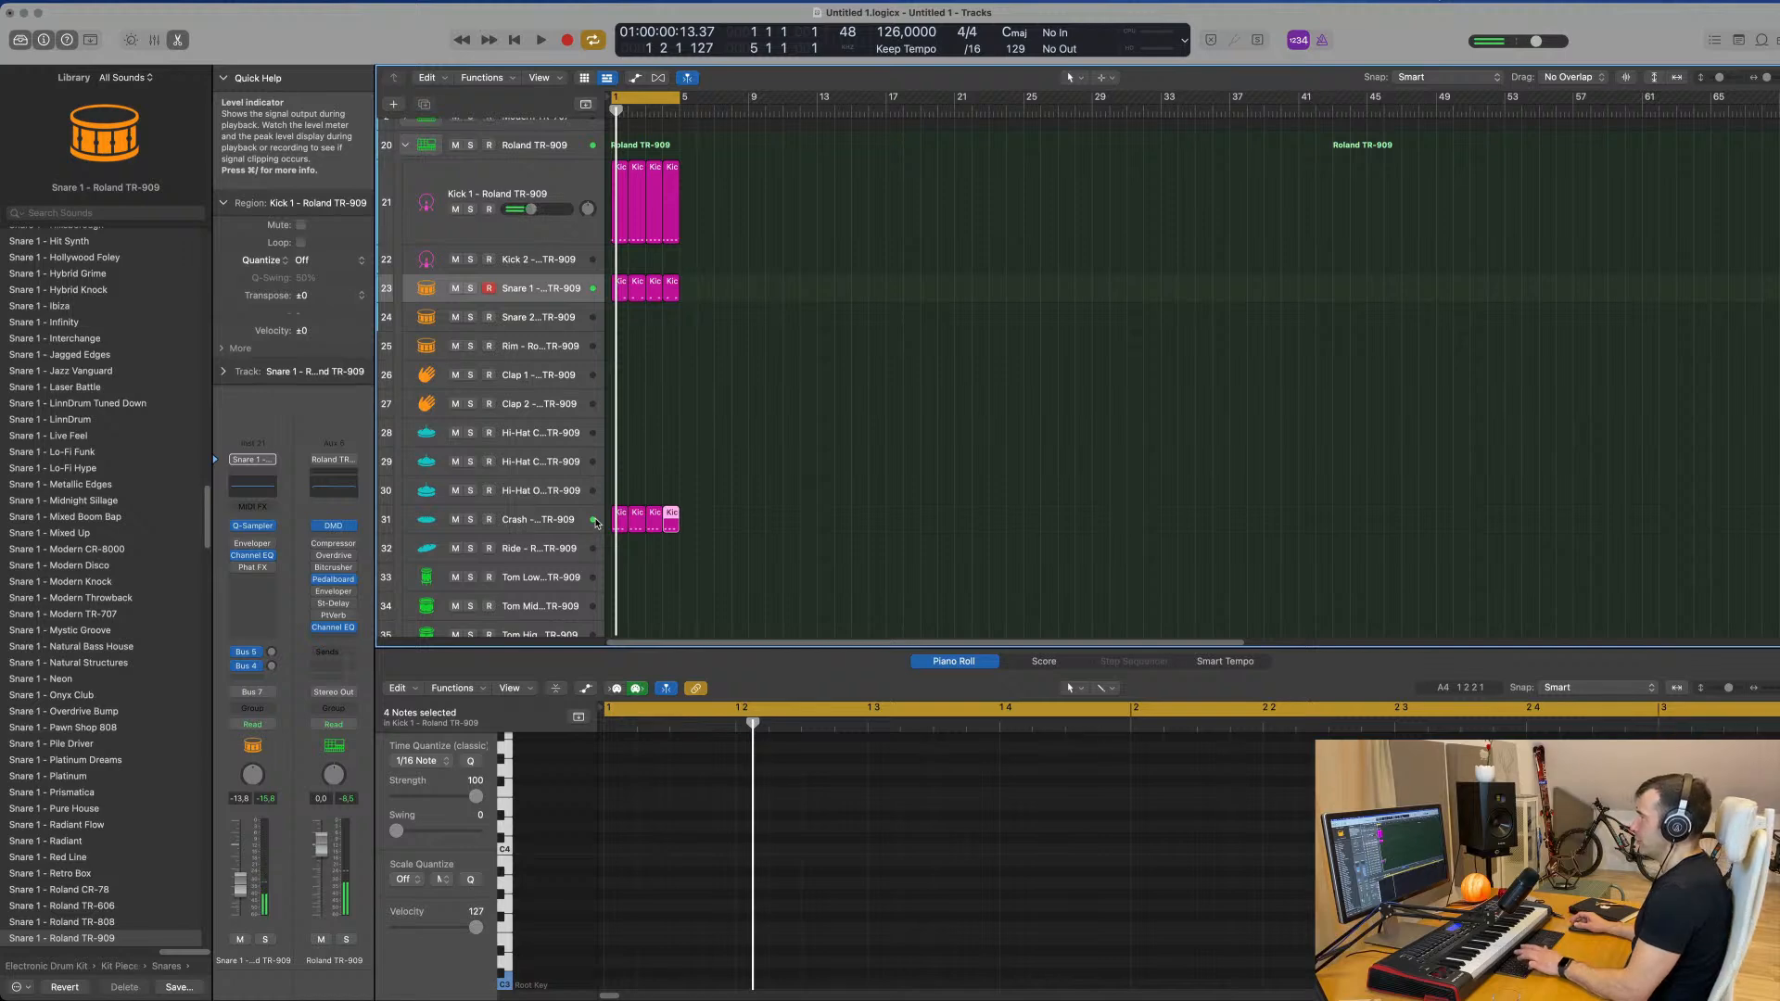
left_click(597, 523)
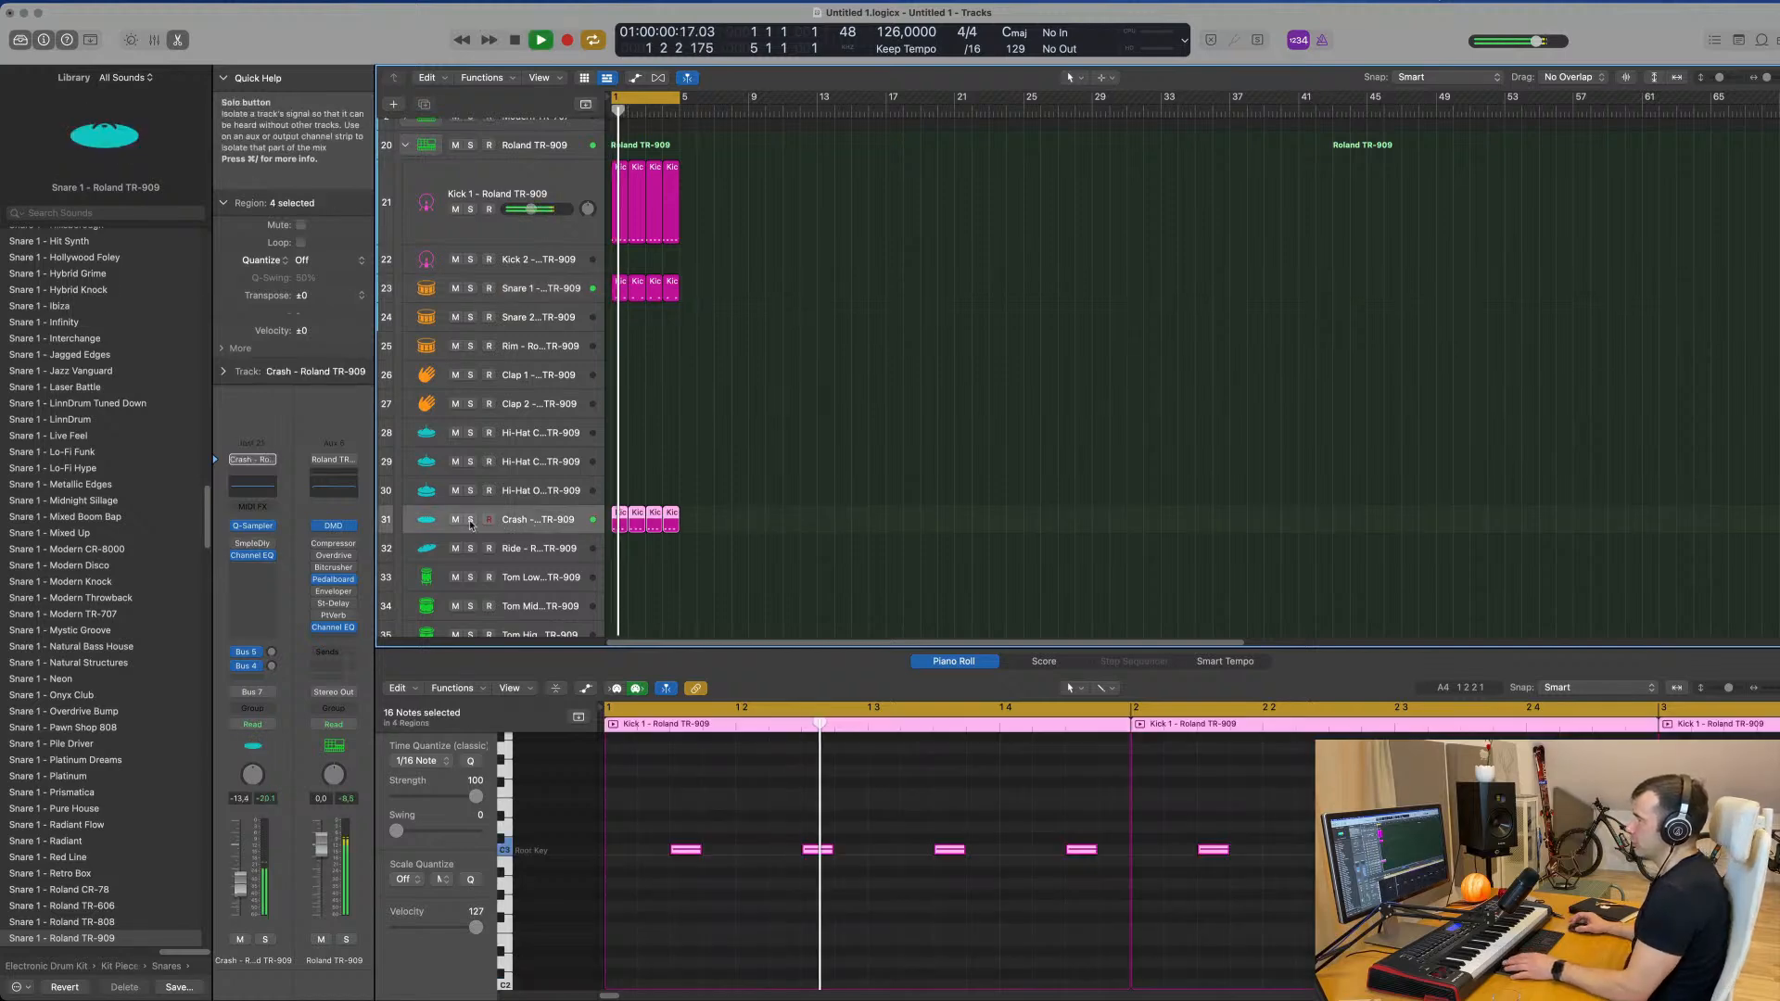
Step: Trim the crash sample's end to about 0.239 s in Quick Sampler and add a fade-out of about 0.105 s
left_click(252, 525)
key("space")
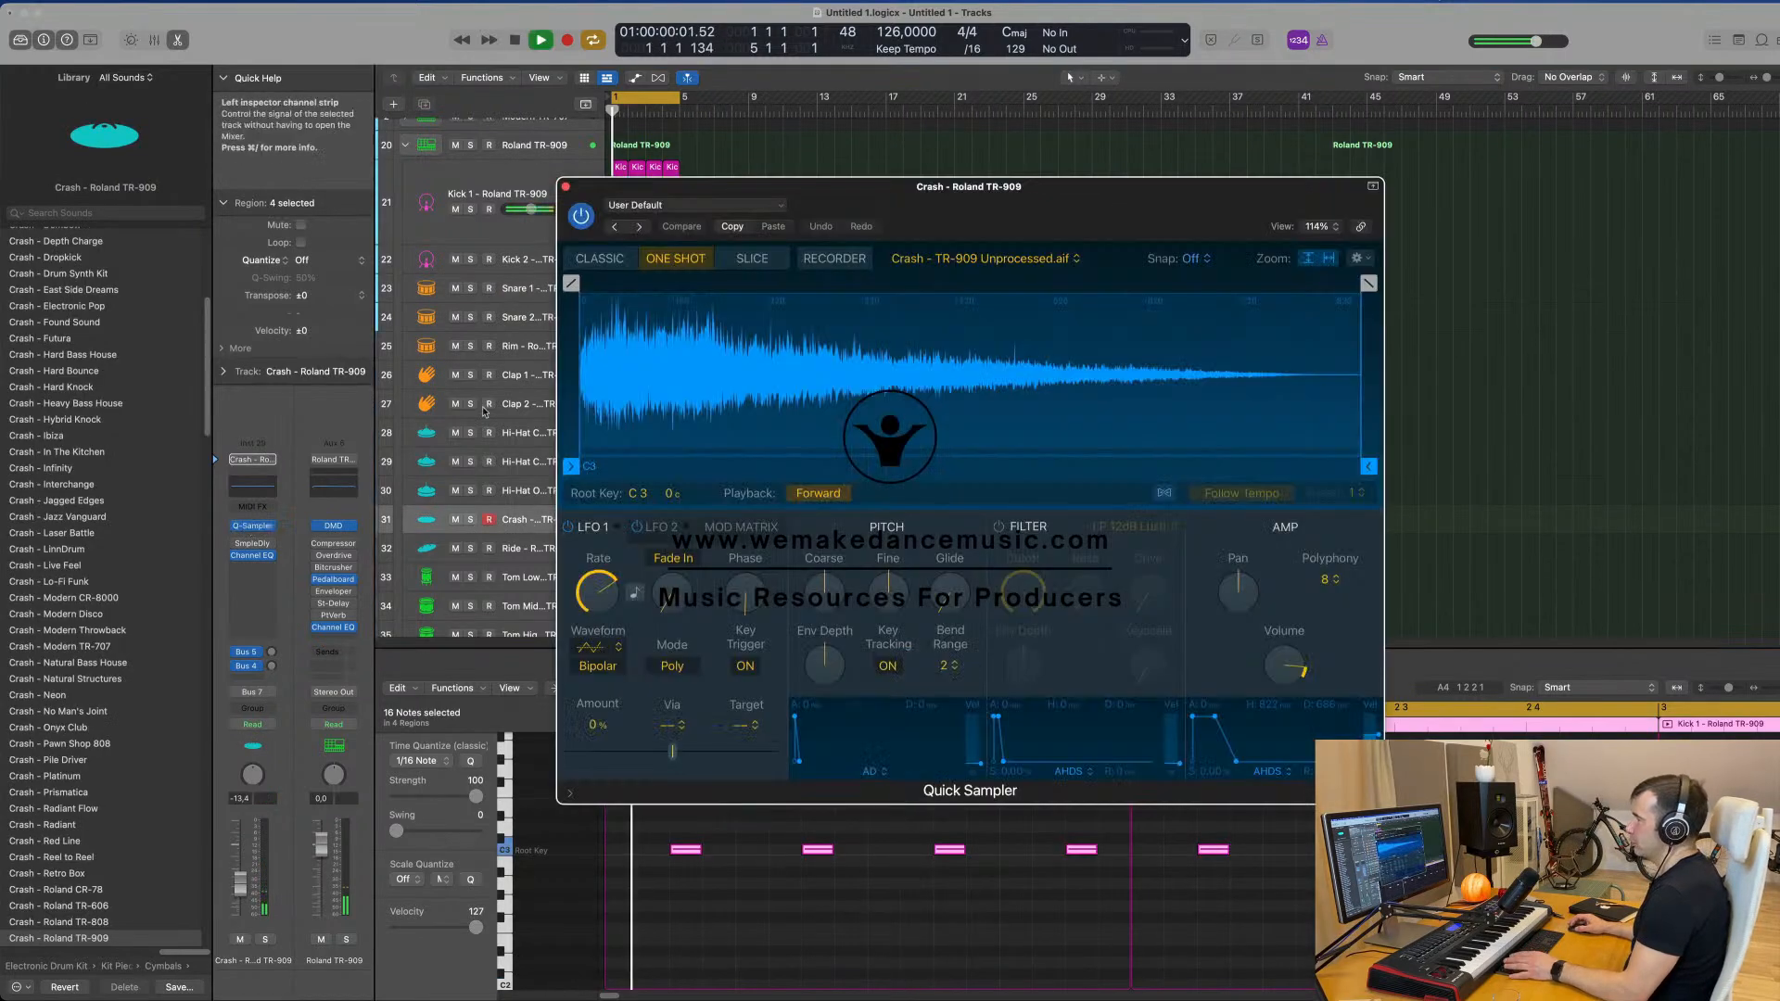
left_click_drag(1359, 469, 804, 464)
mouse_move(1331, 283)
left_mouse_down()
mouse_move(875, 287)
mouse_move(999, 280)
left_mouse_up()
left_click_drag(1029, 191, 1151, 164)
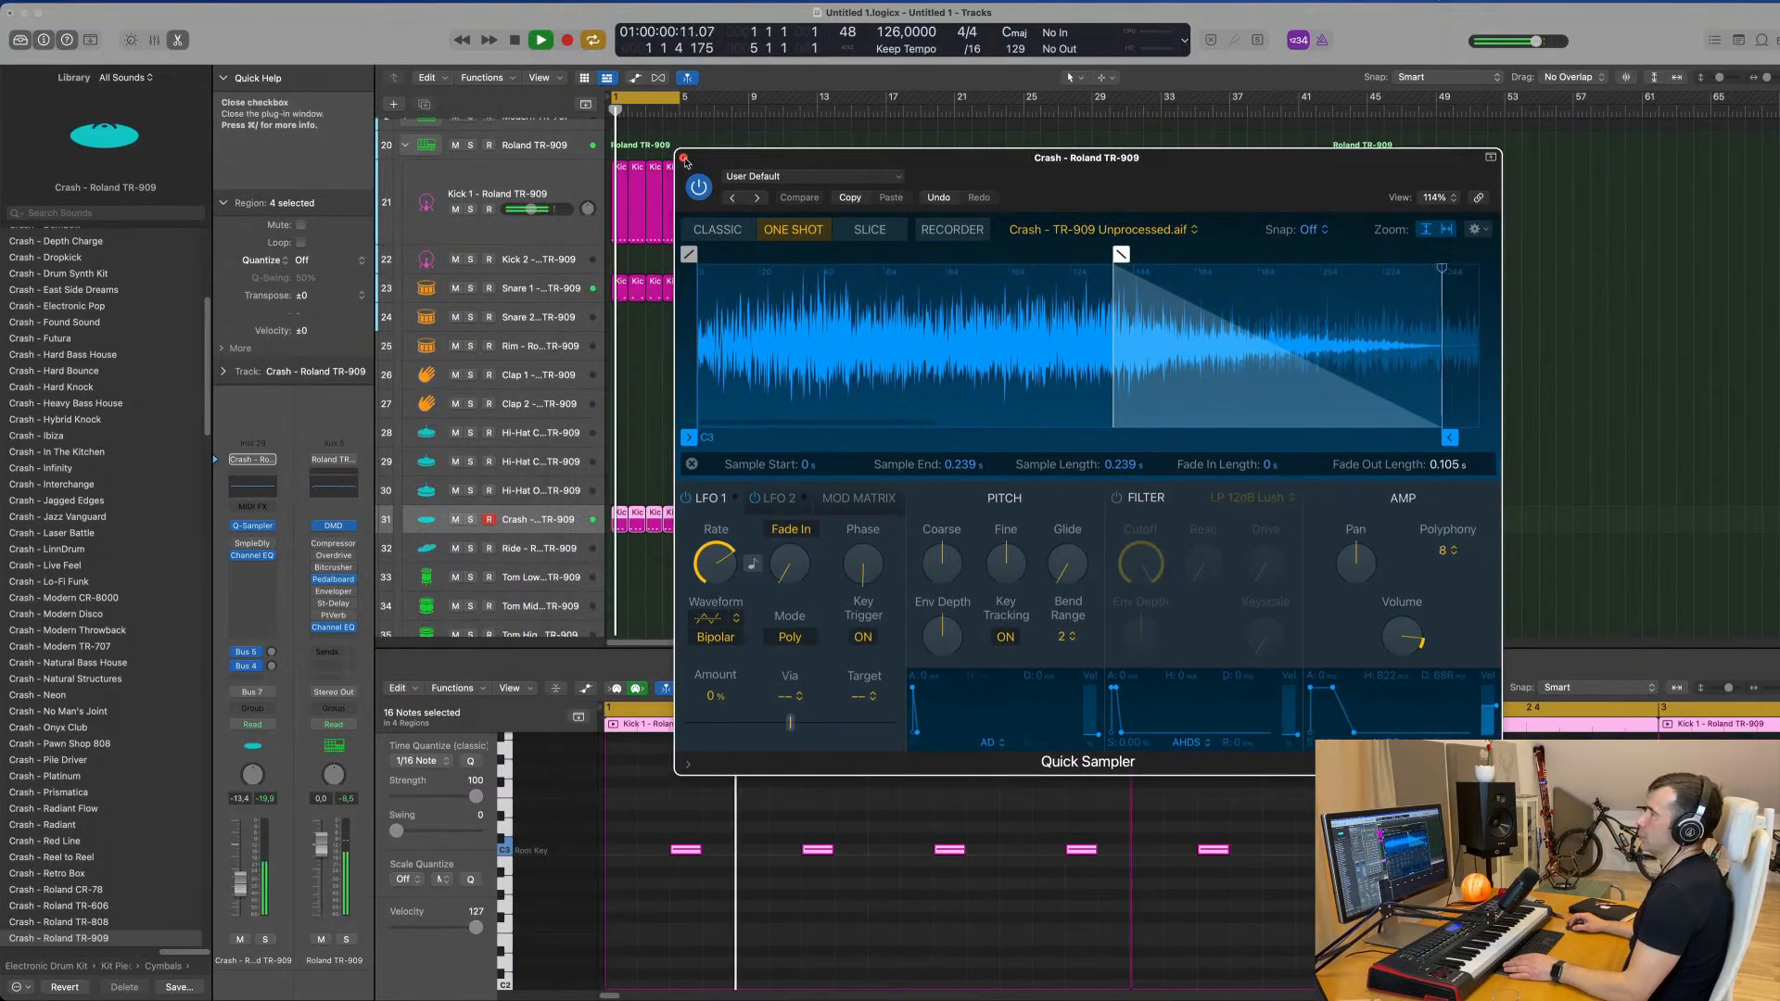
left_click(683, 157)
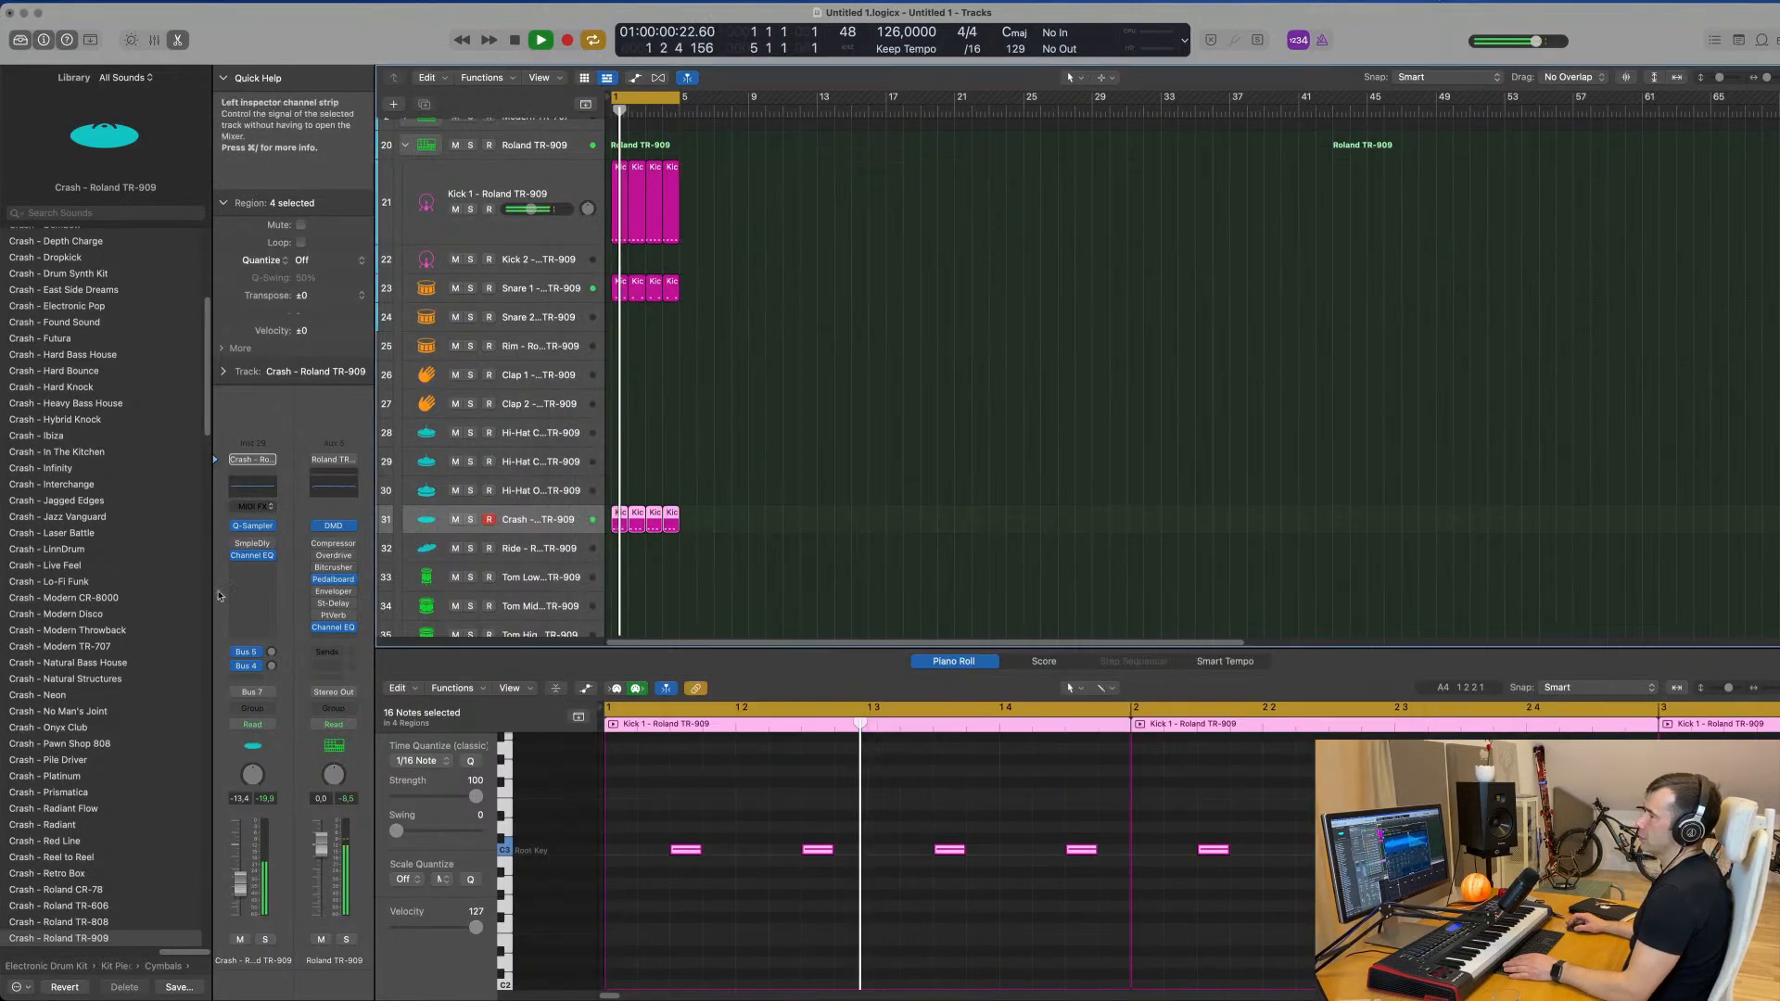
Step: Insert a stereo Distortion II effect on the Crash track after the Channel EQ
left_click(253, 549)
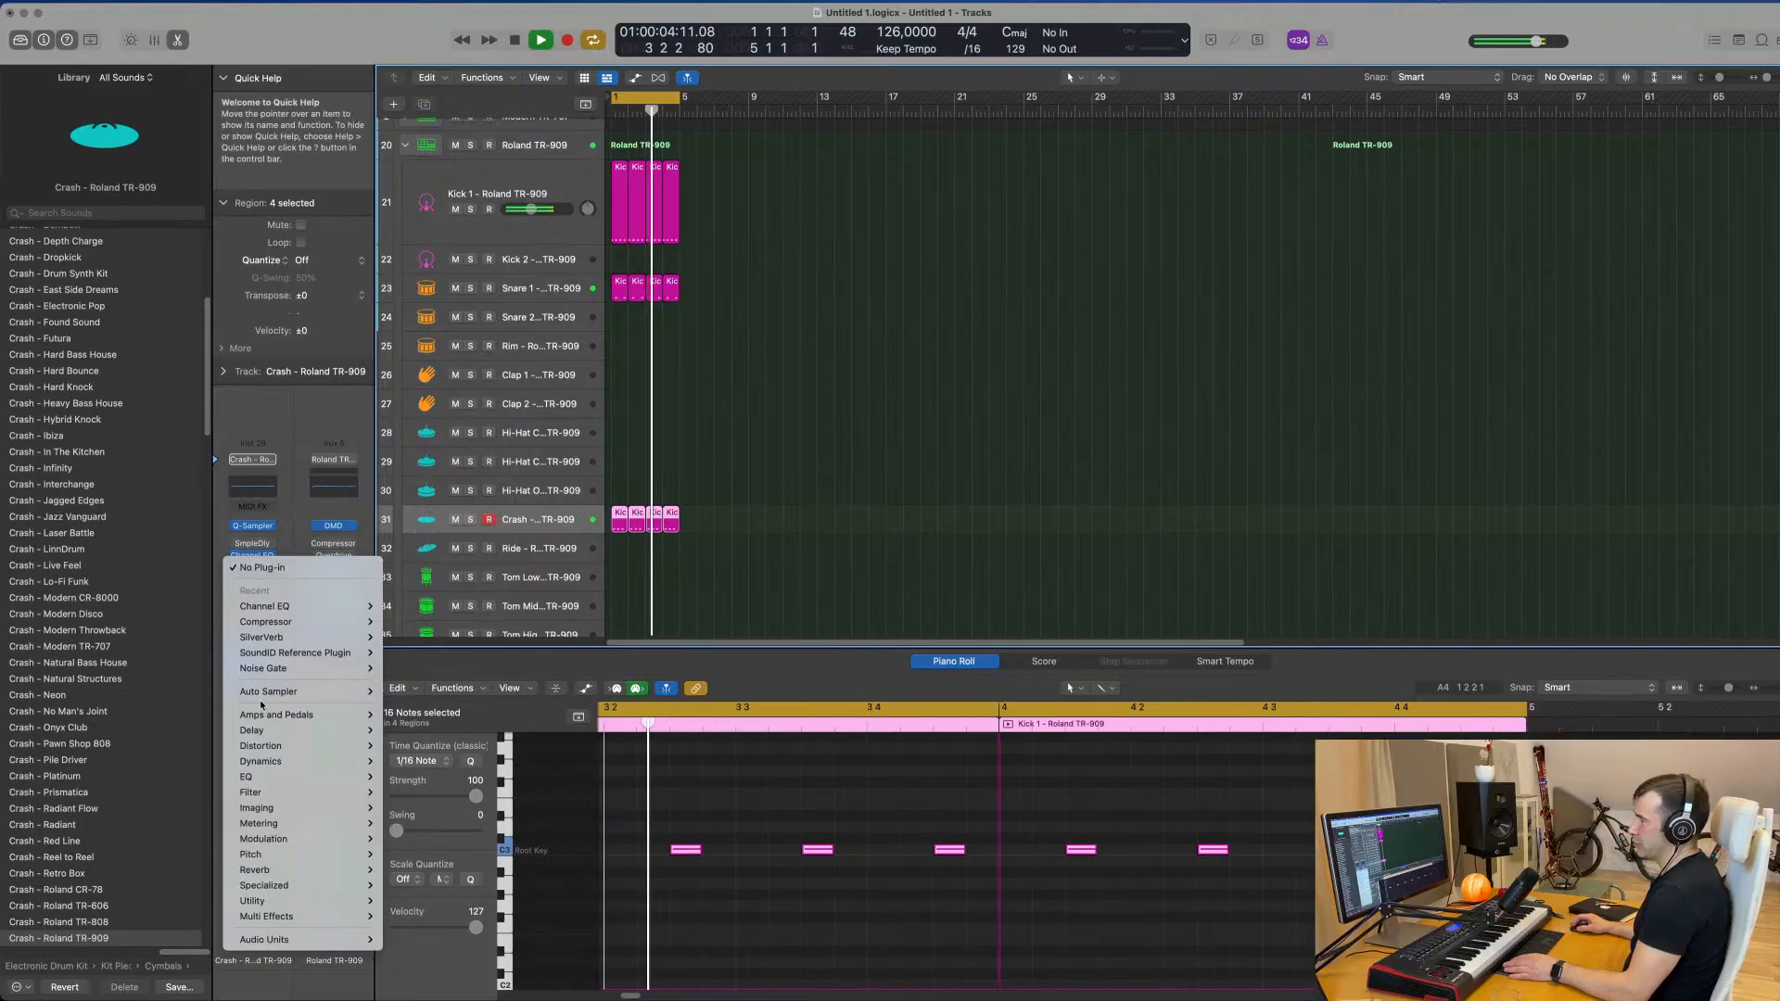
mouse_move(289, 754)
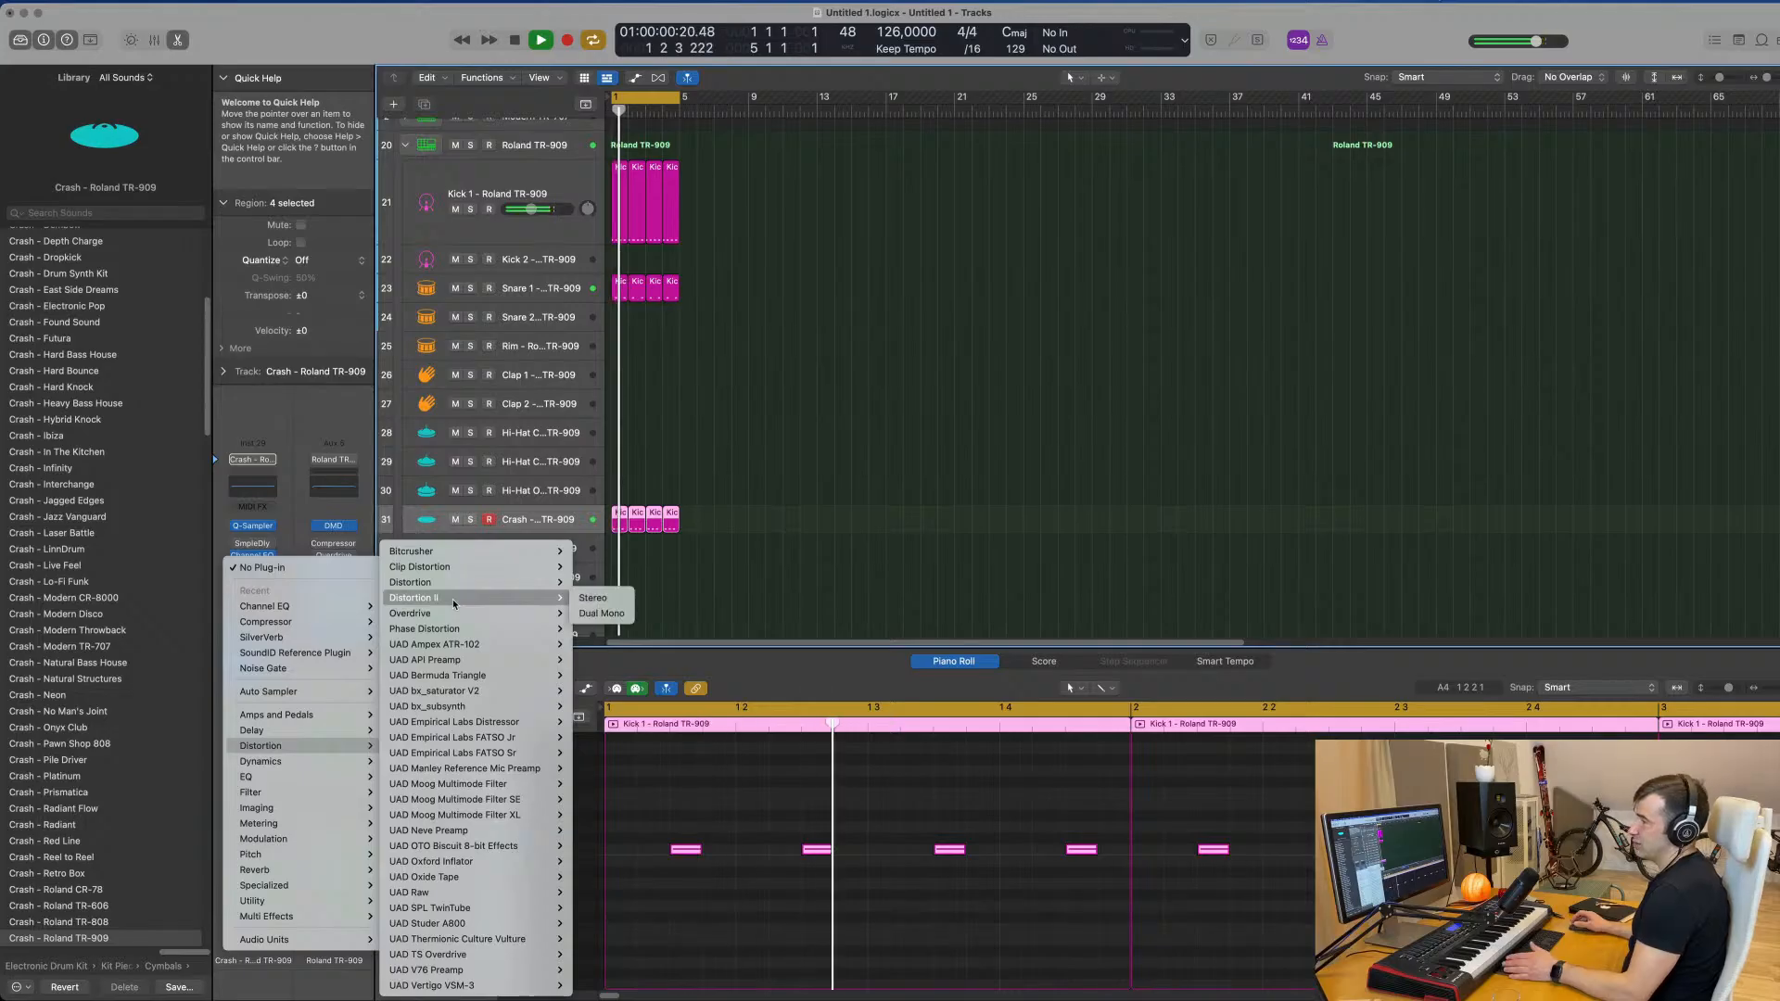
left_click(595, 600)
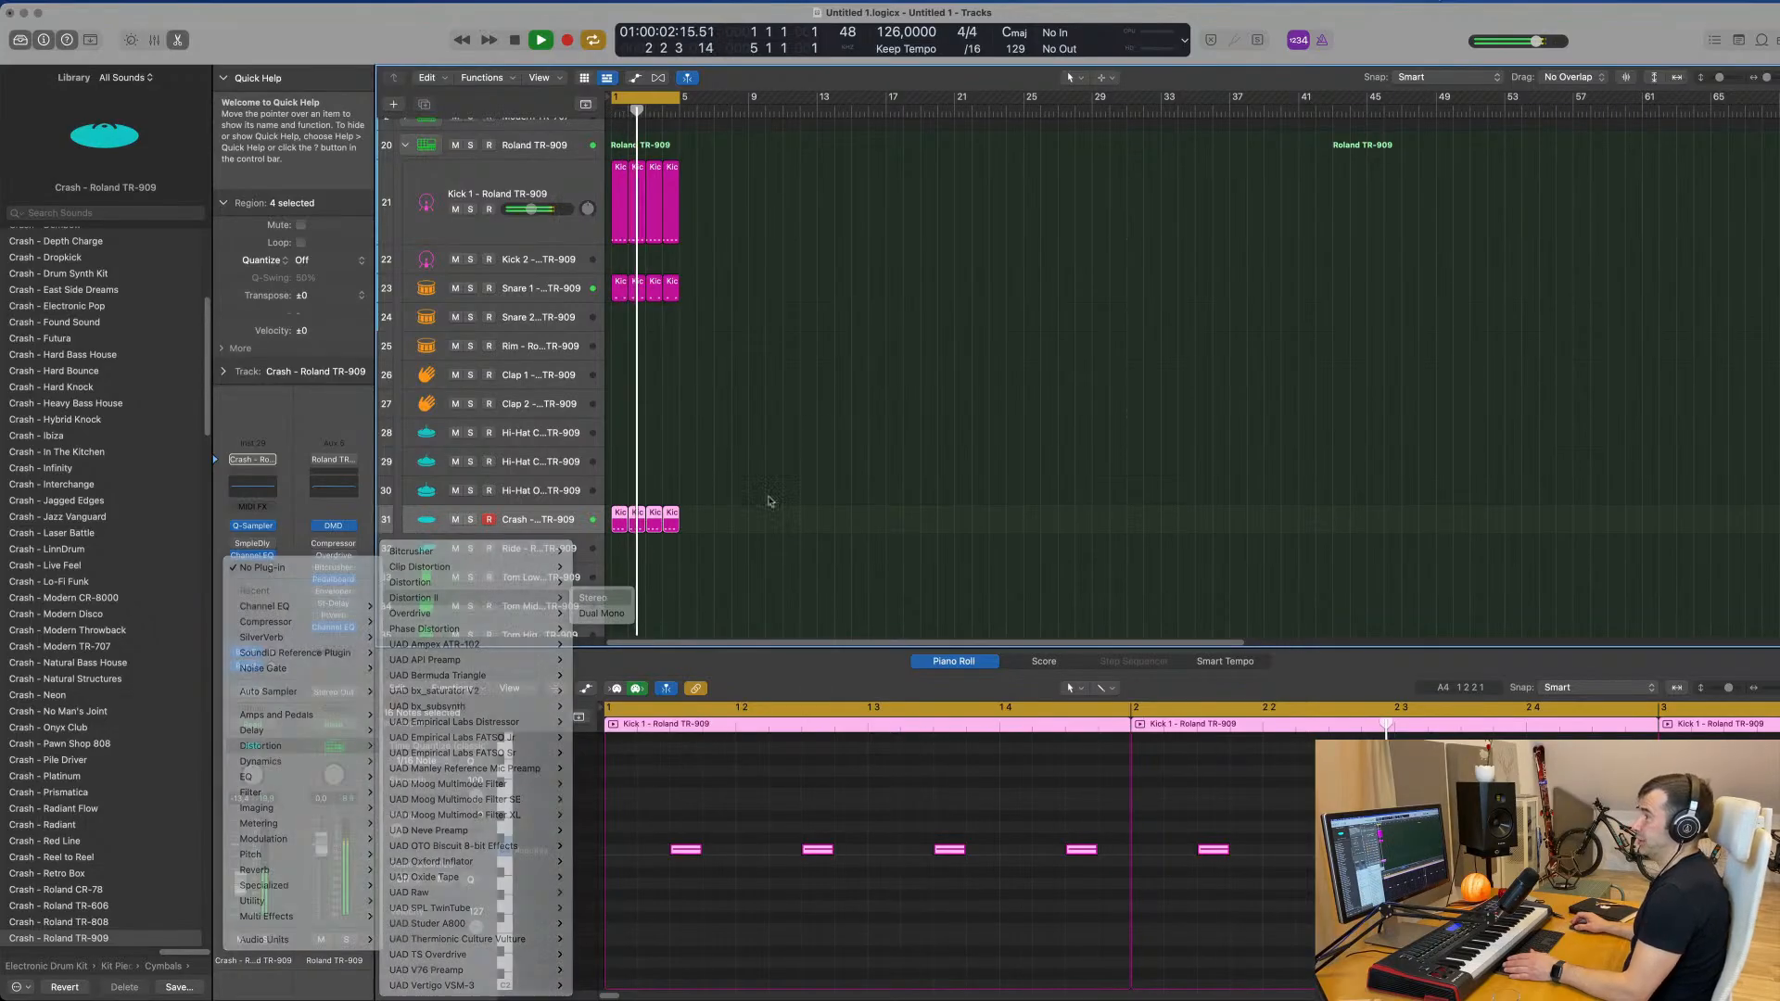
left_click_drag(782, 182, 1046, 369)
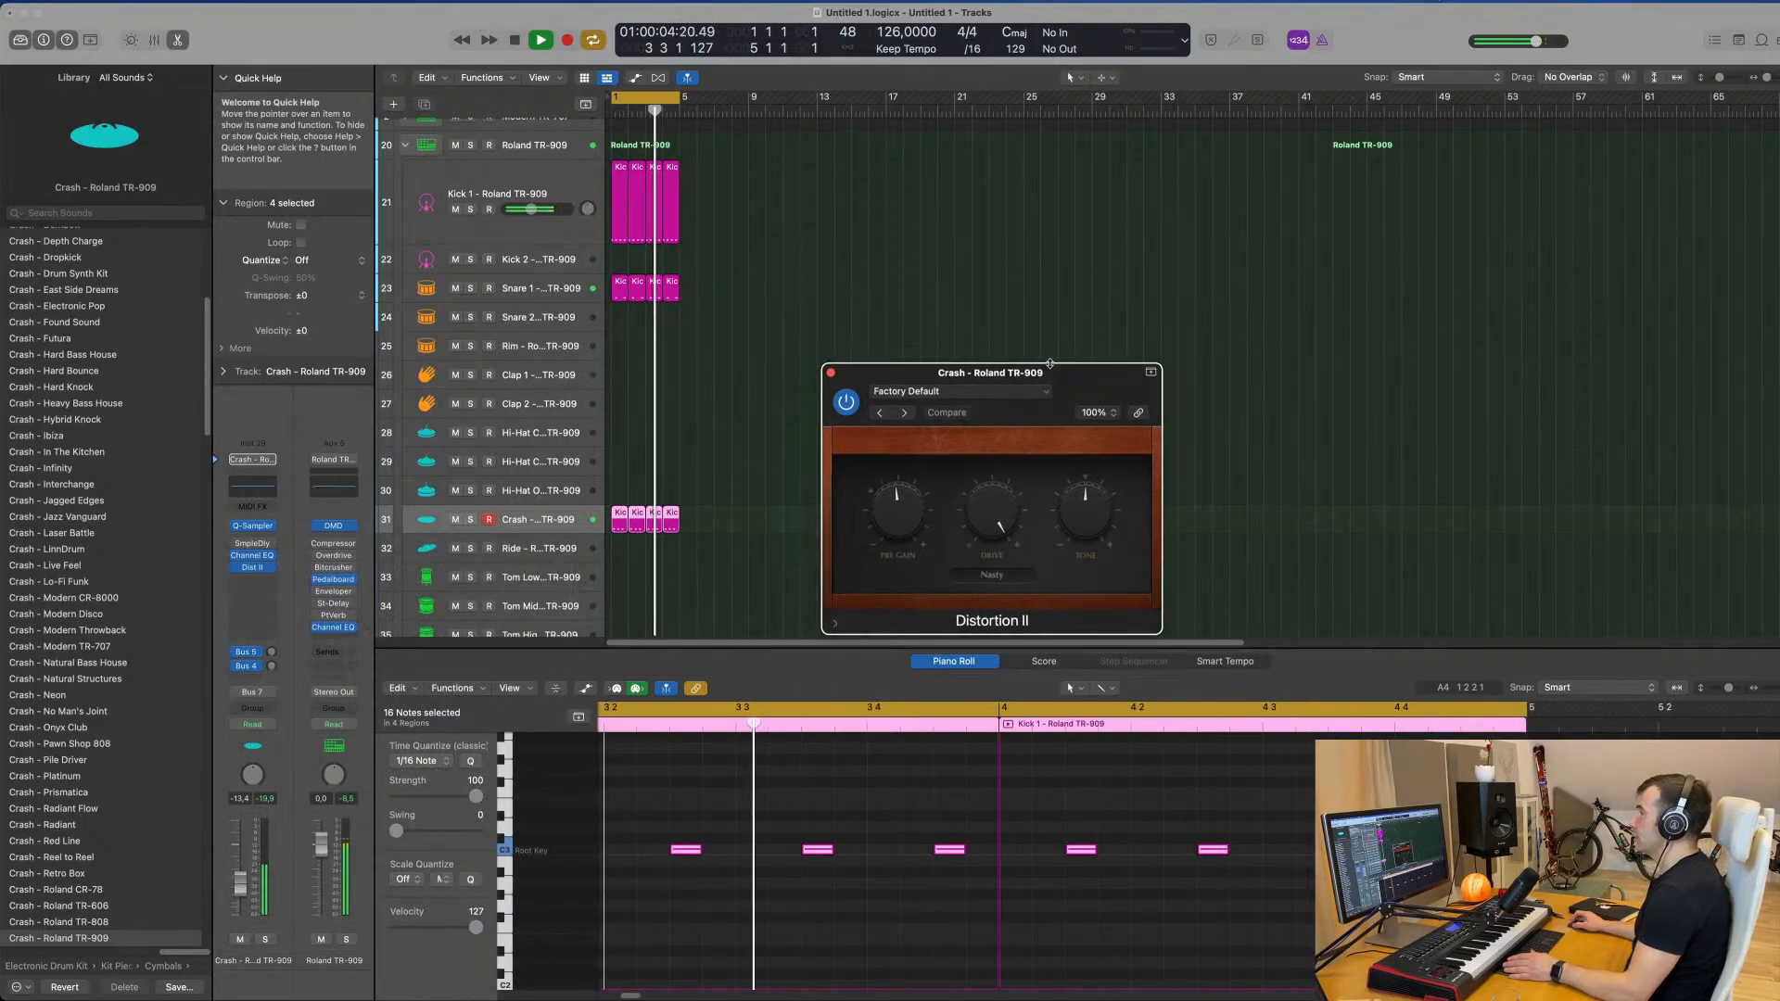
Step: Audition Distortion II's Biting Distortion Light and Heavy presets, keeping Heavy, and set the Crash track's volume to about -15.3 dB
left_click(969, 400)
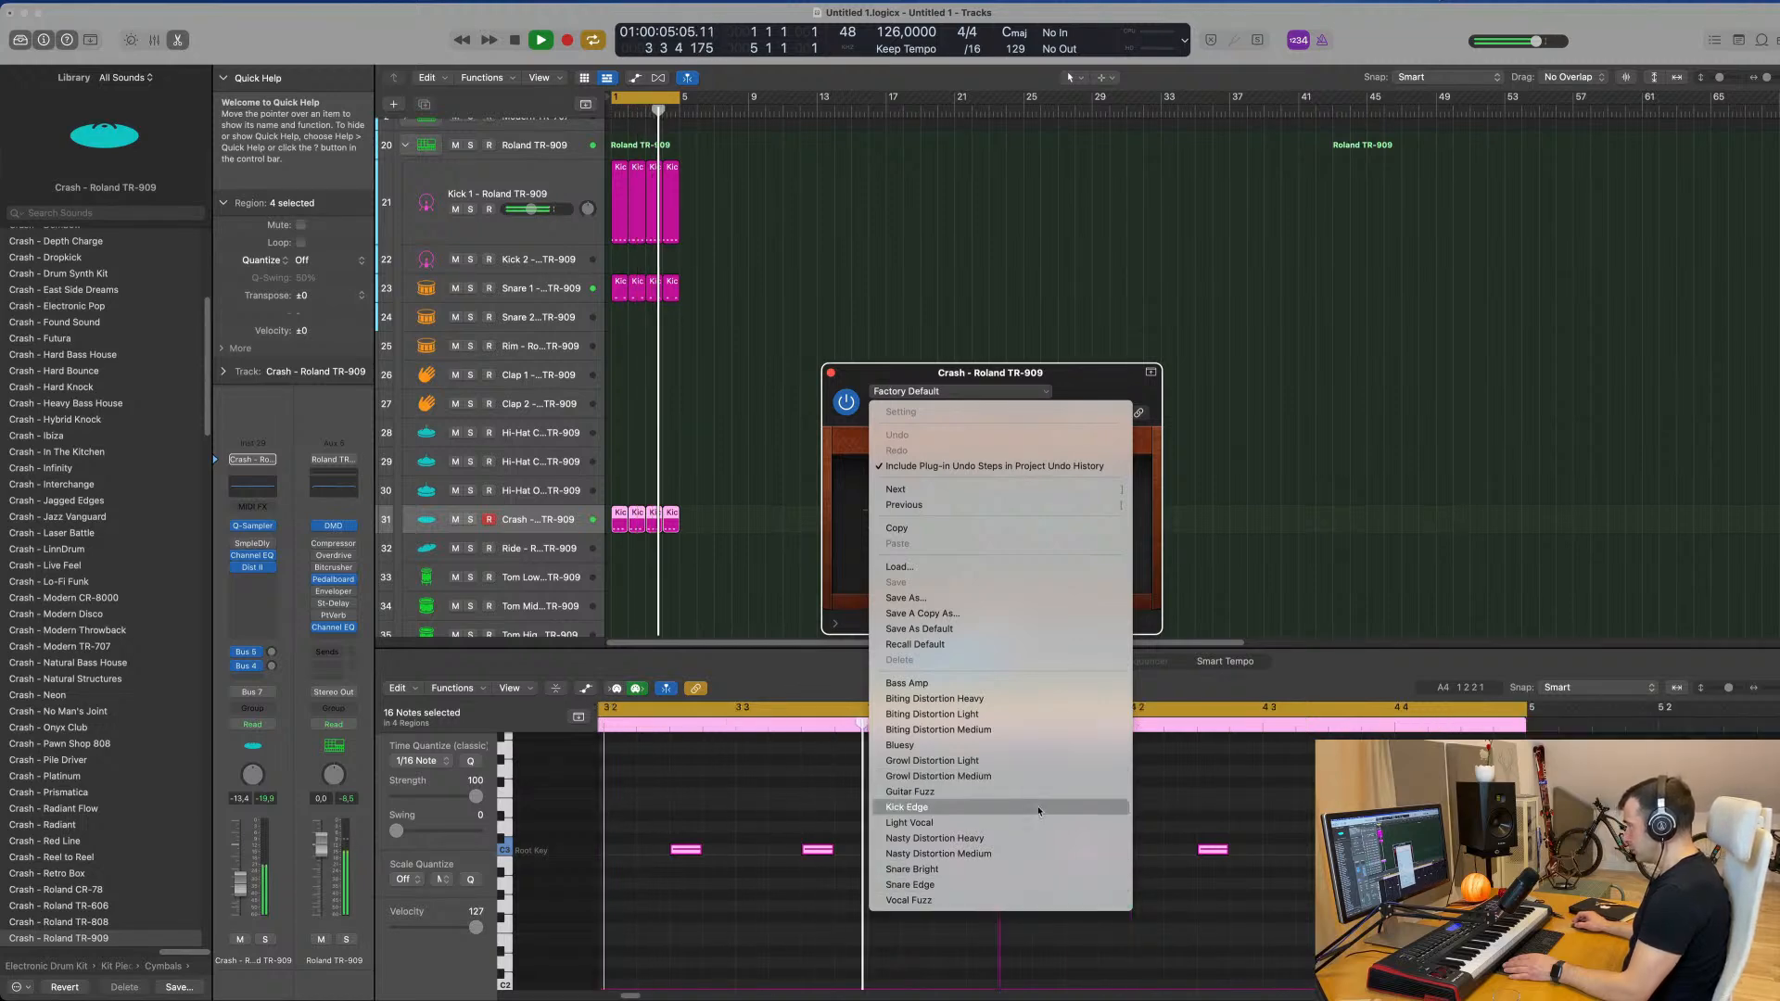
left_click(1043, 722)
key("space")
left_click_drag(239, 891, 239, 898)
key("space")
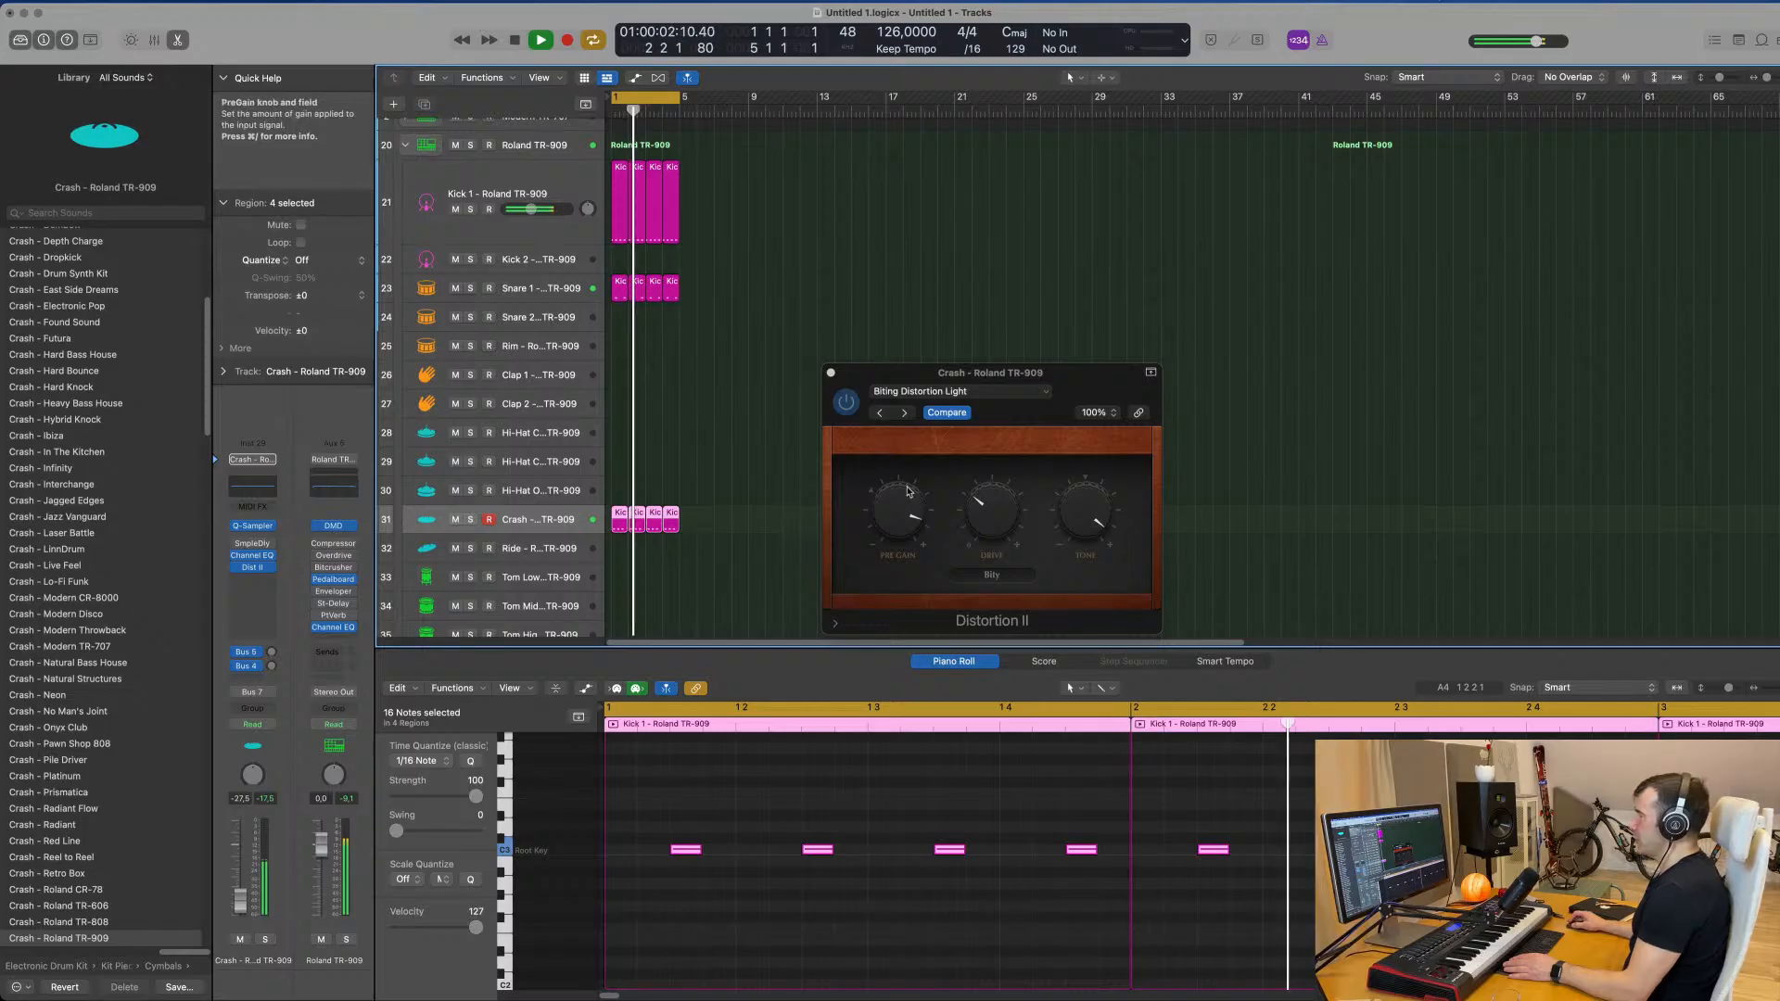
left_click_drag(991, 505, 1000, 468)
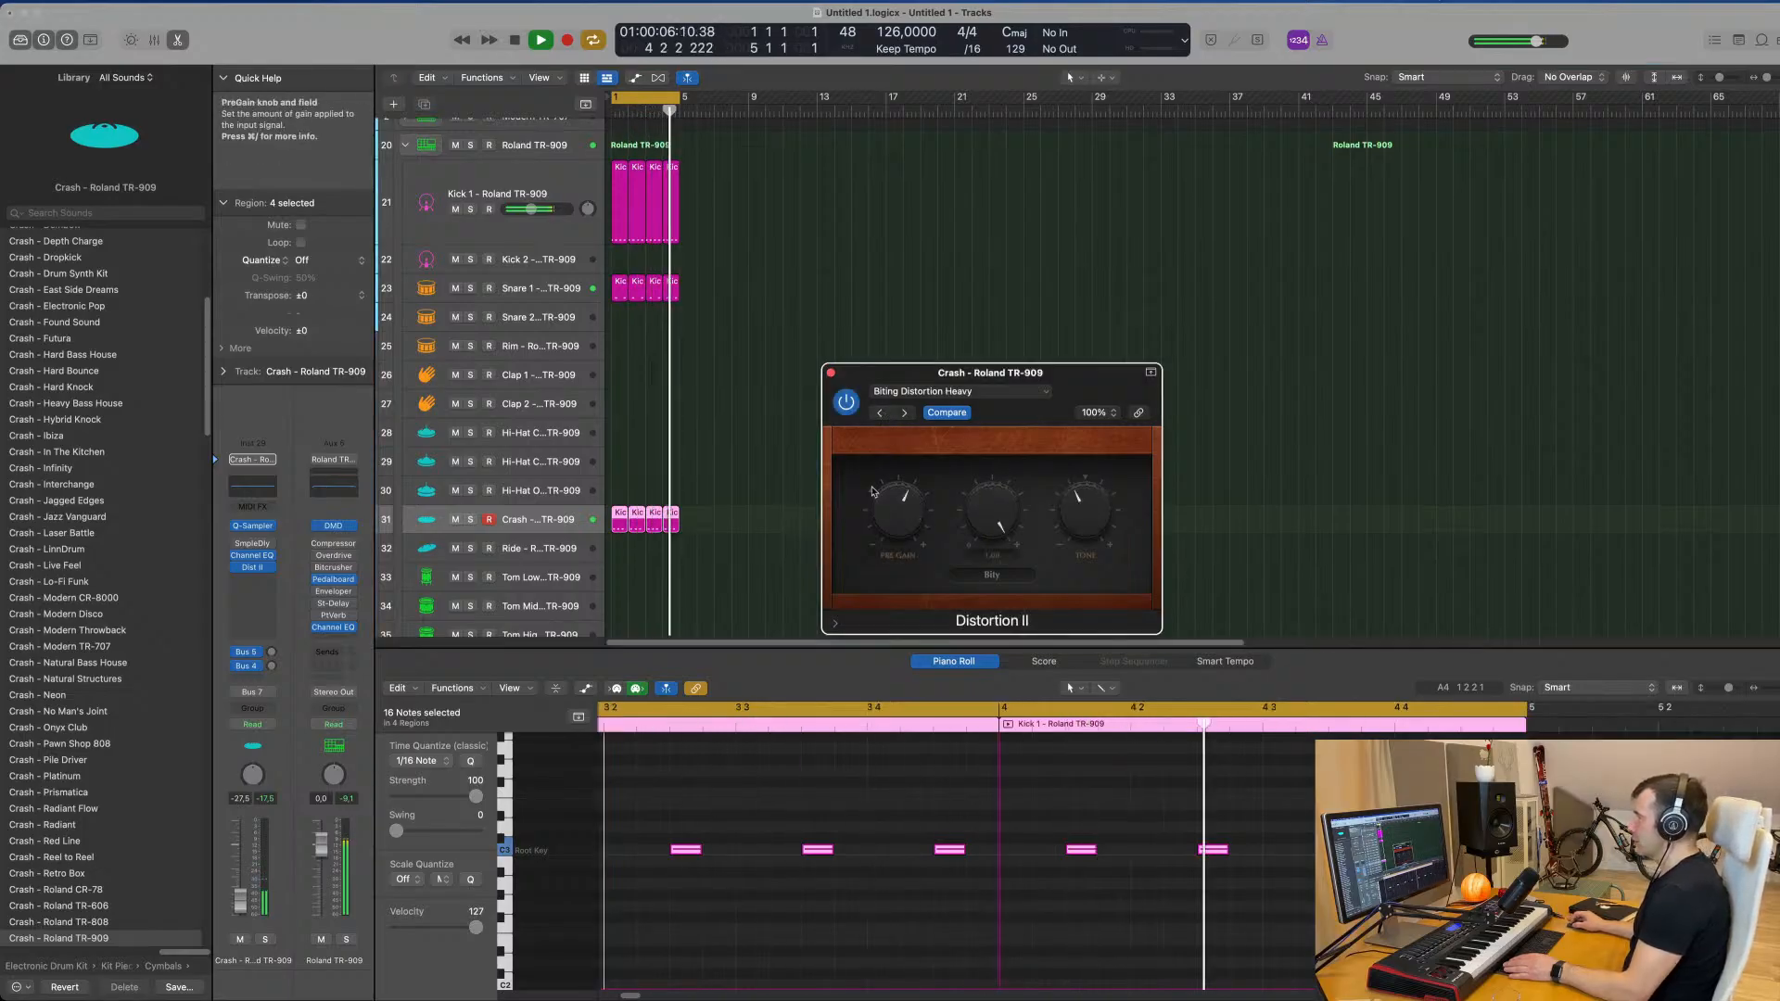
left_click_drag(240, 902, 240, 885)
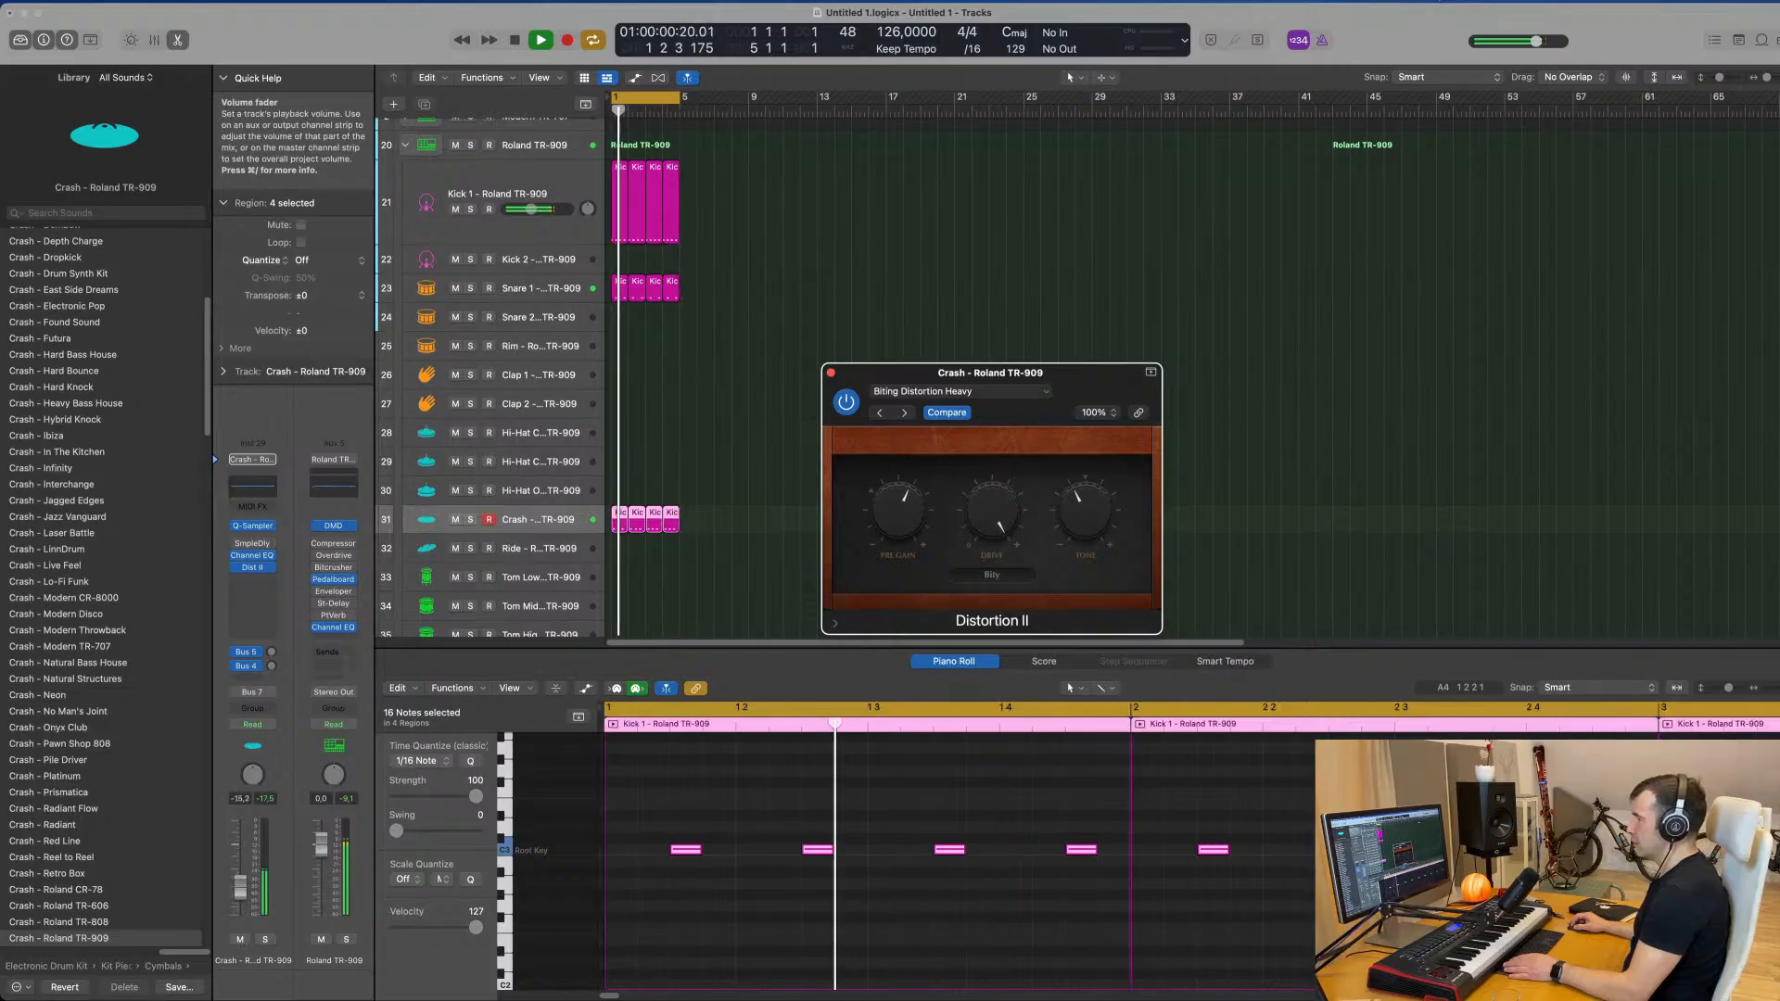
Step: Compare the crash with Distortion II bypassed and enabled, leave it enabled, and lower the Crash track's volume to about -16.8 dB
left_click(847, 402)
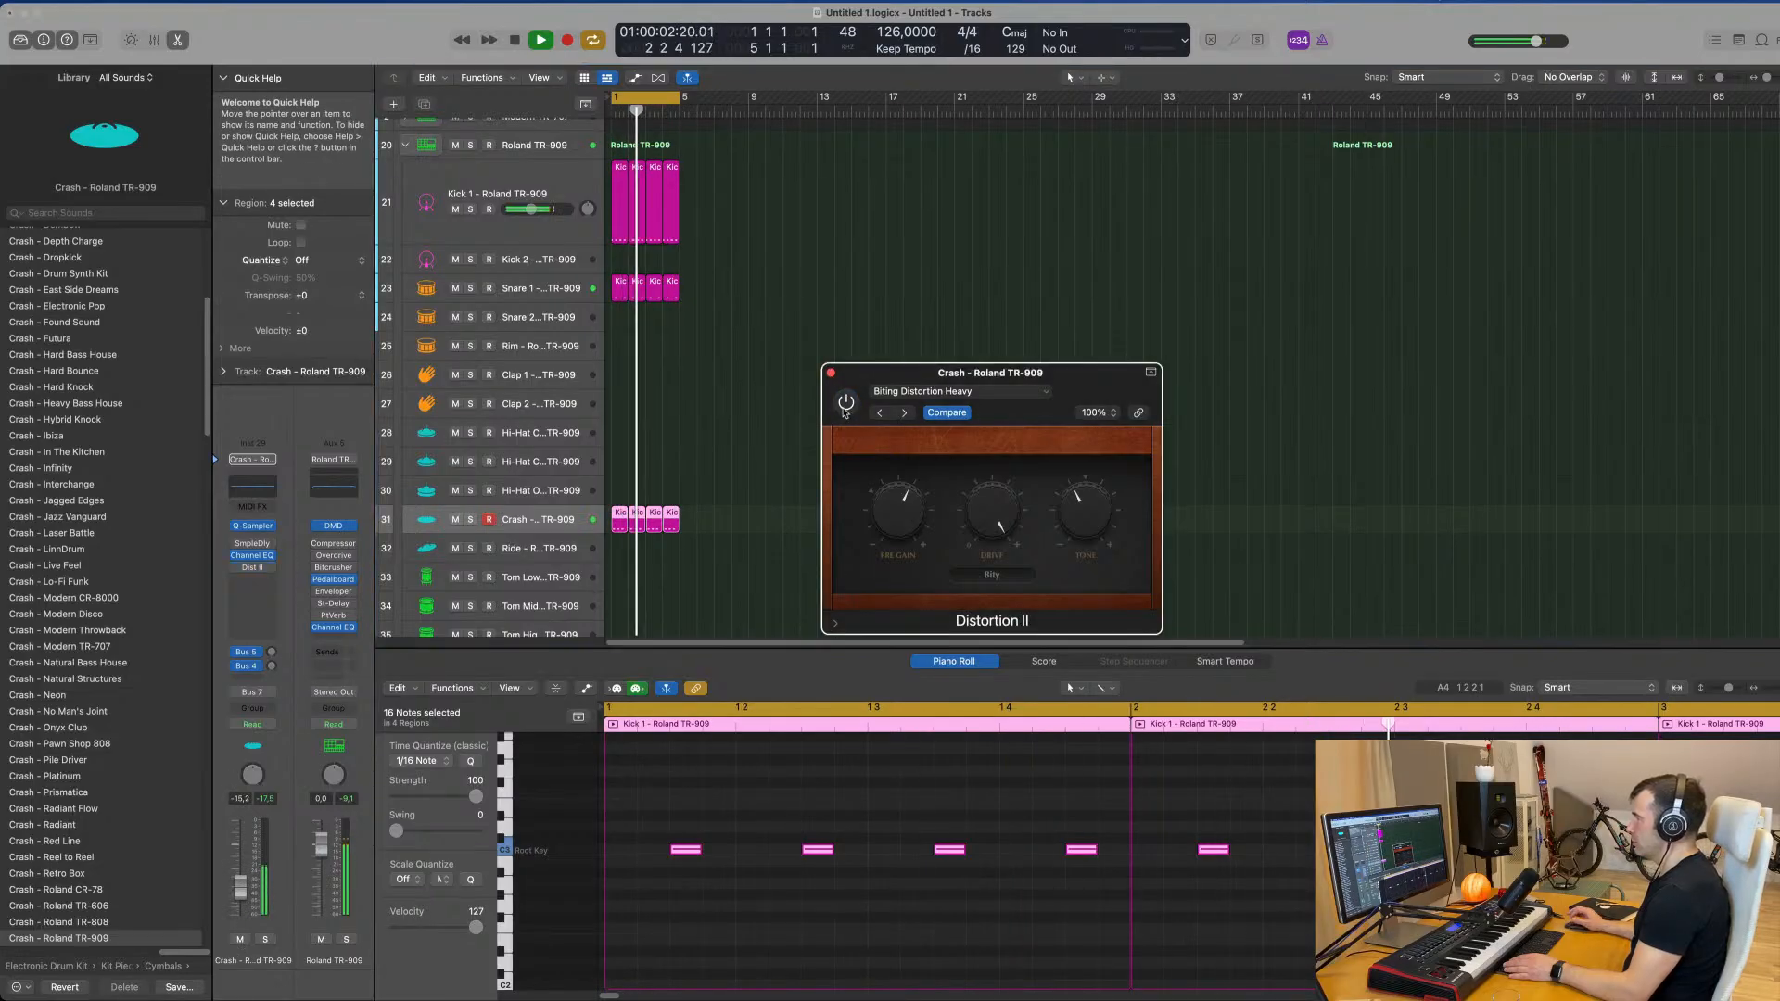
left_click_drag(928, 375, 948, 351)
key("space")
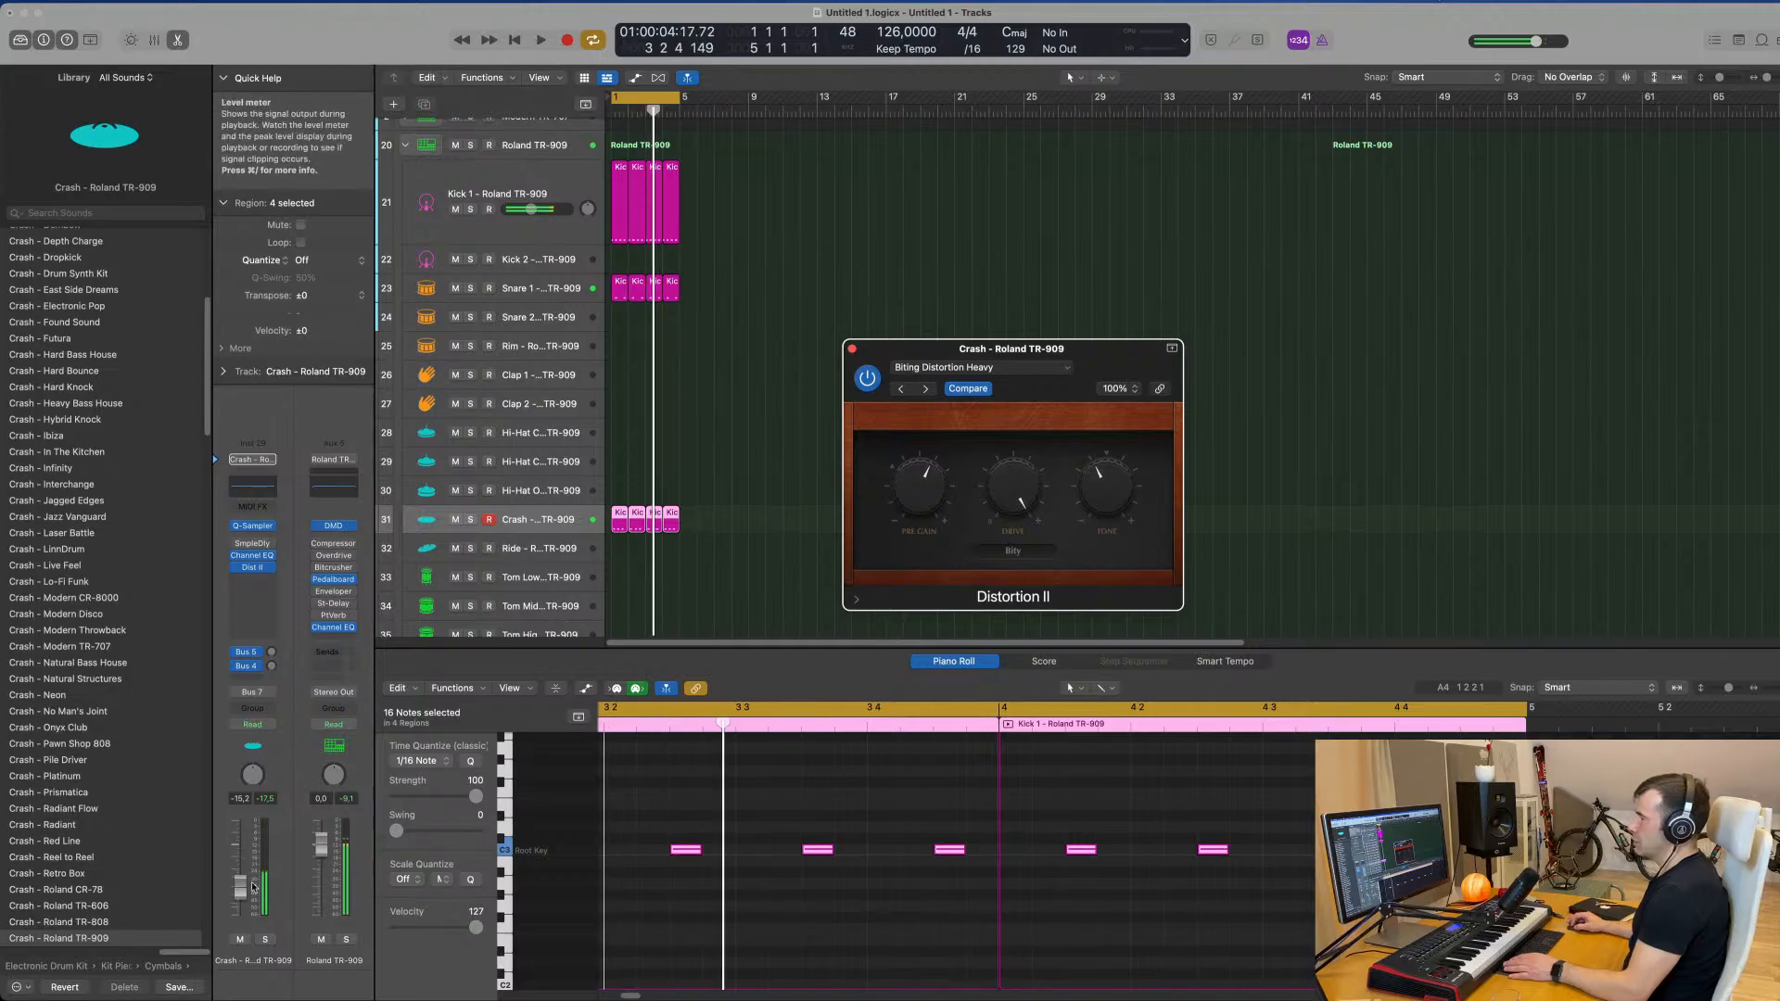
left_click_drag(241, 894, 242, 895)
key("space")
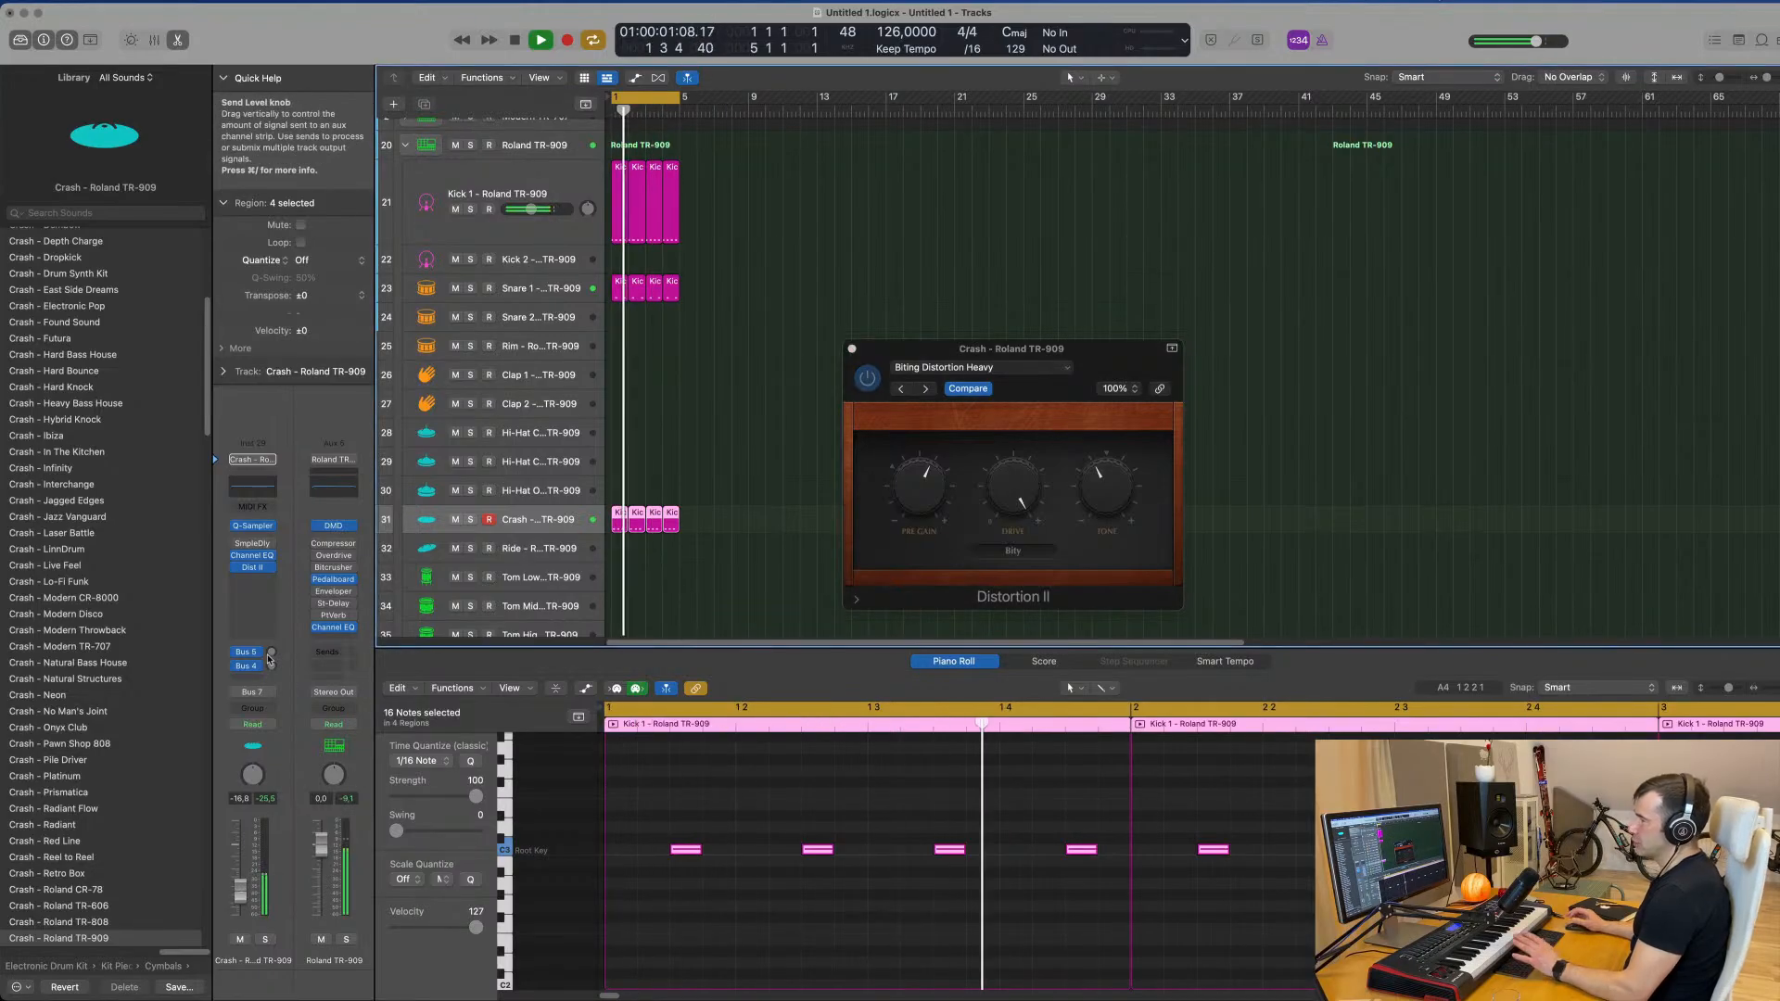
Step: Insert a Compressor on the Crash track after Distortion II
left_click(264, 583)
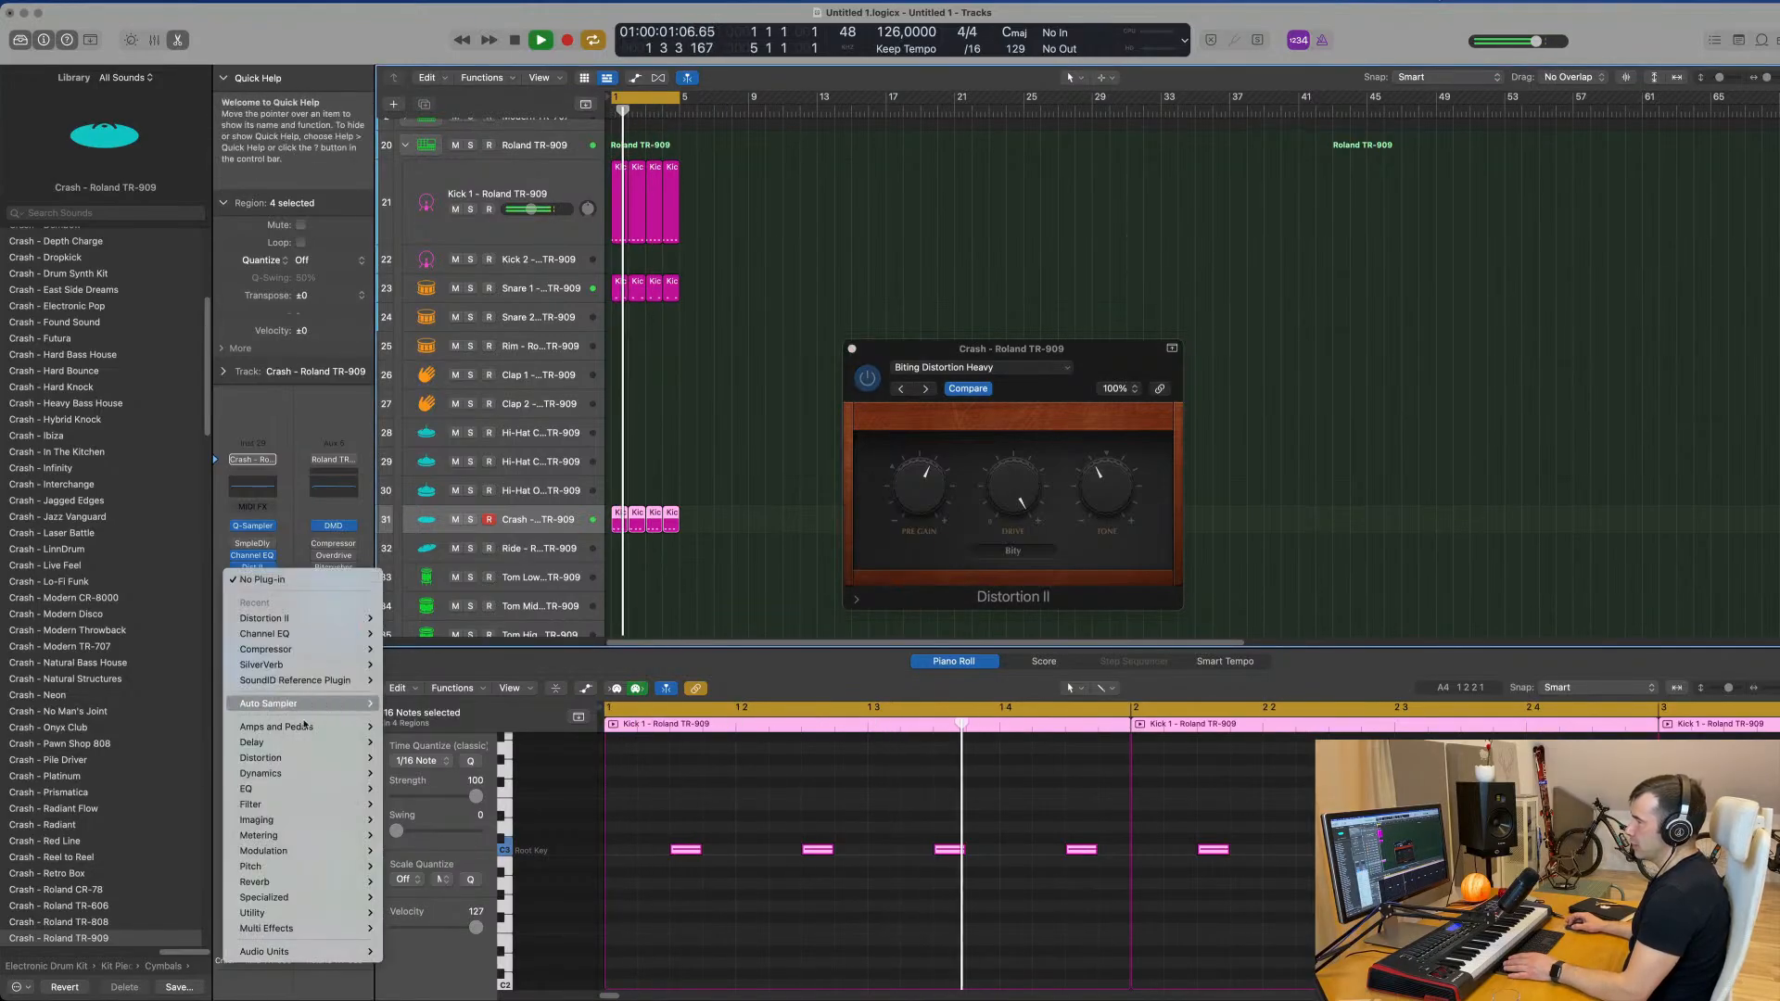
mouse_move(315, 649)
left_click(403, 650)
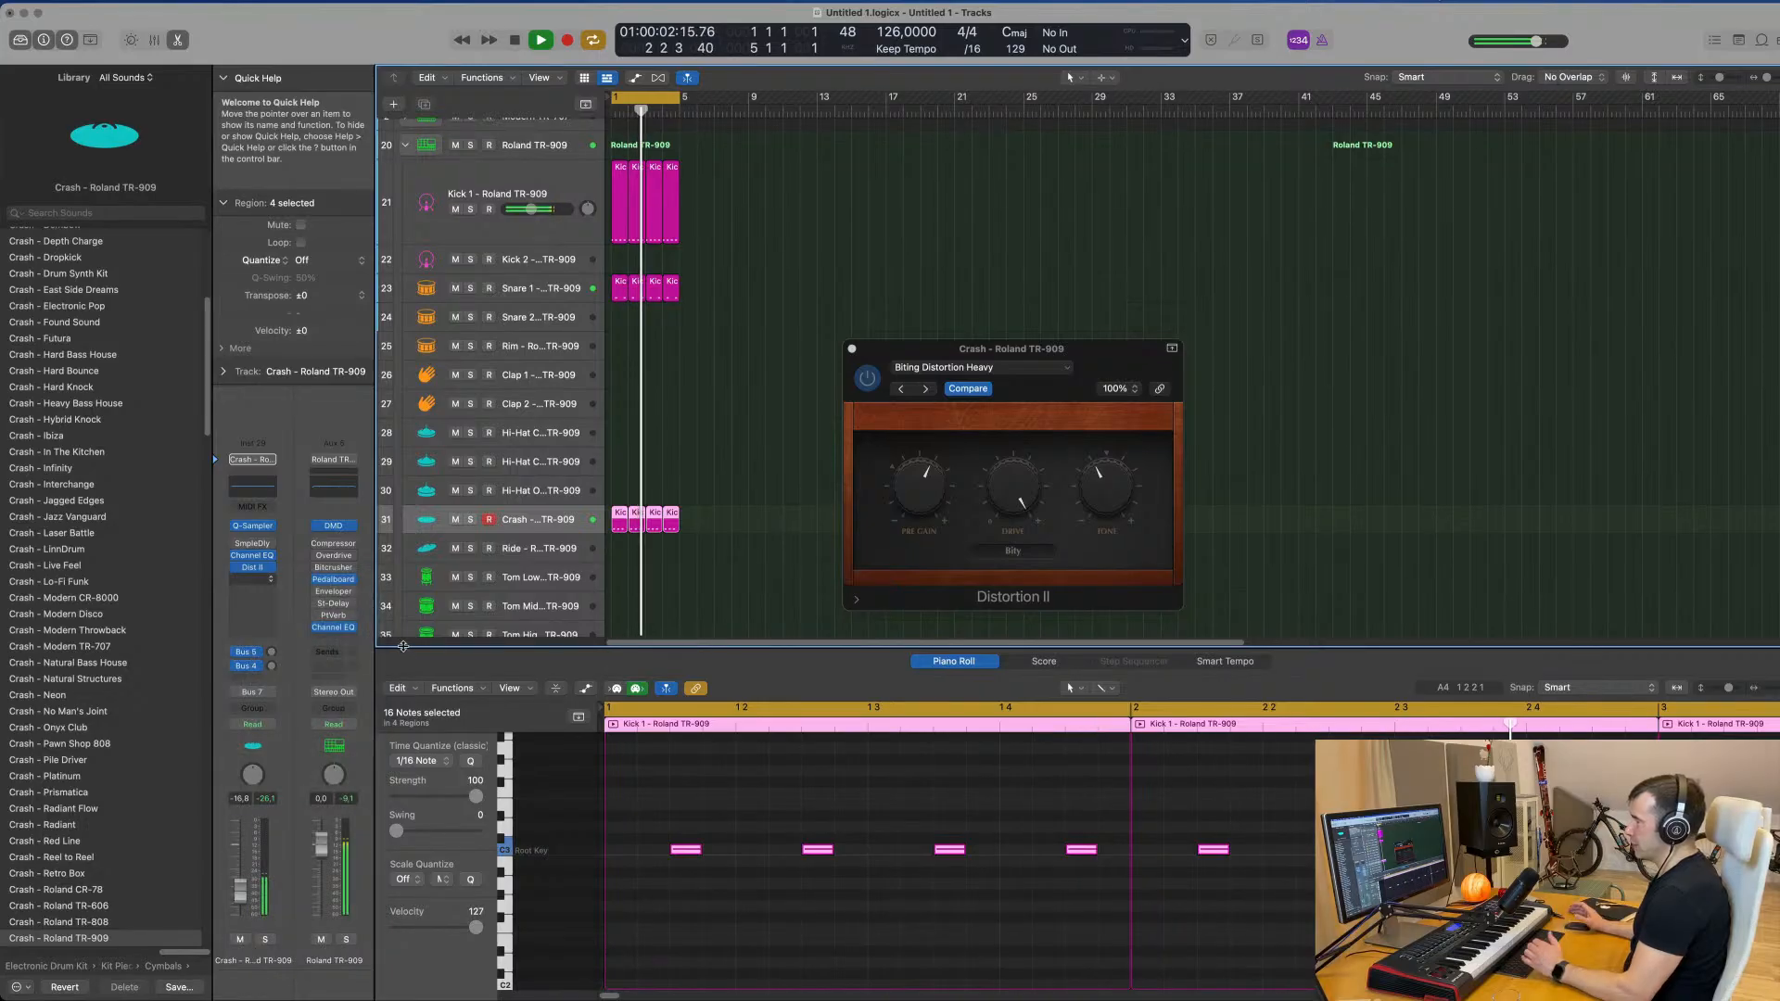
left_click_drag(879, 191, 958, 200)
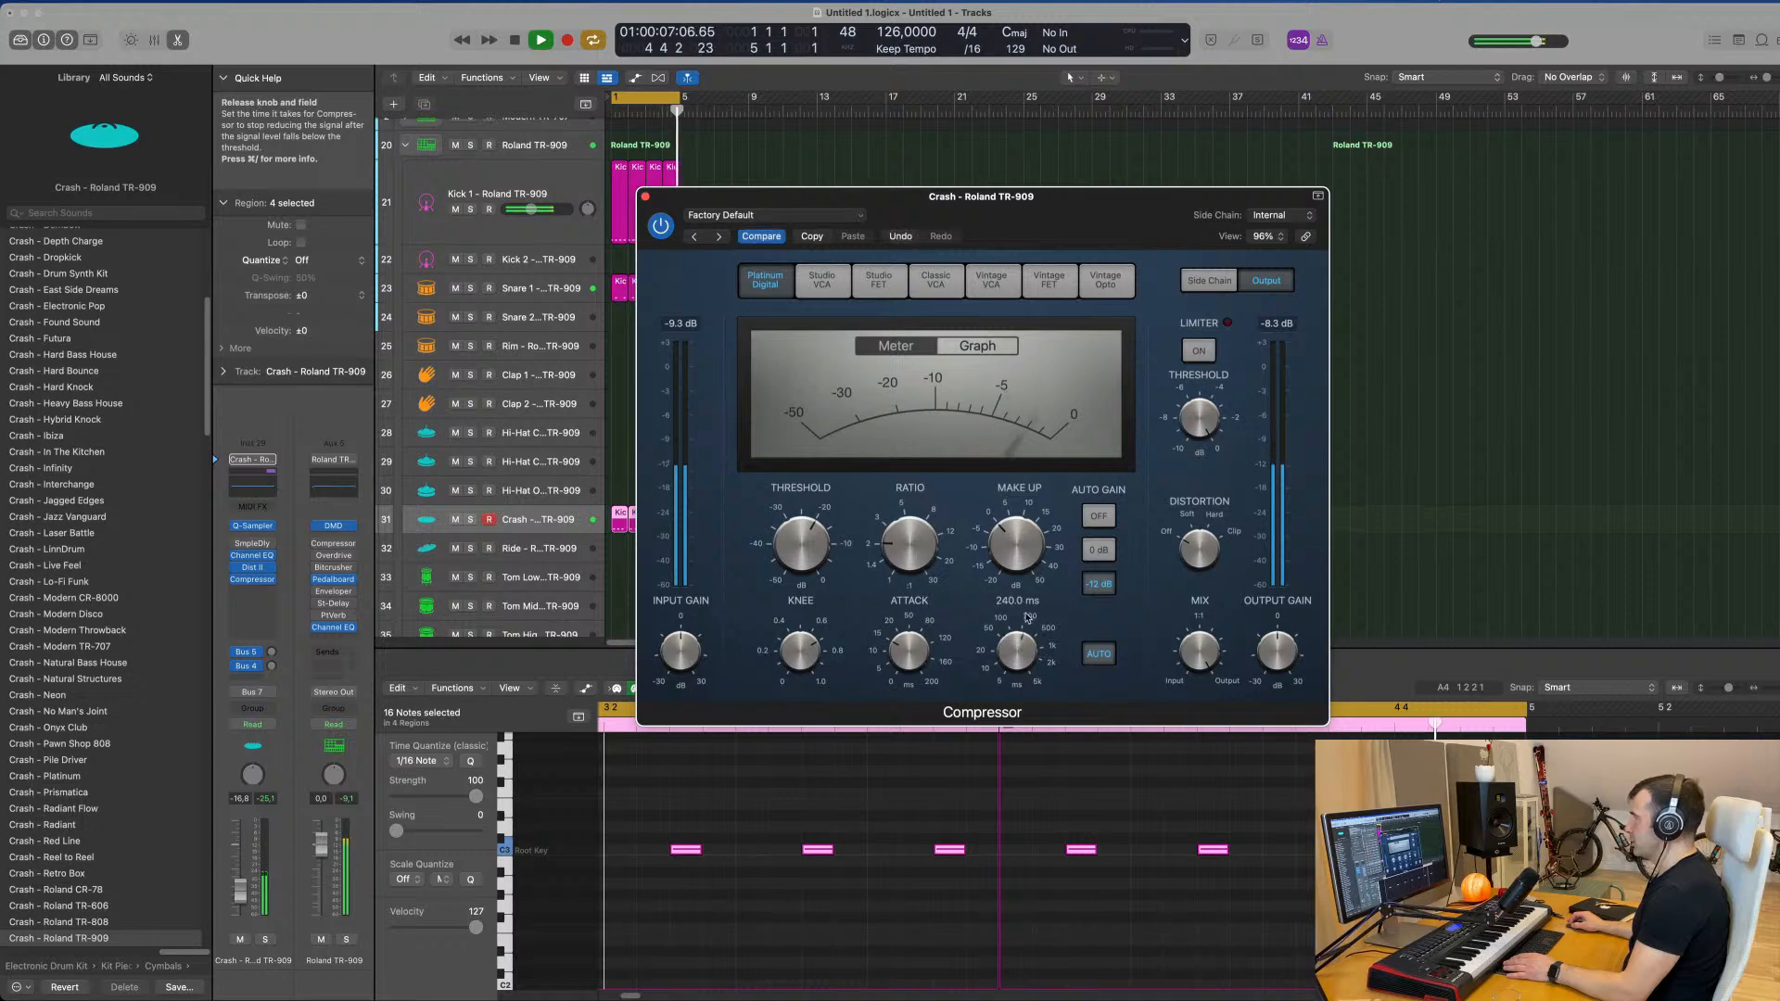
Step: Set the Crash Compressor's threshold to about -22.5 dB with a higher ratio, and lower the Crash track's volume to -20.0 dB
mouse_move(1033, 634)
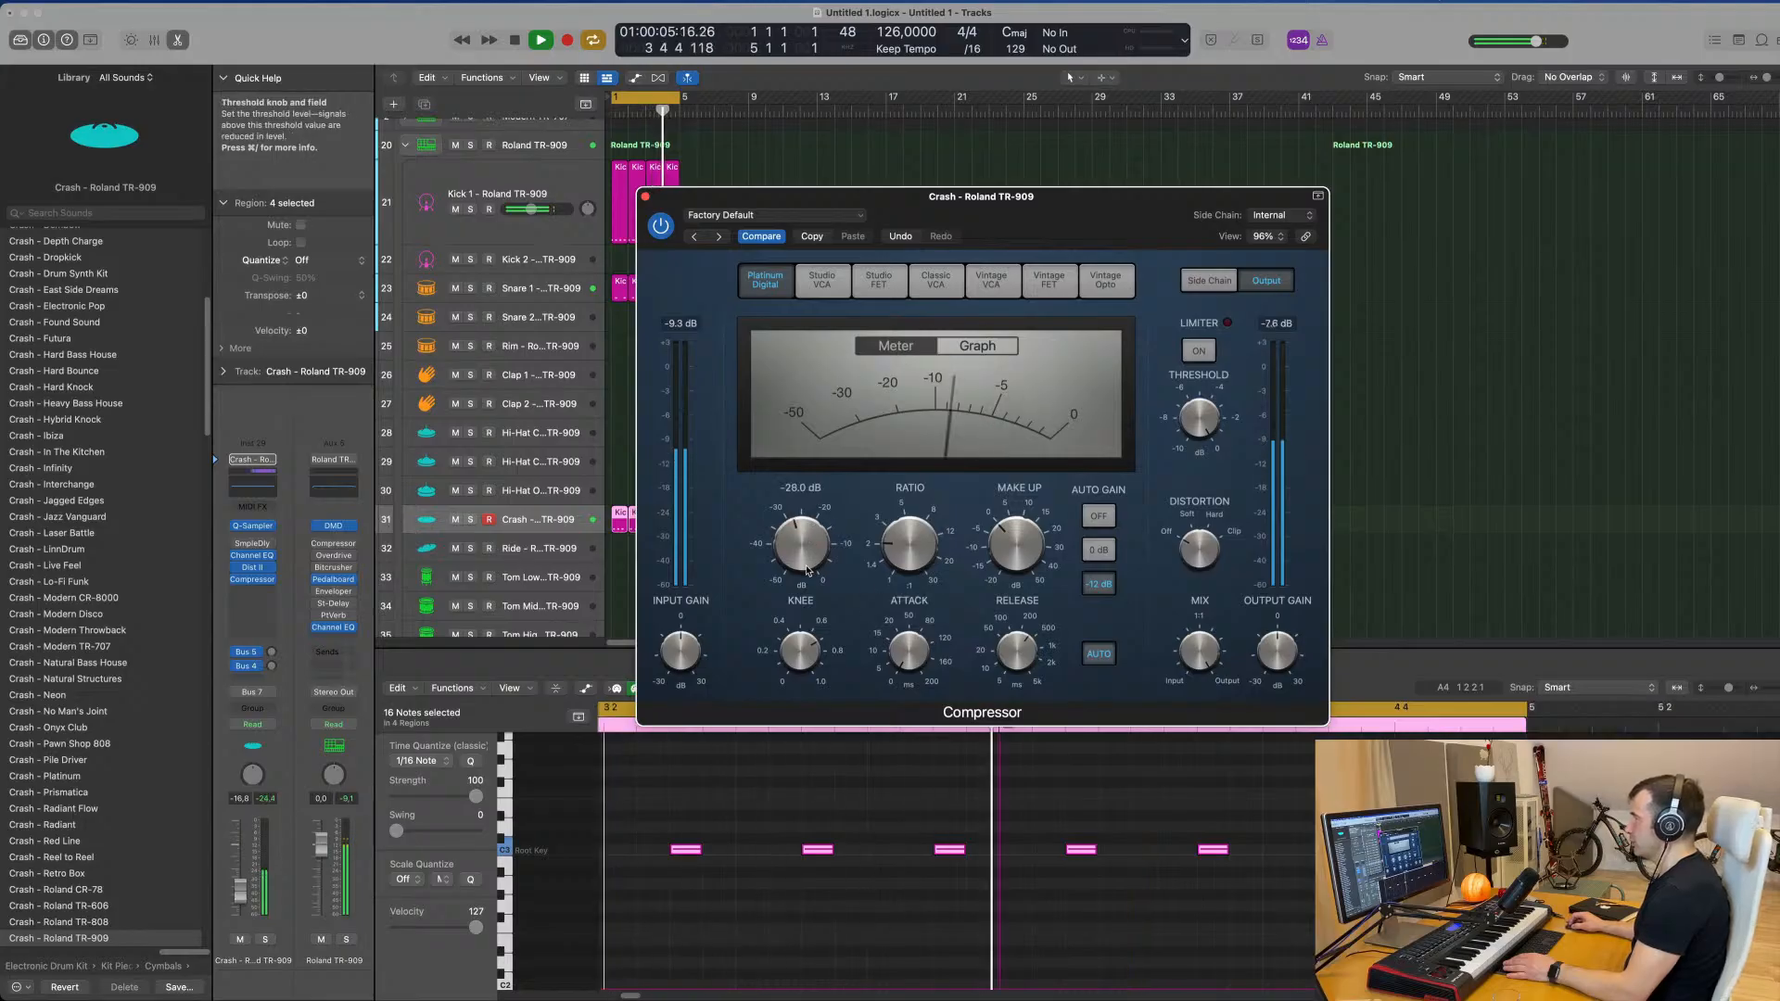
mouse_move(927, 544)
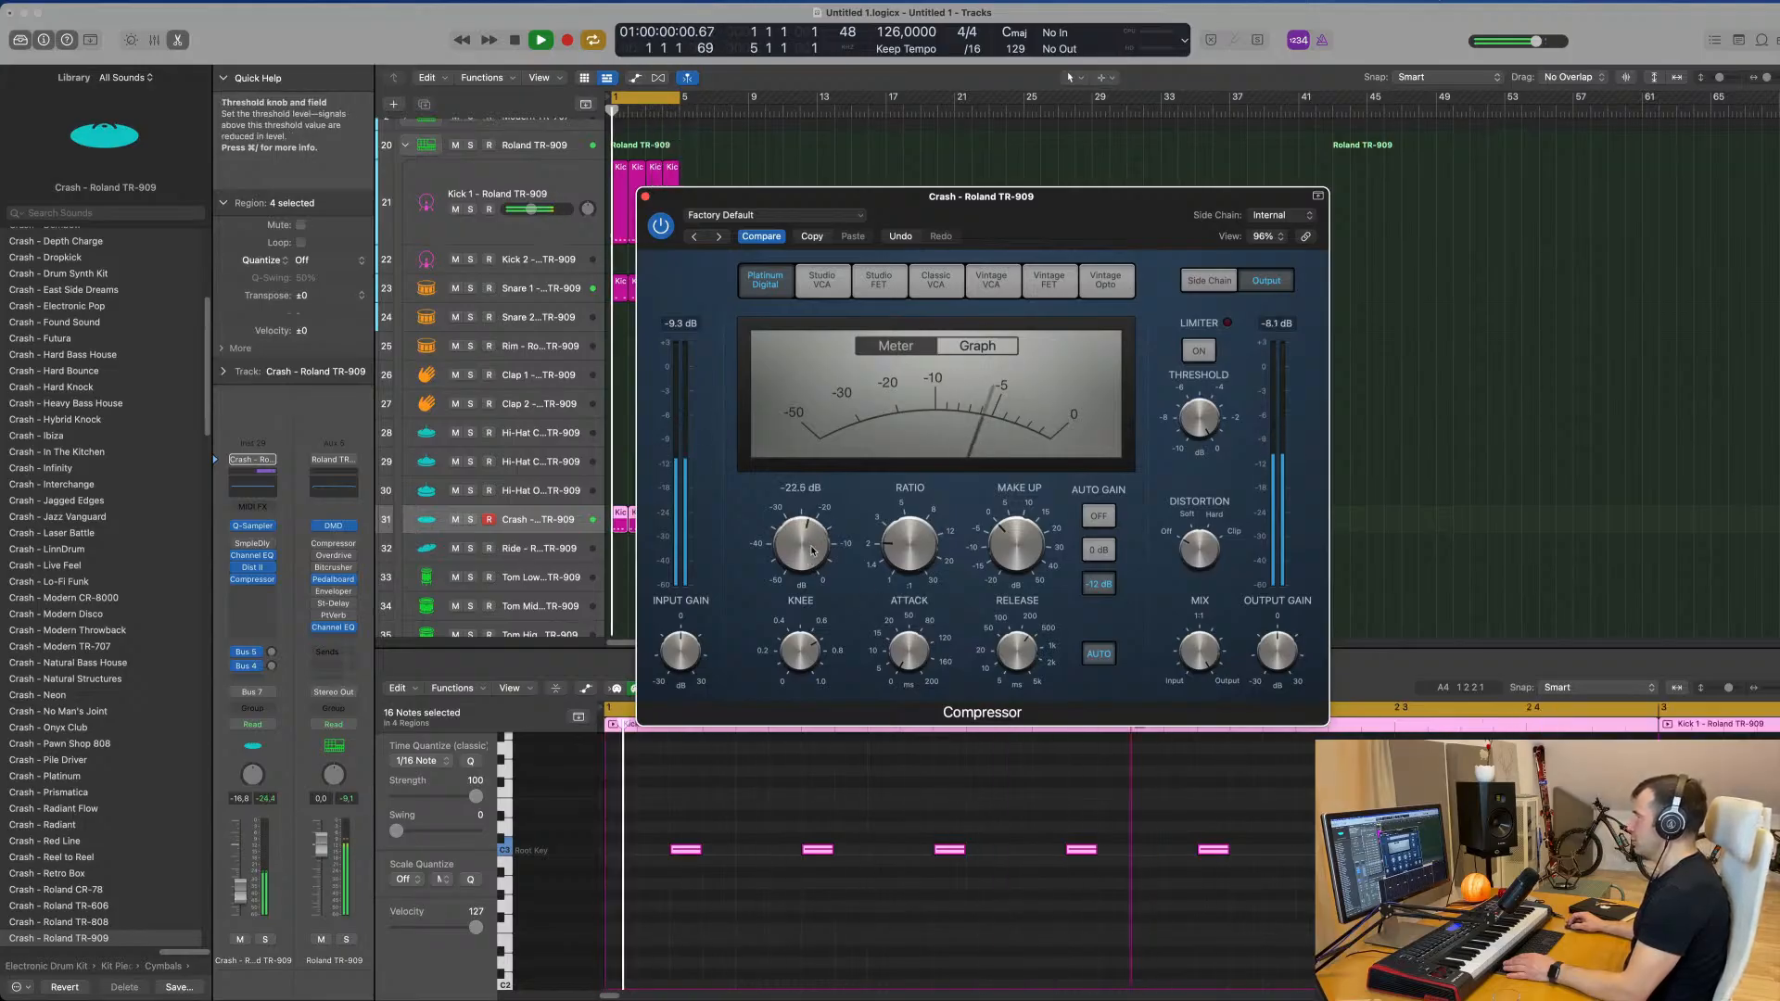
left_click_drag(933, 510, 934, 506)
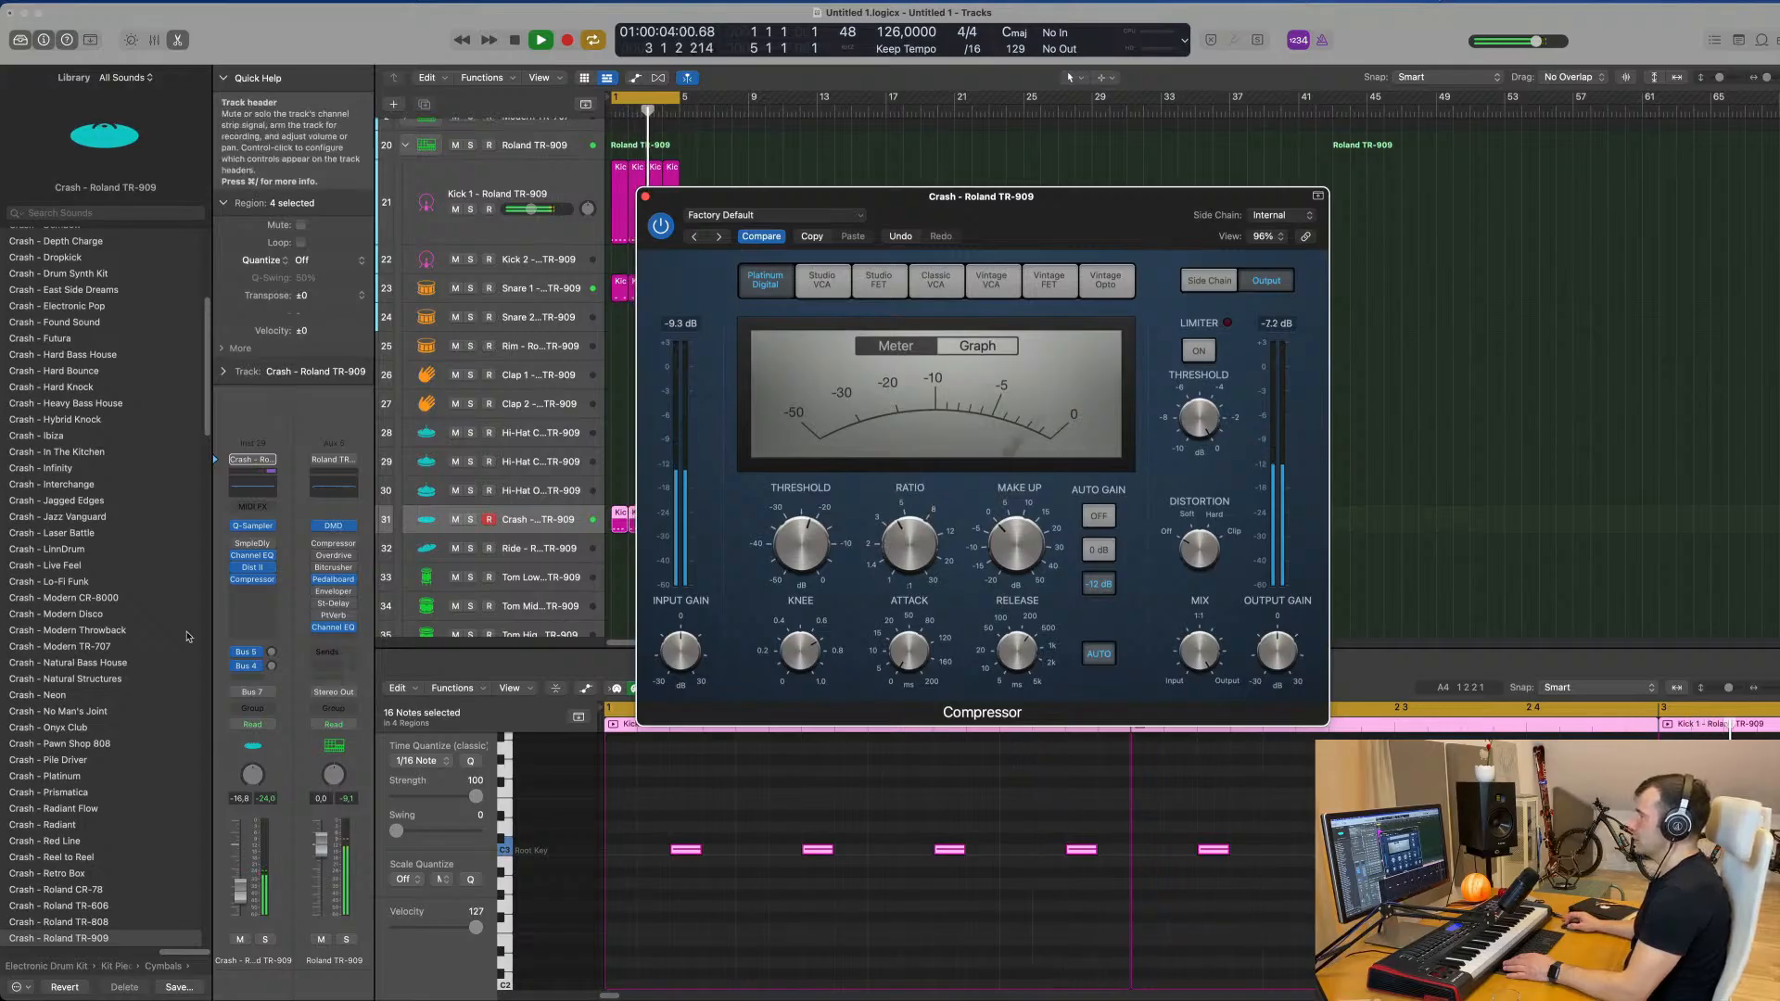
left_click_drag(240, 891, 243, 906)
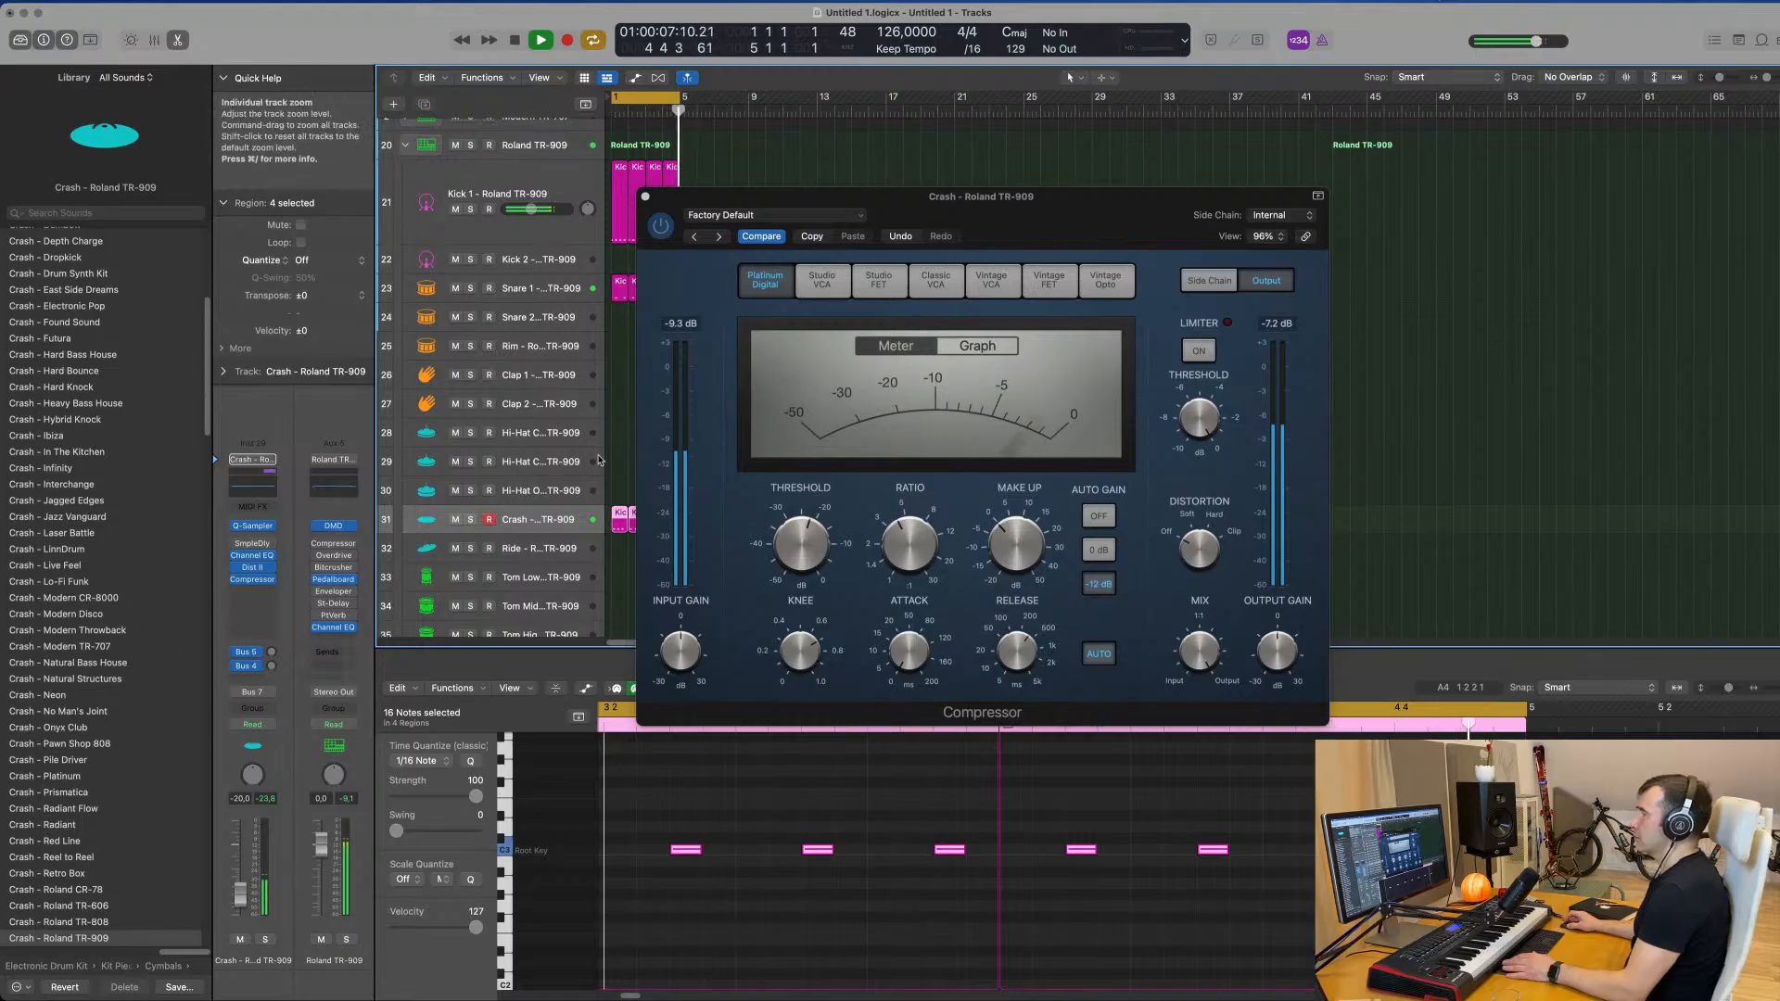
left_click(646, 197)
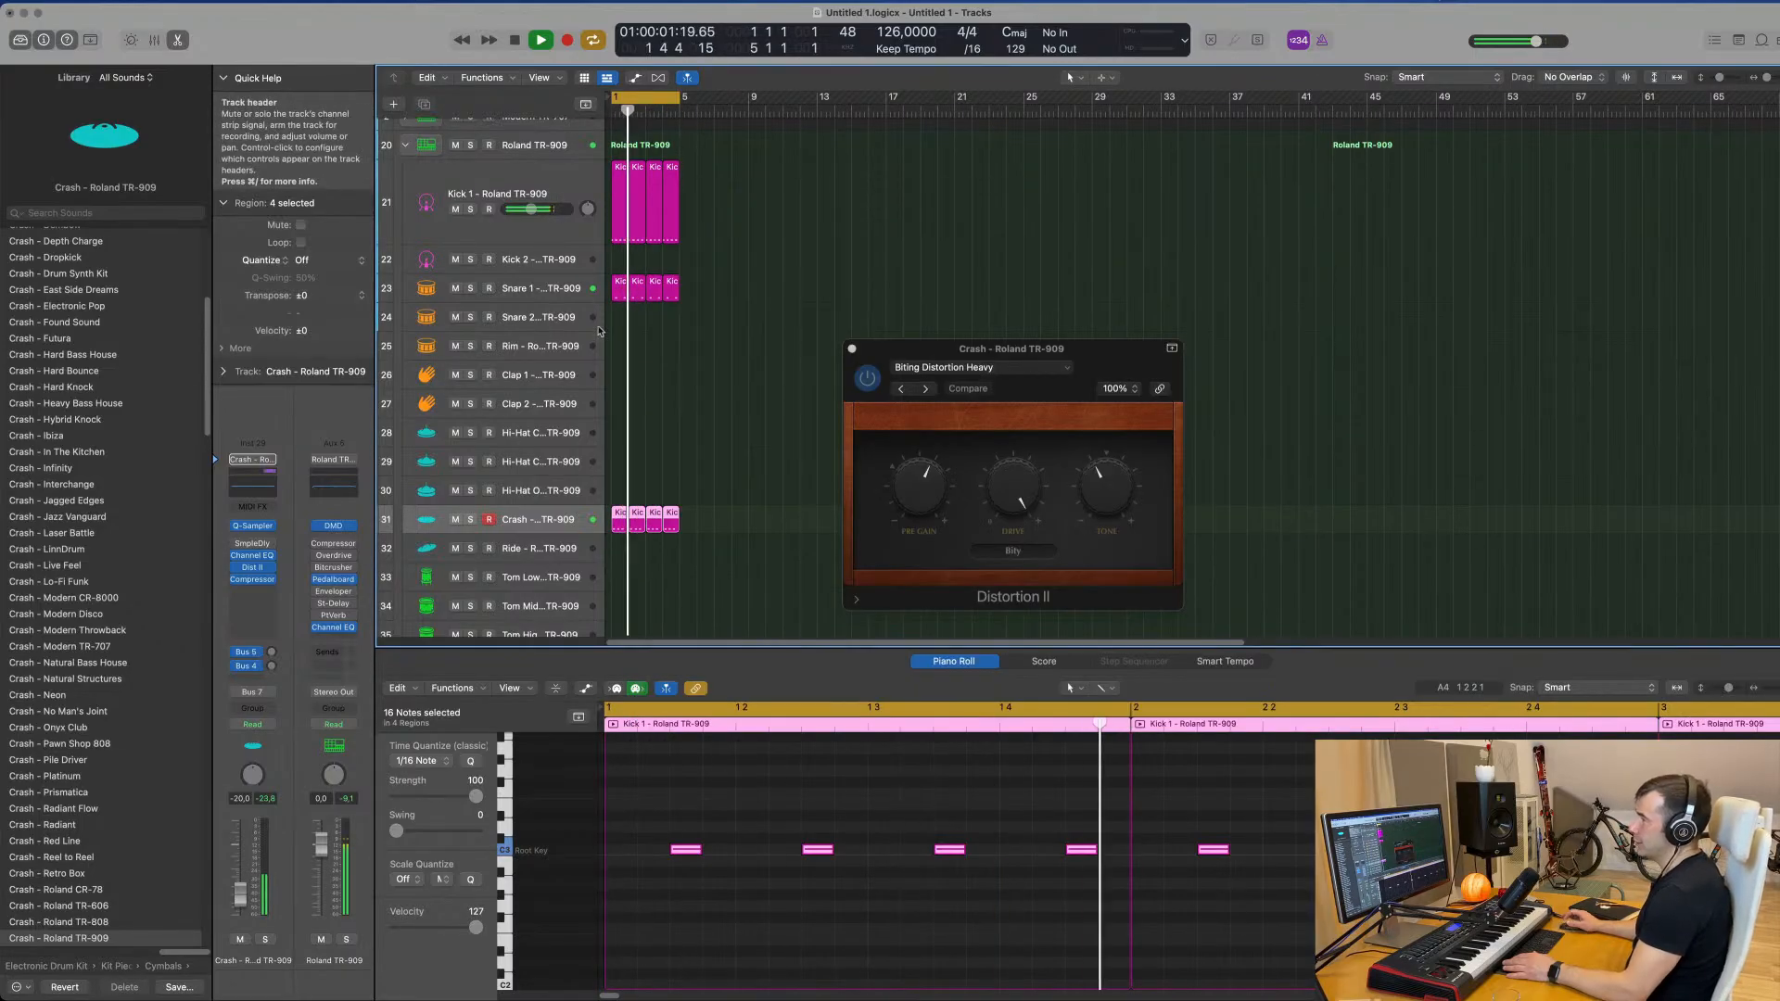
Step: Place the bar-1 Kick 1 region on the Ride track and transpose its four notes to the root key
left_click(574, 293)
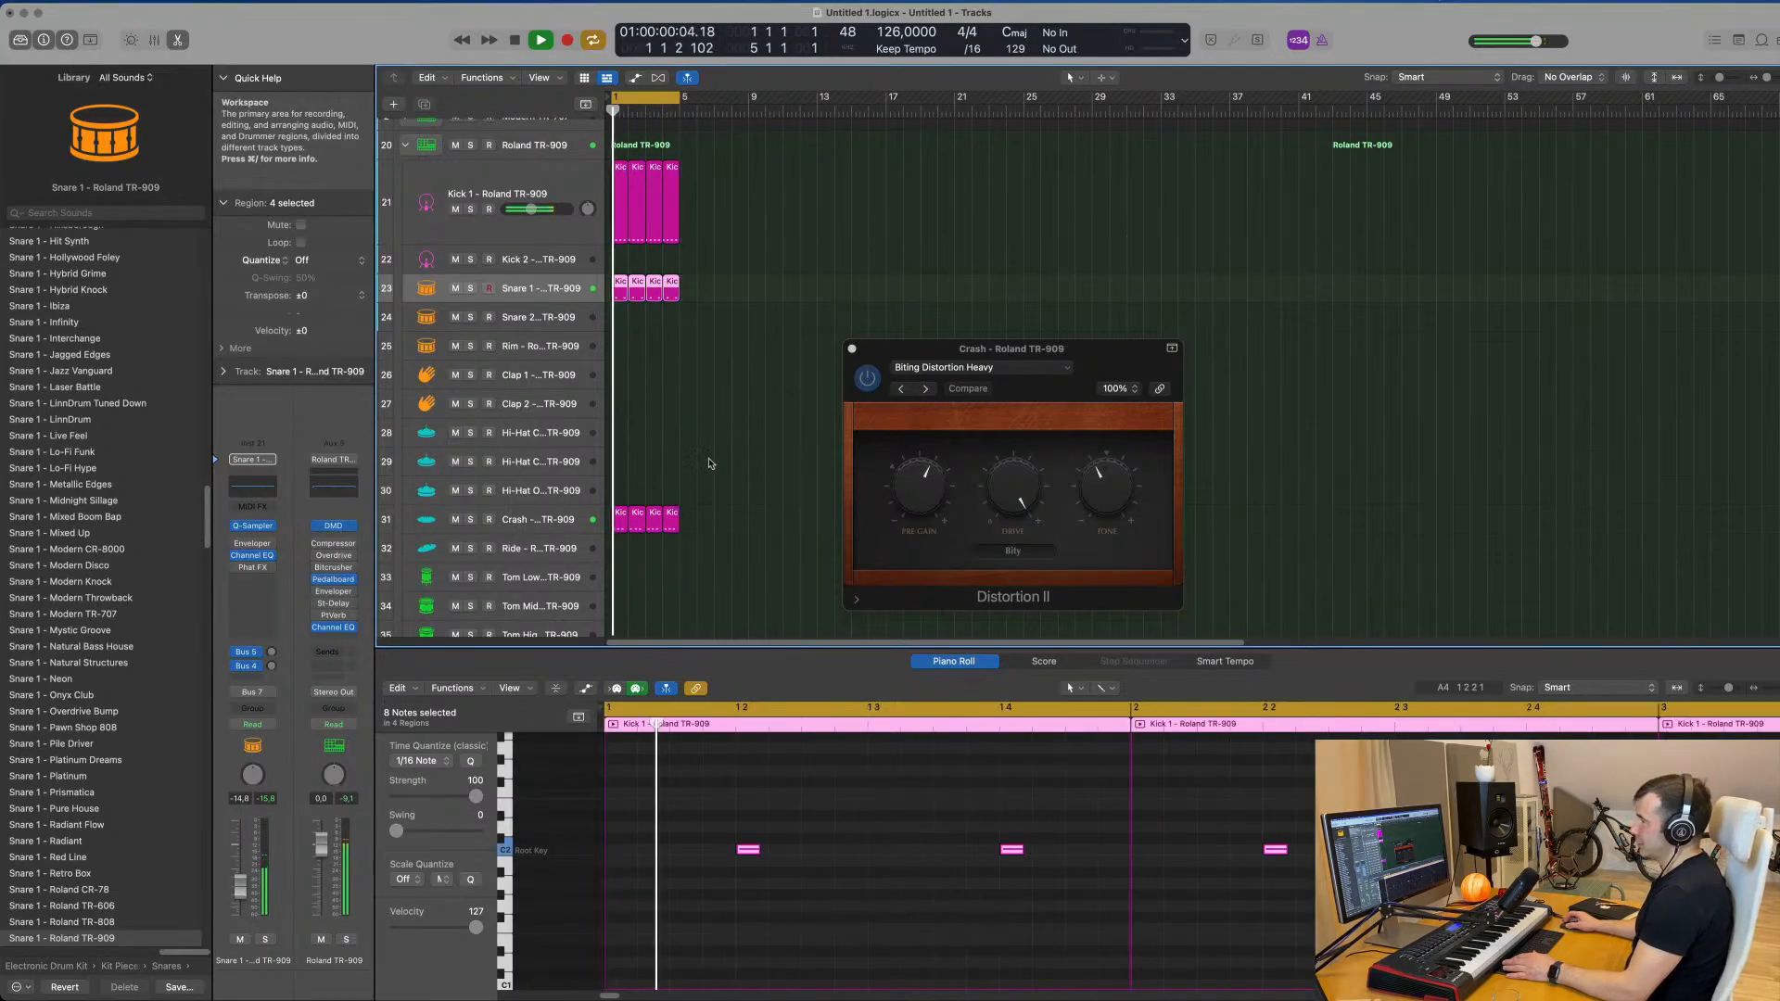
scroll(740, 437, "down", 3)
left_click(740, 437)
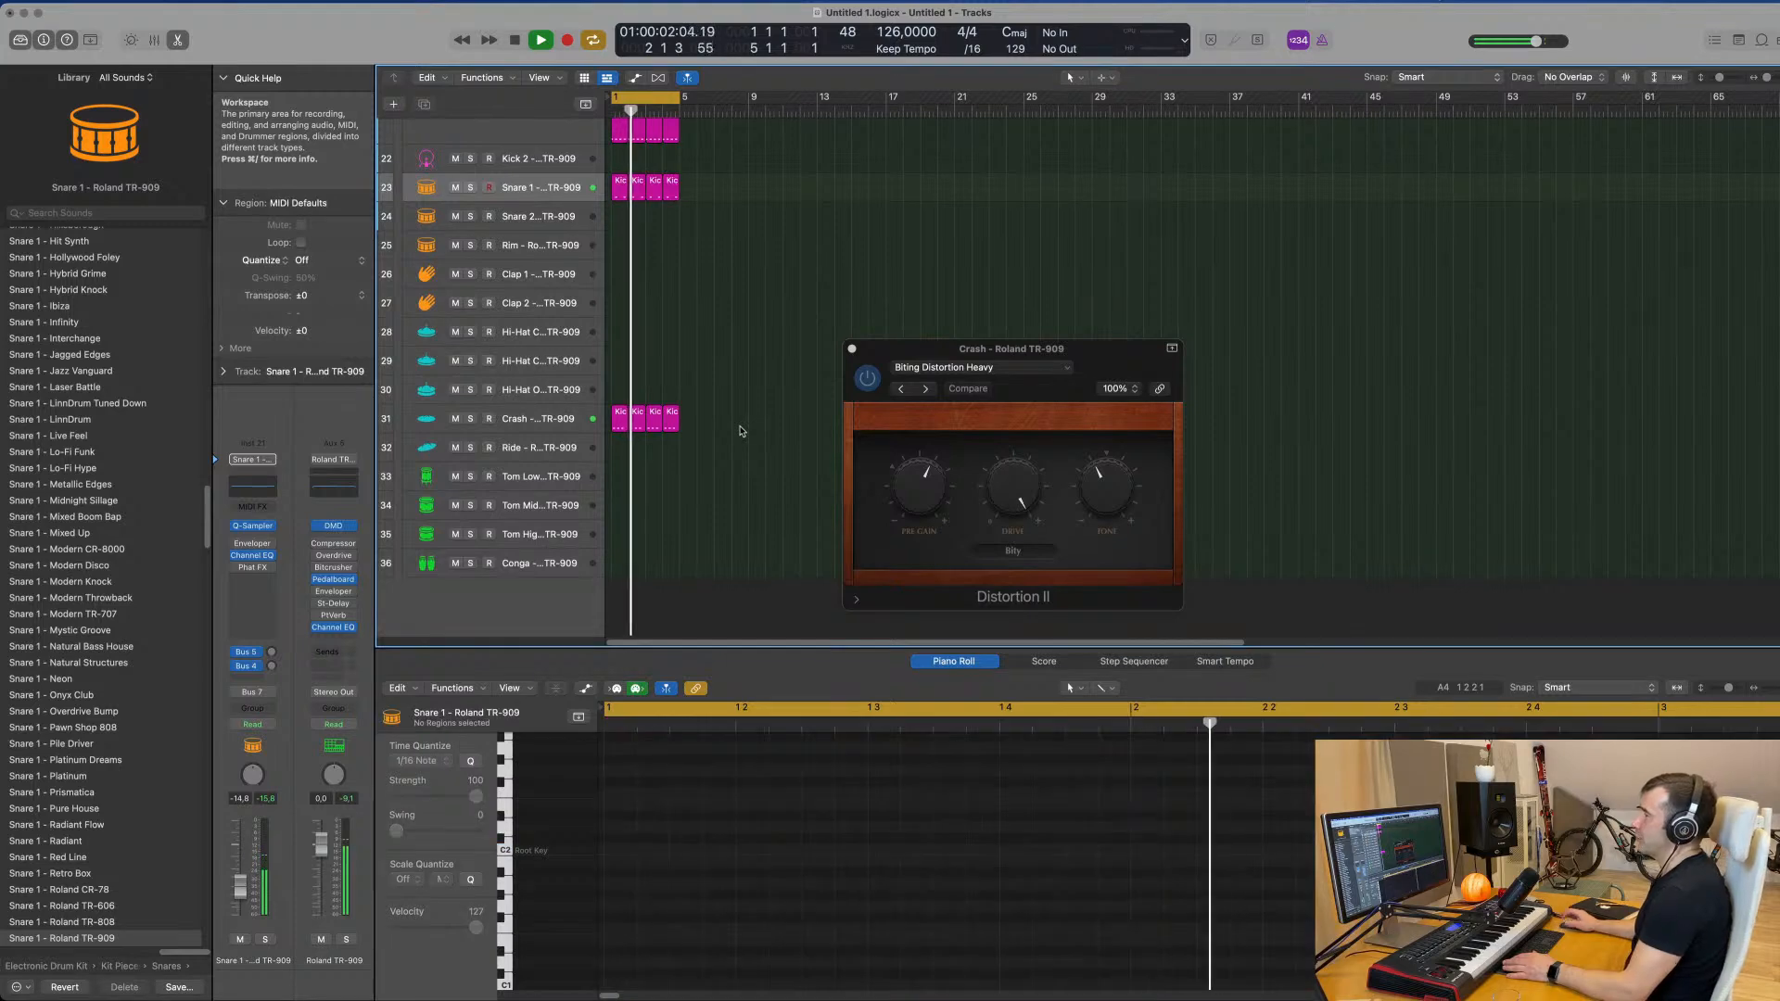
left_click(618, 138)
left_click_drag(618, 138, 621, 452)
key("space")
left_click_drag(623, 799, 1063, 937)
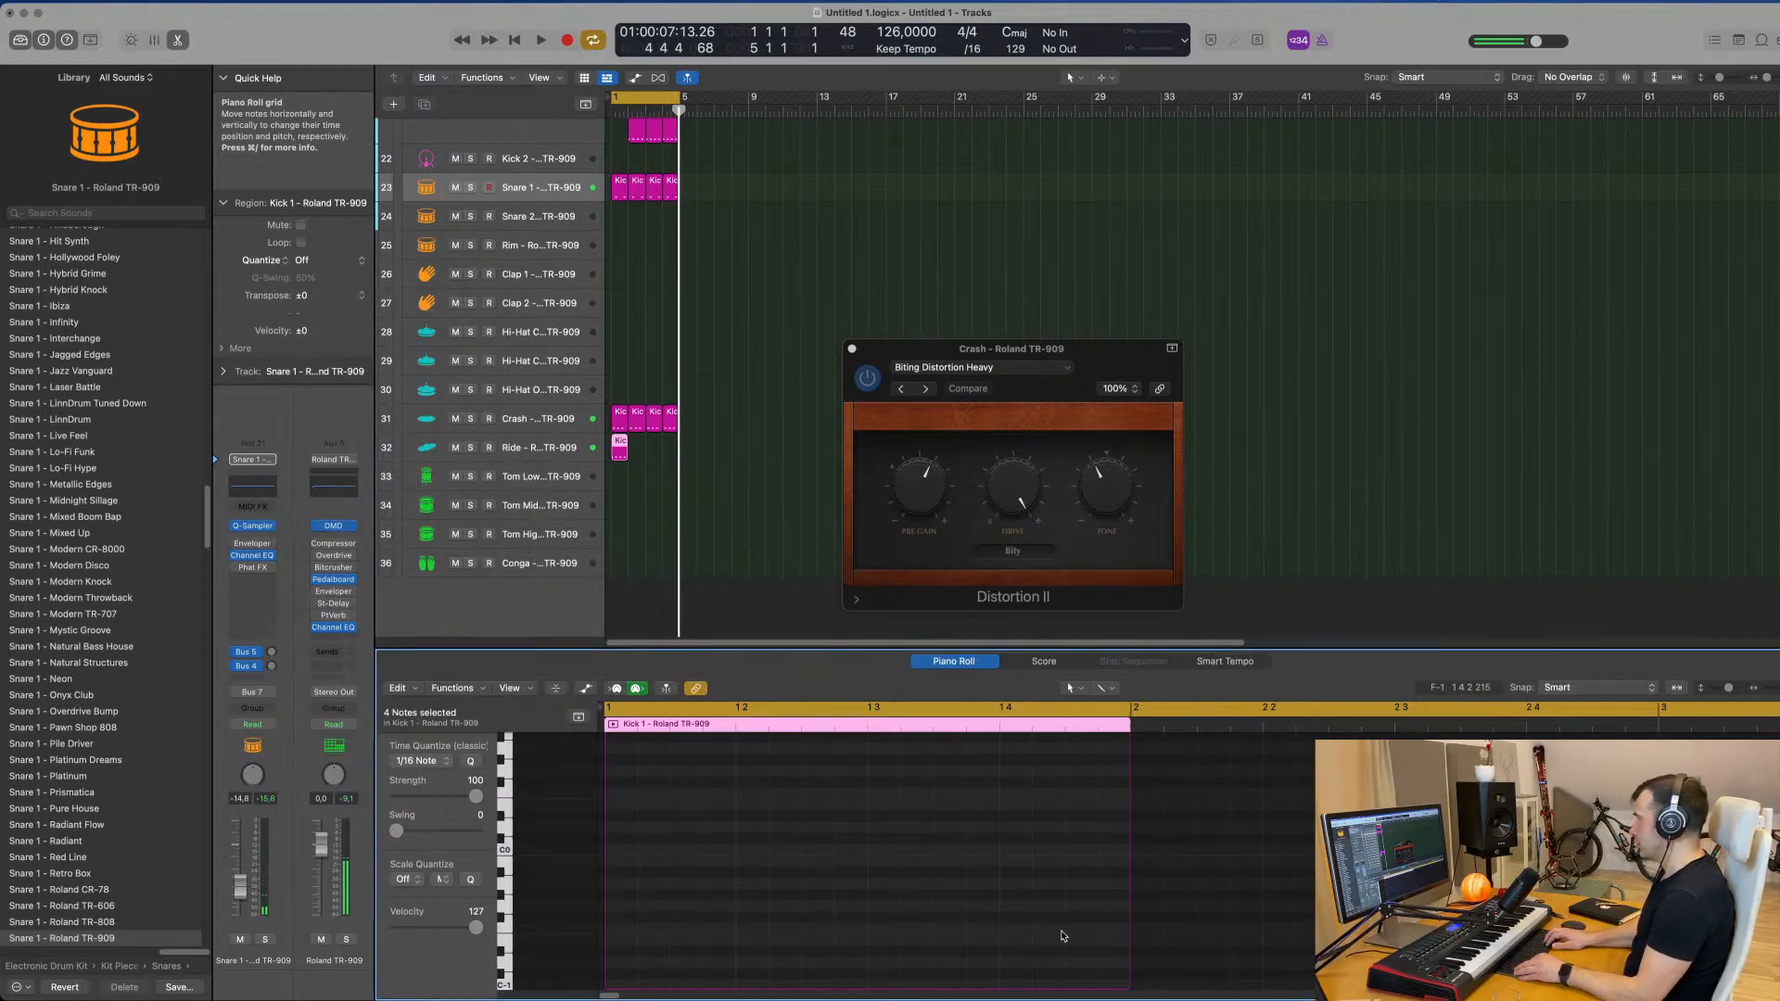
Step: Repeat the Ride region to fill the four-bar loop and play it with the Ride track selected
left_click_drag(690, 467, 626, 442)
key("super+r")
key("super+r")
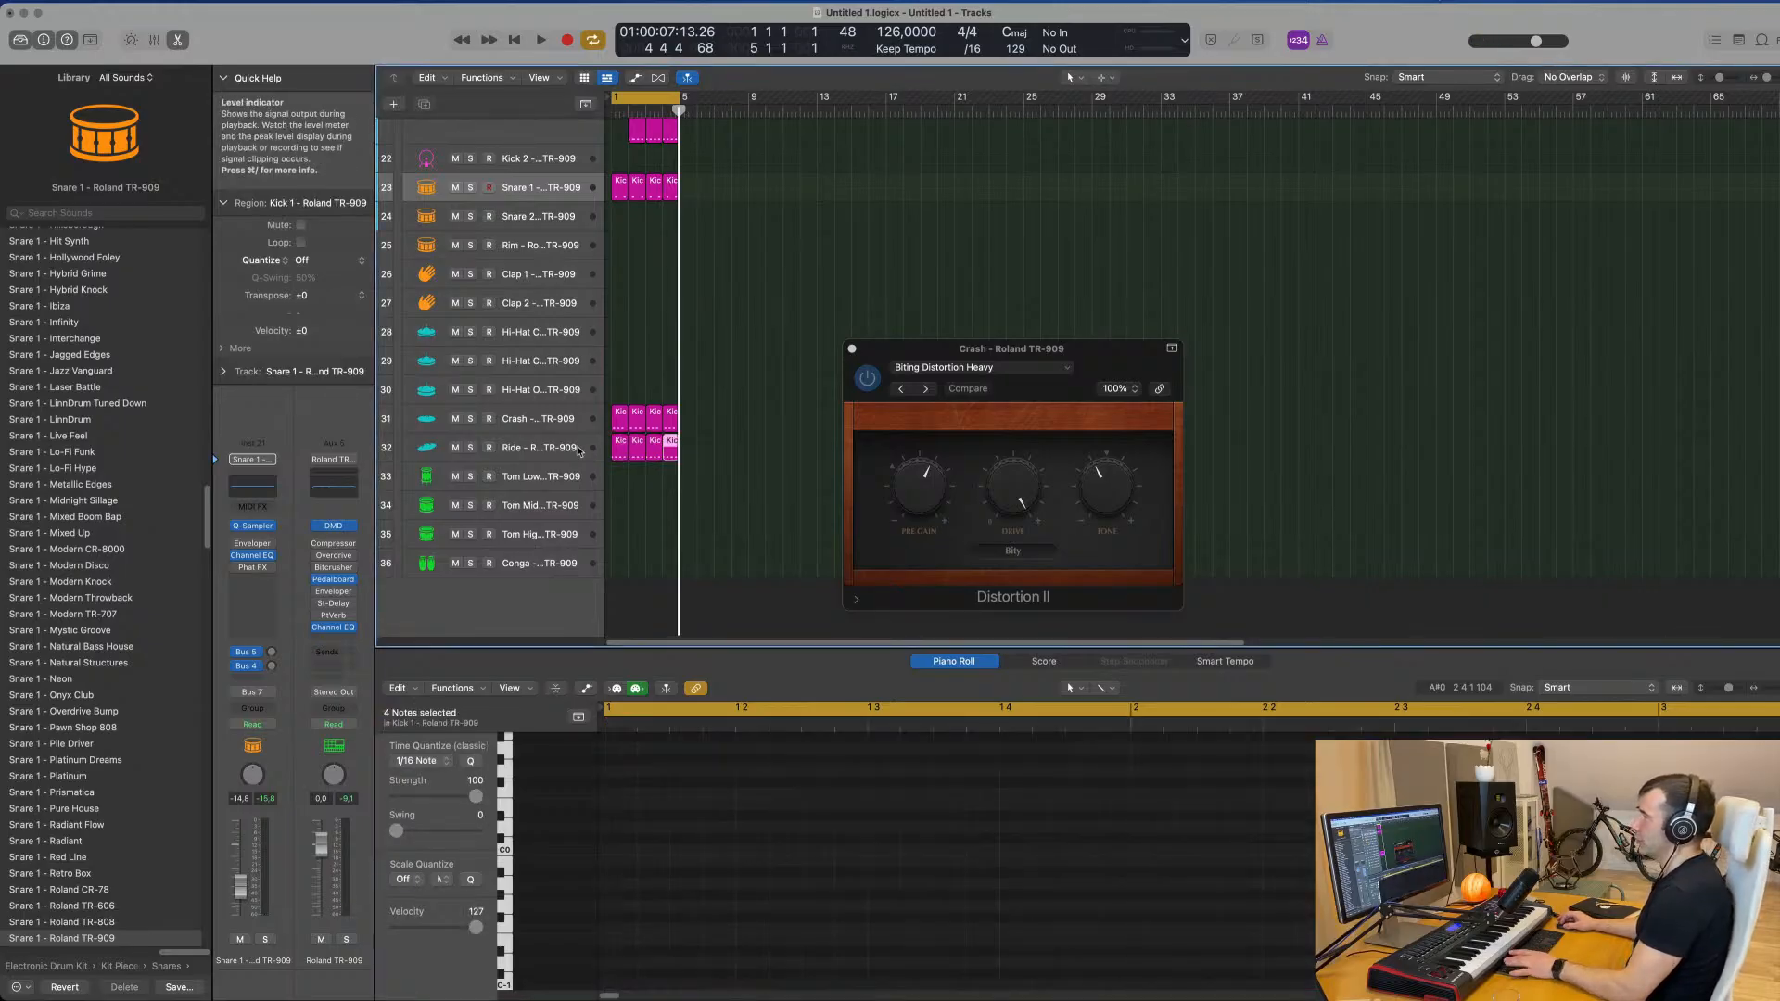
left_click(595, 447)
key("space")
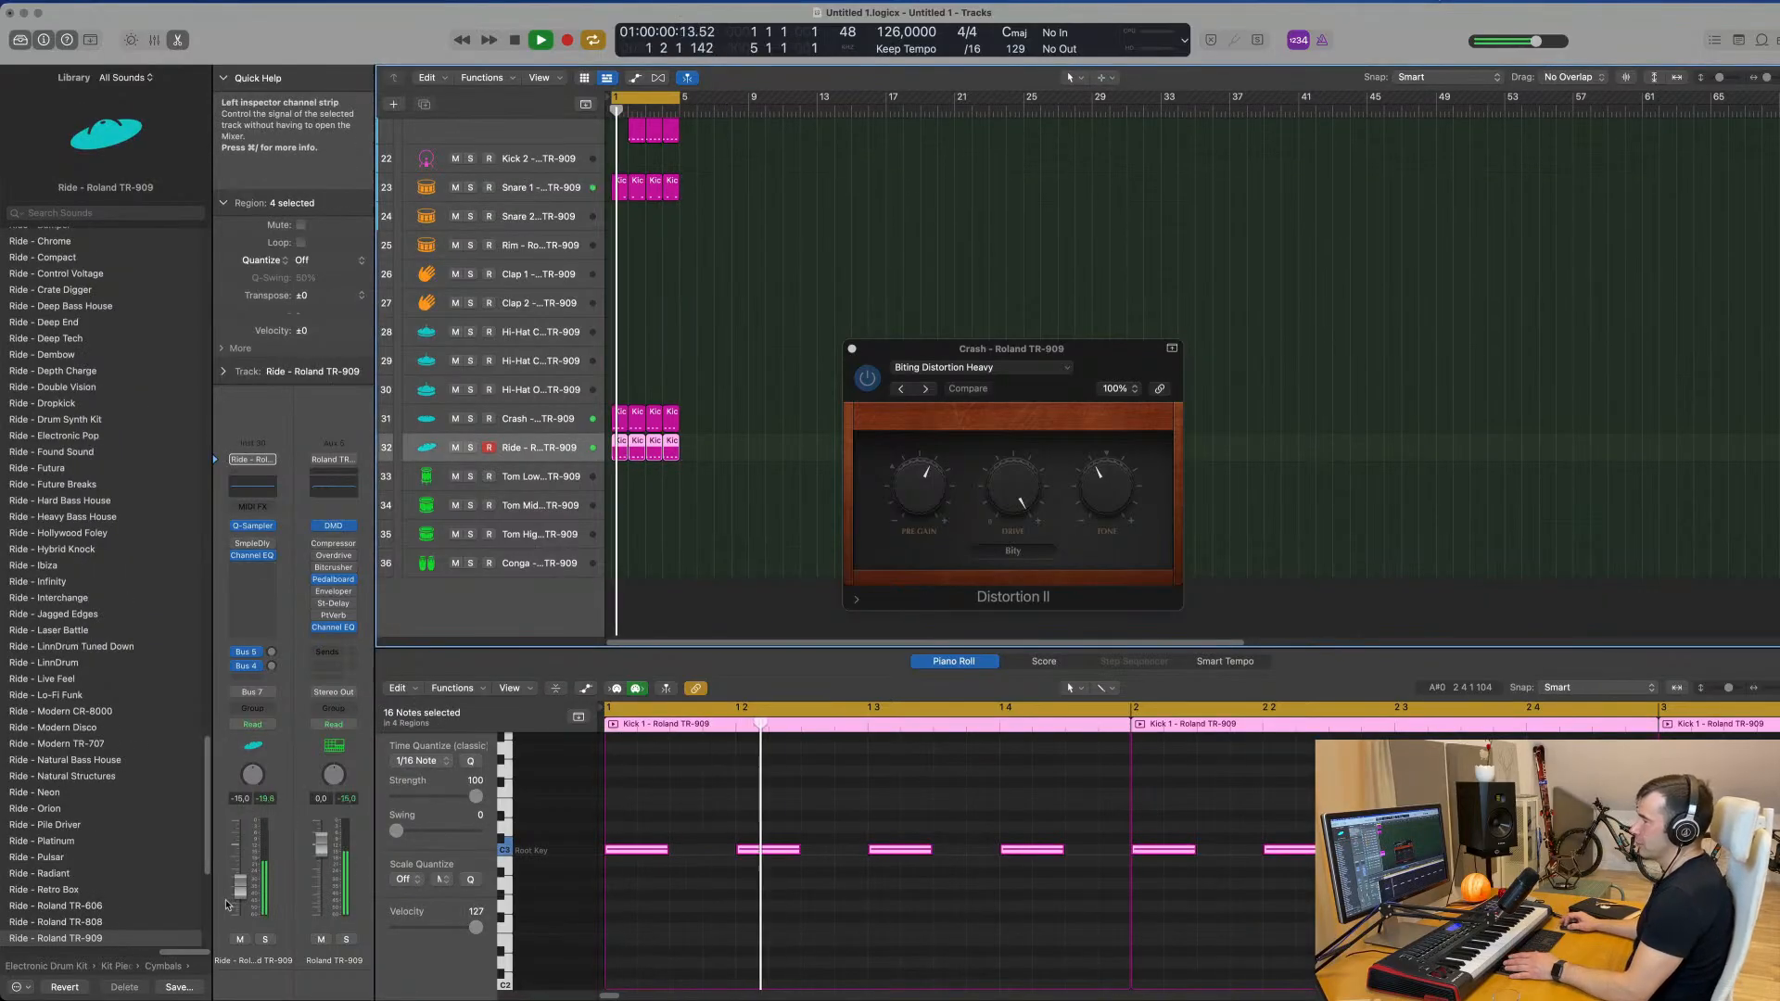
Step: Copy the bar-2 Kick 1 region into the empty first bar of the Kick 1 track
scroll(637, 164, "up", 3)
key("space")
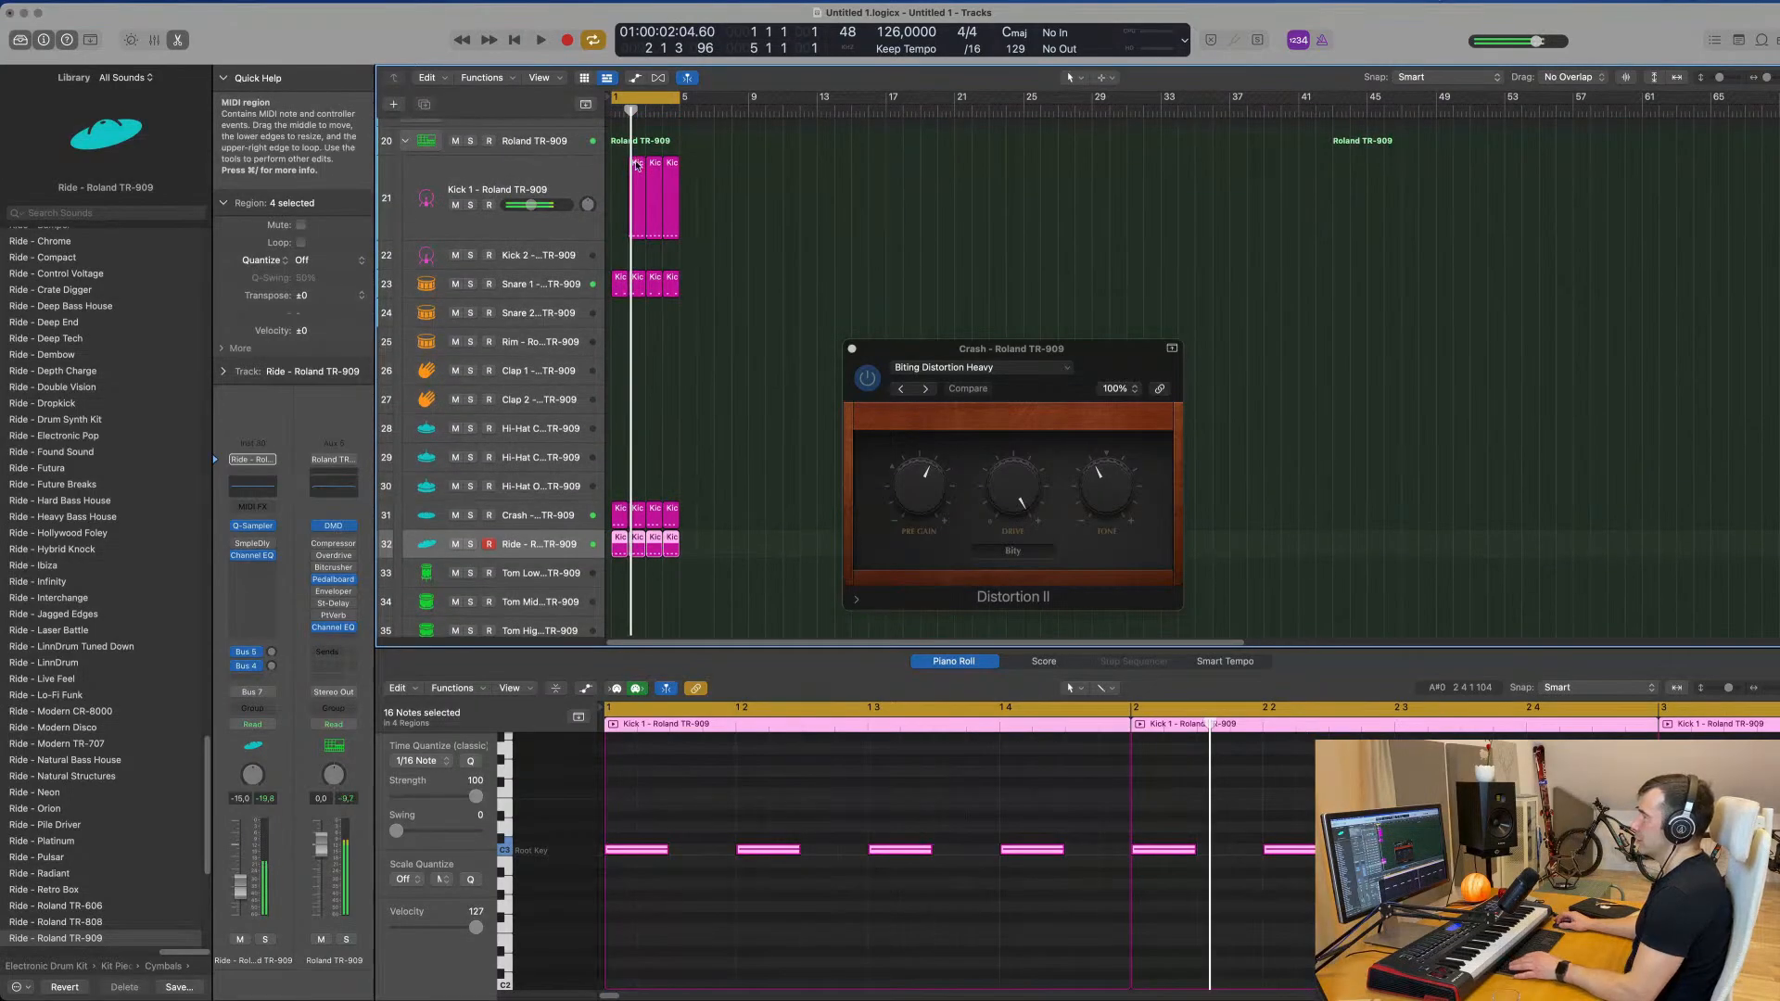
left_click(637, 163)
scroll(748, 409, "down", 2)
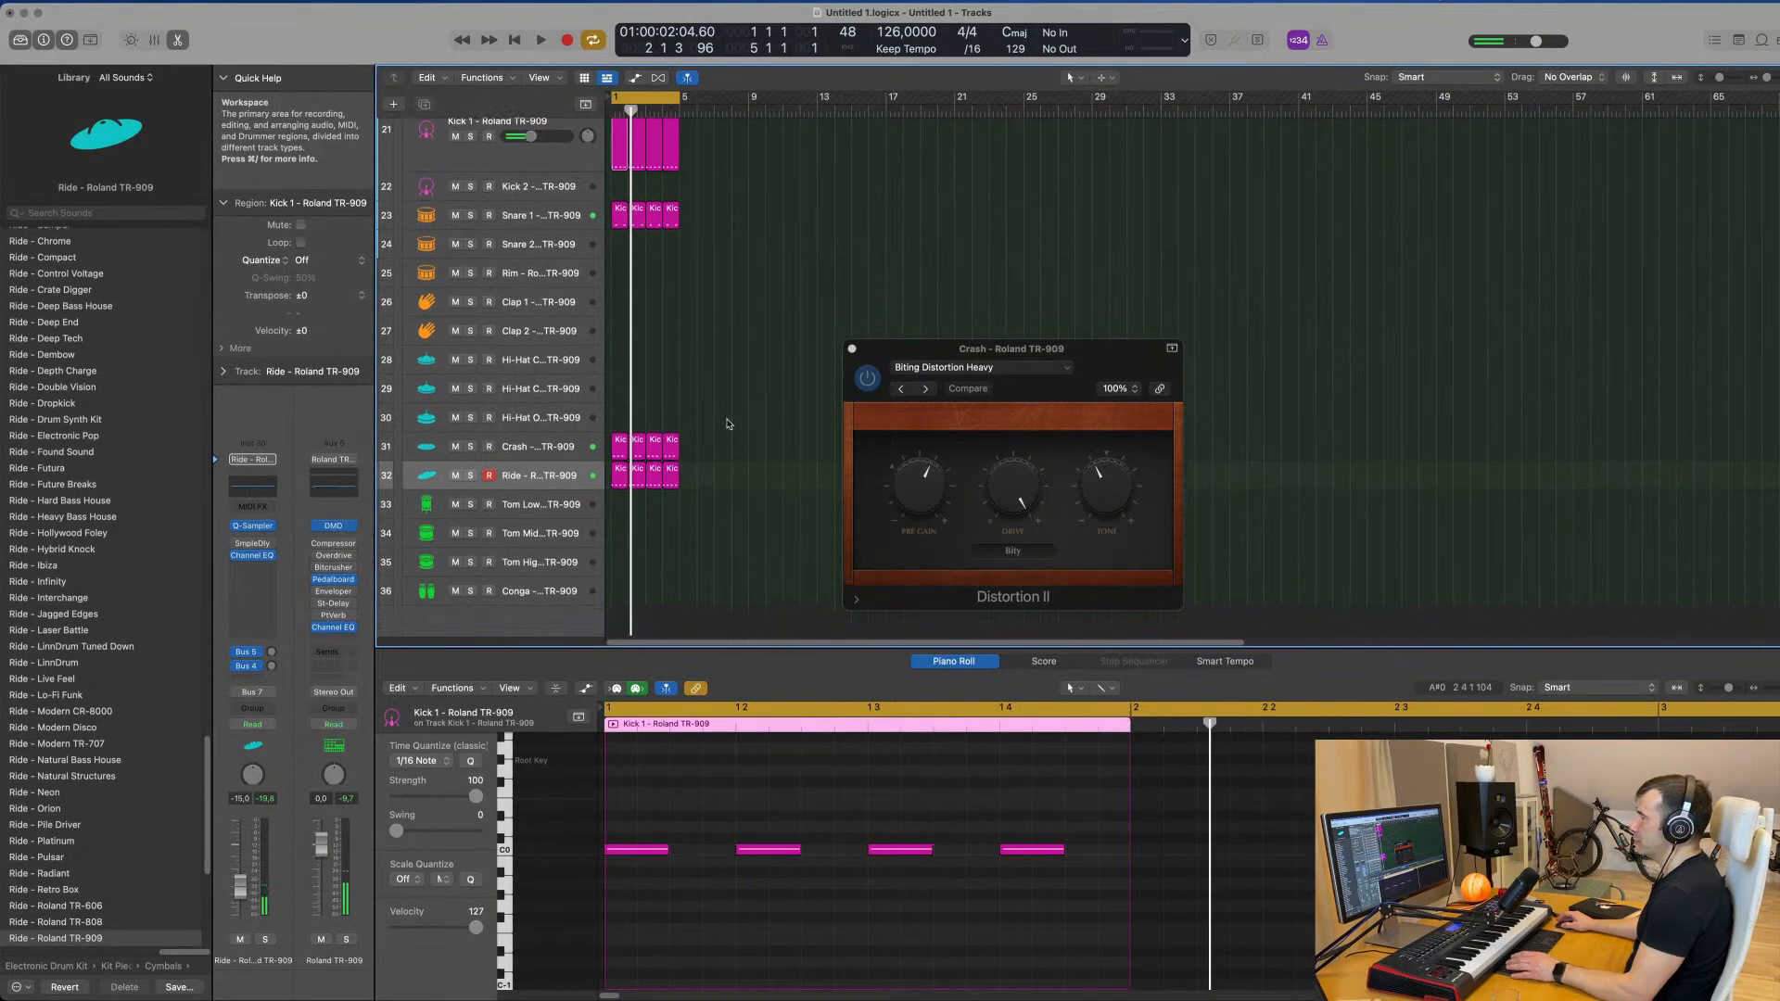
Step: Lower the Ride track's volume to about -25.5 dB while auditioning the loop
key("space")
left_click(556, 463)
key("space")
mouse_move(240, 888)
left_mouse_down()
mouse_move(257, 941)
mouse_move(239, 893)
left_mouse_up()
key("space")
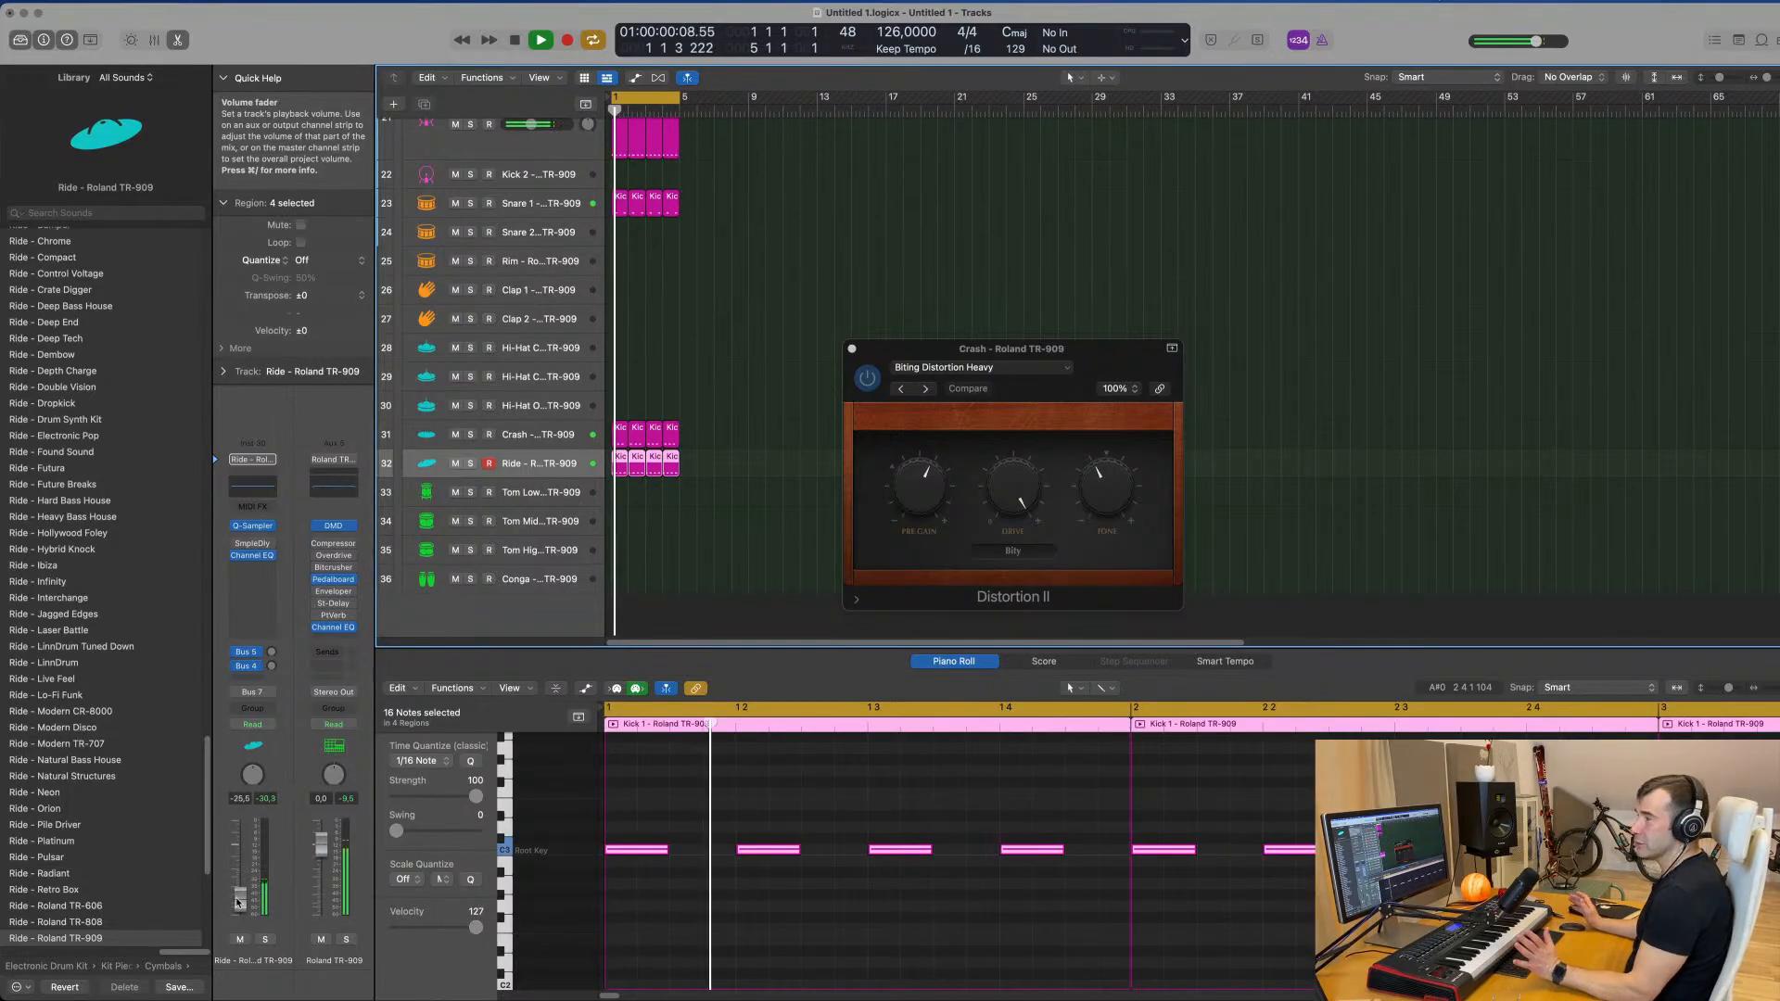
Step: Expand the Modern TR-707 kit and audition its Tambourine and Cowbell sounds over the loop
scroll(830, 333, "up", 5)
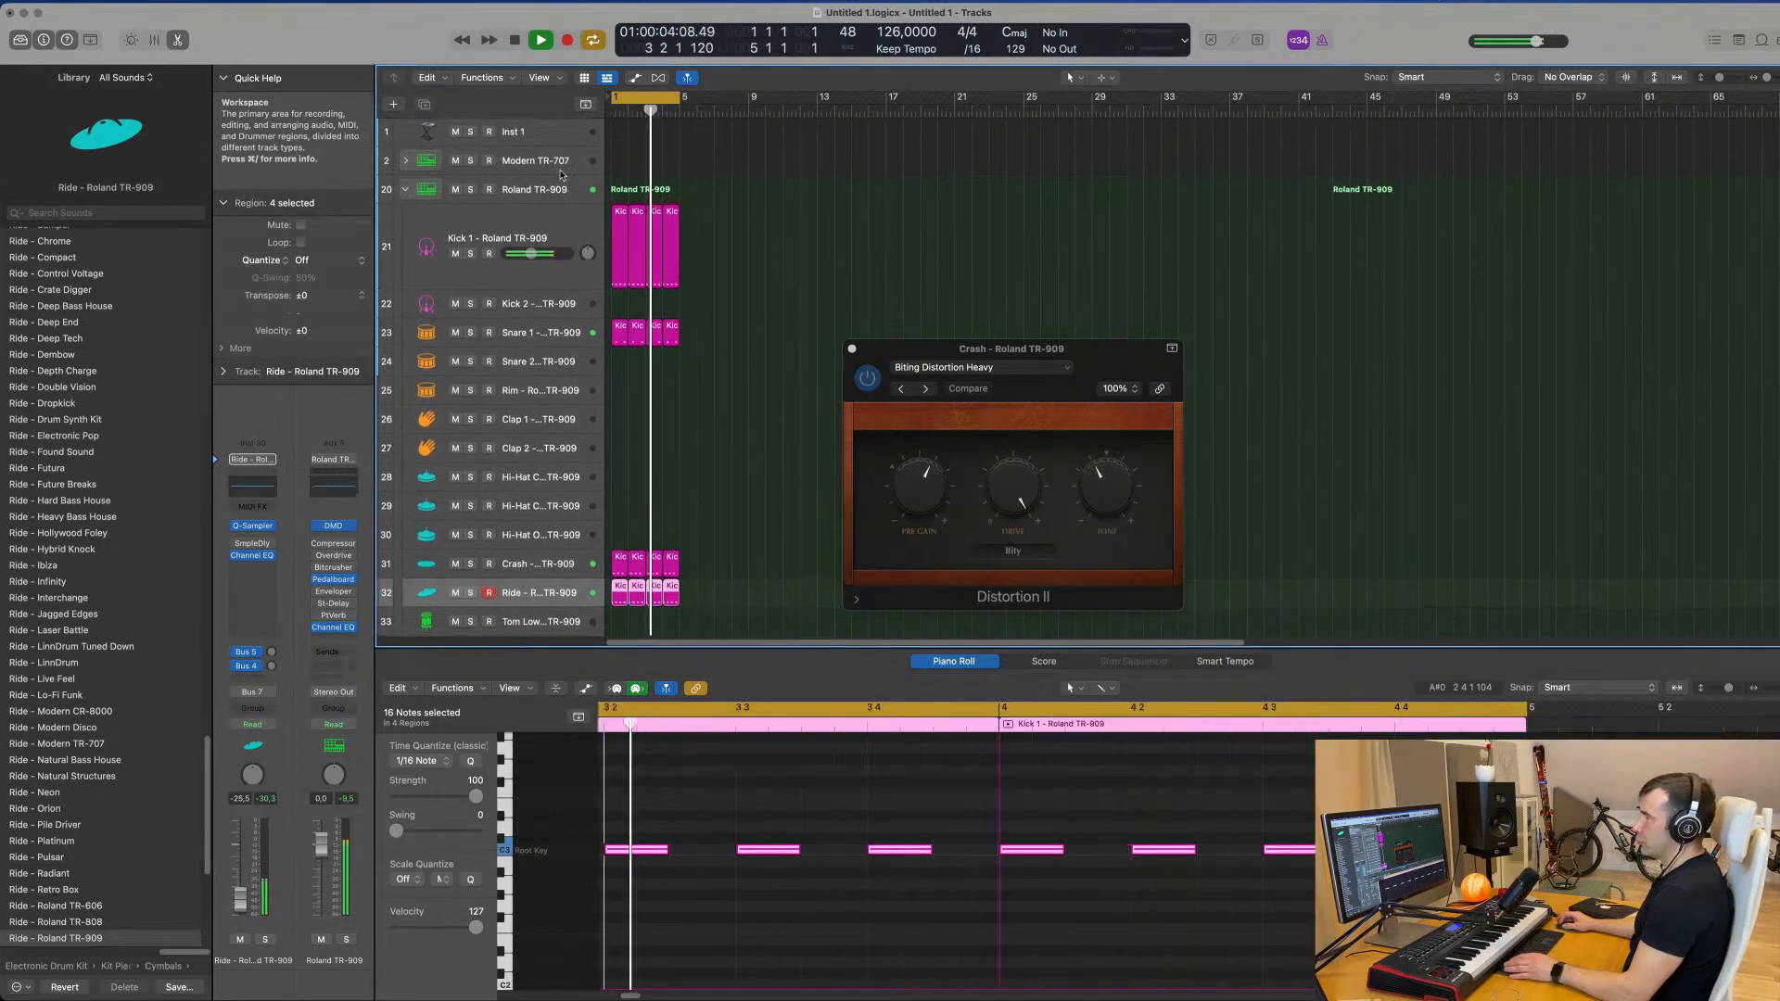
left_click(405, 160)
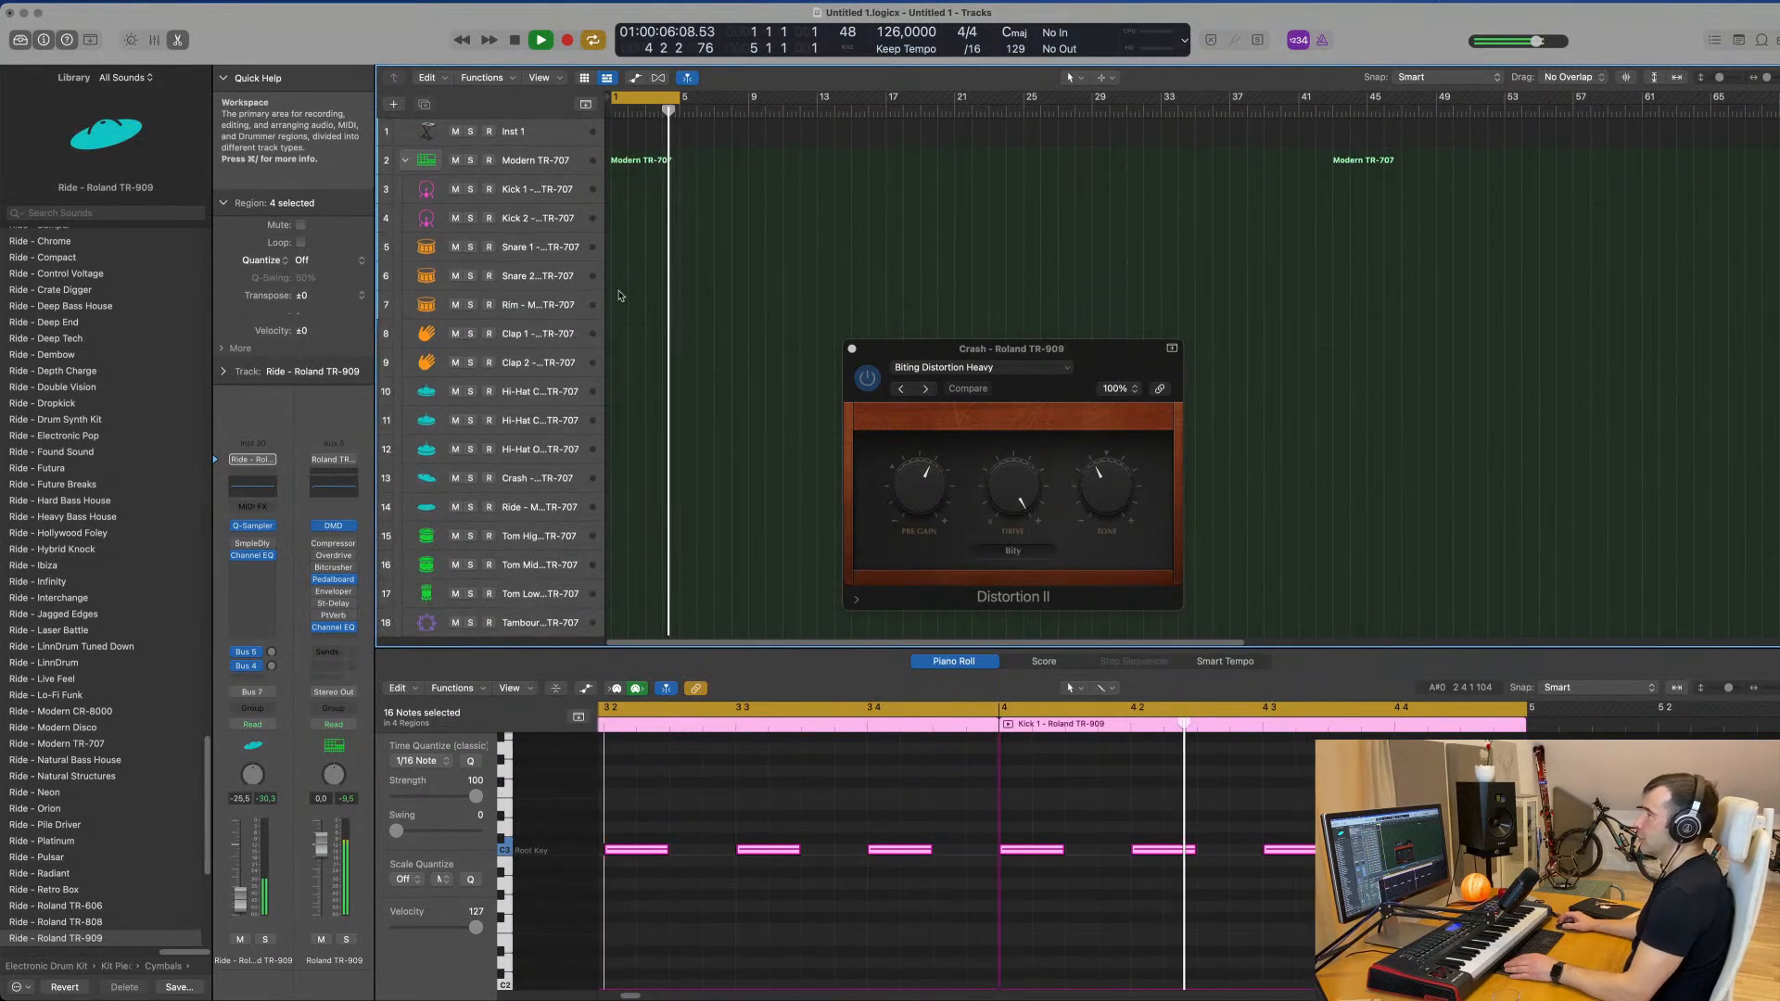
scroll(572, 441, "down", 2)
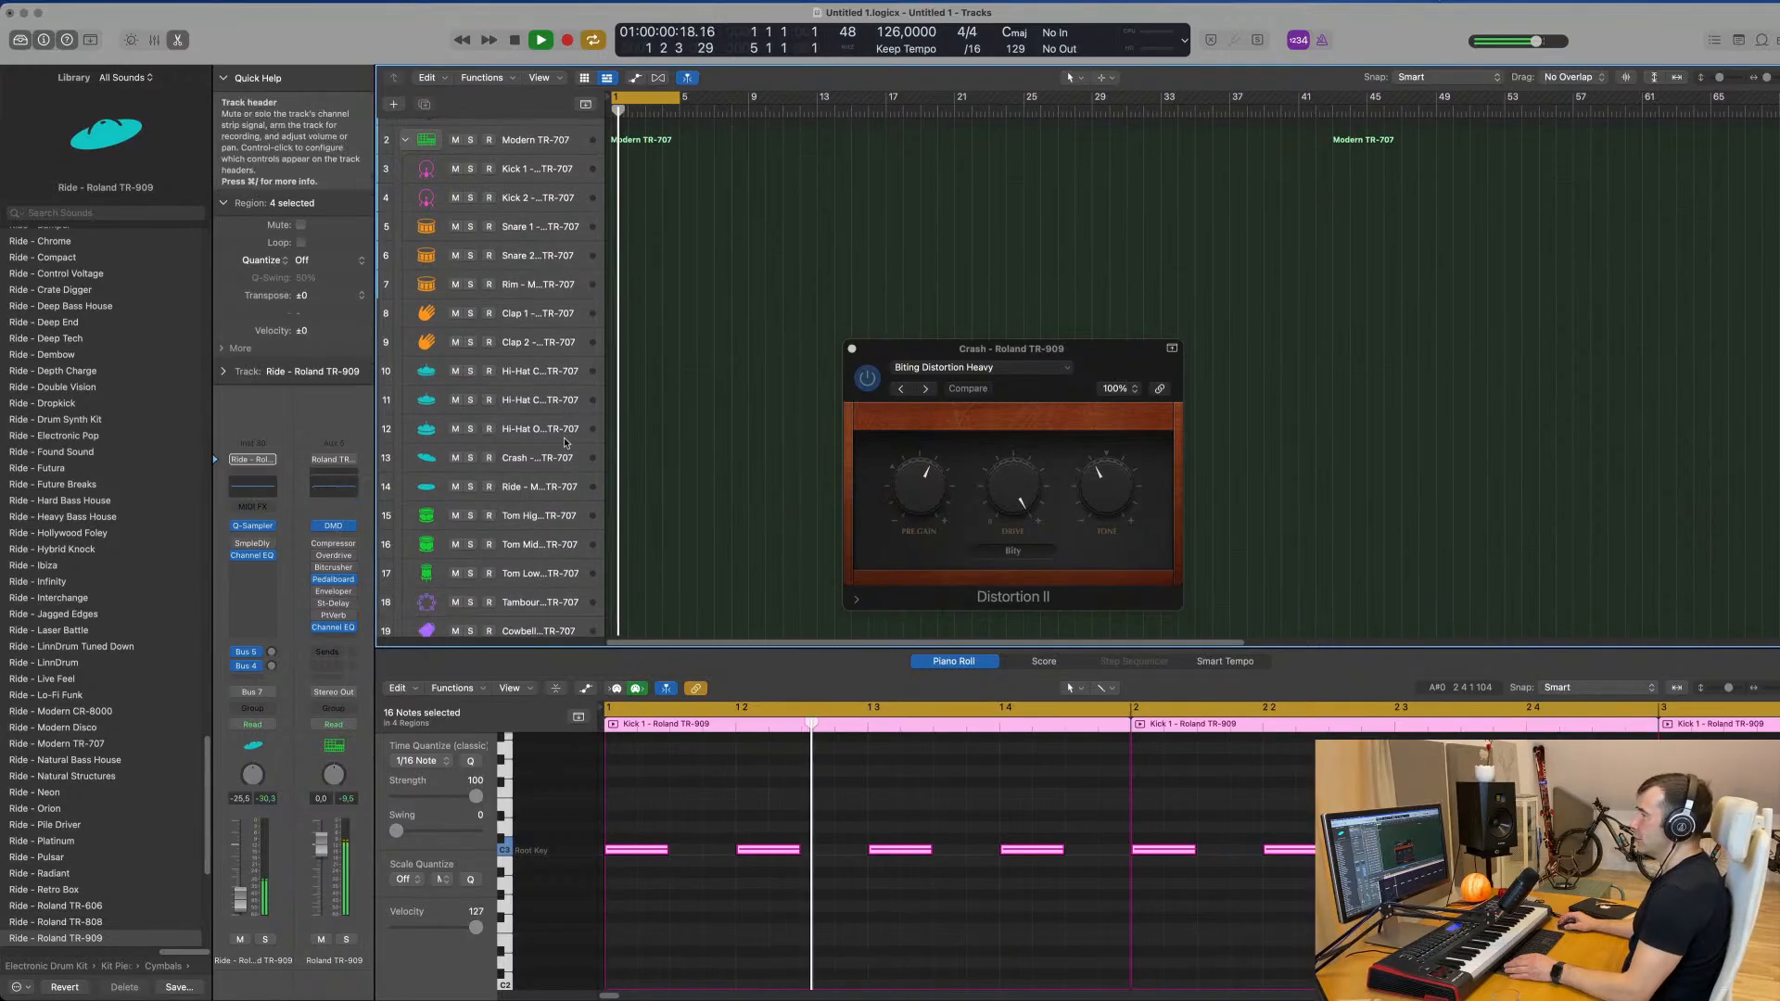
scroll(572, 441, "down", 5)
left_click(526, 466)
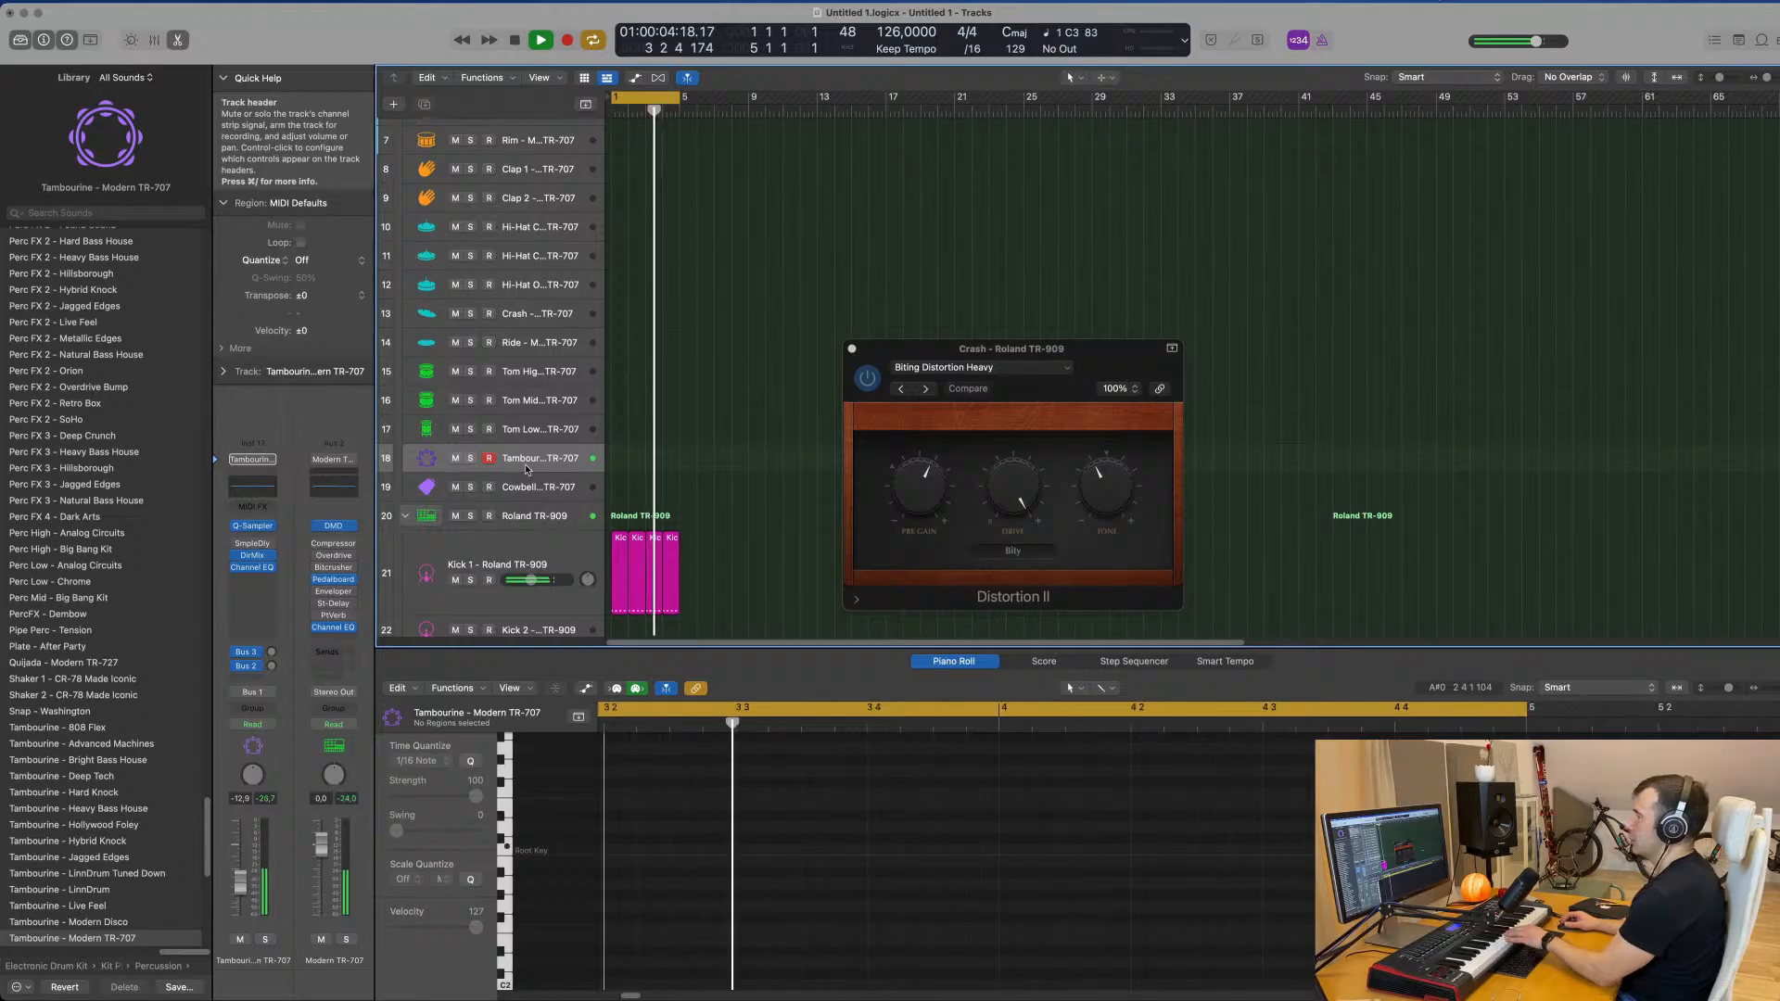
left_click(531, 486)
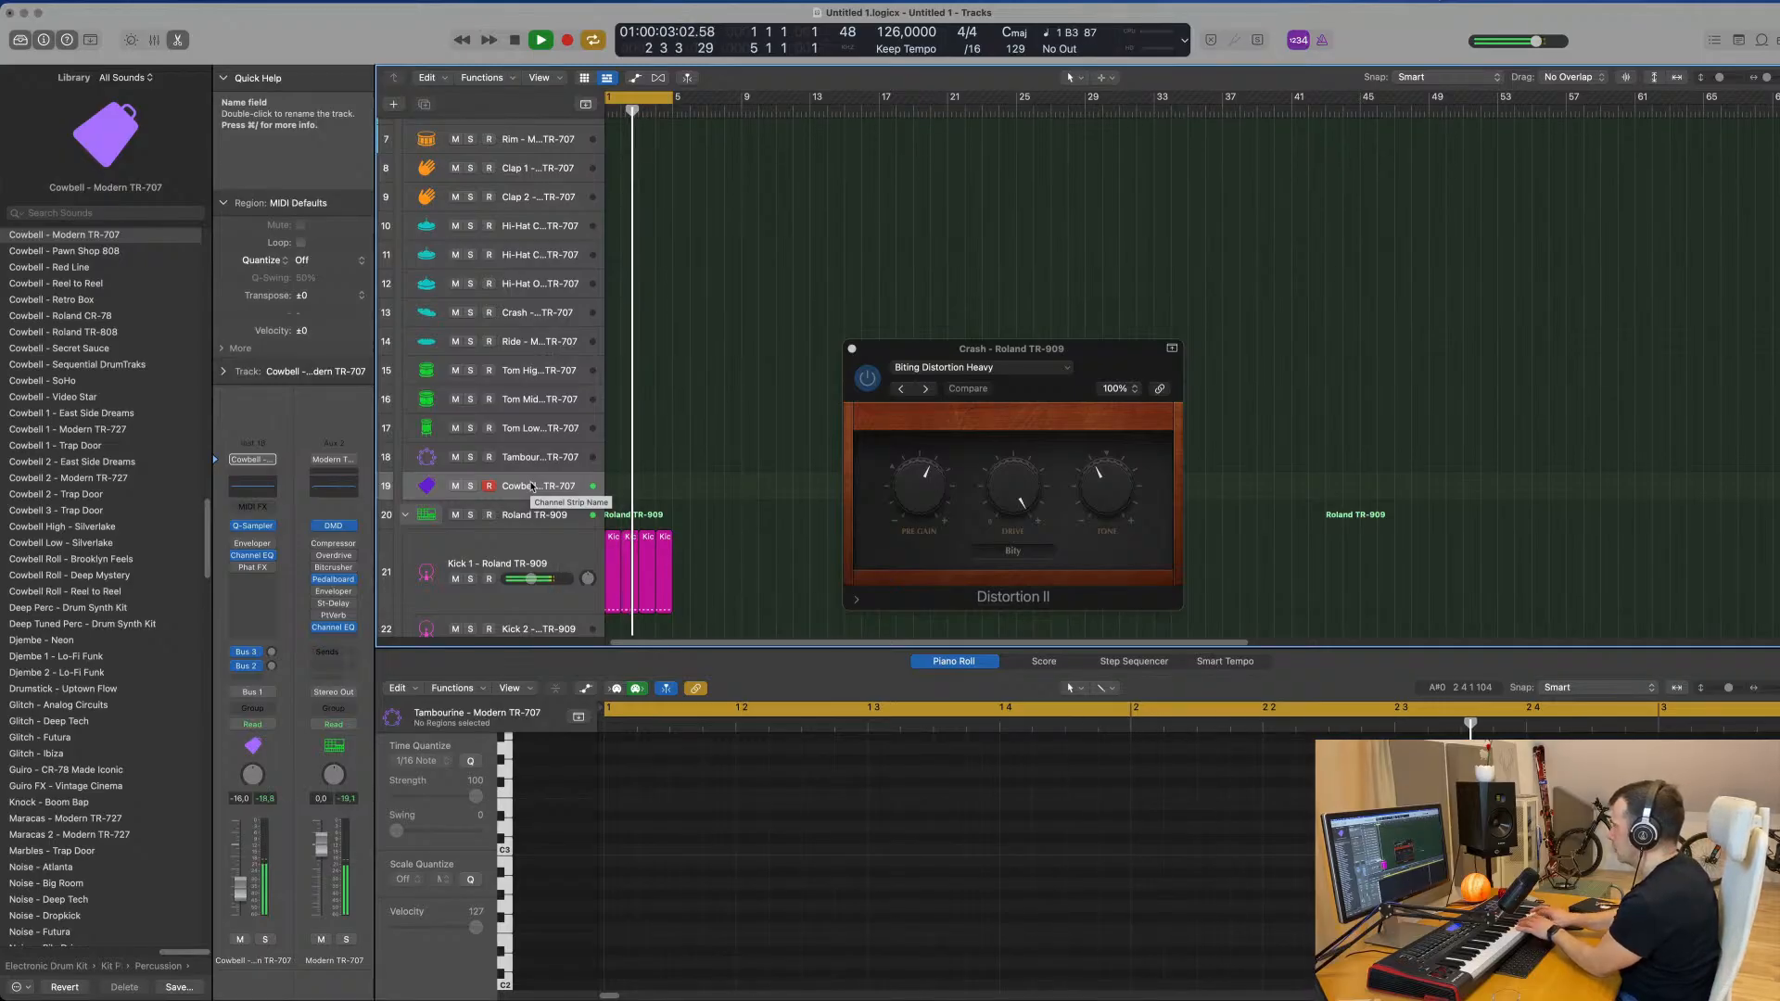
Step: Copy a one-bar Kick 1 region to bar 1 of the Modern TR-707 Cowbell track and audition it
scroll(640, 491, "down", 3)
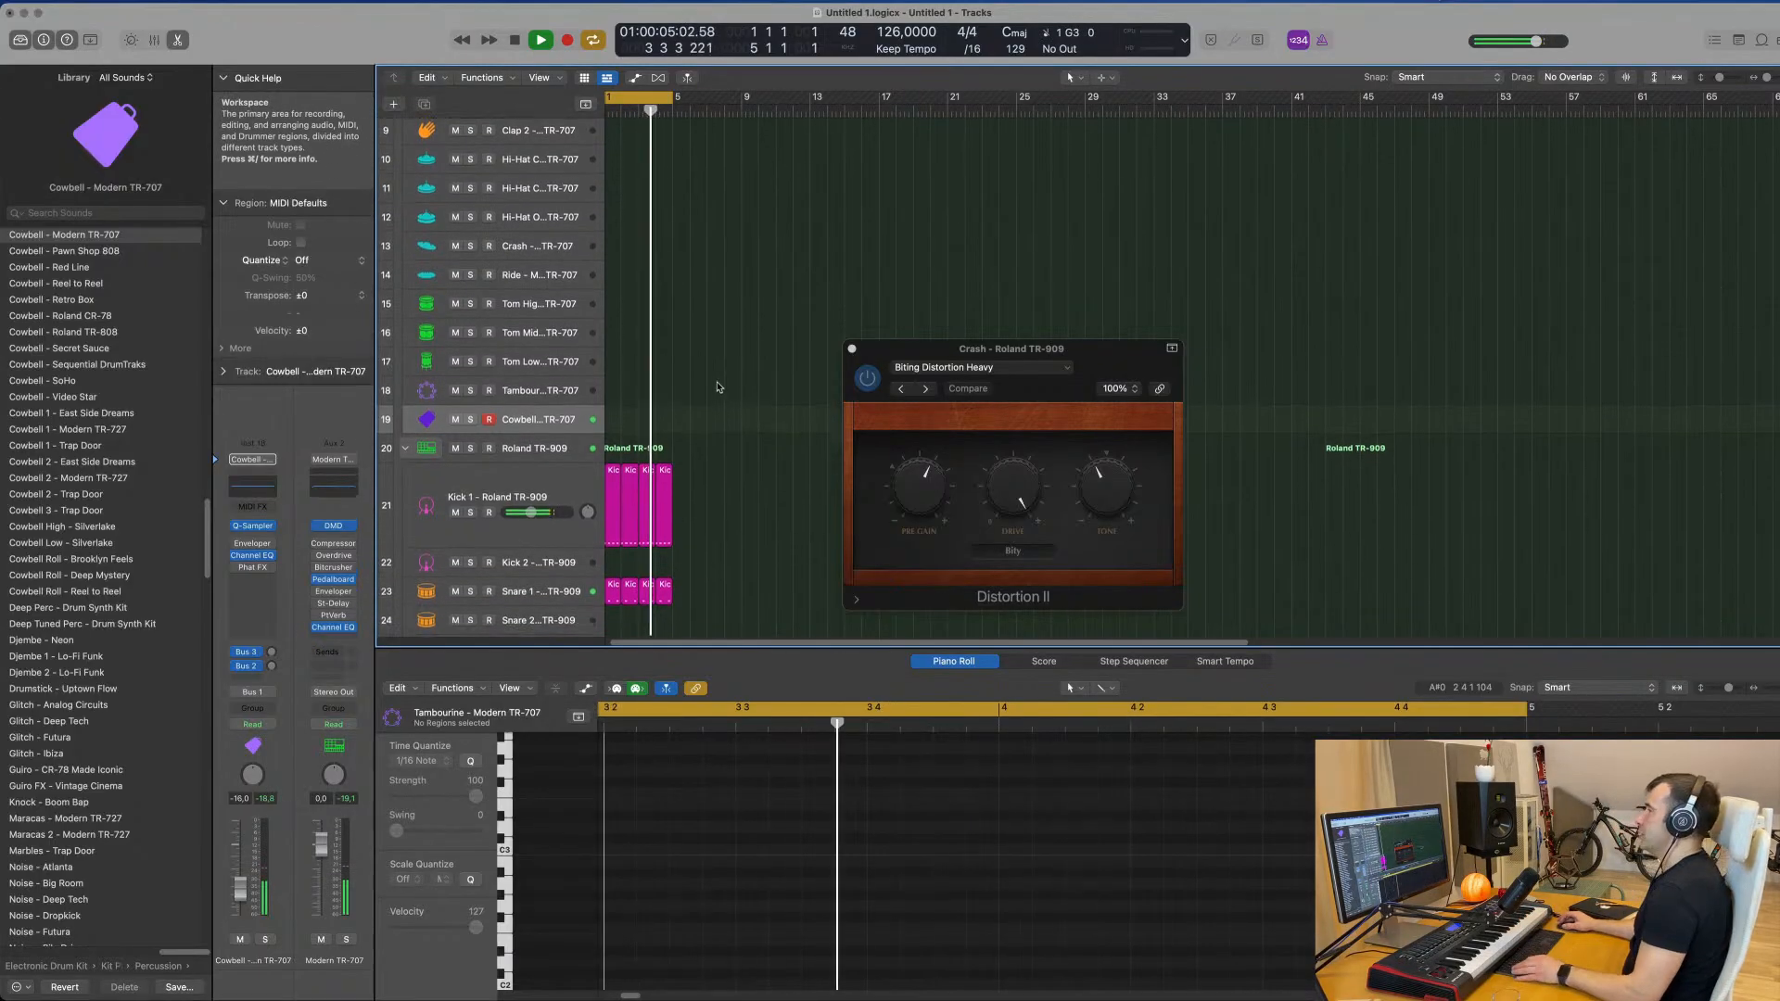
left_click(645, 468)
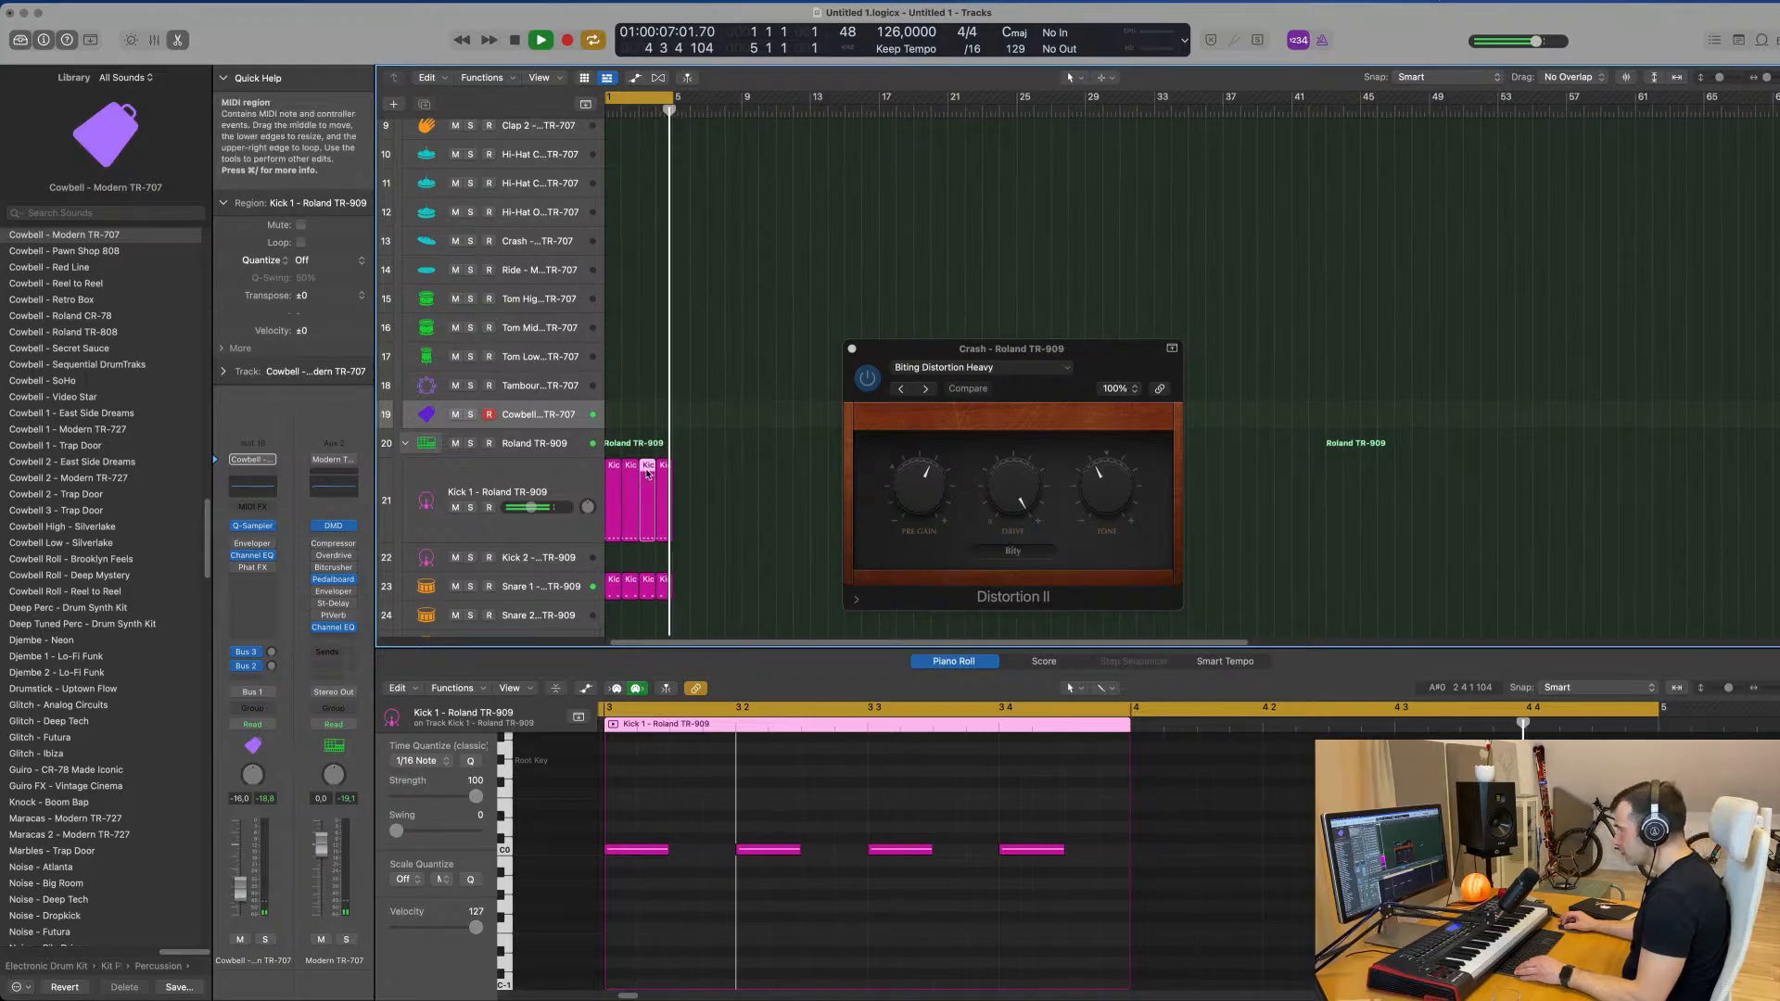
left_click_drag(648, 474, 620, 414)
key("space")
key("space")
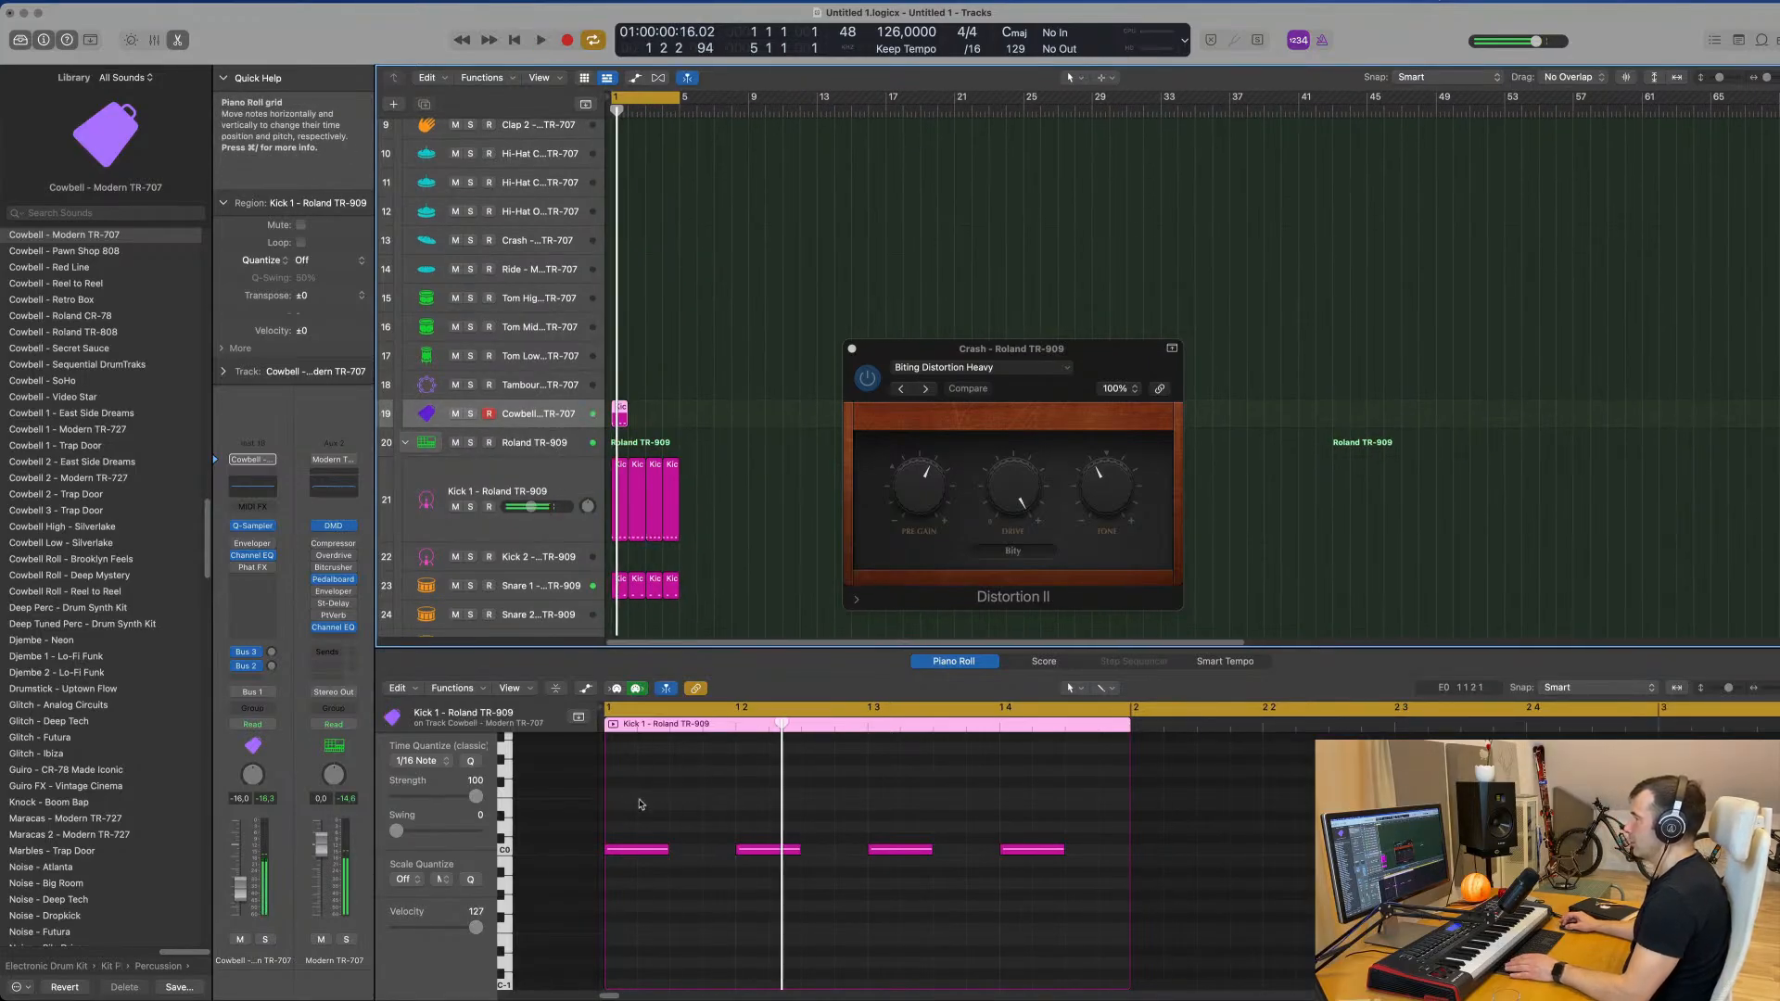
Step: Lower the Cowbell track's volume to about -23.5 dB while playing the loop
key("space")
key("space")
left_click(639, 815)
key("space")
left_click_drag(240, 889, 240, 898)
key("space")
Step: Delete the cowbell notes on beats 1 and 3 and shift the notes on beats 2 and 4 half a beat later
left_click_drag(662, 796, 640, 896)
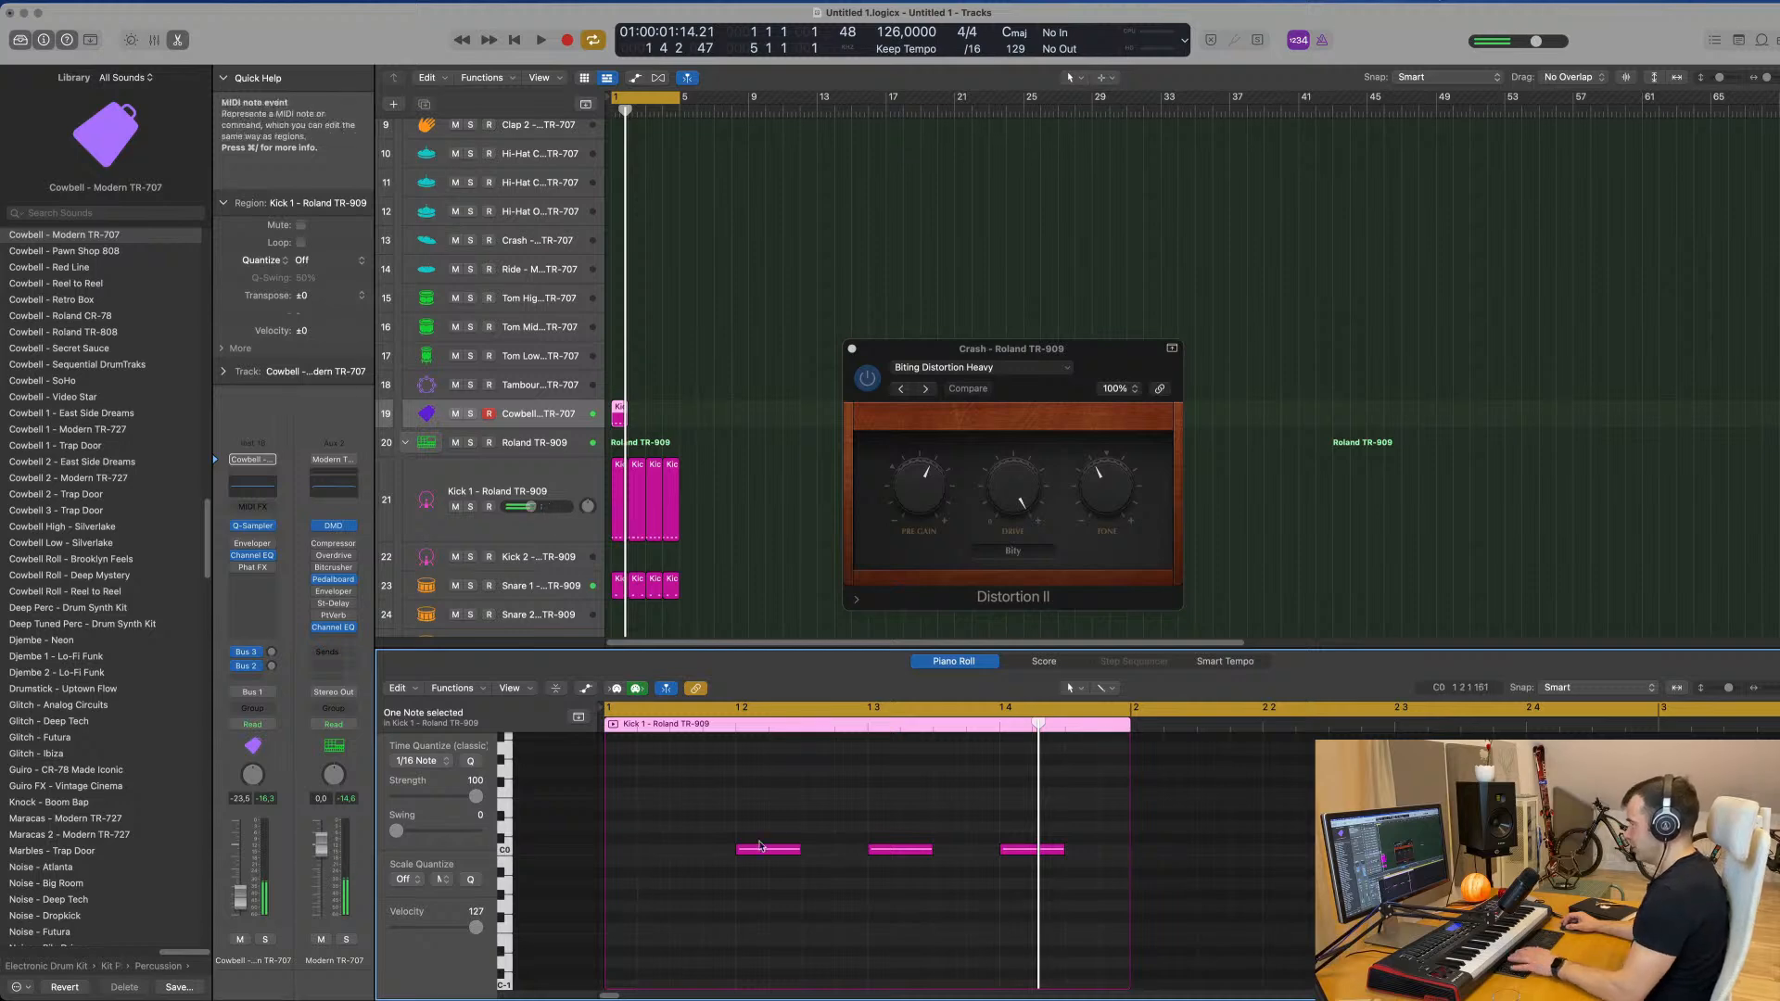
left_click_drag(839, 793, 897, 895)
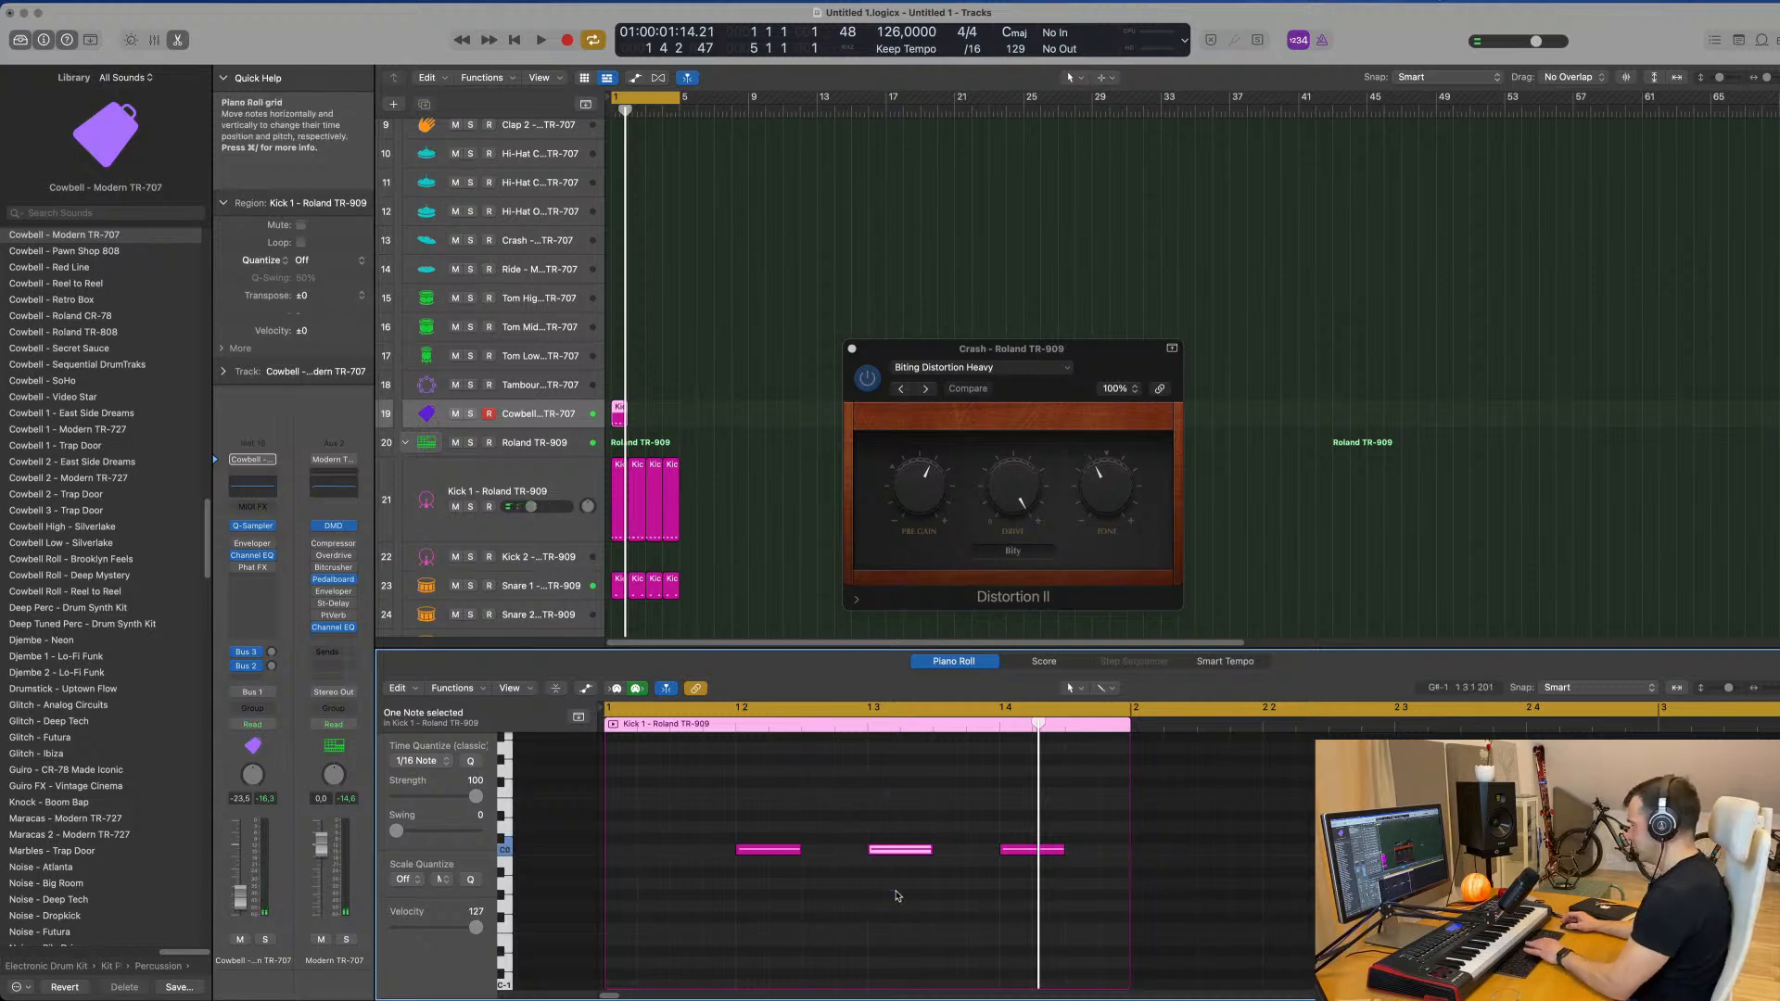
left_click_drag(758, 824, 1054, 908)
left_click_drag(776, 854, 839, 855)
key("space")
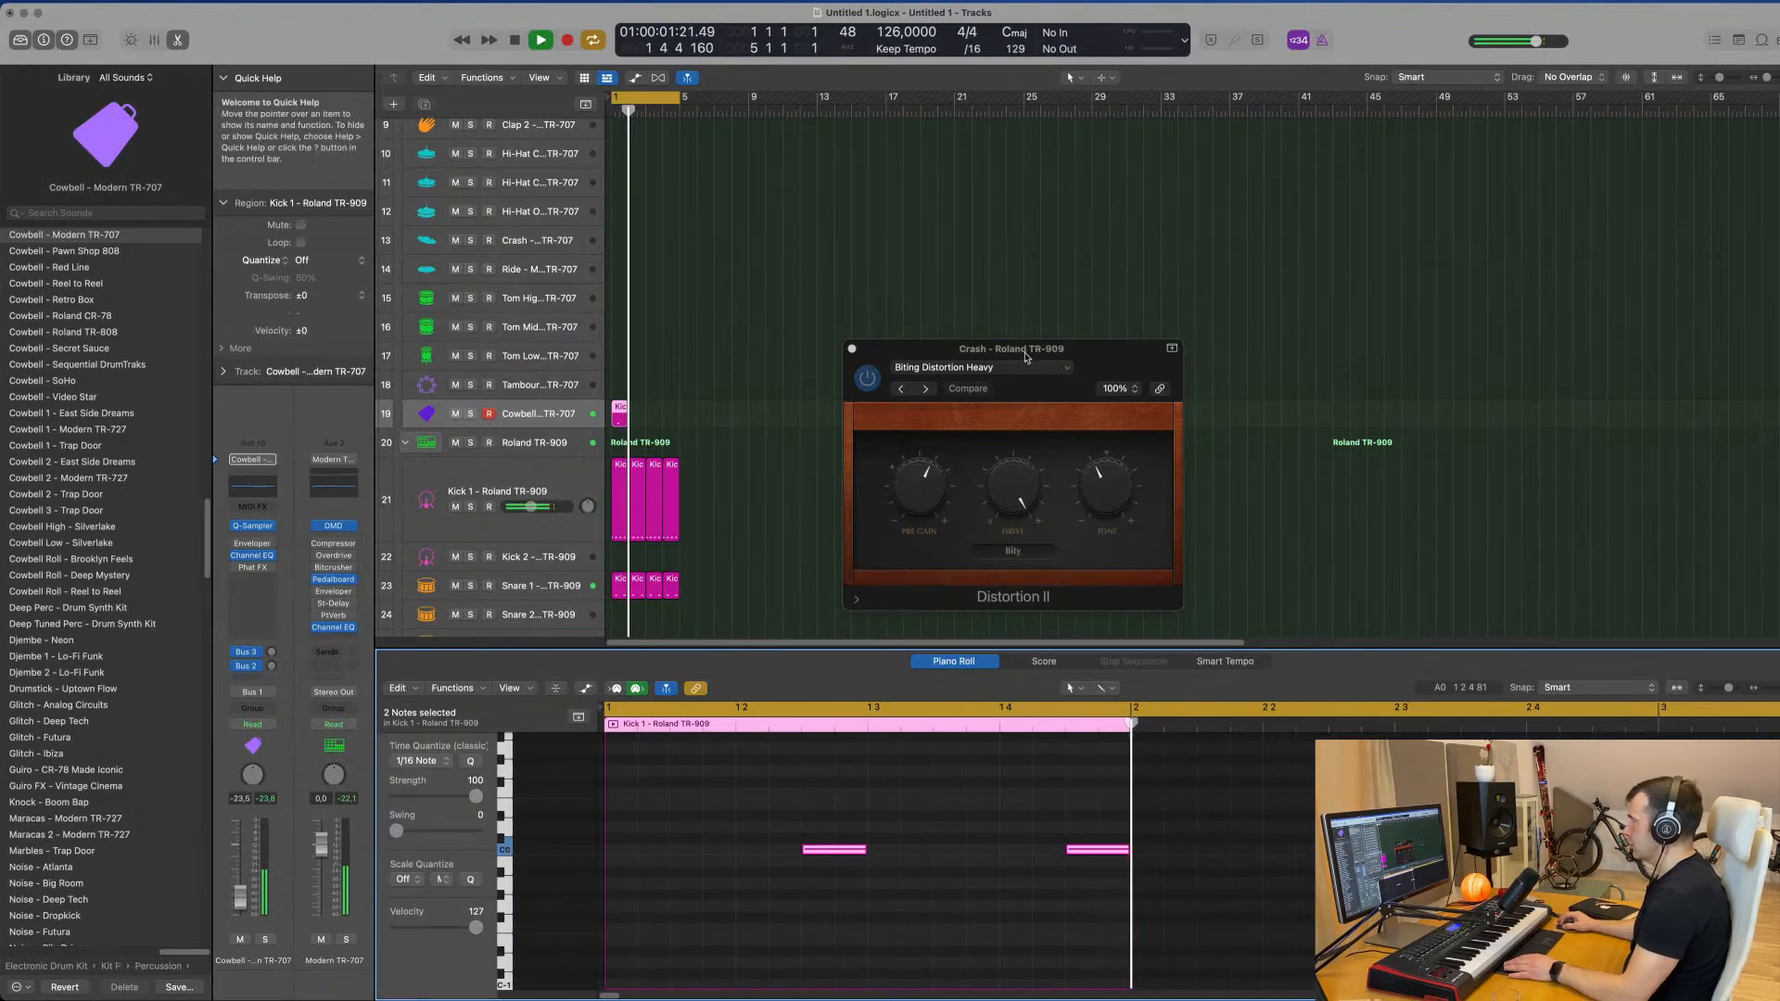
Step: Move the Distortion II window aside and repeat the Cowbell region three times to fill the four-bar loop
left_click_drag(918, 351, 1163, 181)
left_click_drag(682, 413, 608, 427)
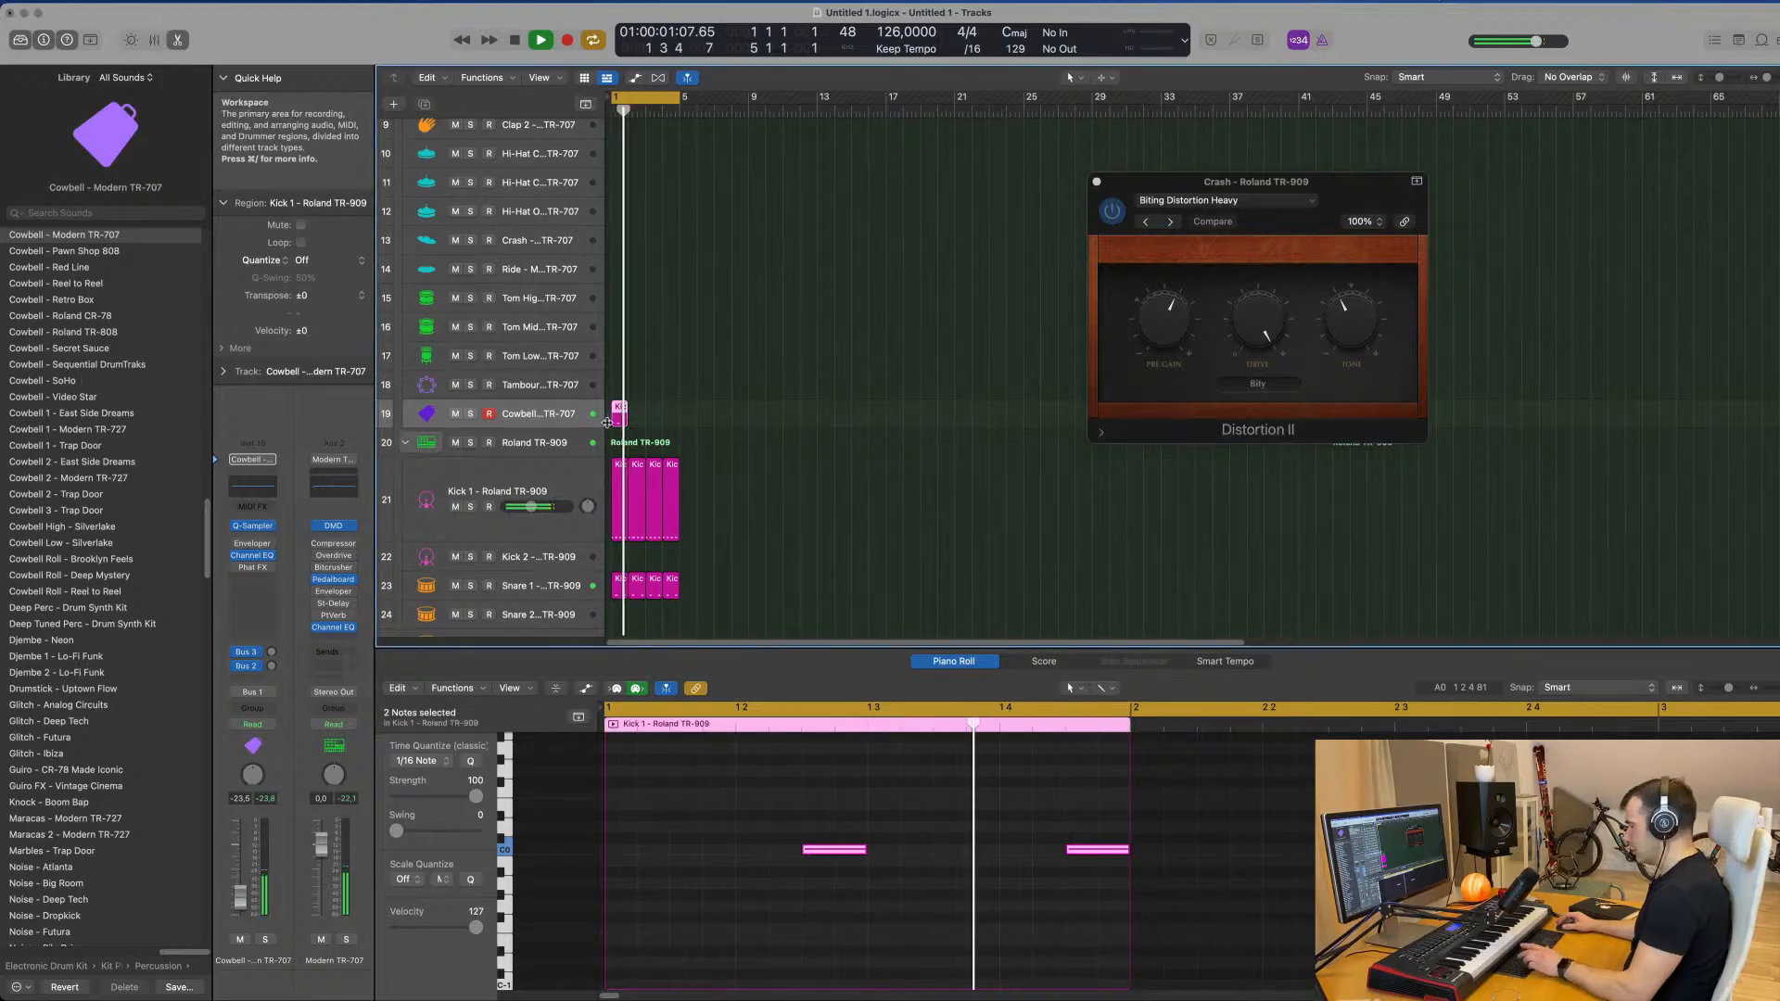
key("super+r")
key("super+r")
key("super+r")
left_click(571, 420)
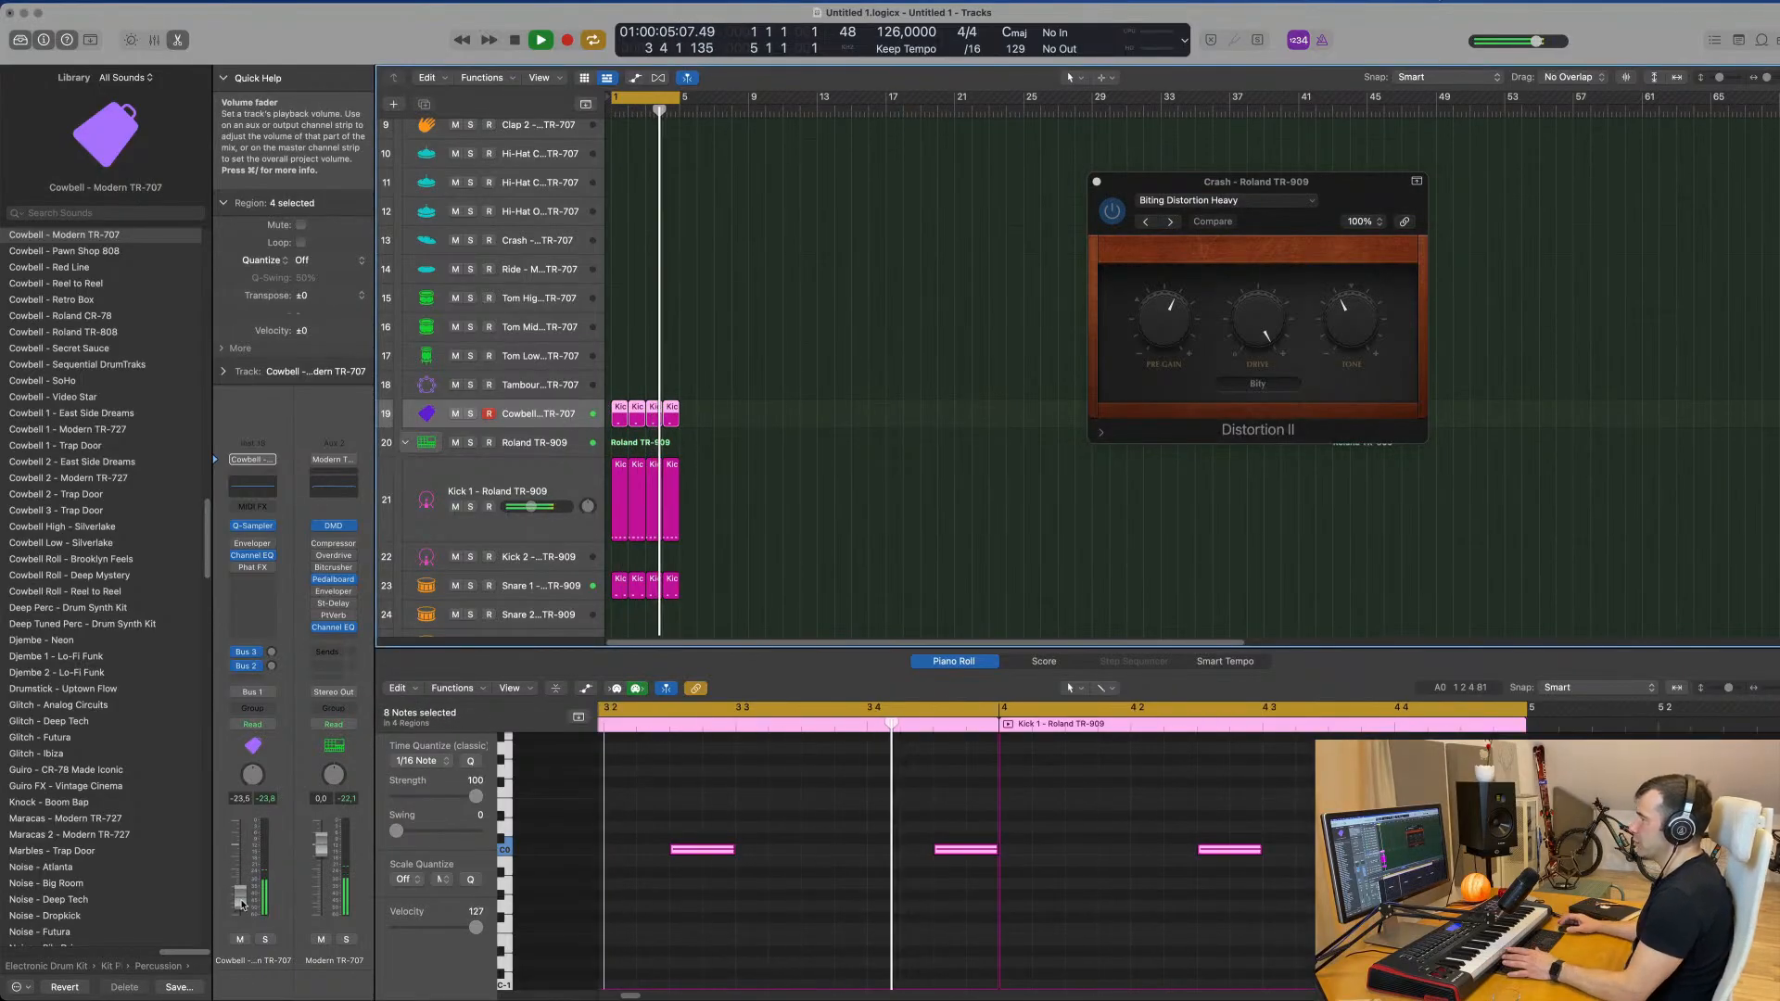
Step: Transpose the four cowbell notes in the first two bars to another octave and play the loop
key("space")
left_click(676, 788)
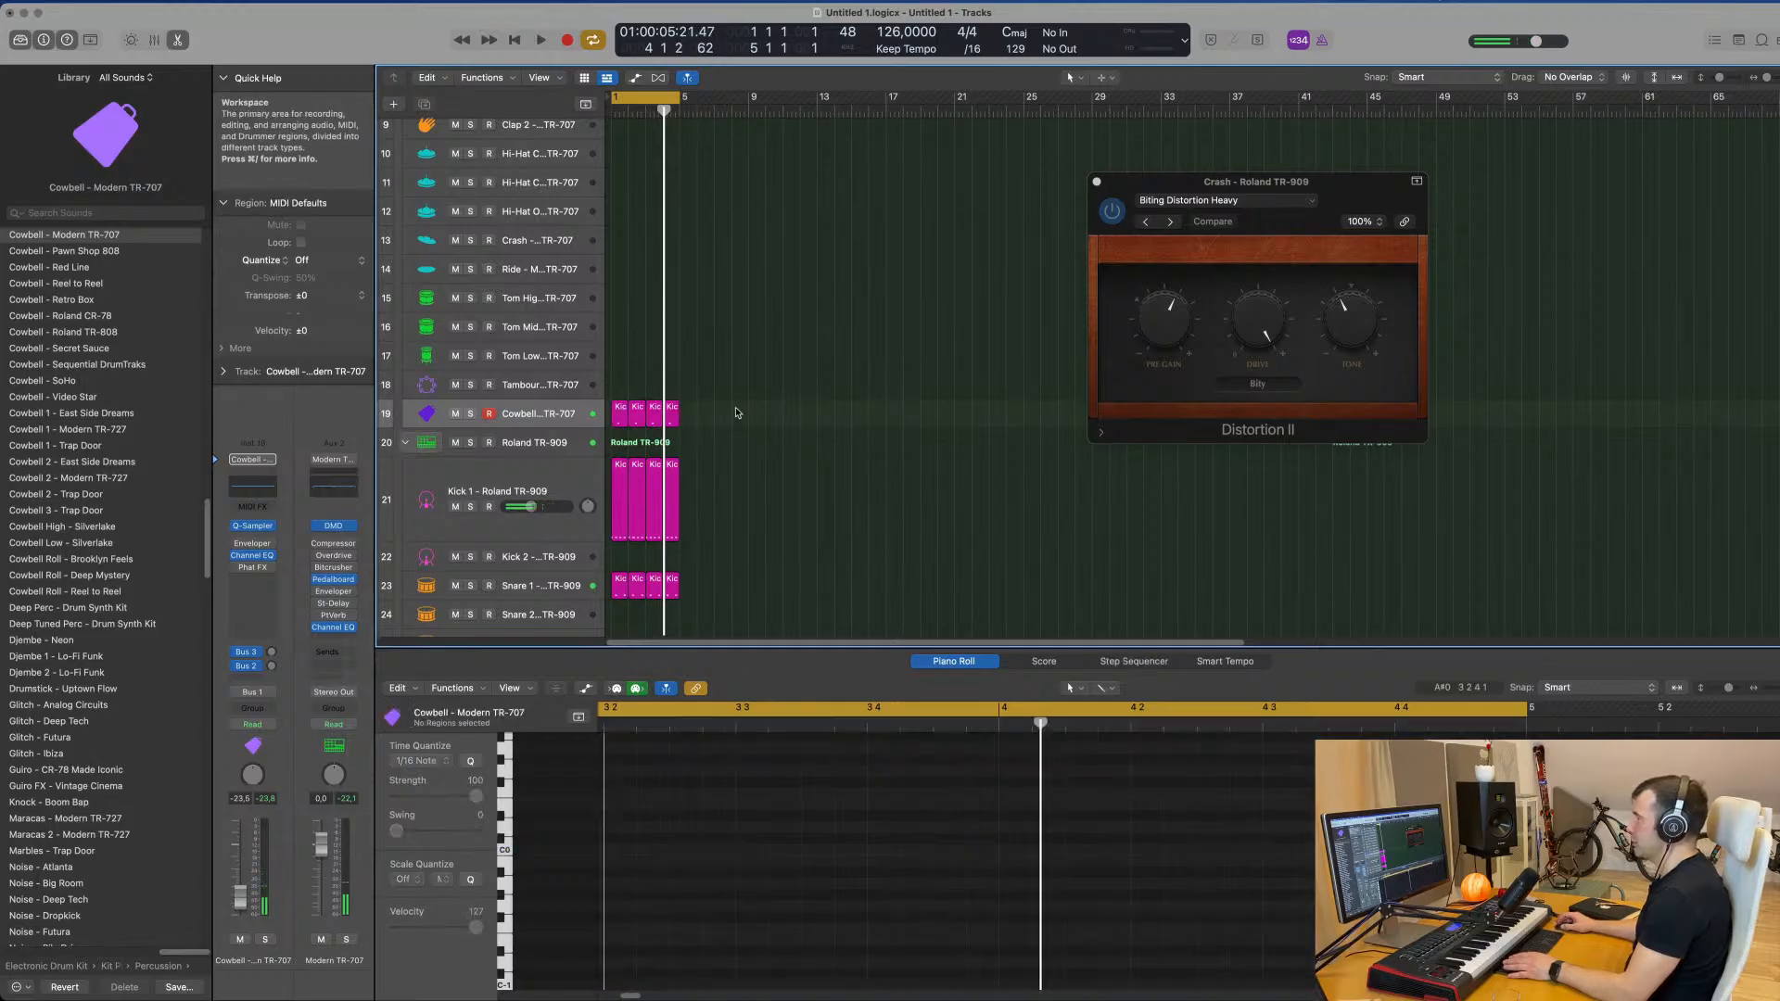
key("space")
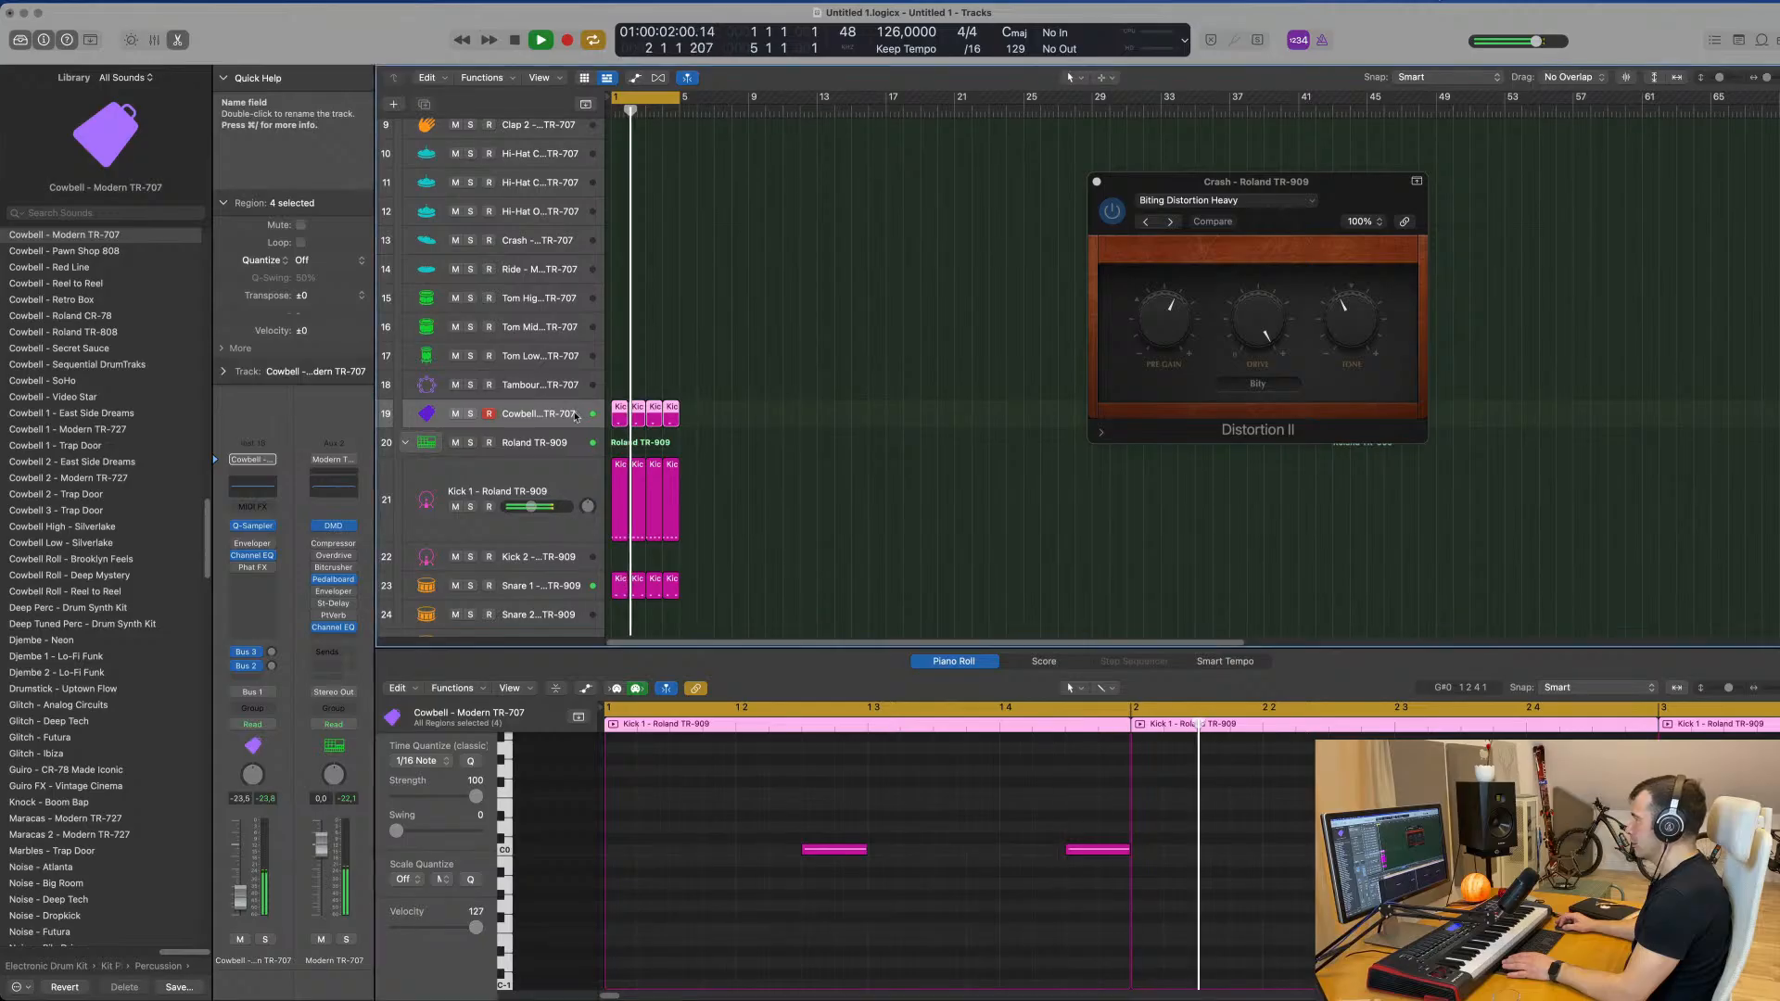
scroll(877, 862, "up", 5)
scroll(878, 862, "down", 3)
left_click_drag(757, 815, 1335, 948)
key("space")
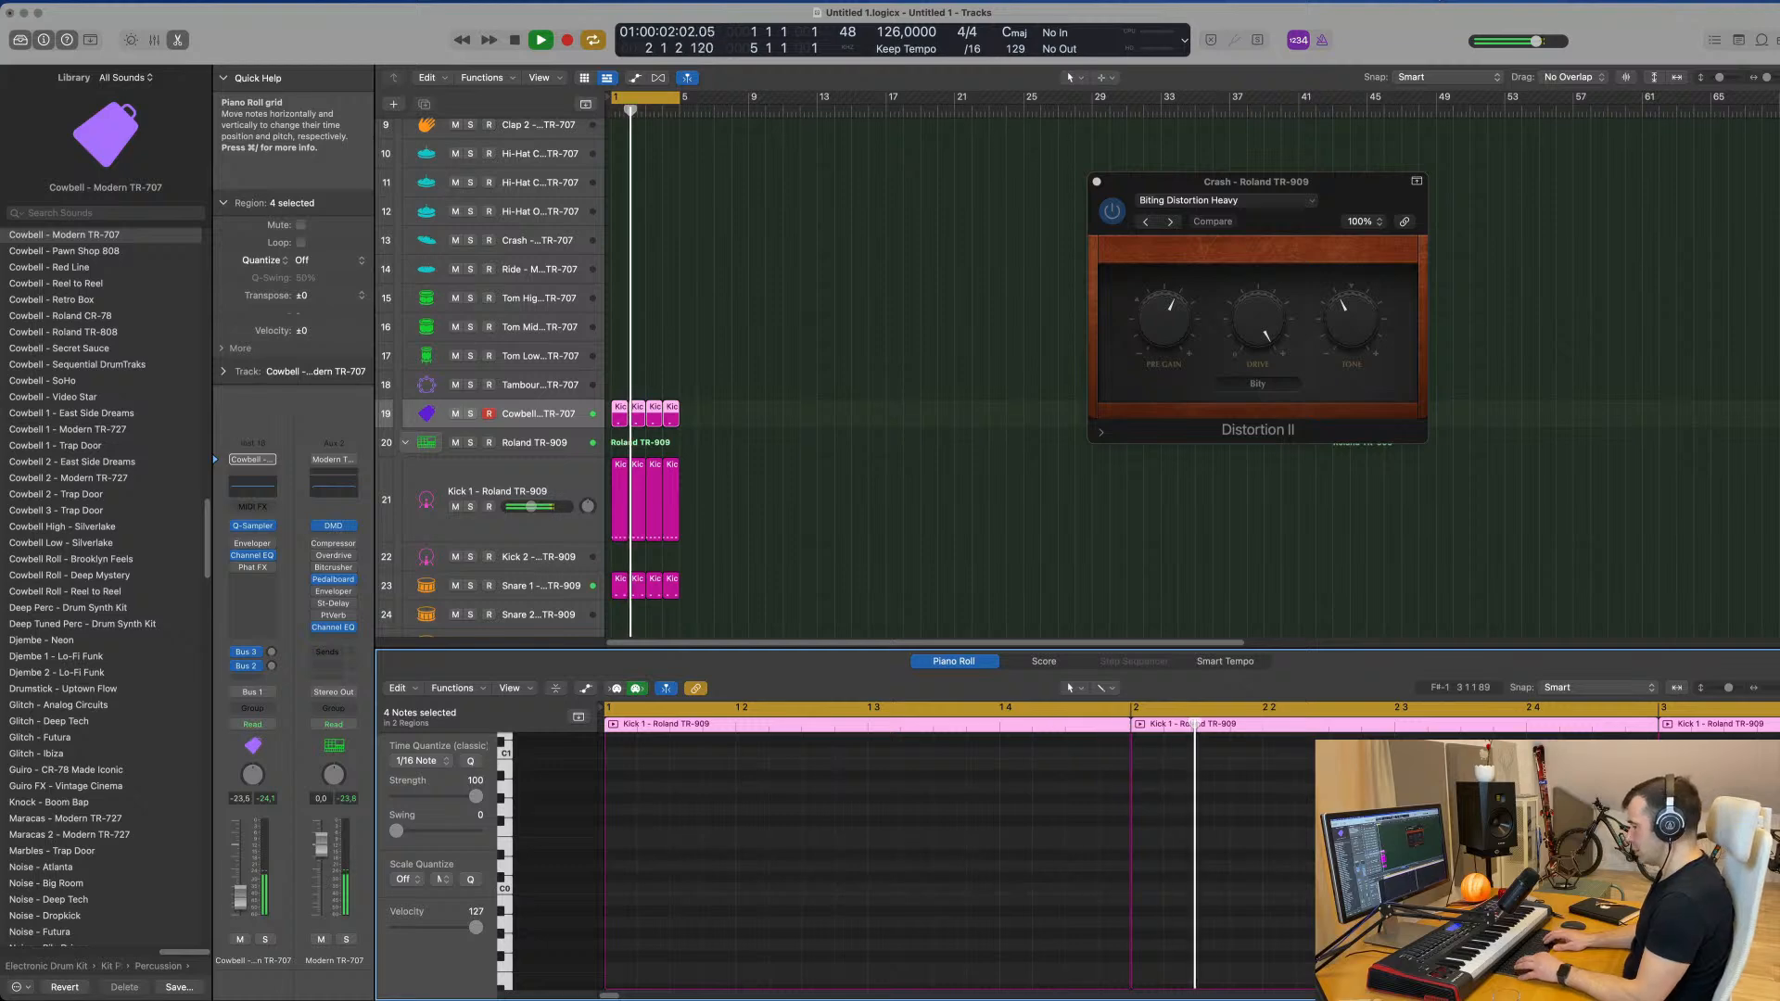
Step: Undo the cowbell octave change, repeat the third Cowbell region into bar four, and play the loop with all four regions selected
key("super+z")
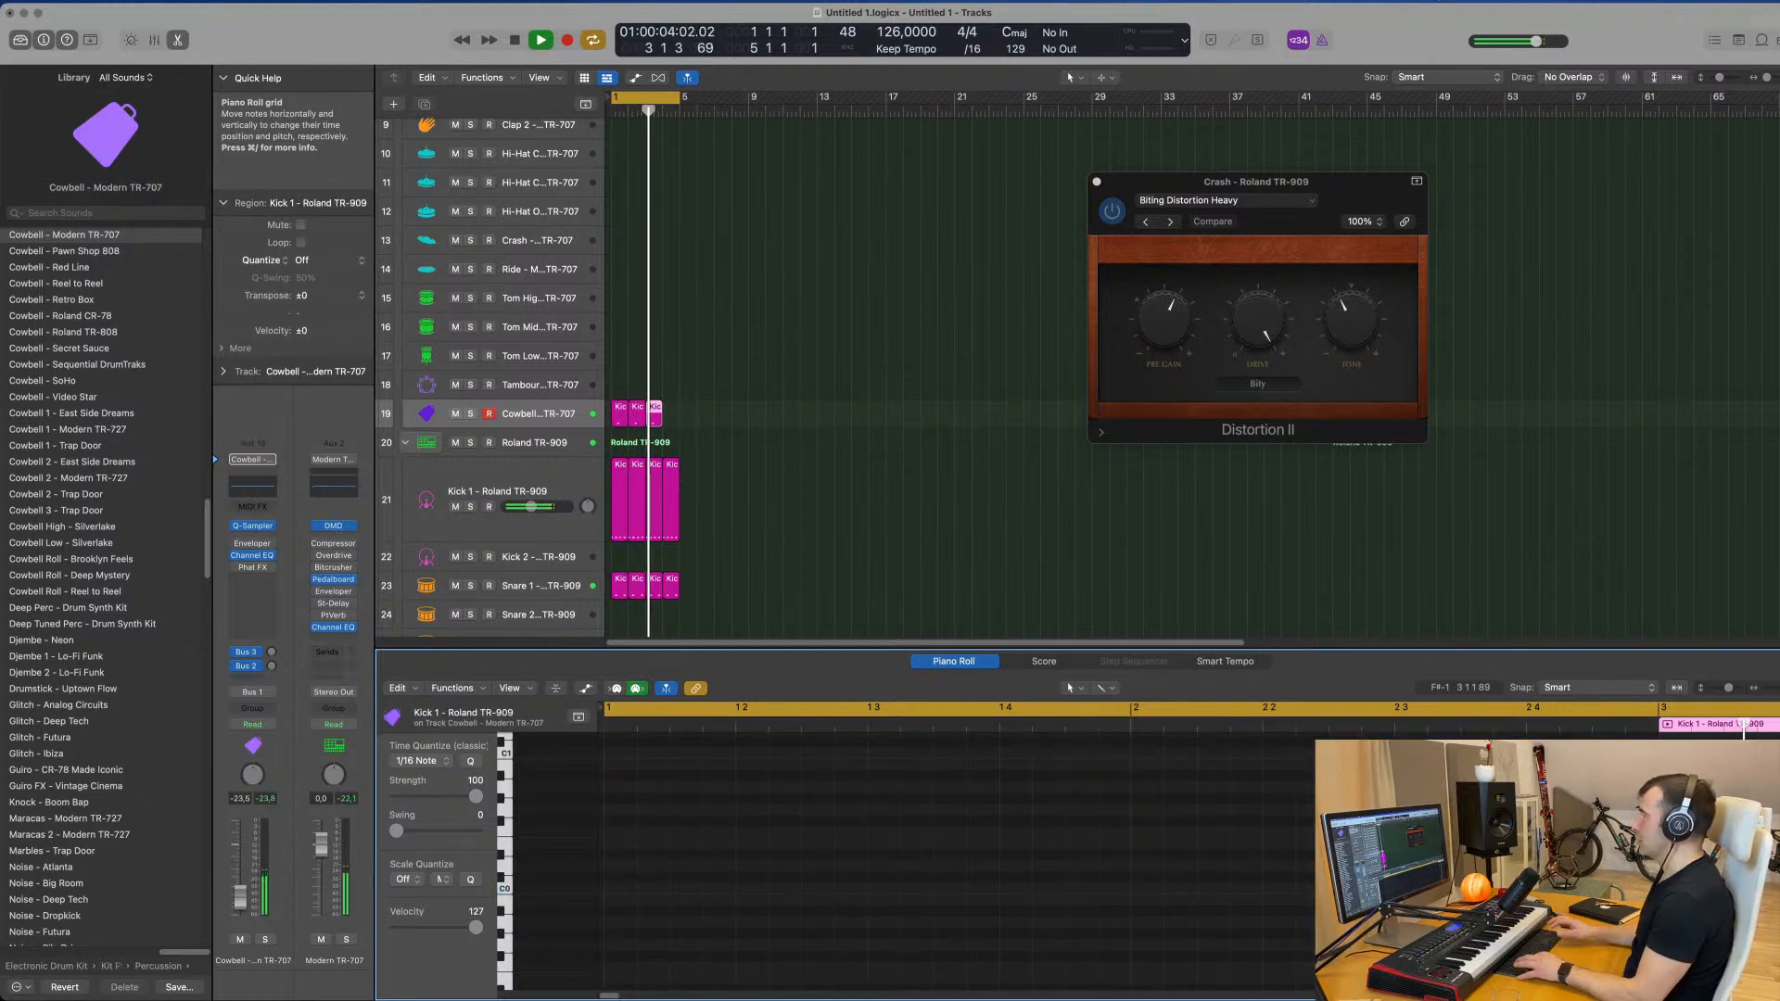
key("space")
left_click_drag(756, 391, 655, 437)
key("super+r")
key("space")
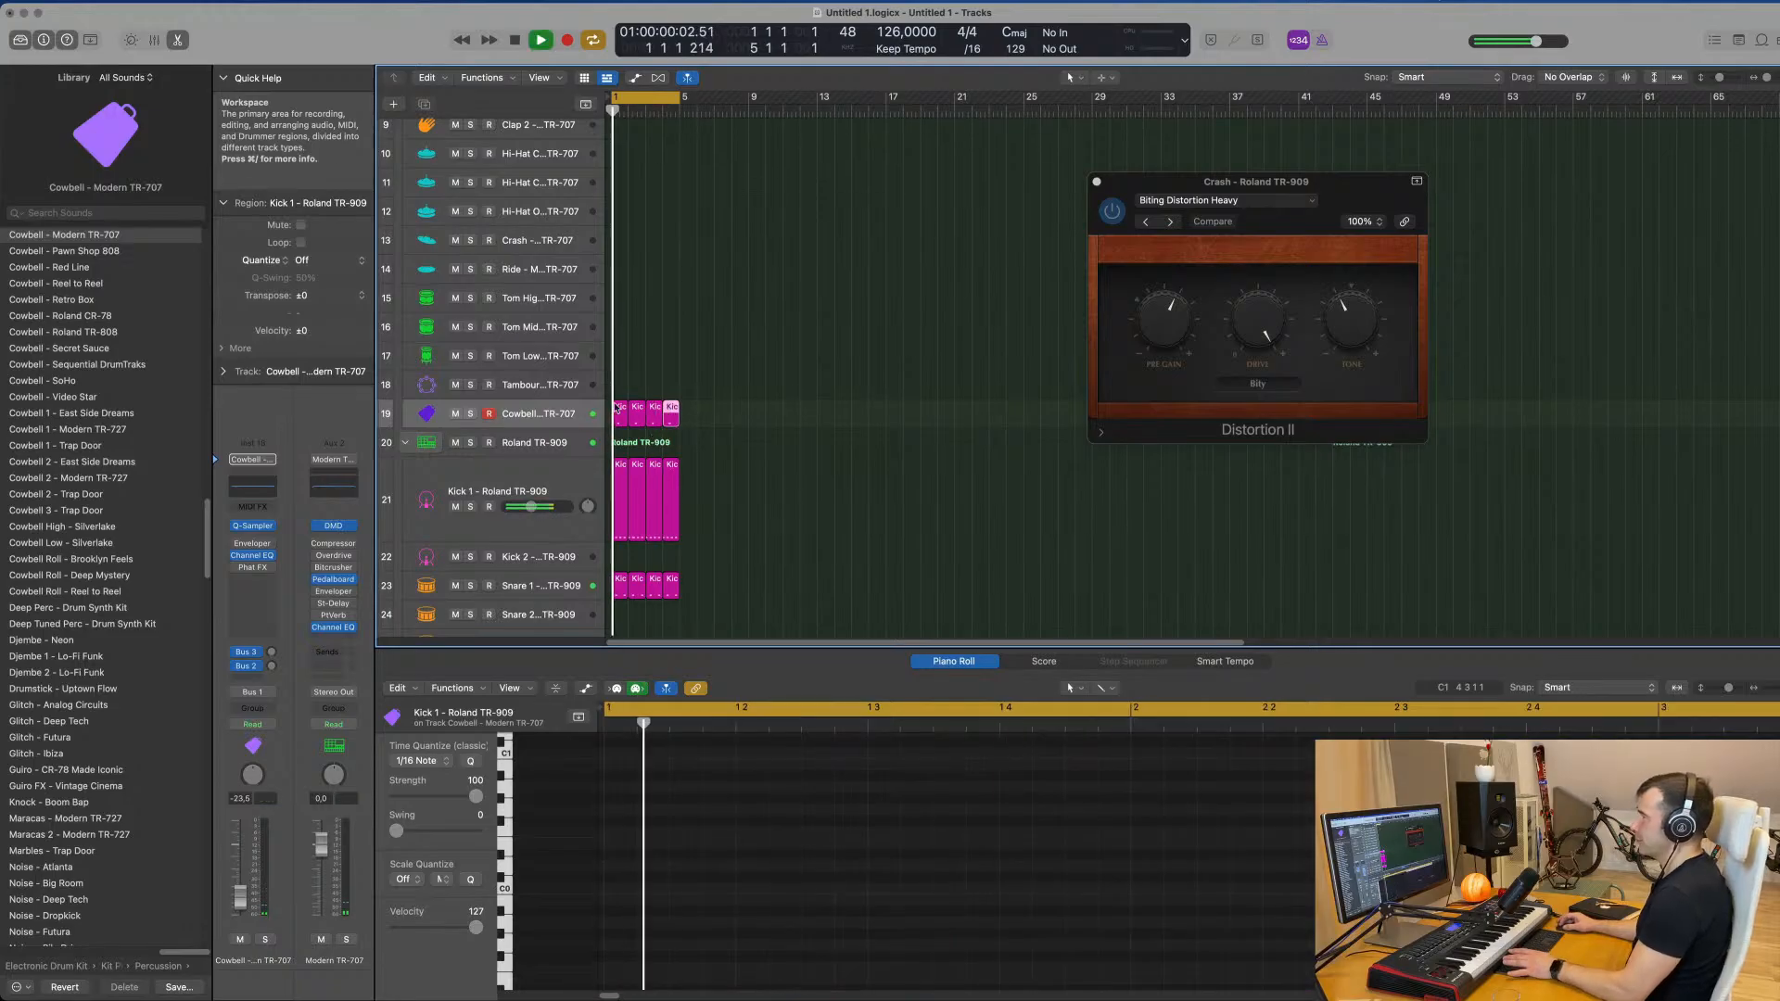
left_click(551, 415)
scroll(727, 396, "down", 6)
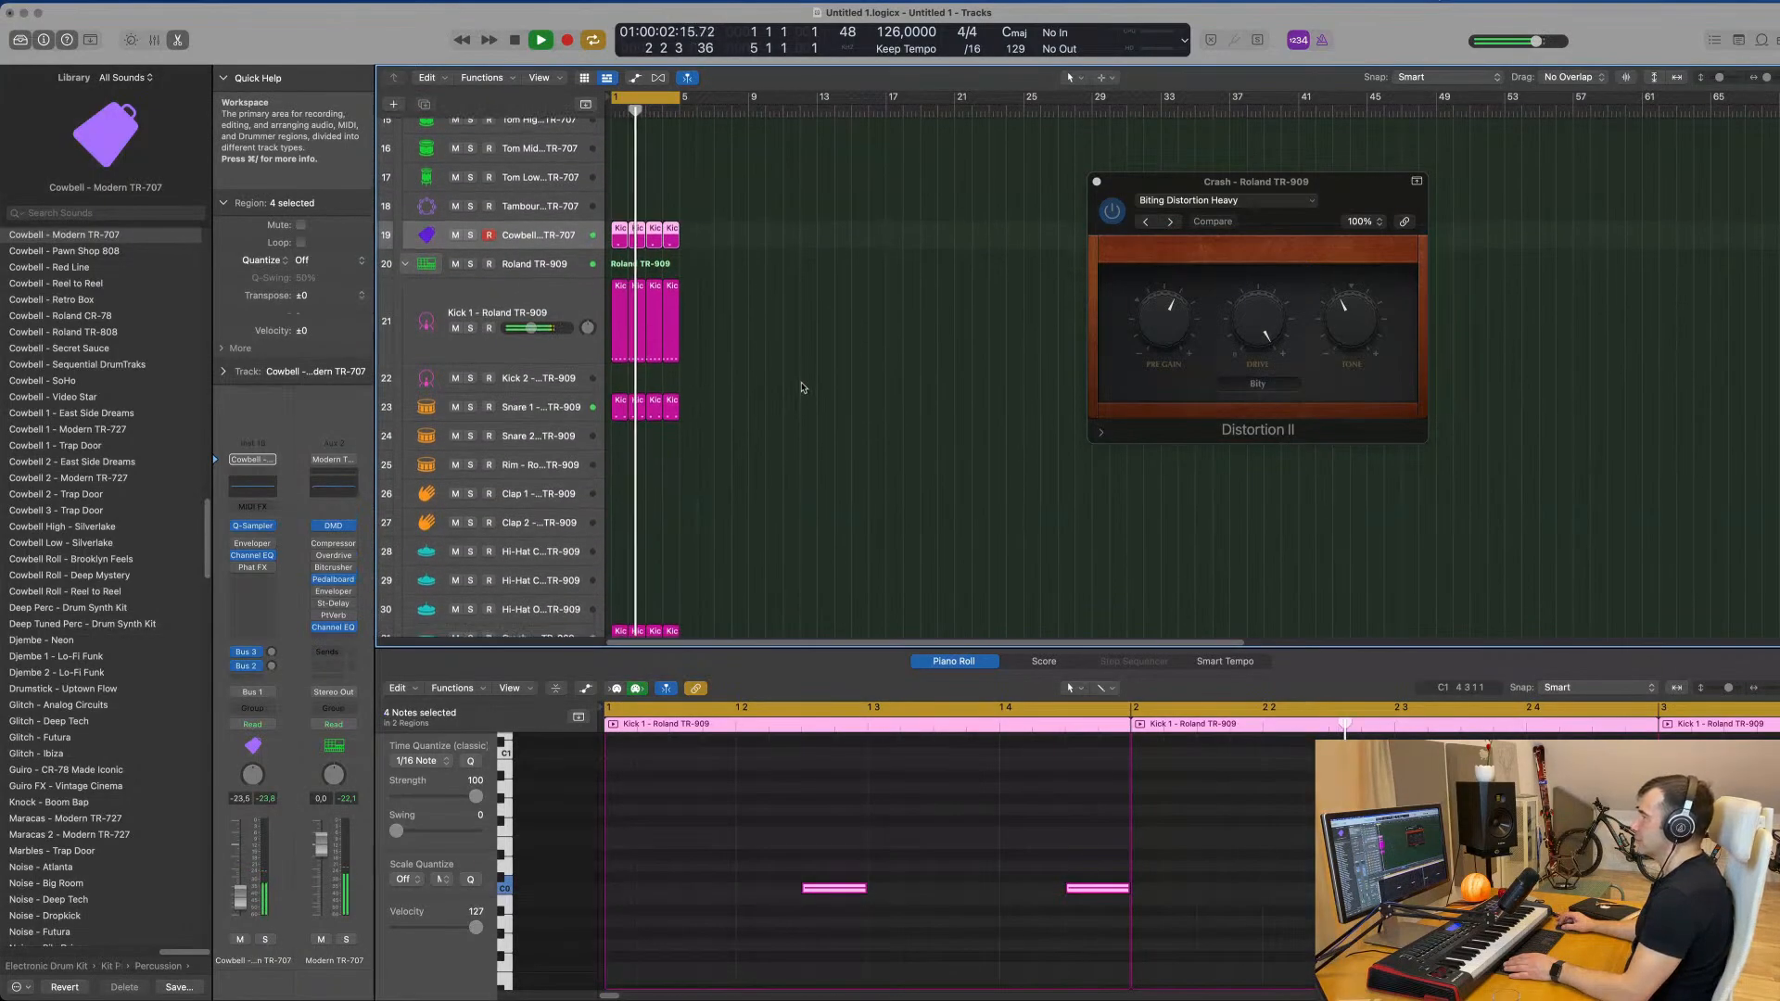
Step: Enable Phat FX on the Cowbell track and load its Bright Dirt preset
left_click(254, 567)
left_click_drag(681, 187, 800, 272)
left_click(568, 259)
left_click(771, 273)
left_click_drag(942, 242, 961, 242)
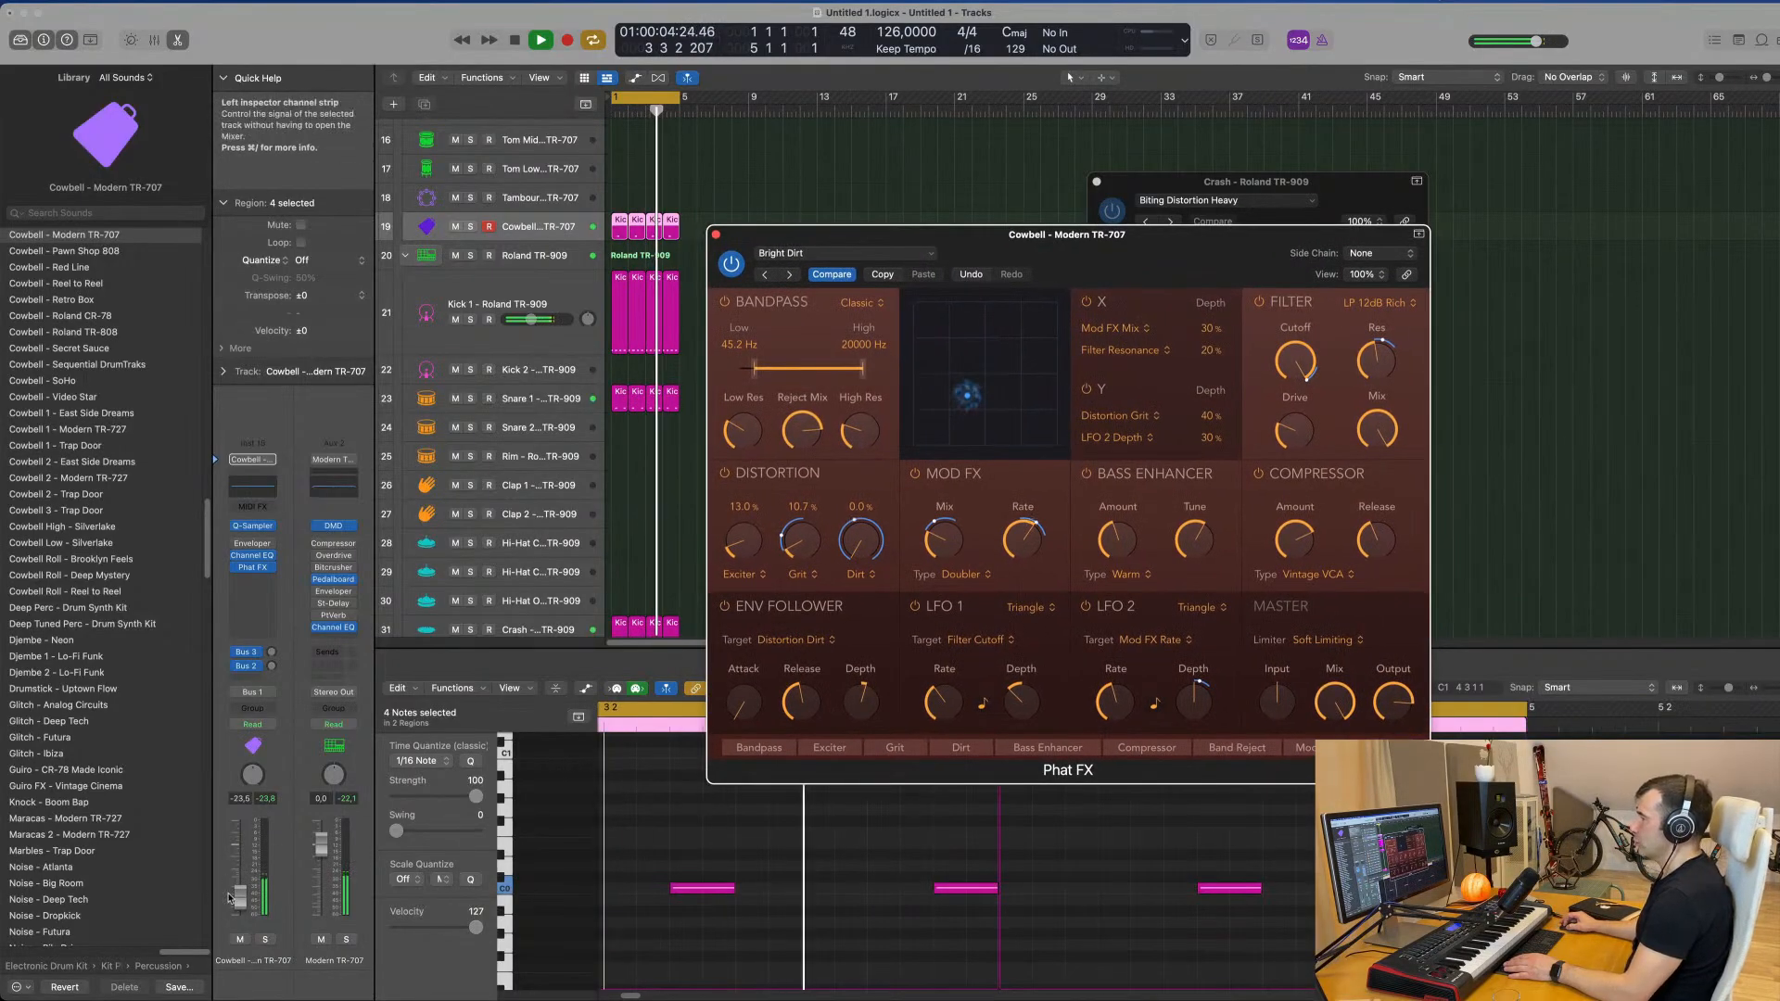
Step: Raise the Cowbell's Delay and Reverb sends, with Delay at about -4.5 dB, and set the track's volume to about -19 dB
left_click_drag(241, 897, 241, 894)
left_click(271, 668)
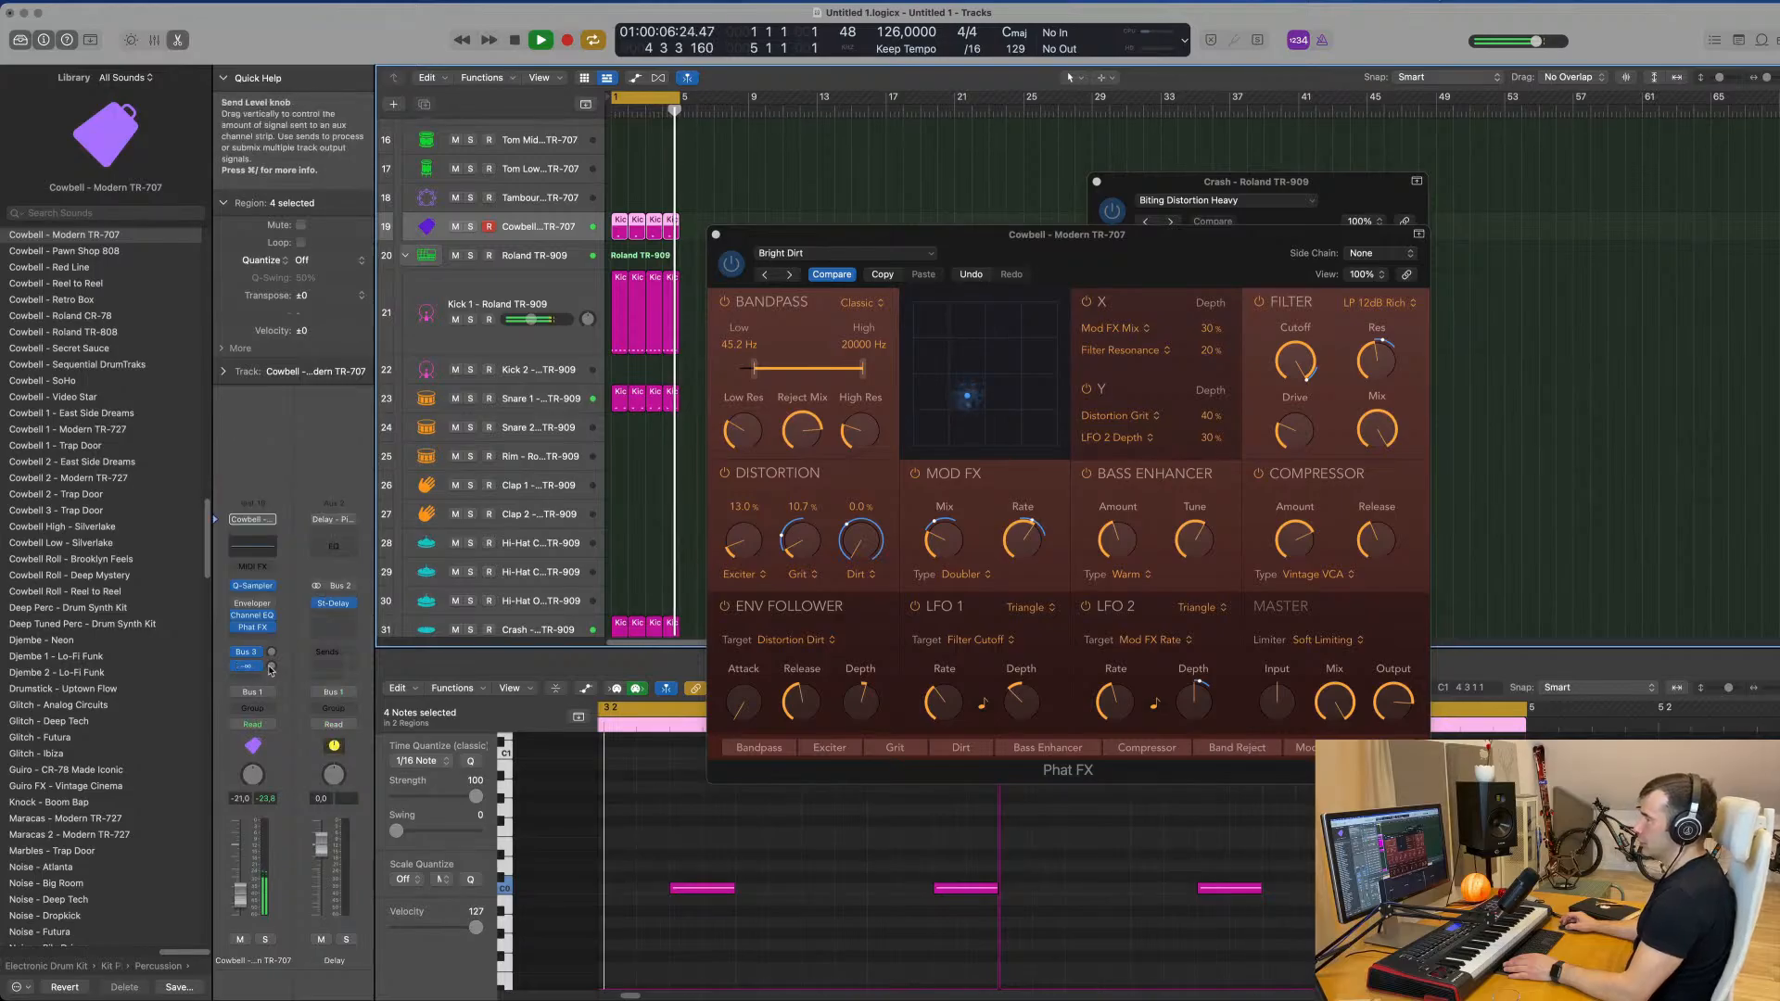
left_click_drag(272, 670, 274, 669)
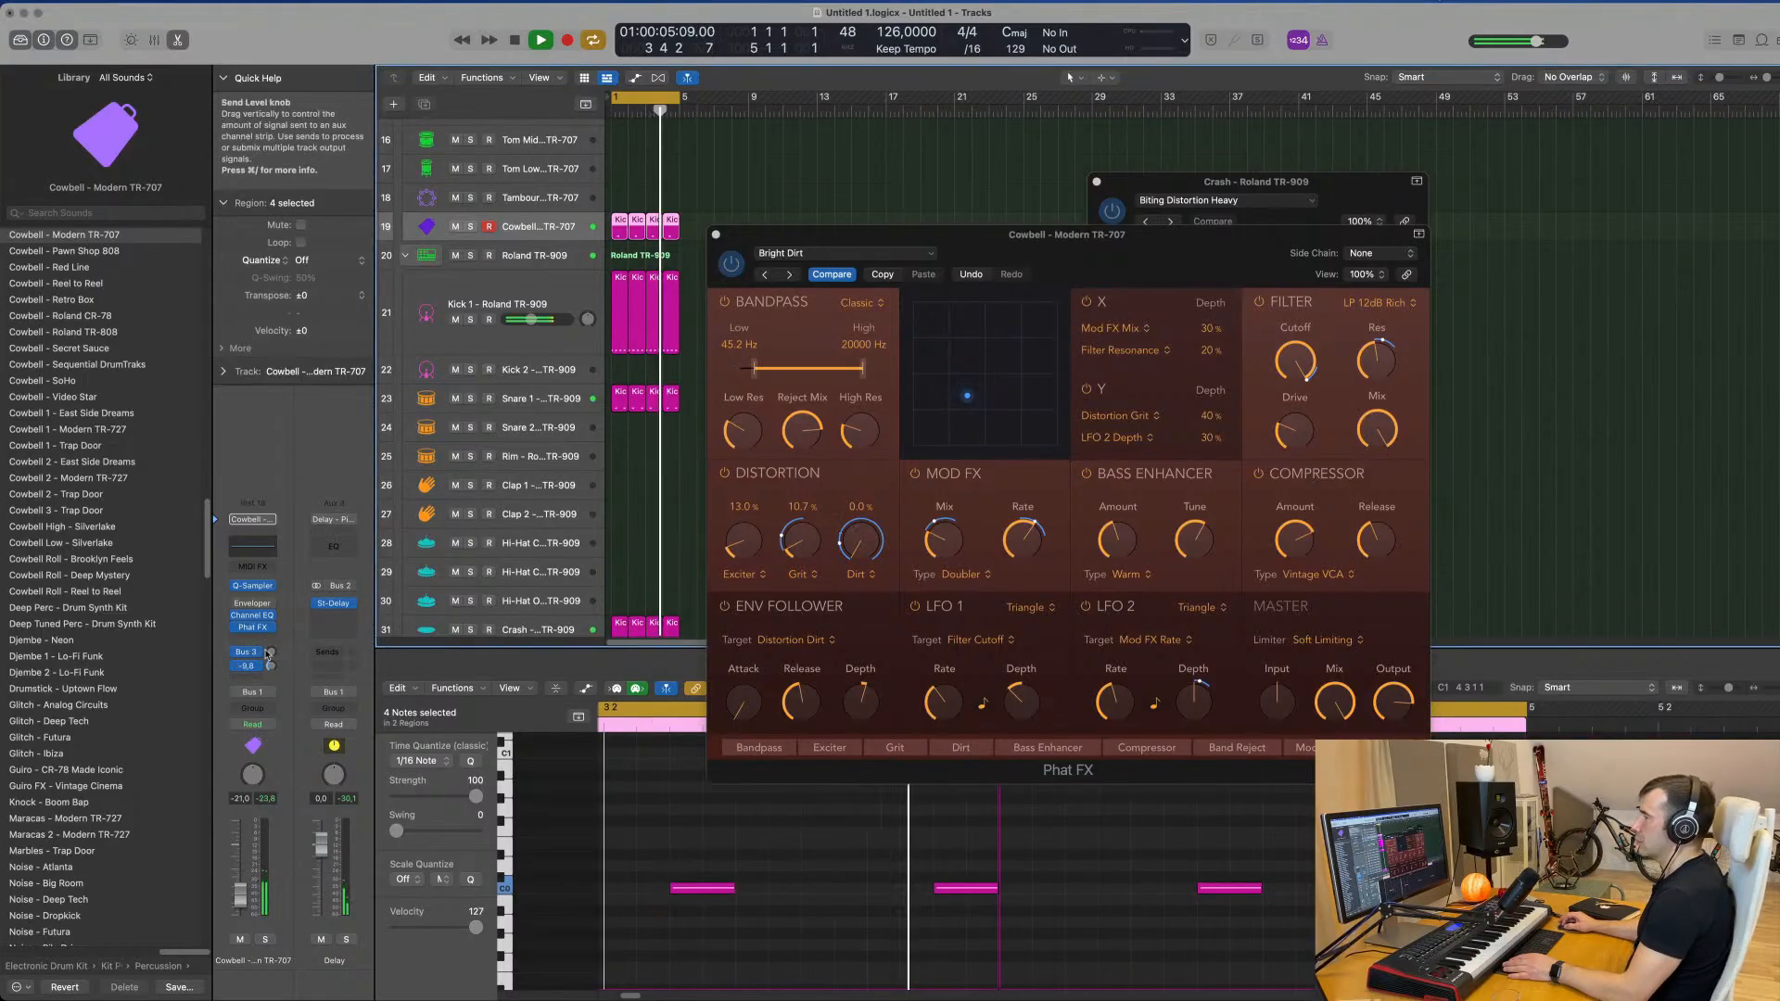
left_click_drag(274, 650, 289, 591)
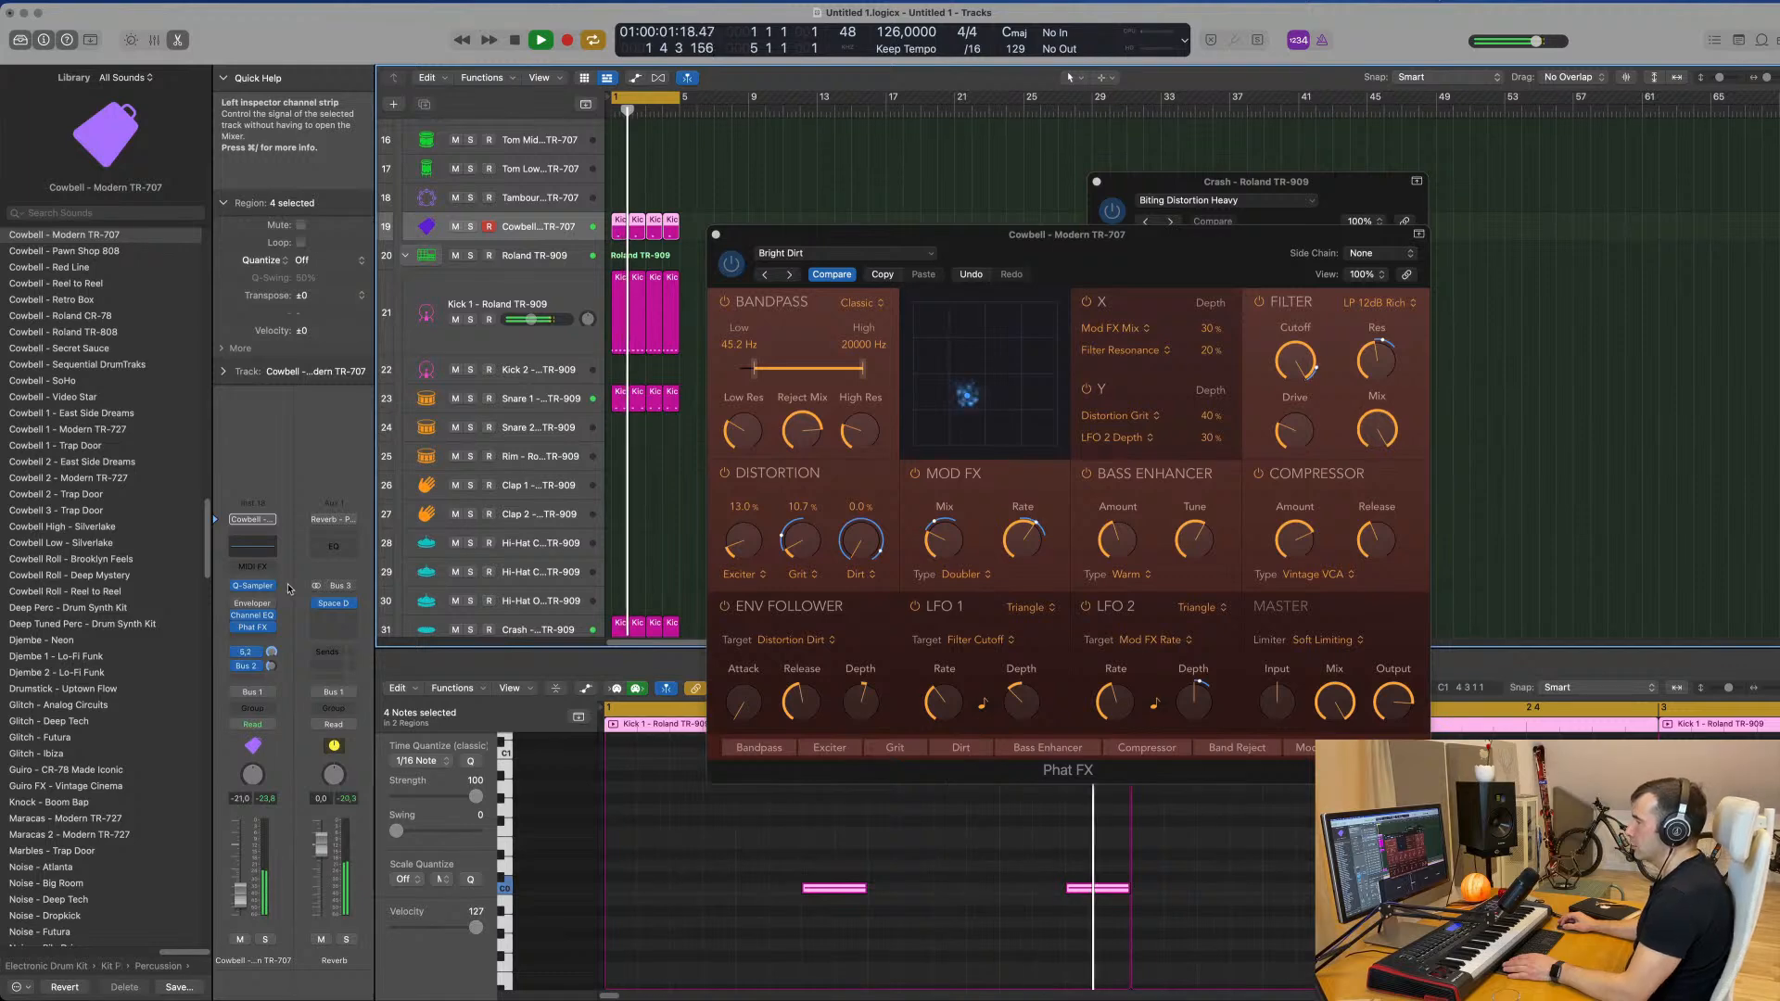
left_click(271, 667)
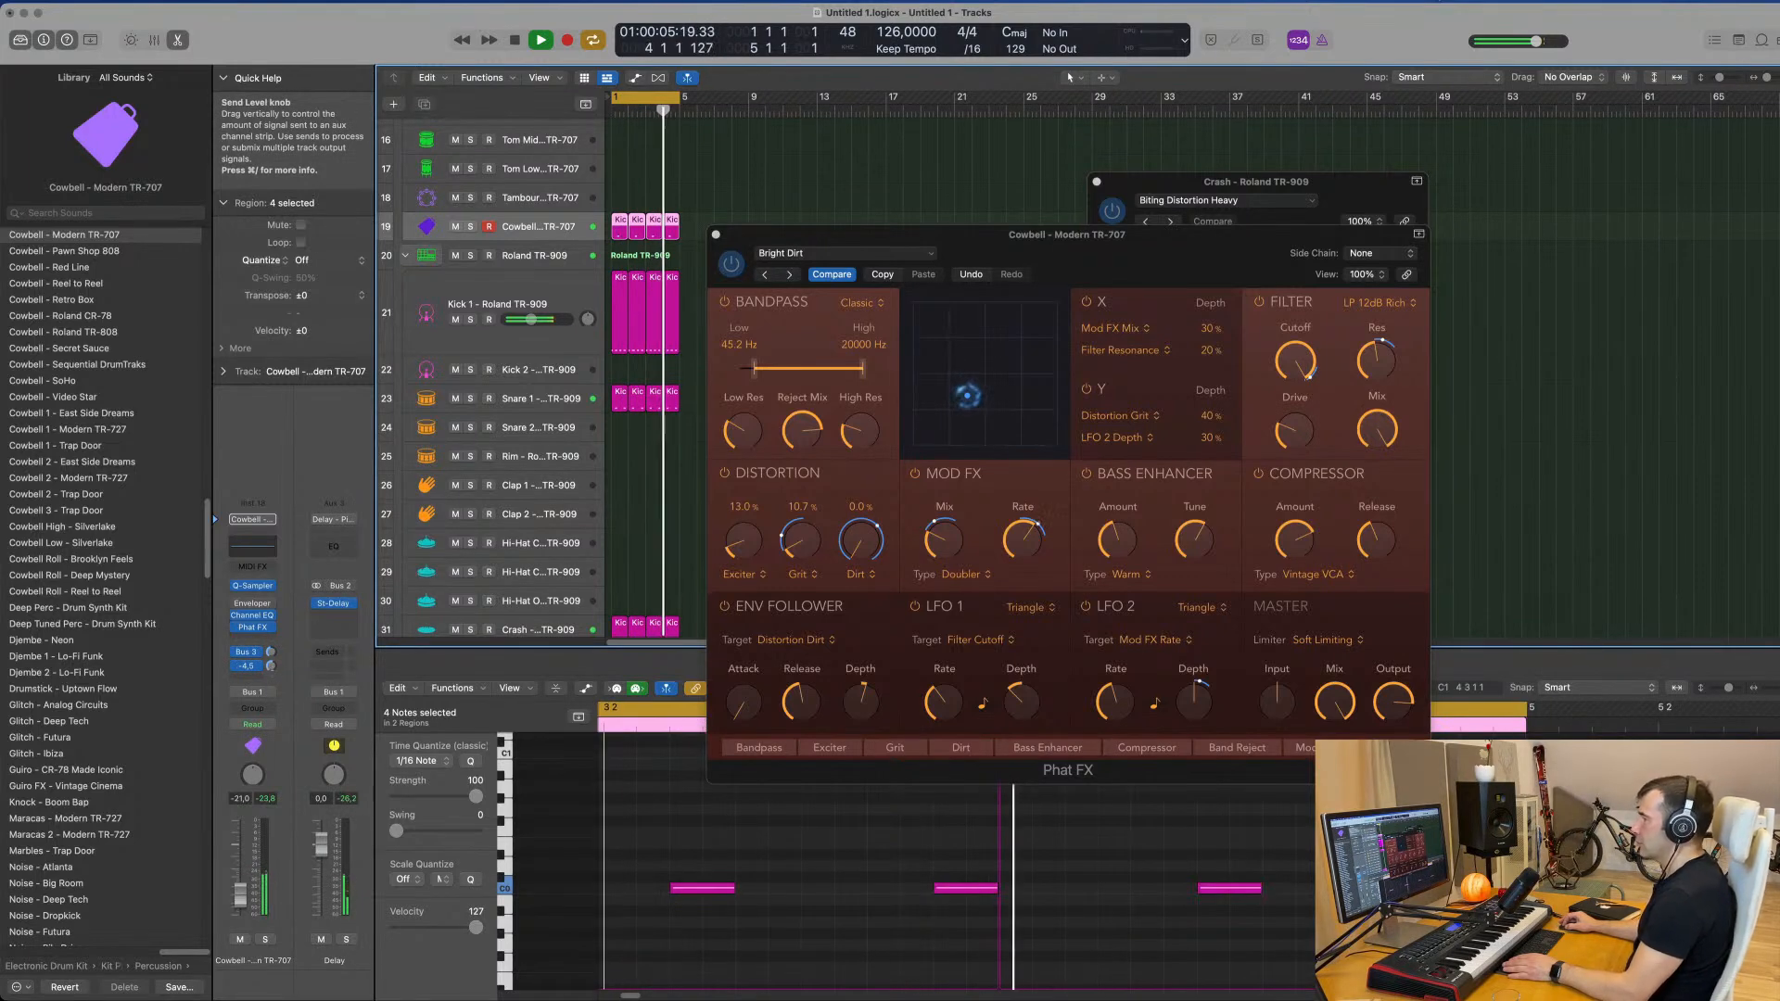
left_click_drag(243, 900, 243, 900)
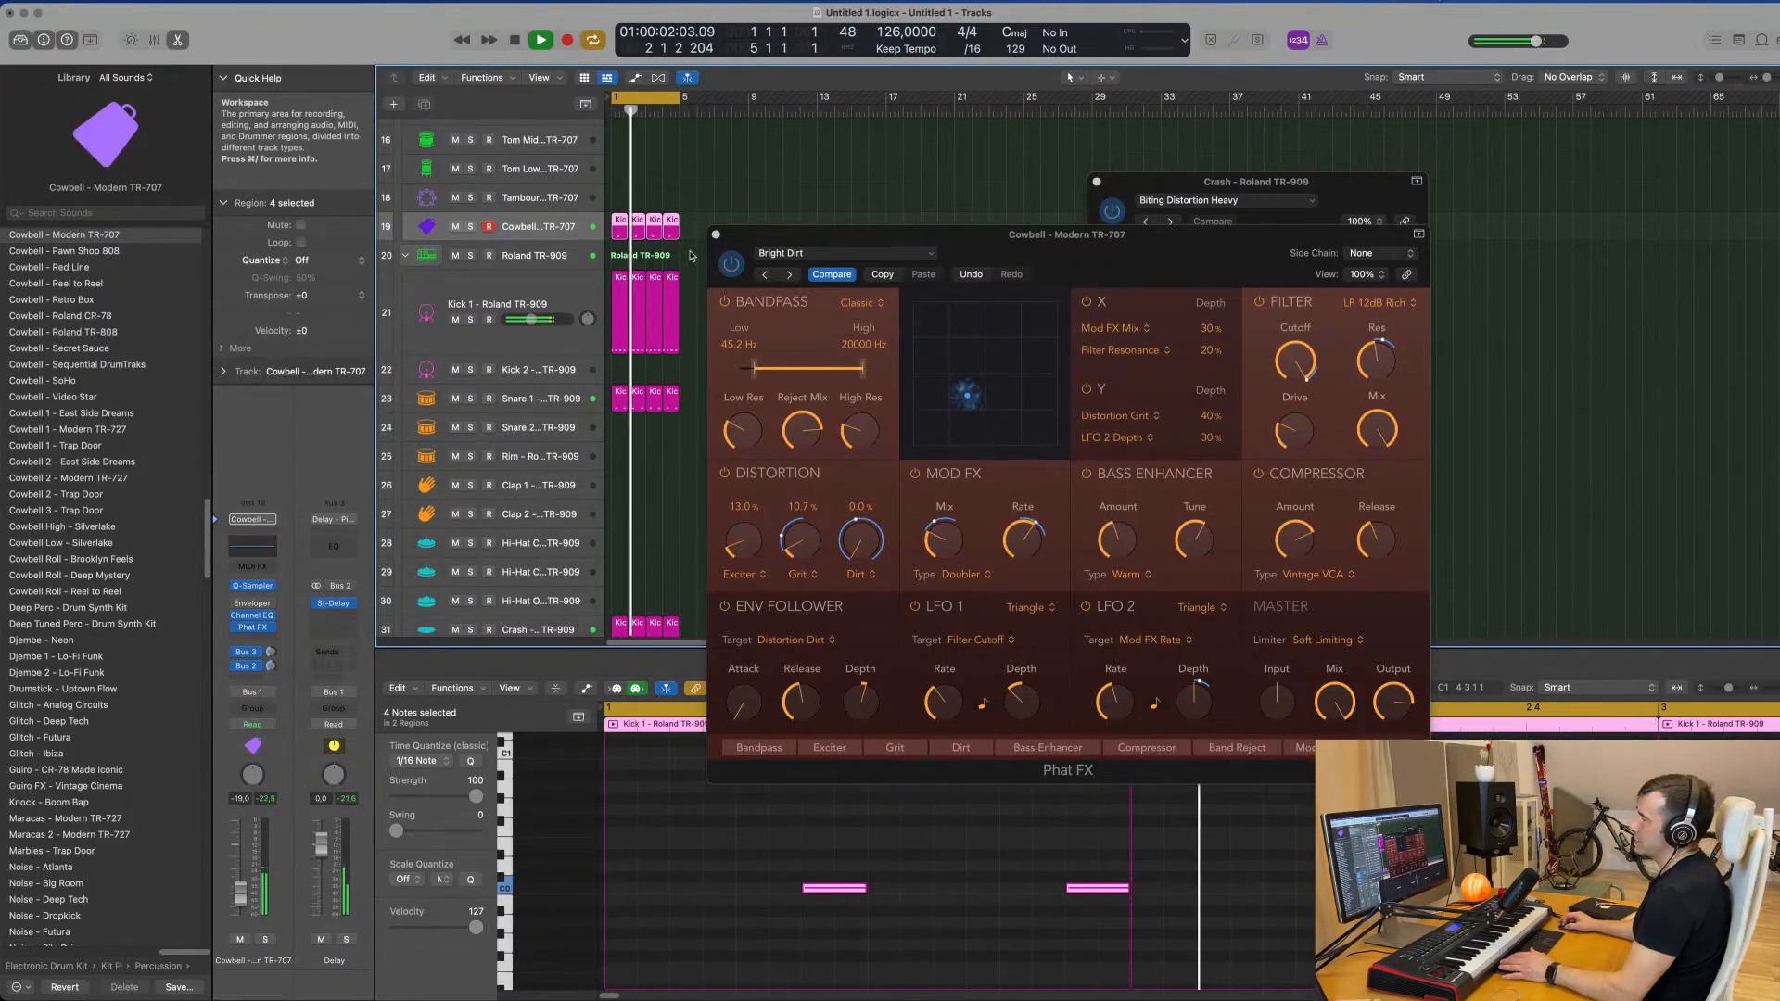
Step: Close the Phat FX window and lower the Cowbell track's volume to about -23 dB
left_click(741, 235)
left_click(716, 235)
scroll(779, 222, "up", 10)
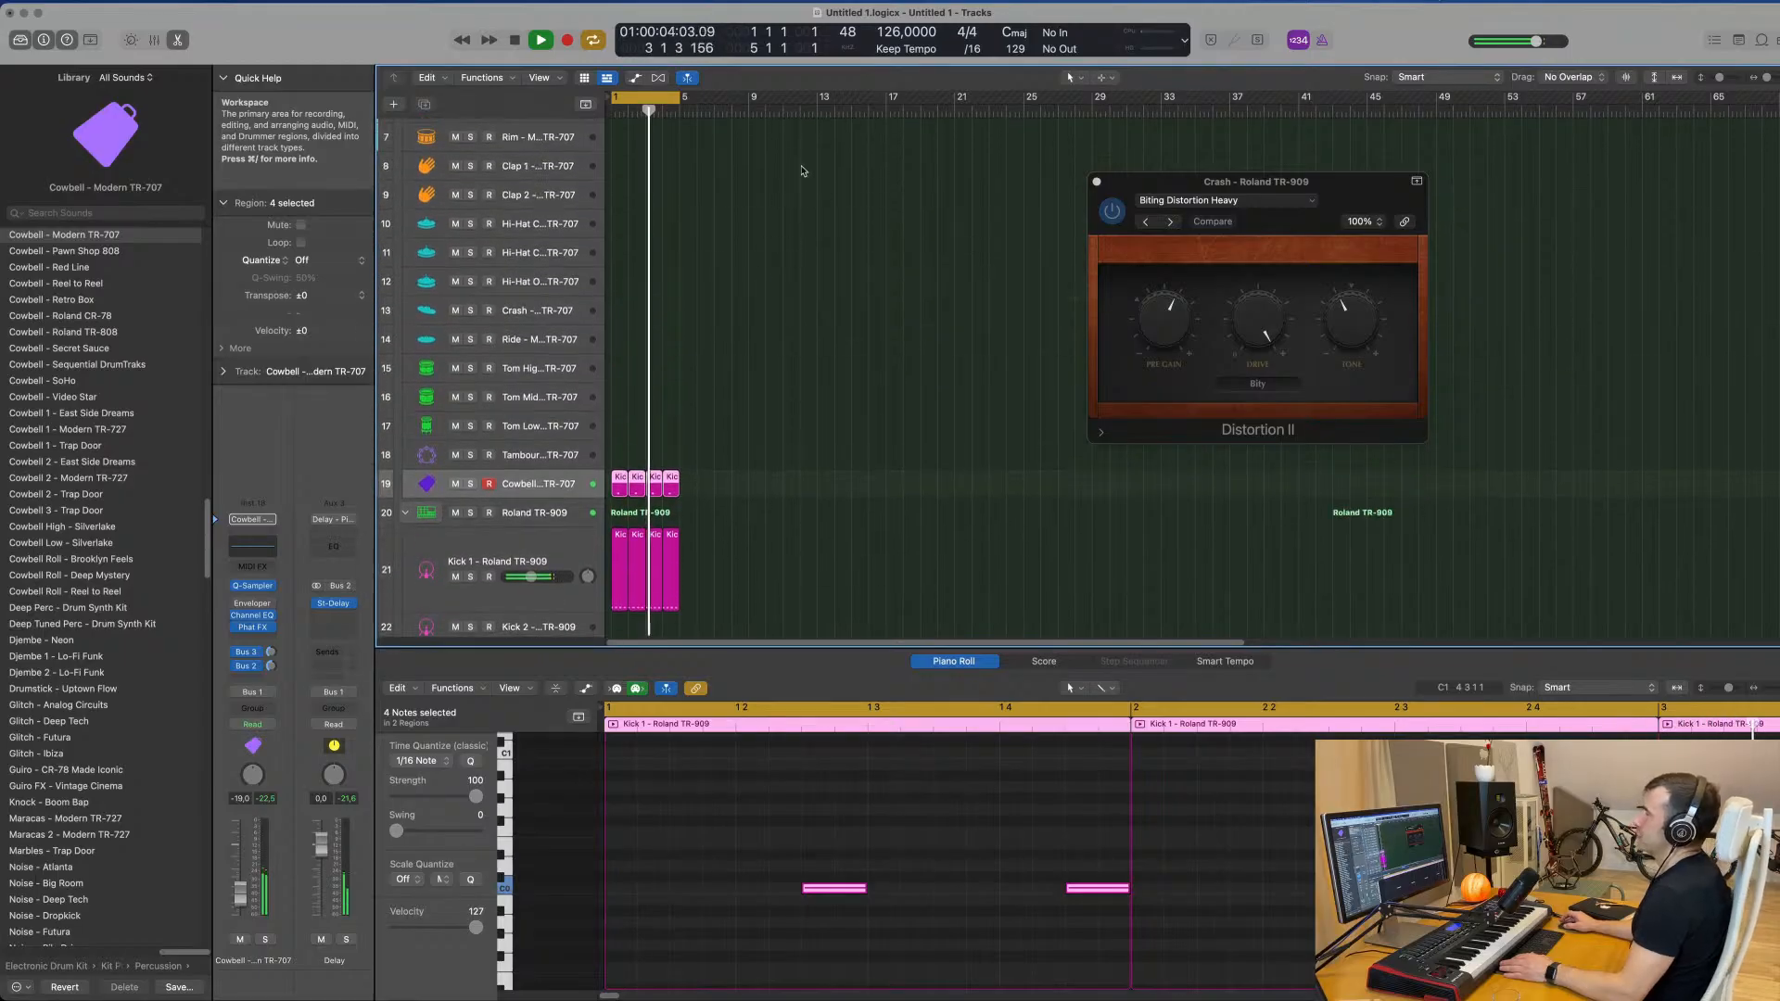
scroll(751, 303, "down", 5)
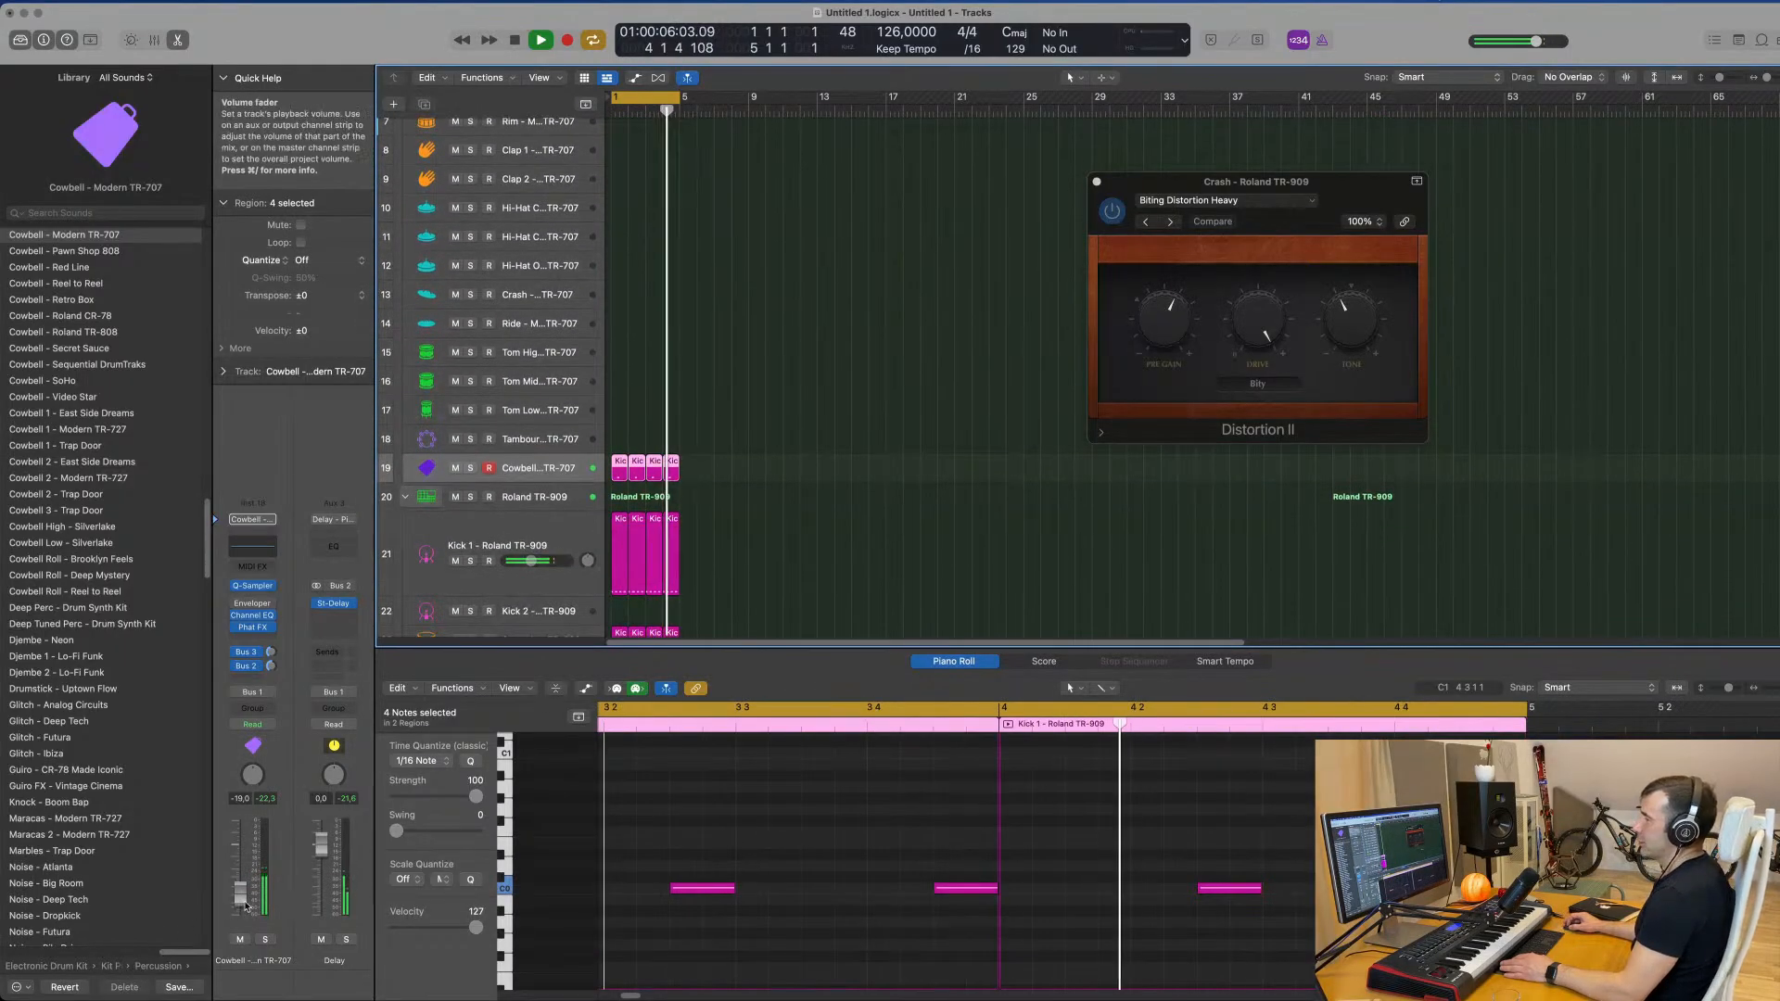
scroll(882, 312, "up", 6)
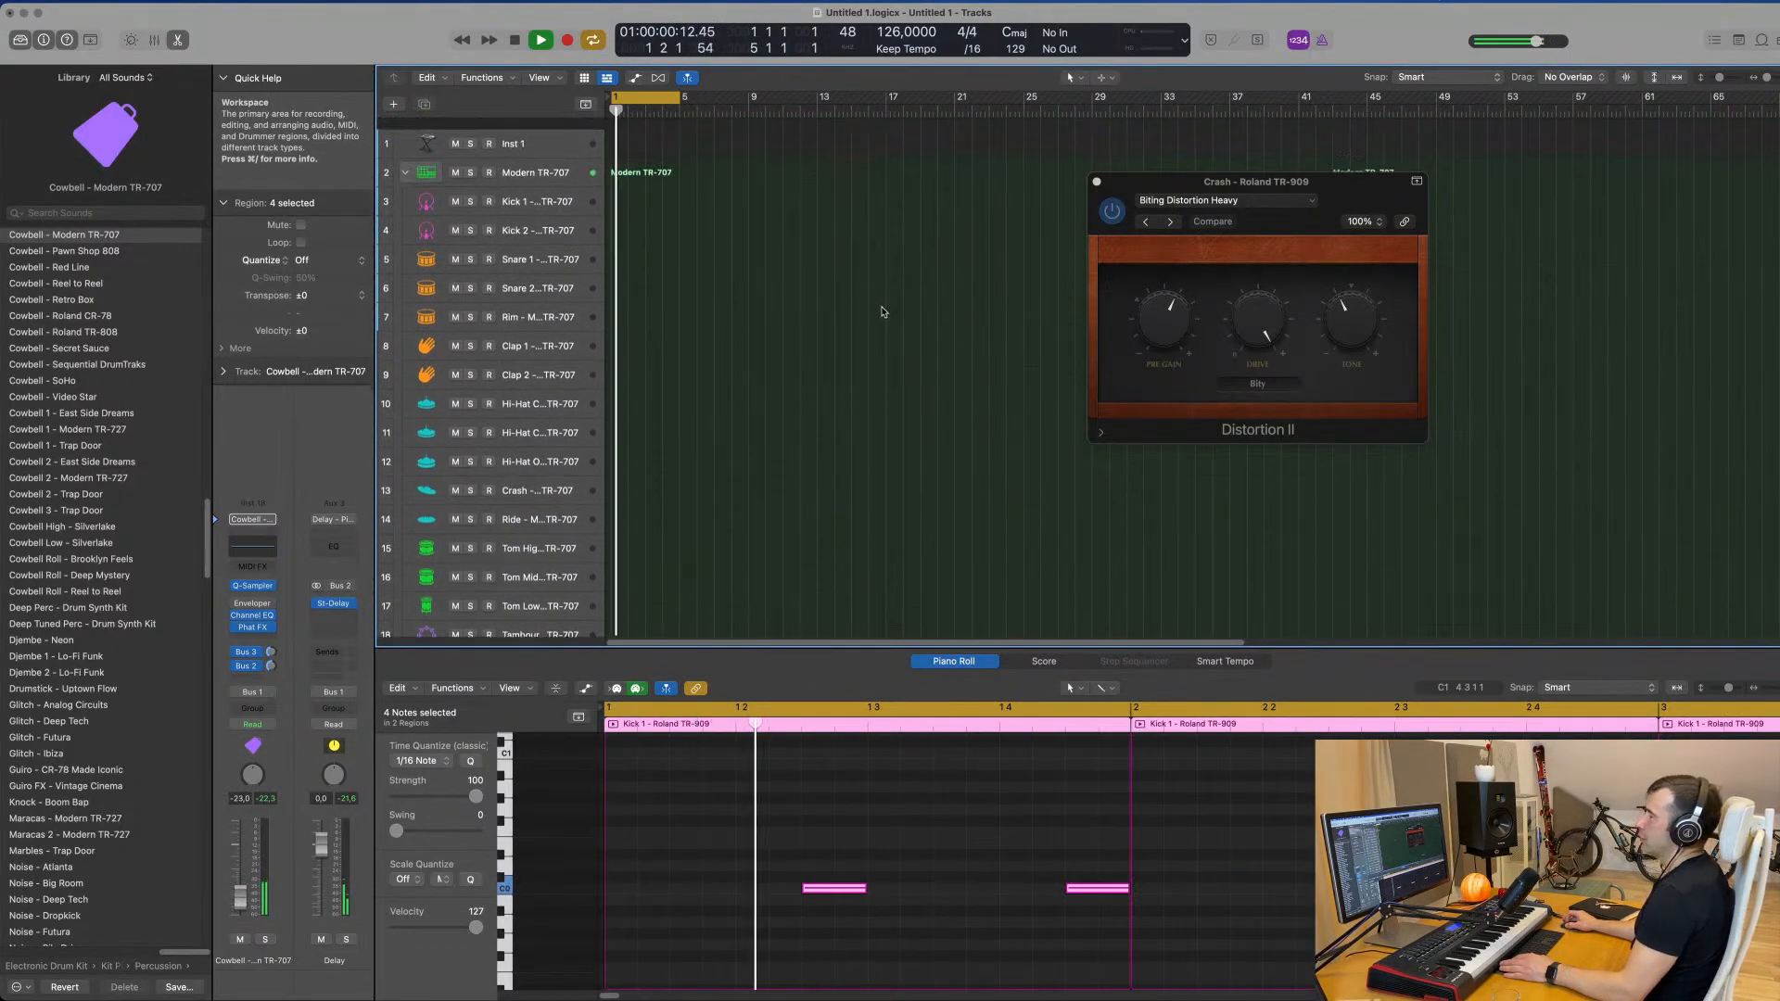
Step: Copy the first Cowbell region to bar 1 of the Inst 1 track and stop playback
scroll(744, 445, "down", 6)
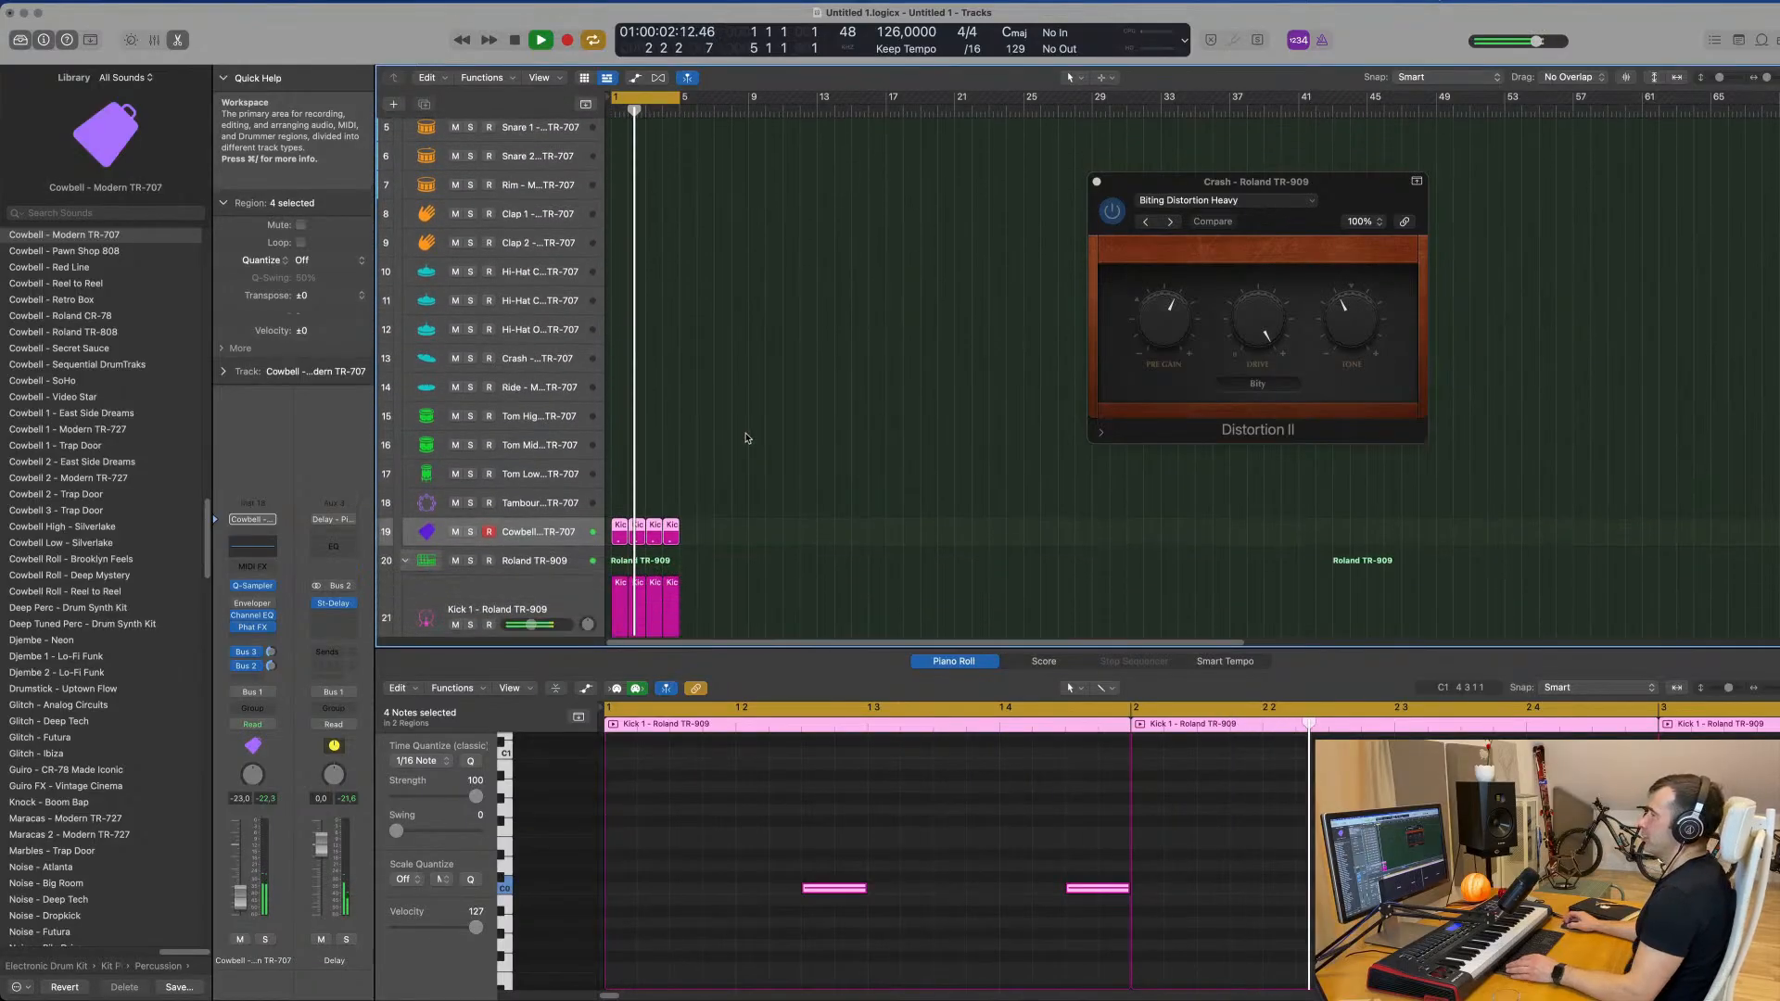
left_click(685, 450)
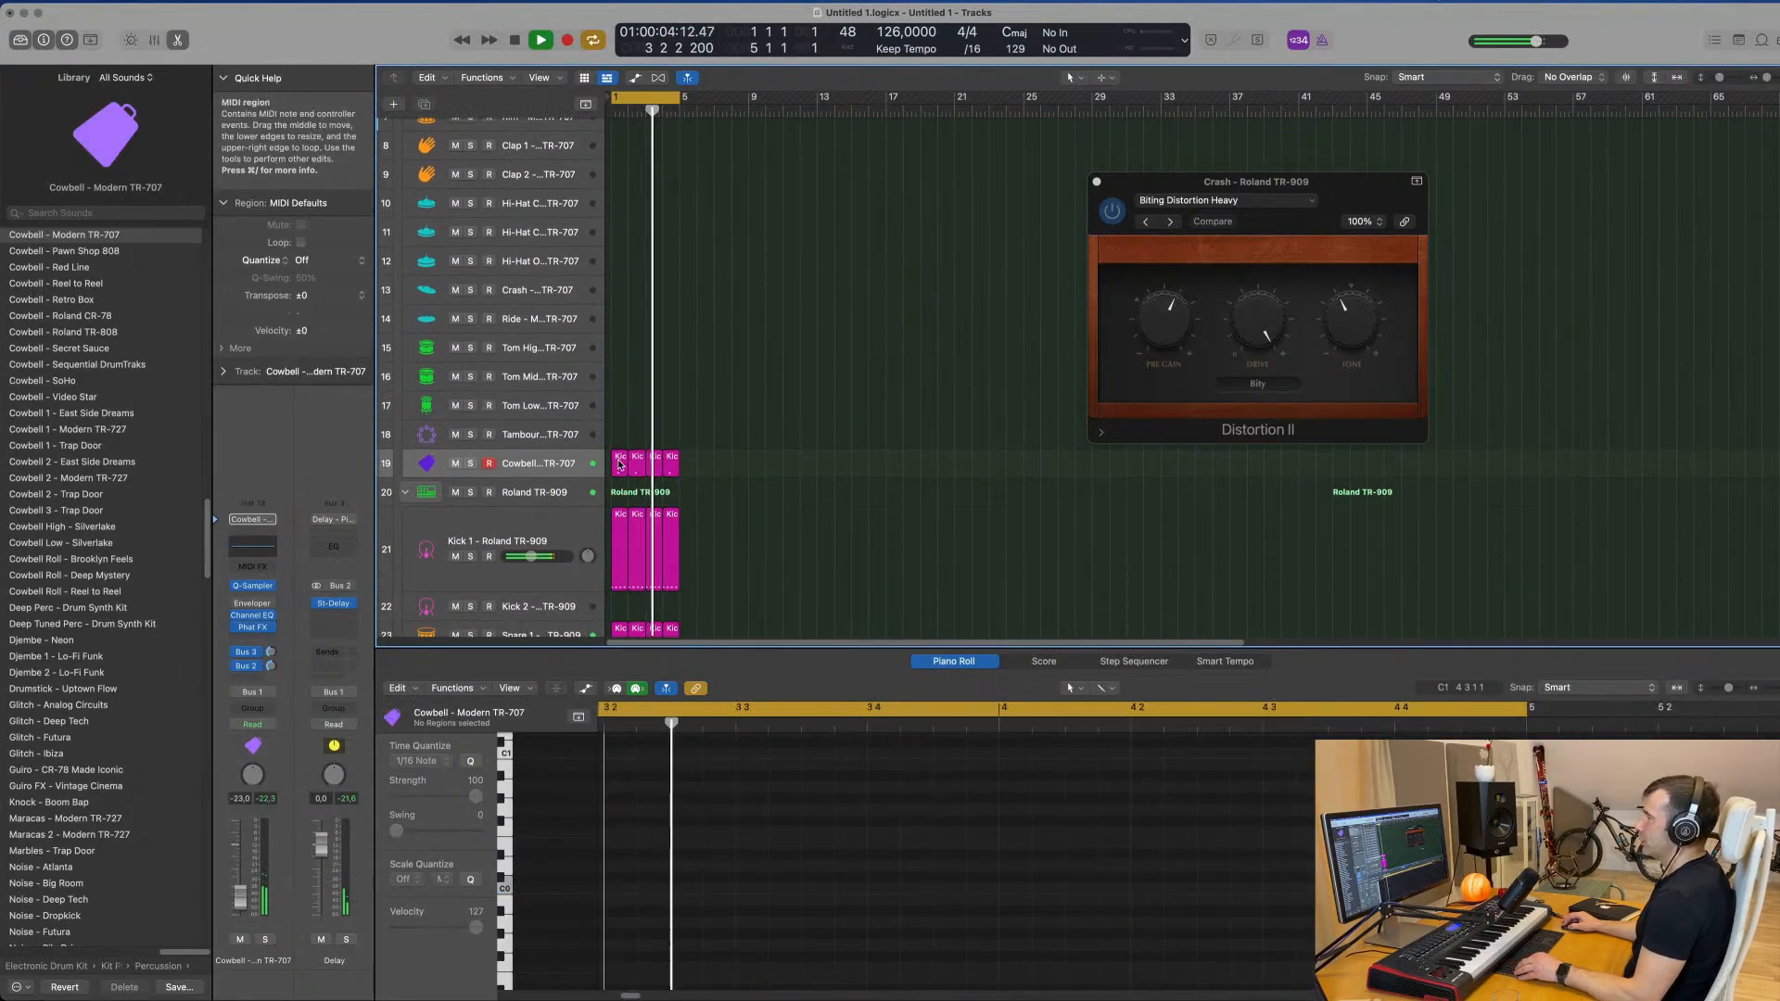
scroll(630, 454, "up", 5)
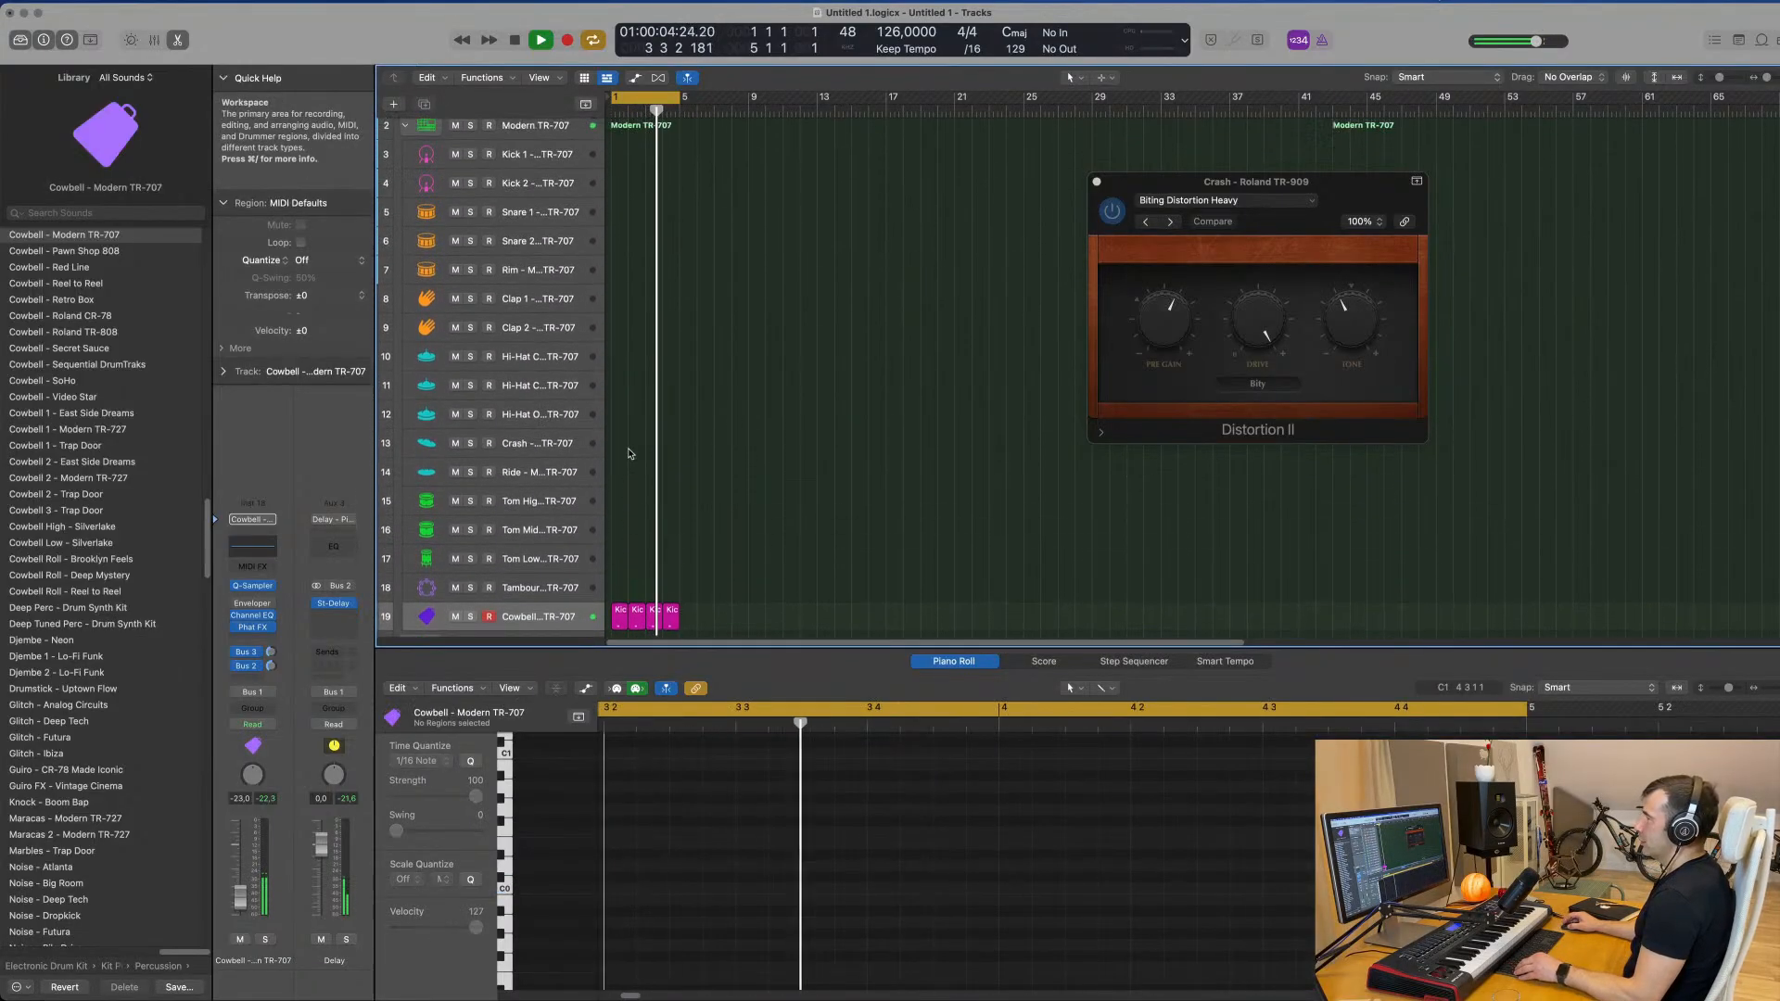
left_click(619, 627)
left_click_drag(620, 631, 621, 137)
key("space")
Step: Move both notes of the copied region one beat earlier and play the loop with the Inst 1 track selected
left_click_drag(658, 839, 968, 938)
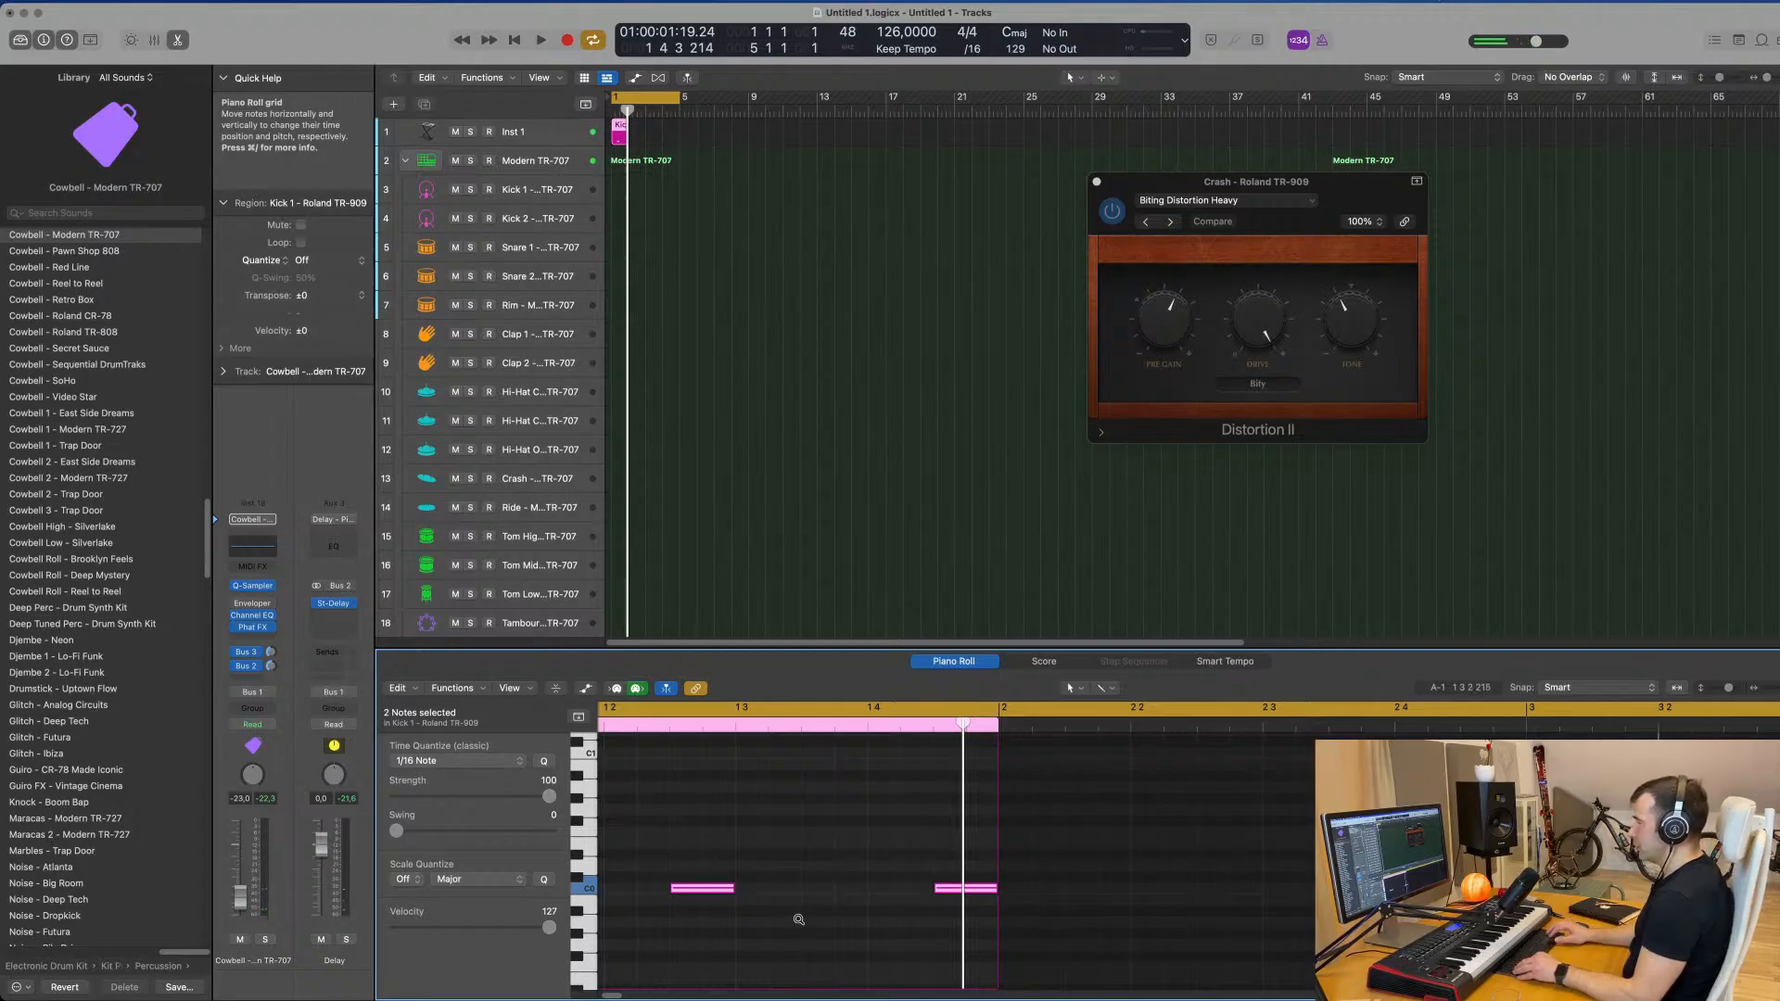
scroll(798, 919, "down", 4)
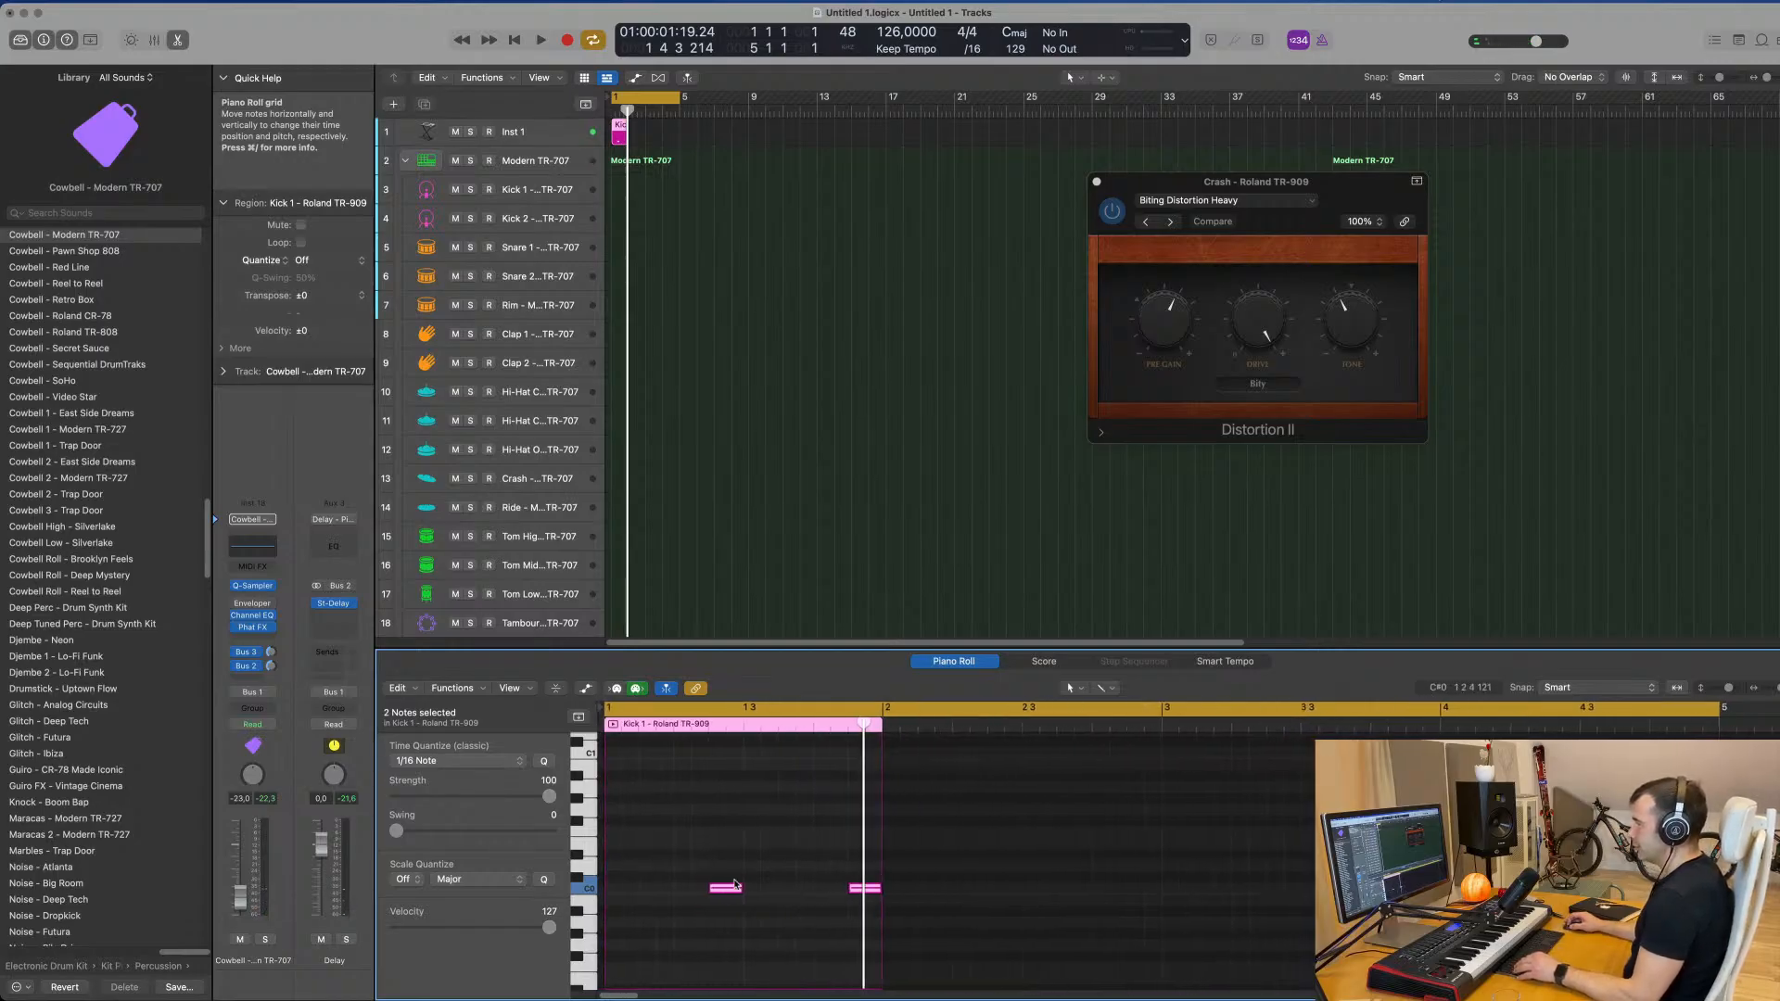
left_click_drag(730, 893, 663, 894)
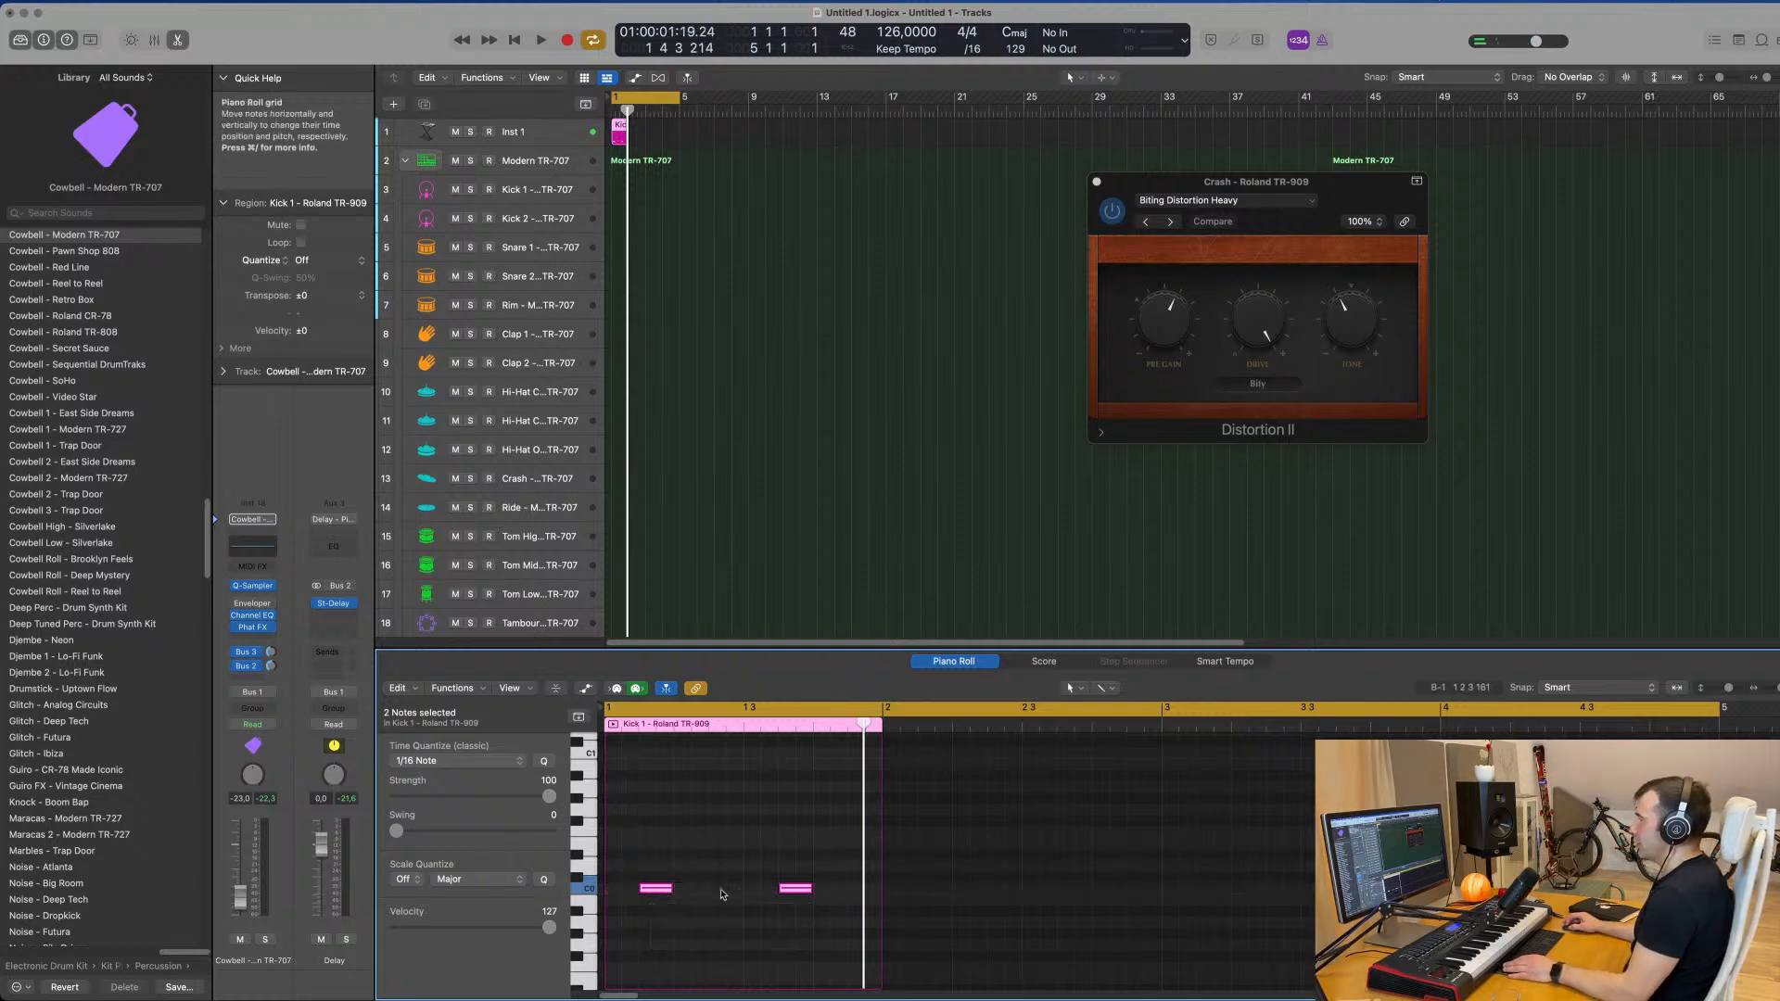
left_click(549, 128)
scroll(691, 318, "down", 5)
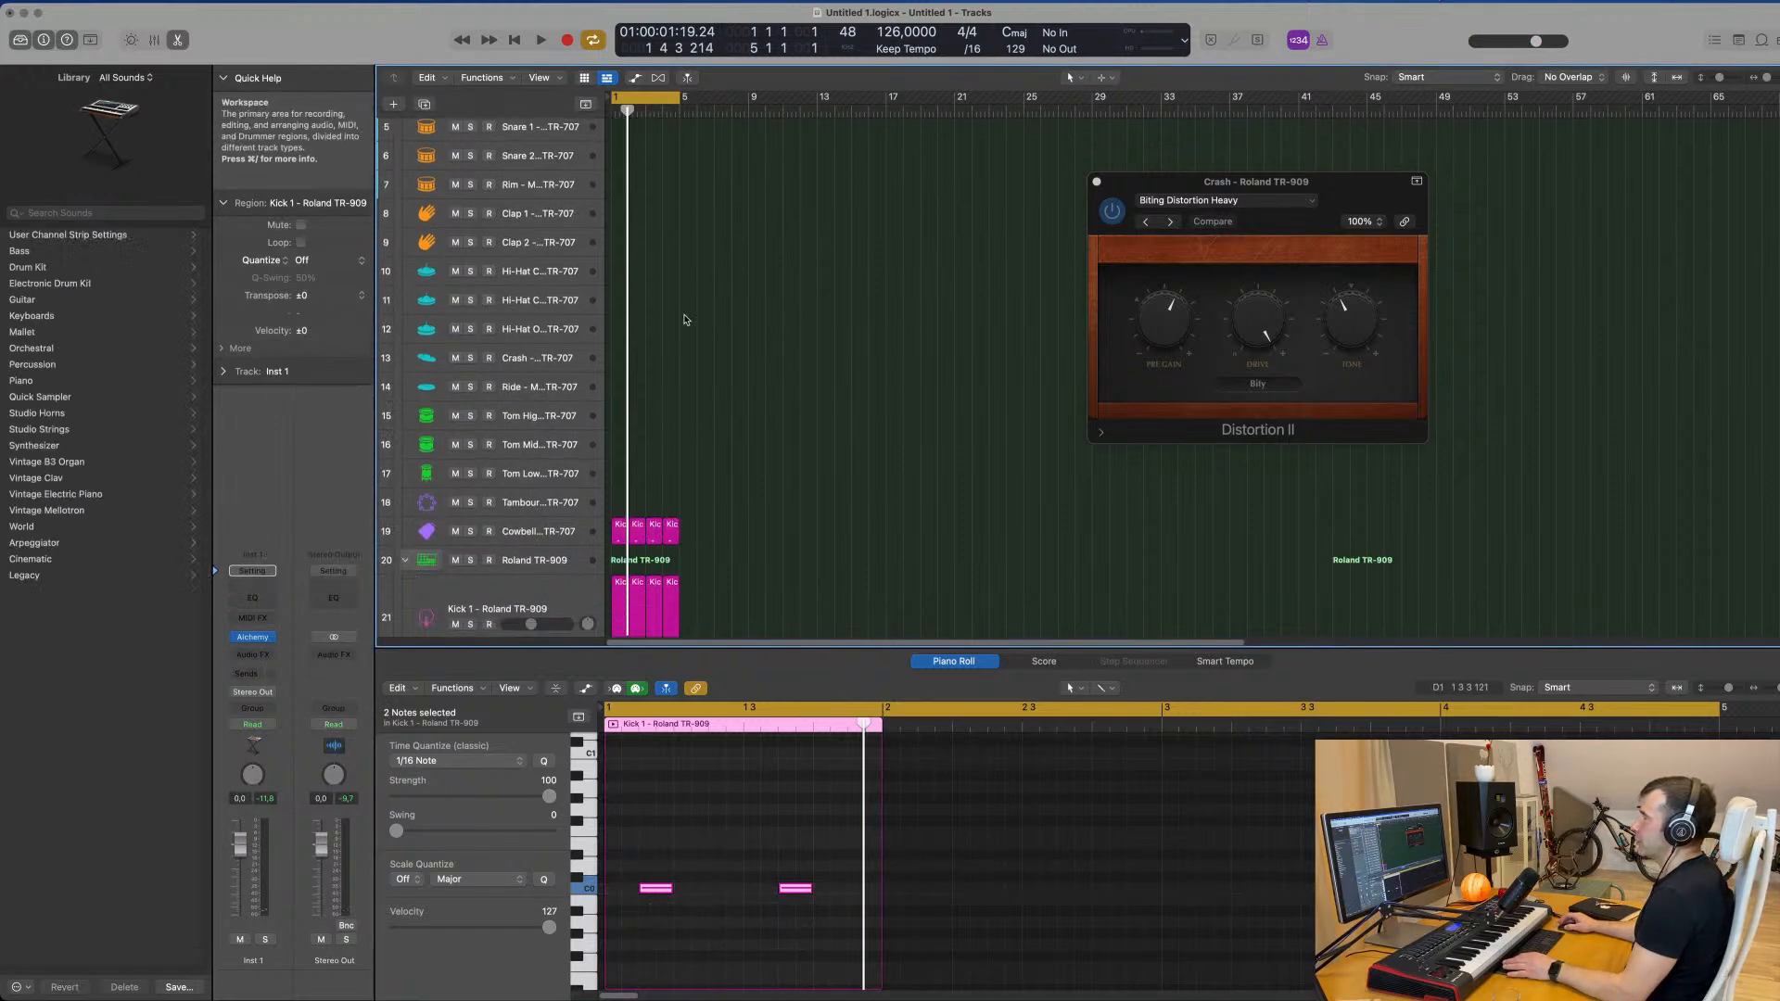
scroll(733, 311, "up", 5)
key("space")
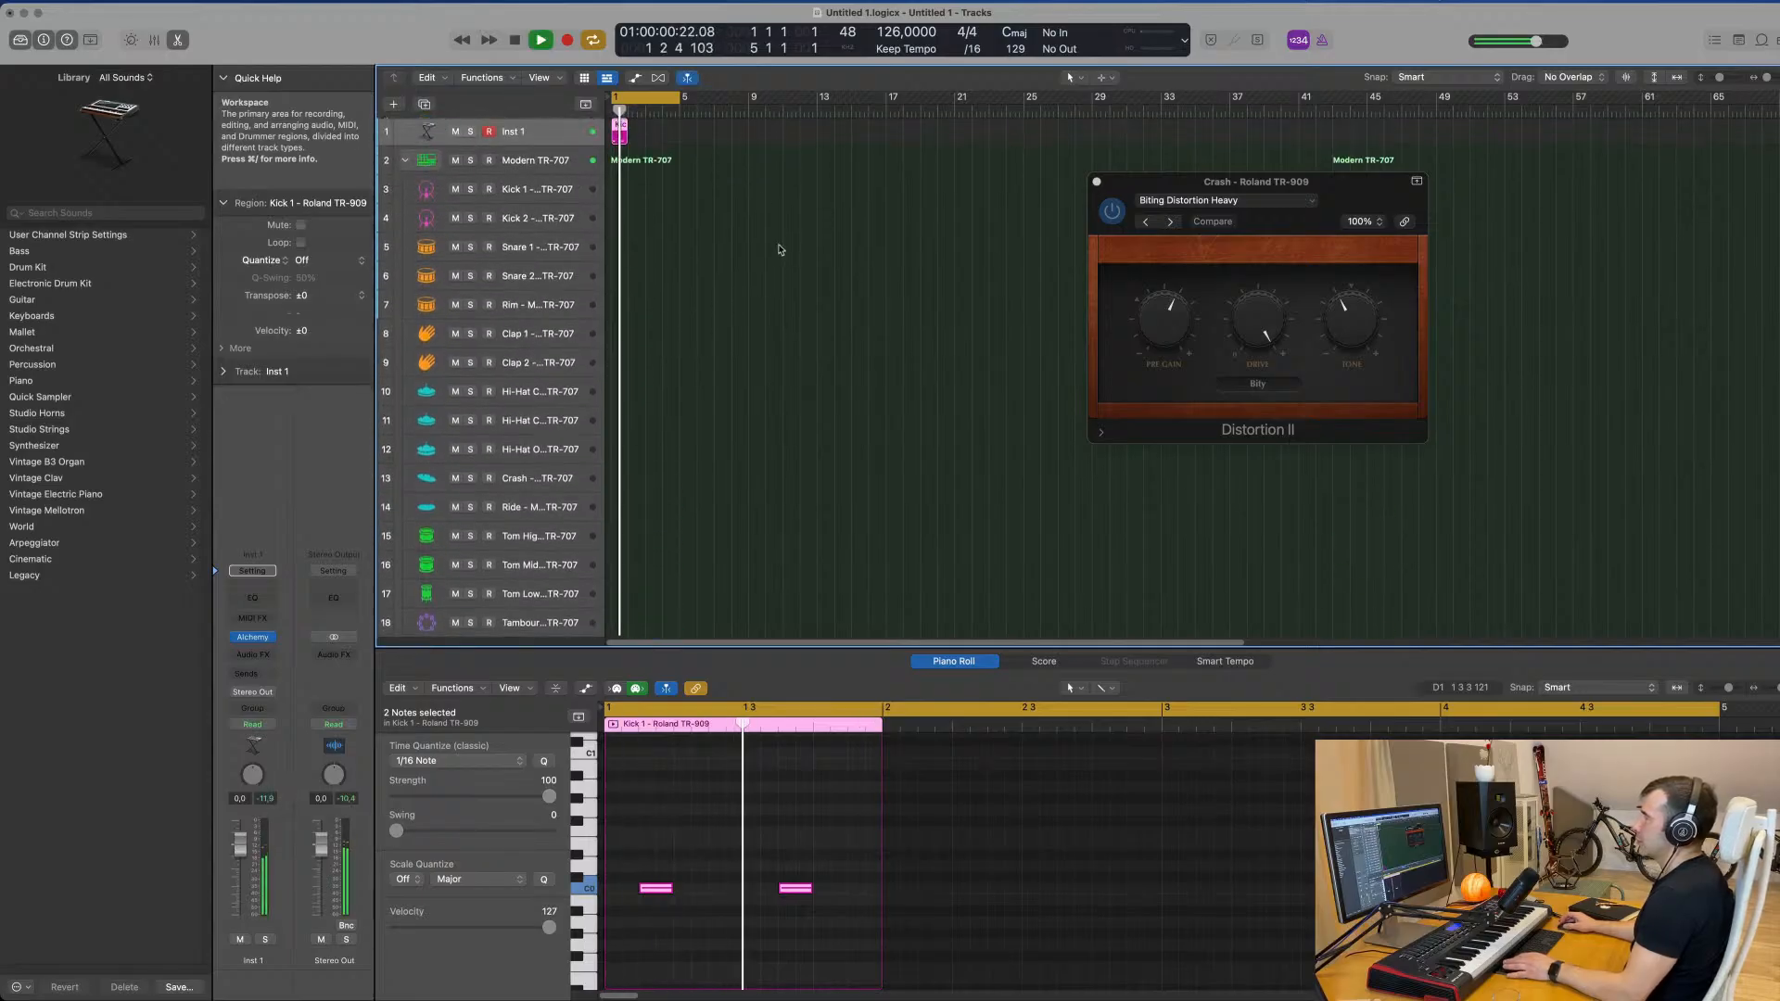
Step: Lower the Inst 1 track's volume to about -19 dB while replaying the loop
key("Return")
left_click_drag(240, 845, 240, 918)
key("space")
key("space")
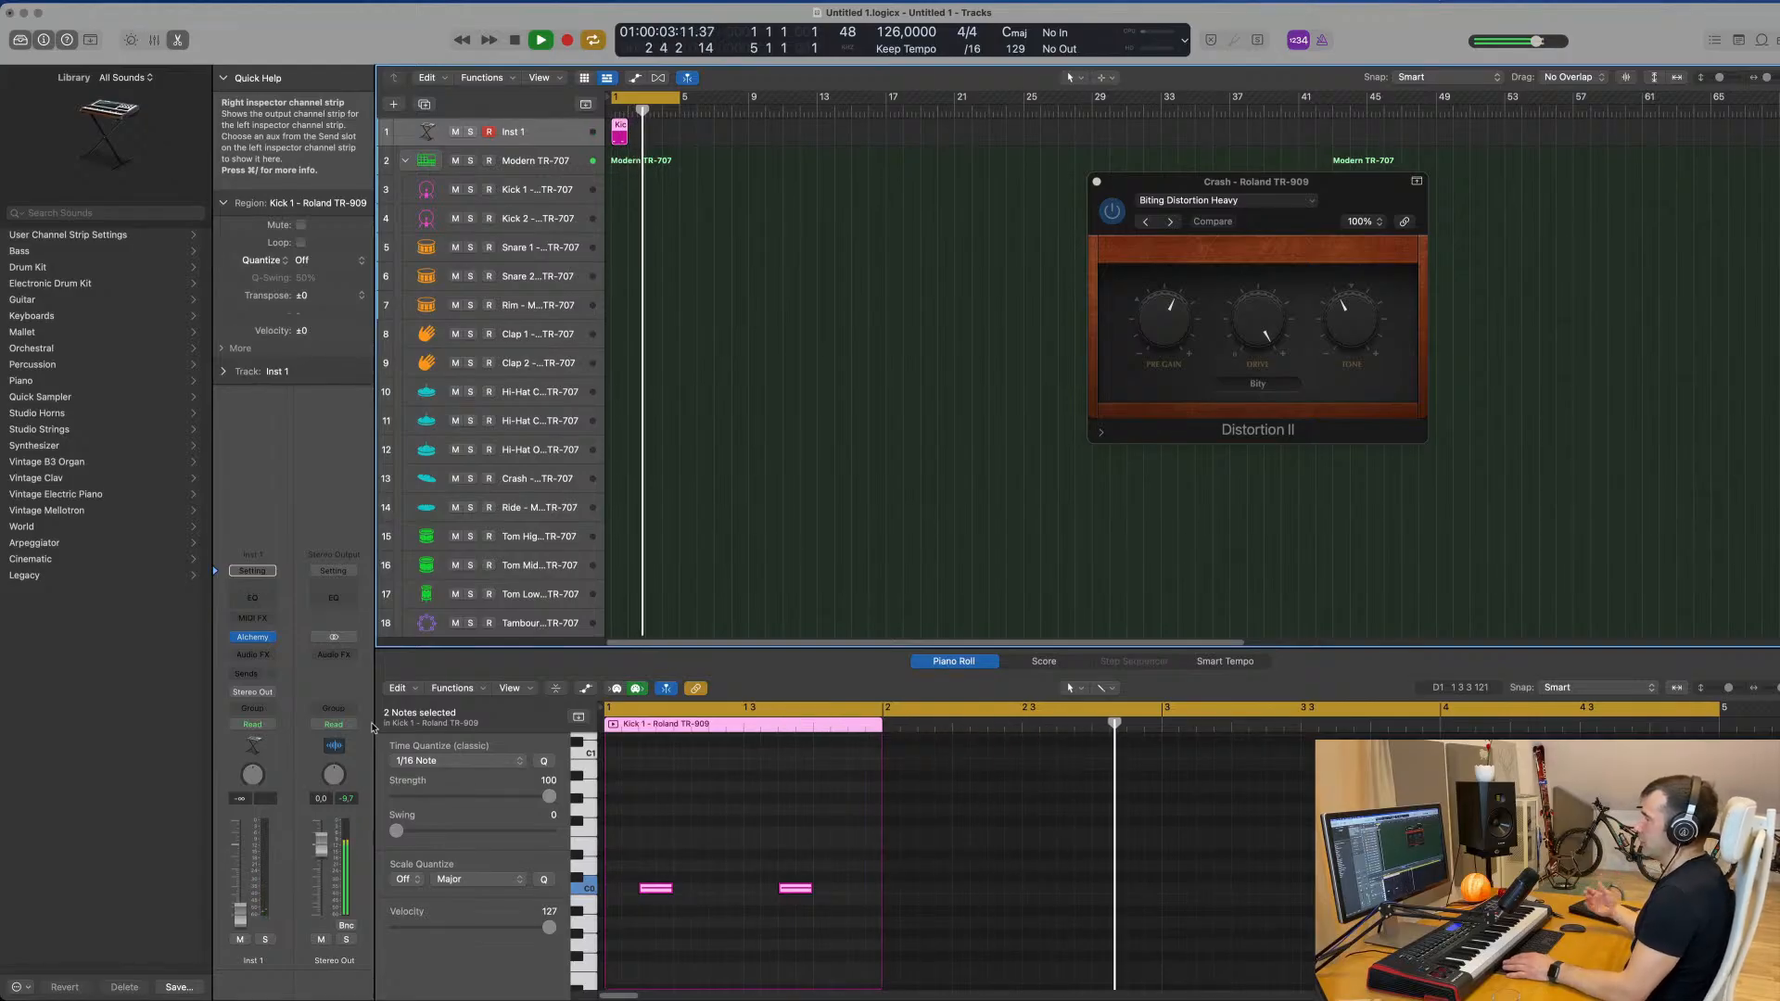
key("space")
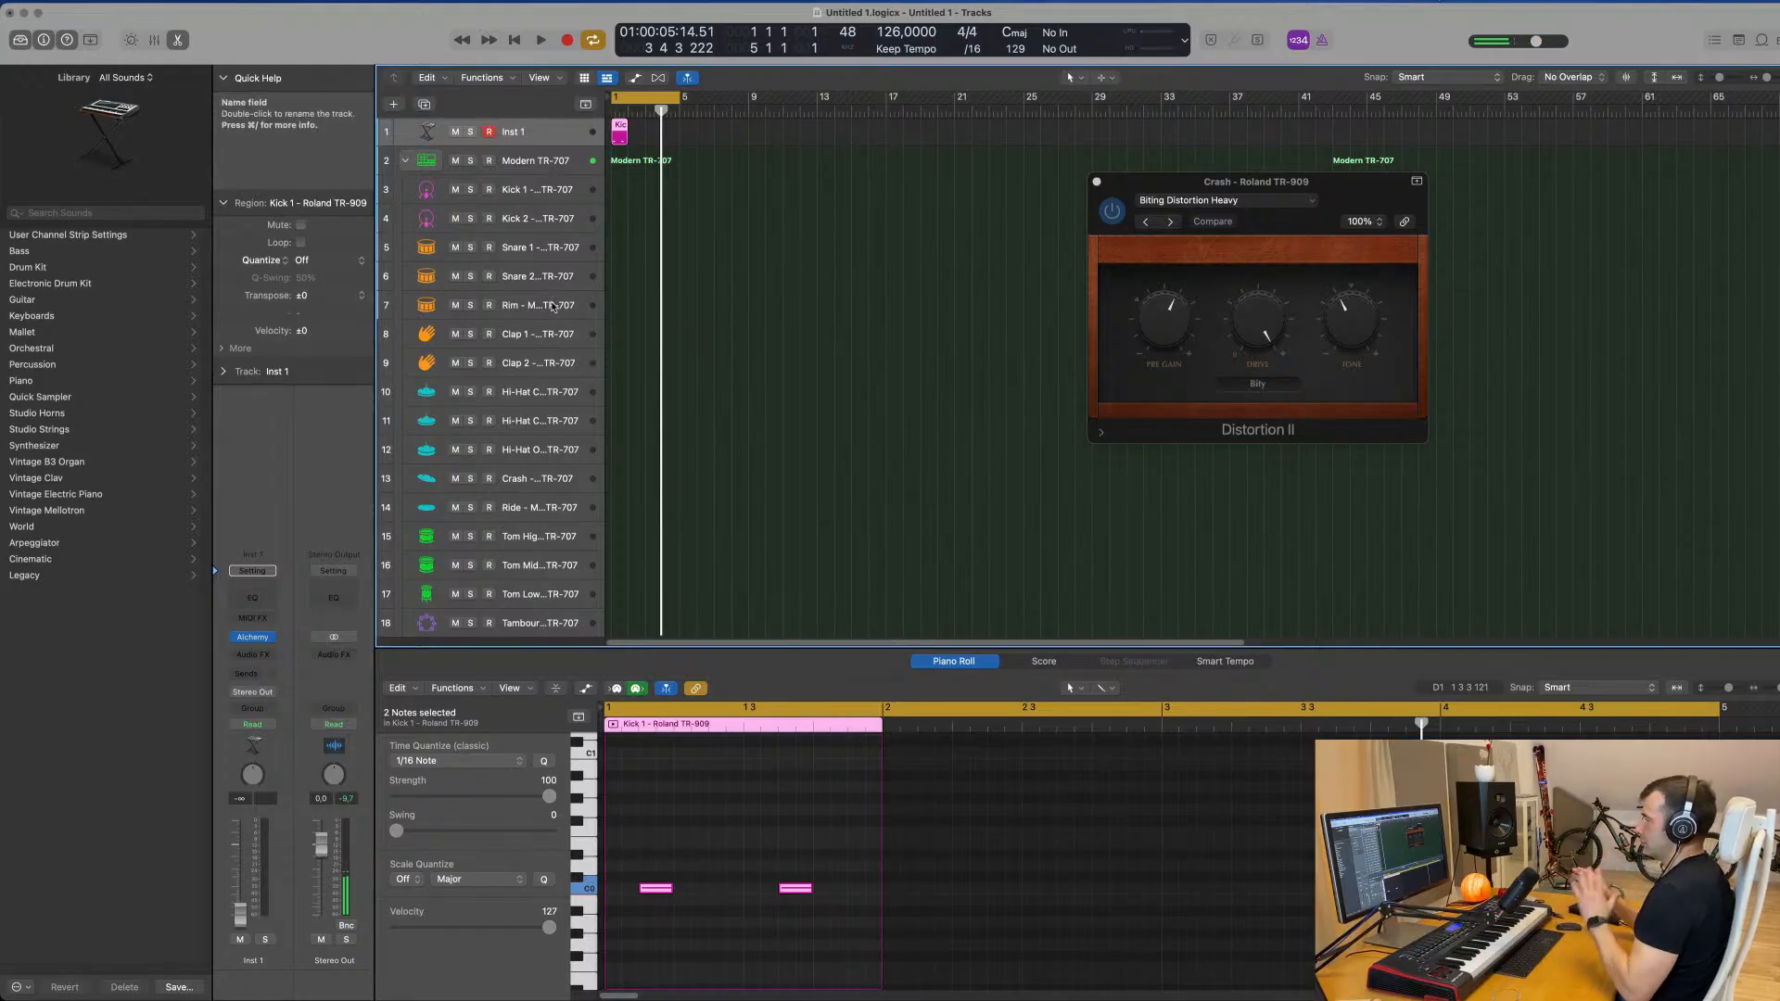
key("space")
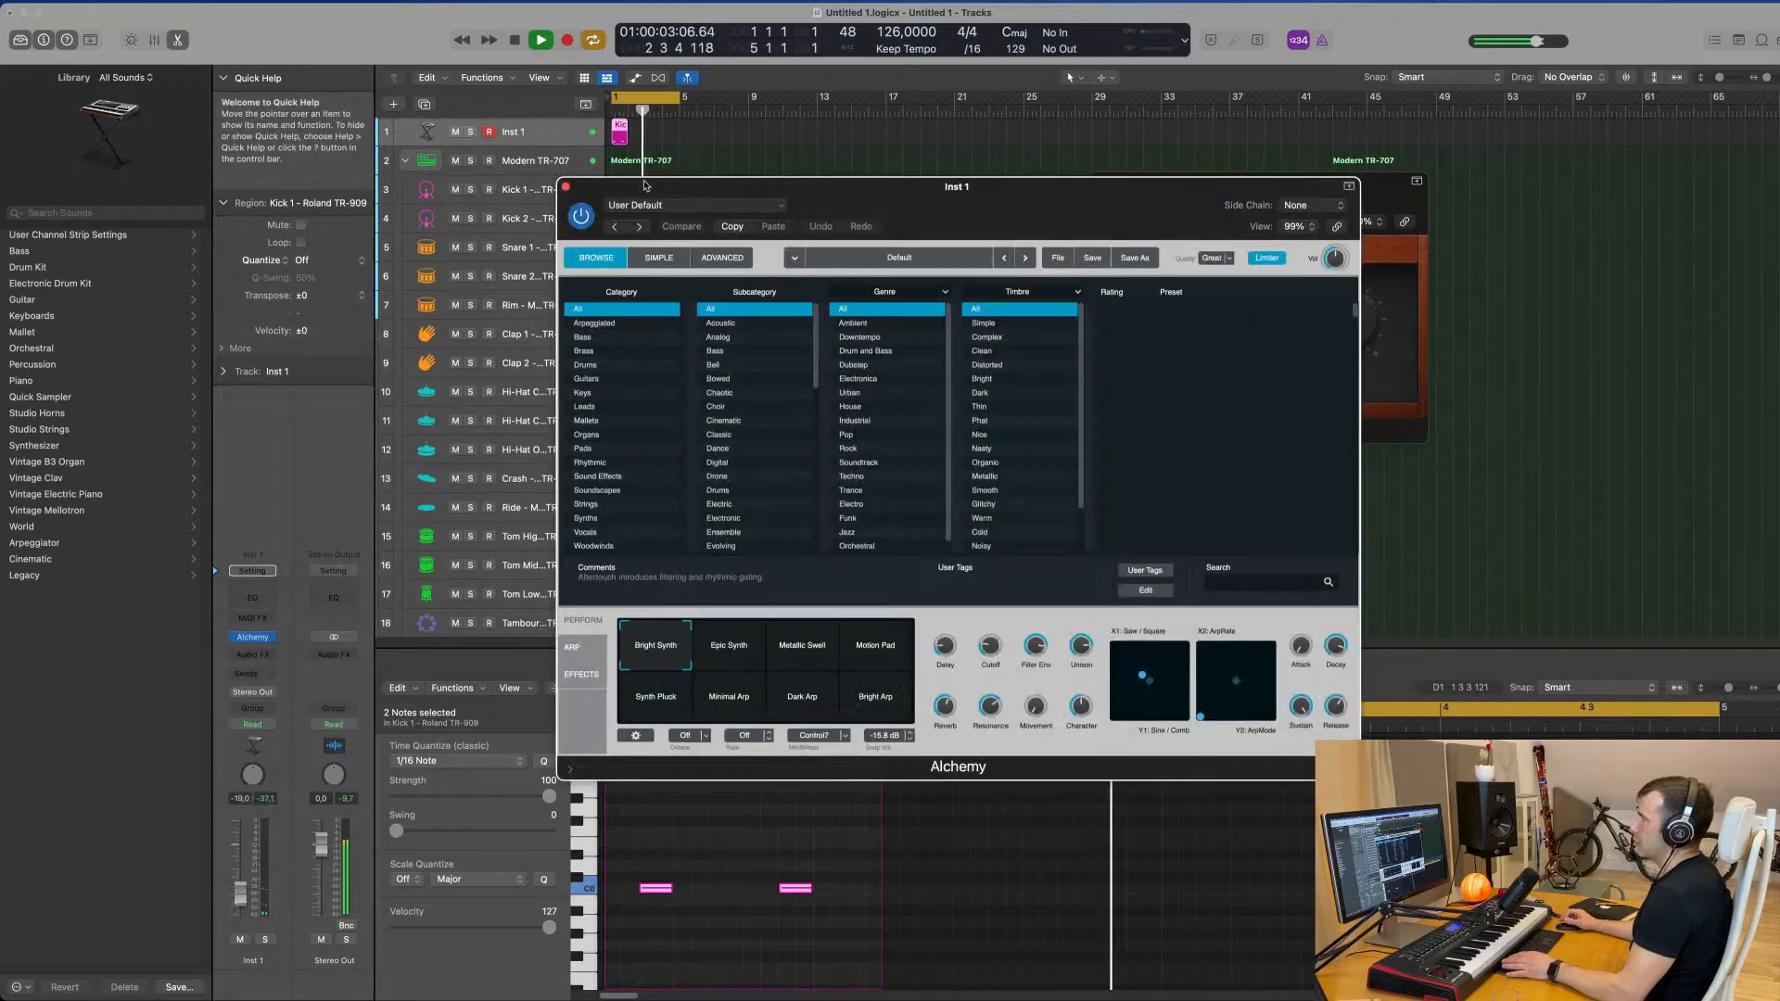
Step: Search Alchemy's Bass presets for "acid", load Acid Etched Bass on Inst 1, and move the plug-in window aside
left_click(248, 638)
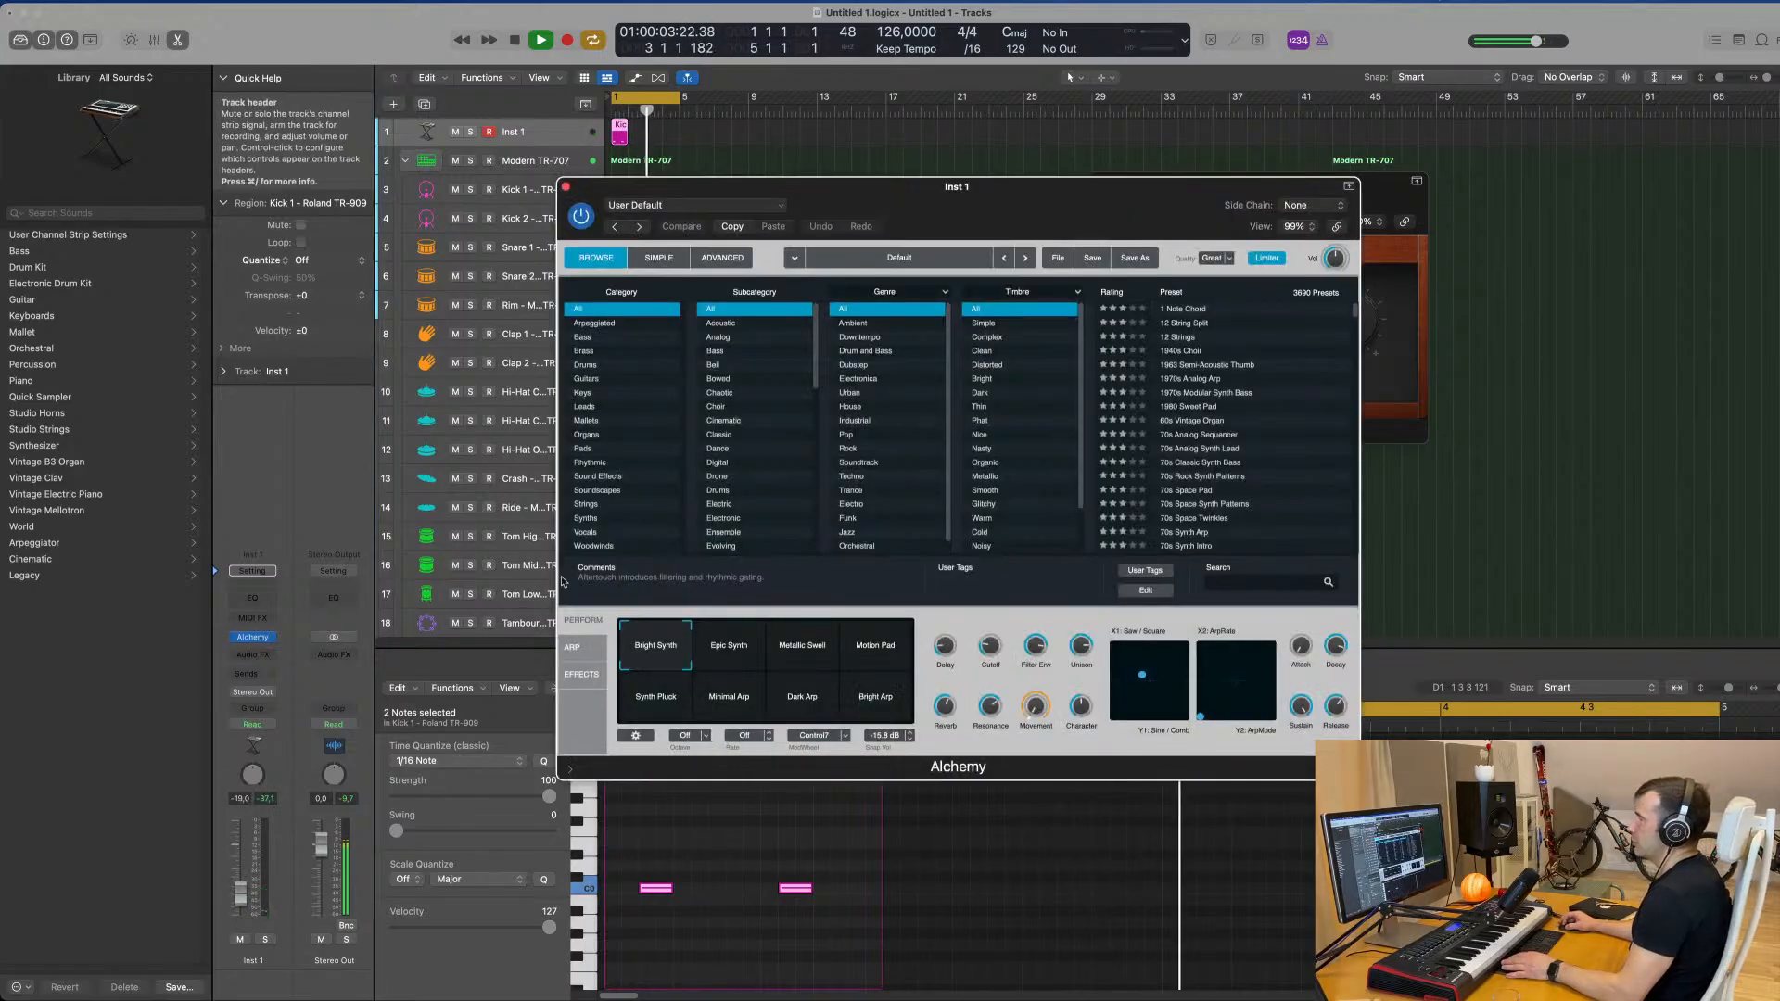
left_click(593, 338)
type("acid")
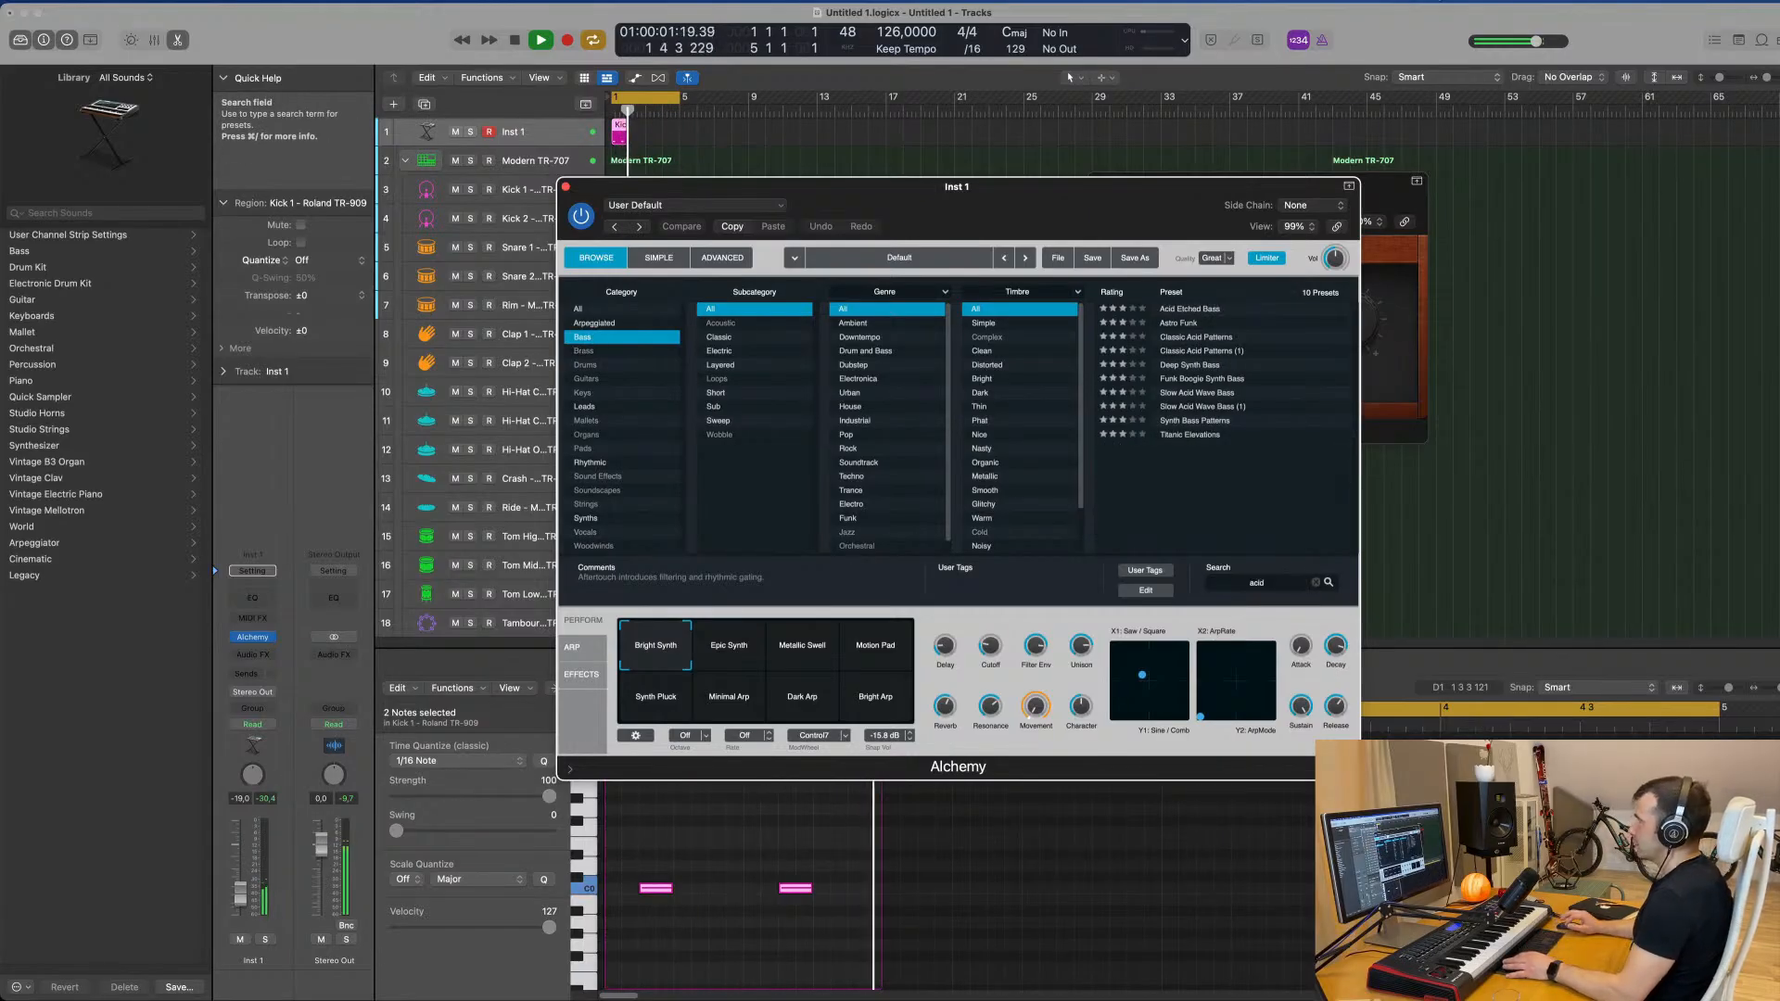
left_click(1222, 311)
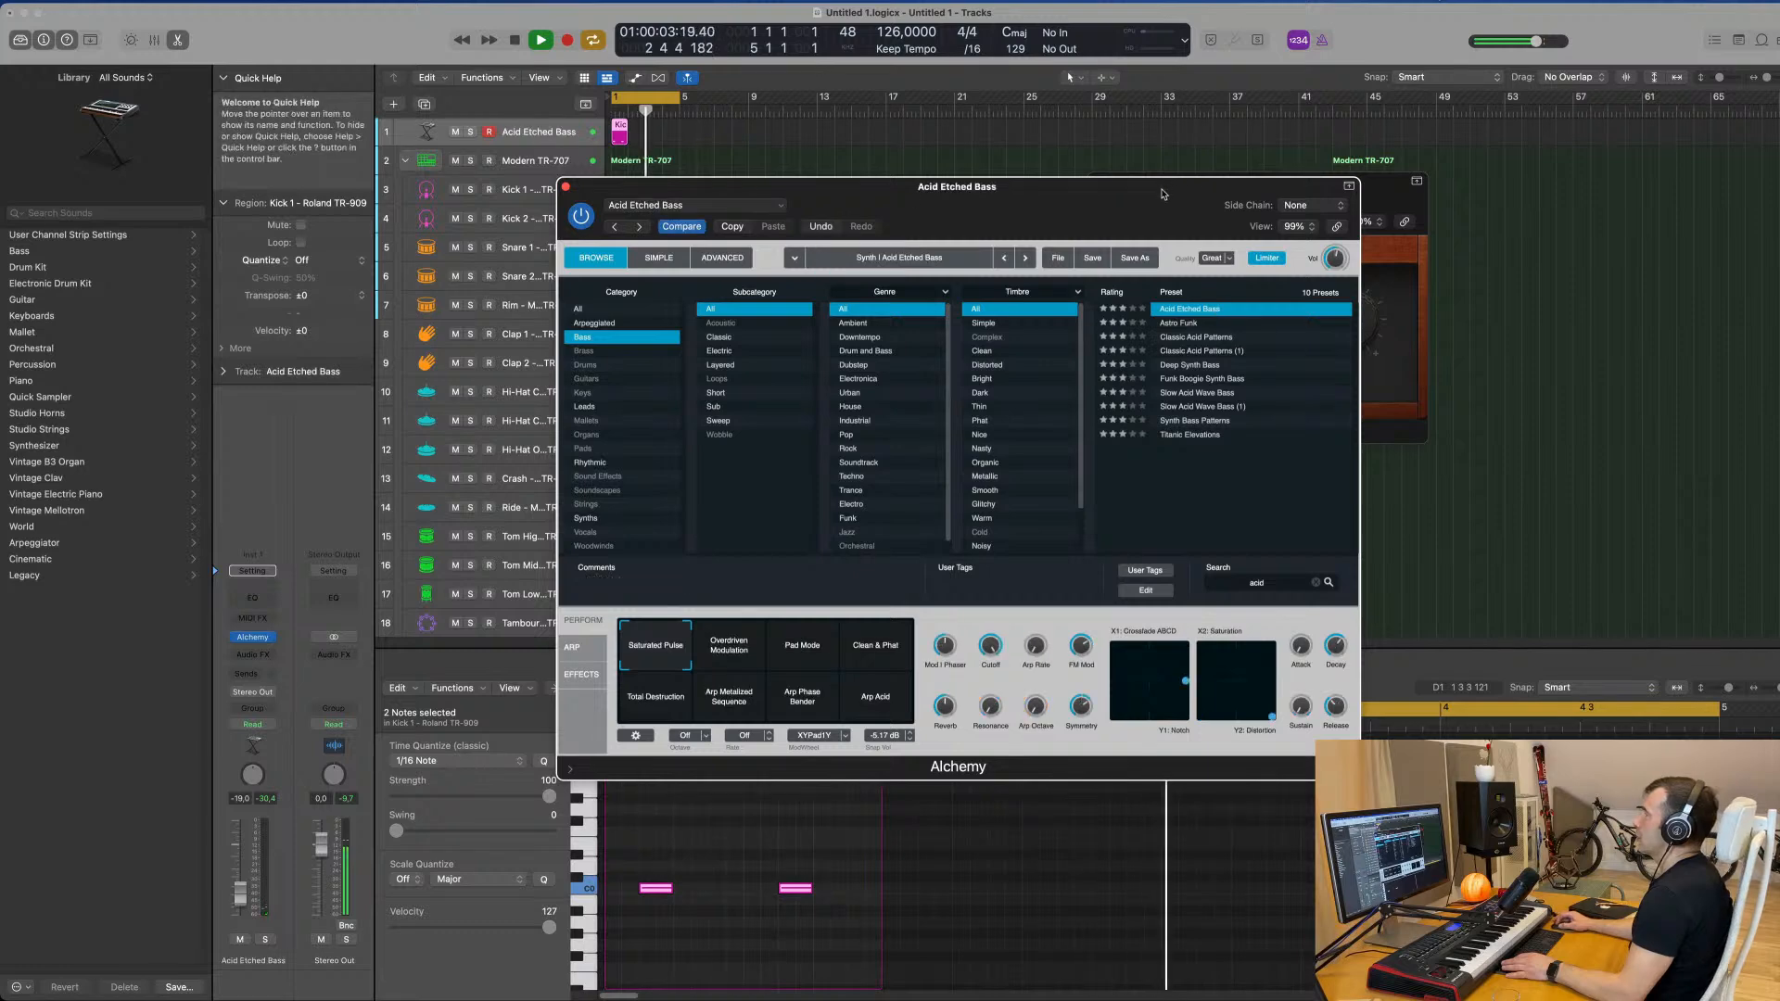
left_click_drag(1167, 190, 1363, 256)
Step: Repeat the bass region three times to fill the four-bar loop
left_click(617, 136)
key("super+r")
key("super+r")
key("super+r")
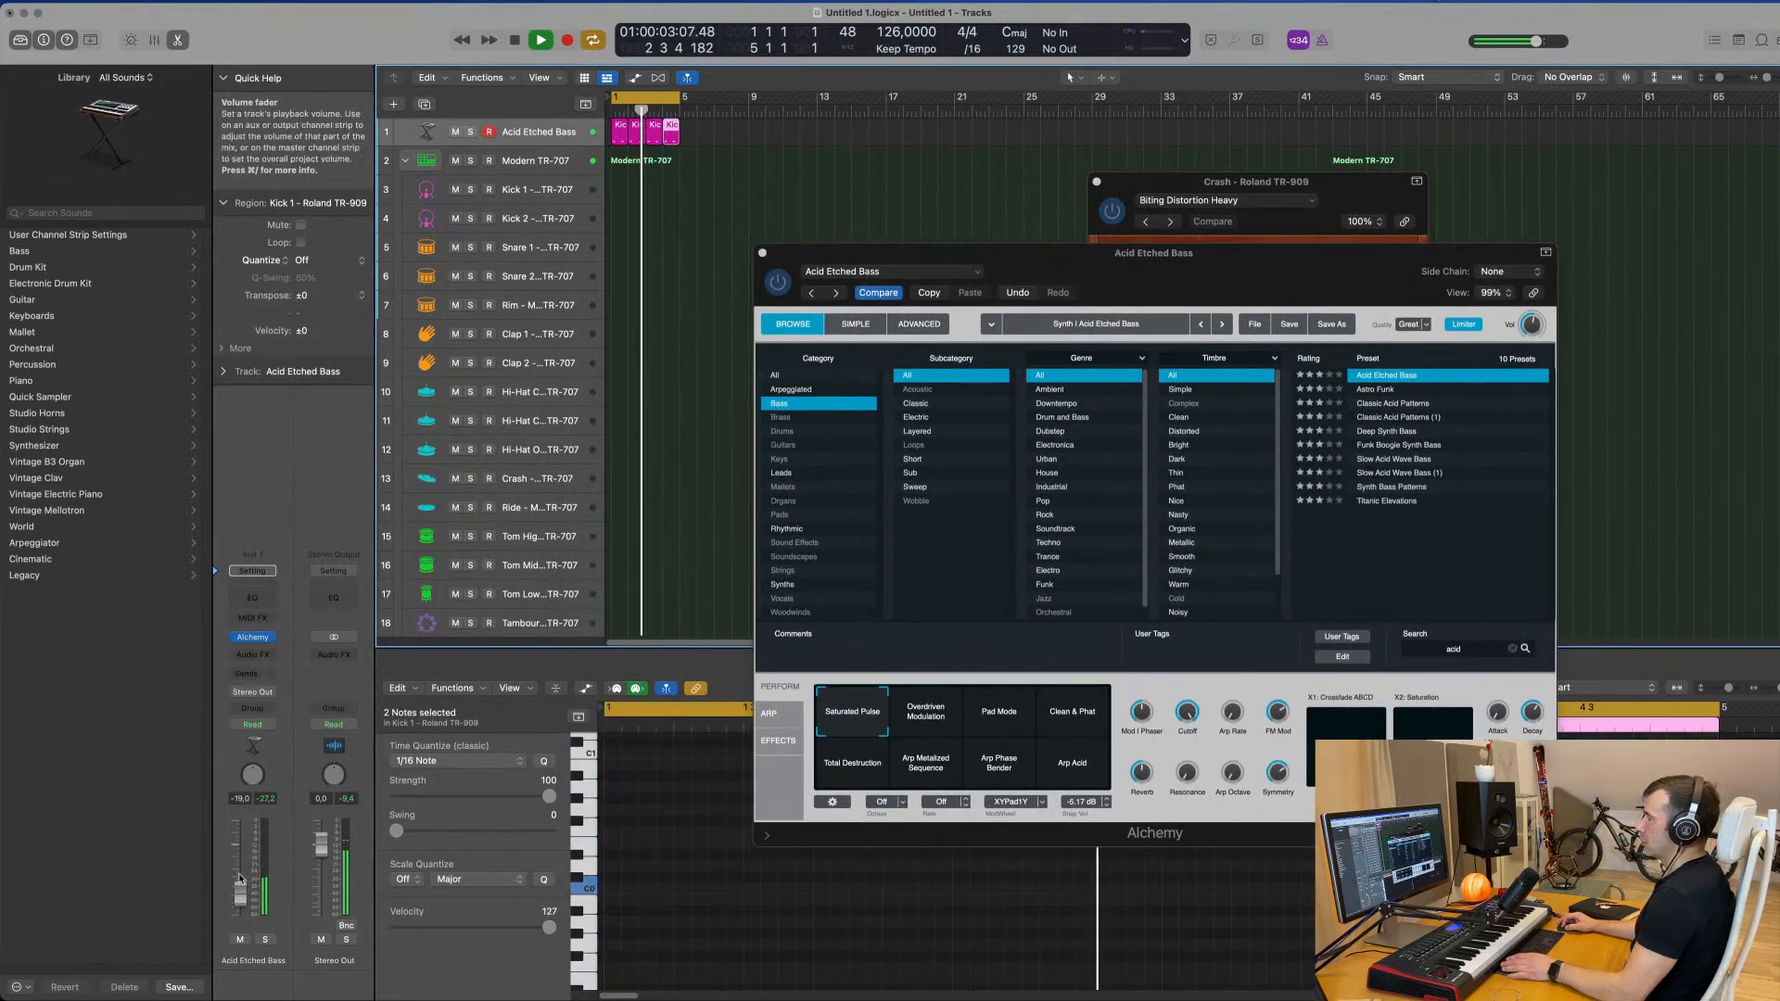
Step: Raise the bass track's volume to about -10 dB and transpose its eight notes up one octave to C1
left_click_drag(239, 894, 246, 876)
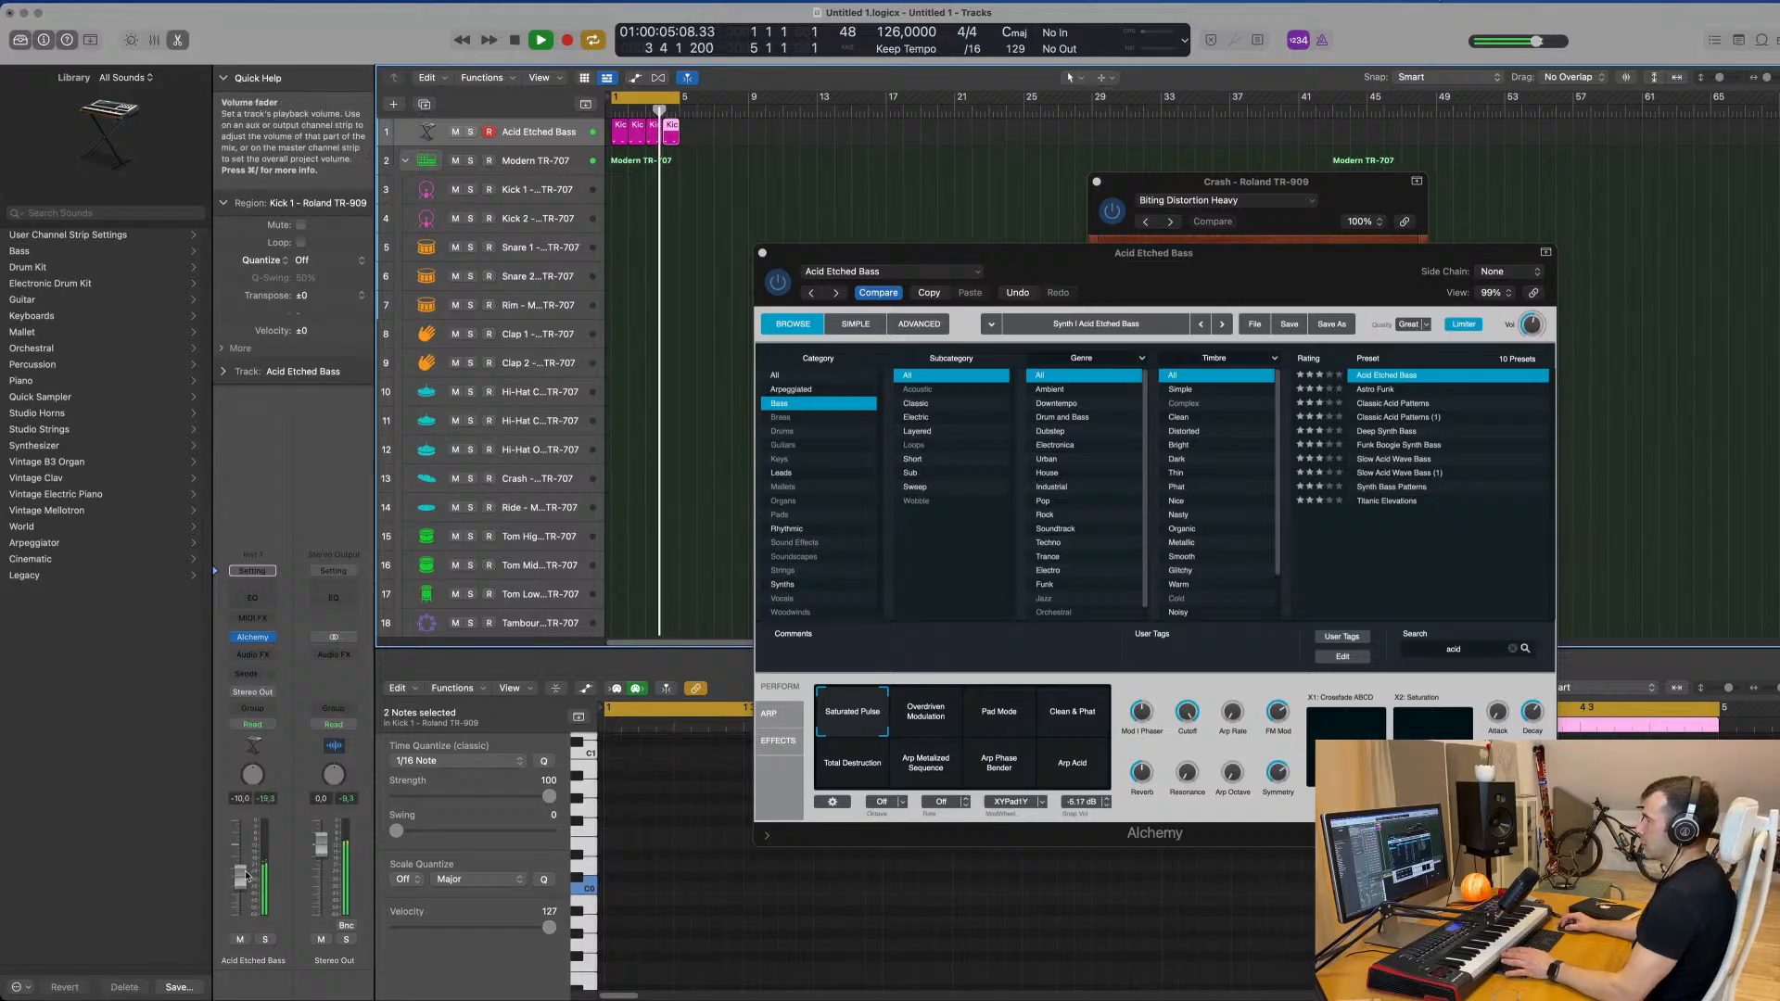
left_click(565, 149)
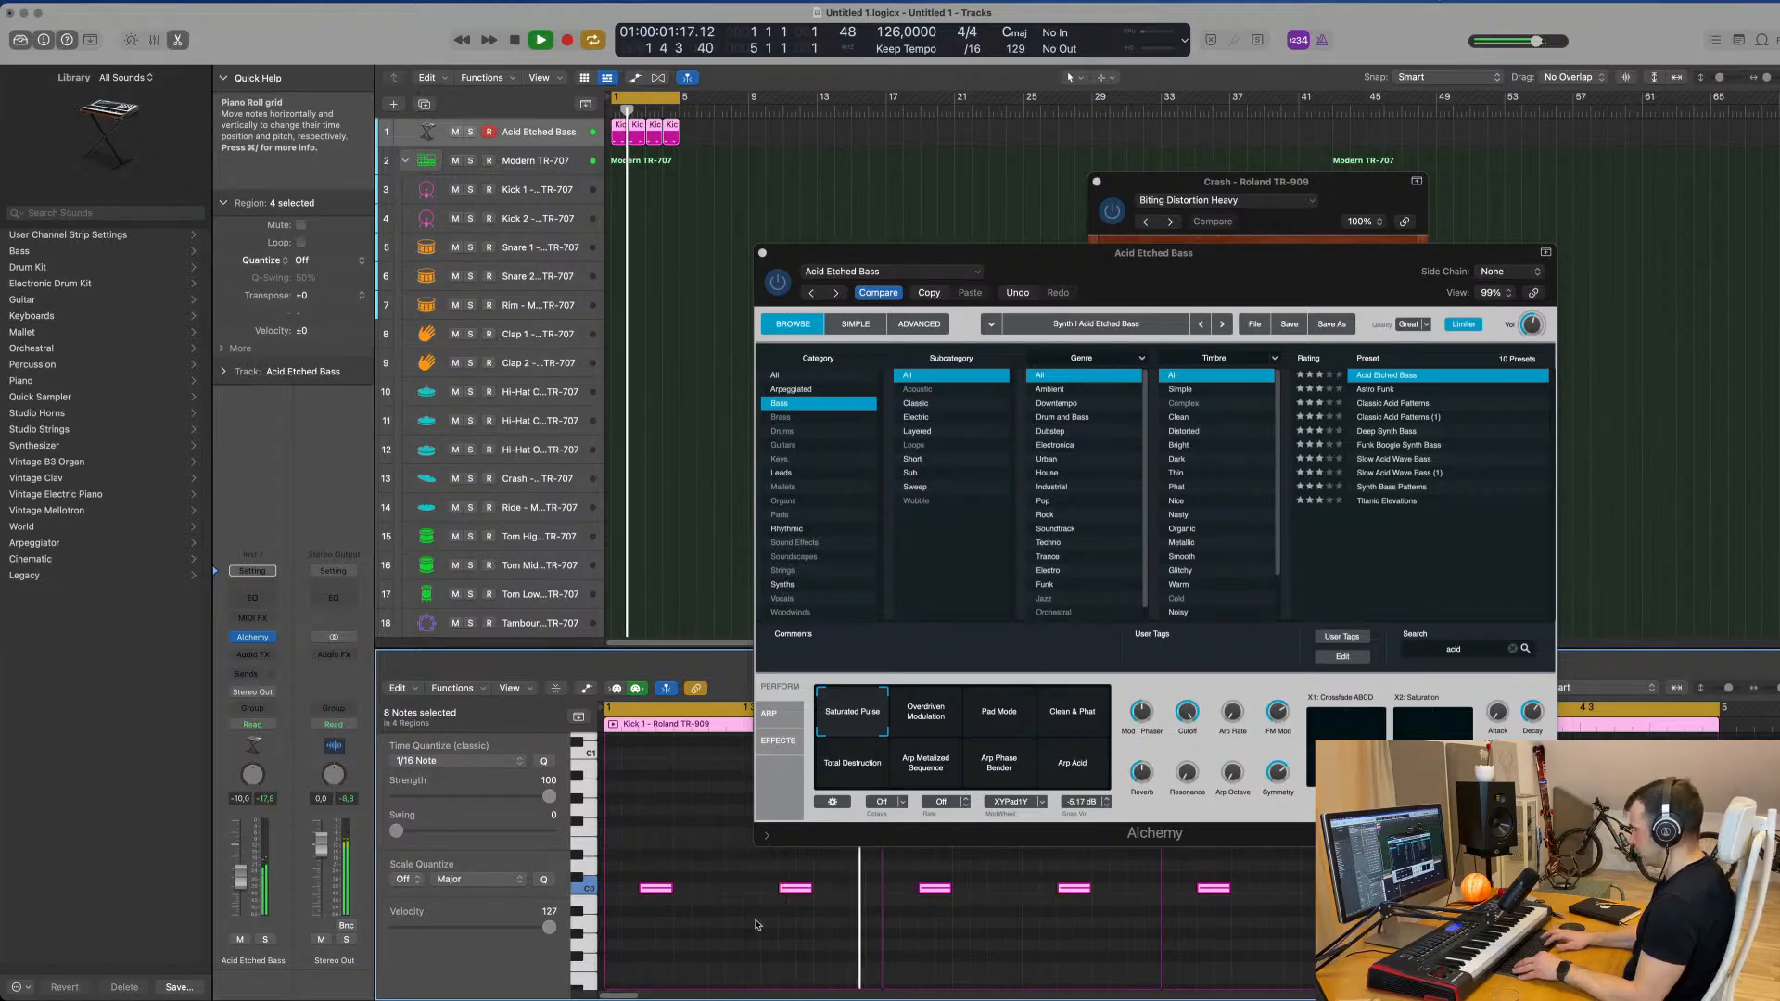
left_click_drag(1245, 289, 1248, 233)
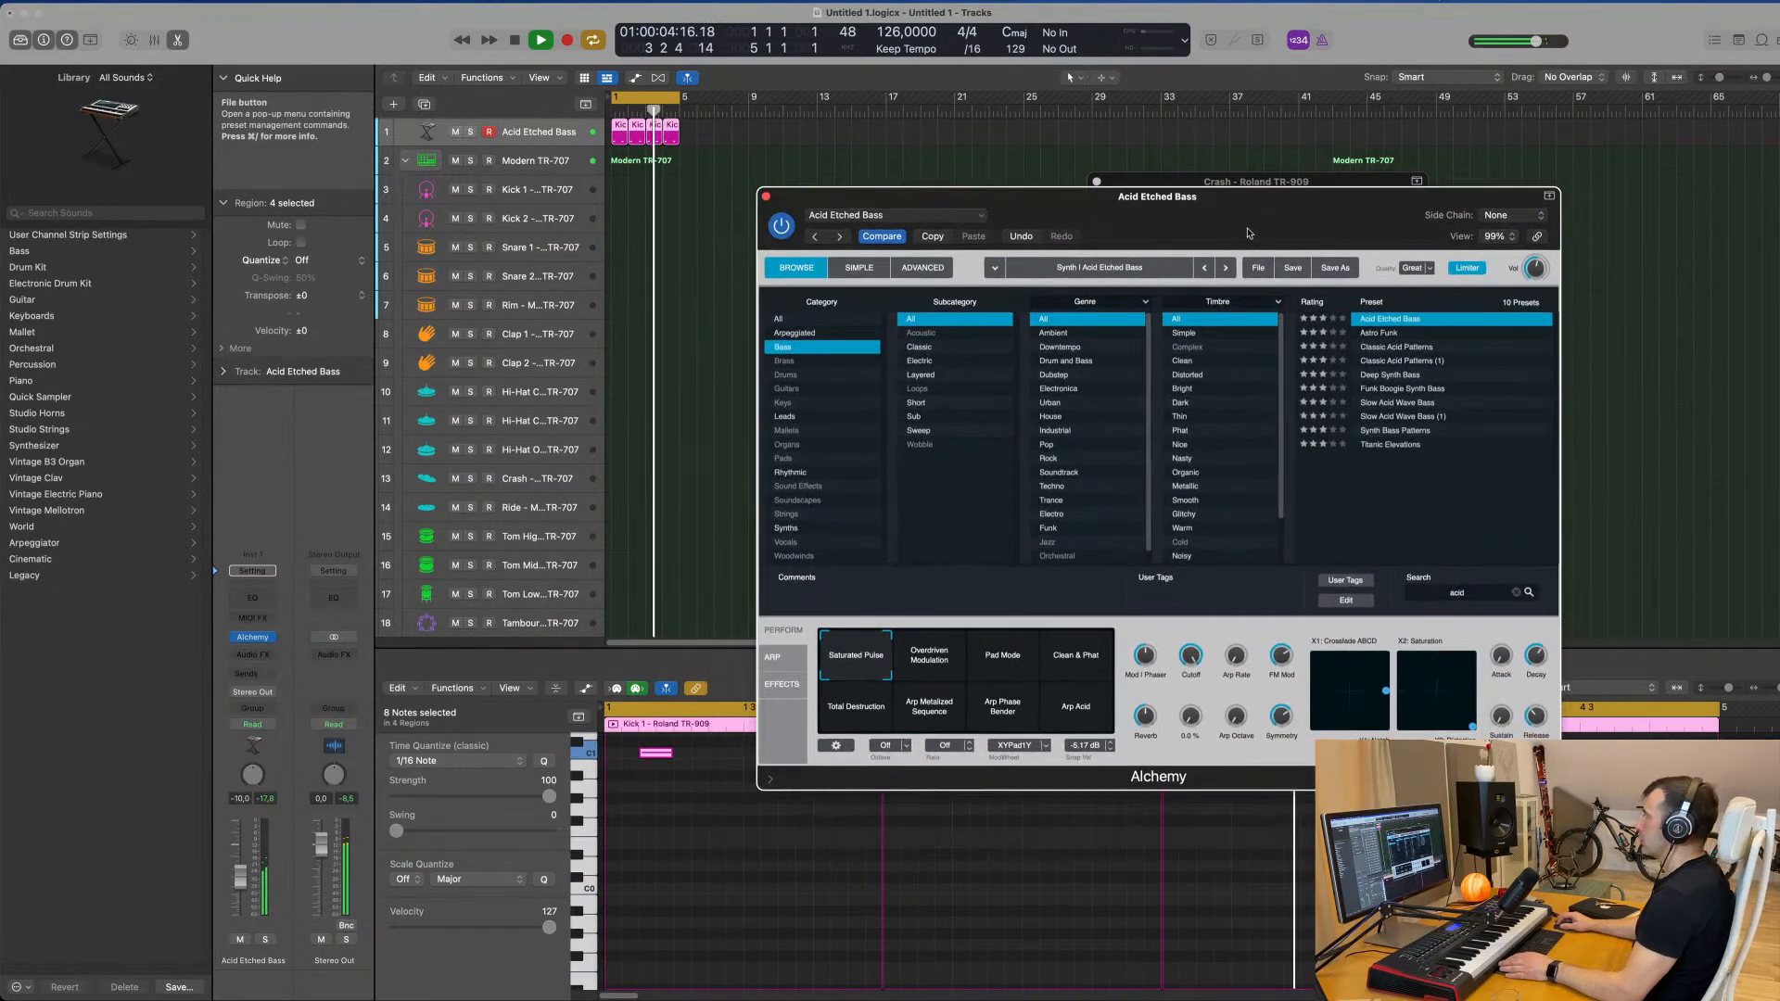
Step: Audition the Astro Funk preset with its Tiny variation and raise the bass track's volume to about -3.5 dB
left_click(1378, 333)
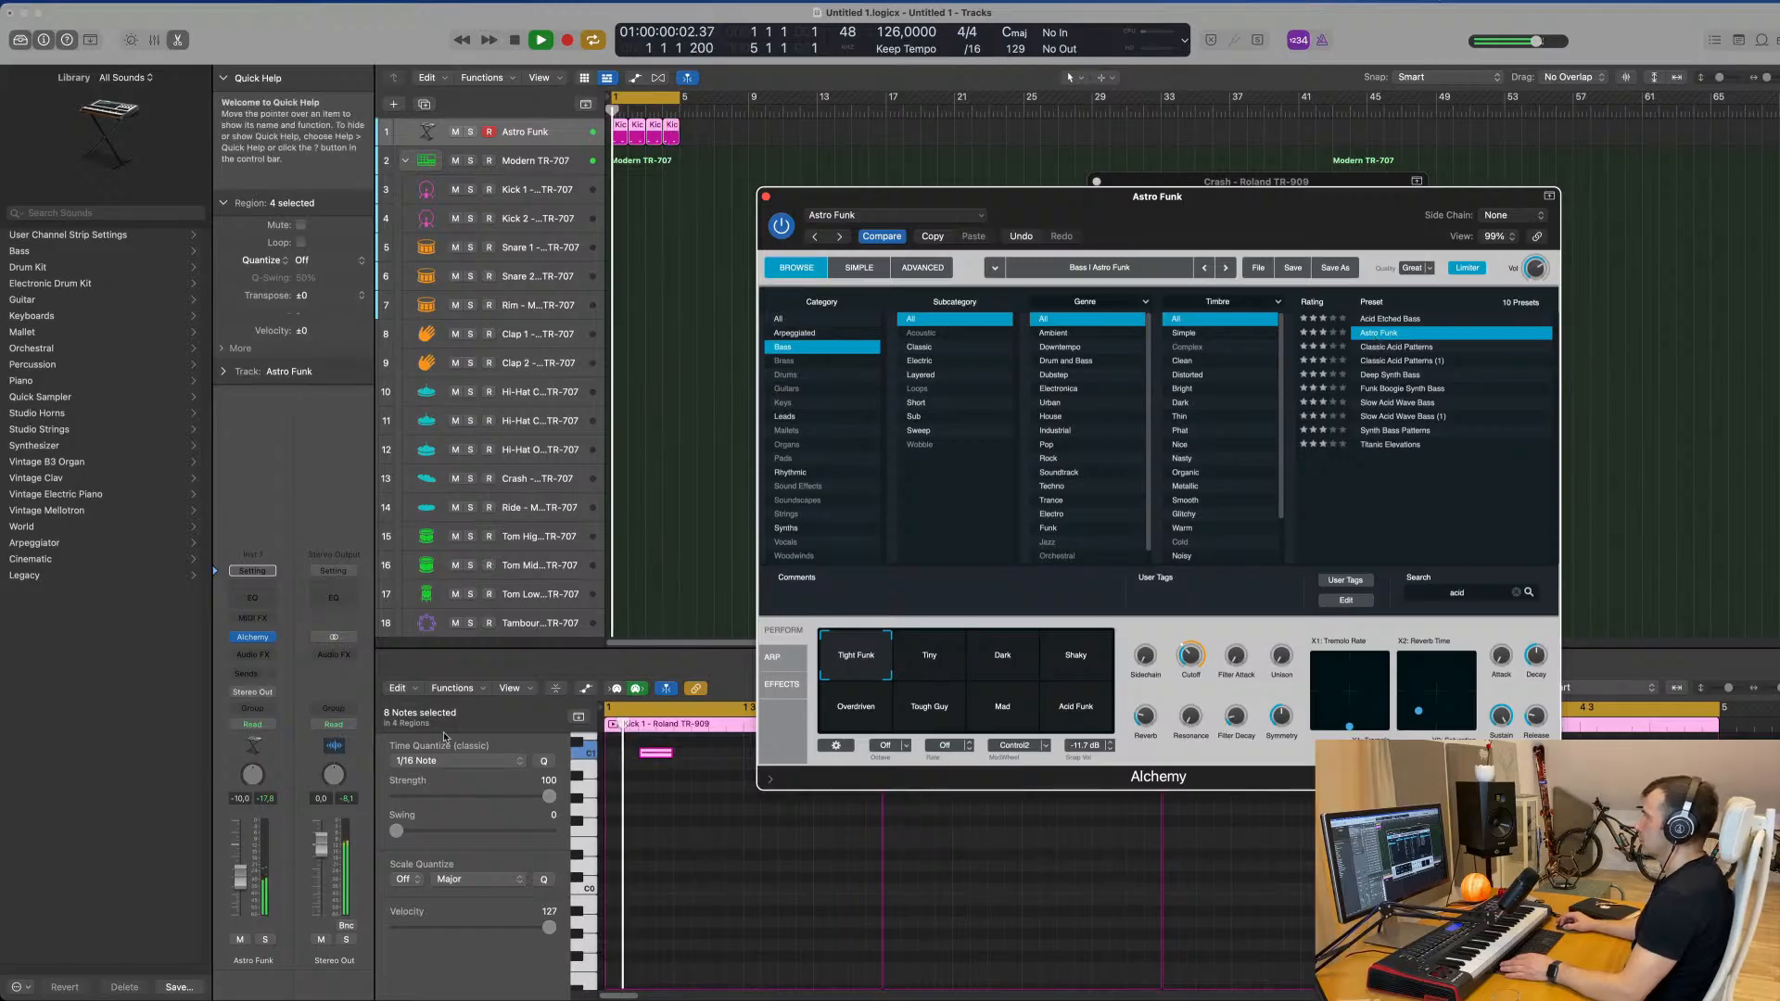
left_click(240, 878)
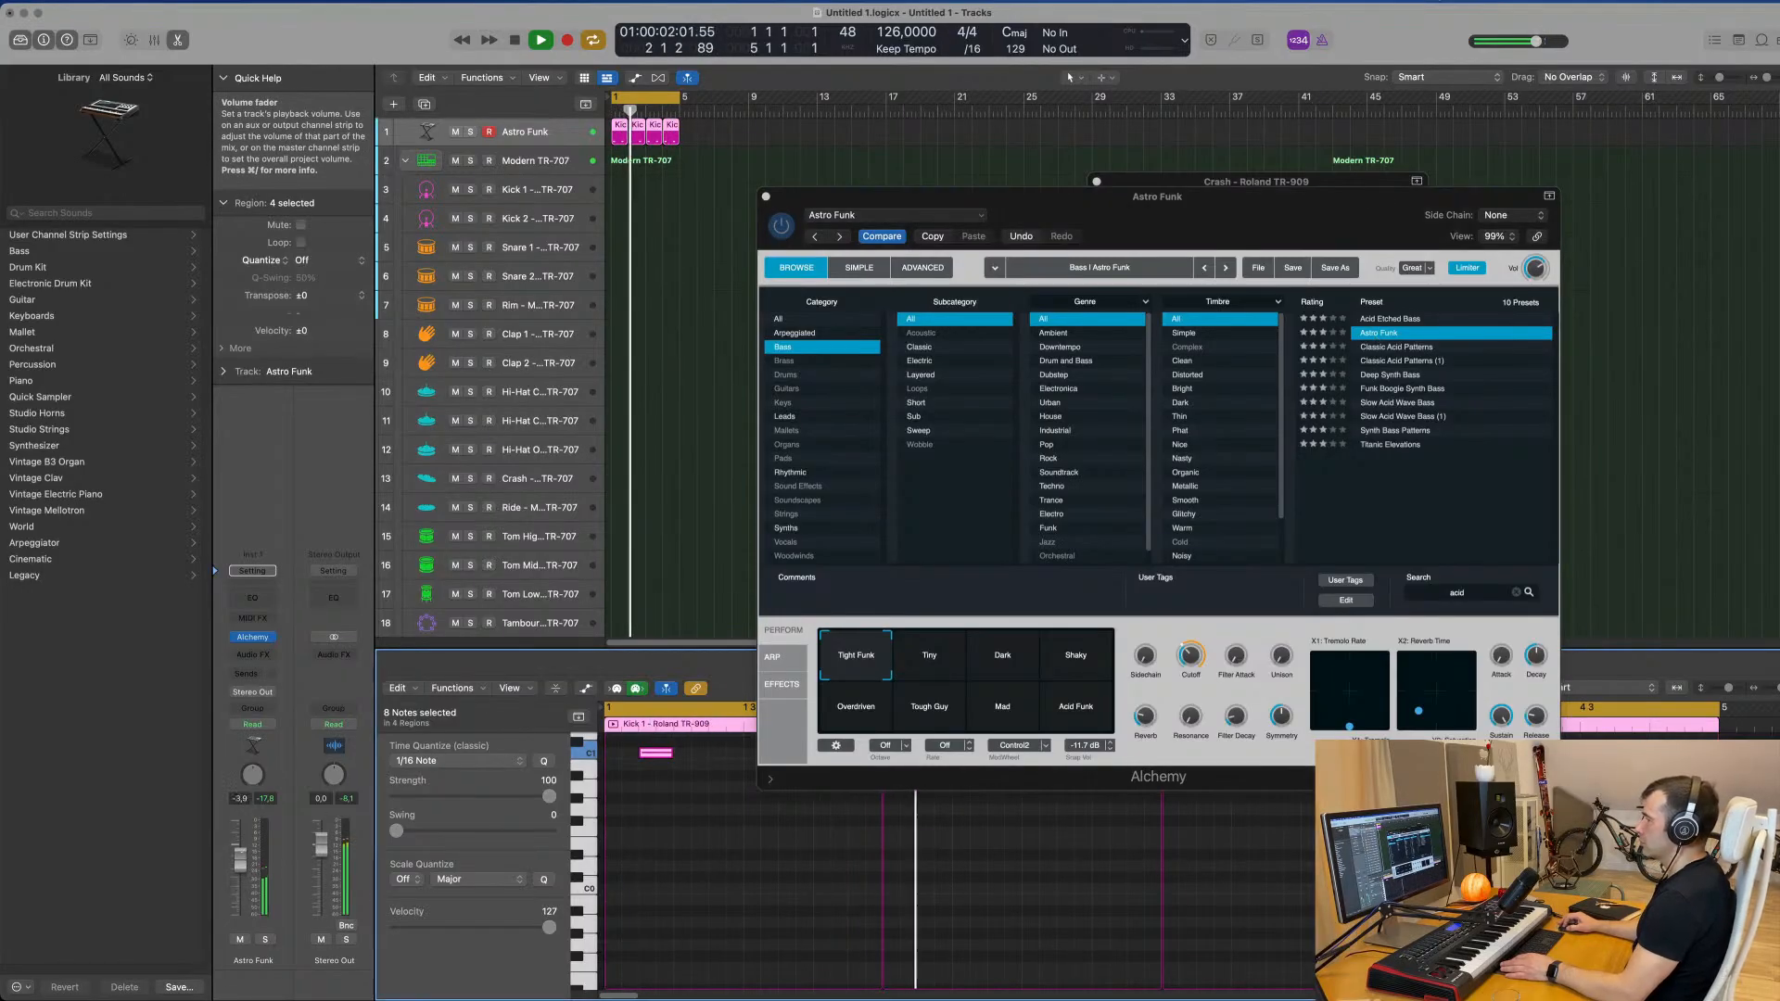
left_click(951, 676)
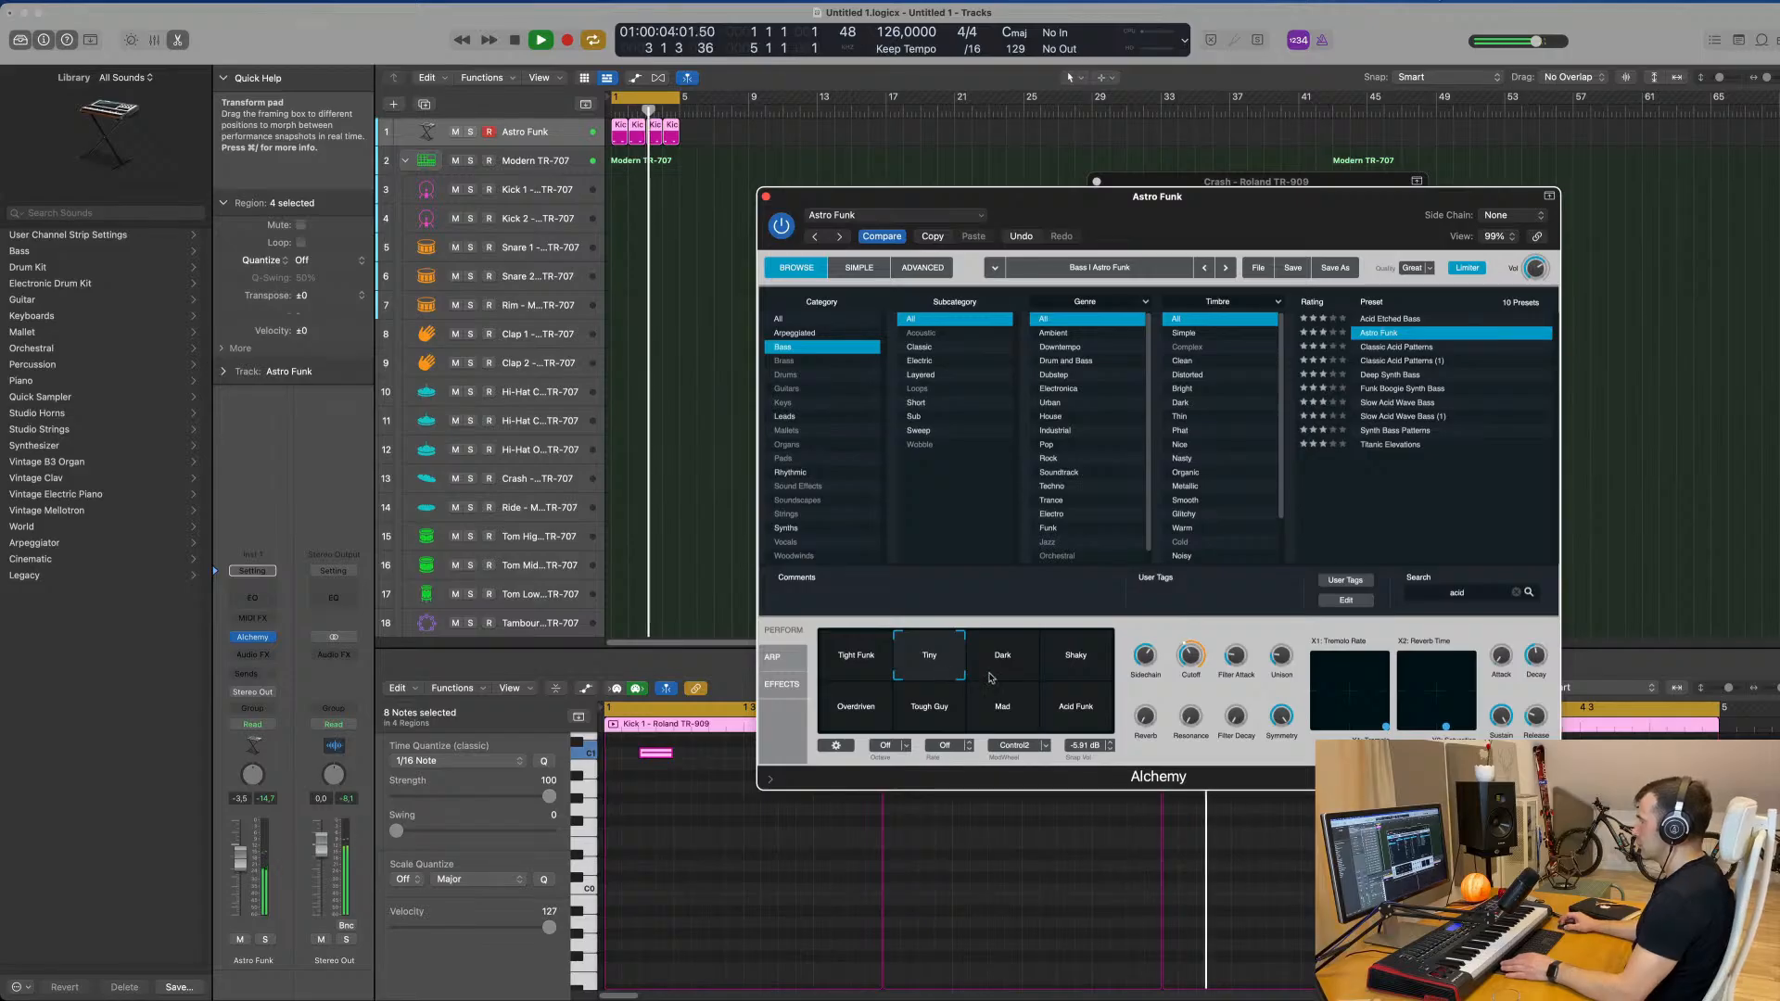
Step: Load the Classic Acid Patterns preset and set its arpeggiator mode to Off
left_click(1417, 347)
left_click_drag(1259, 216, 1206, 169)
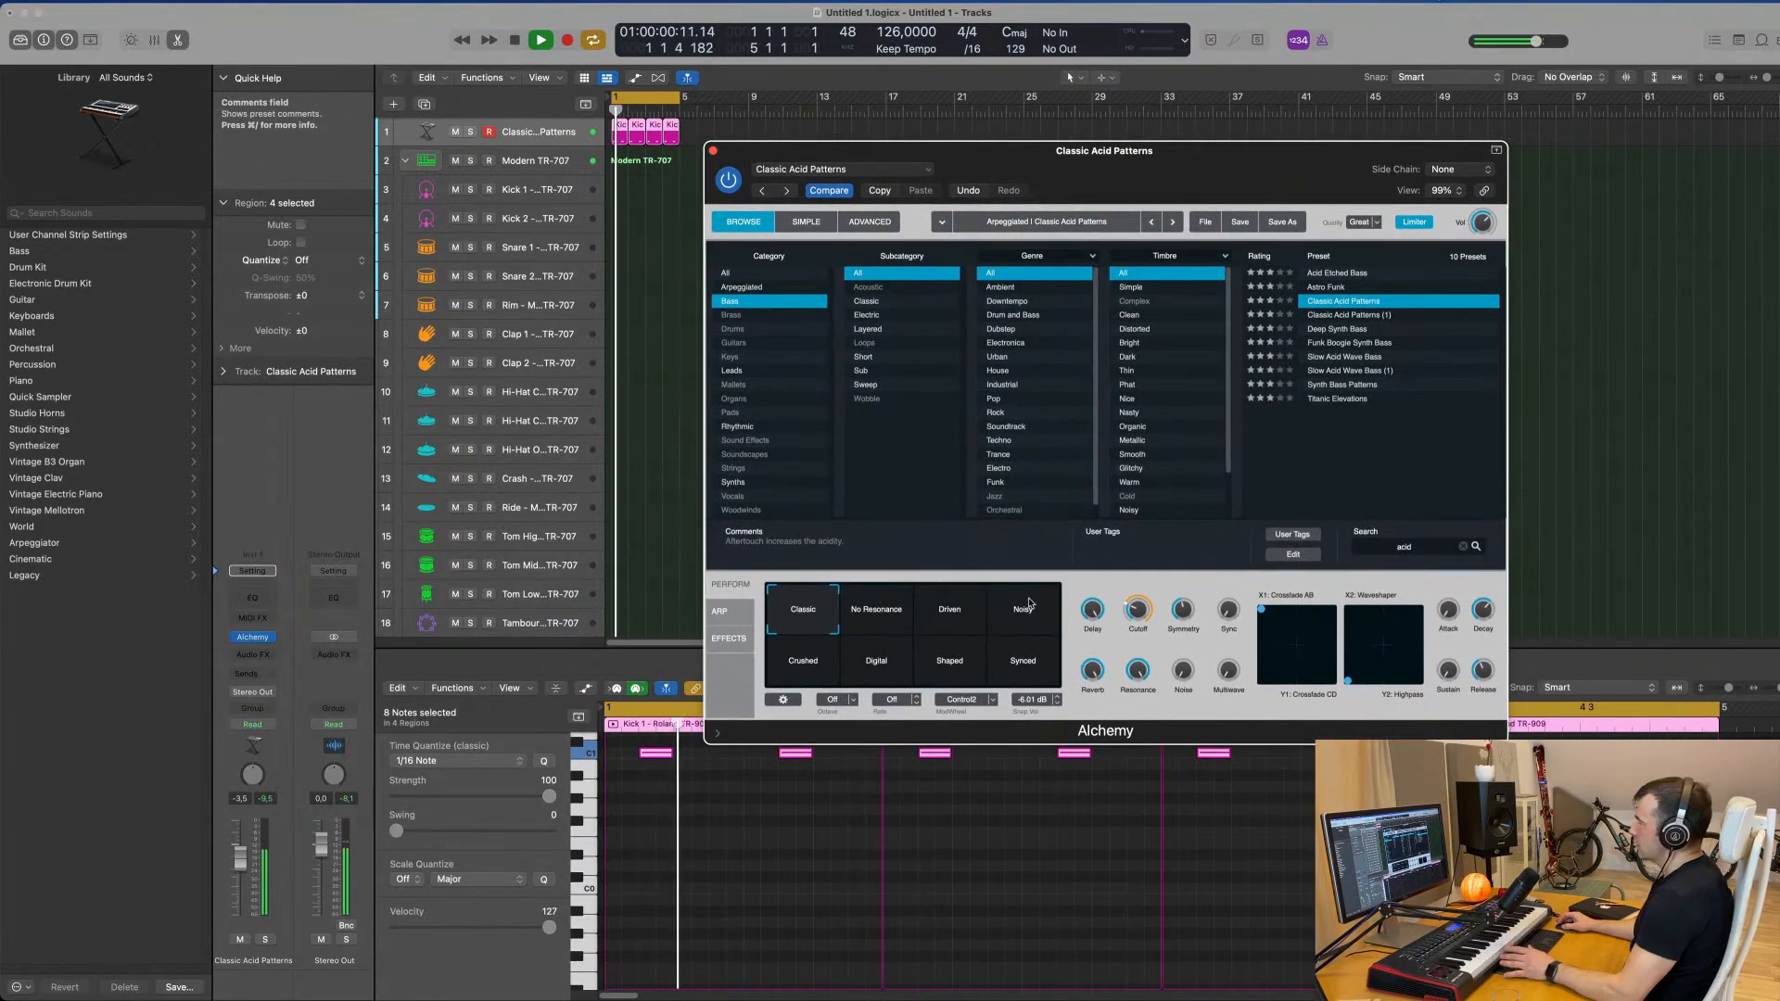
left_click(720, 611)
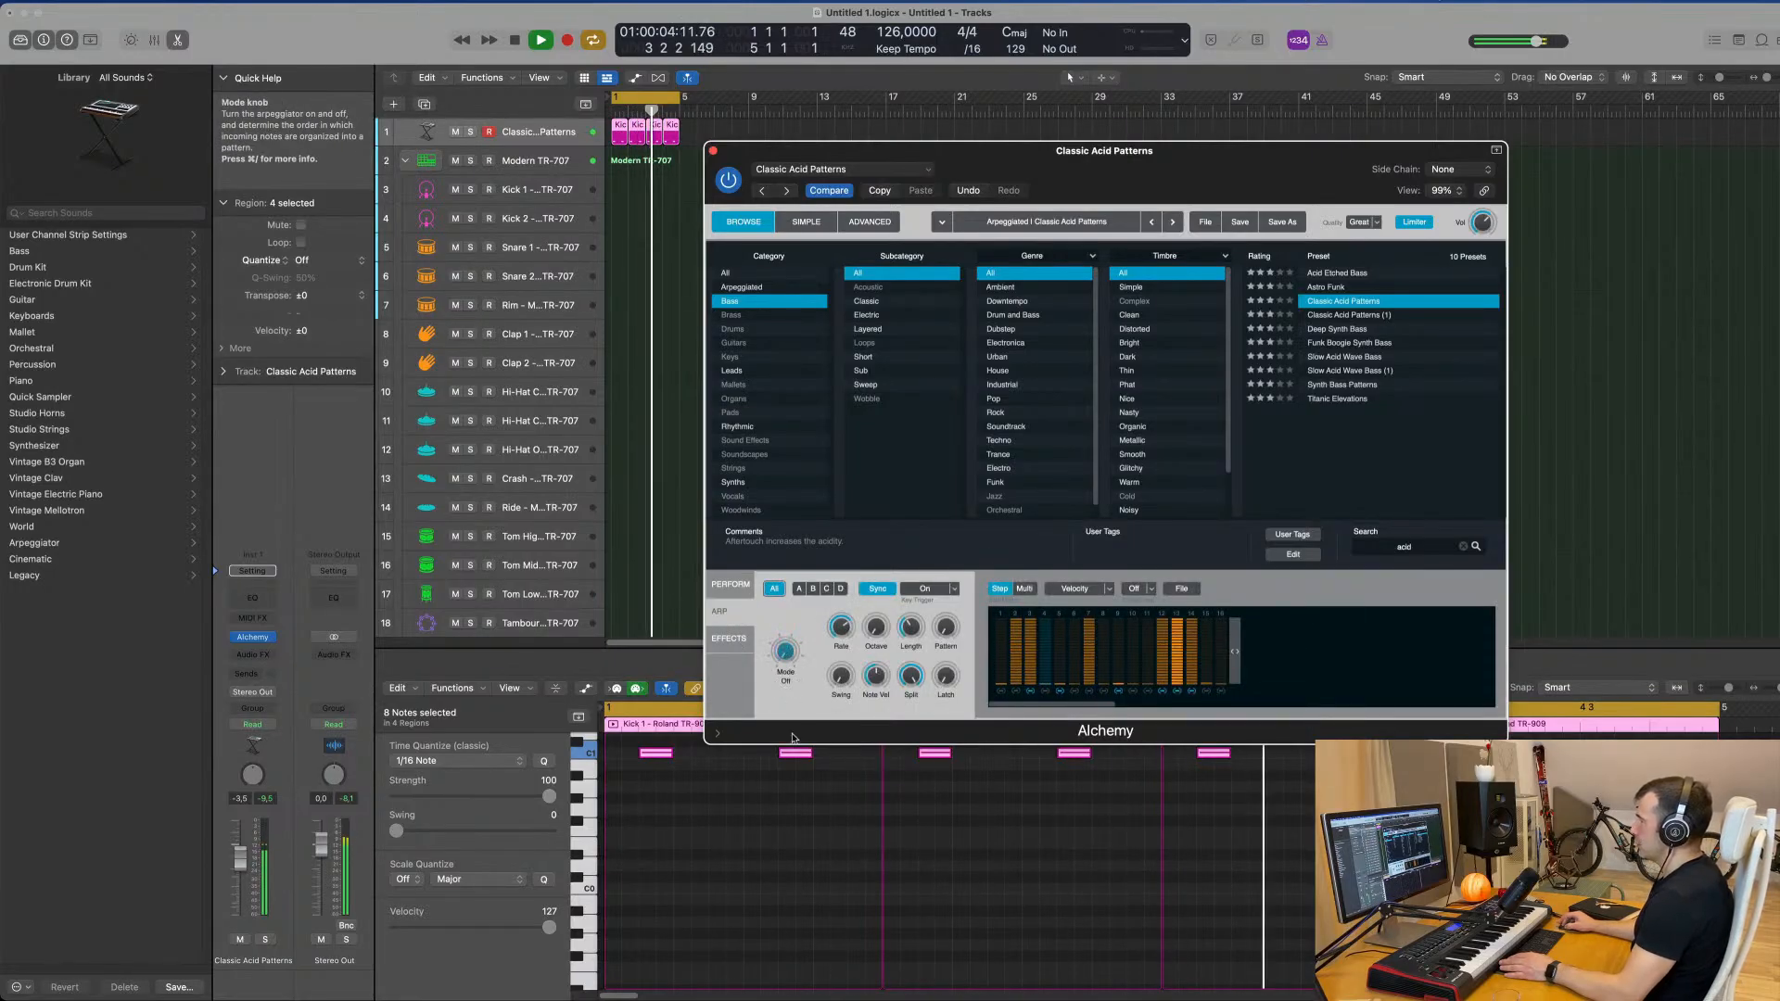
Step: Show Alchemy's performance controls and lower the bass track's volume to about -12 dB
left_click_drag(1130, 156, 1287, 268)
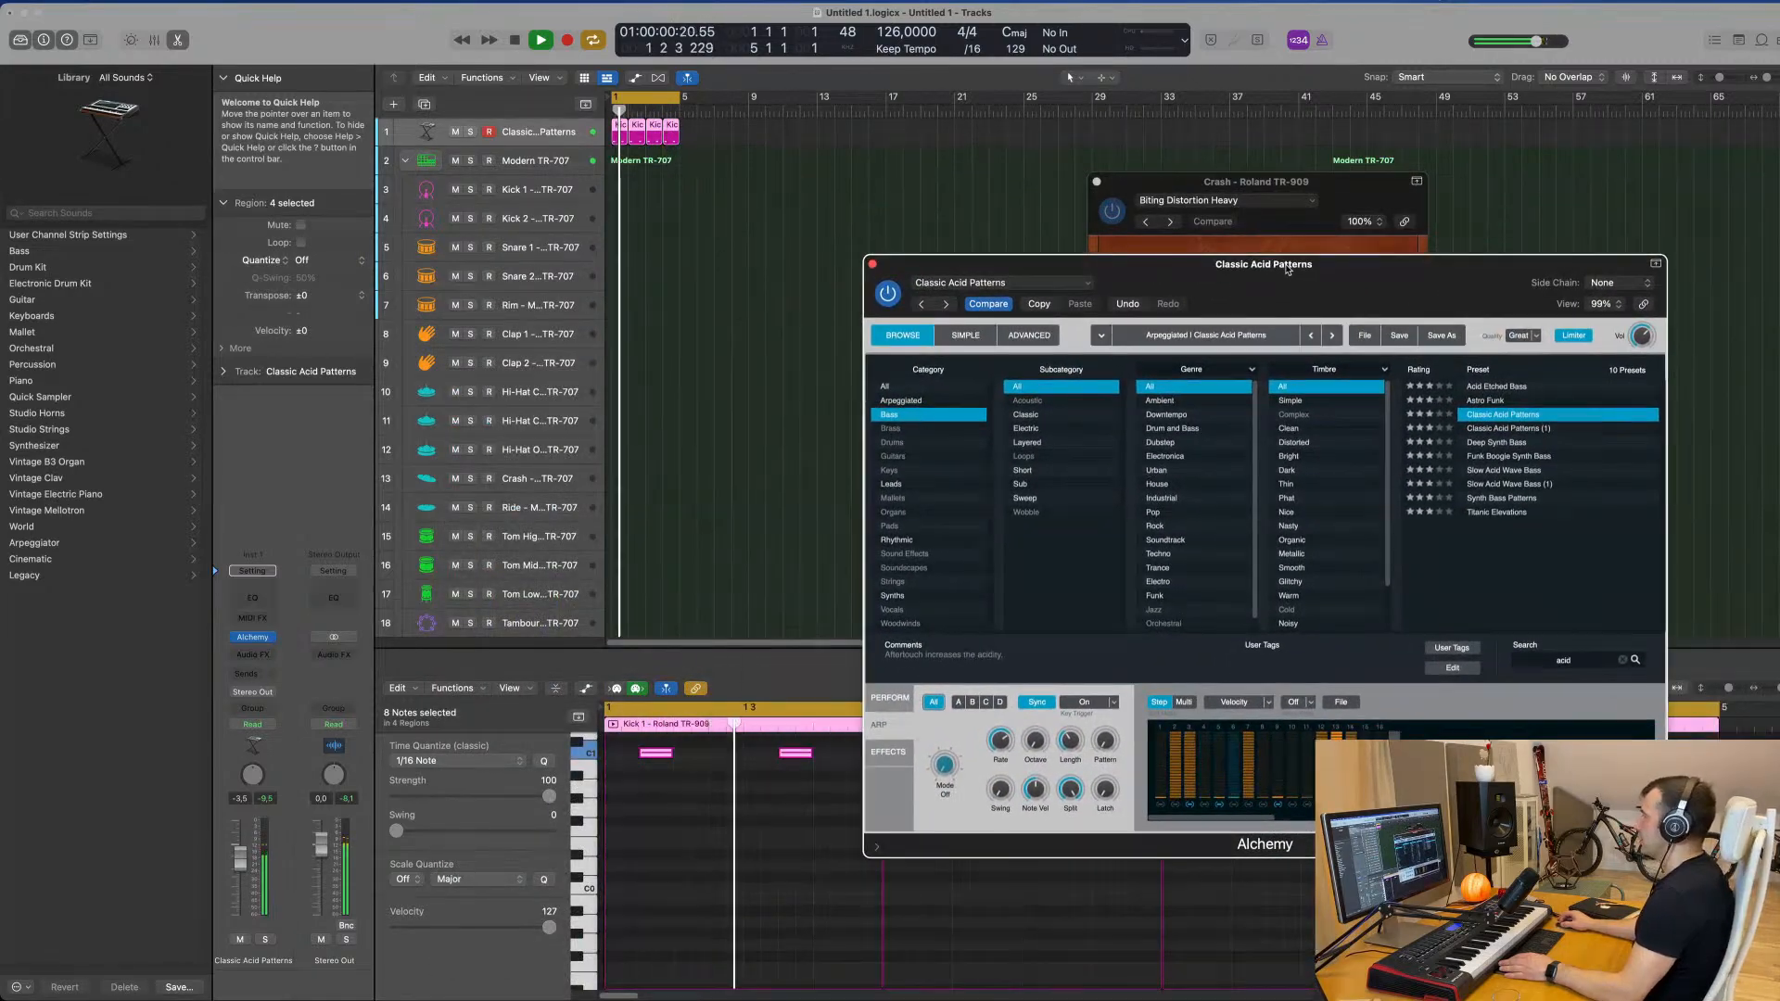
left_click(888, 696)
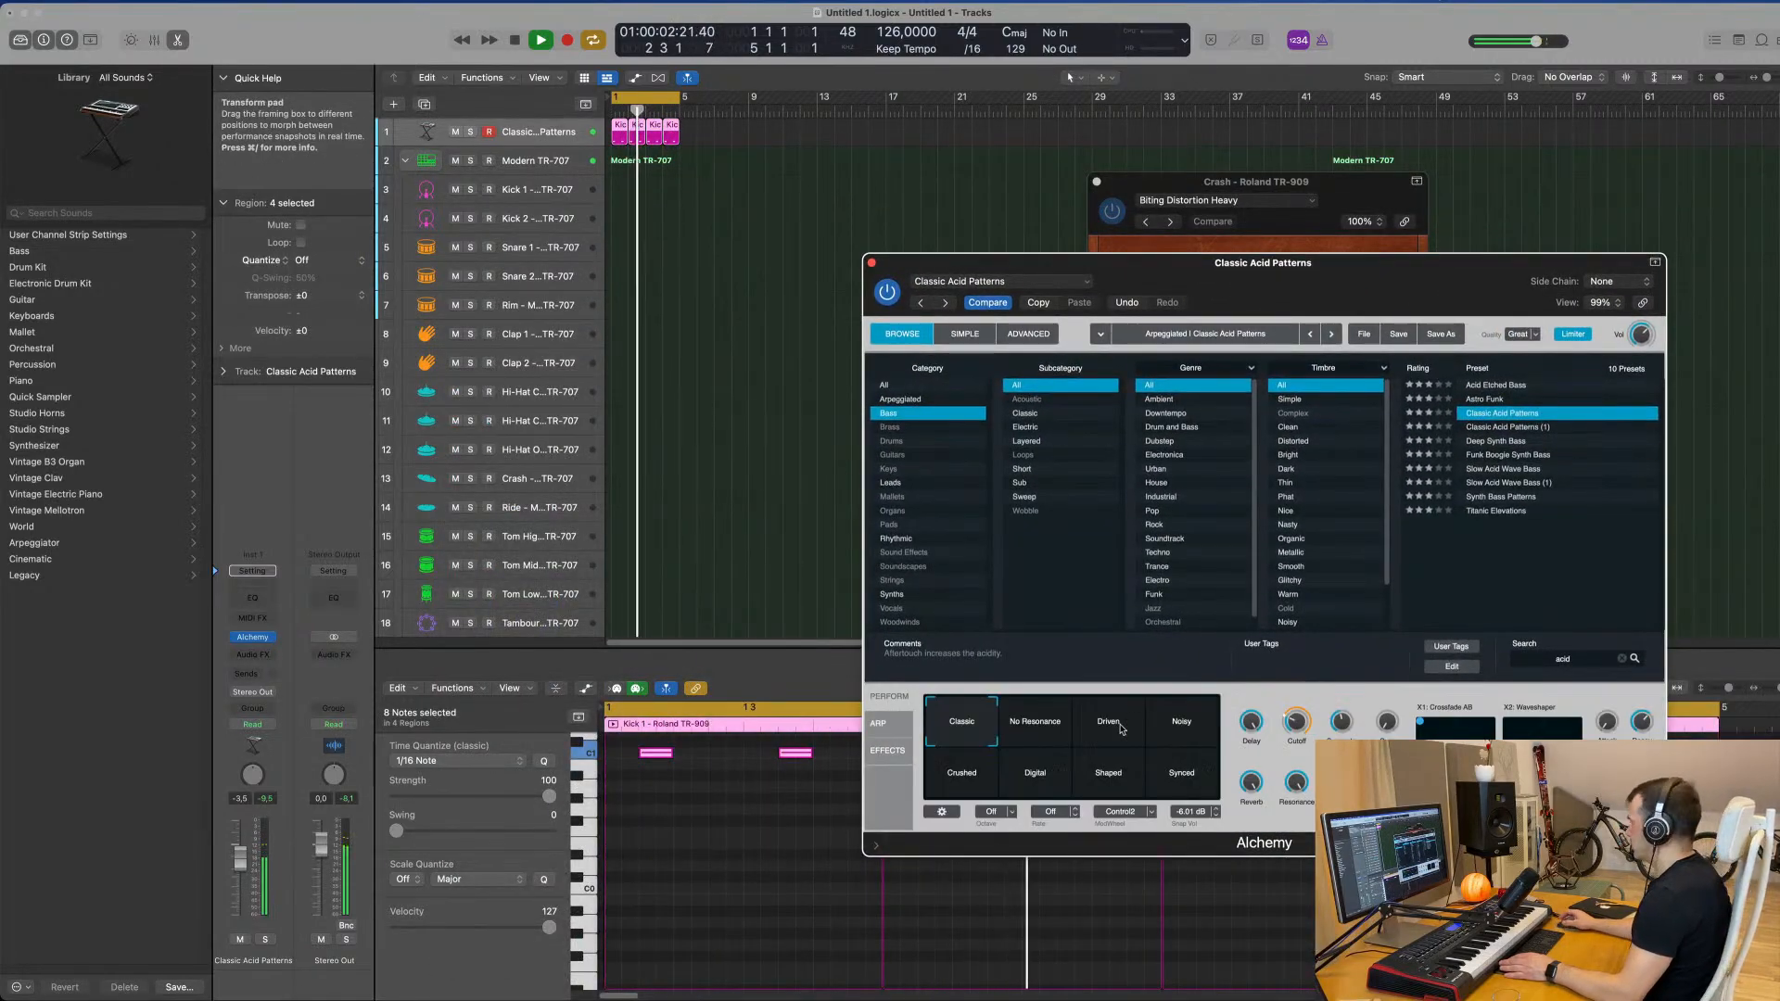
left_click_drag(240, 859, 240, 882)
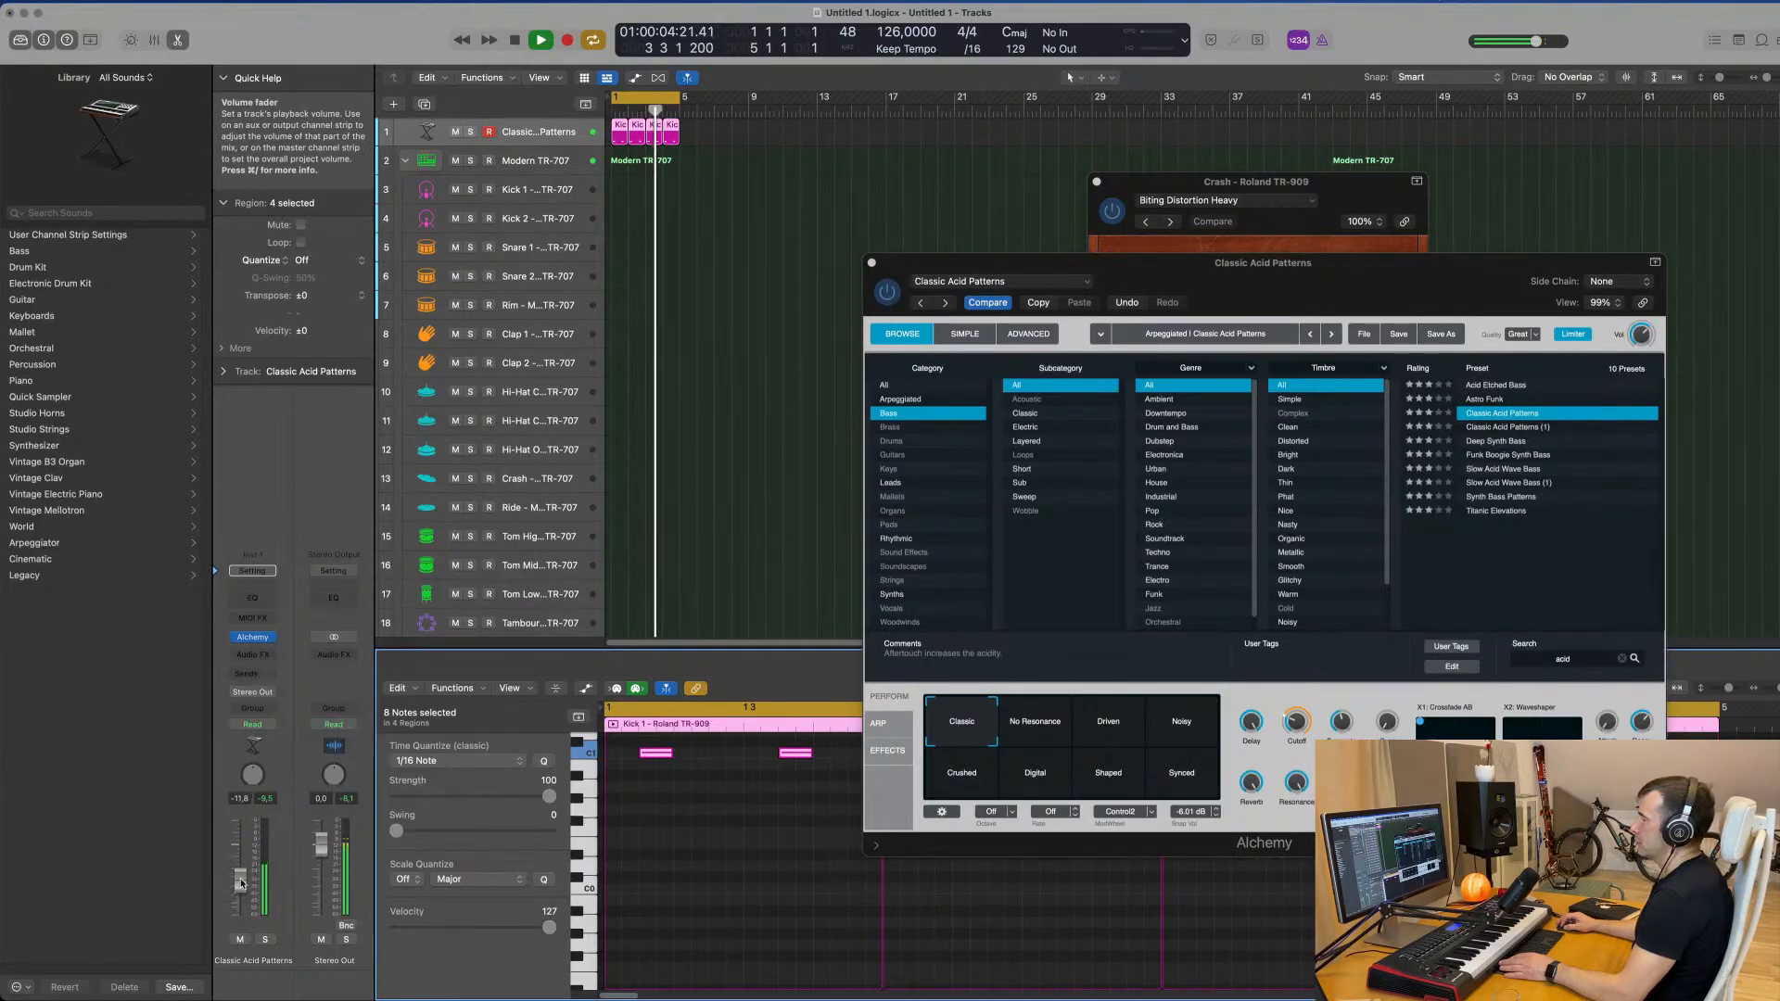
Step: Switch the acid patch to its Driven variation and sweep its Cutoff up to about 21% and back down
left_click_drag(1286, 730, 1293, 742)
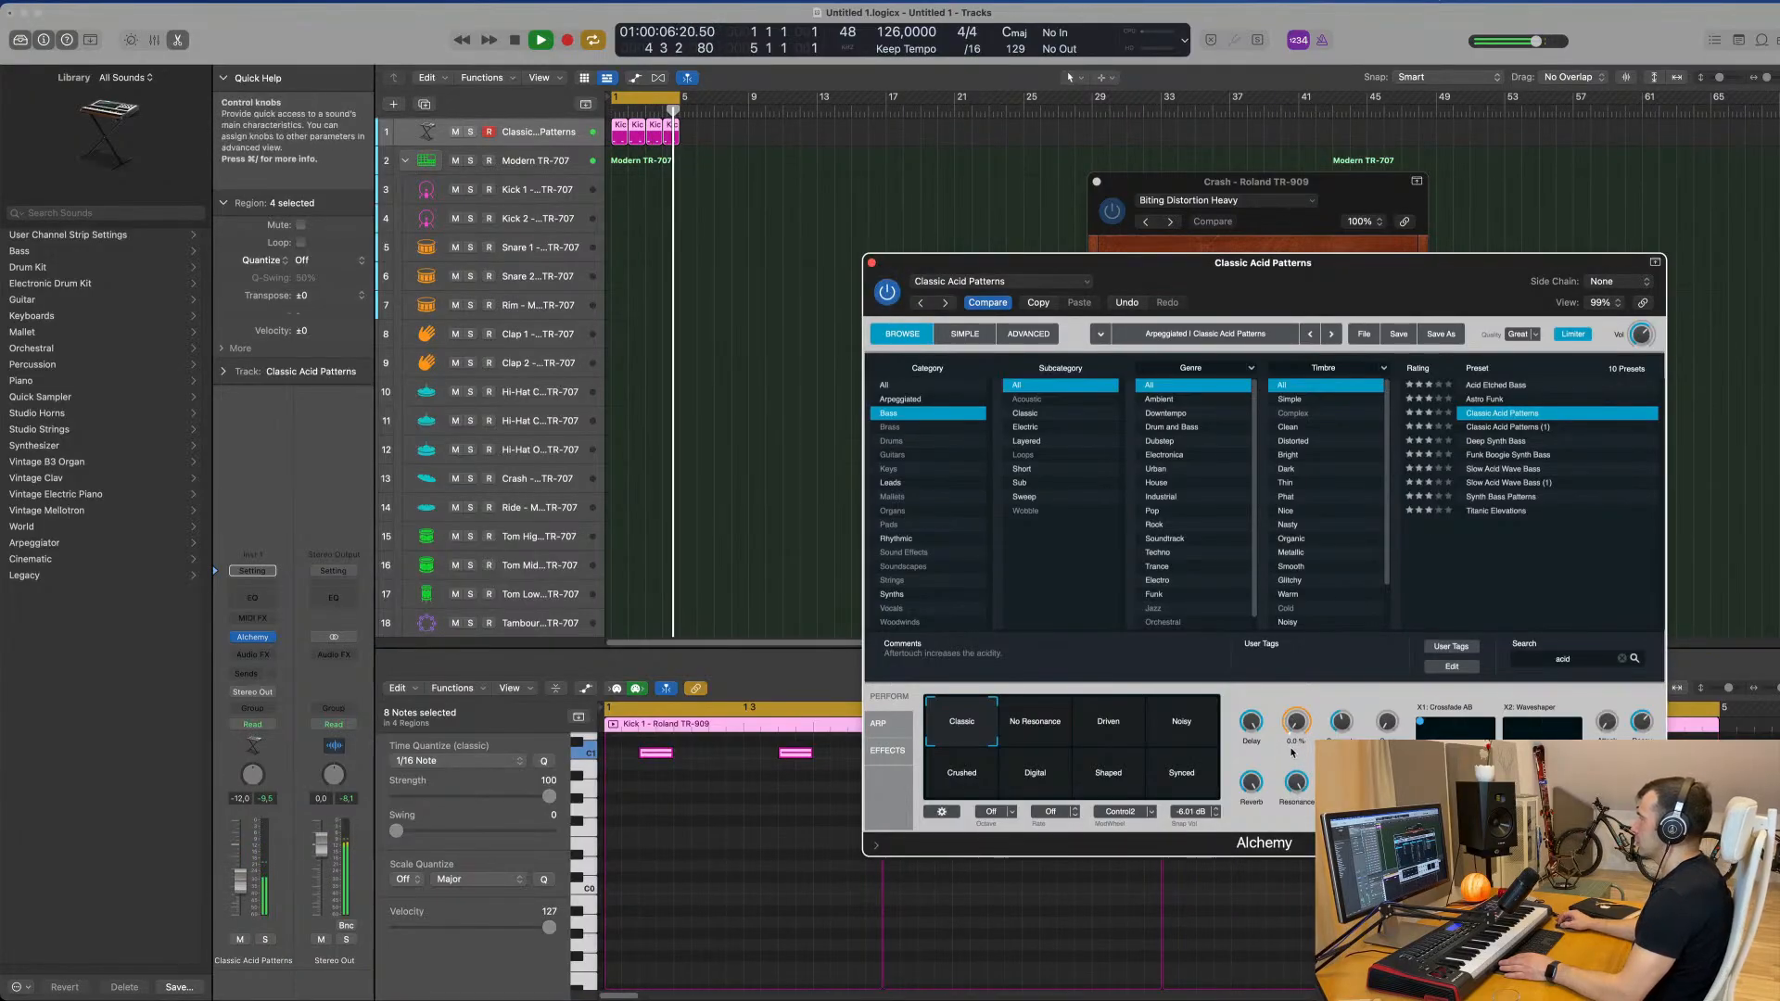
left_click_drag(1002, 711, 1139, 720)
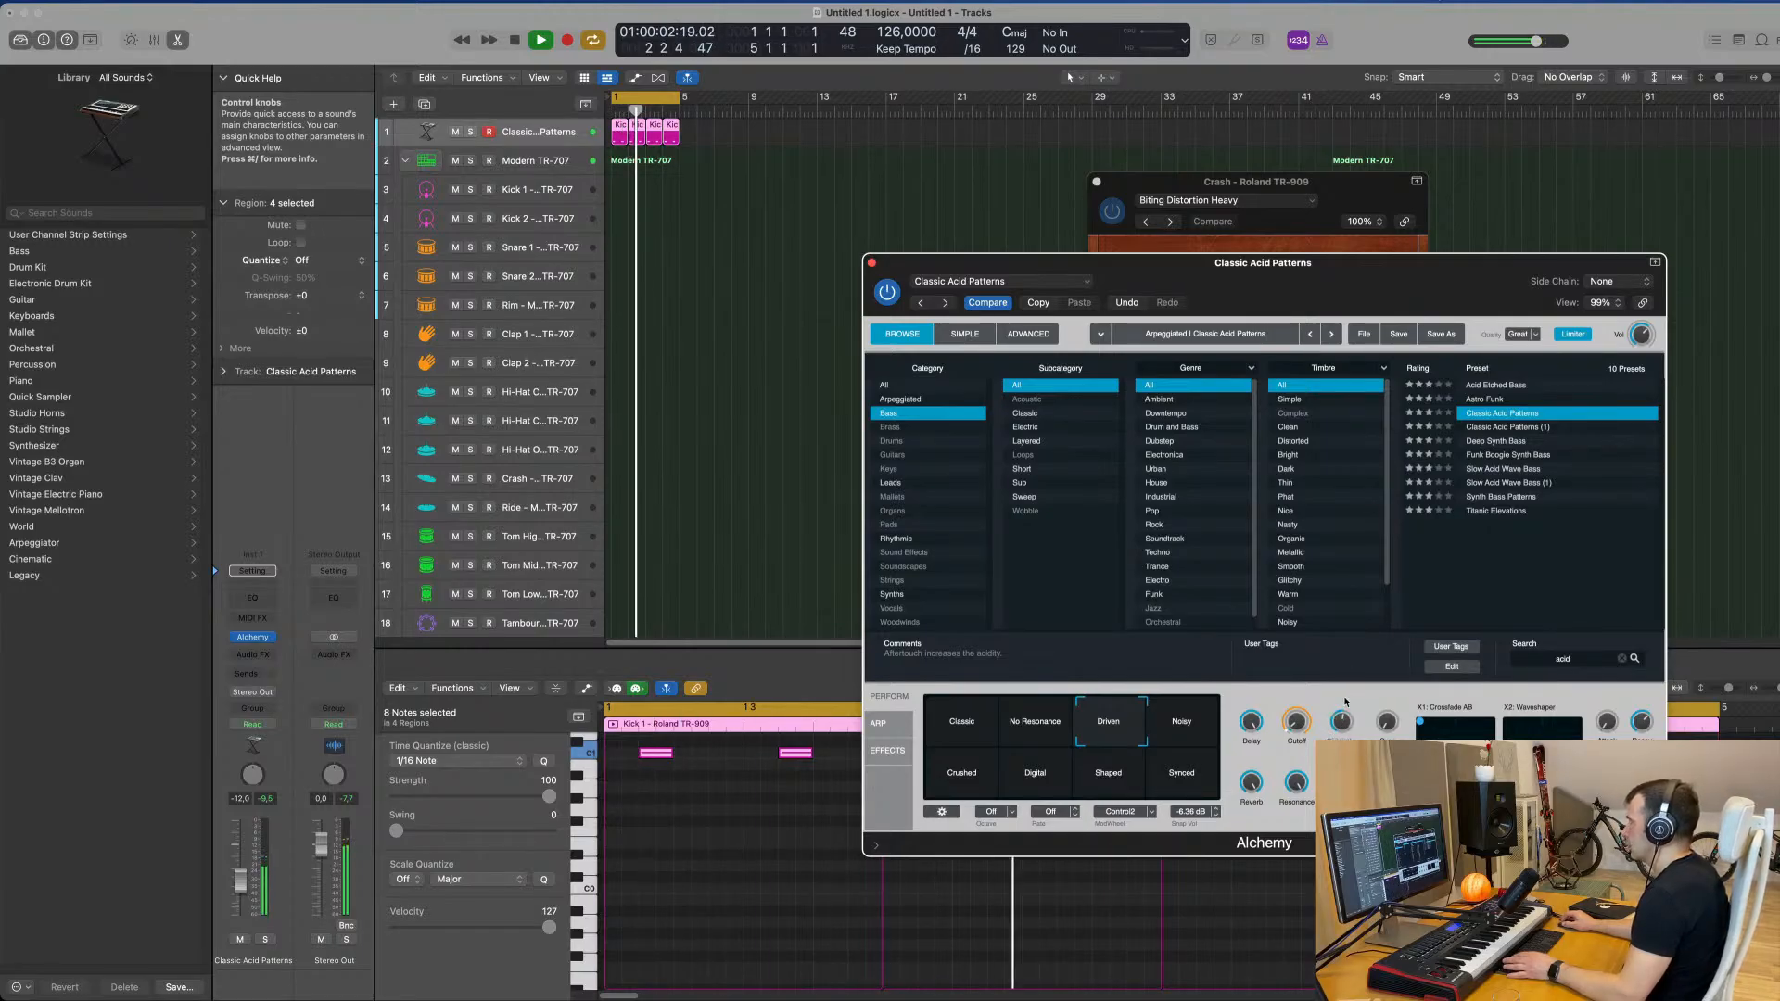
left_click_drag(1292, 740, 1300, 711)
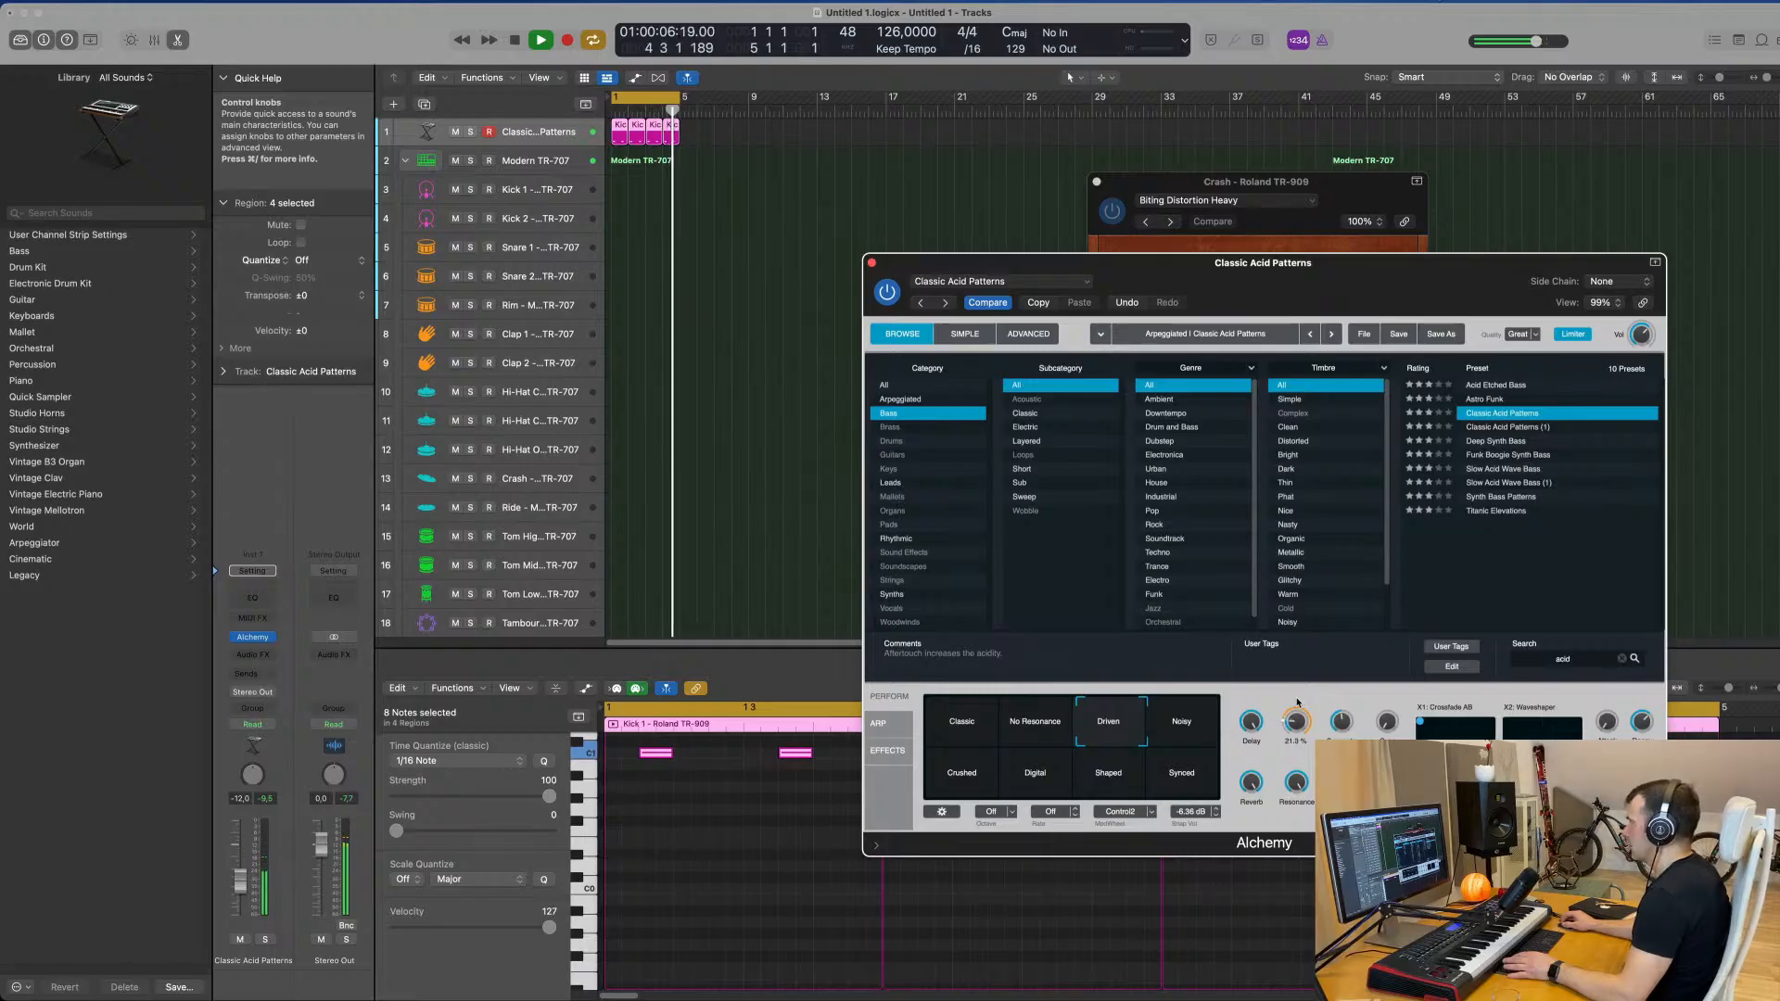
left_click_drag(1297, 721, 1286, 732)
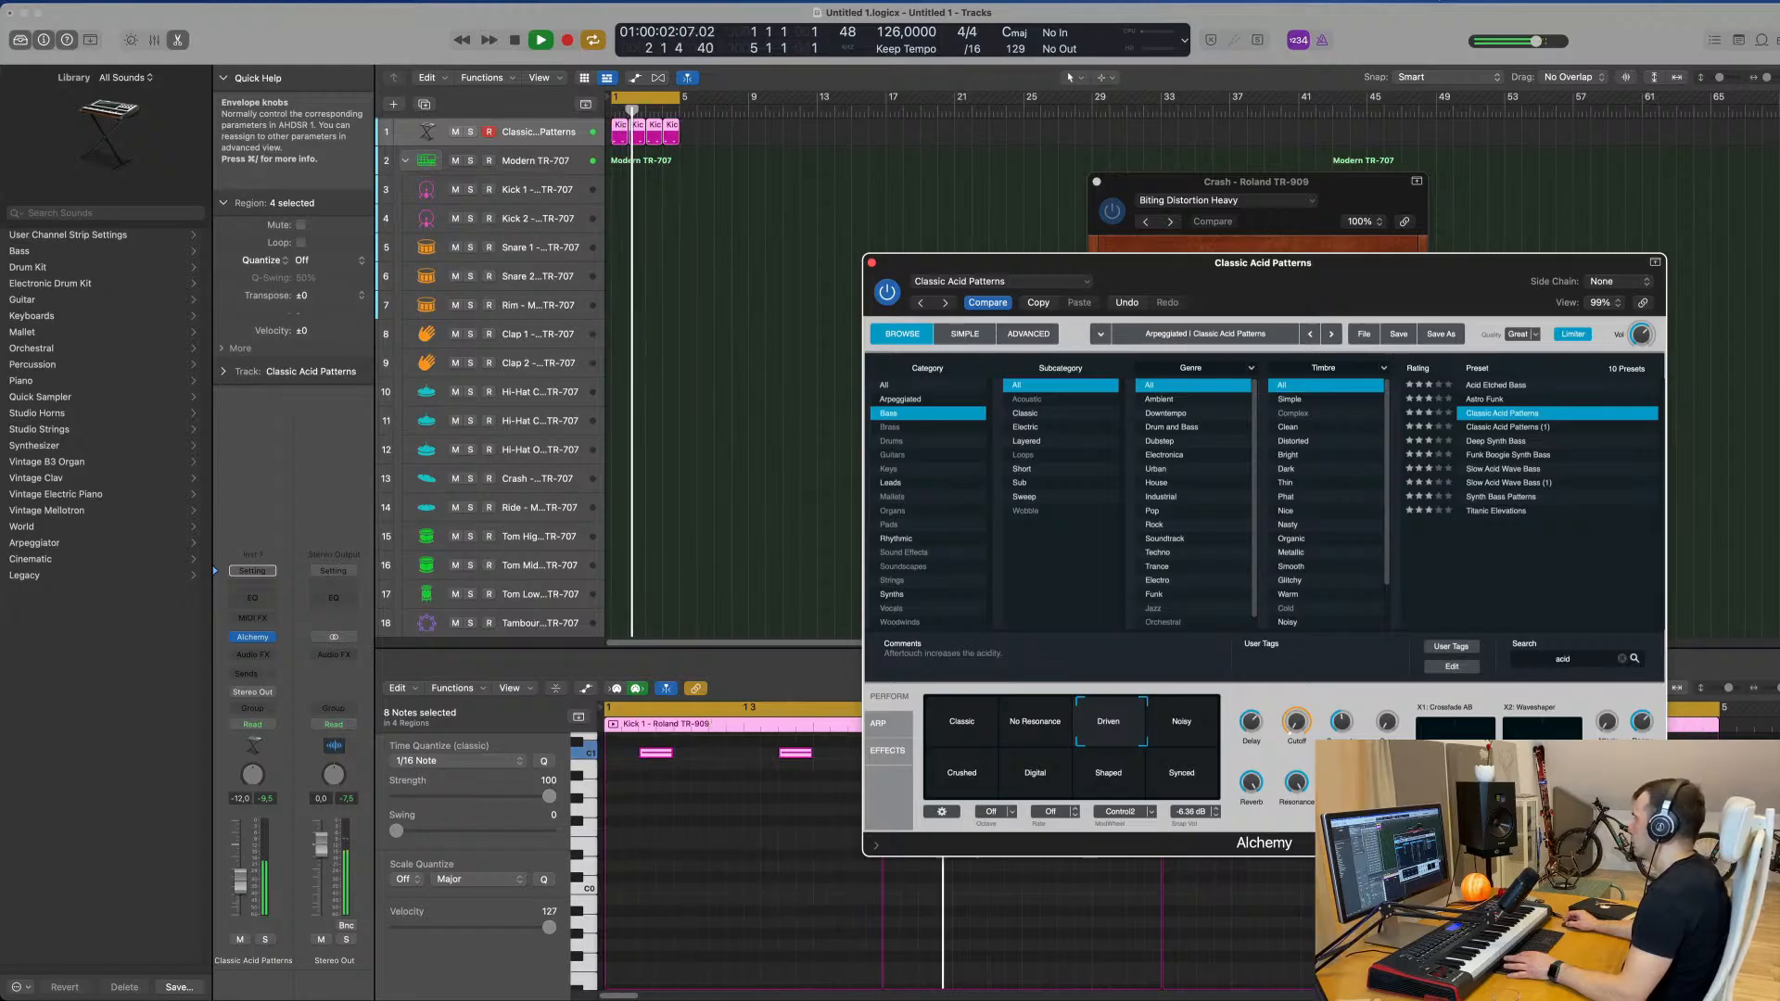
Step: Insert a Compressor on the bass track and side-chain it to Kick 1 of the Roland TR-909 (Inst 19)
left_click_drag(1519, 263, 1568, 230)
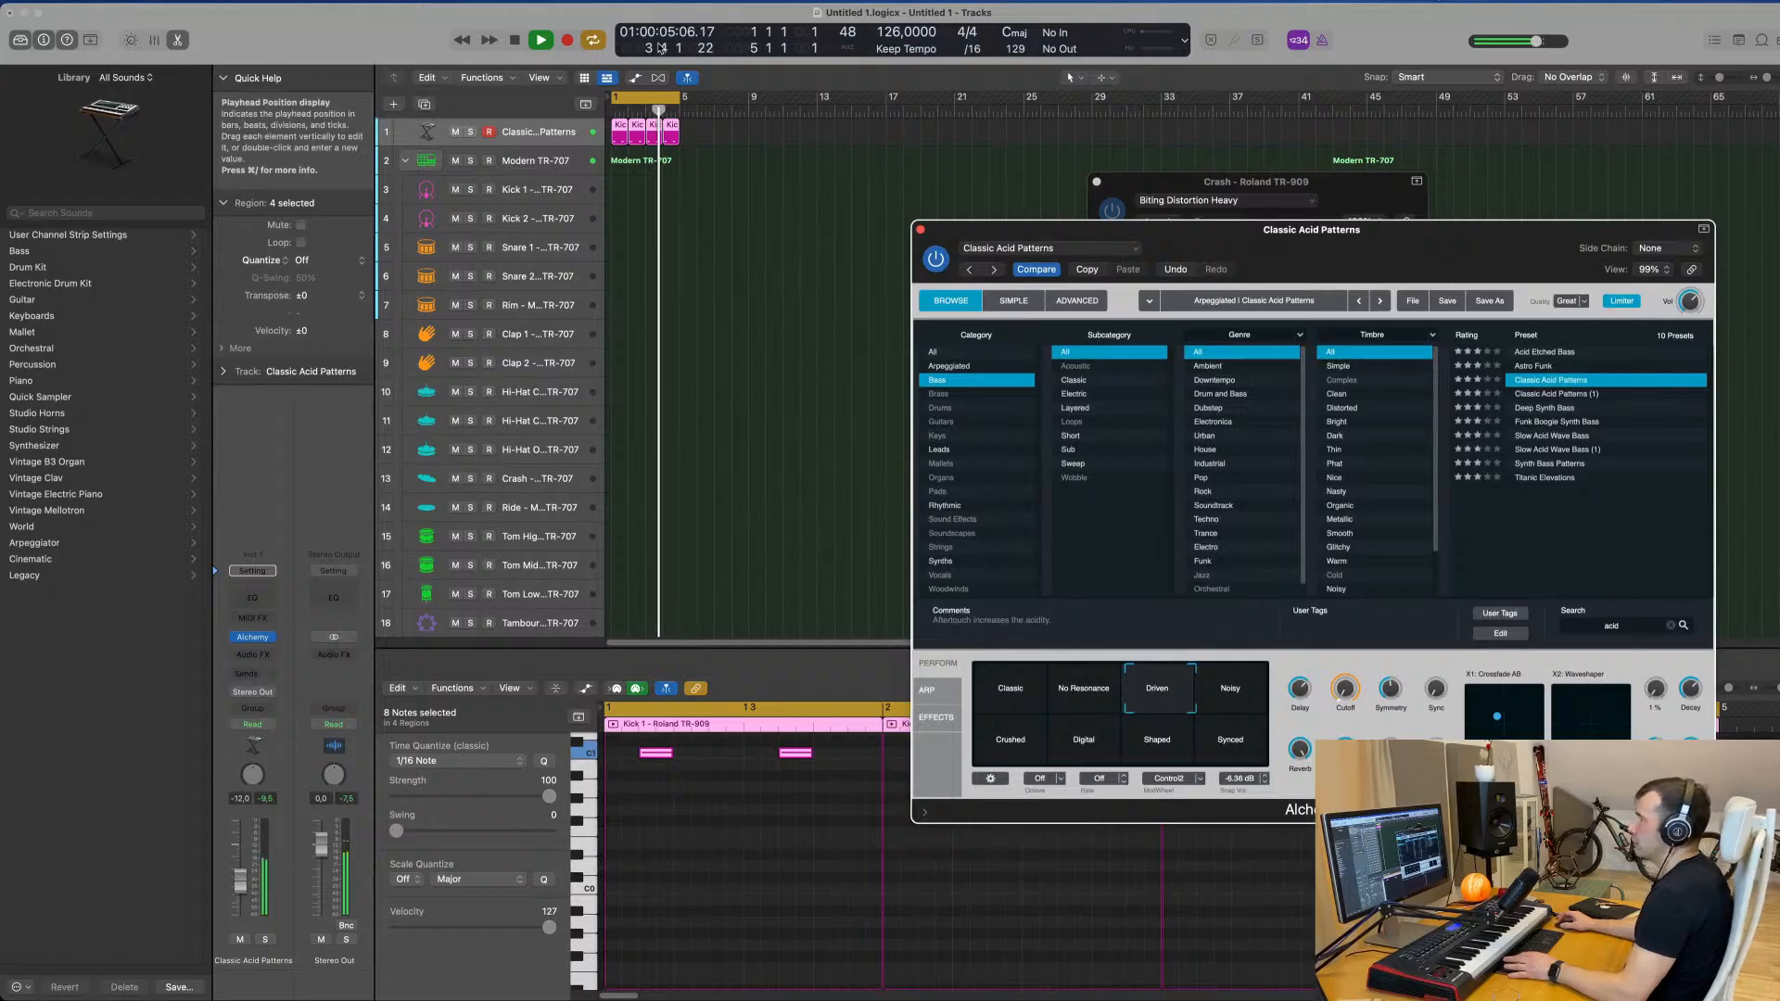
left_click(532, 126)
left_click(252, 655)
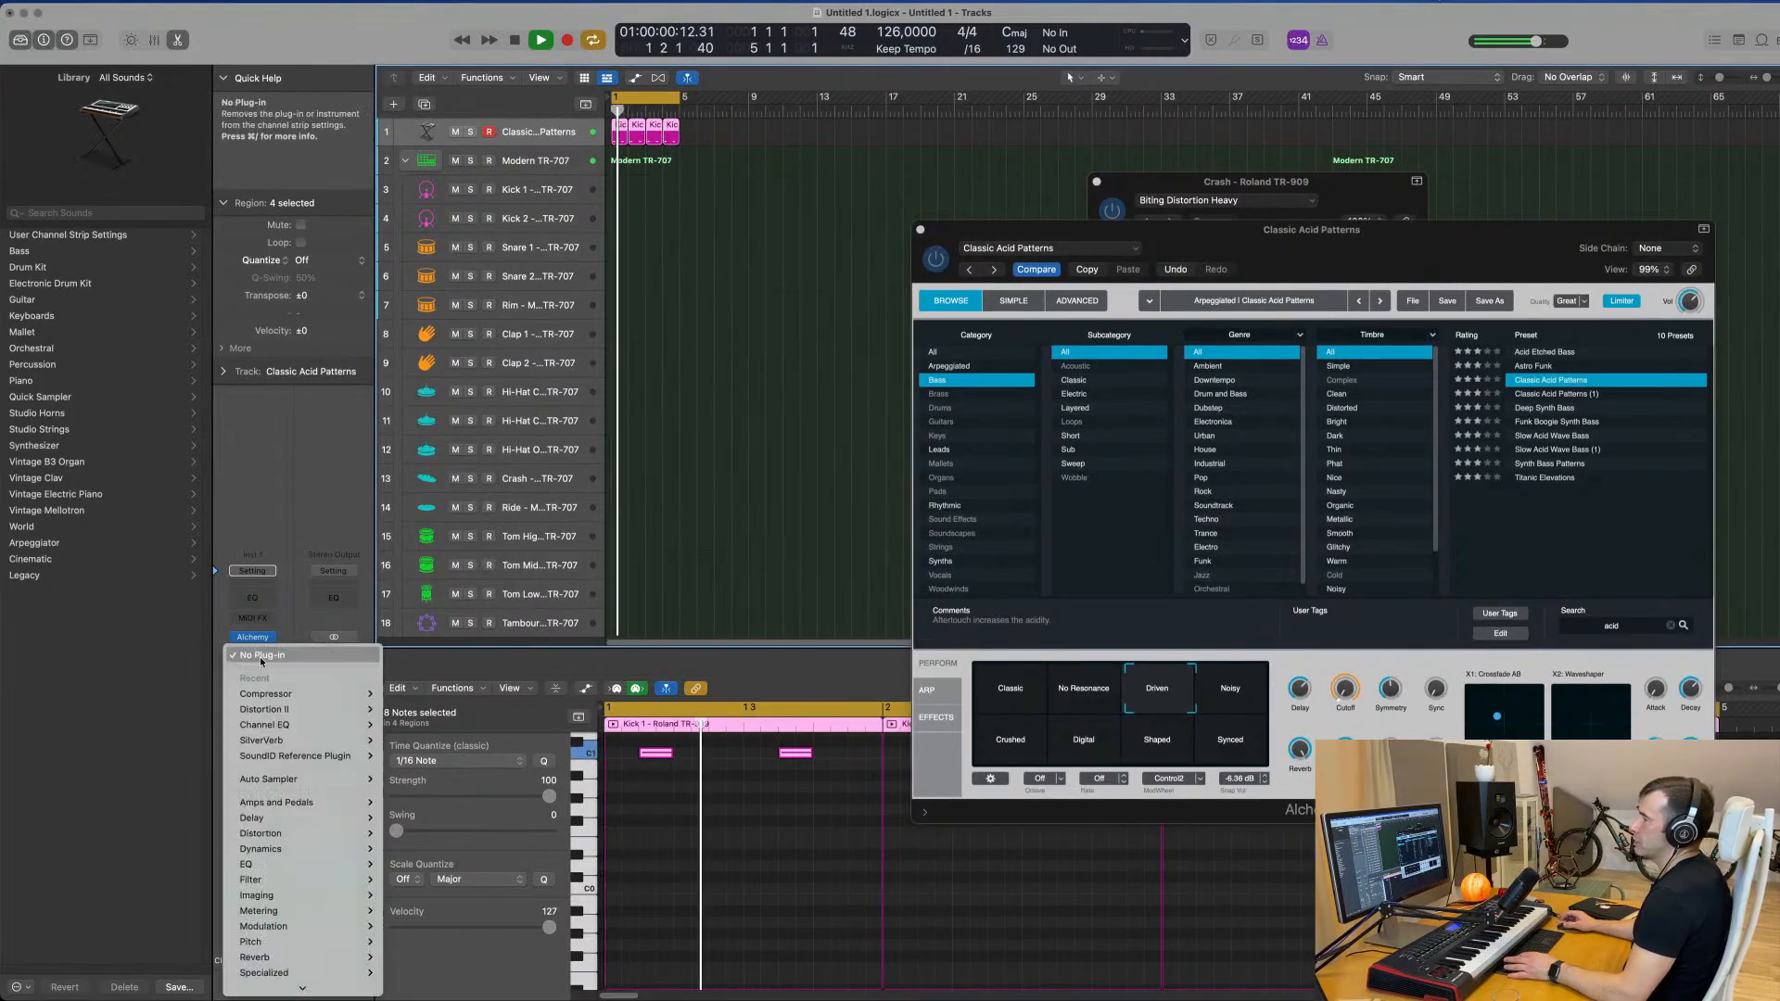
mouse_move(278, 694)
left_click(403, 695)
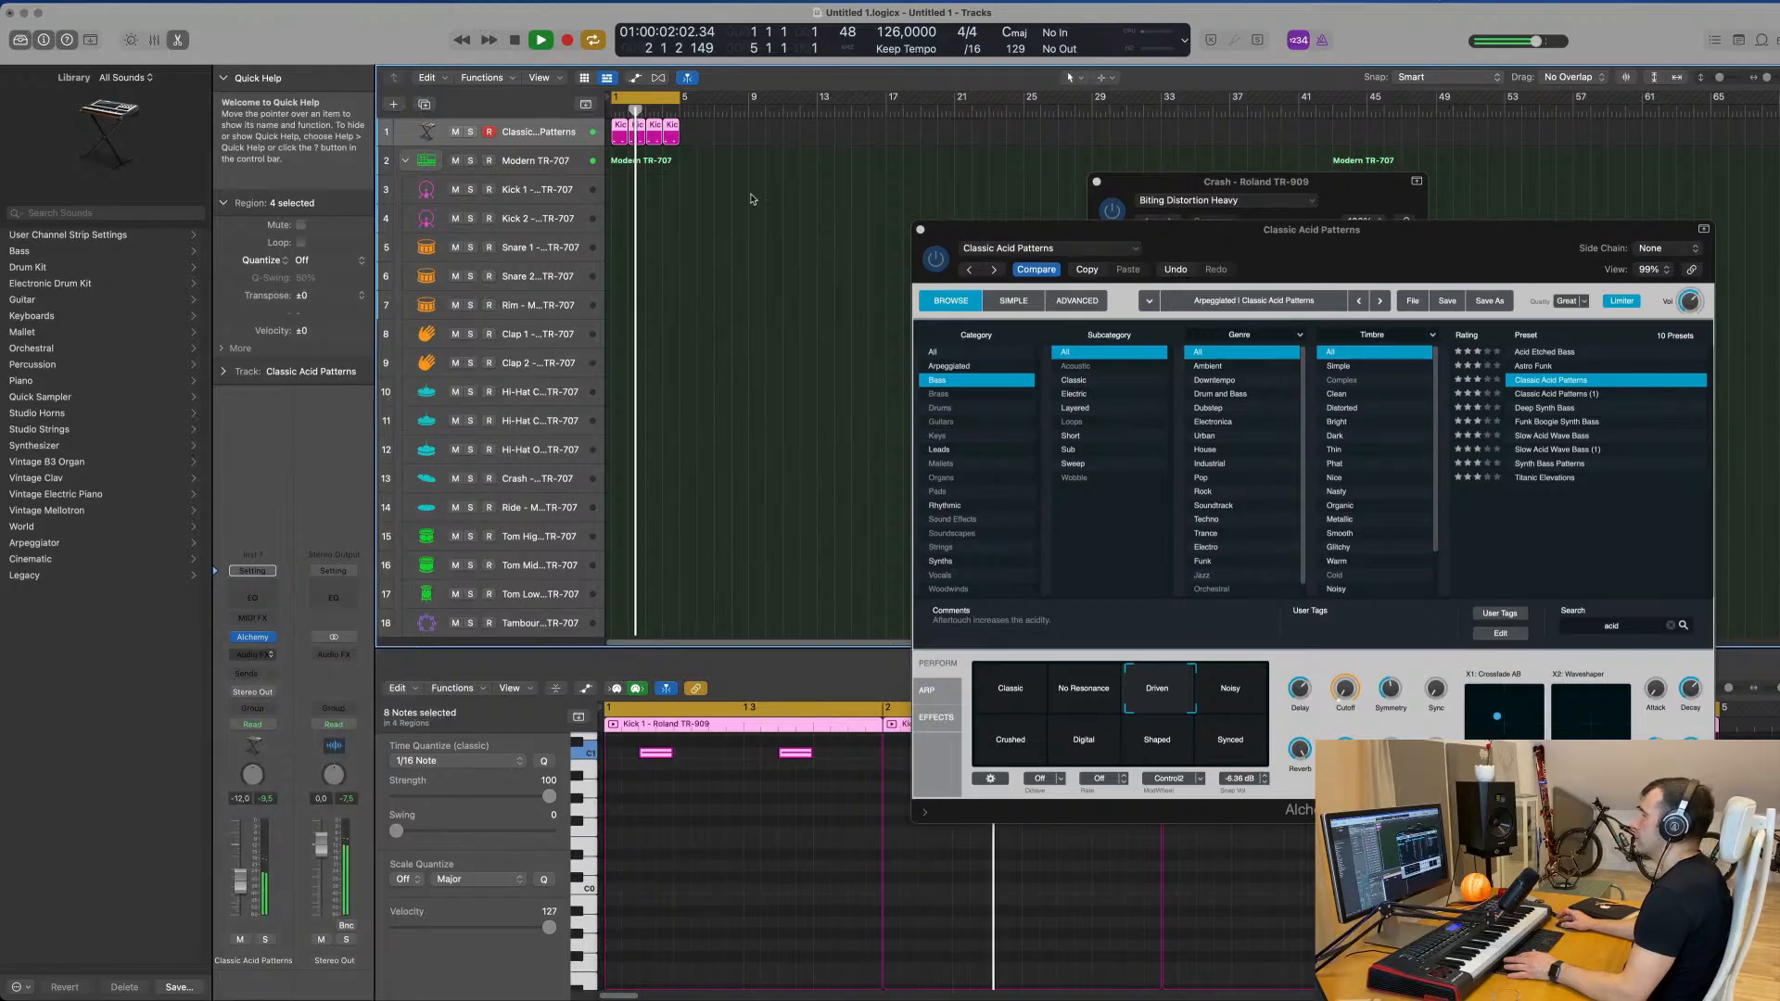
left_click(1196, 207)
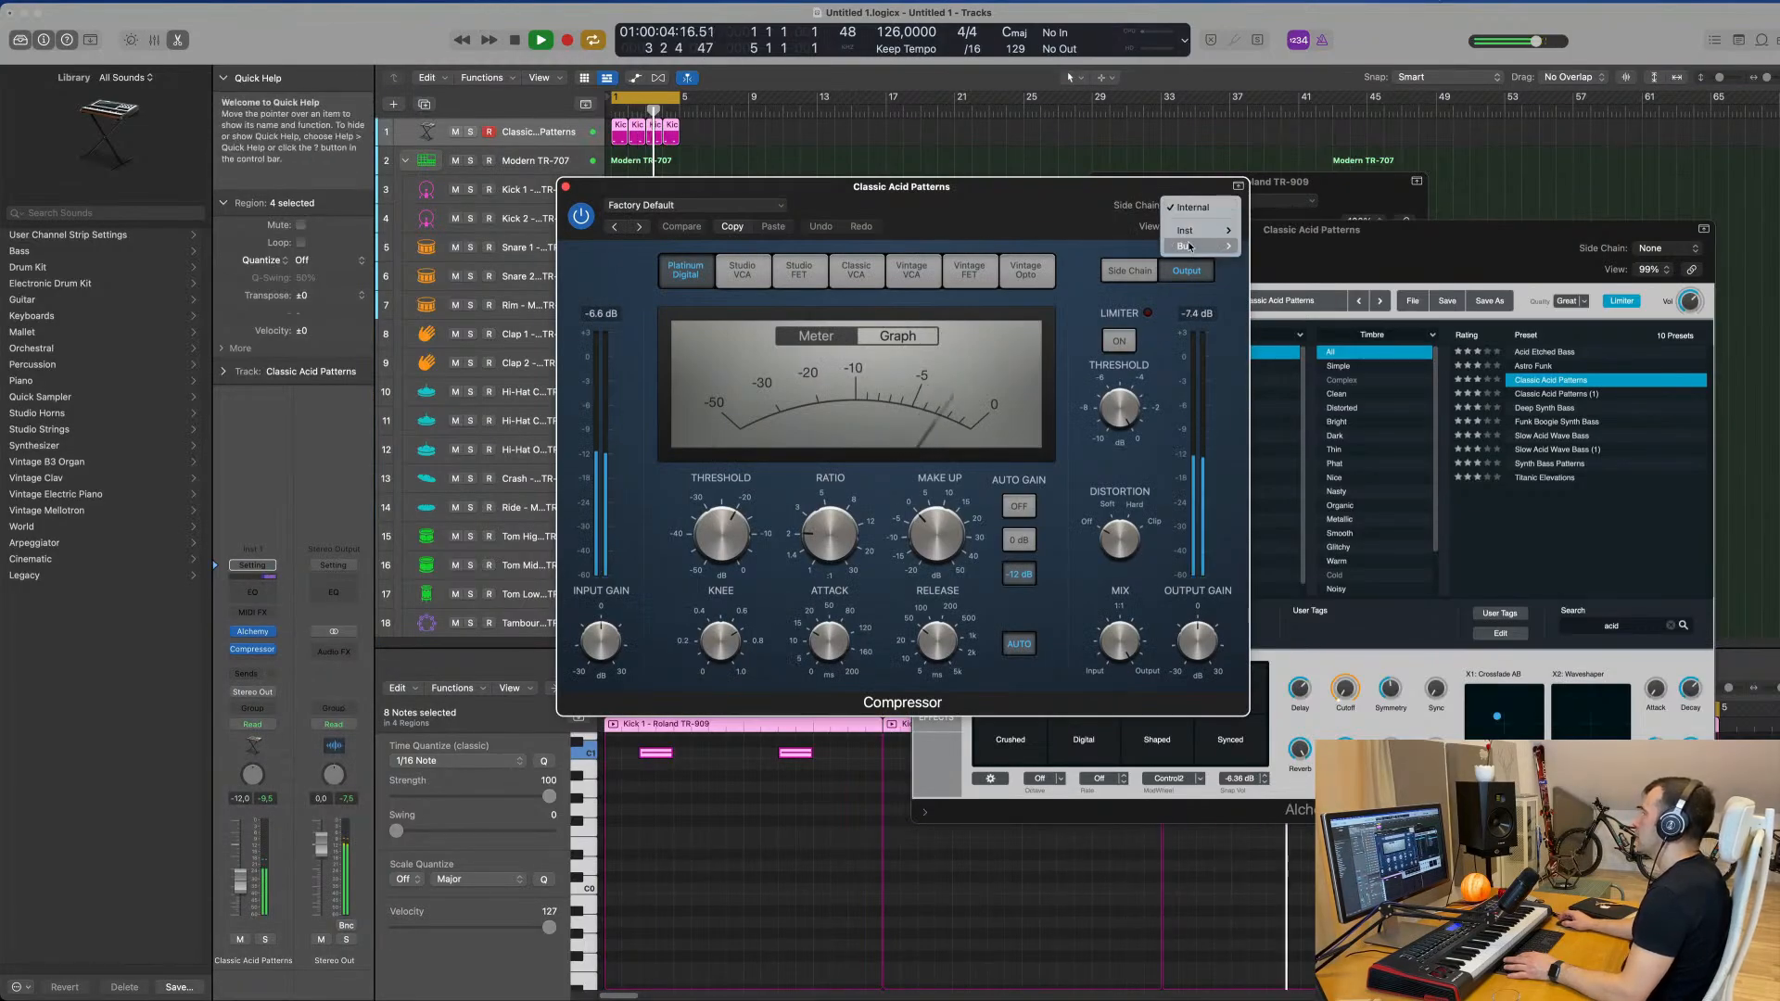
mouse_move(1198, 233)
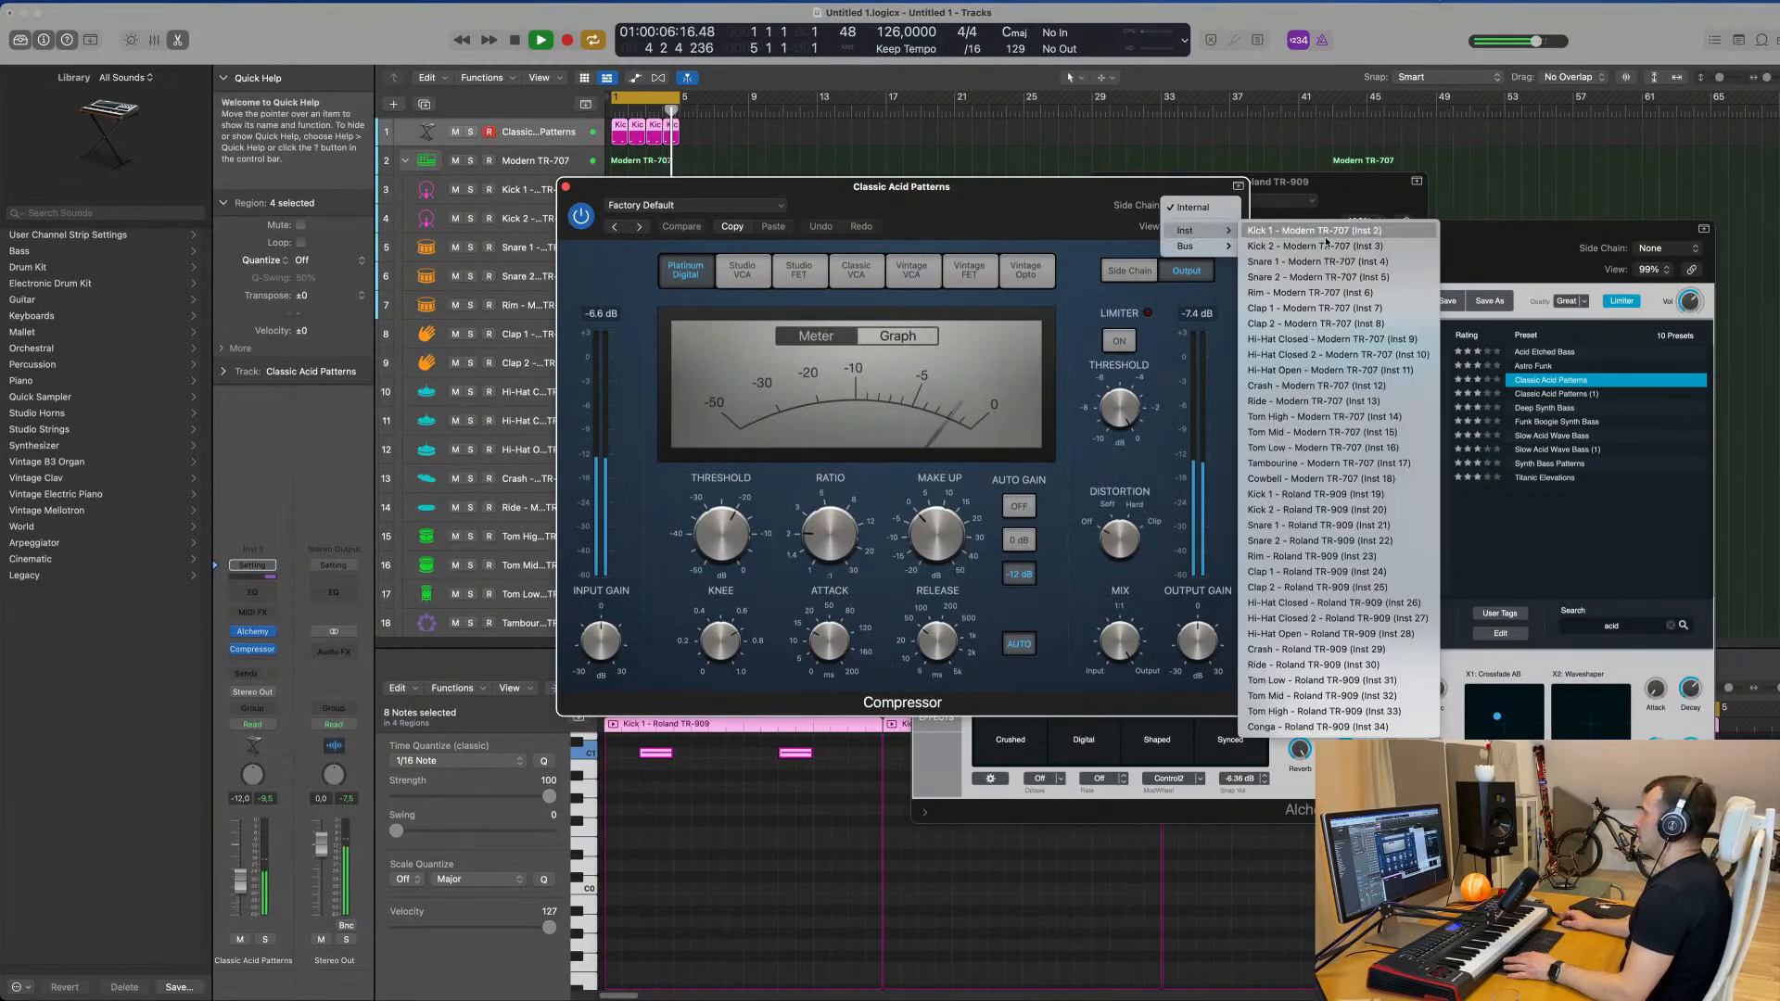
left_click(1336, 354)
Step: Turn off the compressor's automatic release, set its ratio to about 3.9:1 and fine-tune its threshold
left_click_drag(1159, 186, 1343, 179)
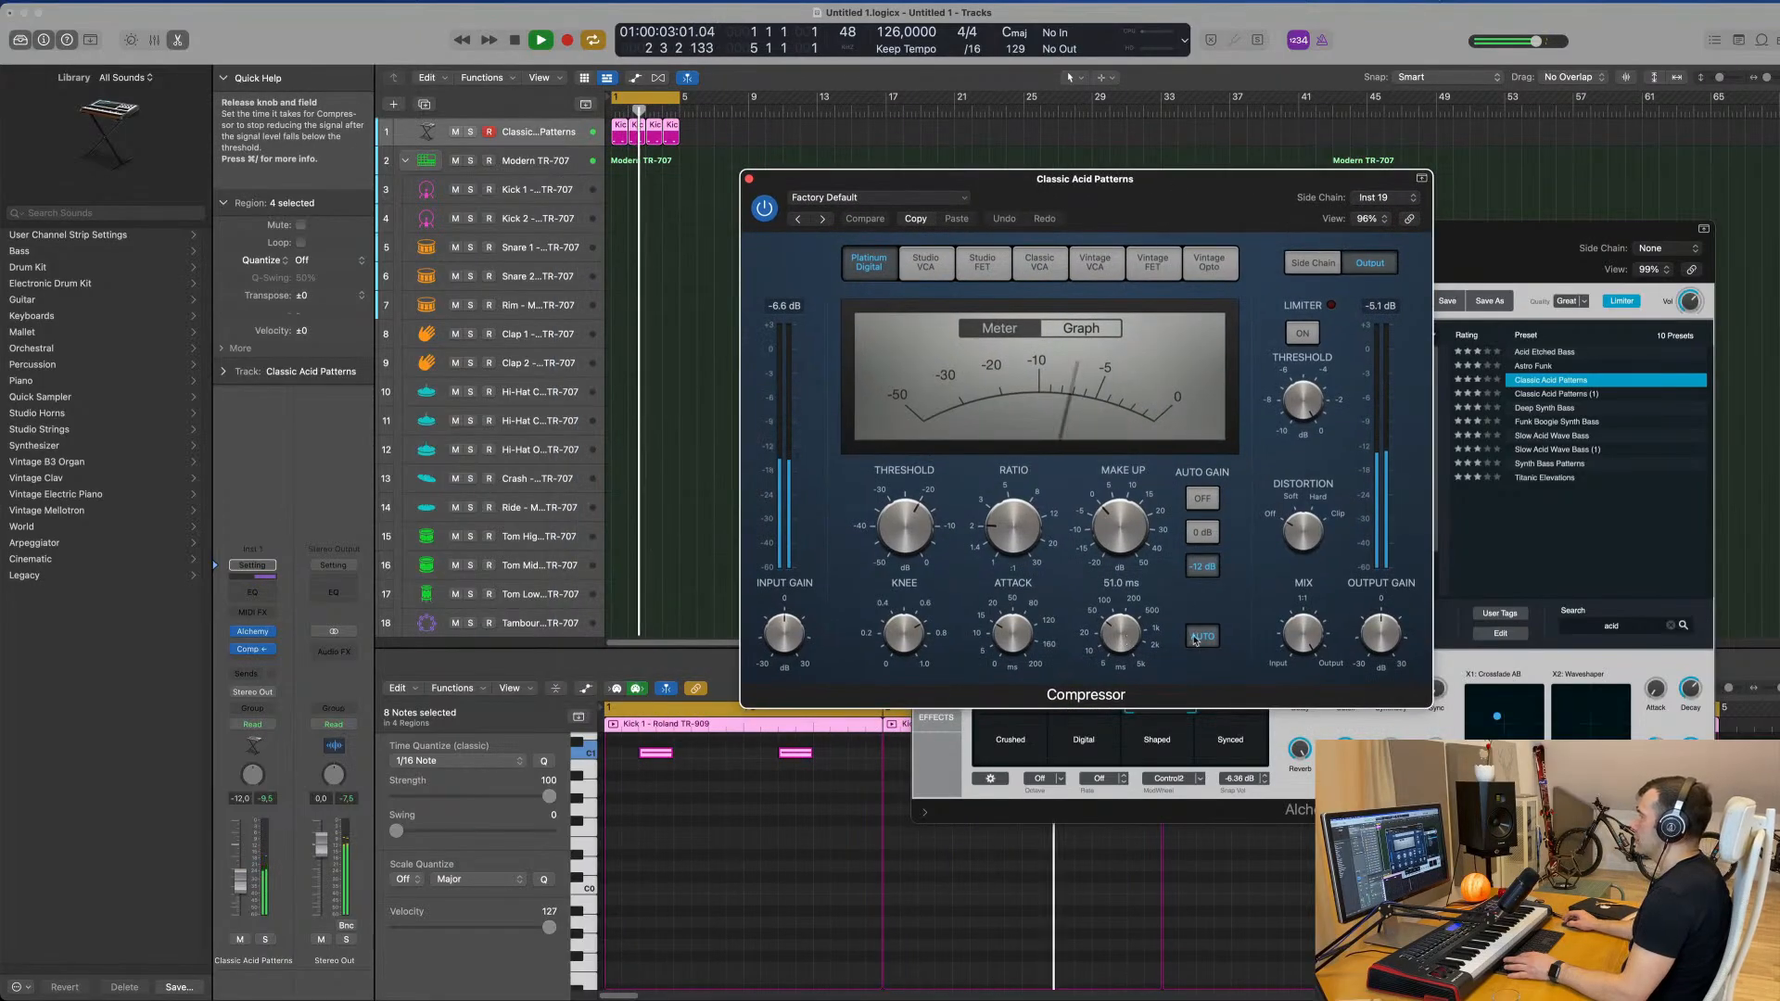
left_click(1191, 639)
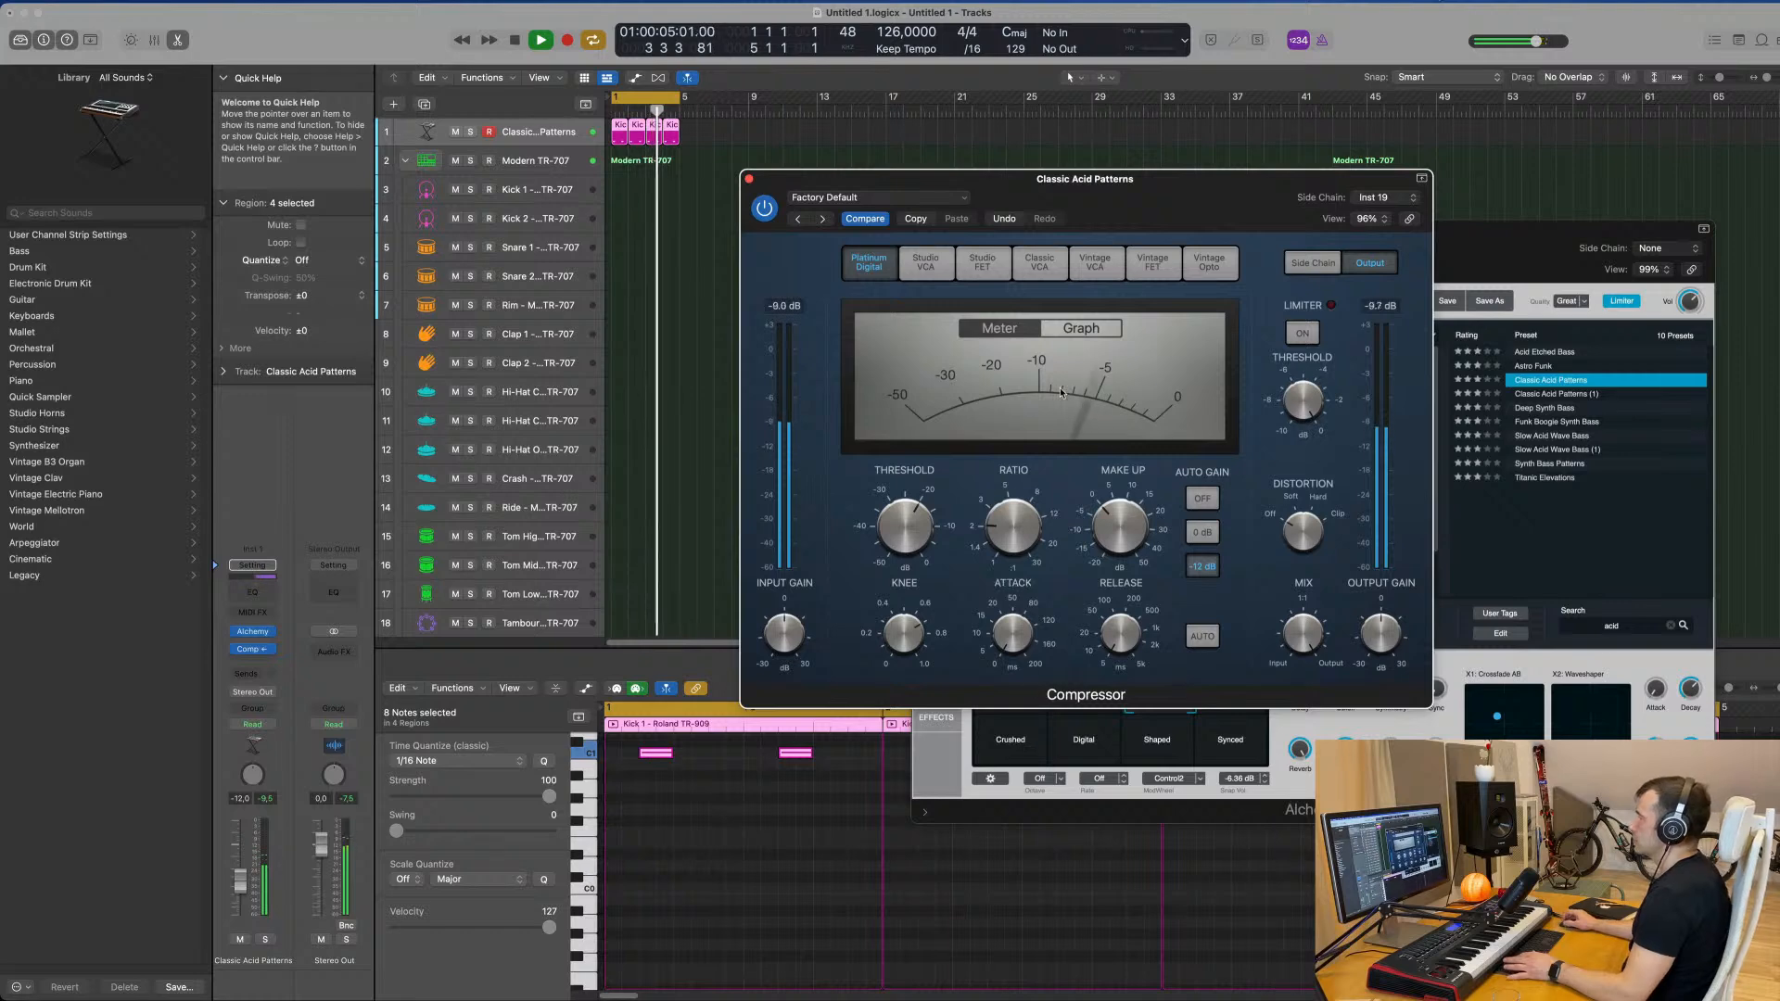
mouse_move(1013, 541)
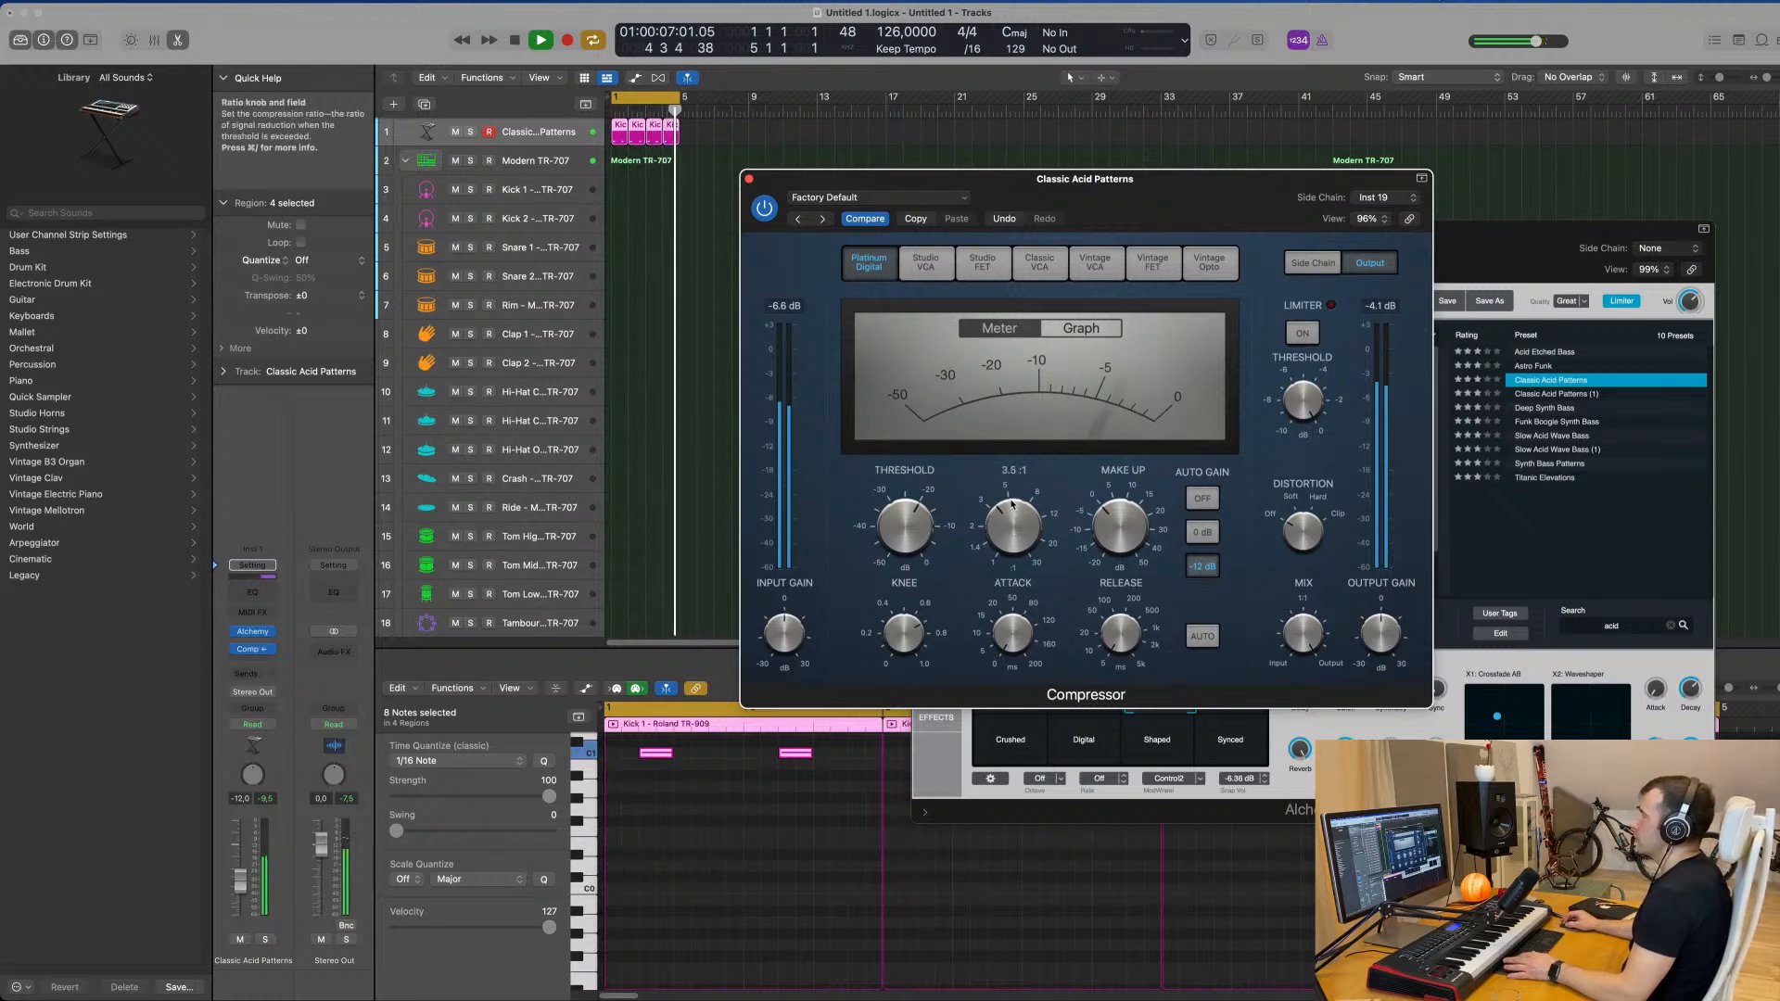
left_click_drag(1013, 499, 1013, 490)
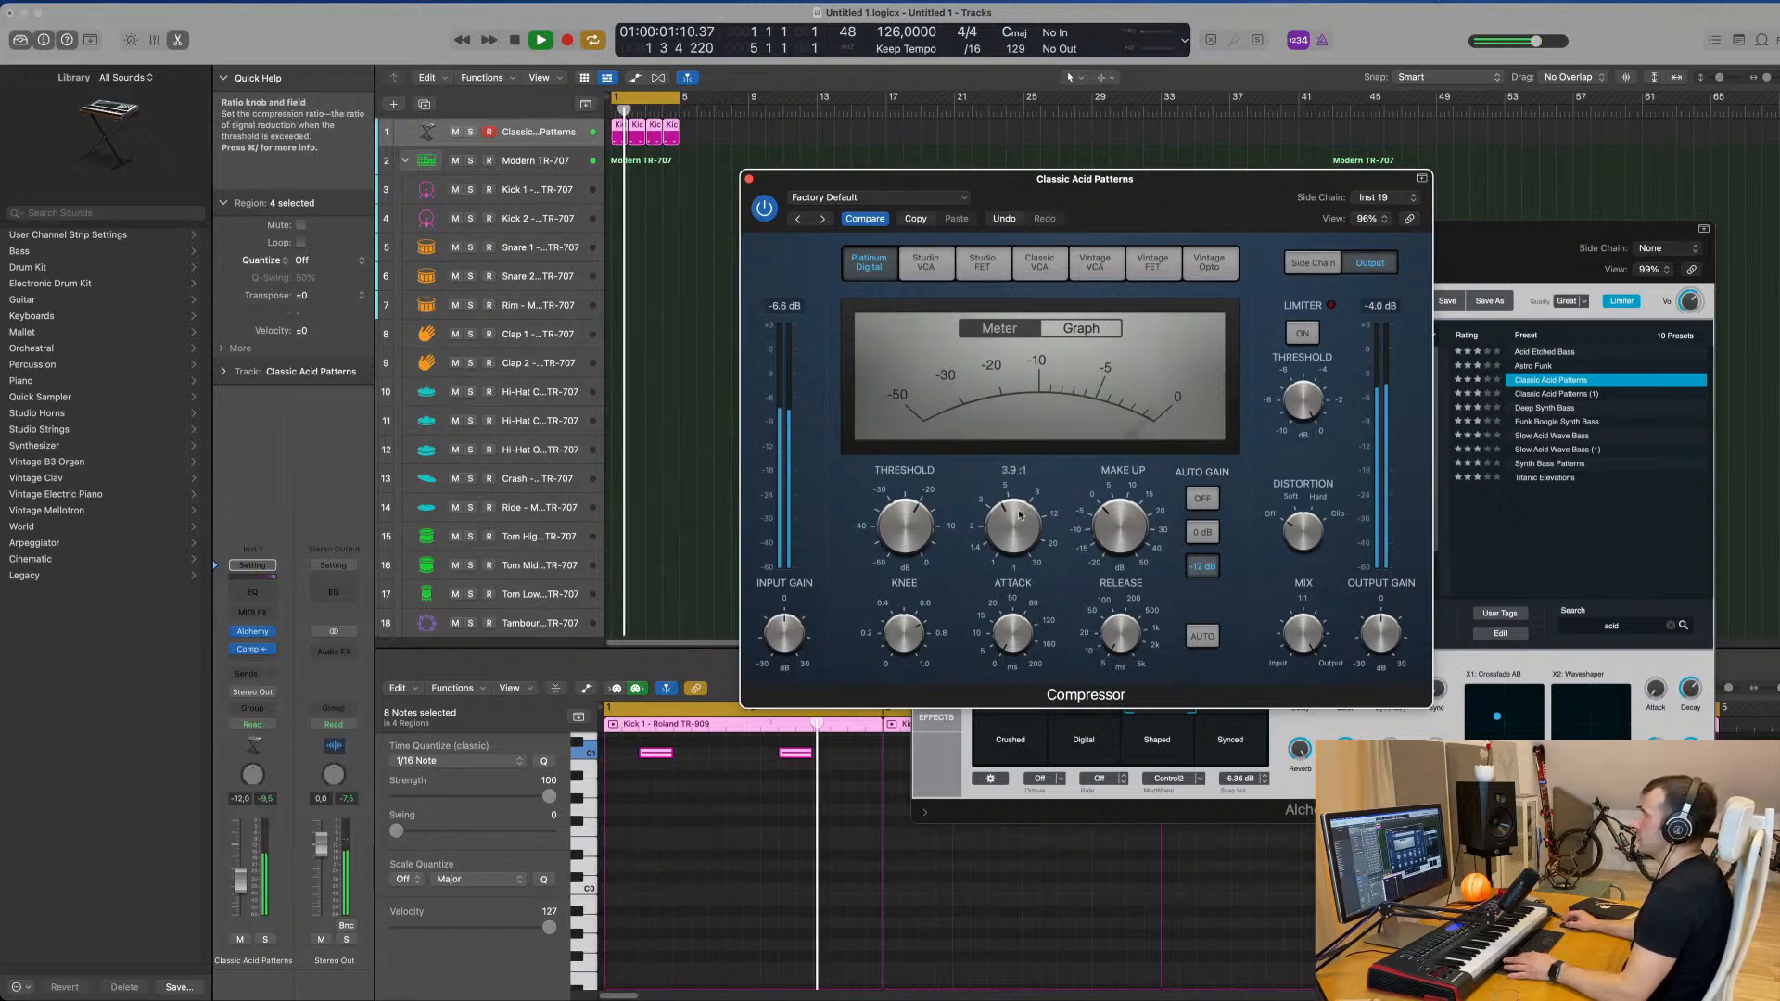
left_click_drag(916, 525, 916, 531)
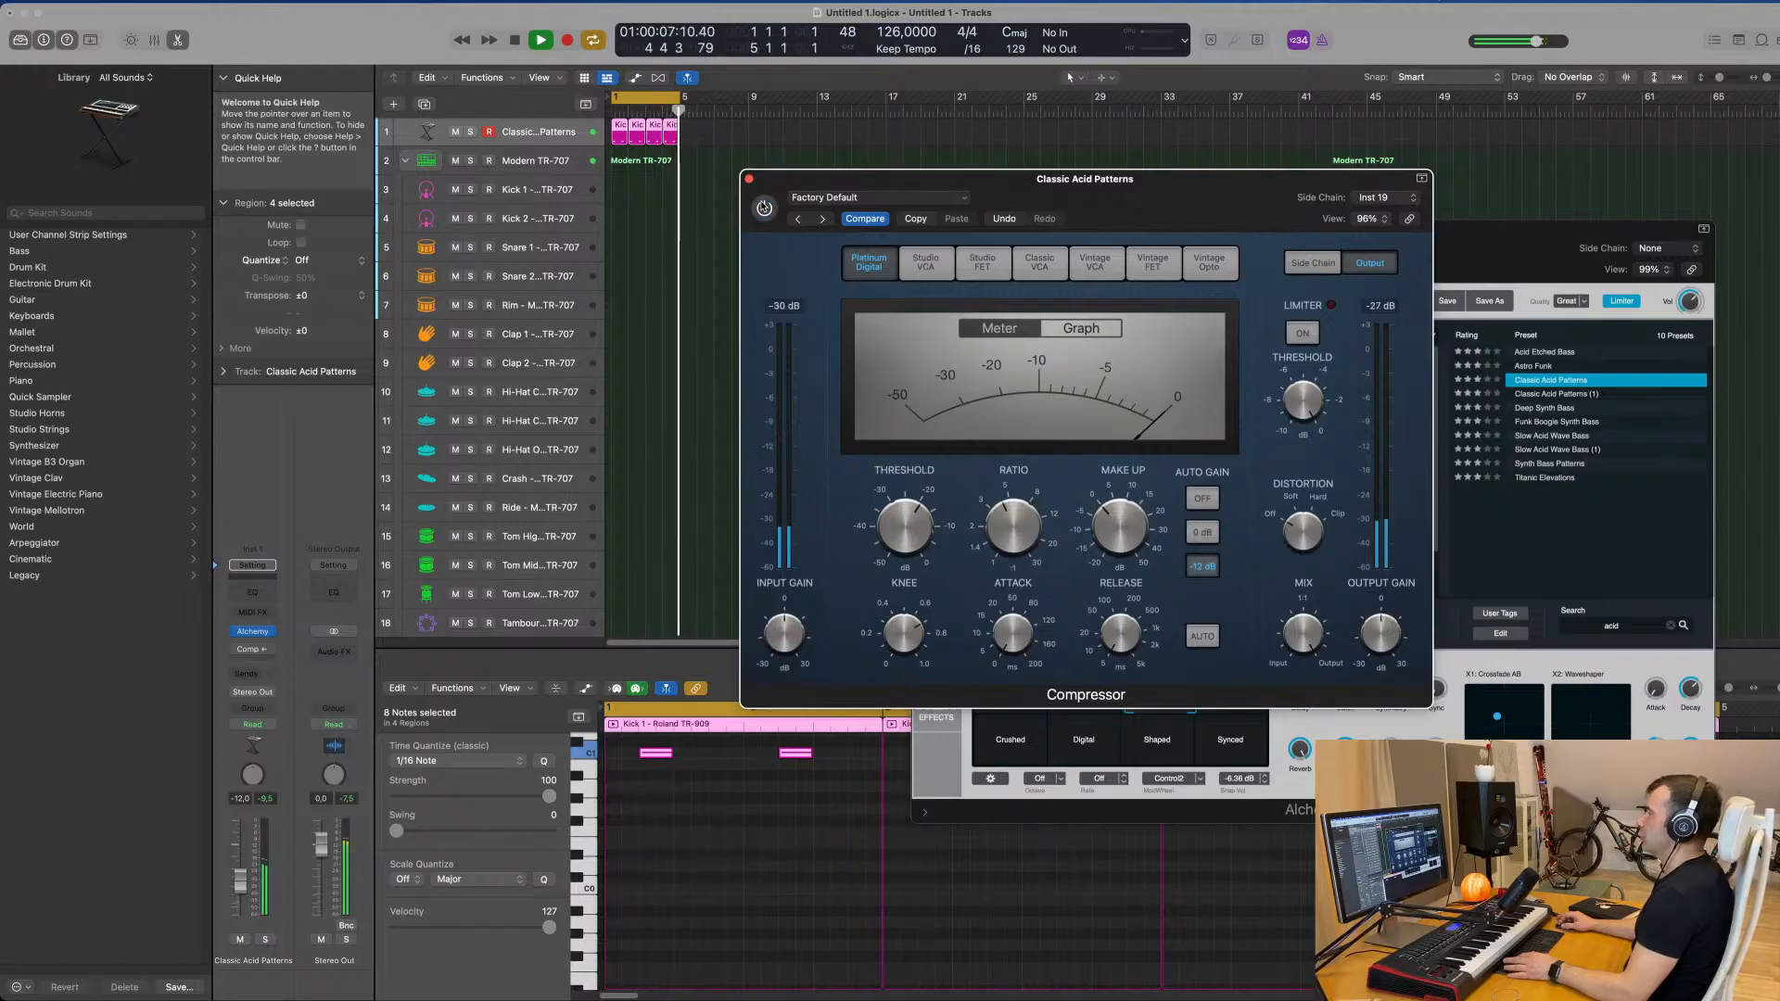
Step: Close the compressor and set the acid patch's Delay to about 61%
left_click_drag(805, 183, 823, 182)
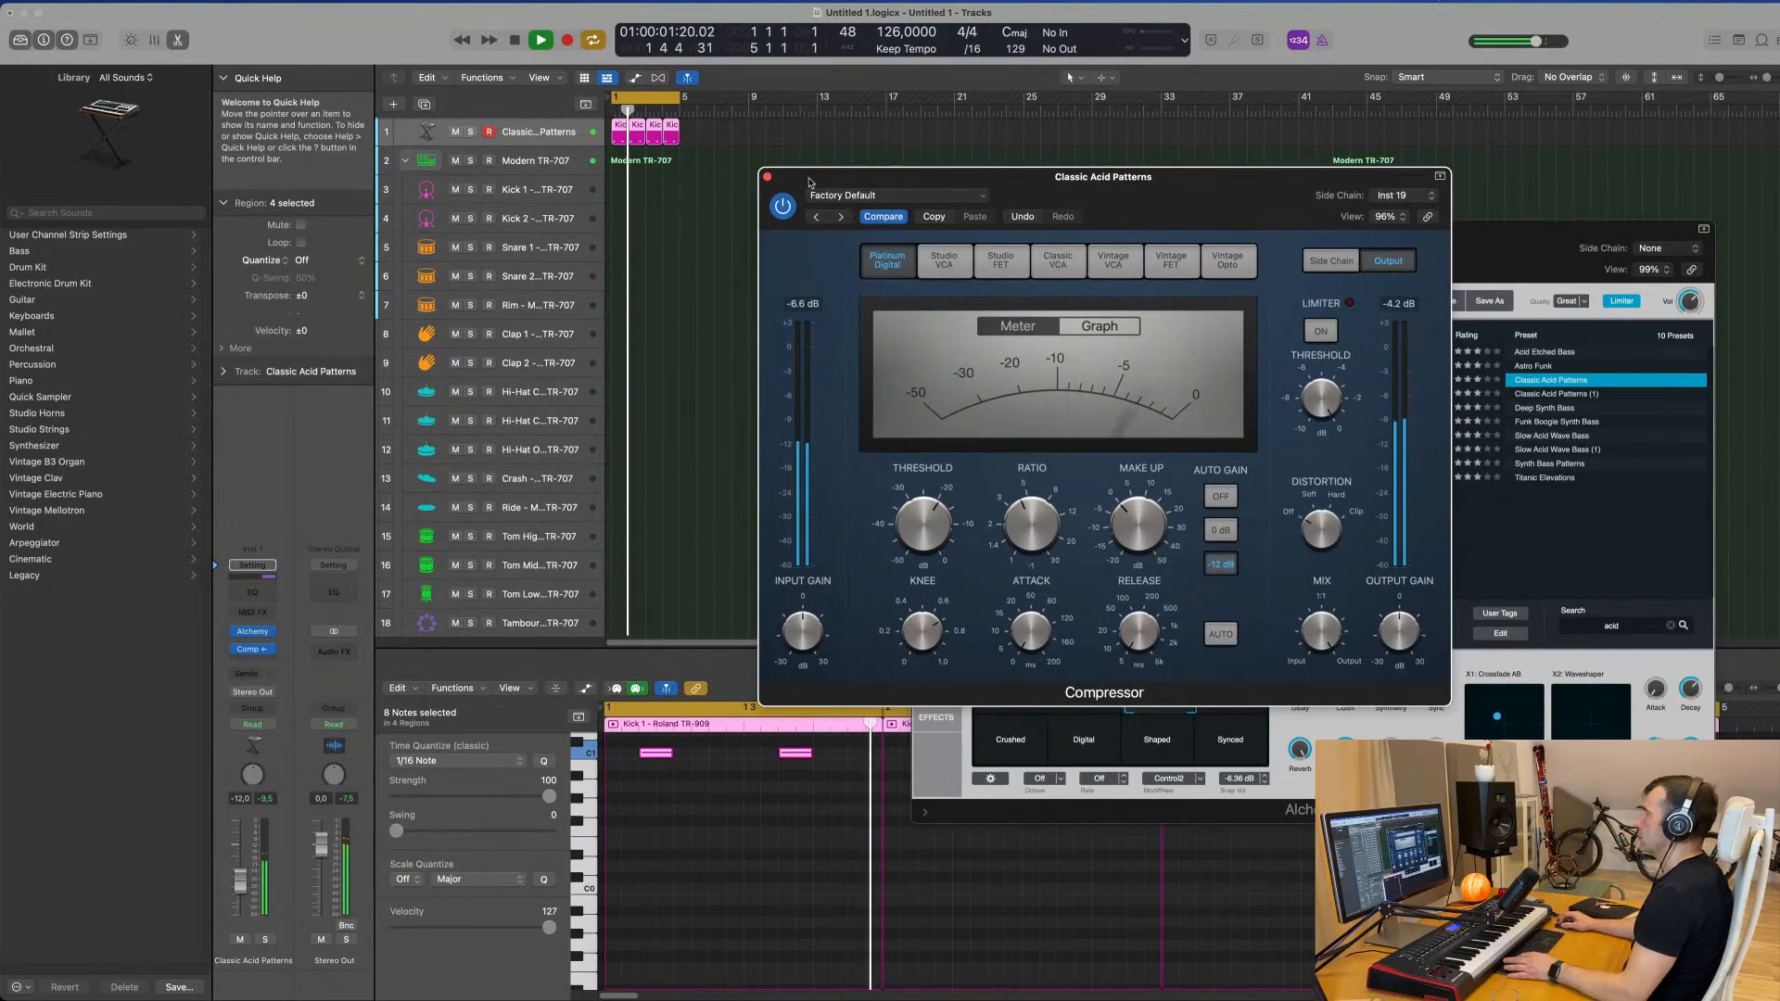
left_click(767, 176)
left_click_drag(1347, 702, 1352, 677)
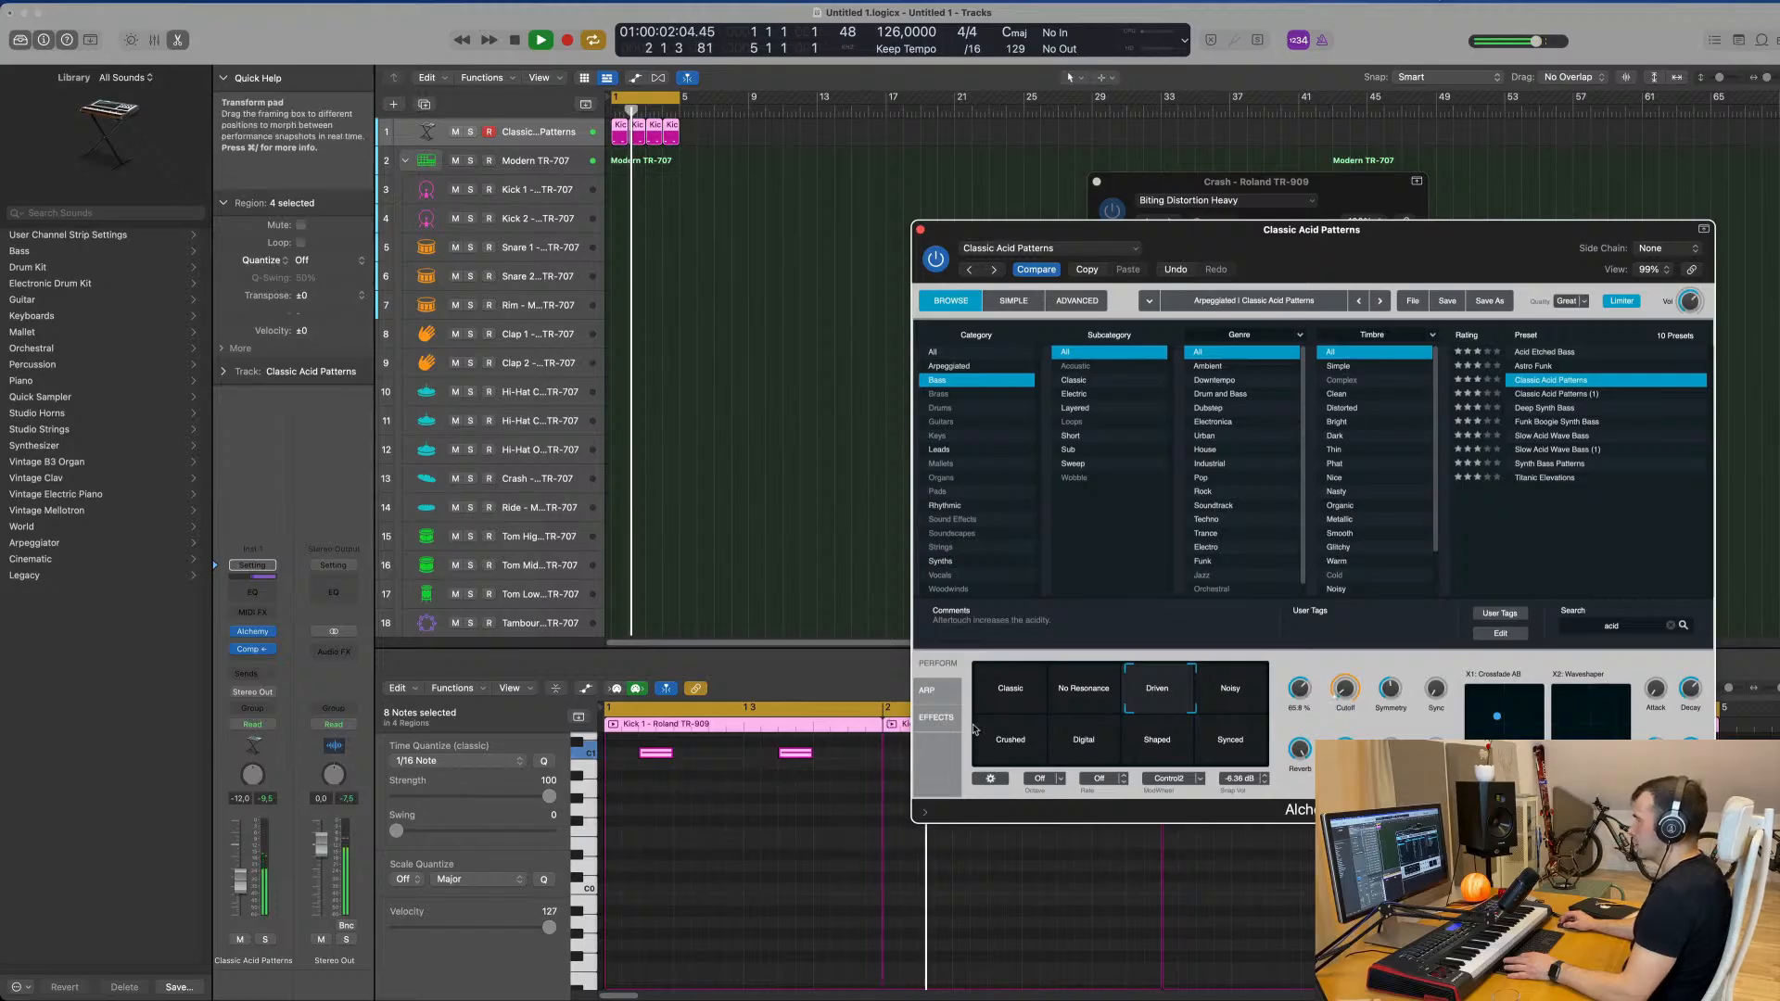
Step: Turn on Alchemy's arpeggiator in Up mode and set its rate to 1/16
left_click(927, 690)
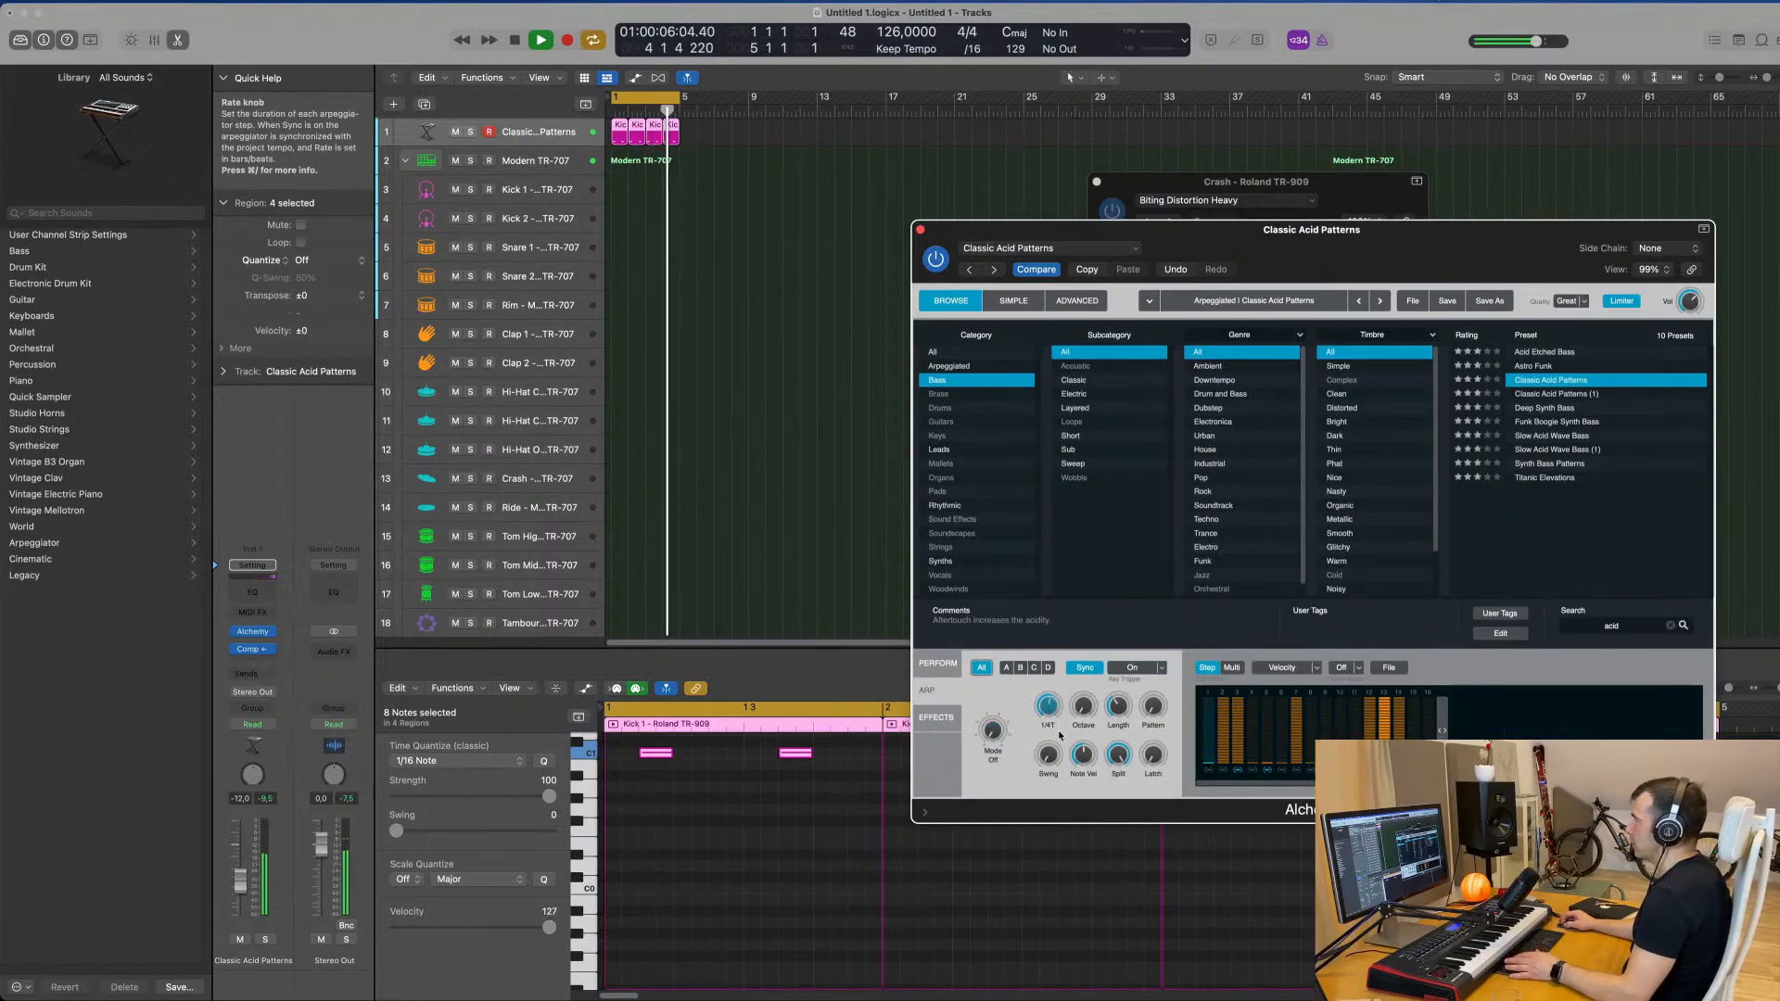
left_click_drag(992, 735, 989, 716)
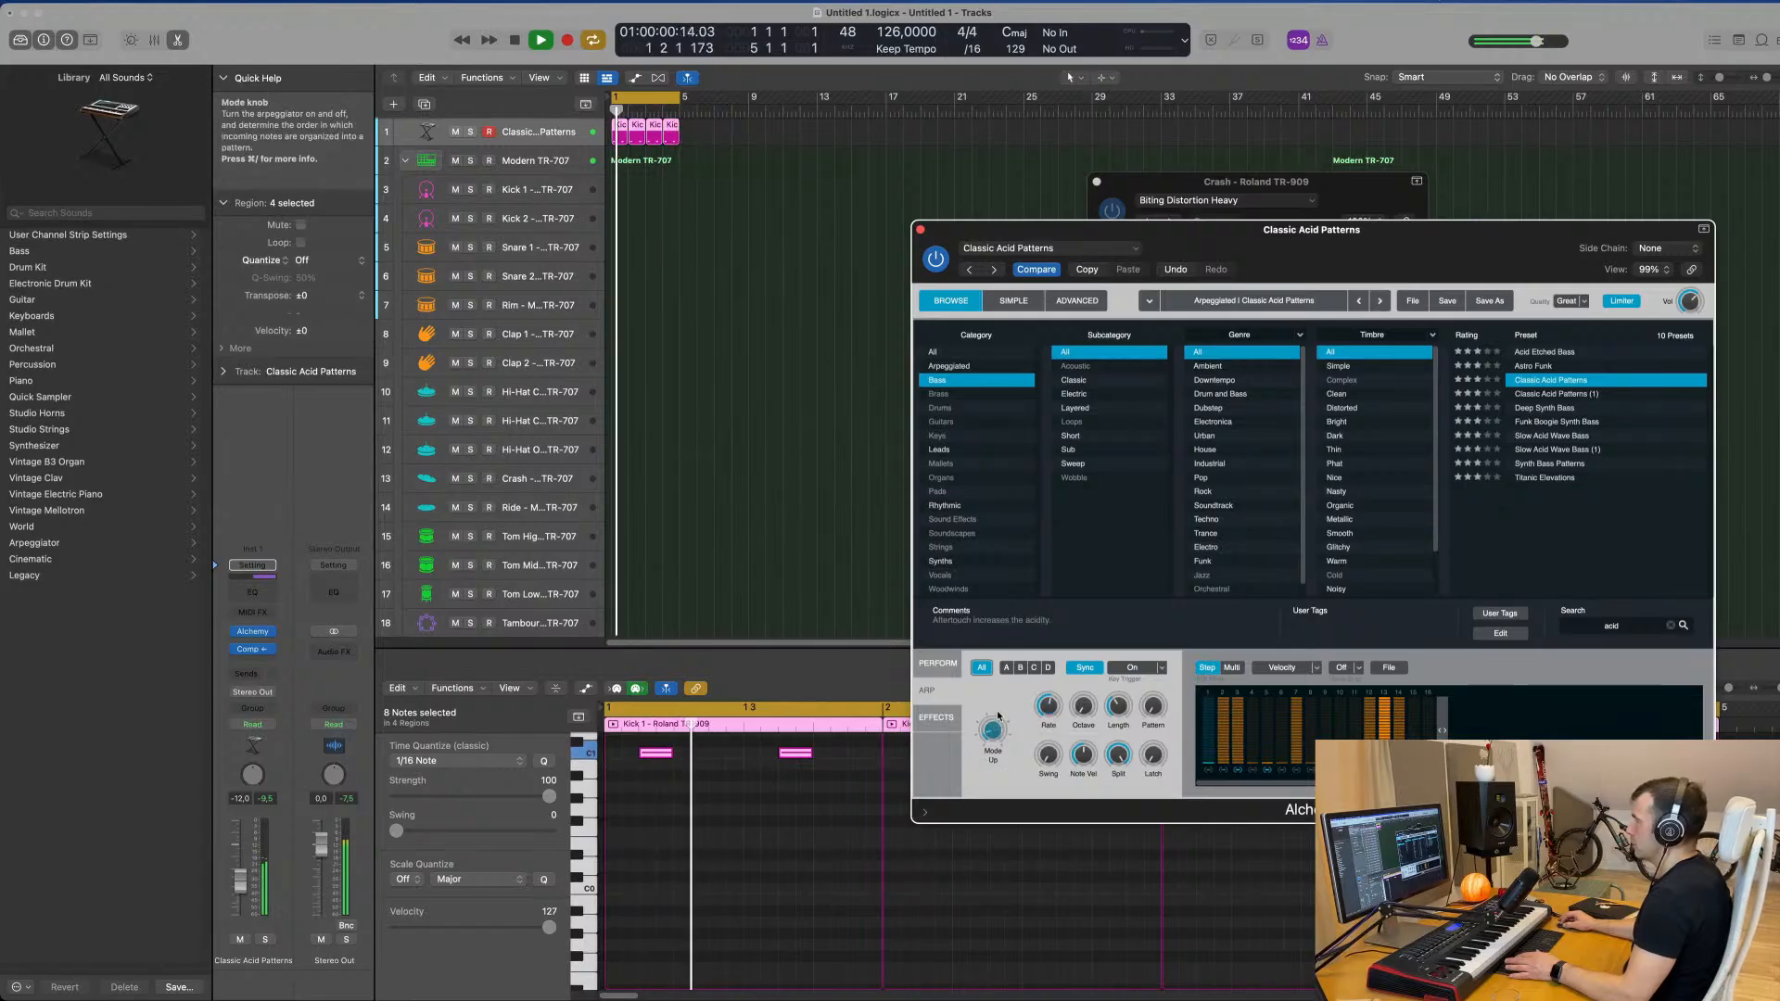
left_click_drag(1197, 230, 1031, 260)
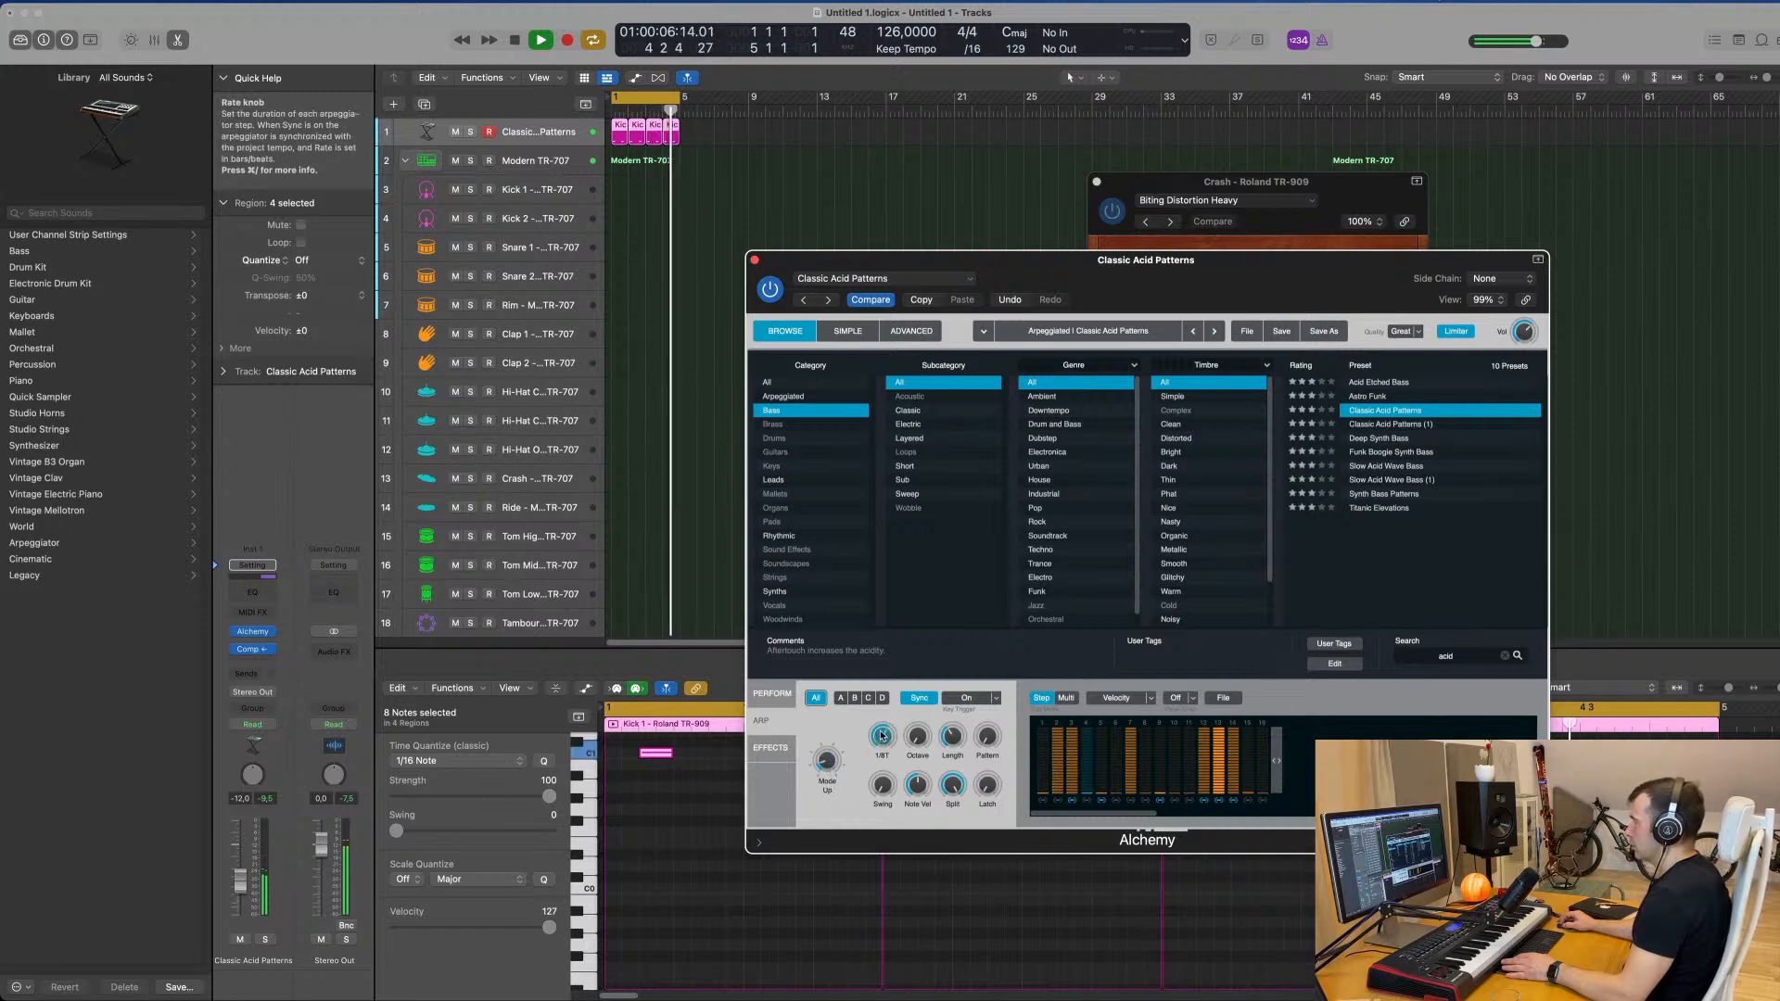
left_click_drag(1145, 288, 1152, 201)
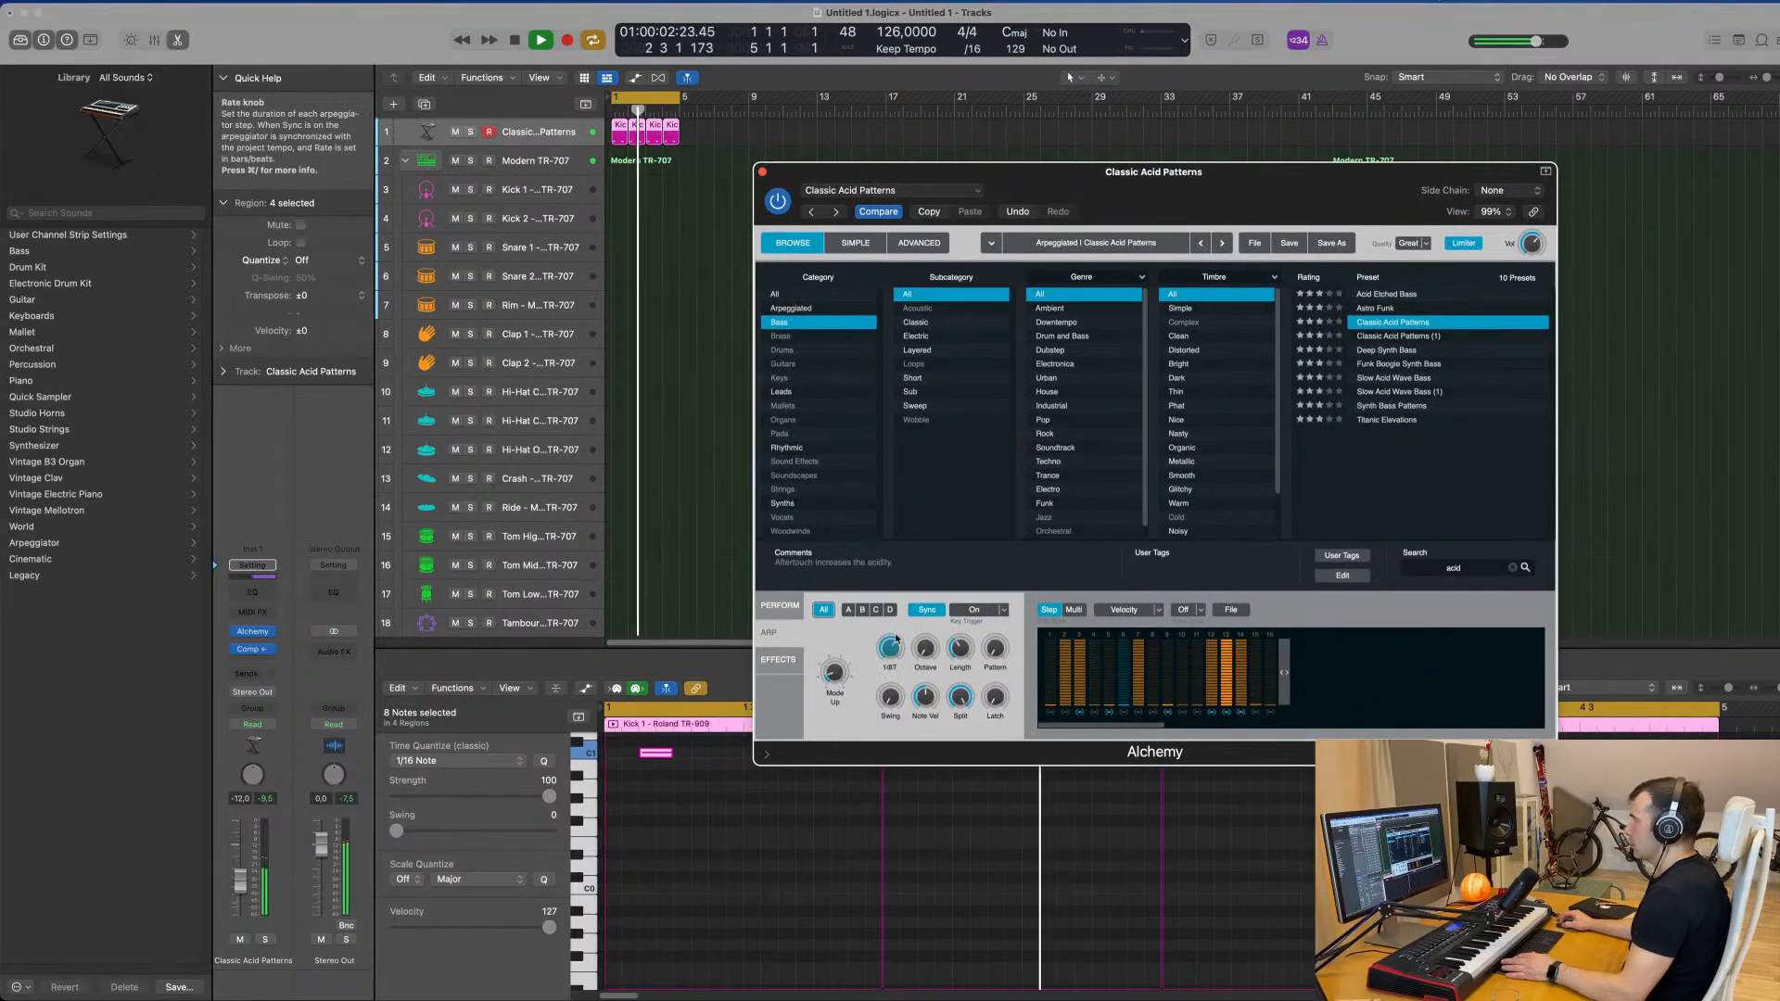
left_click_drag(891, 652, 893, 647)
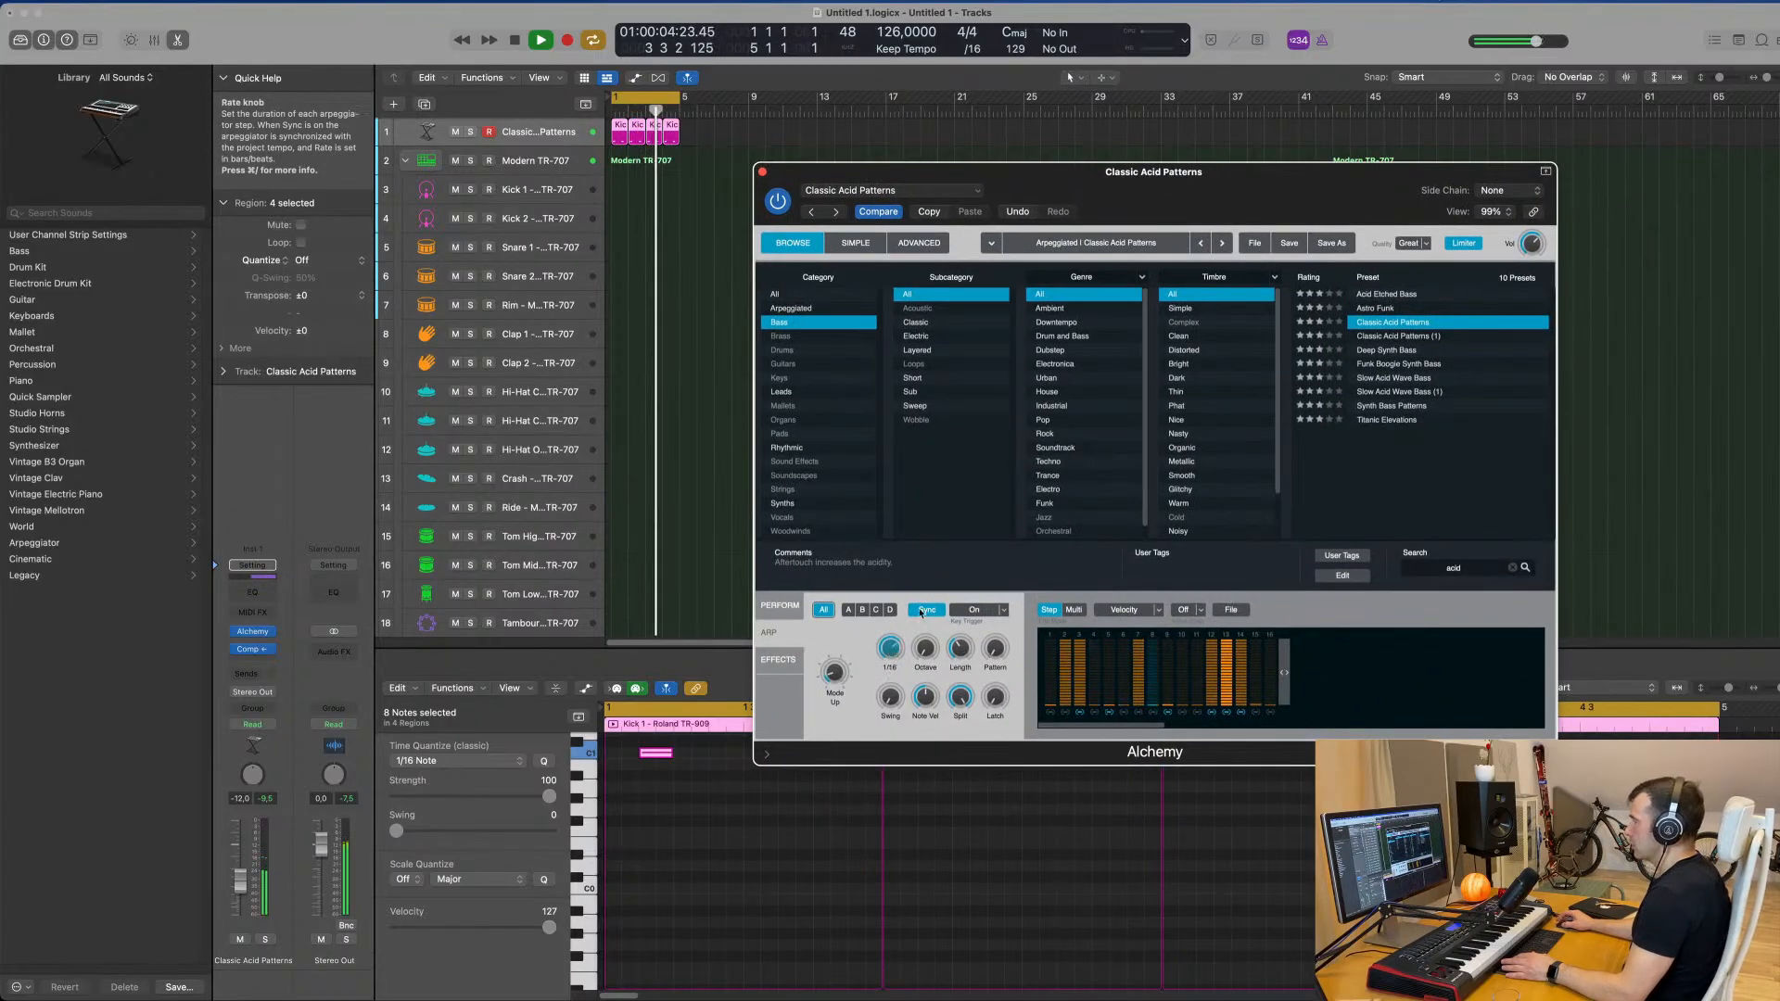
Step: Audition another arpeggiator pattern with different rates, and switch the arpeggiator mode to Off
left_click_drag(1280, 167, 1357, 143)
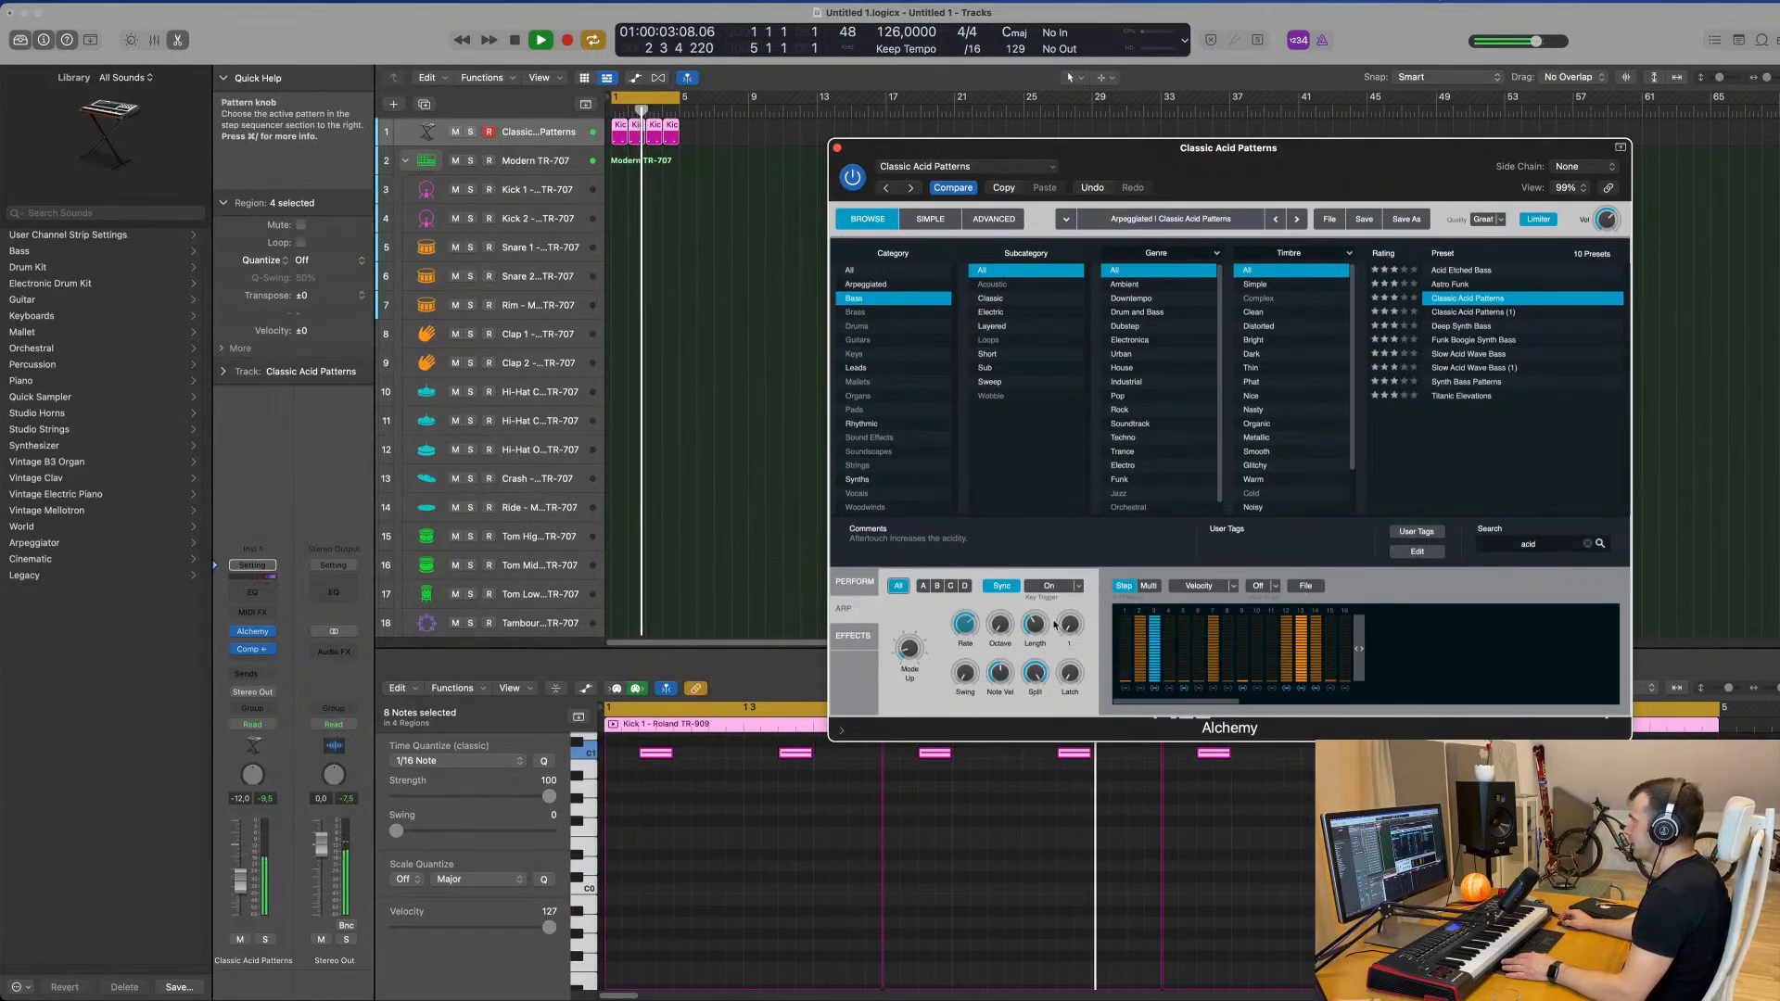
left_click_drag(1070, 624, 1066, 569)
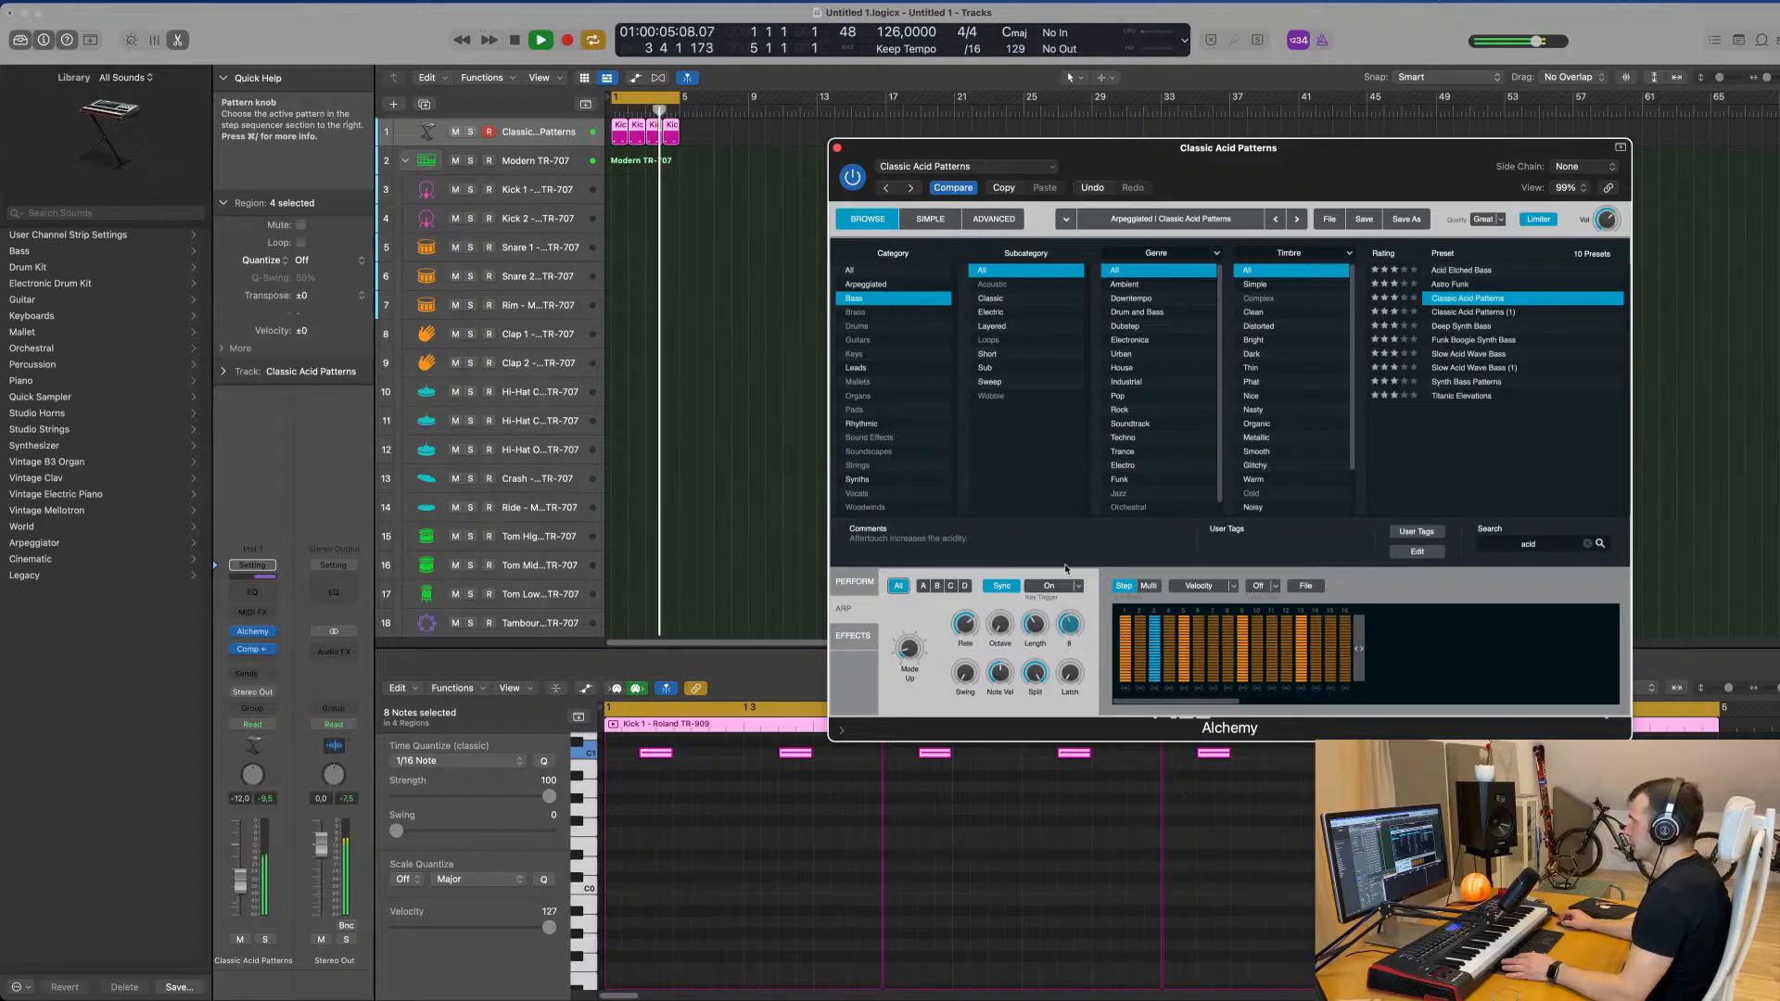
left_click_drag(899, 730, 826, 717)
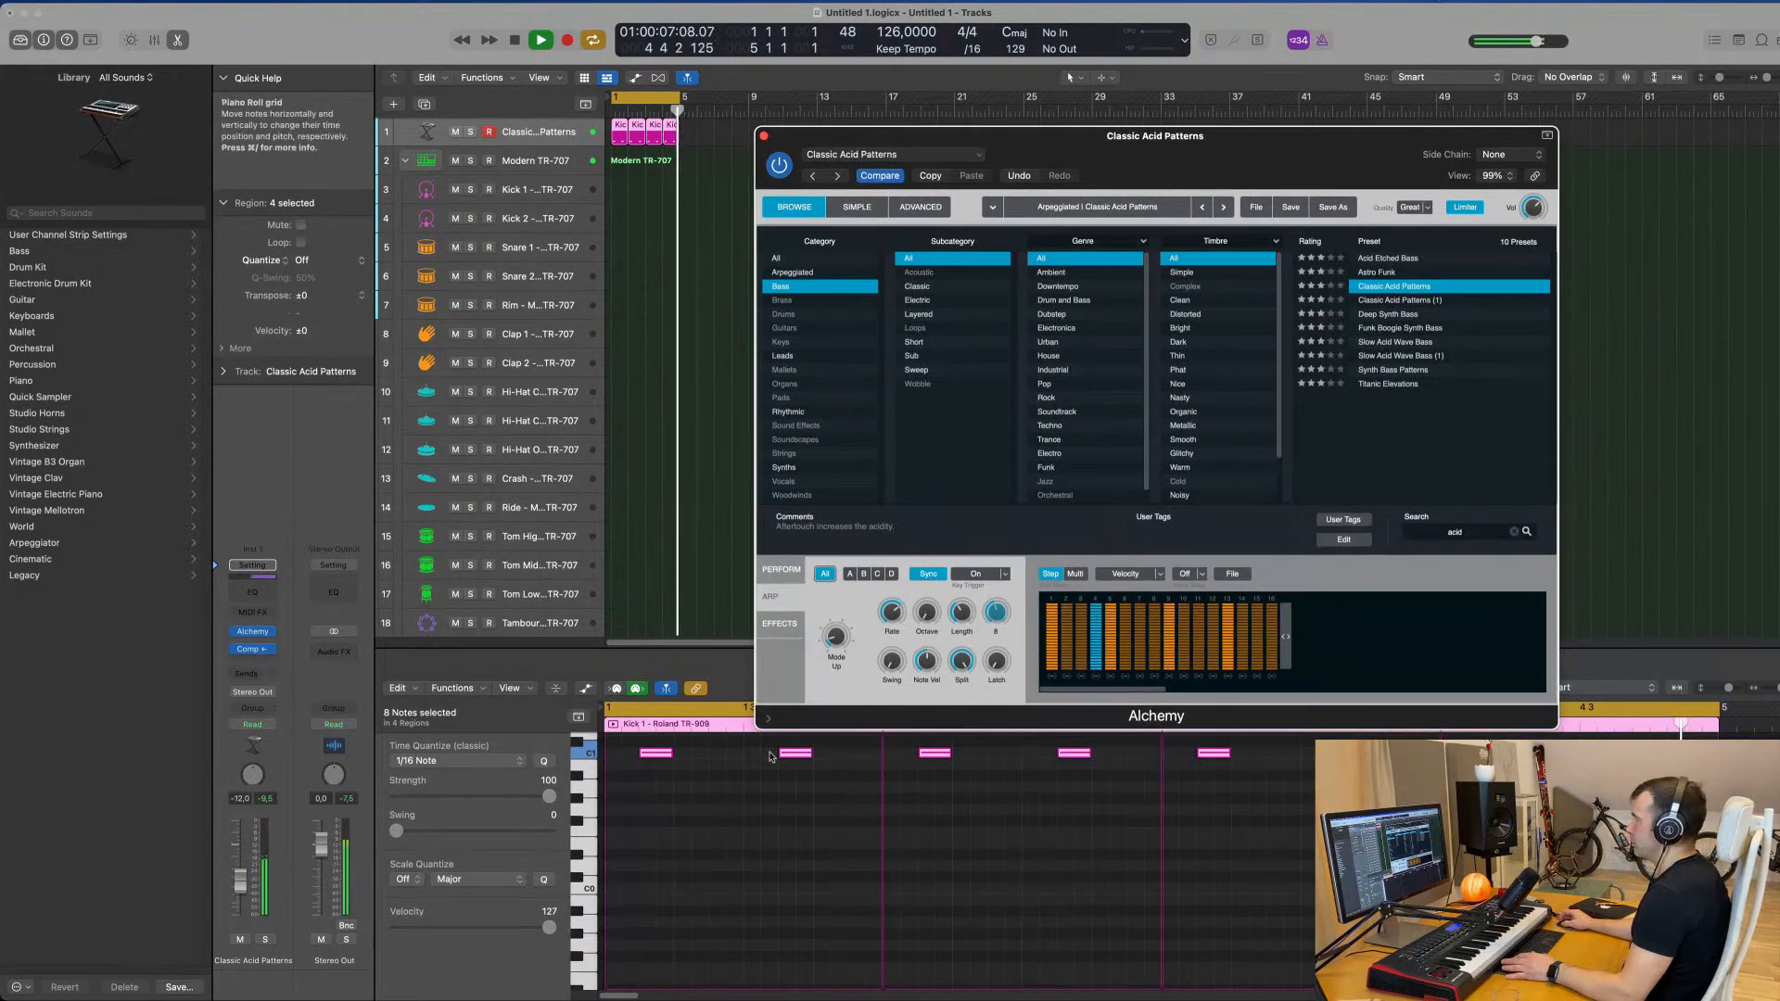
left_click_drag(879, 611, 901, 607)
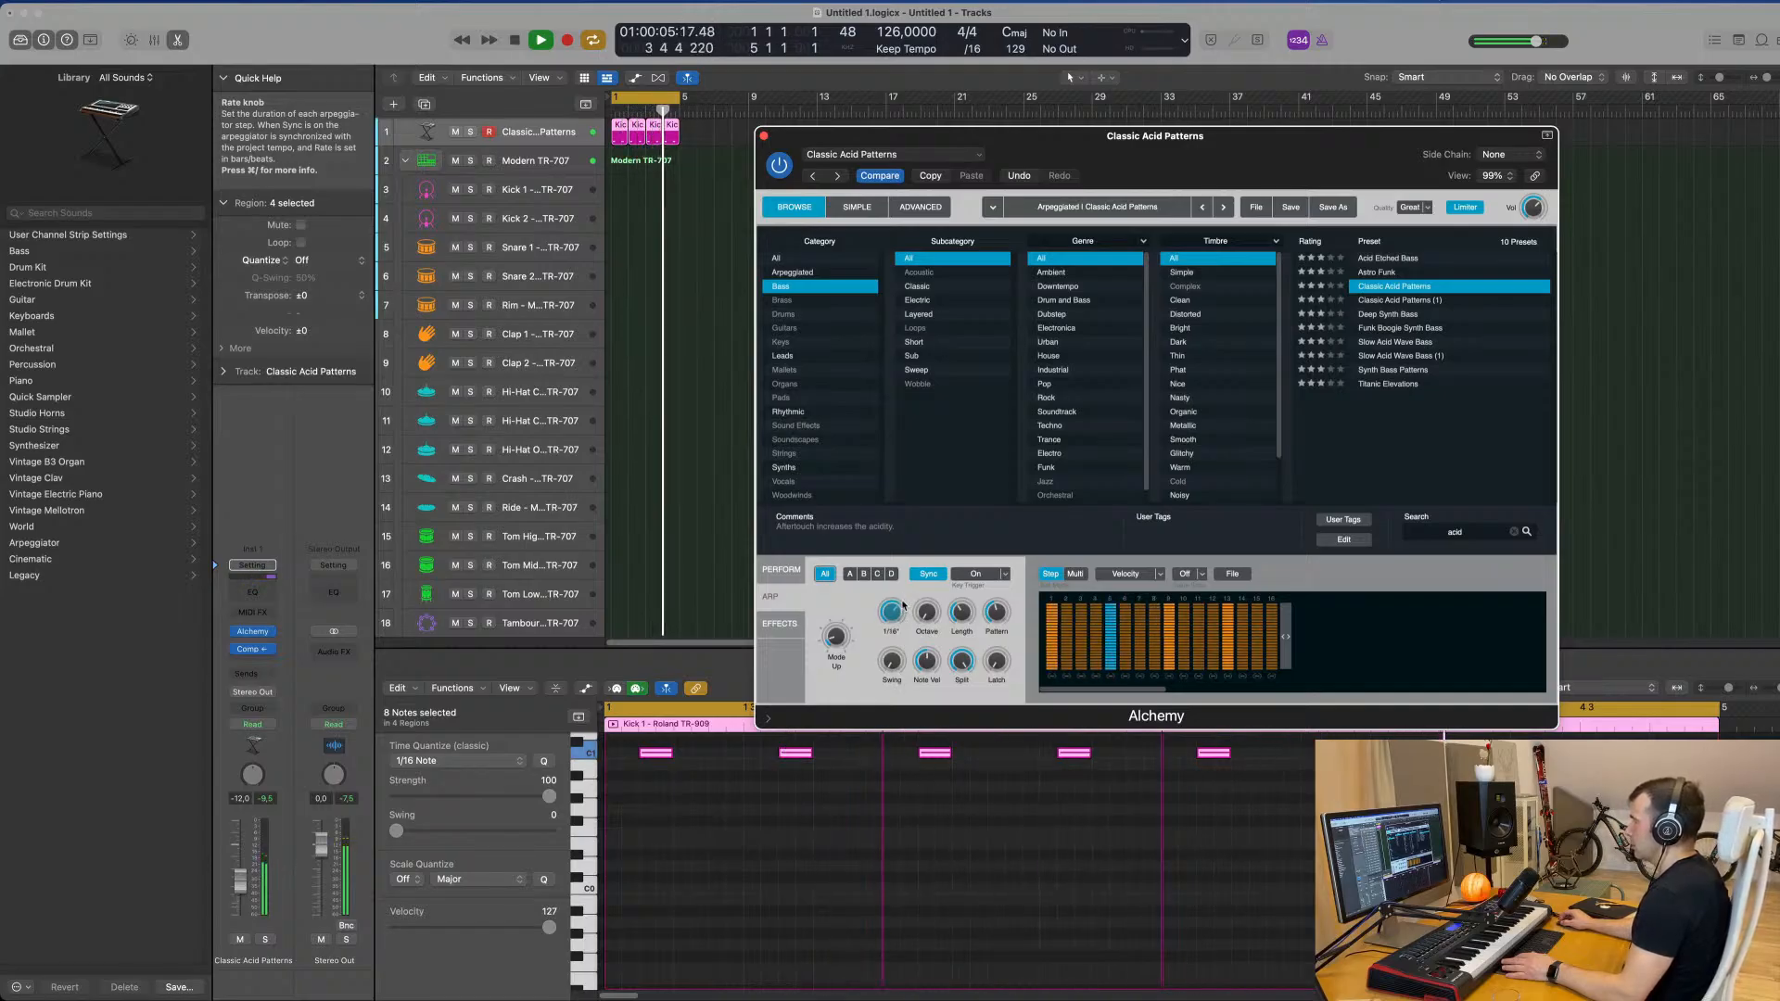
left_click_drag(904, 597, 895, 796)
left_click_drag(837, 642, 838, 911)
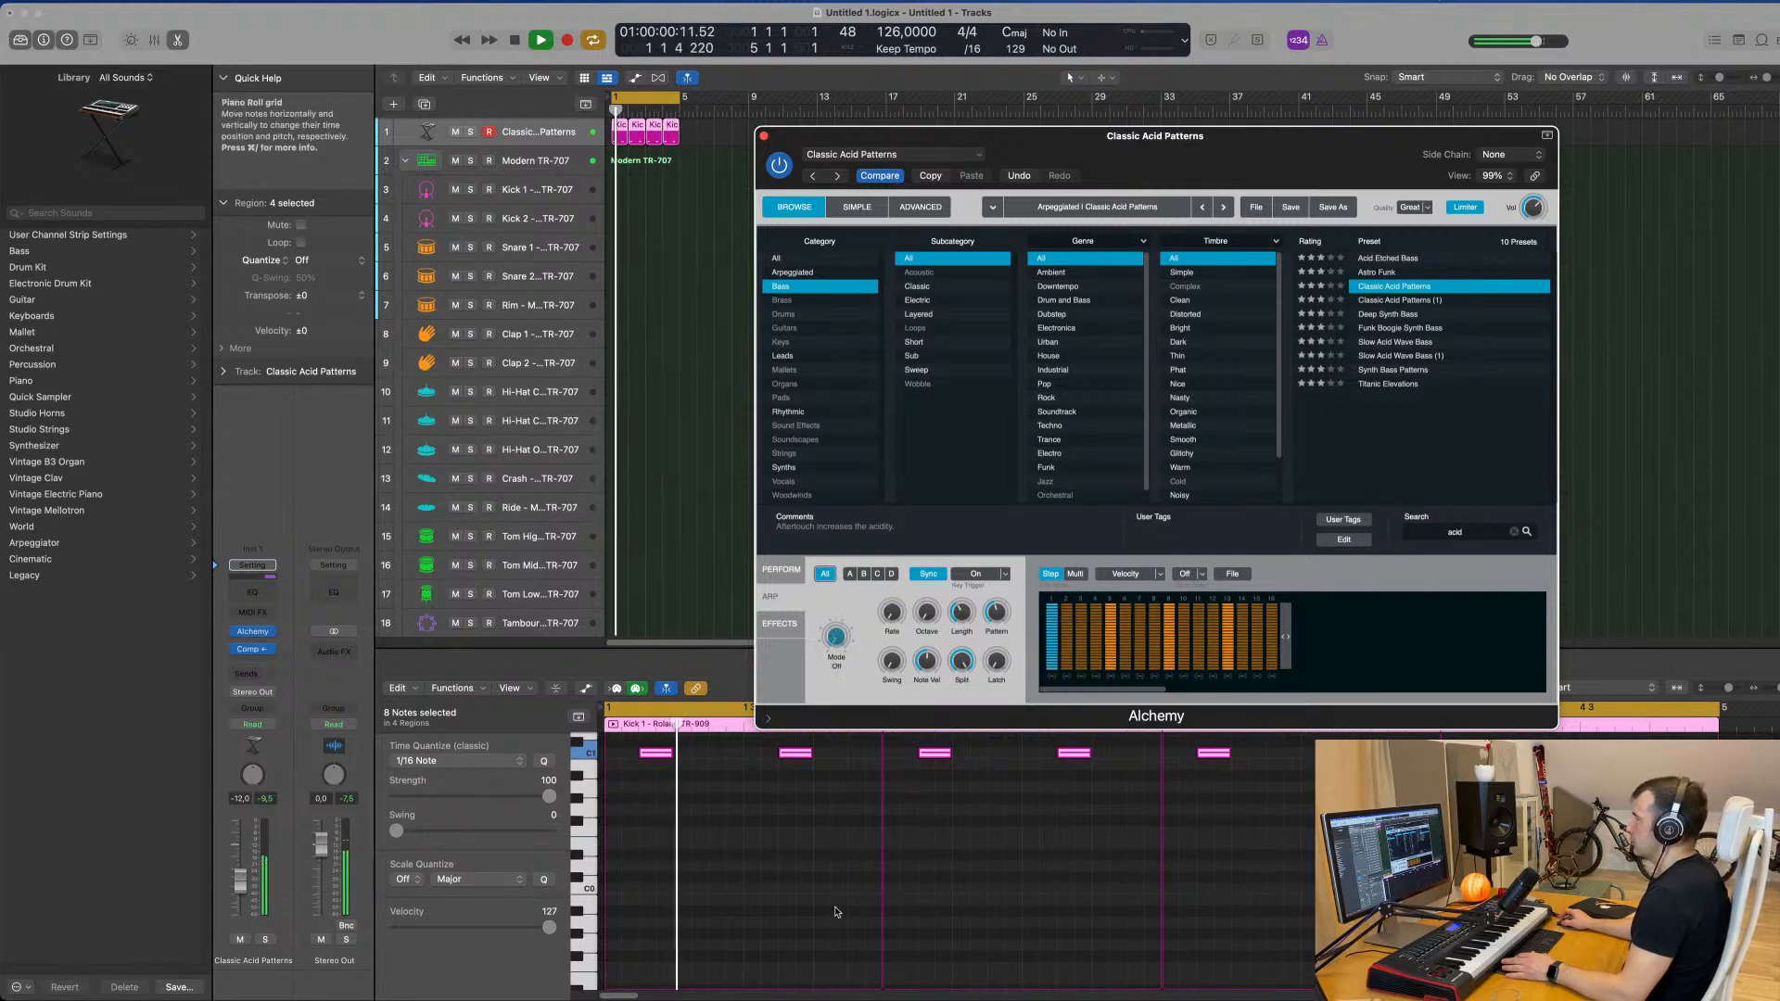
Step: In Alchemy's effects, set the Phaser's rate to about 4.4 Hz, adjust its depth, raise its spread and lower its mix
left_click(782, 570)
left_click_drag(1172, 144, 1155, 75)
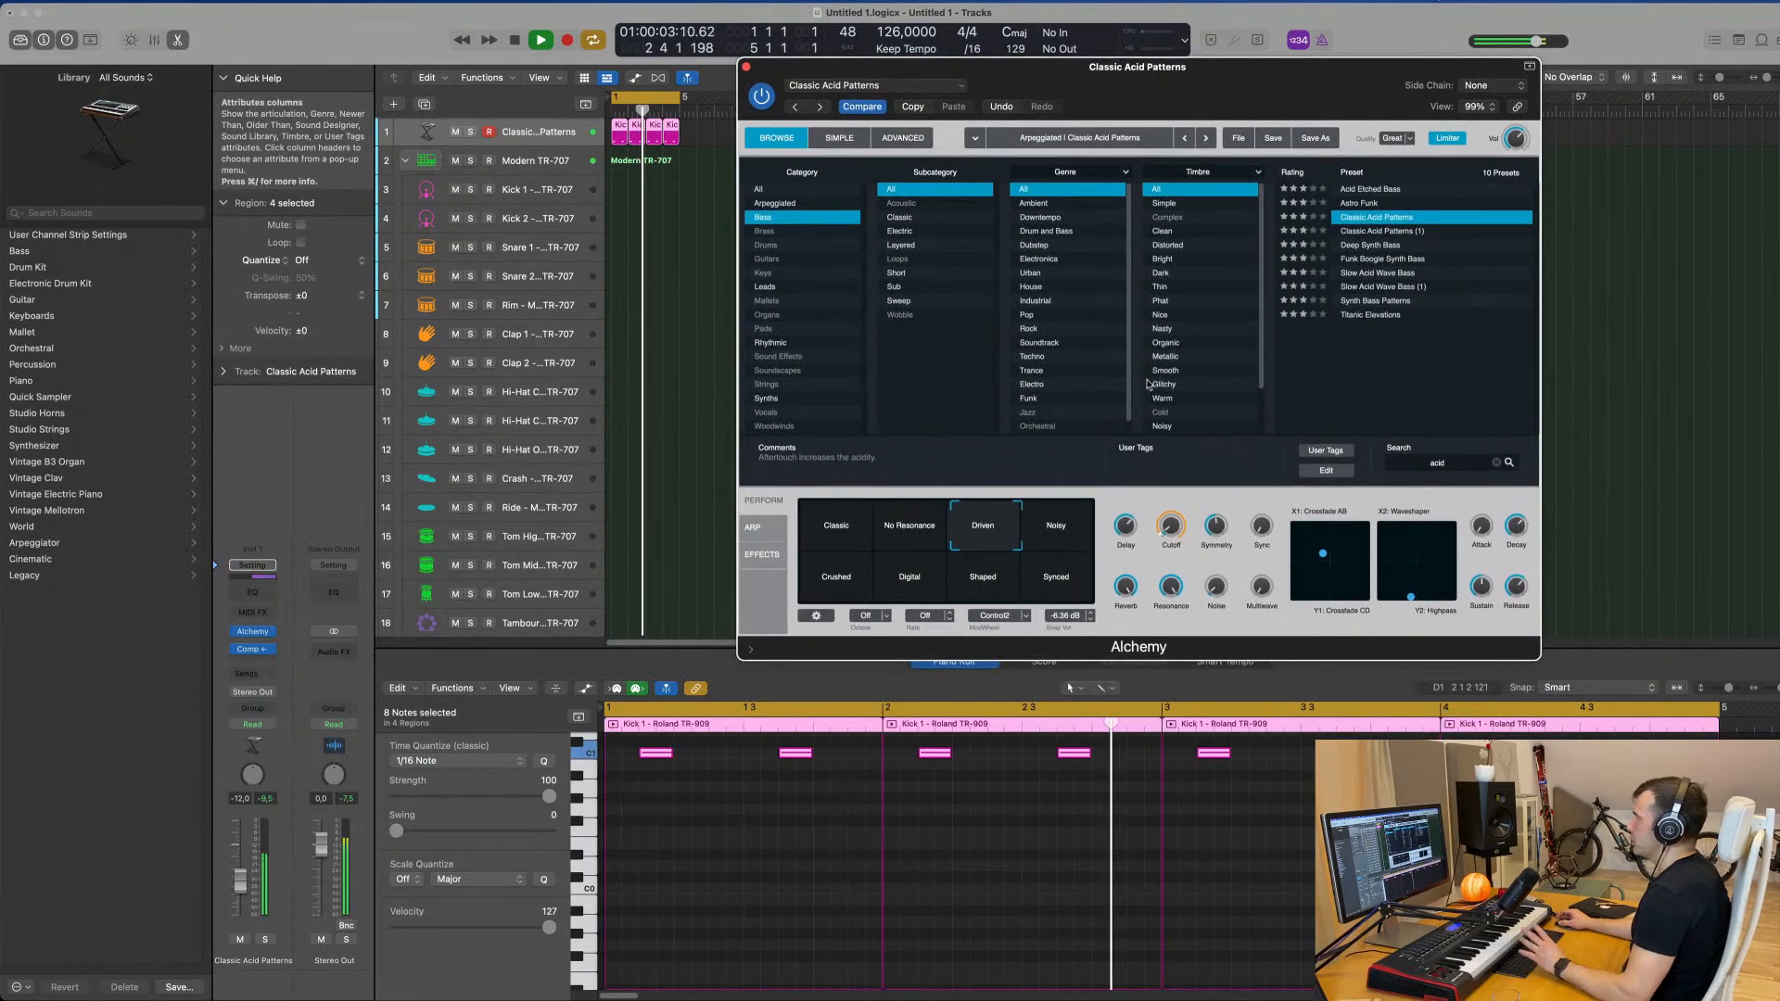
left_click(763, 555)
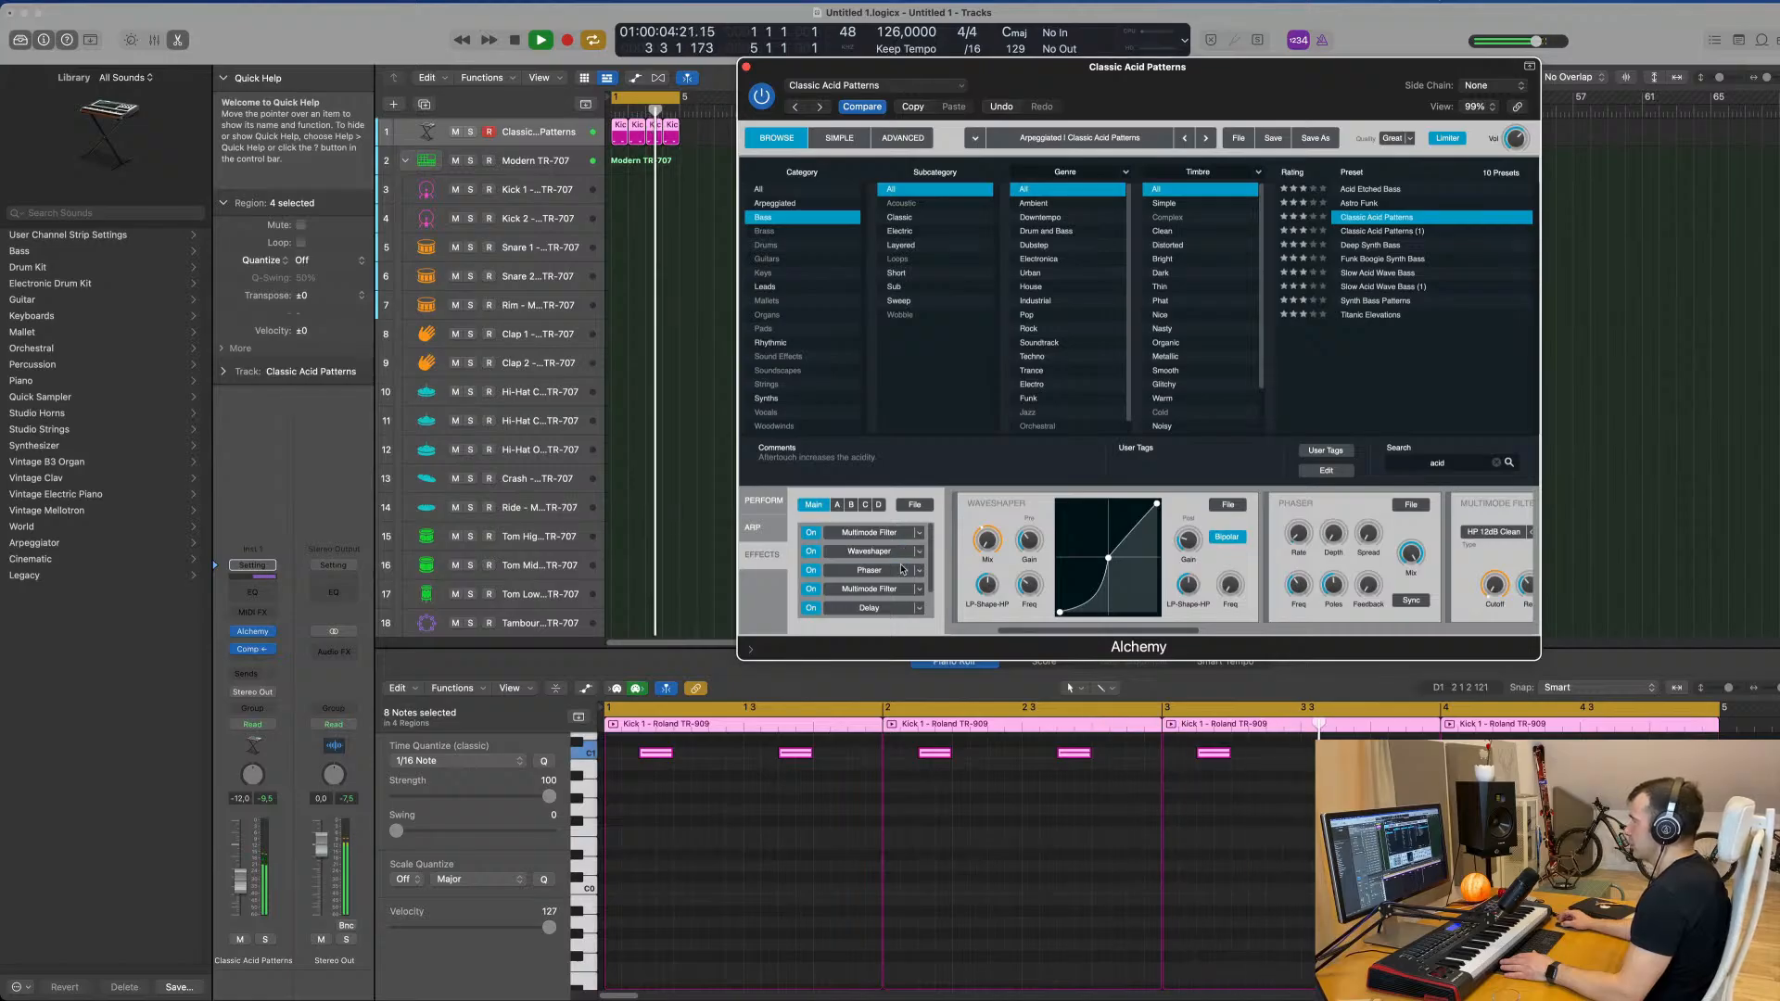
left_click(902, 571)
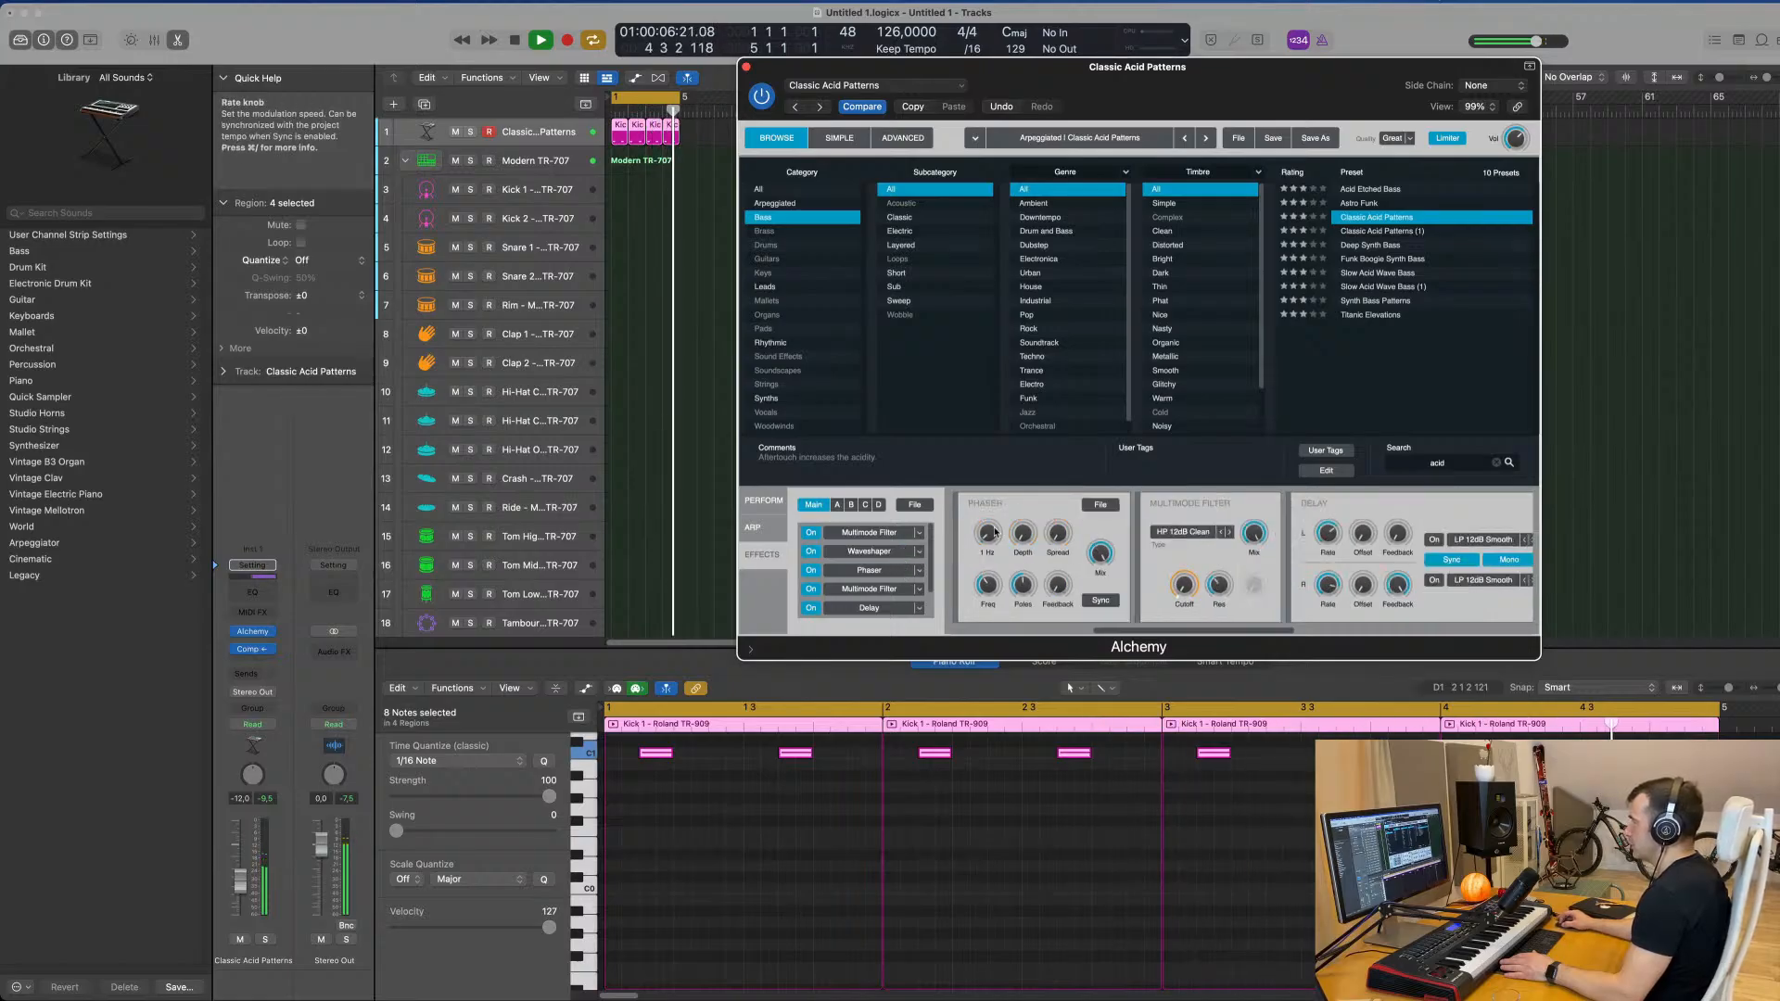
left_click_drag(1001, 541, 1008, 529)
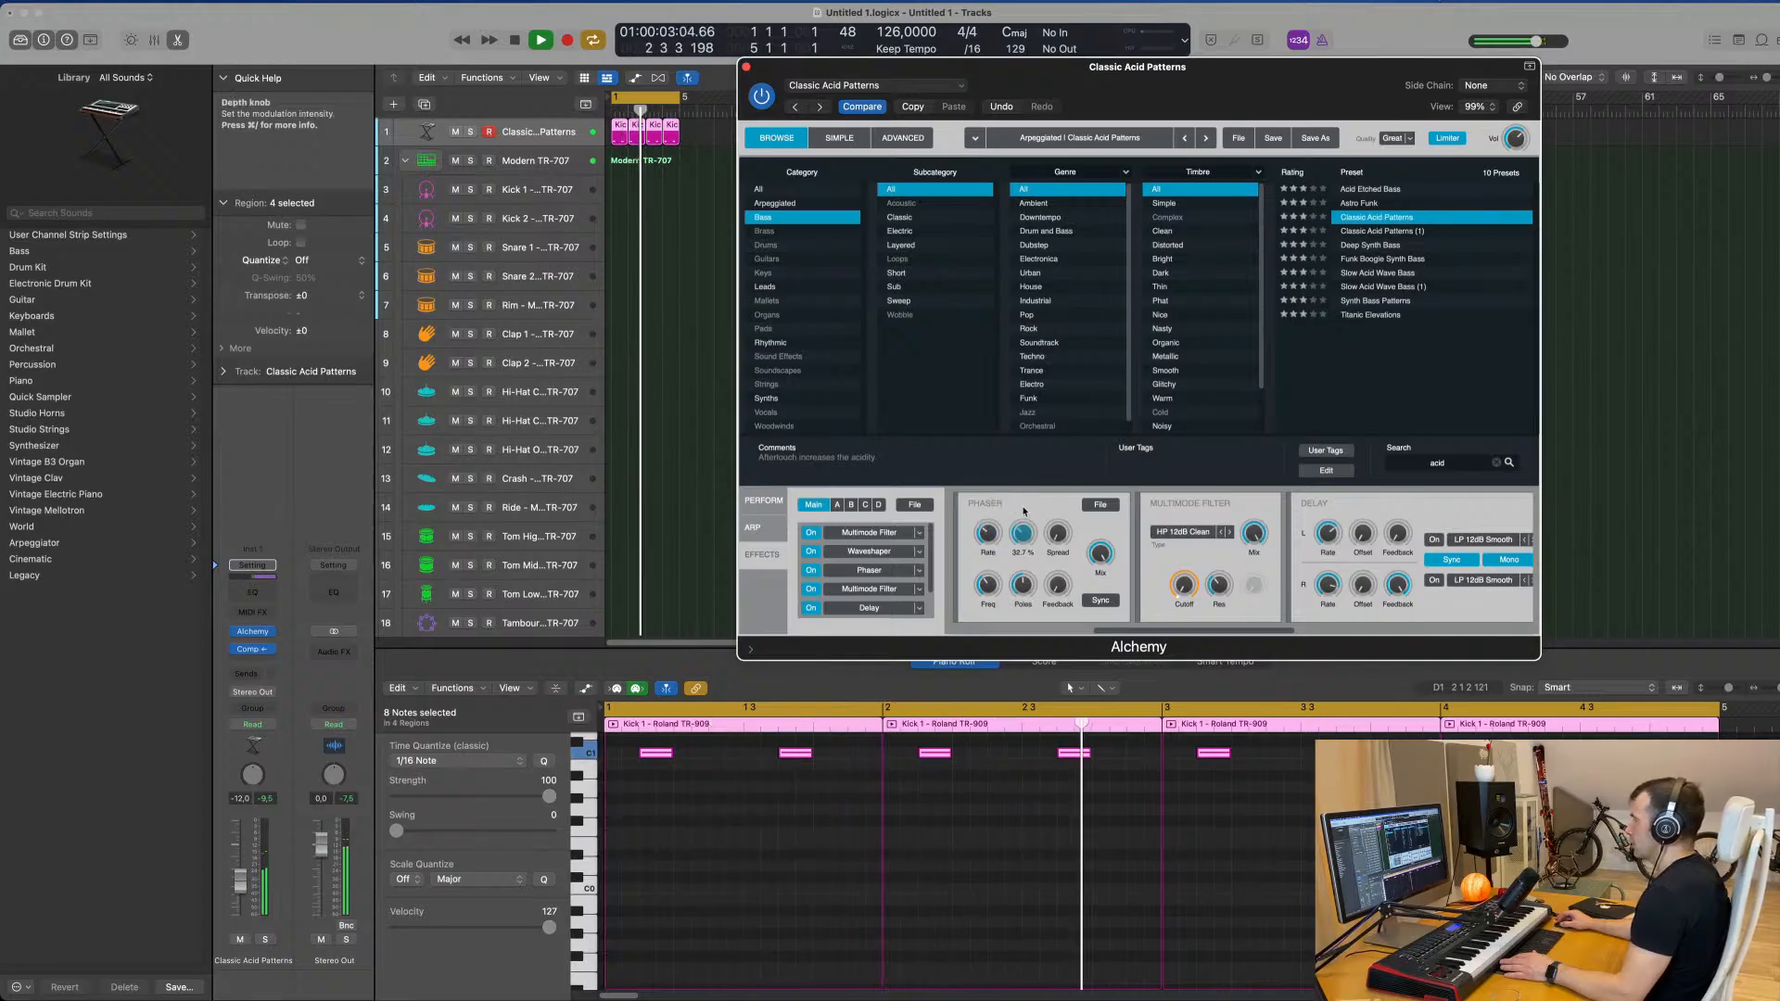
left_click_drag(1024, 543, 1025, 558)
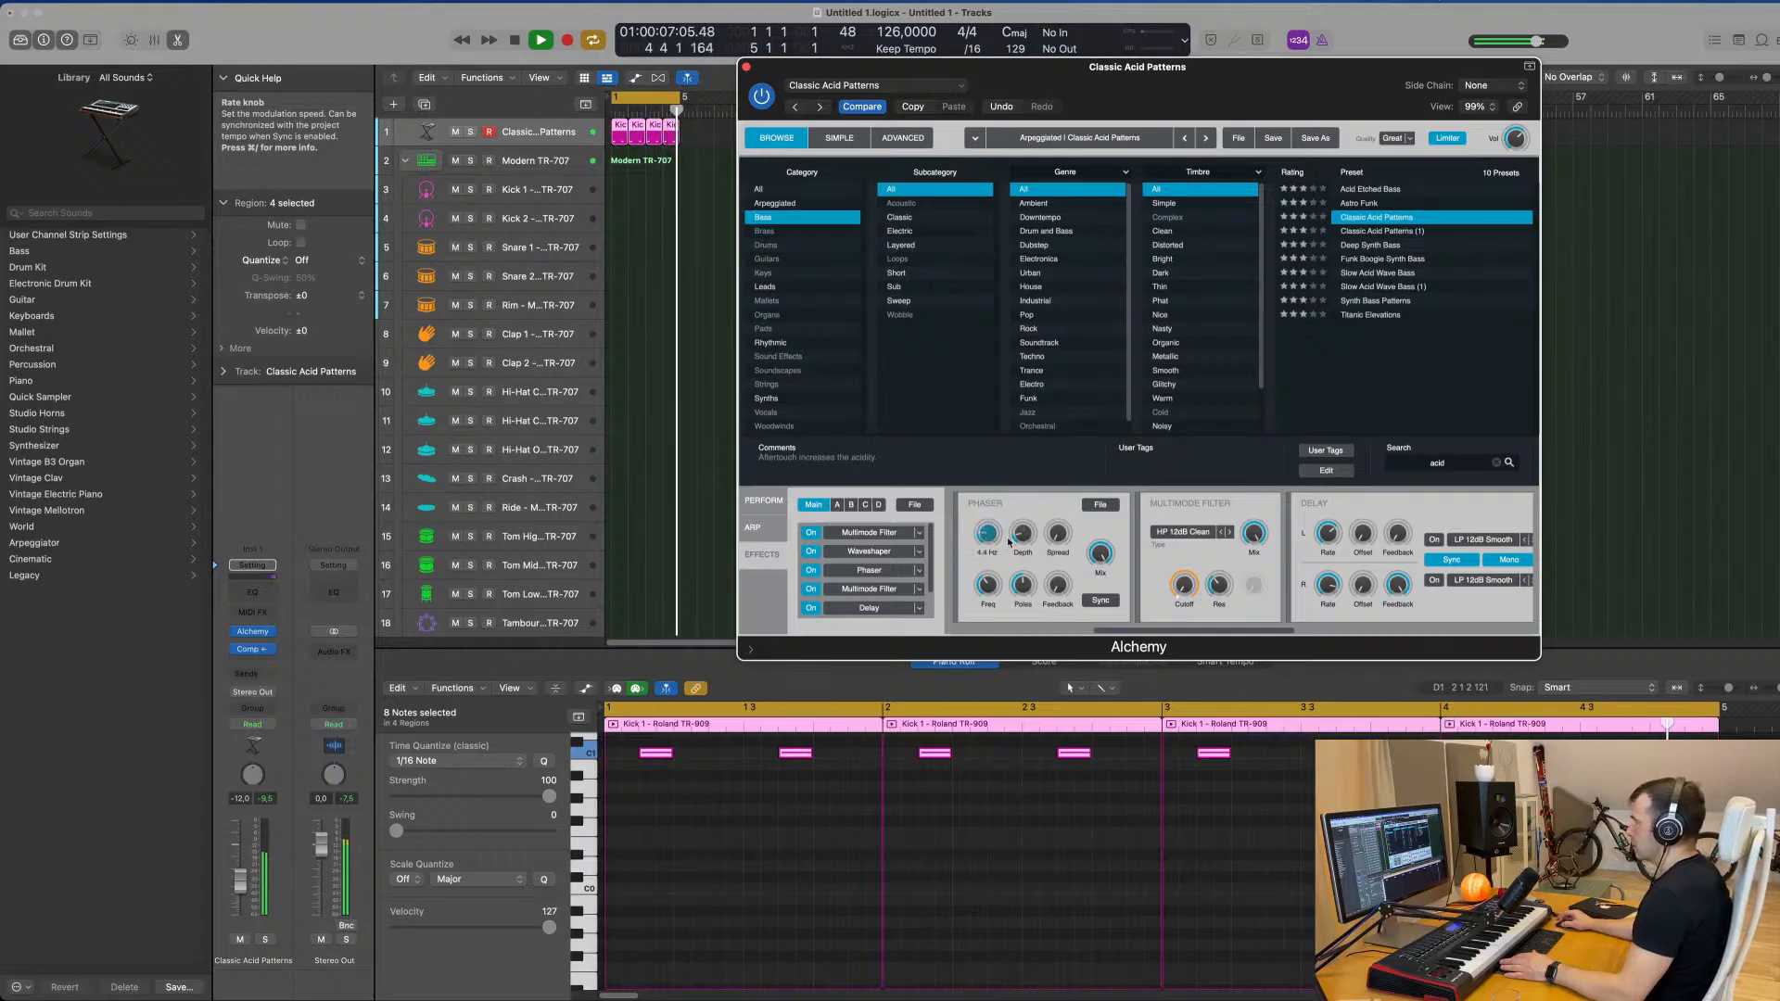
left_click_drag(1053, 538, 1072, 464)
left_click_drag(1110, 558, 1110, 618)
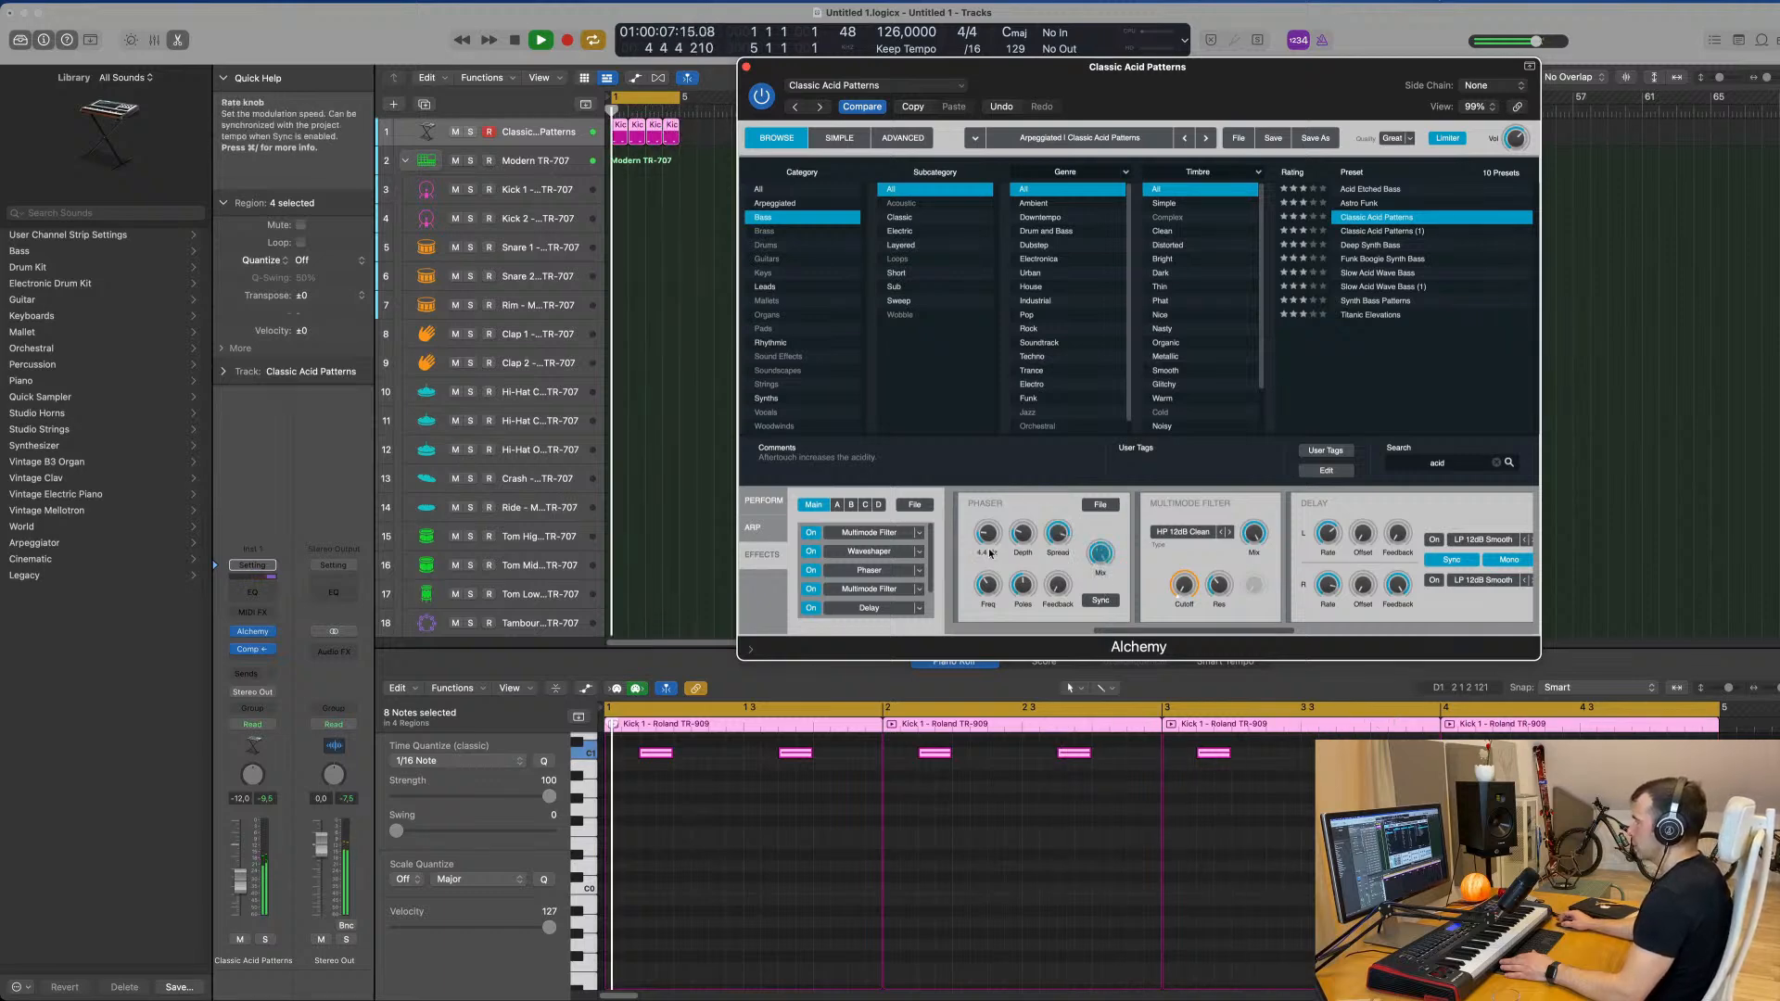
Step: Sync Alchemy's Phaser to the tempo, set its depth to about 45%, and adjust its rate, poles, feedback and frequency
mouse_move(991, 542)
left_mouse_down()
mouse_move(1022, 416)
mouse_move(1007, 550)
left_mouse_up()
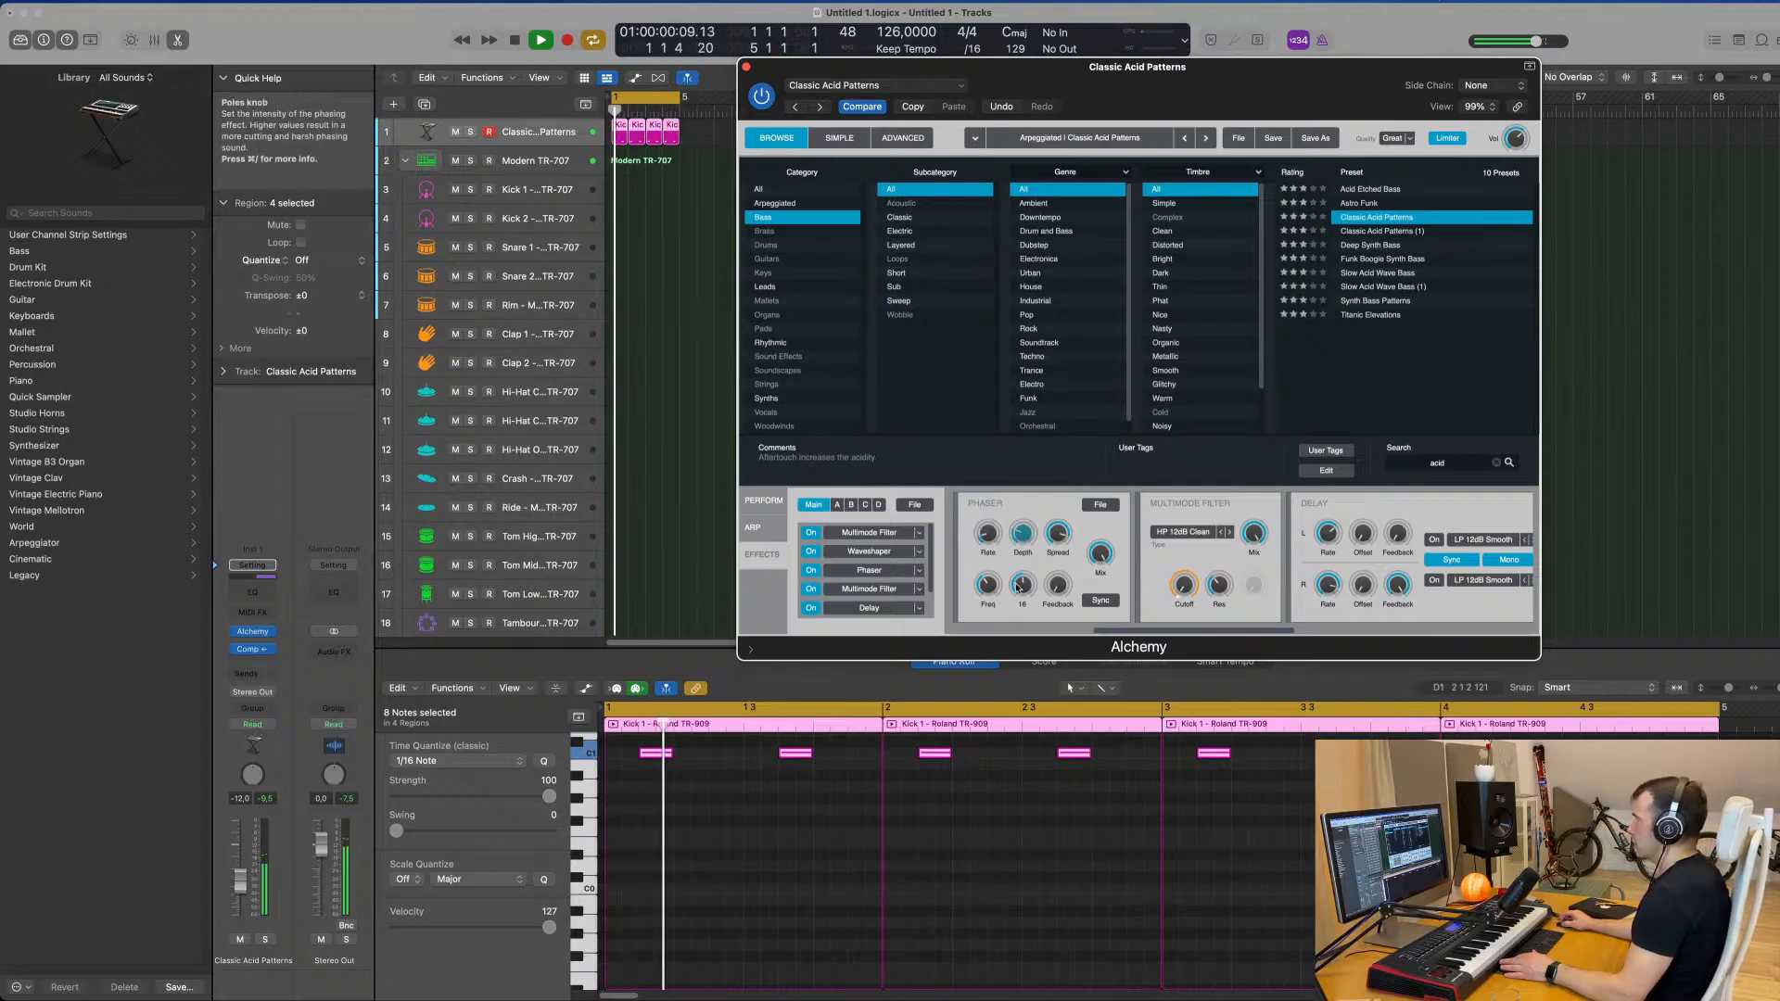
left_click_drag(1059, 594, 1062, 543)
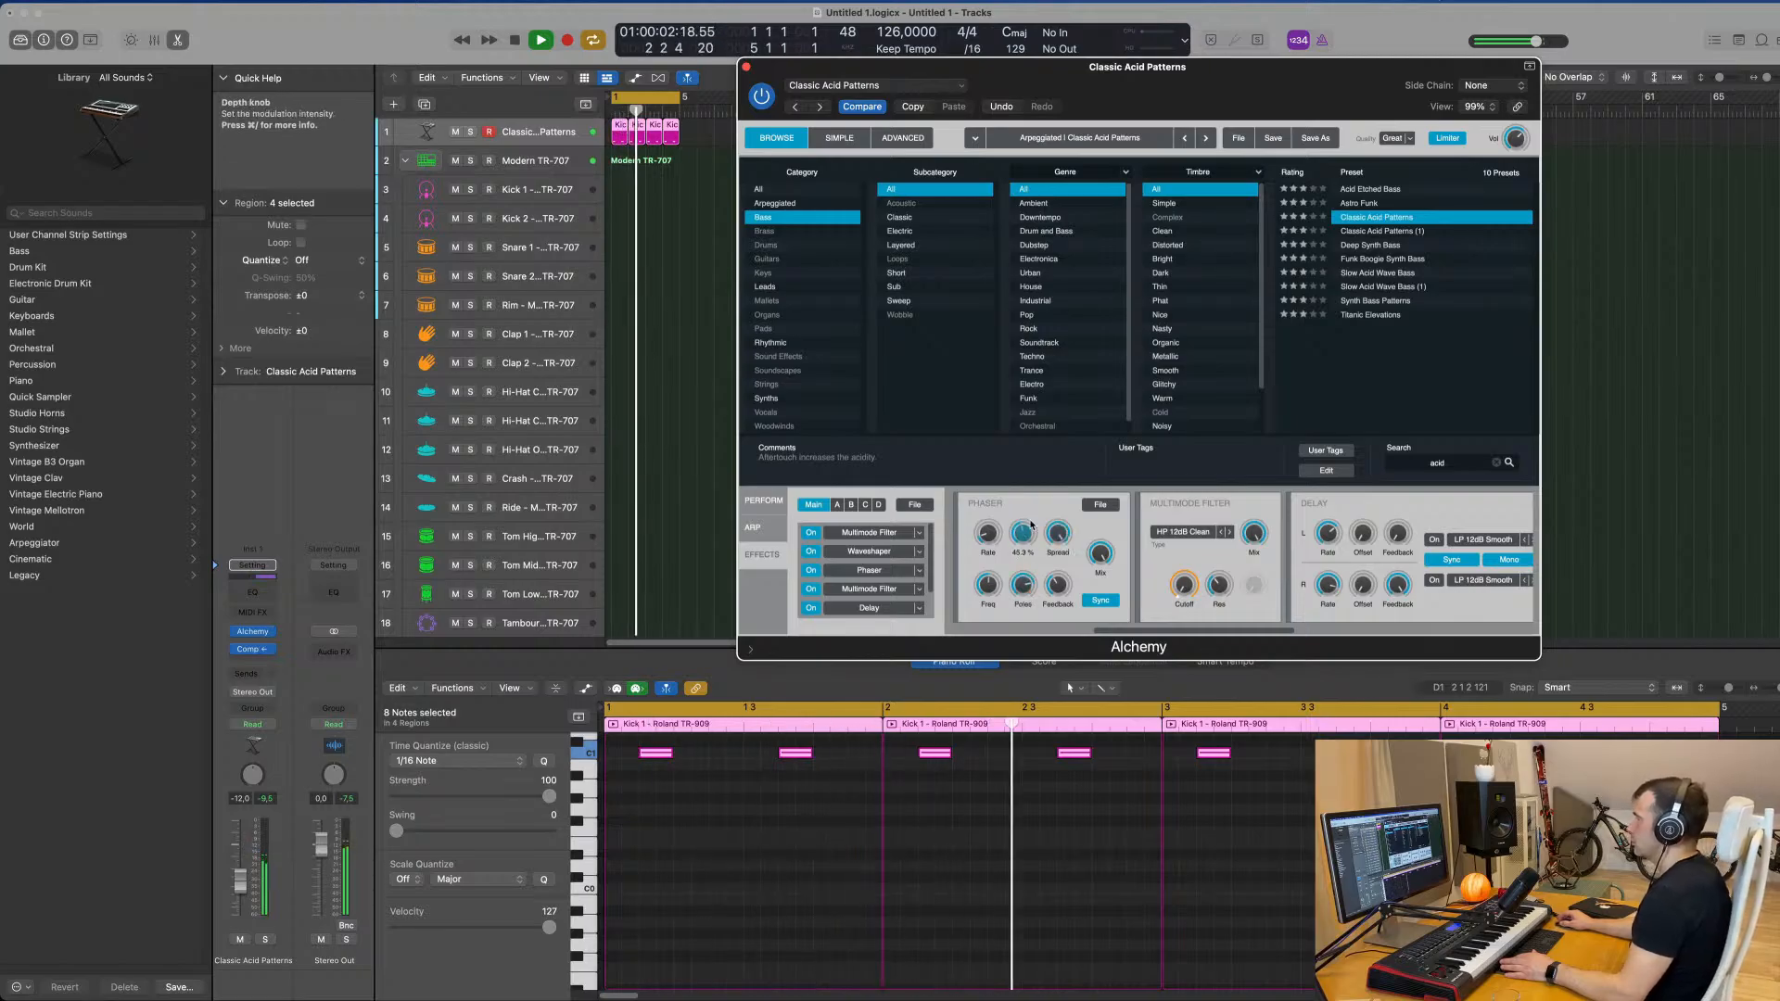
left_click_drag(1023, 538, 1026, 531)
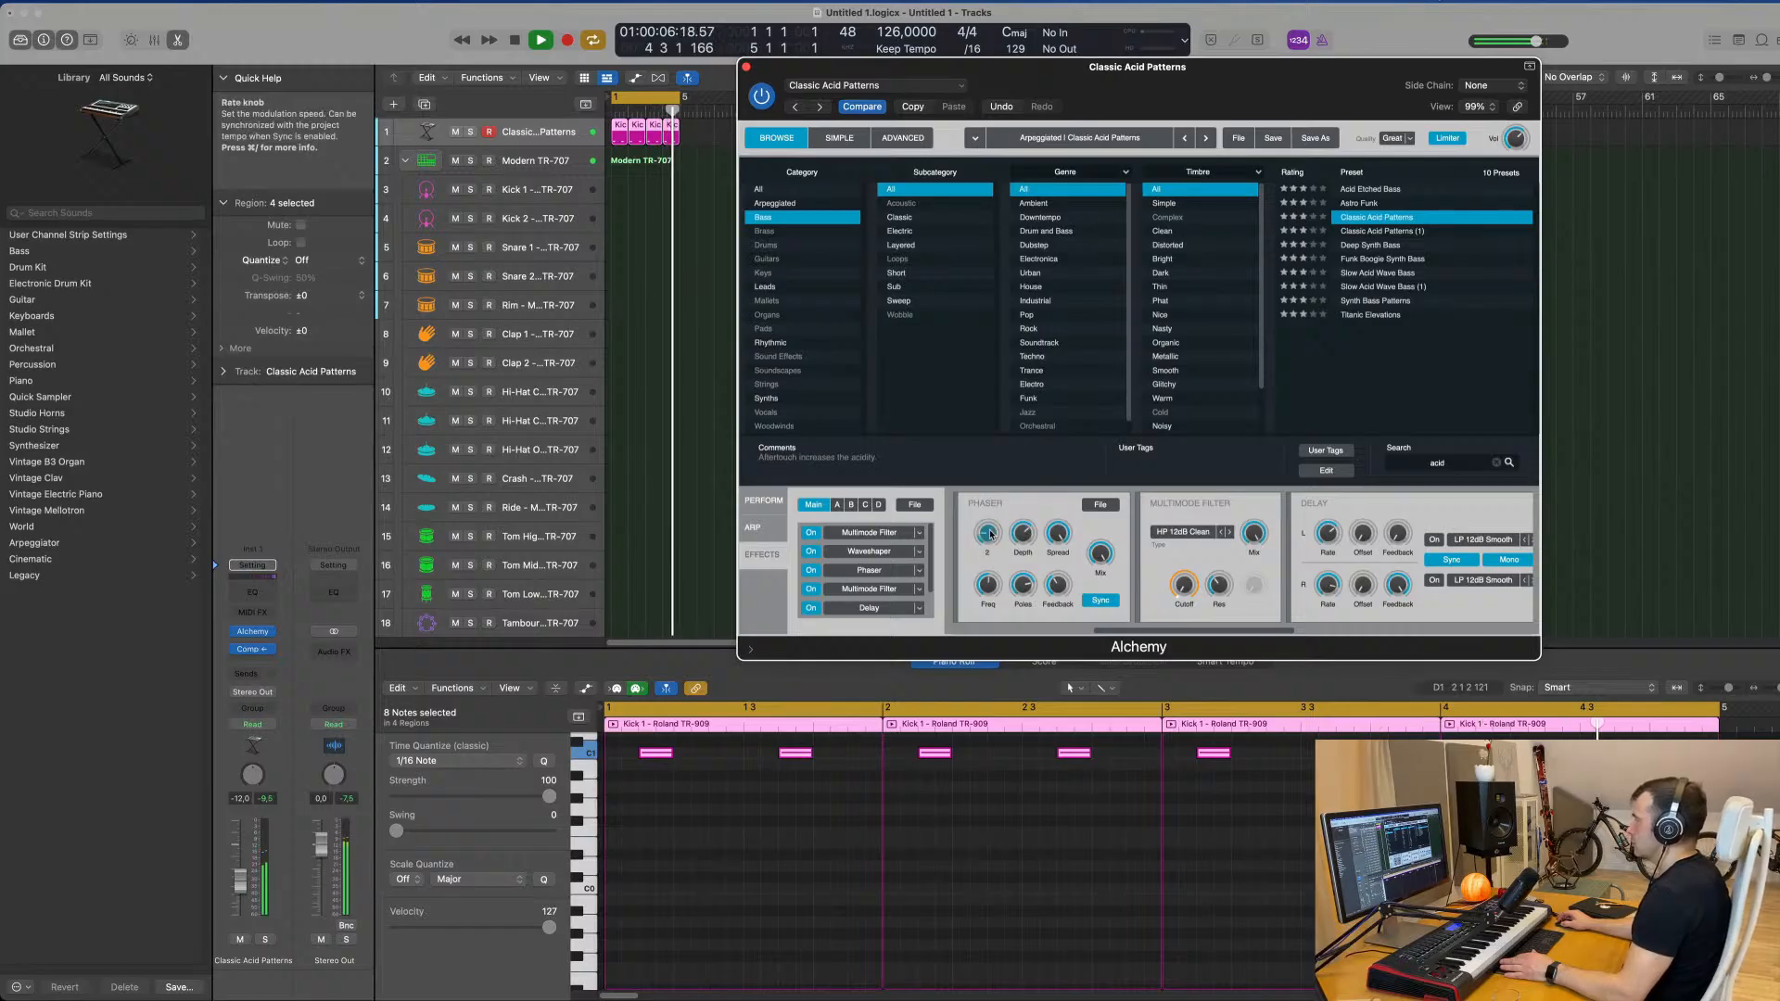
mouse_move(996, 524)
left_mouse_down()
mouse_move(992, 509)
mouse_move(990, 544)
left_mouse_up()
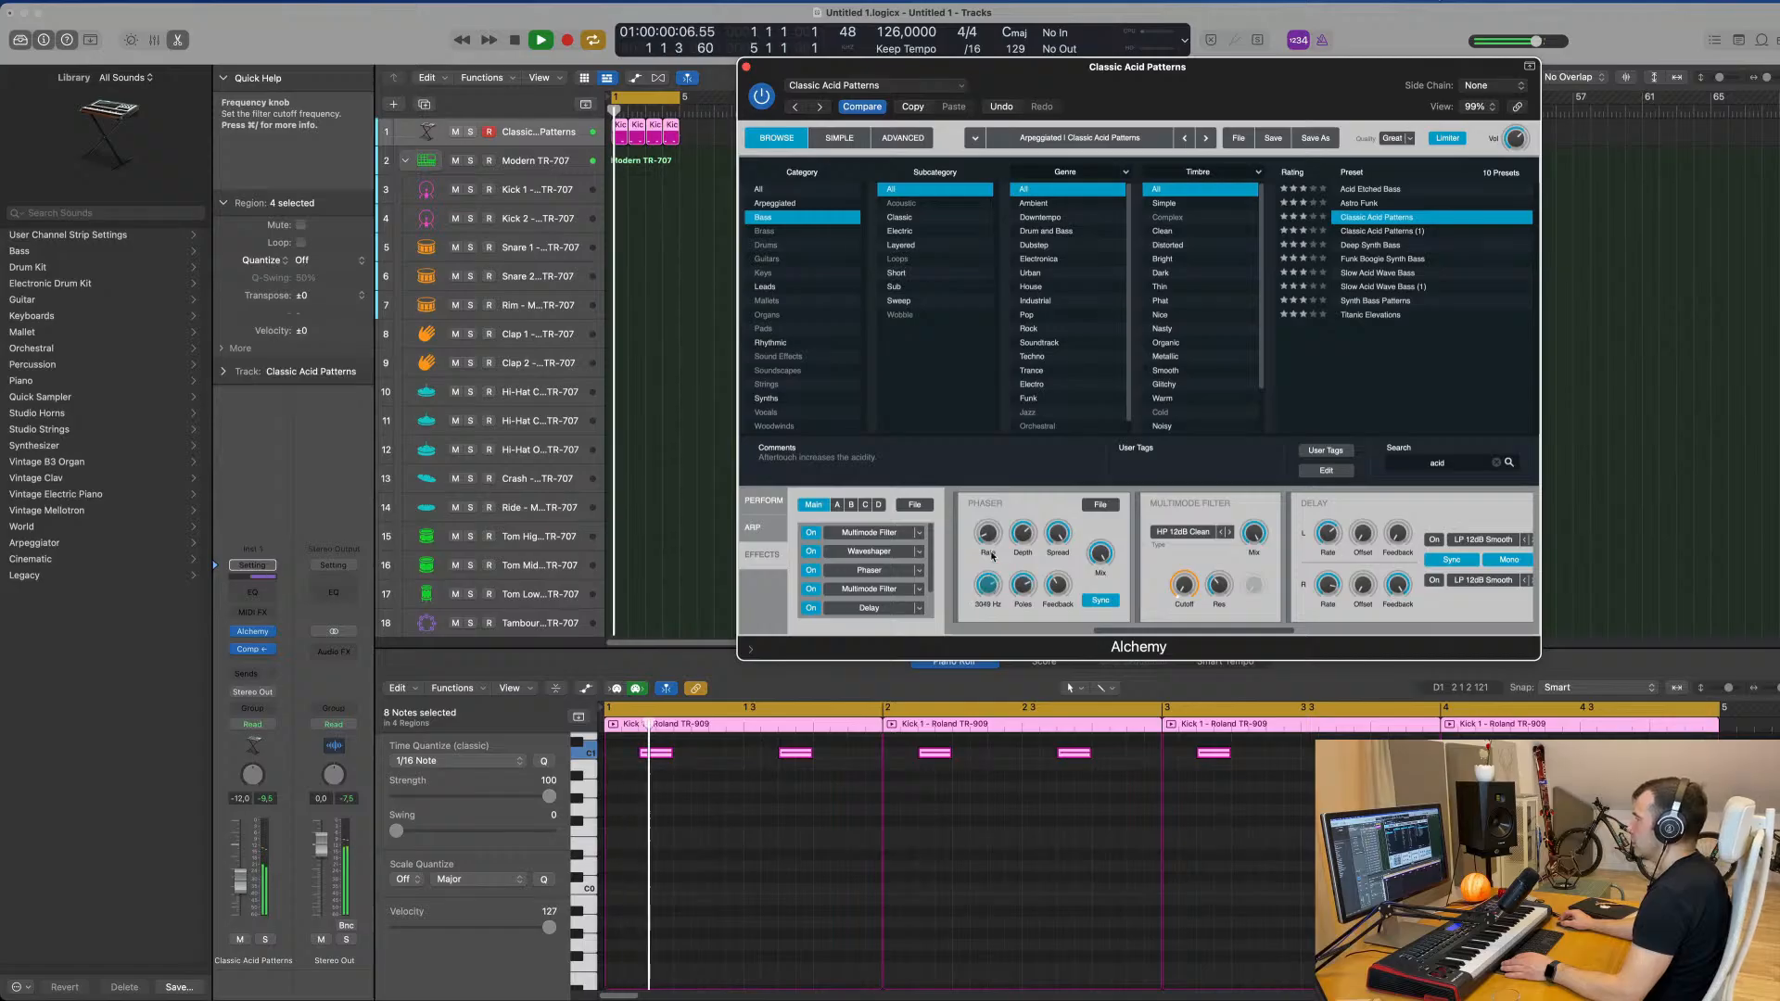
left_click_drag(995, 543, 999, 528)
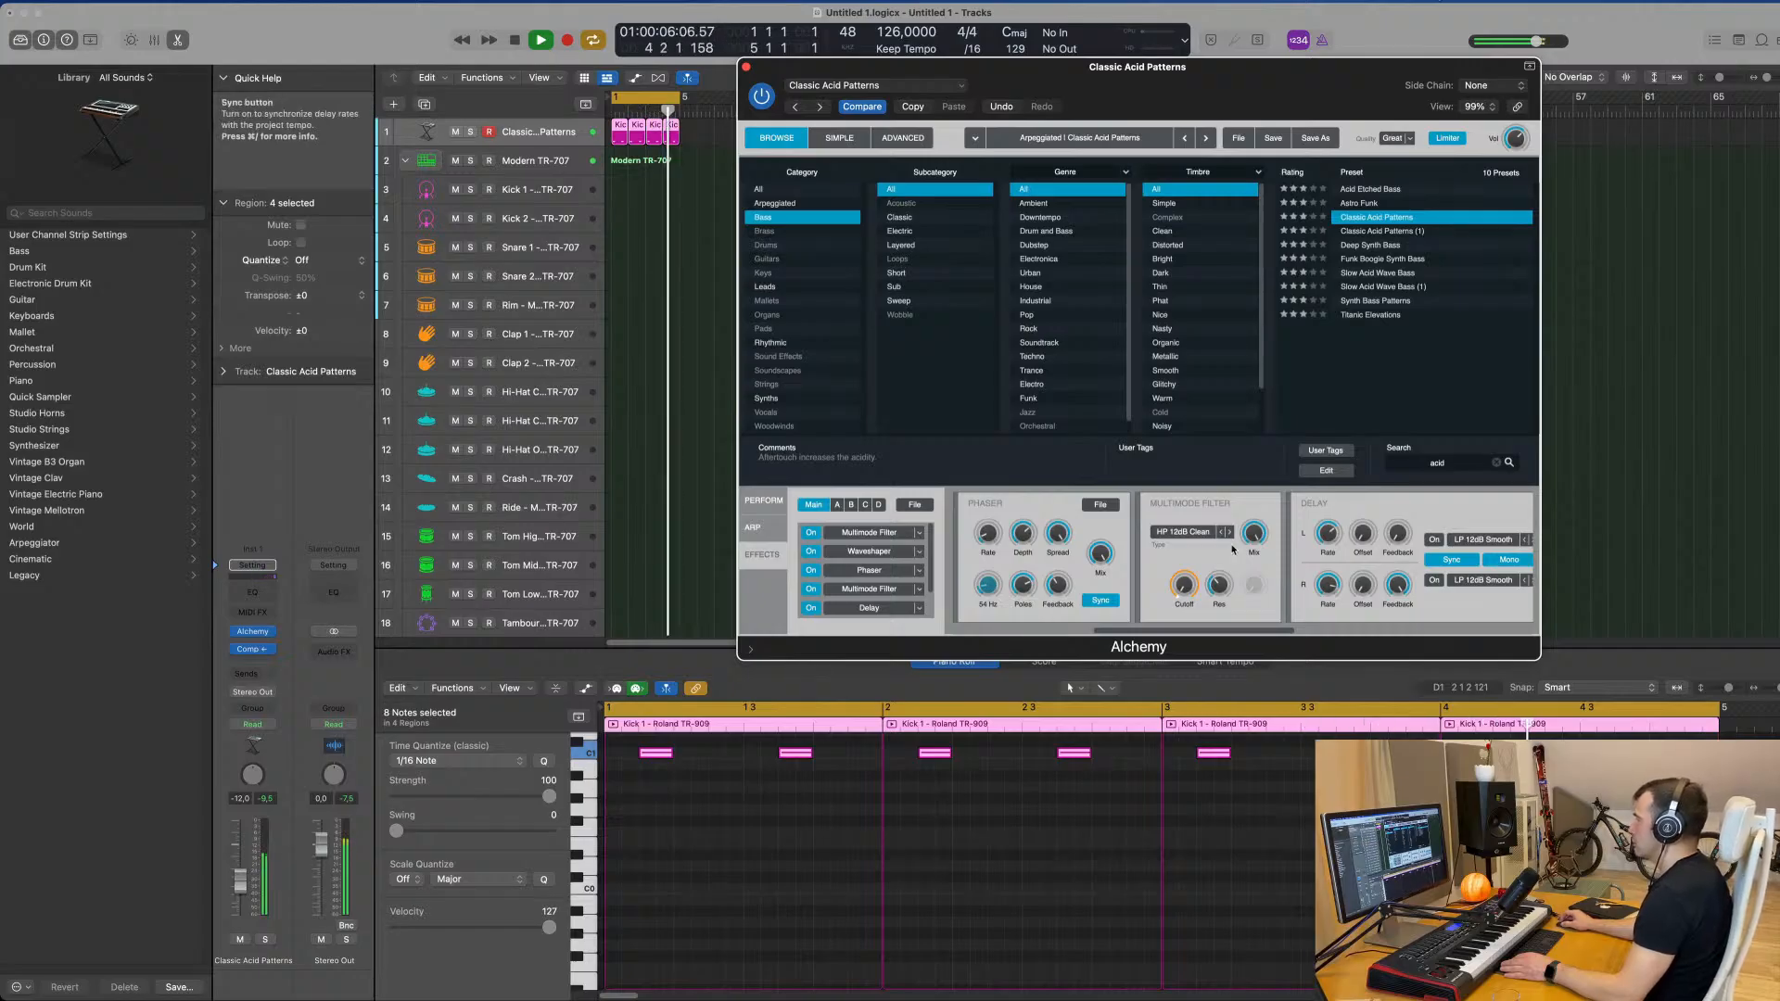
Step: Set the left feedback of Alchemy's Delay effect to about 49% and try its low-pass filter switches
left_click_drag(1186, 545, 1193, 514)
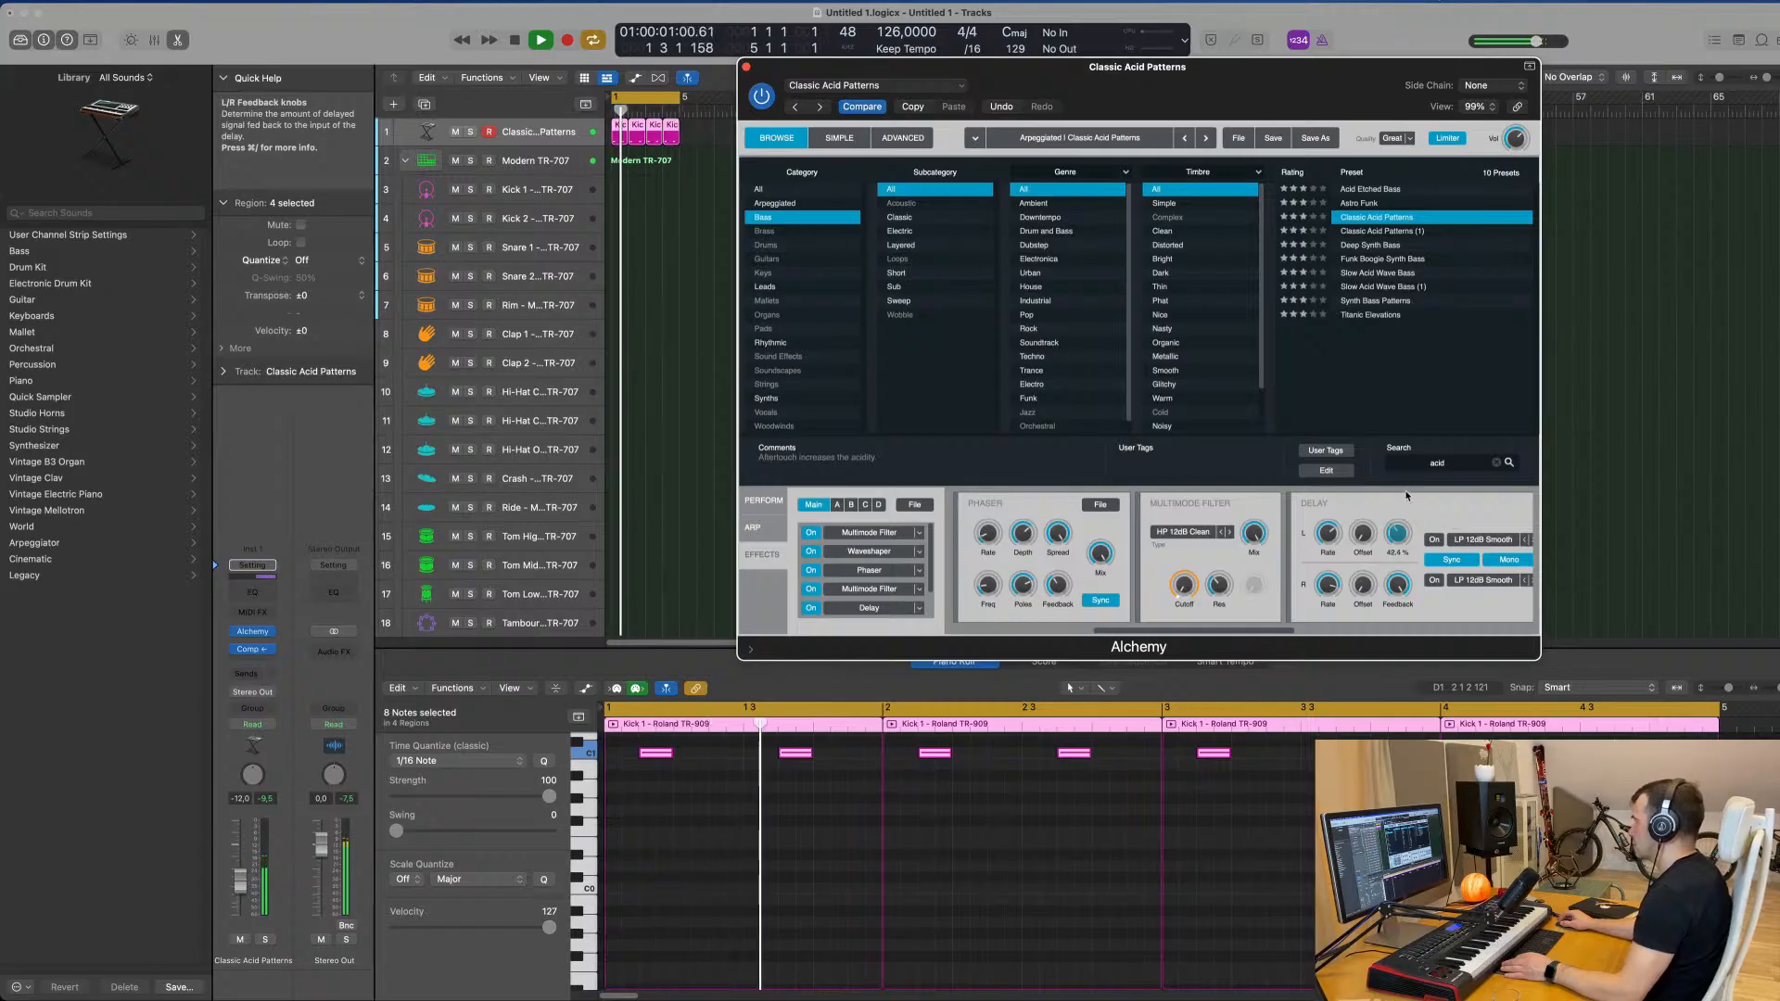
left_click(1434, 539)
left_click(1435, 581)
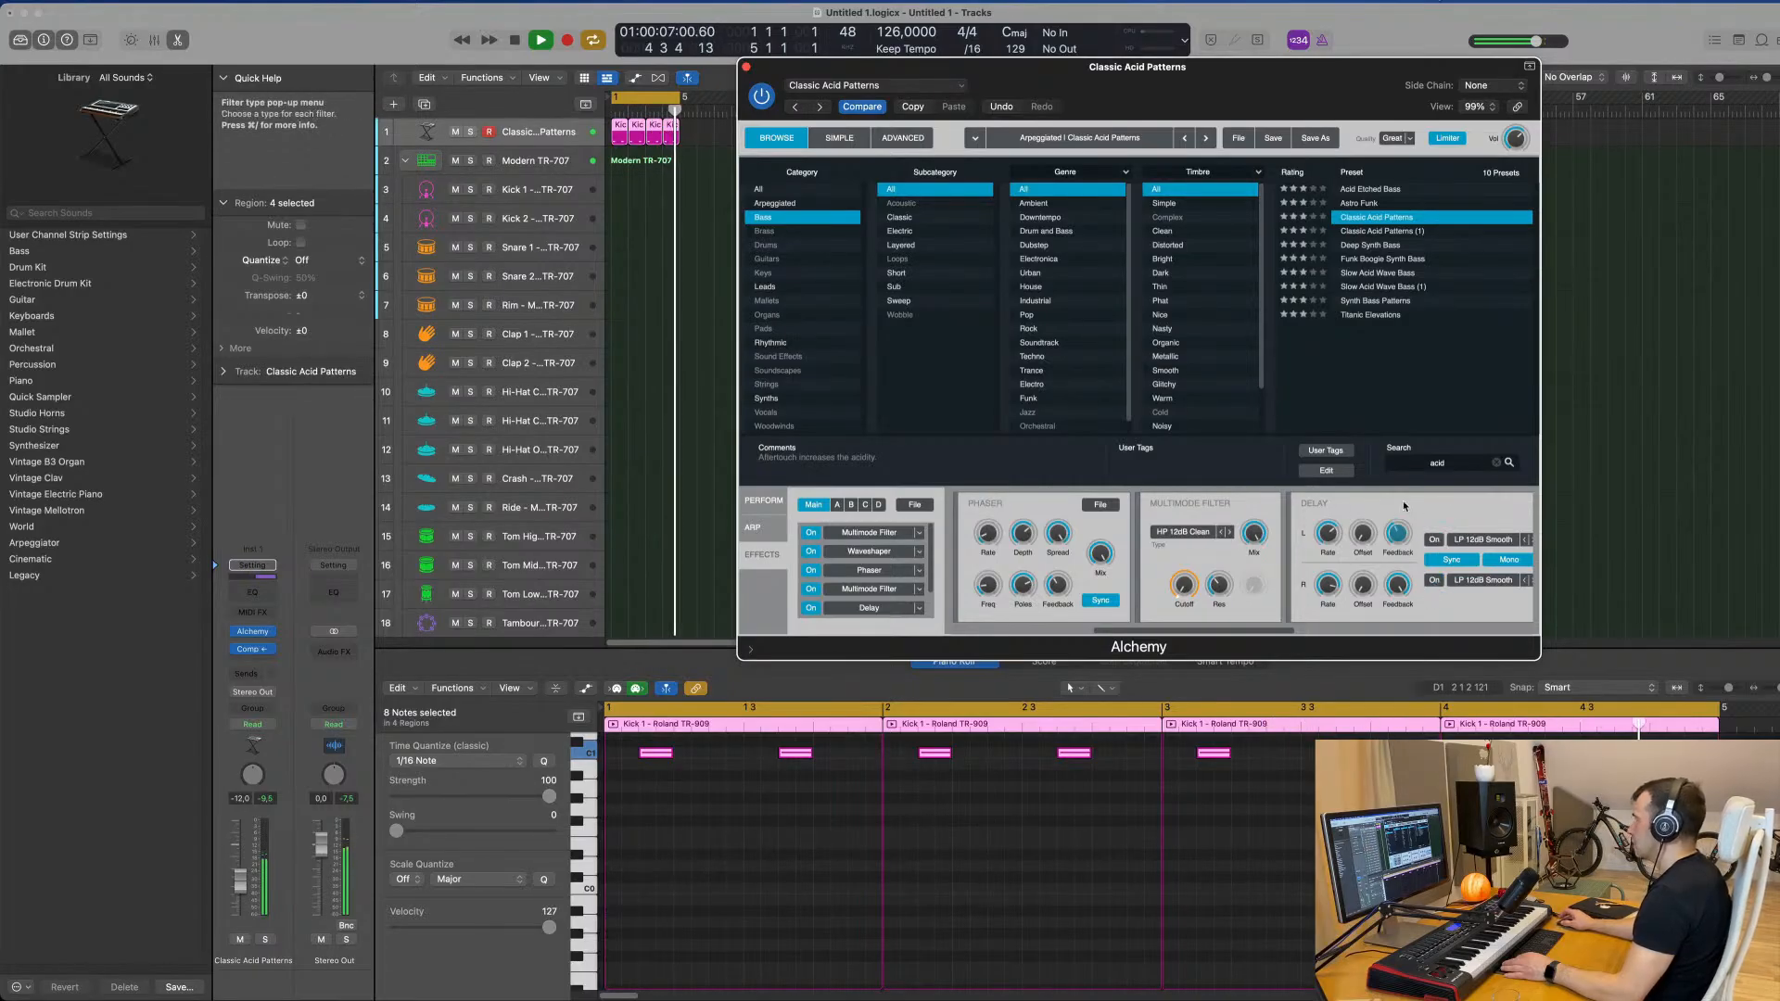
Step: In Alchemy's first Multimode Filter, adjust the cutoff and resonance and set the drive to about 32%
scroll(1357, 514, "right", 5)
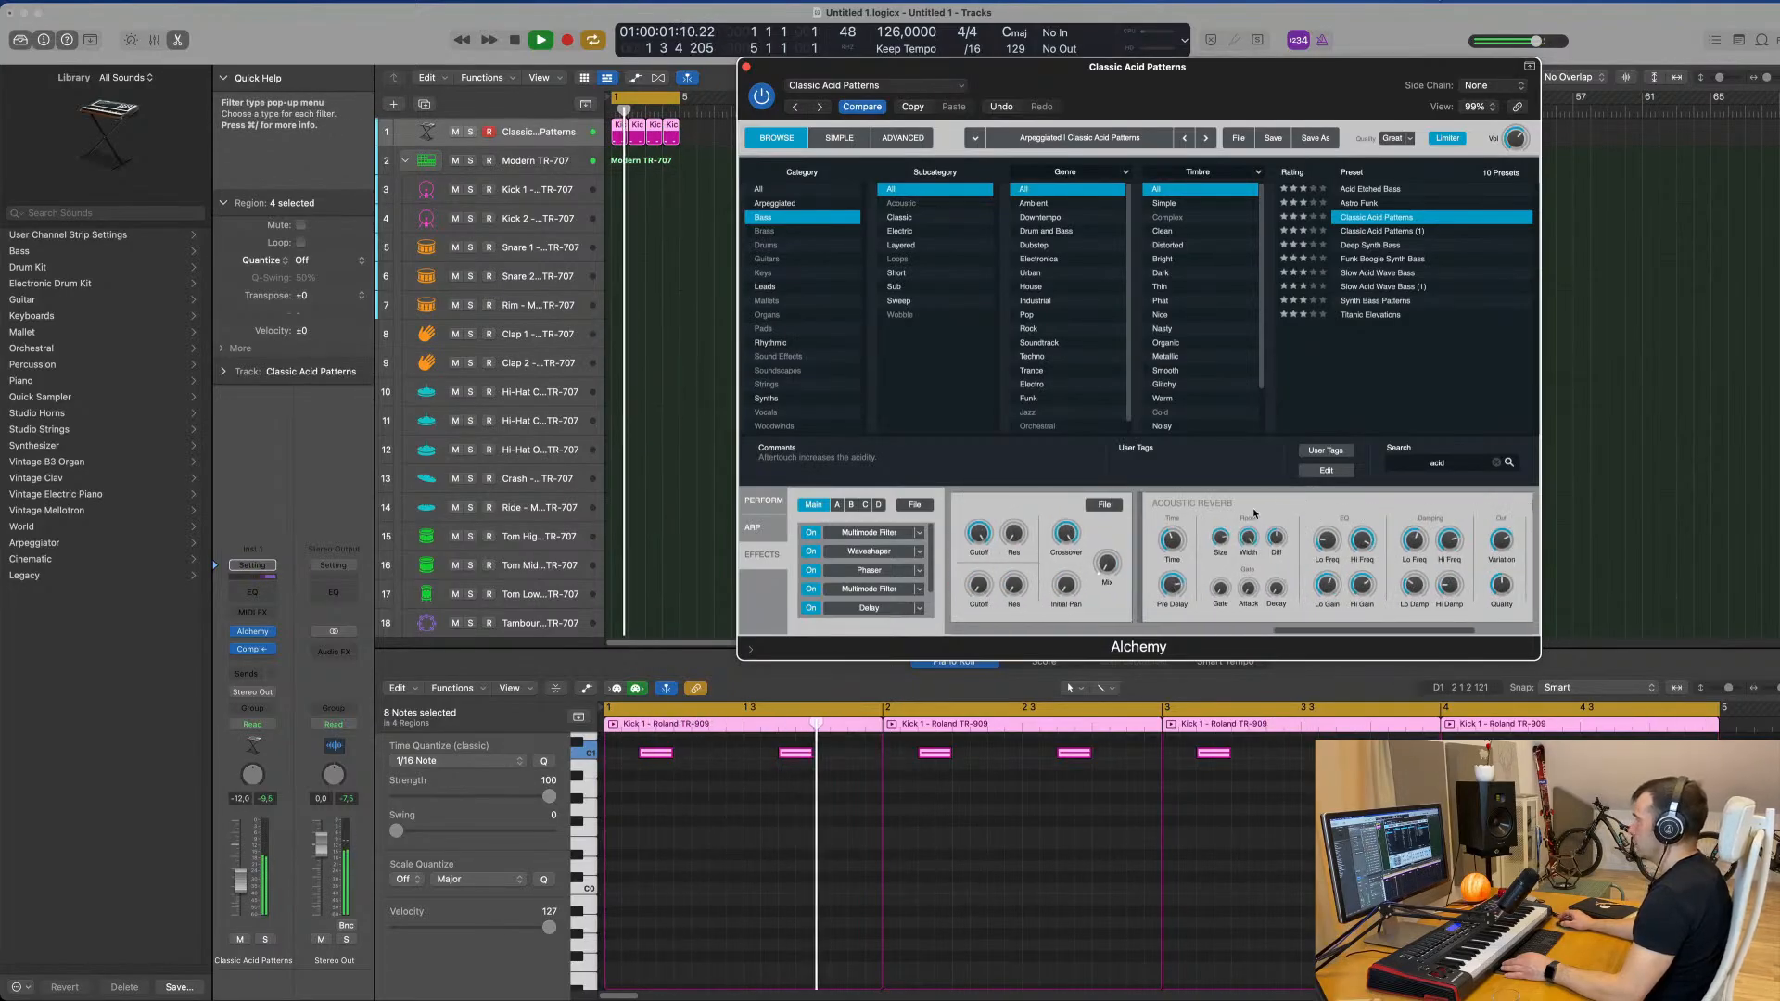
scroll(1255, 509, "left", 6)
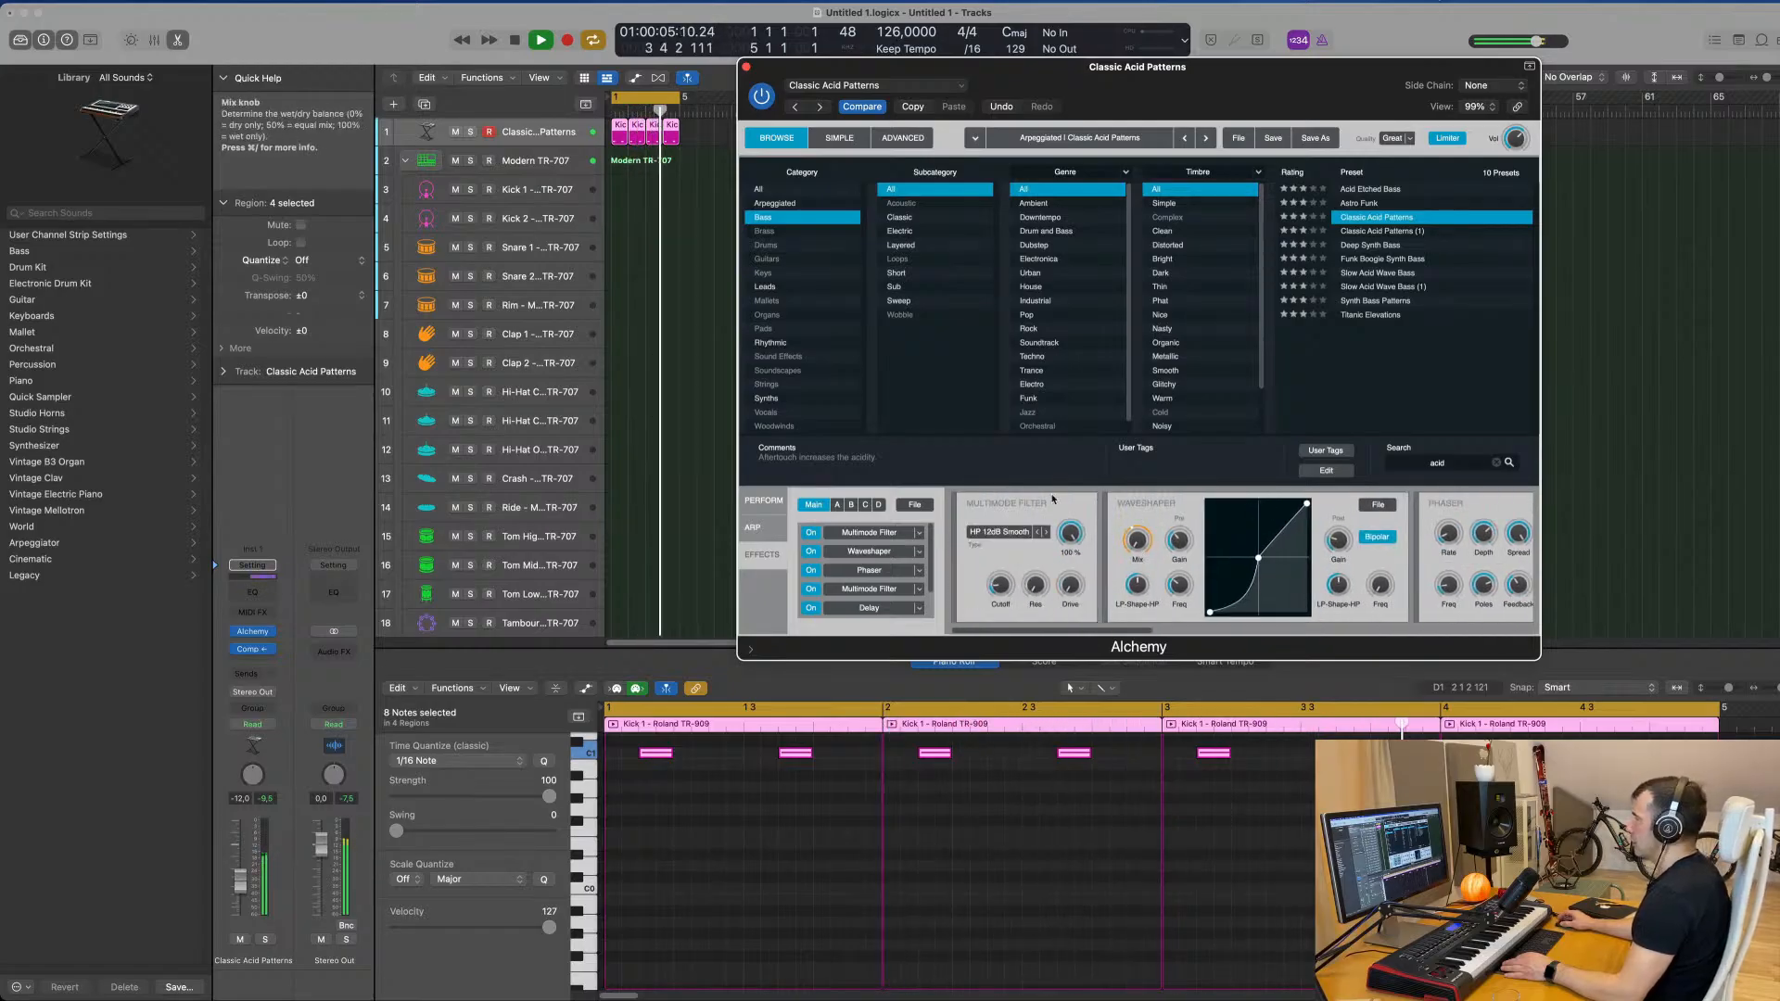
left_click(973, 547)
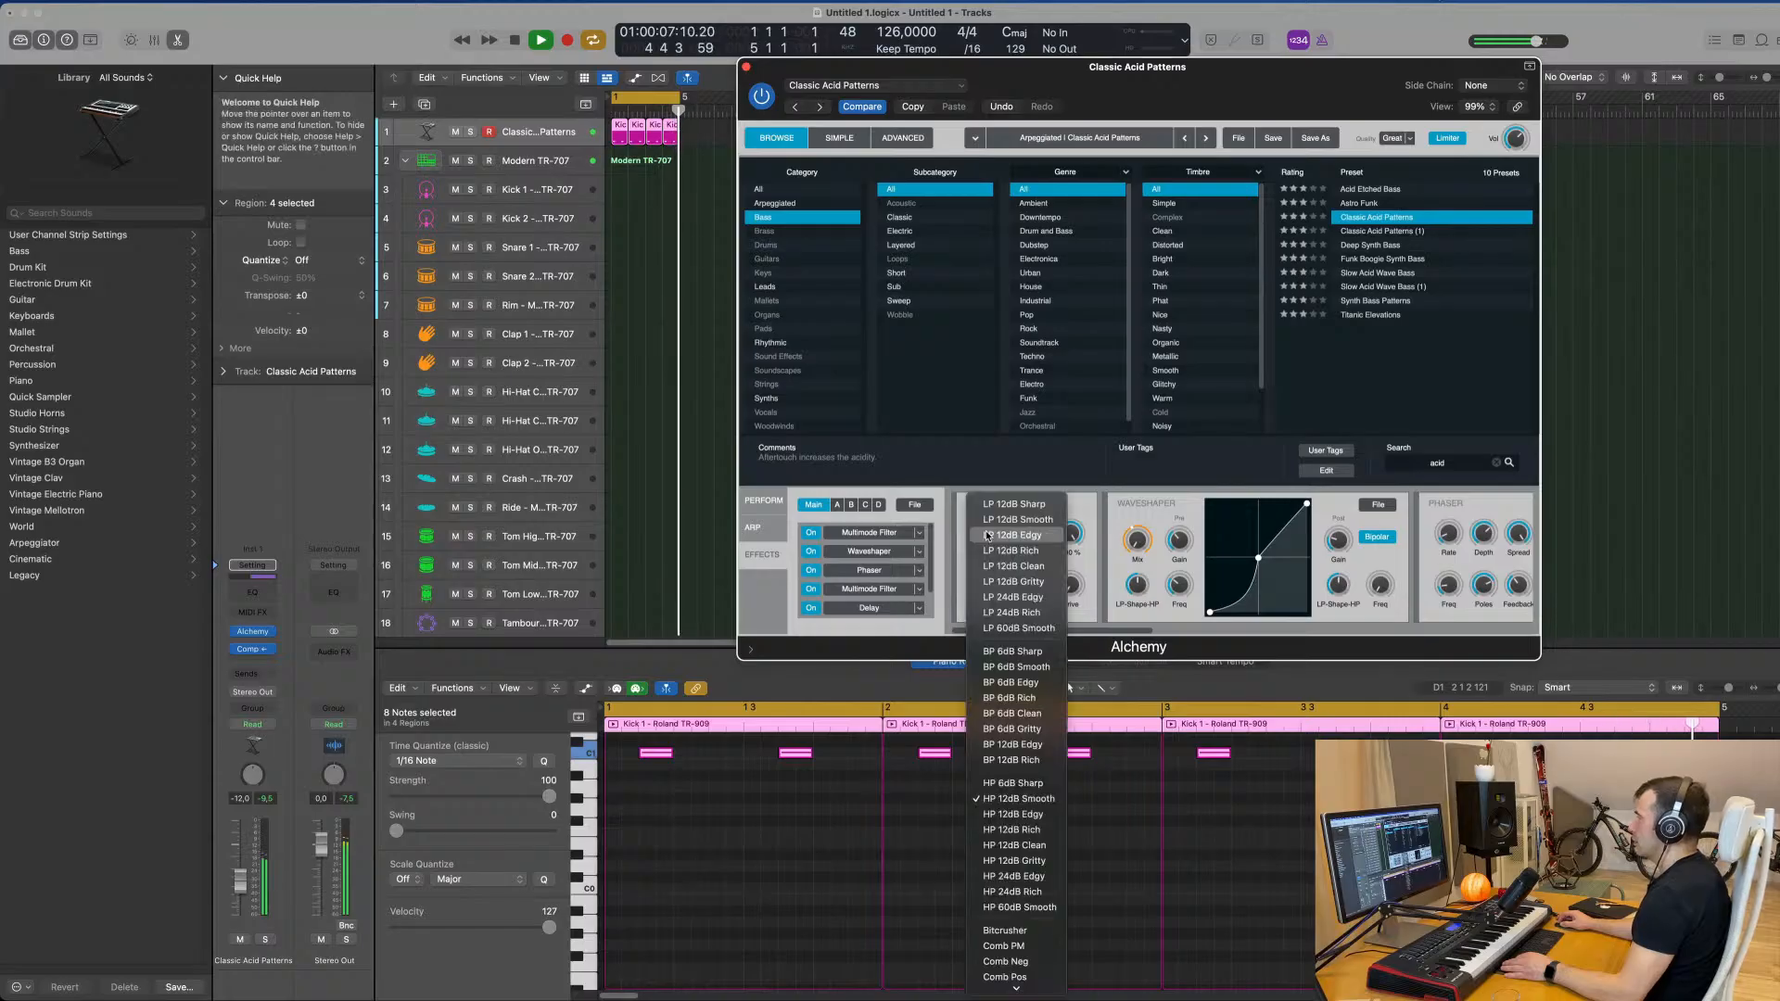
left_click(950, 568)
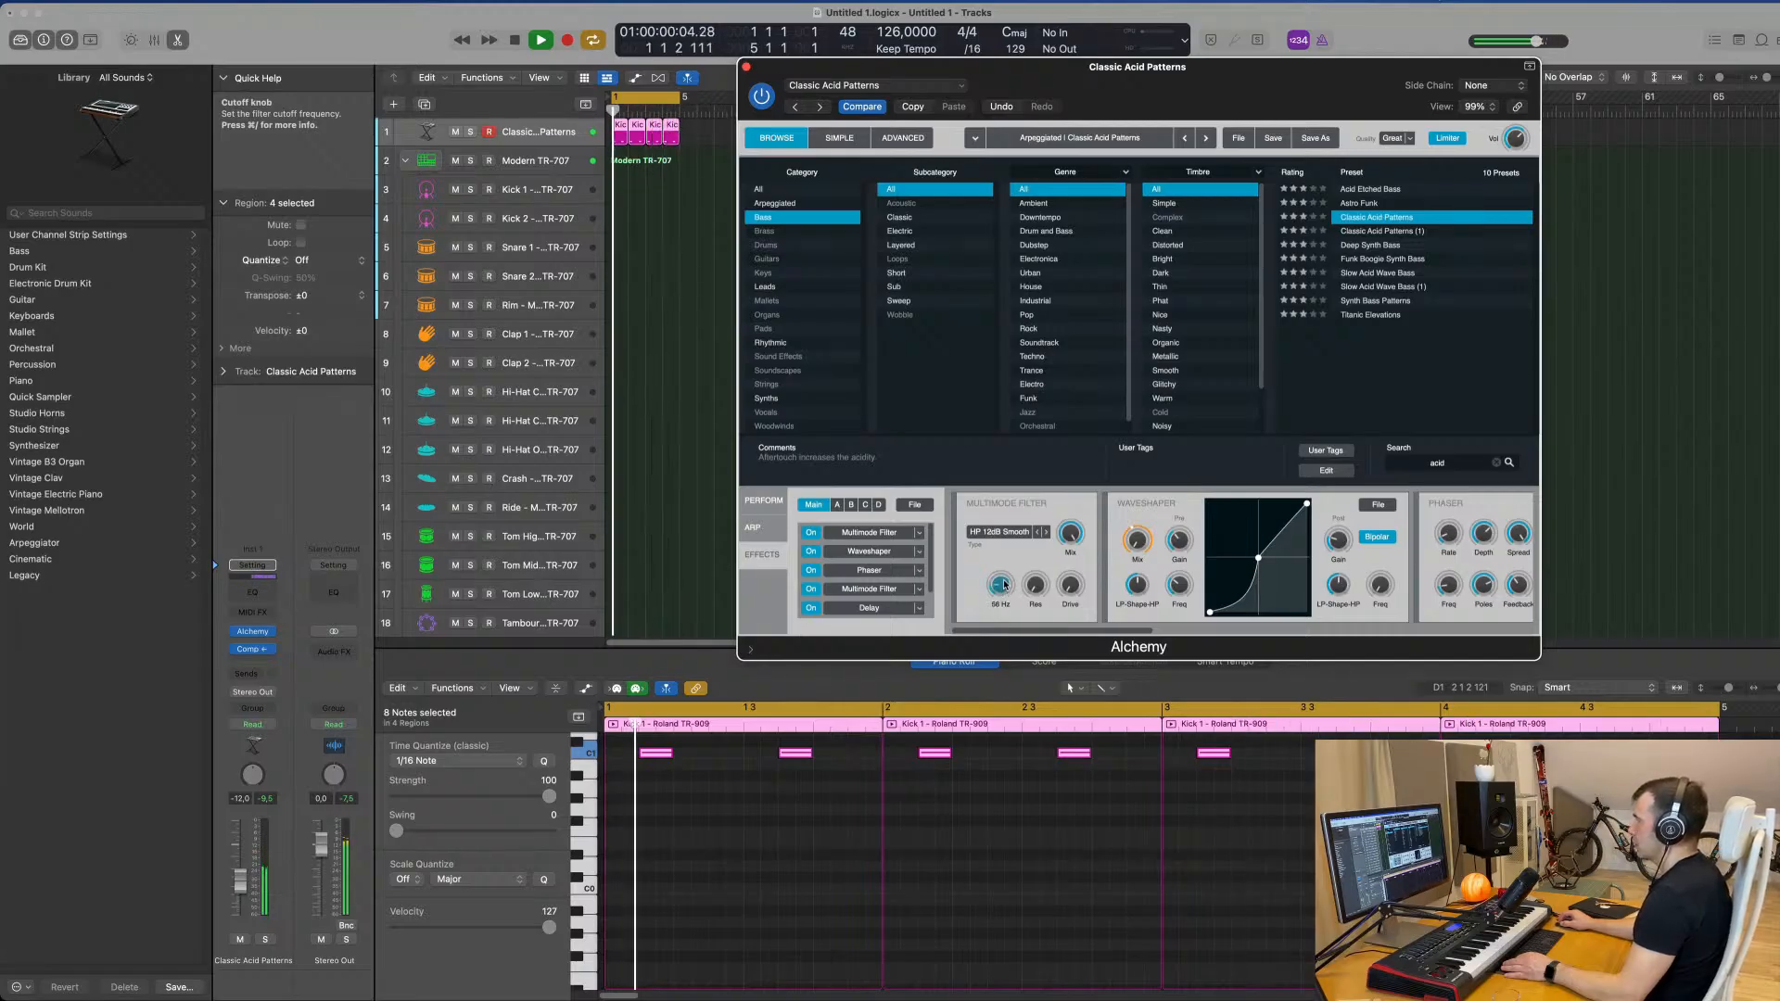
left_click_drag(1035, 549, 1073, 585)
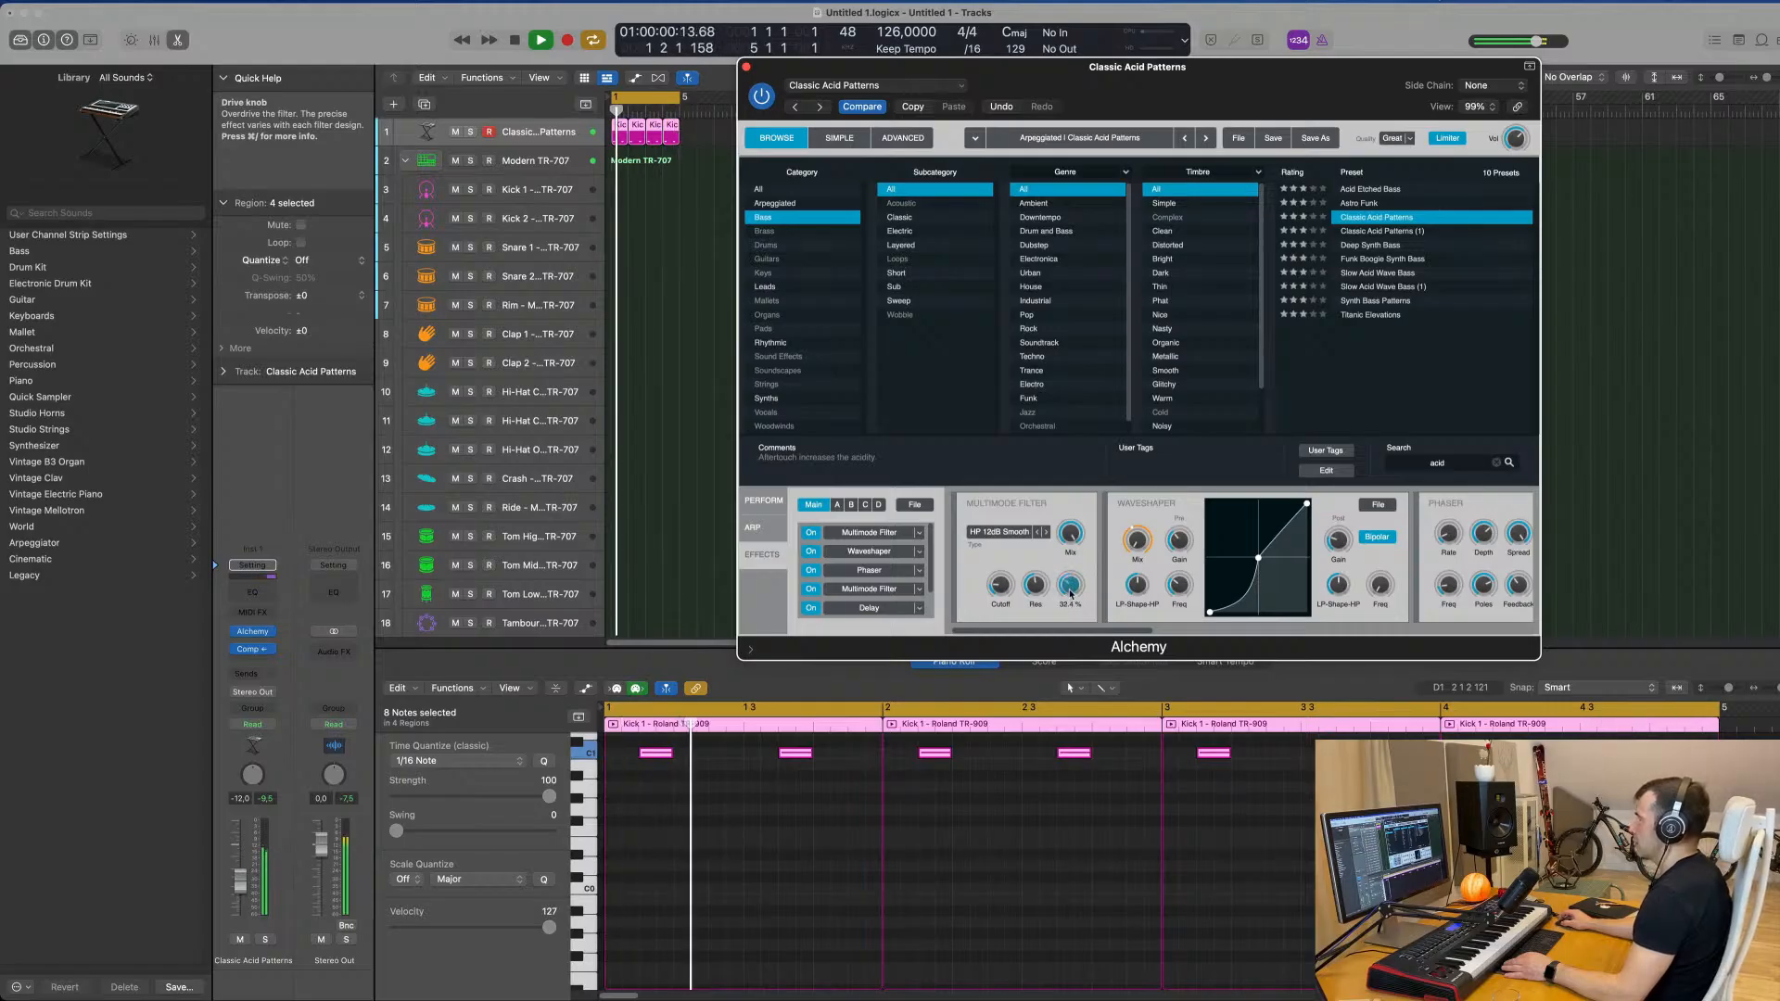
Step: In the acid patch's performance controls, adjust the envelope's decay and release and set Cutoff to about 16.5%
left_click(763, 501)
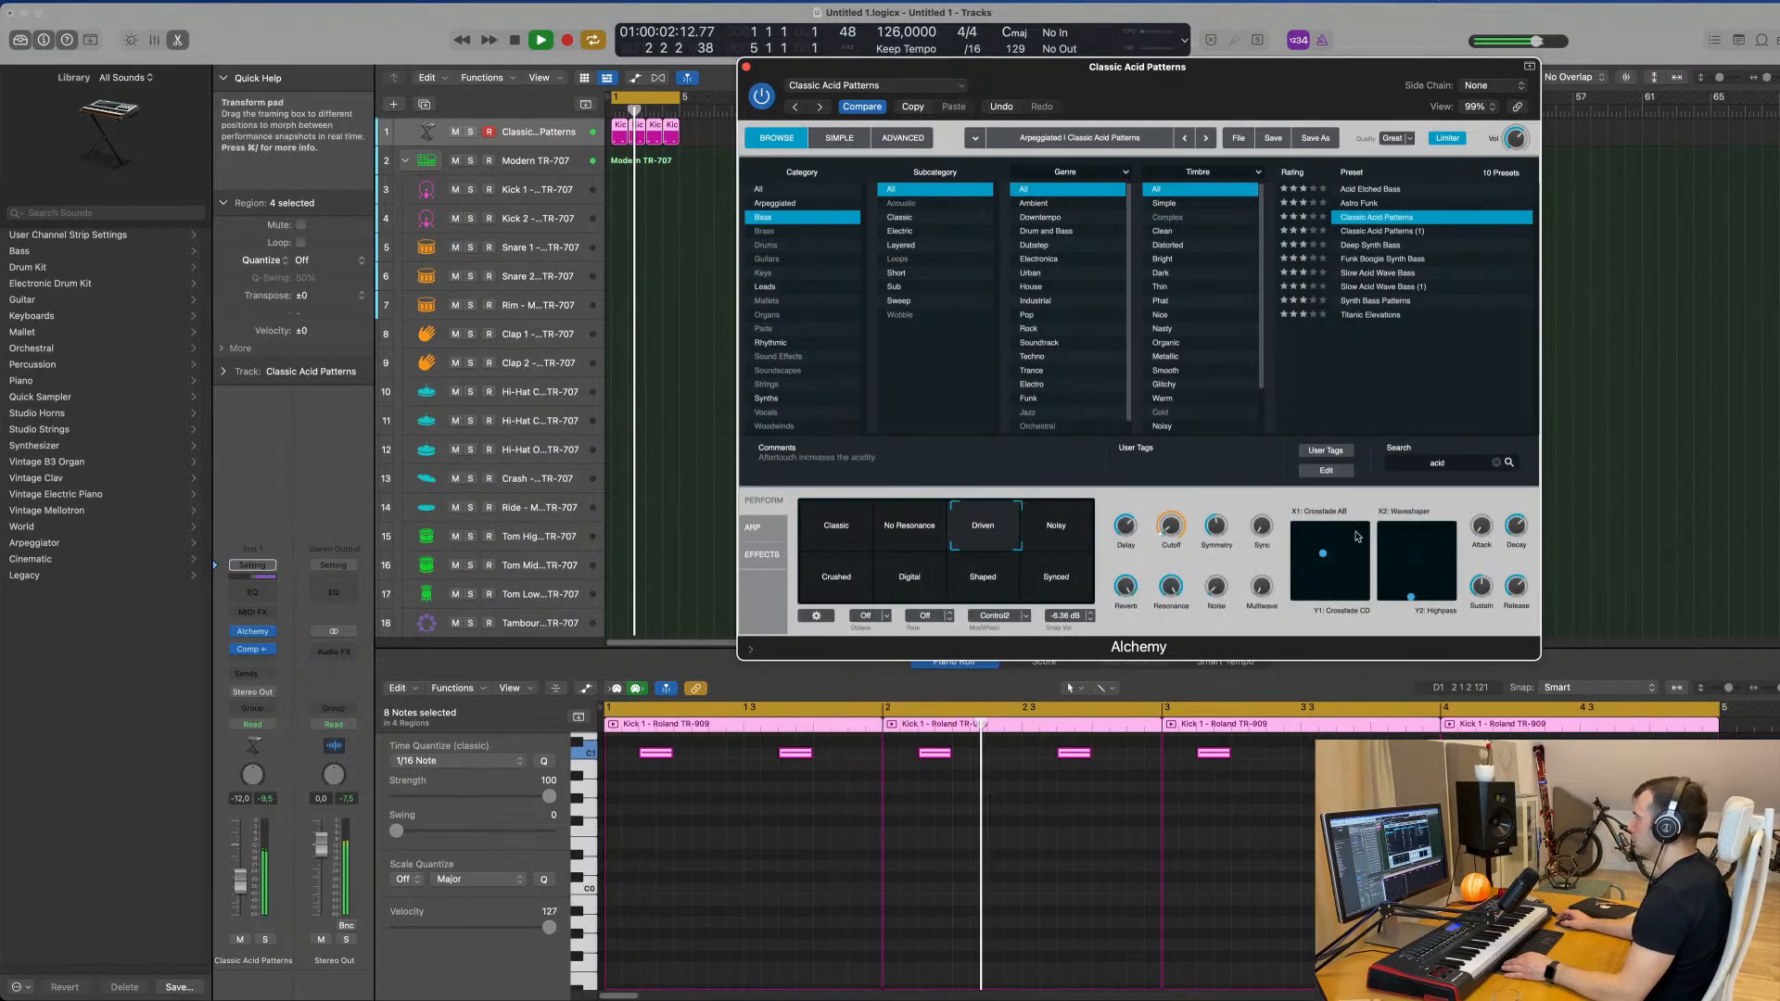
left_click_drag(1526, 602, 1519, 598)
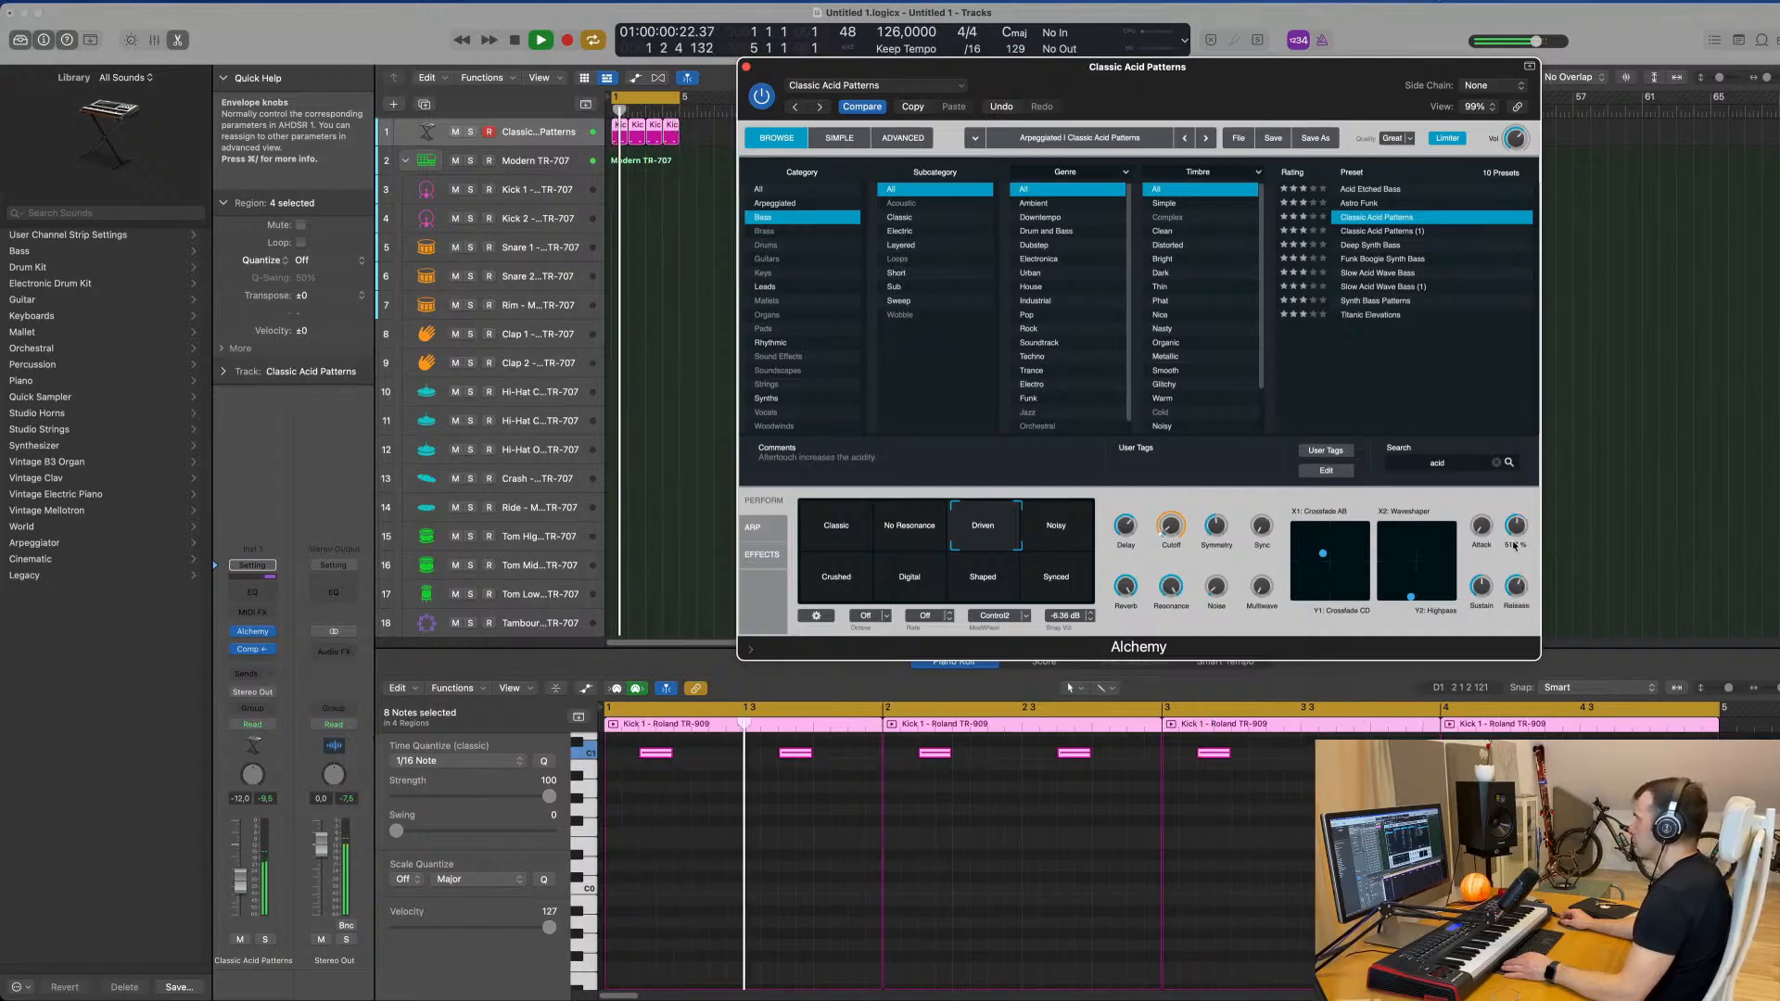
left_click_drag(1173, 535, 1173, 528)
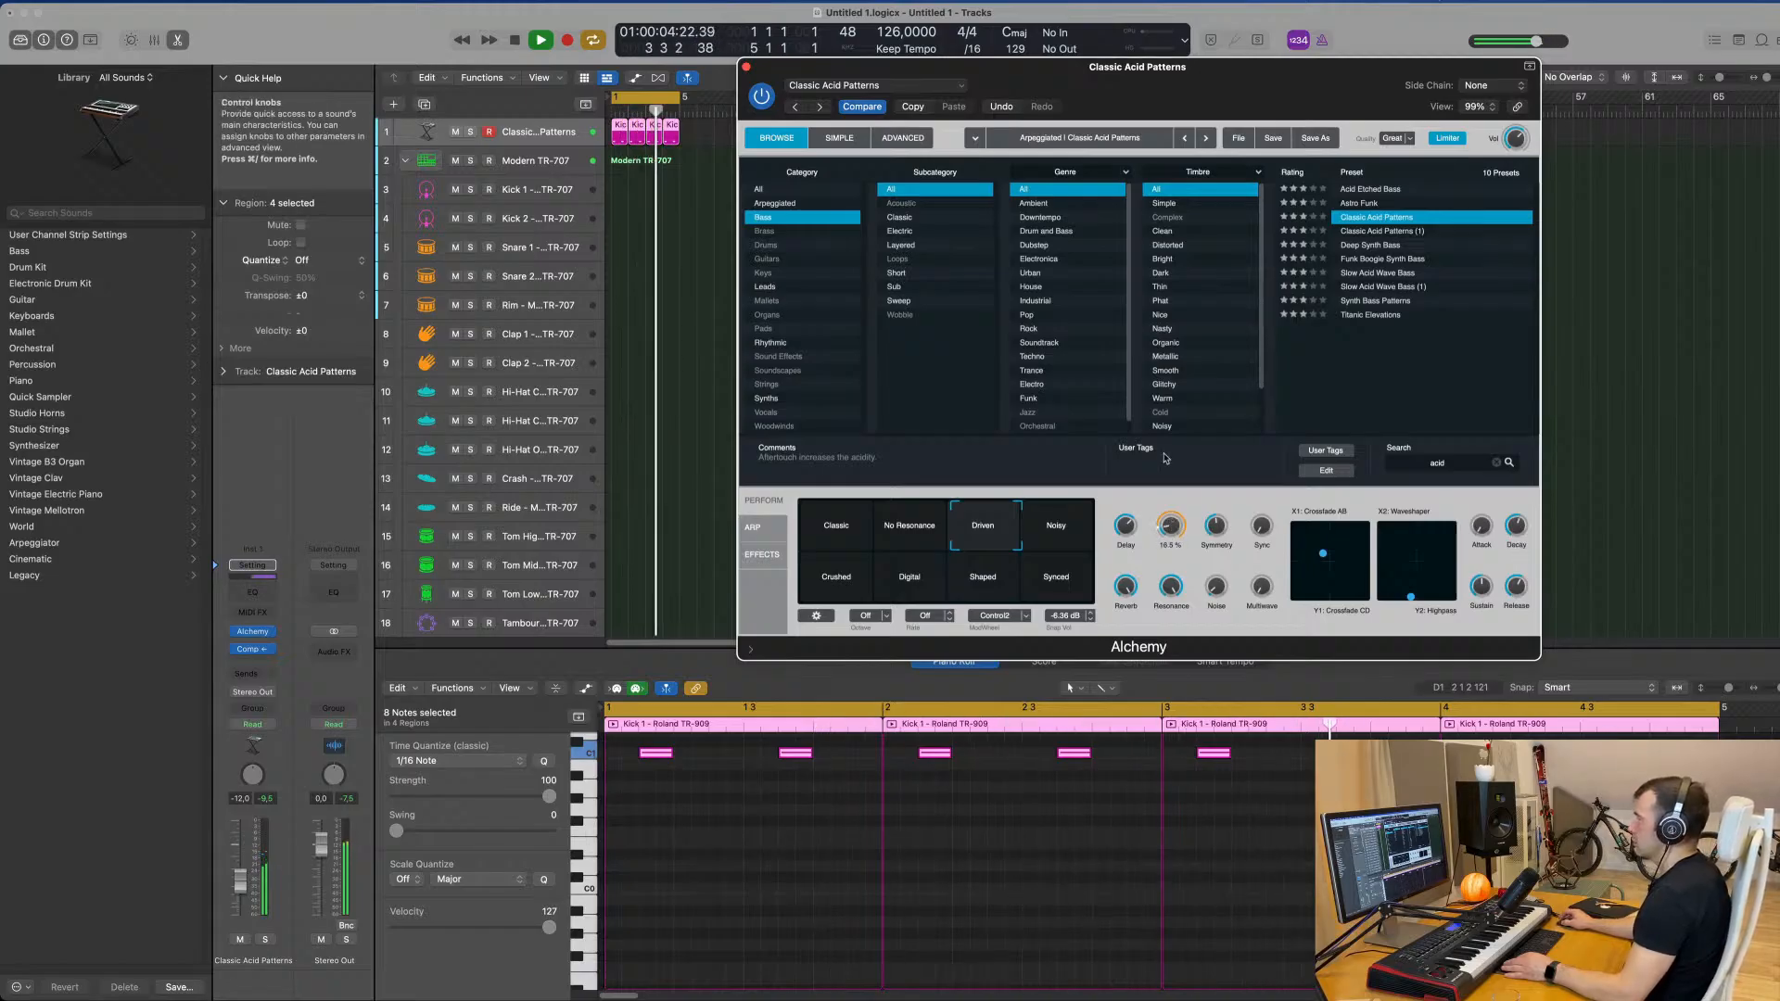
Step: Close Alchemy and lower the Classic Acid Patterns track's volume to -14.4 dB
left_click_drag(1209, 91, 1172, 236)
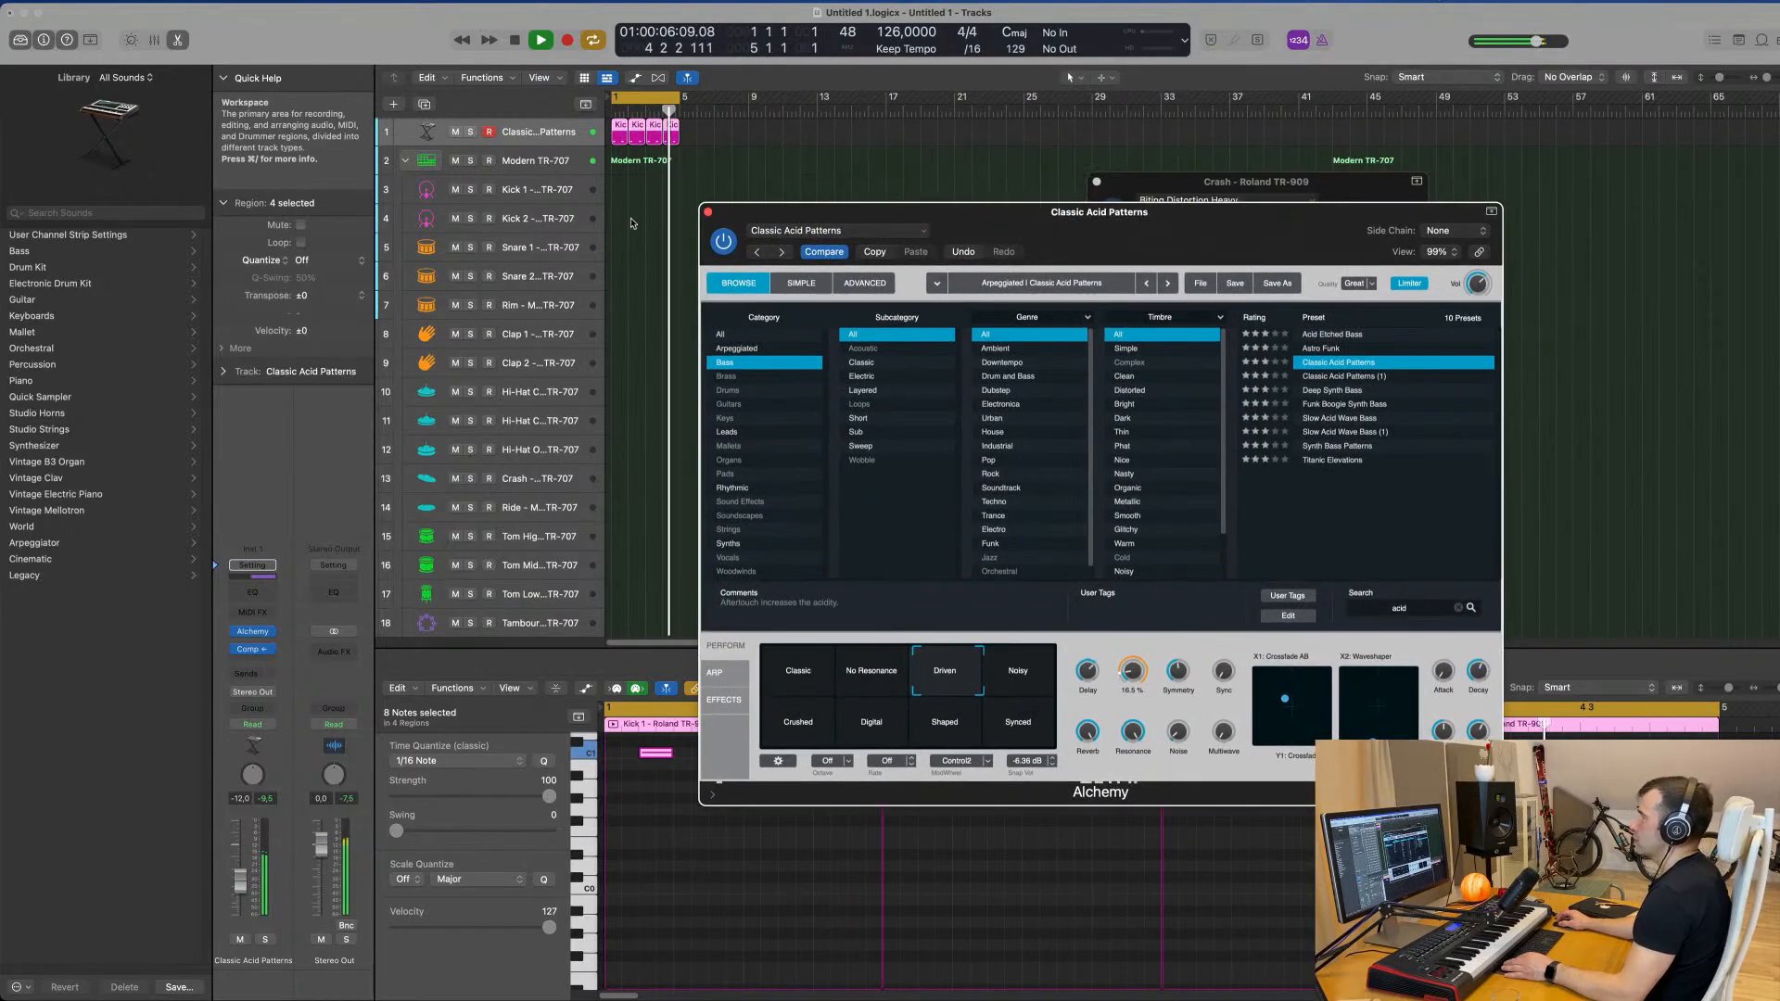
left_click(708, 212)
left_click_drag(240, 881, 241, 890)
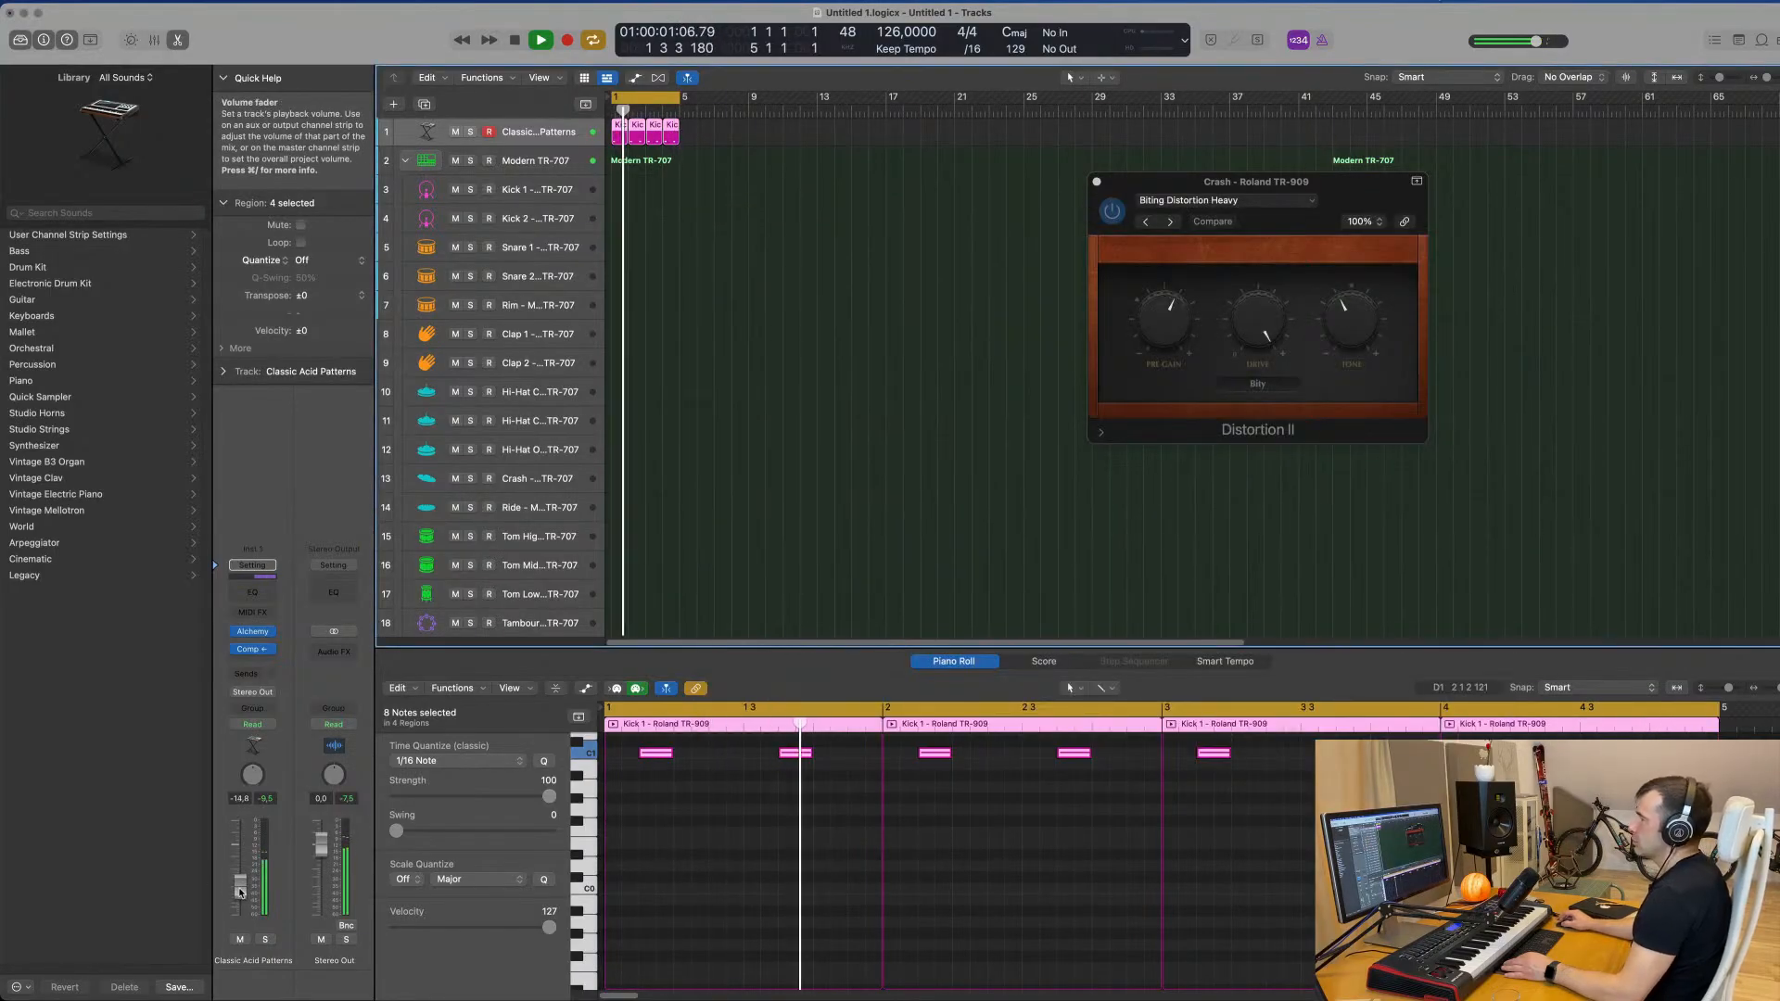
Step: Move the bar 1 Crash region of the TR-909 kit to the Hi-Hat Closed 2 track
scroll(720, 381, "down", 5)
scroll(847, 408, "down", 6)
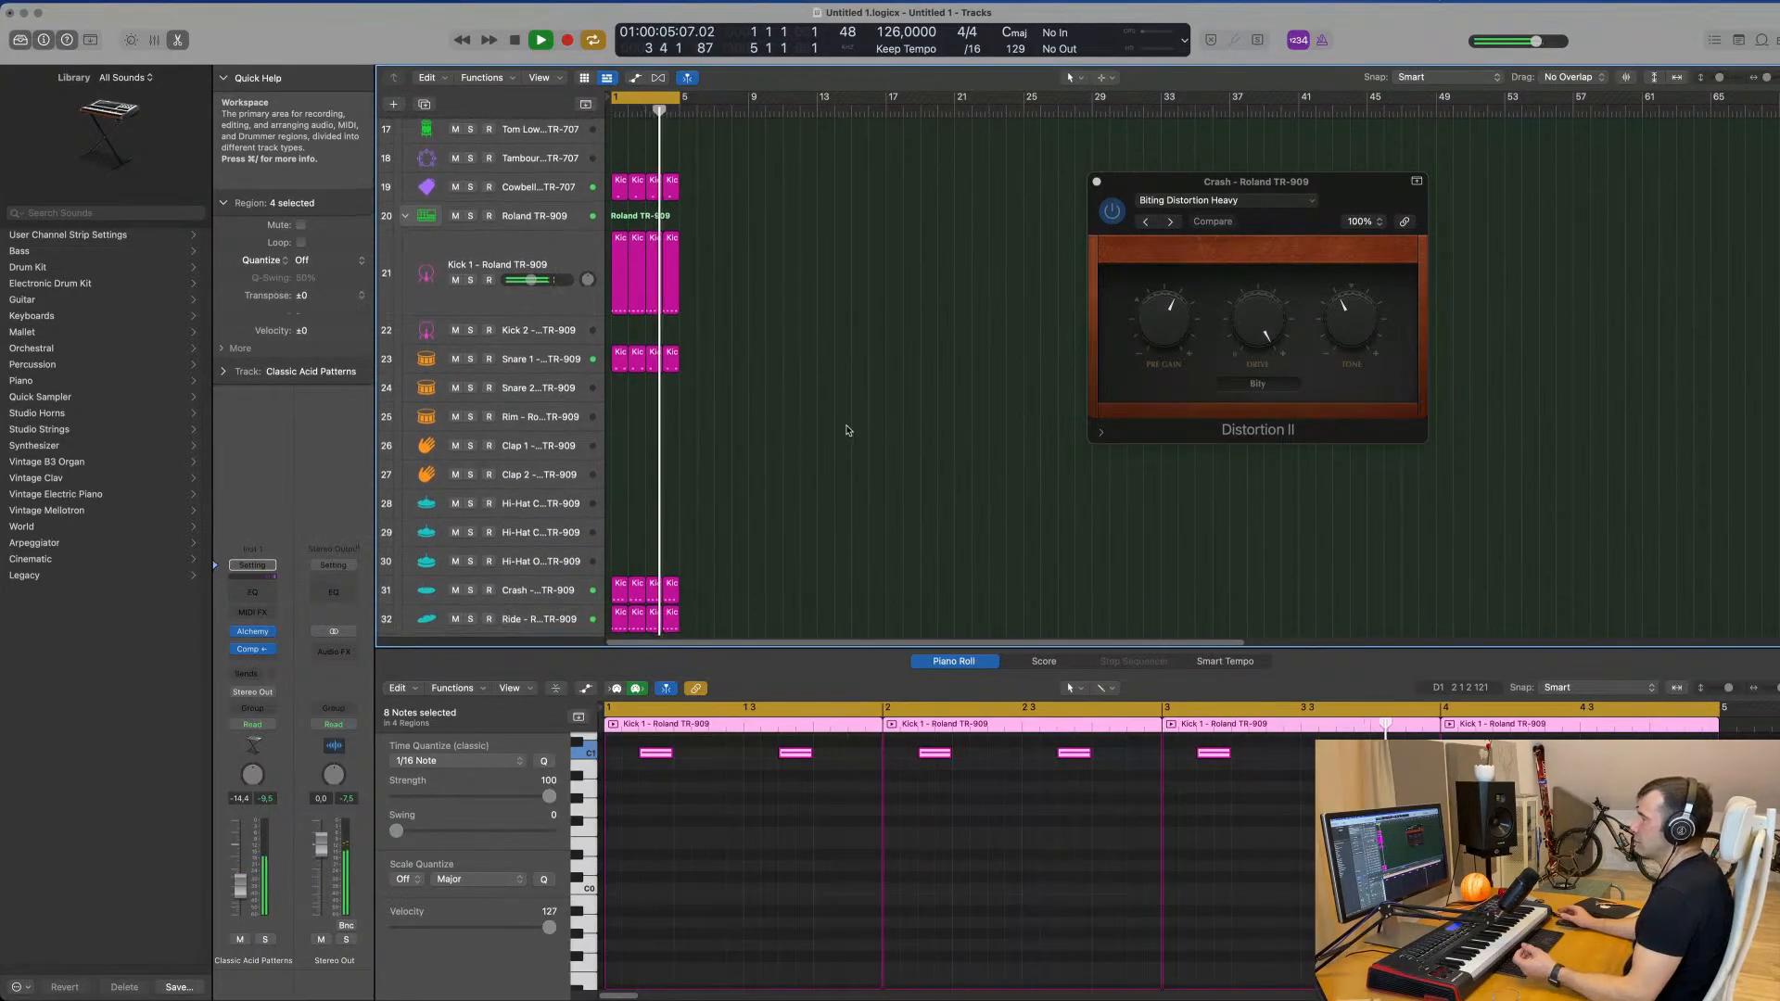
scroll(716, 545, "down", 2)
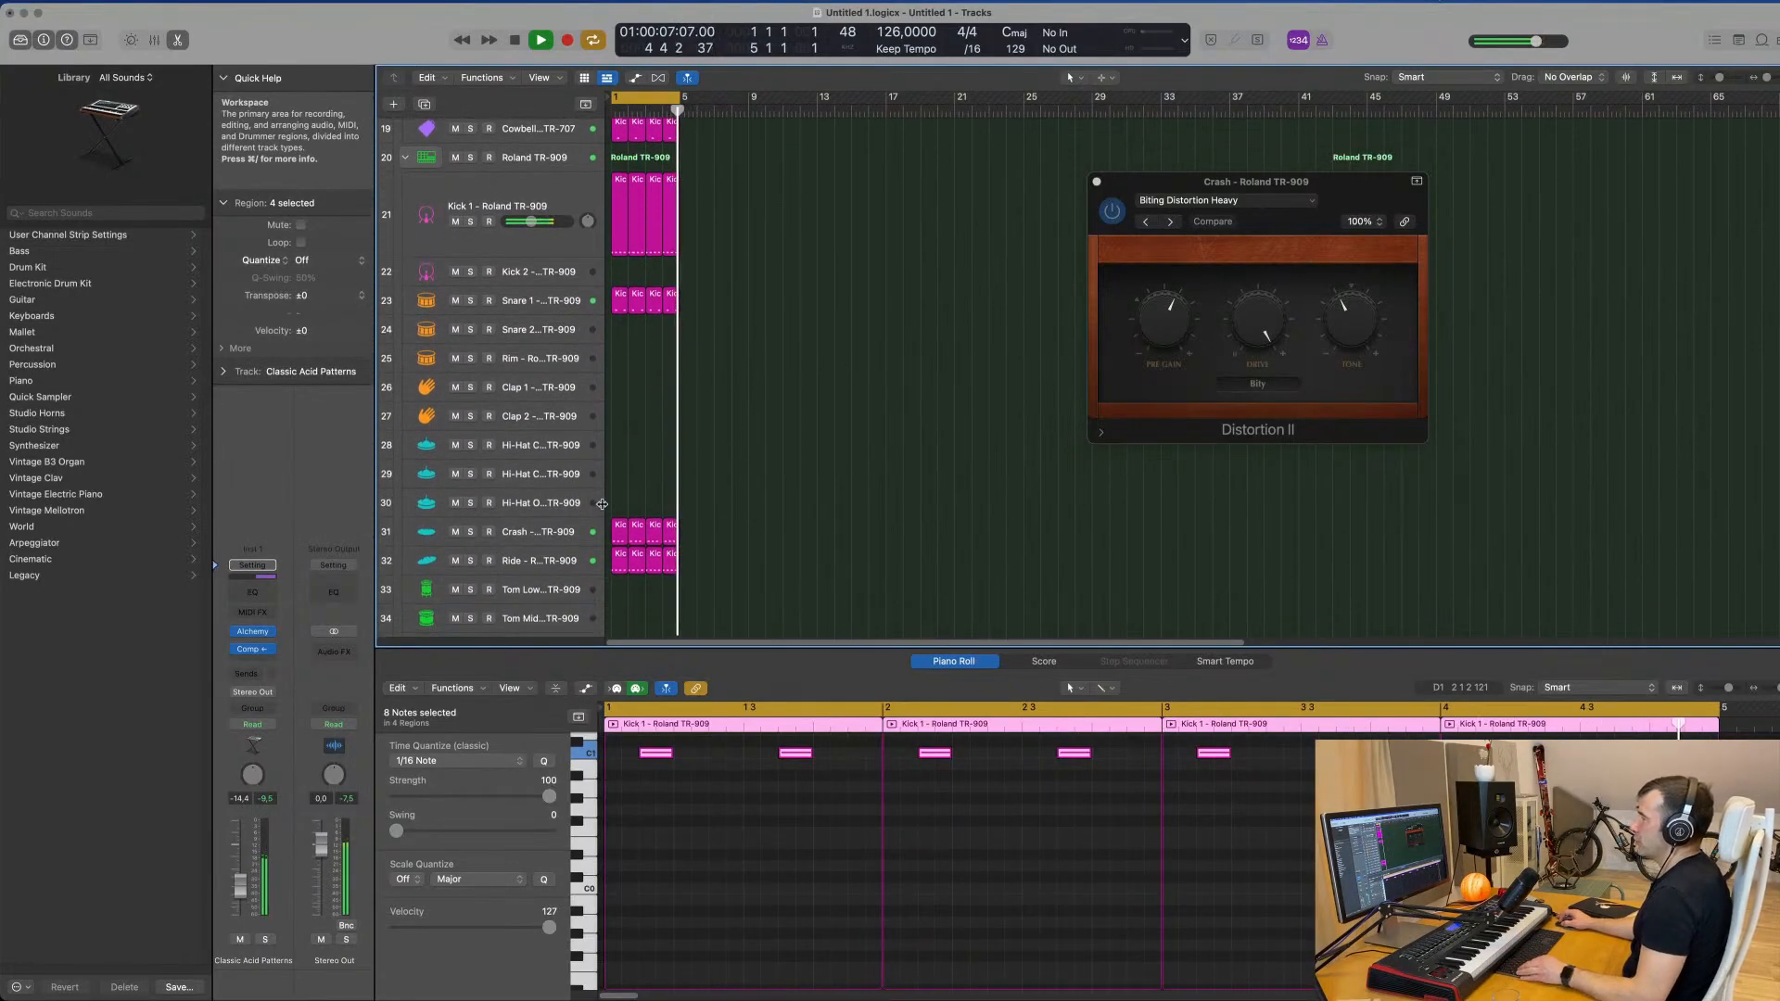
left_click(619, 528)
left_click_drag(620, 529, 620, 477)
Step: Duplicate the hi-hat region's notes at sixteenth-note offsets to make a denser pattern, and play it back
key("space")
left_click_drag(623, 817, 917, 884)
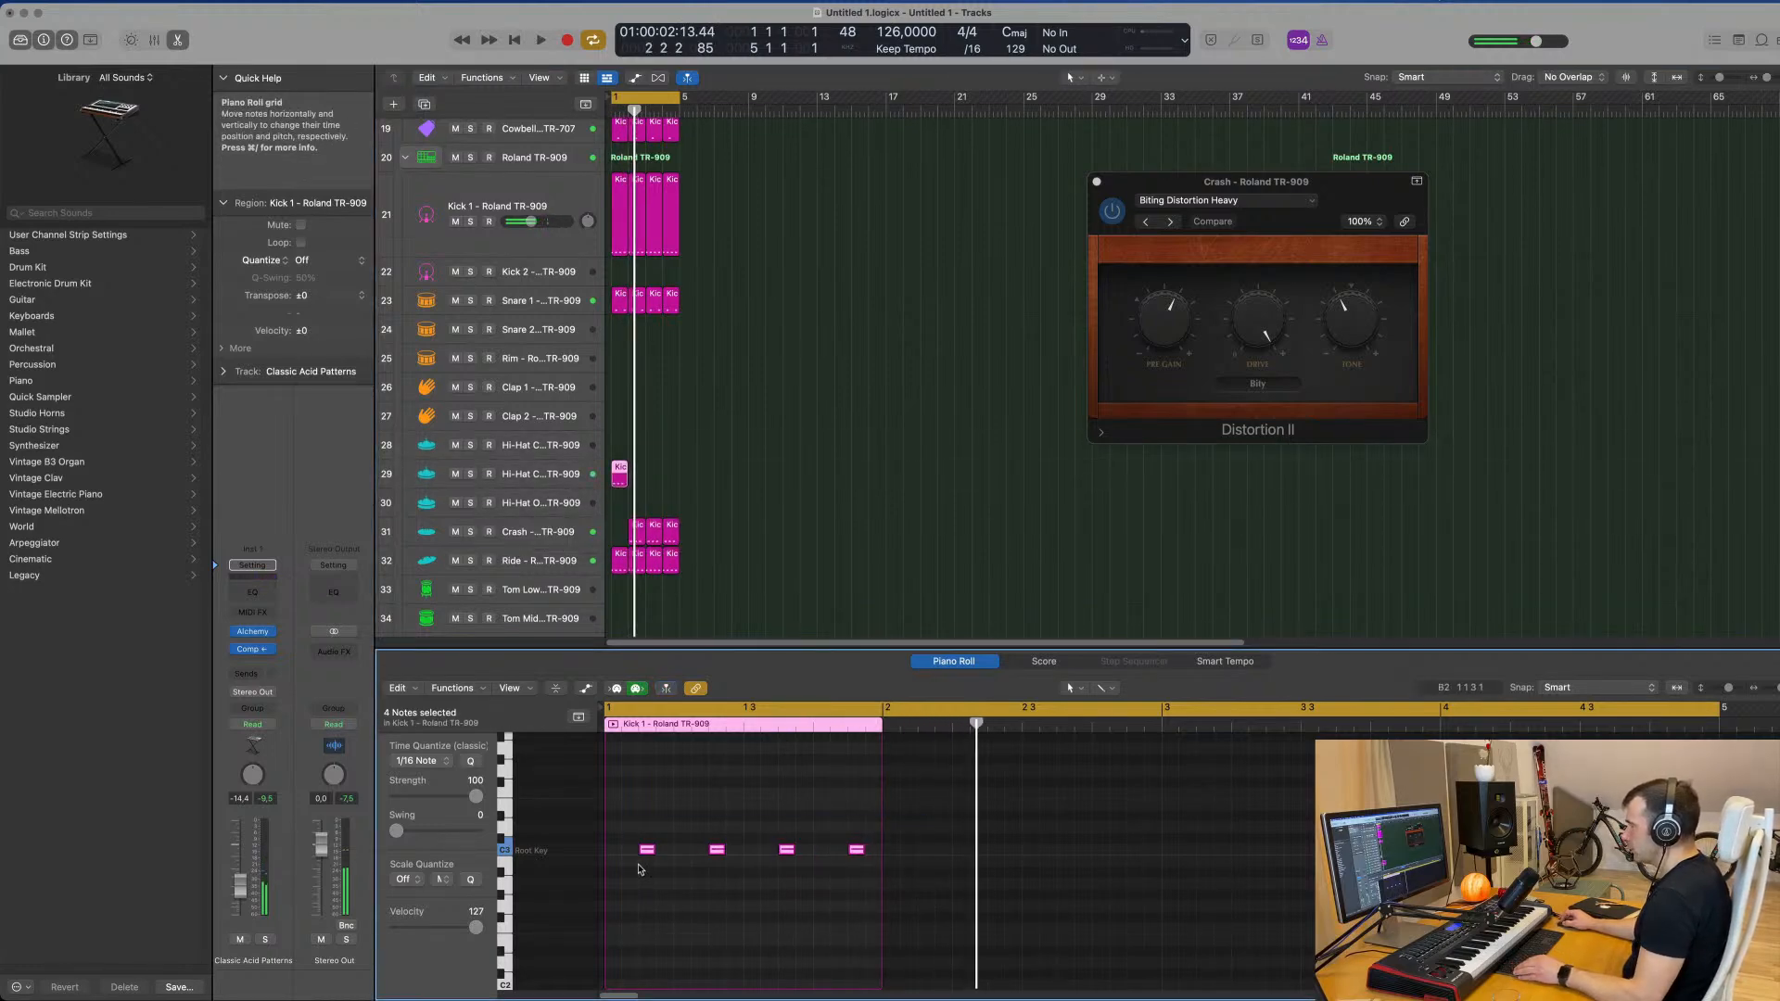
mouse_move(647, 852)
left_mouse_down()
mouse_move(626, 853)
mouse_move(665, 855)
left_mouse_up()
key("space")
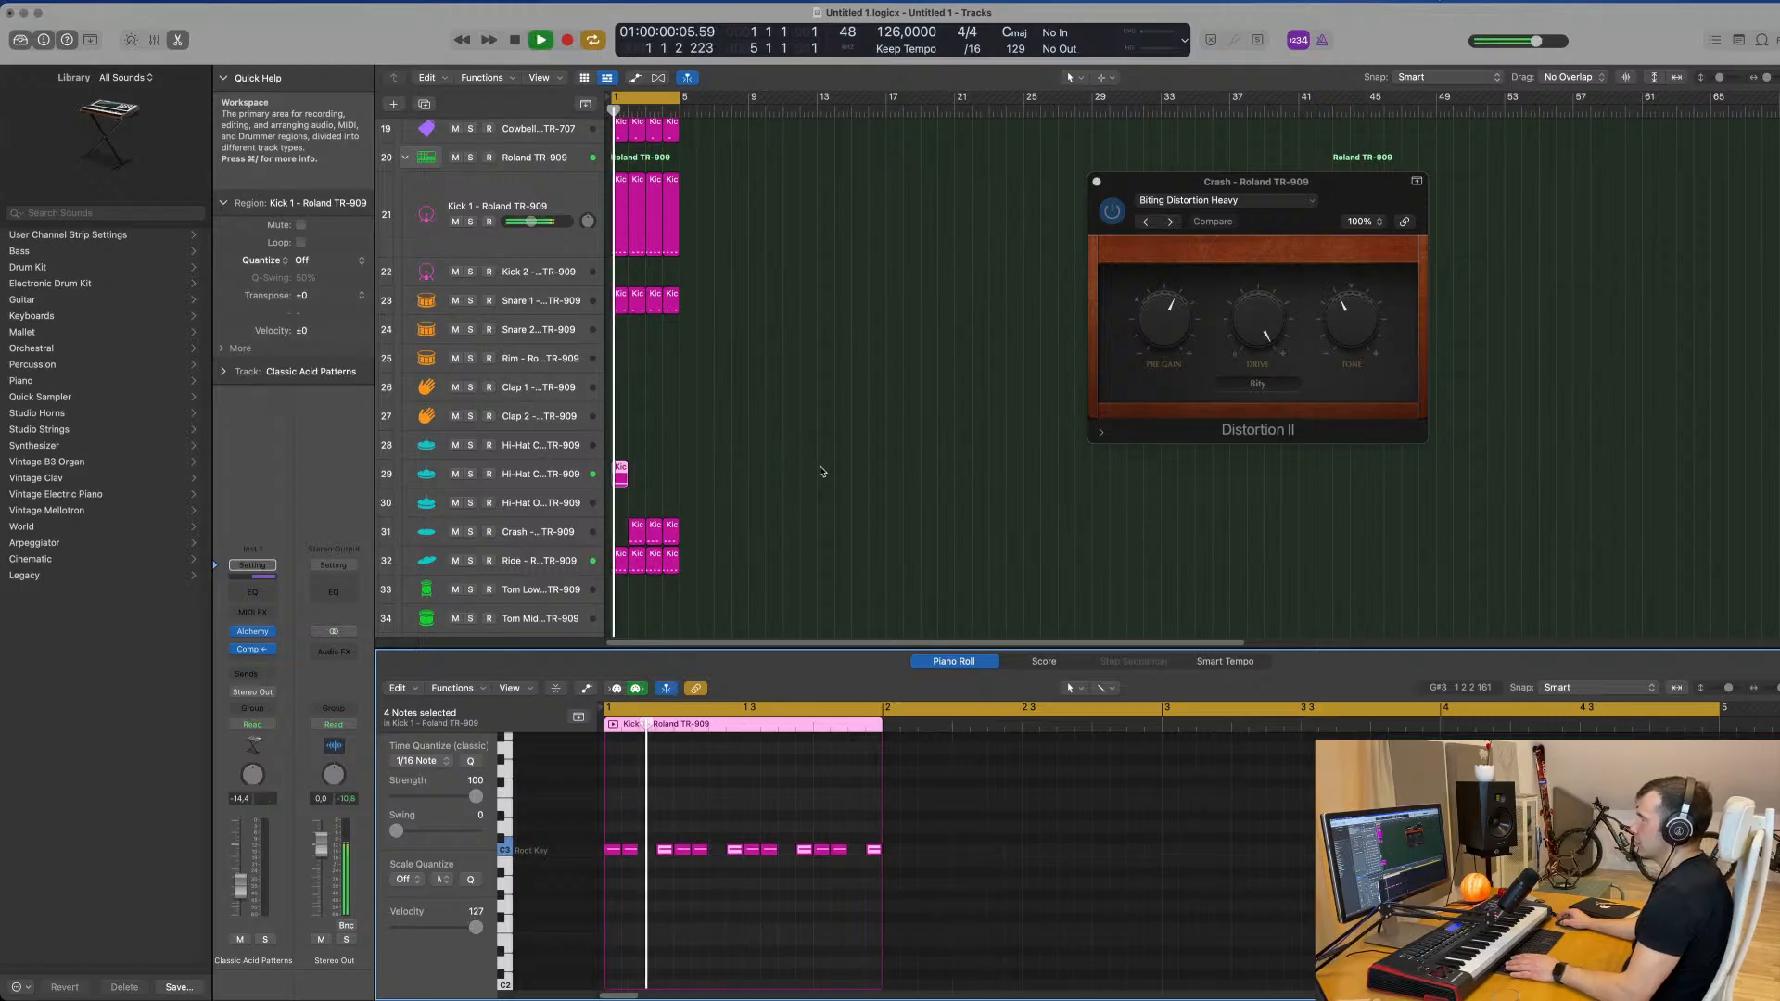
Step: Restore the missing Crash region by copying the bar 2 region into bar 1 of the Crash track
key("space")
left_click_drag(645, 529, 618, 535)
key("super+z")
left_click(693, 520)
Step: Fill the hi-hat pattern's gaps to get continuous sixteenth notes, and repeat the region three times across the four-bar loop
left_click(618, 476)
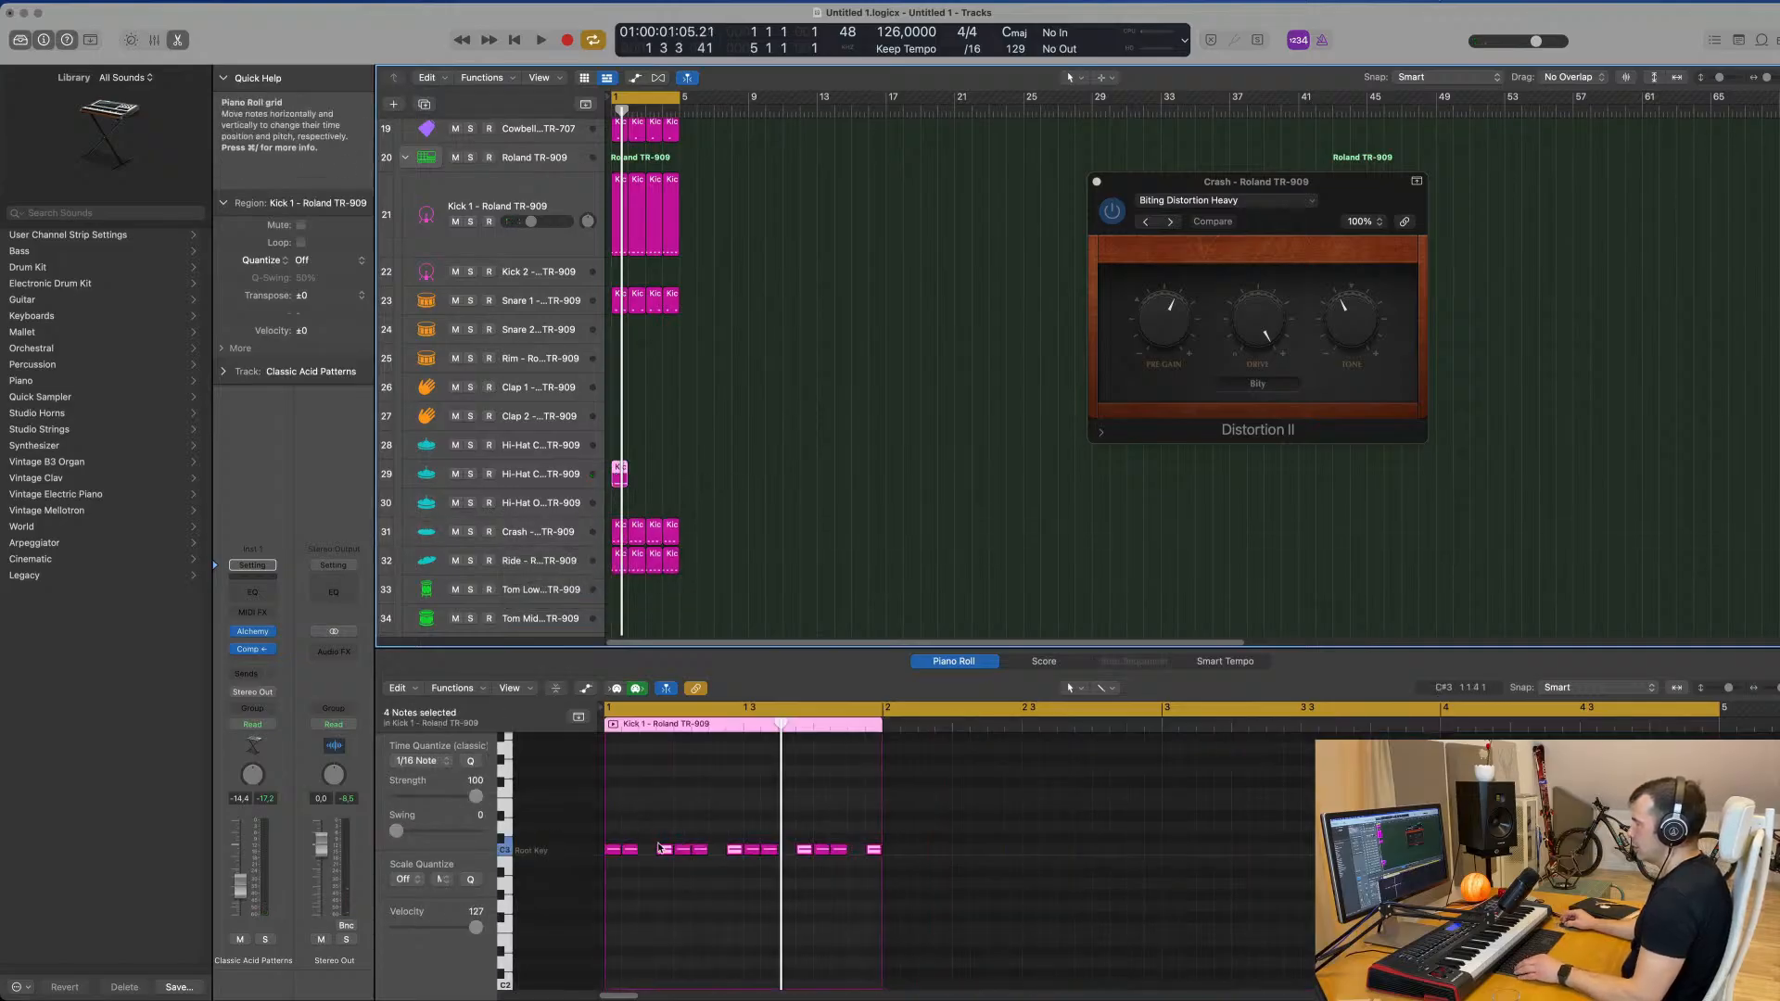
left_click_drag(664, 854, 647, 851)
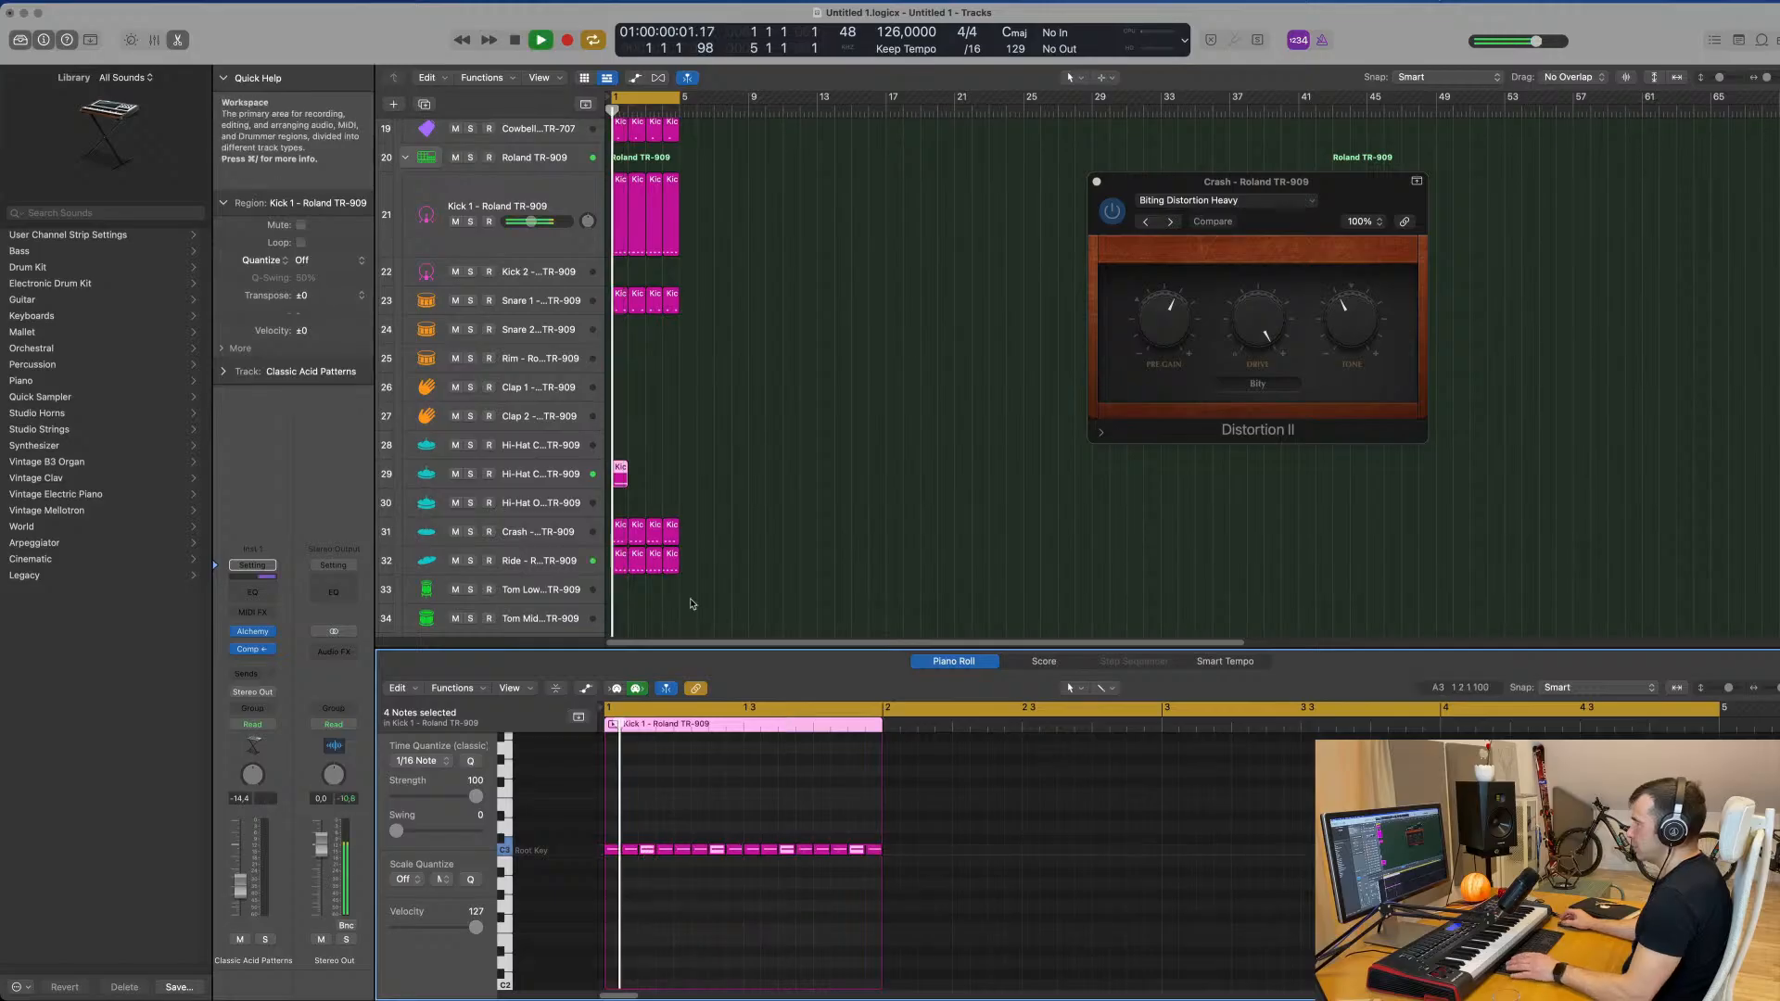
left_click(584, 477)
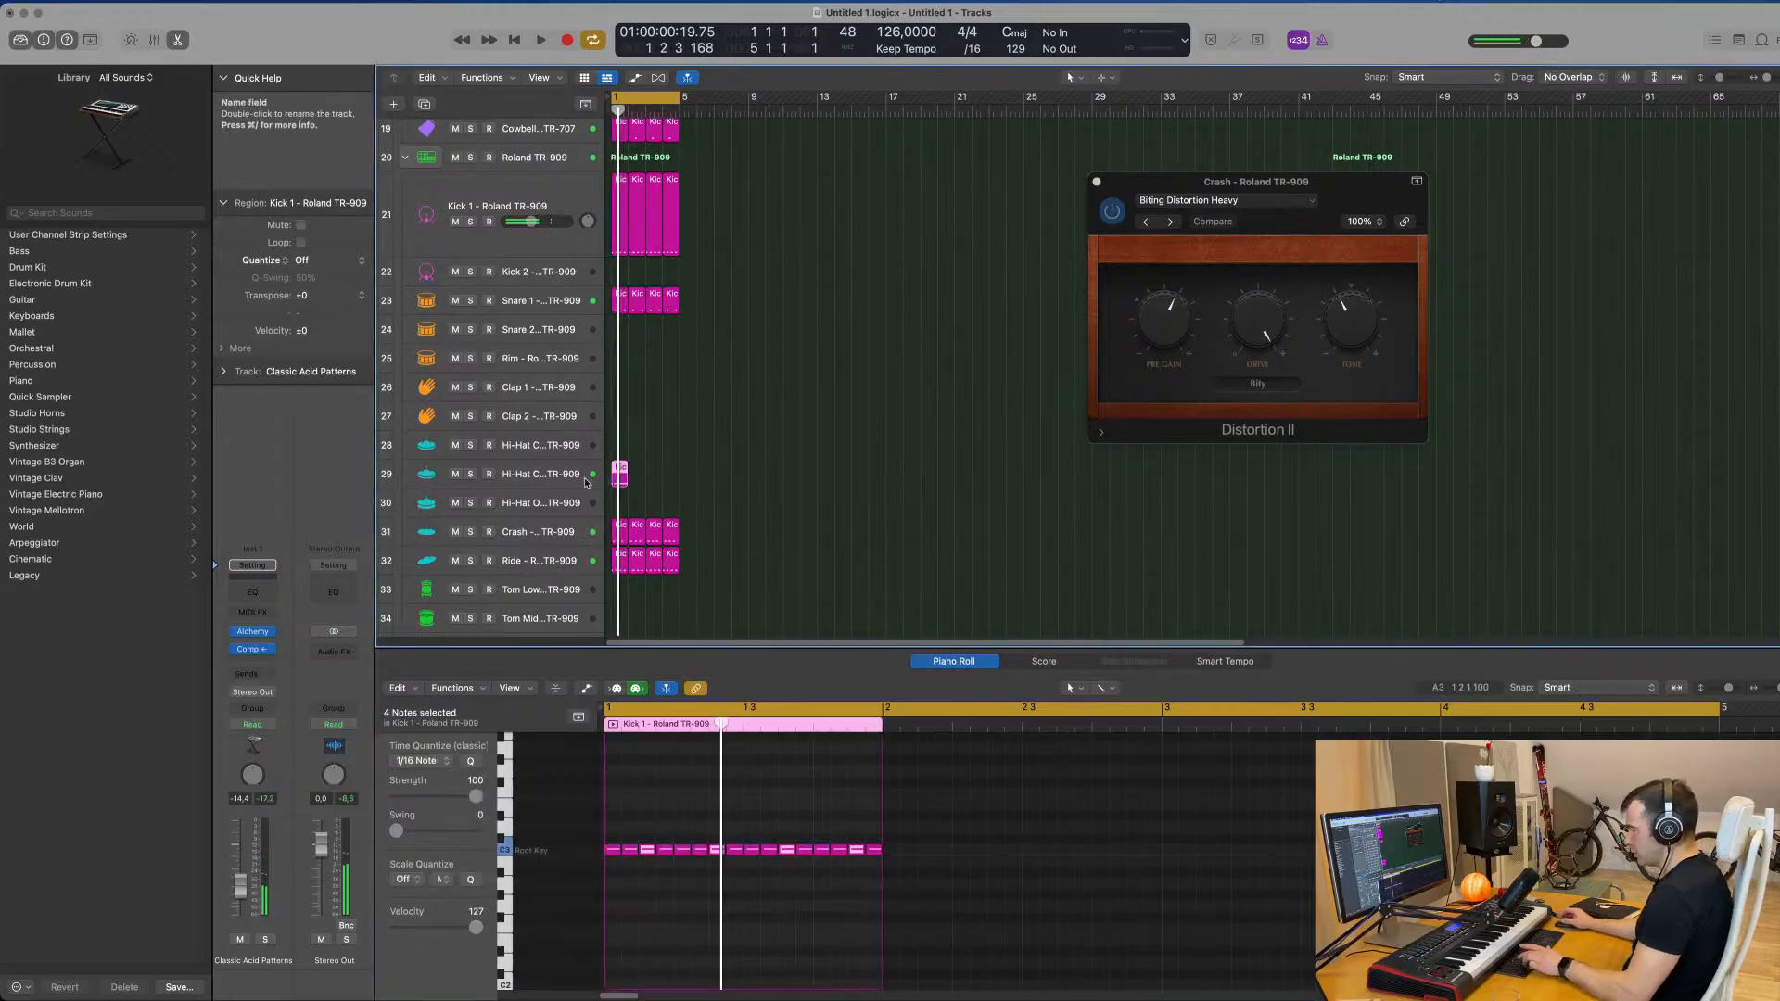
key("super+r")
key("super+r")
key("super+r")
key("space")
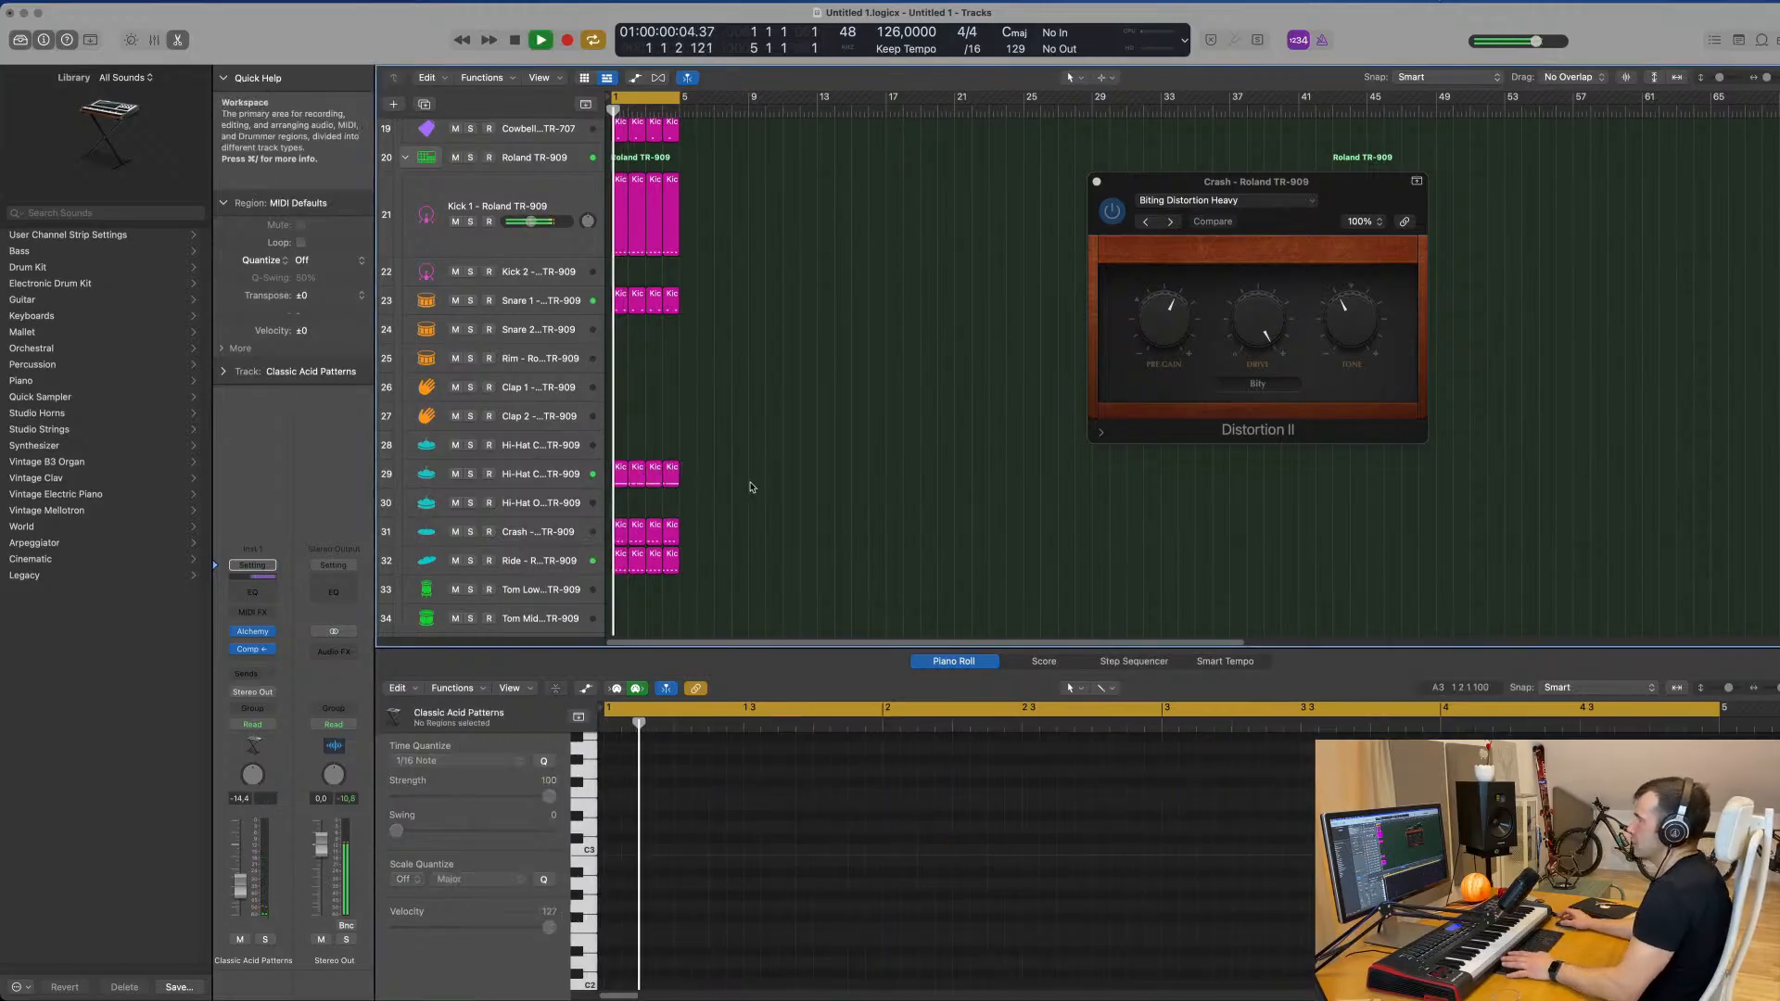
Step: Lower the TR-909 Hi-Hat Closed 2 track's volume to -24 dB and check it briefly in solo
left_click(557, 476)
left_click_drag(241, 895, 242, 905)
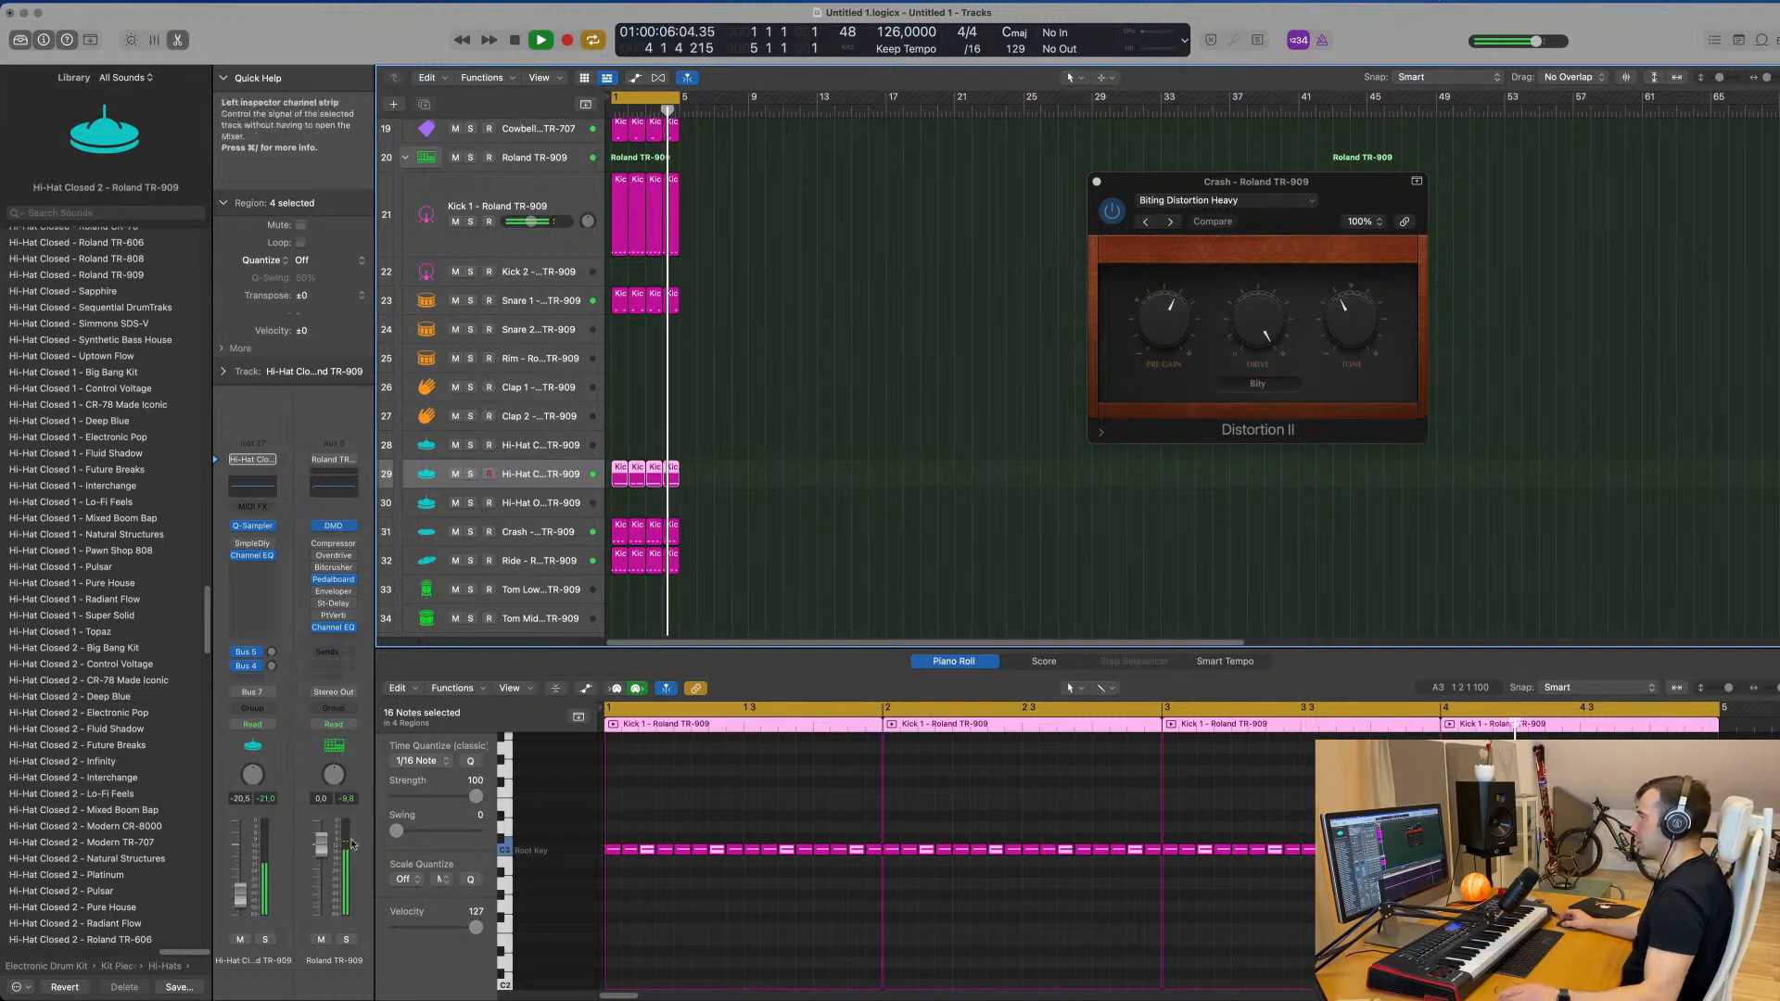
scroll(757, 572, "up", 10)
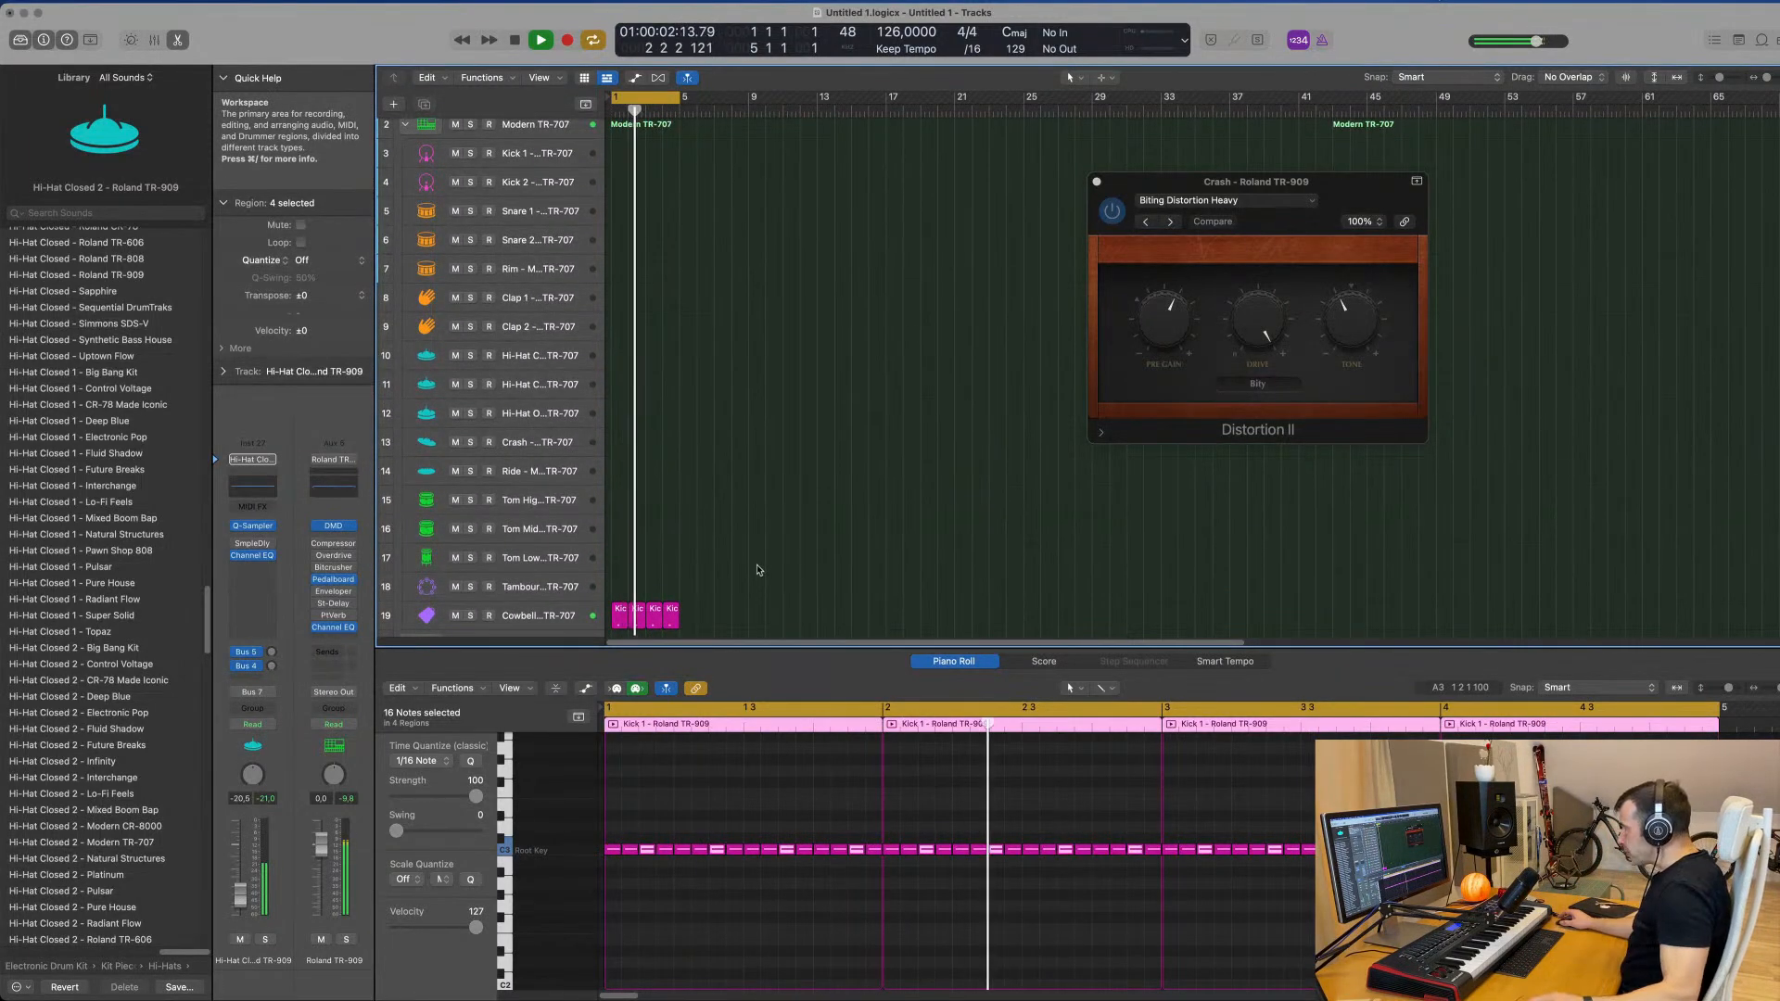
scroll(766, 556, "down", 5)
scroll(760, 426, "down", 1)
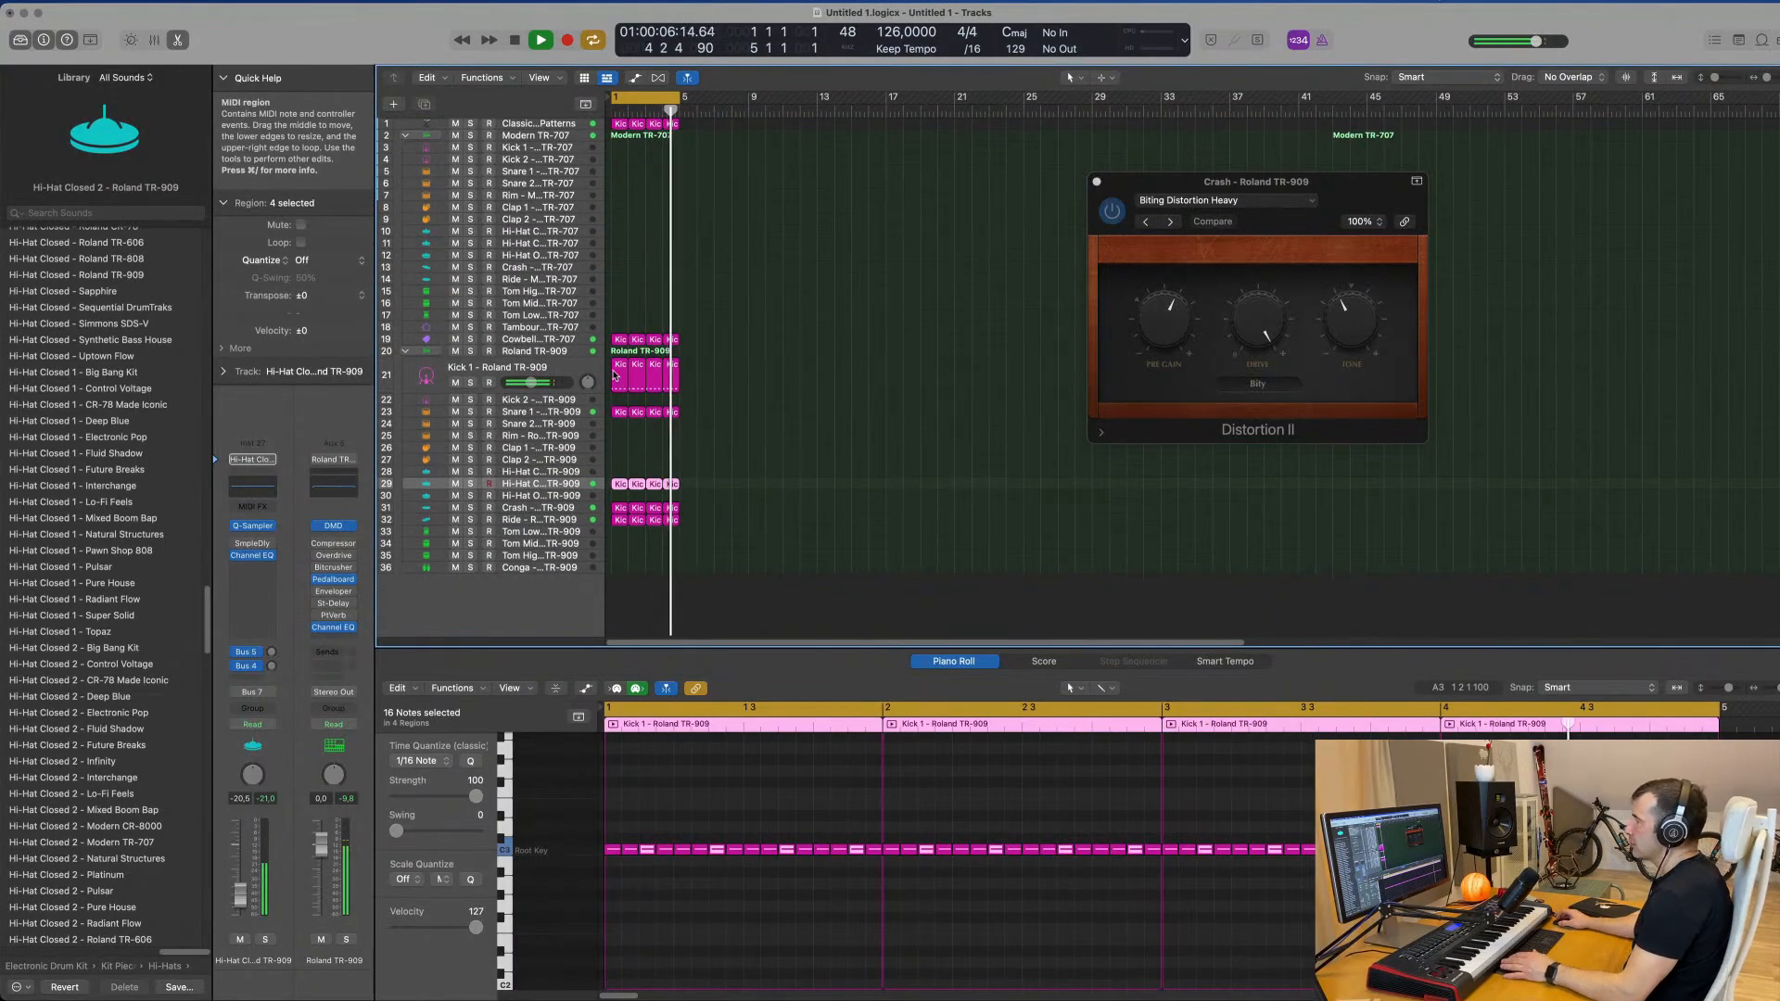
left_click(582, 413)
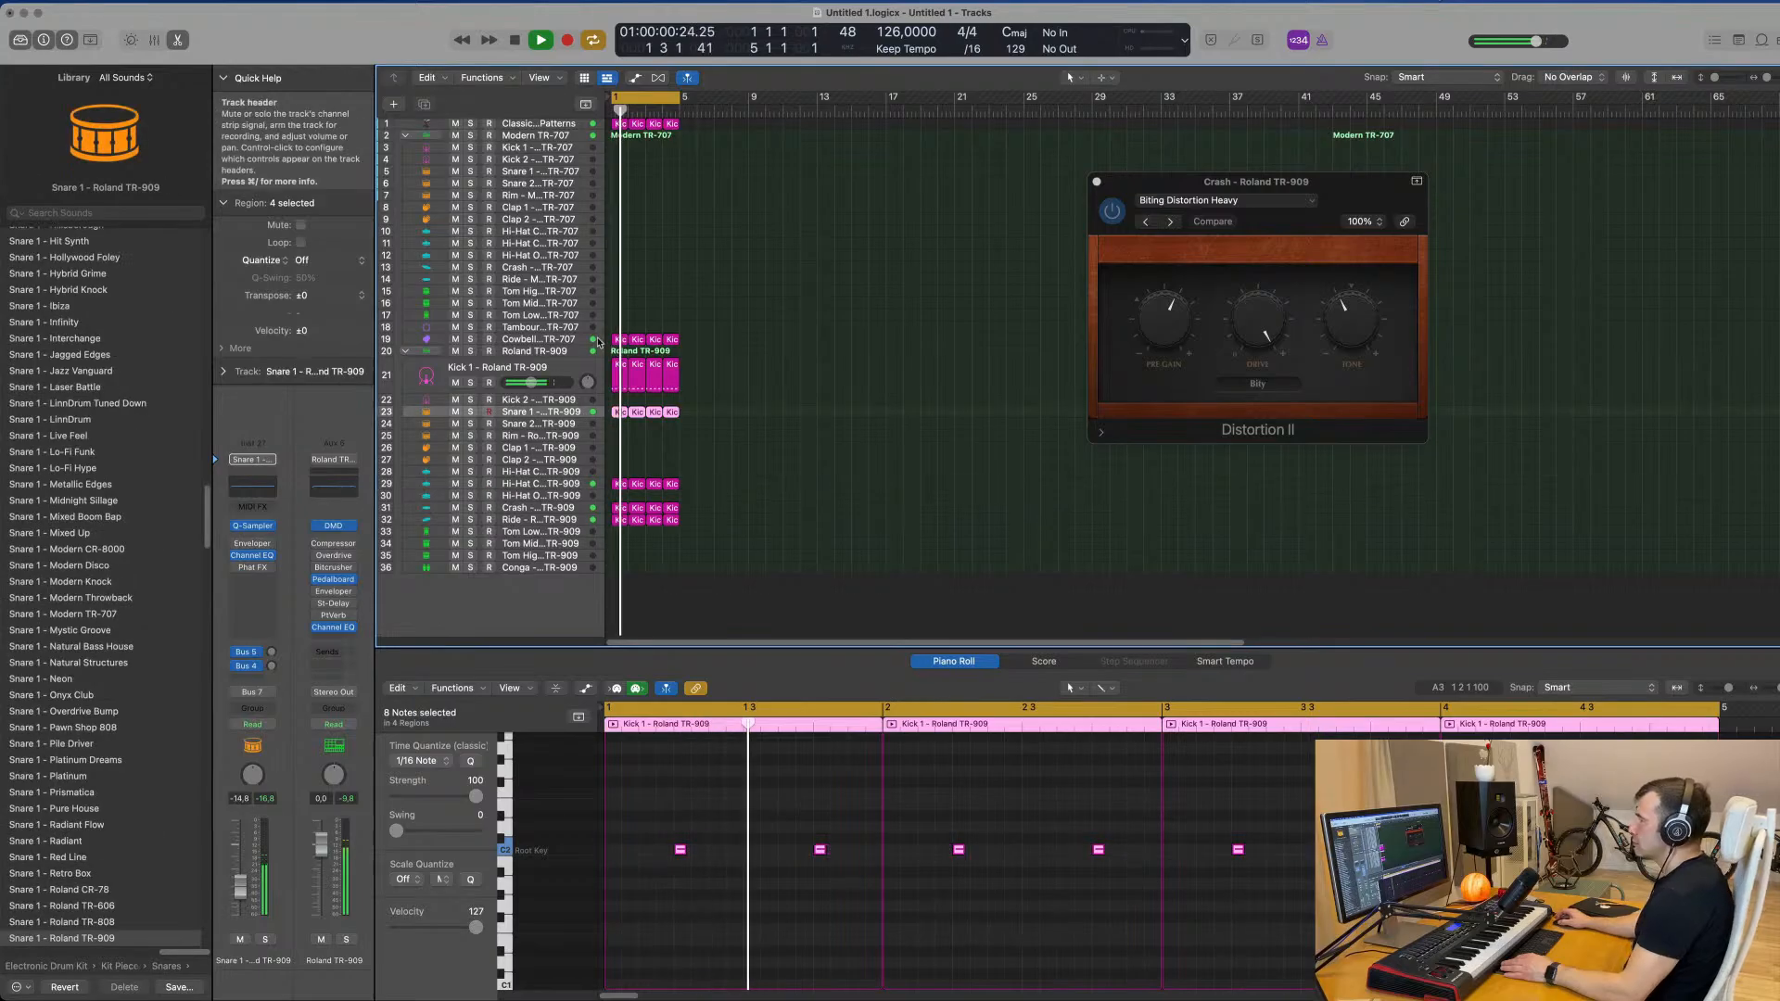
left_click(576, 484)
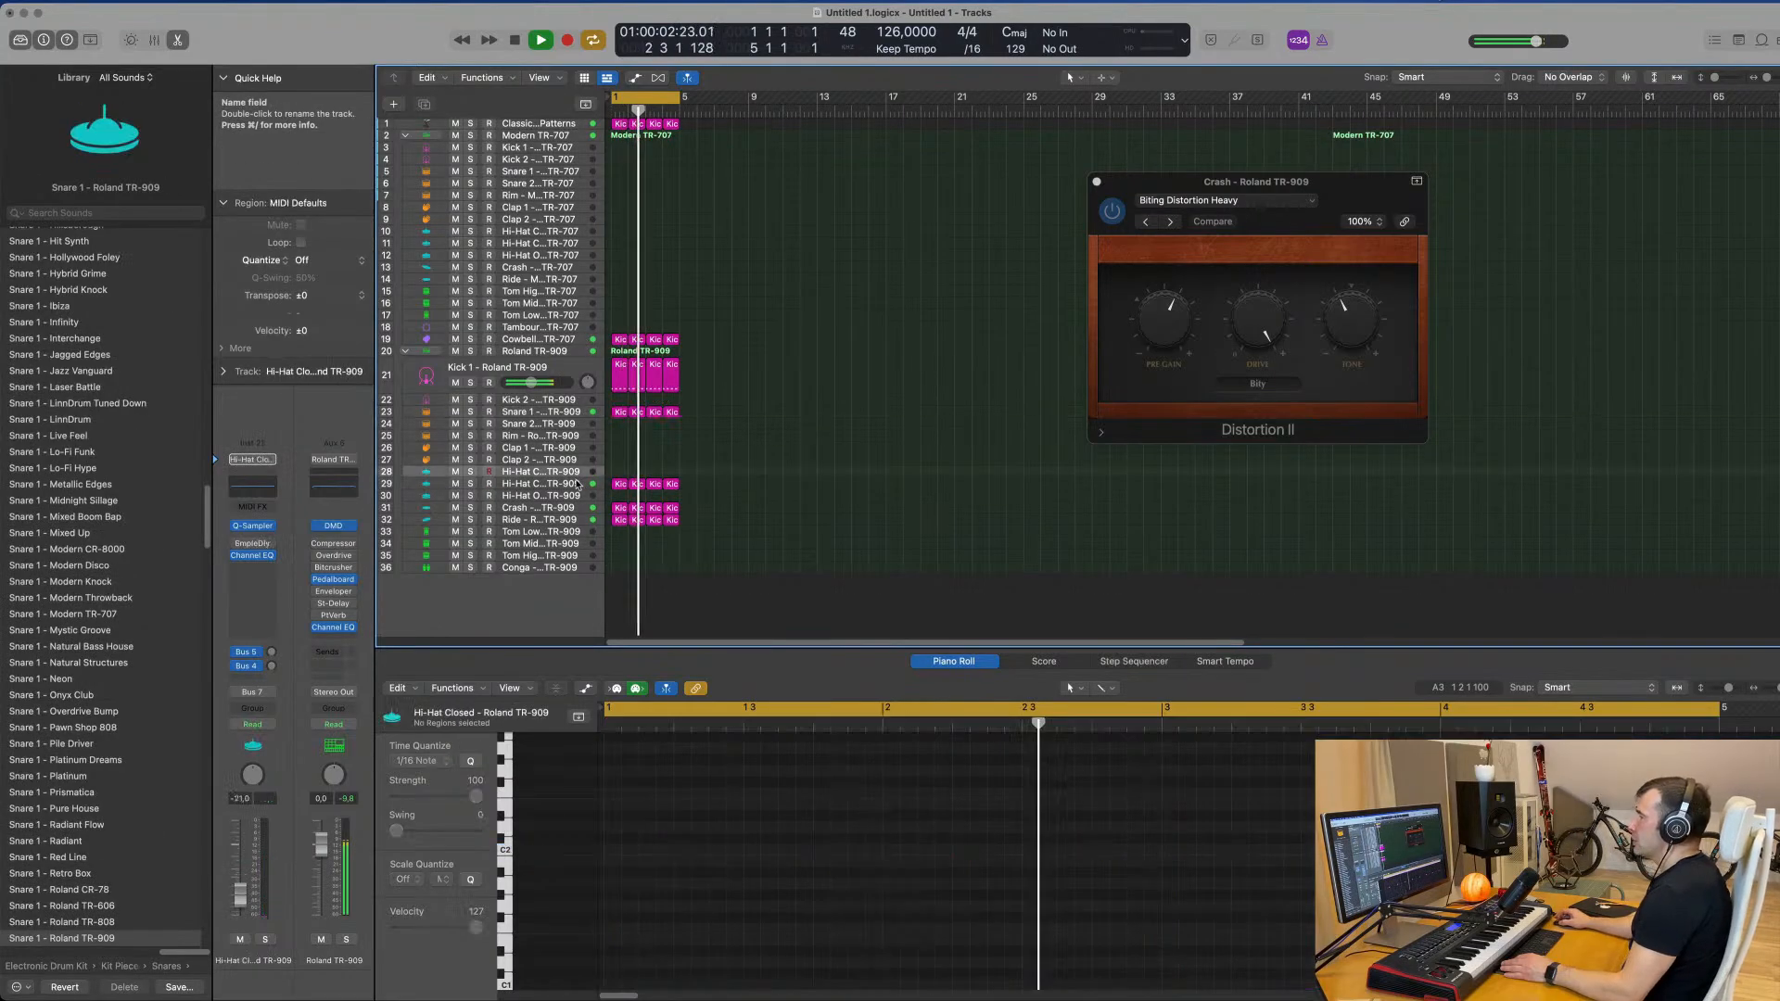
key("Down")
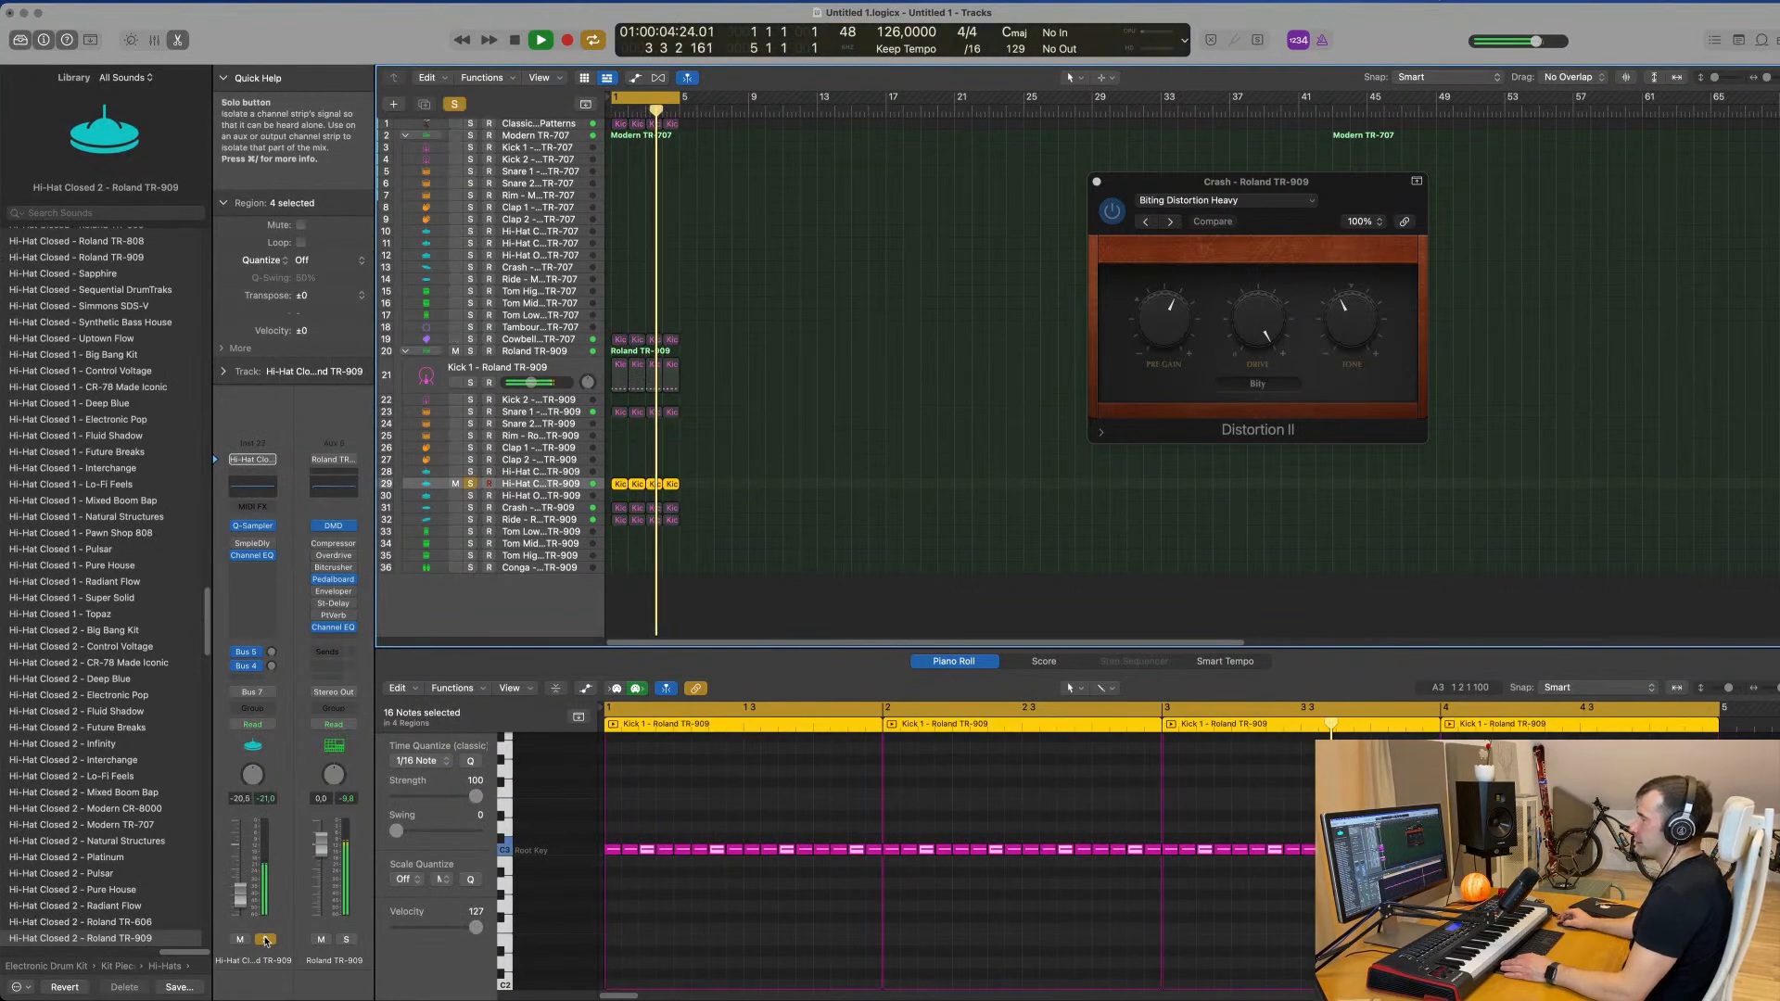
left_click(265, 940)
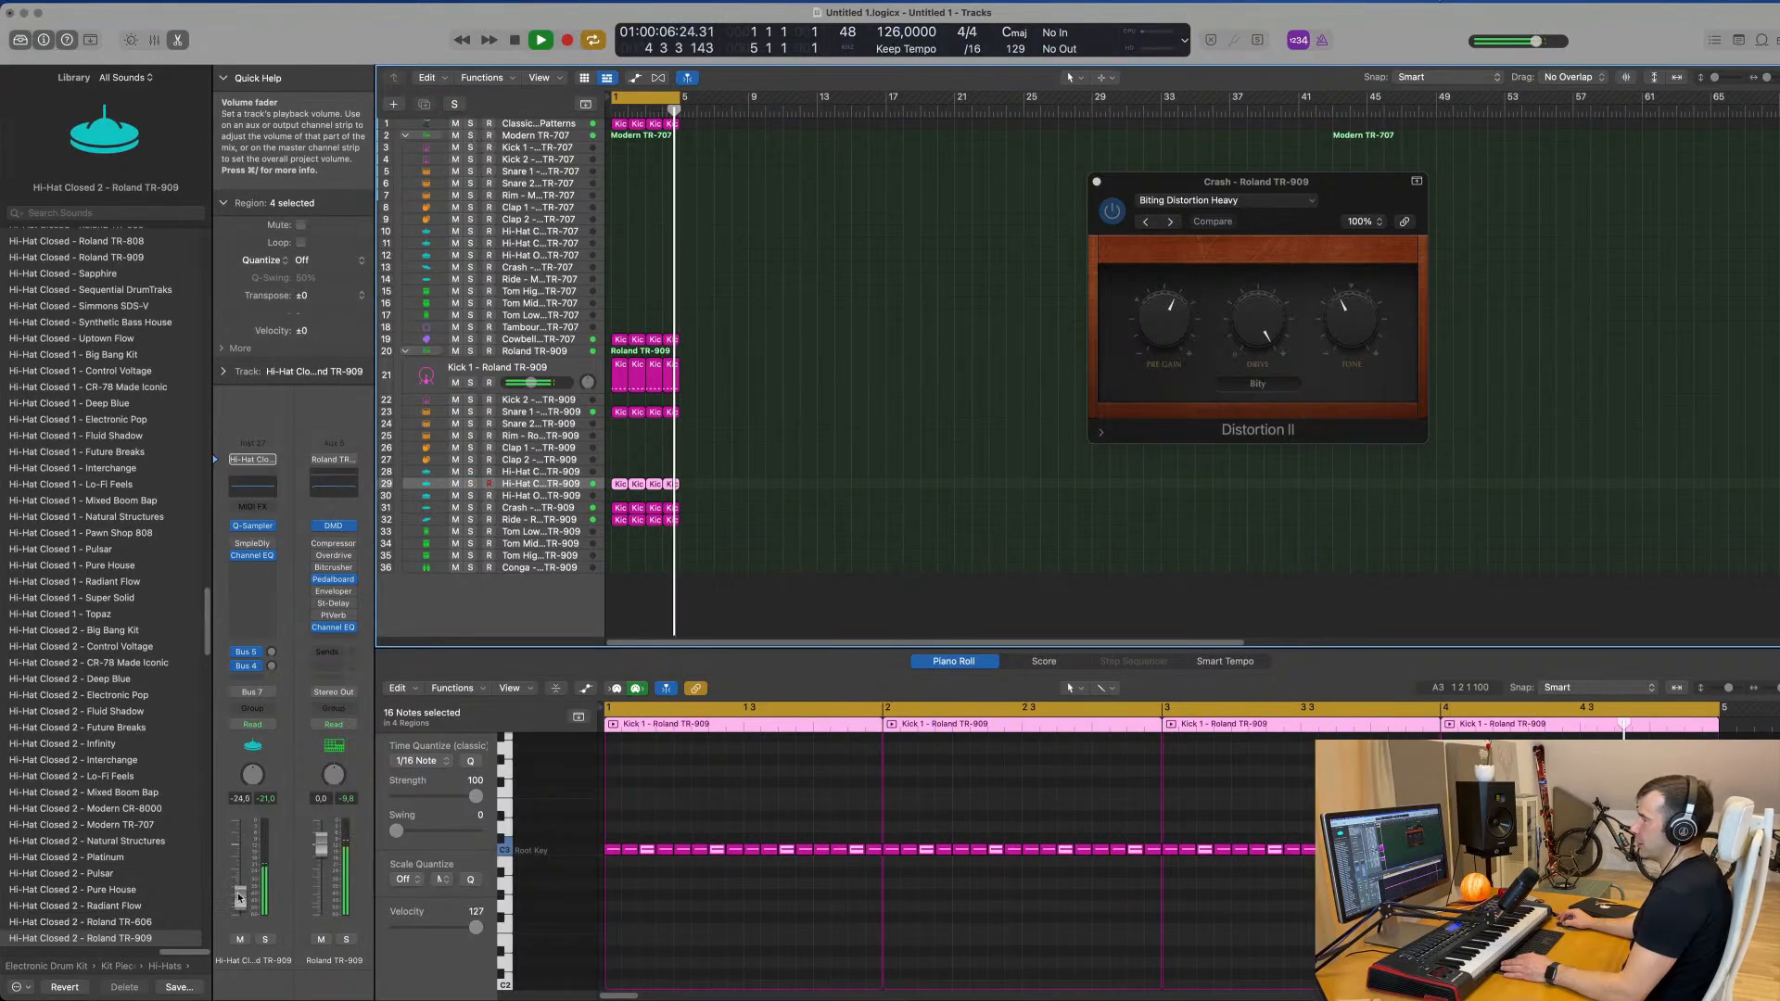
Step: In the Hi-Hat Closed 2 track's Channel EQ, enable the low cut, raise it to about 300 Hz, and close the EQ
left_click(252, 555)
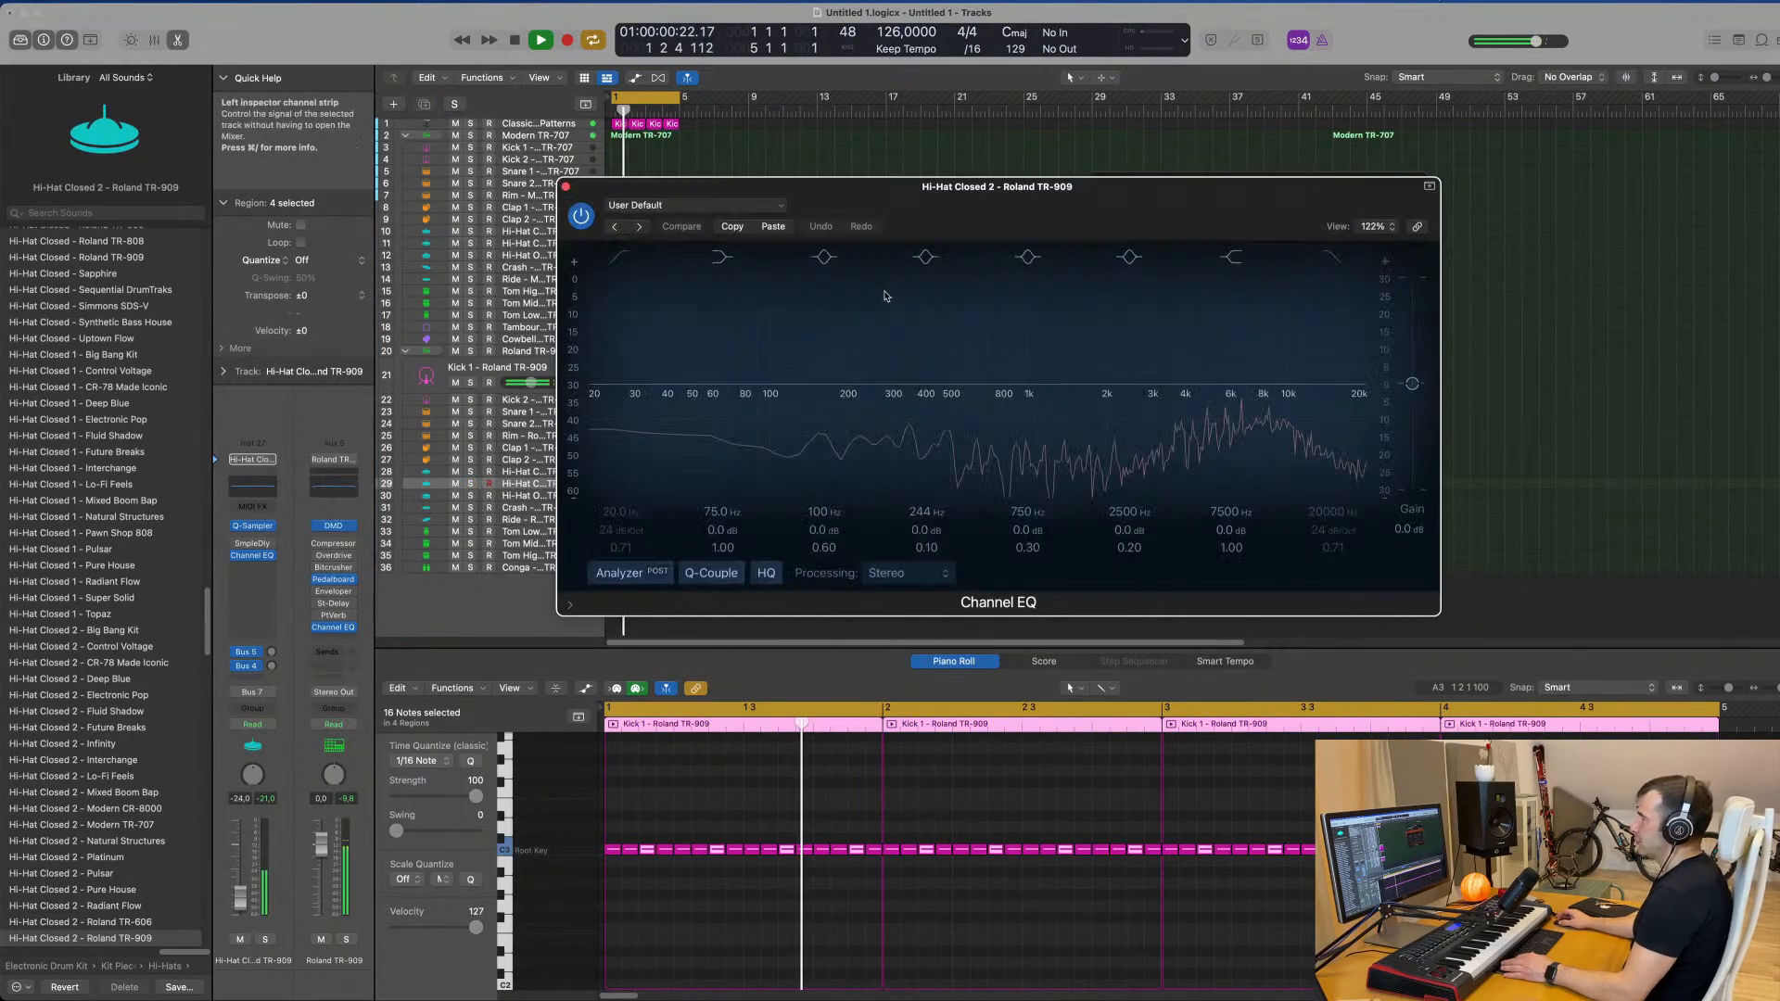
left_click(620, 258)
left_click_drag(620, 350, 930, 326)
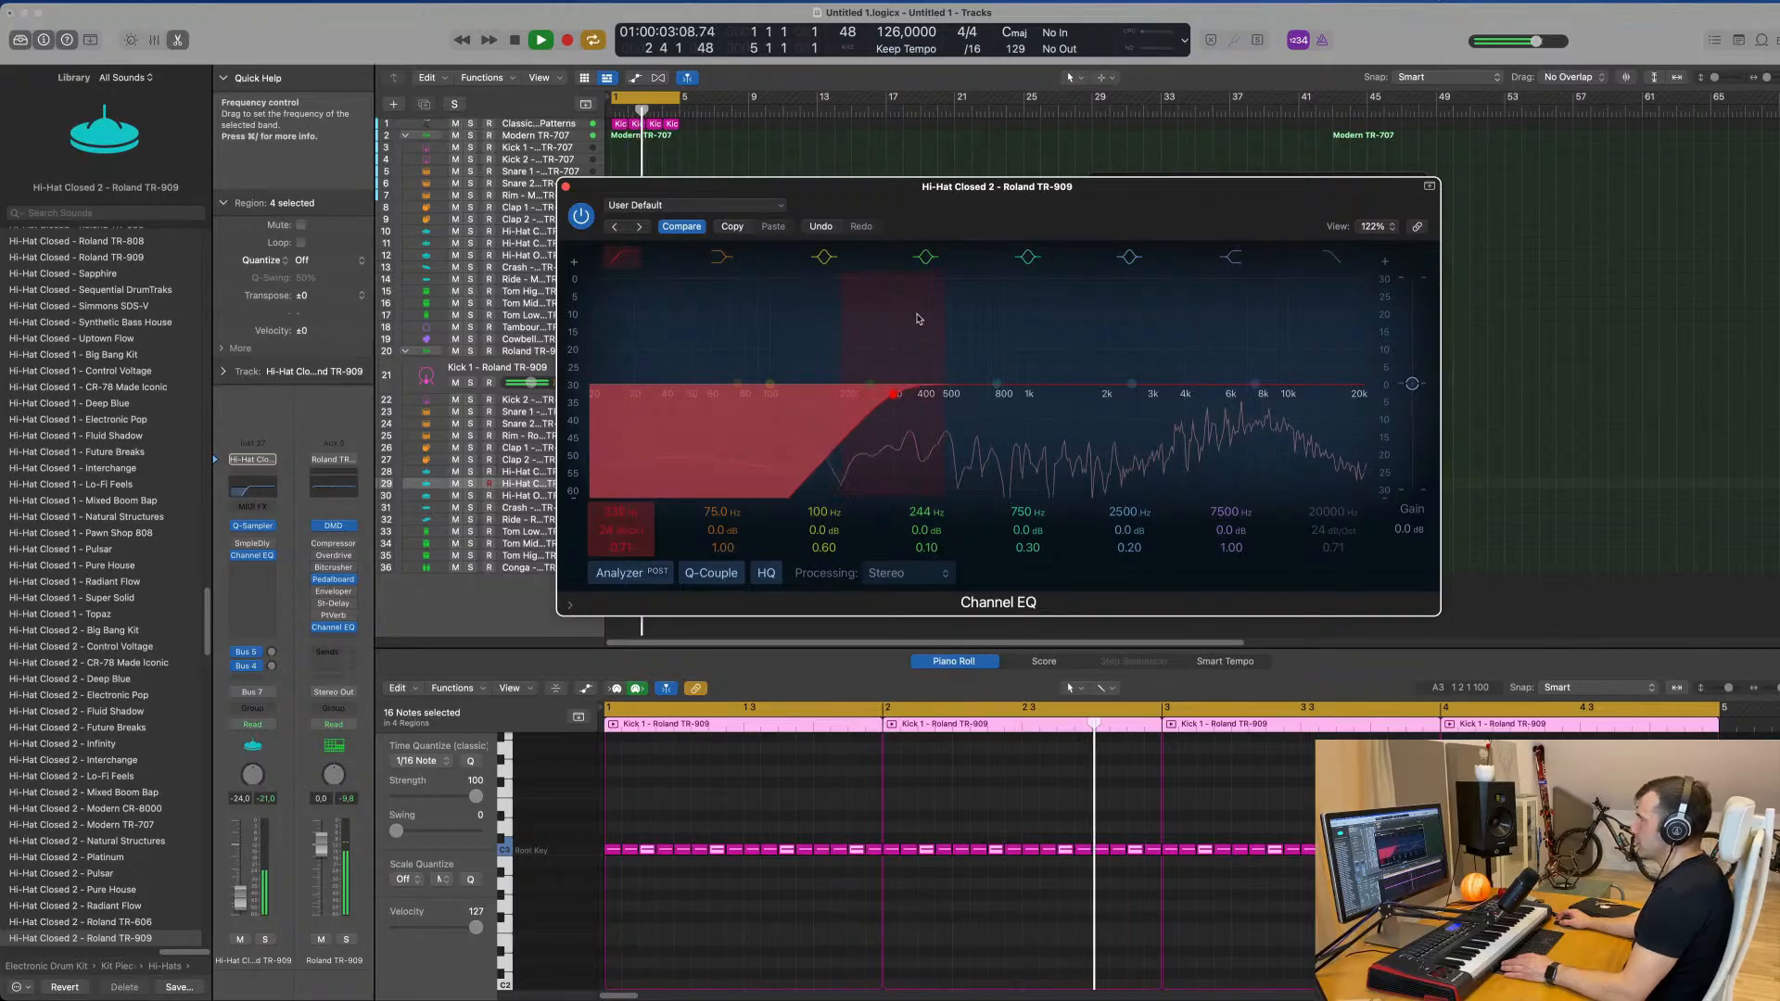
left_click(565, 186)
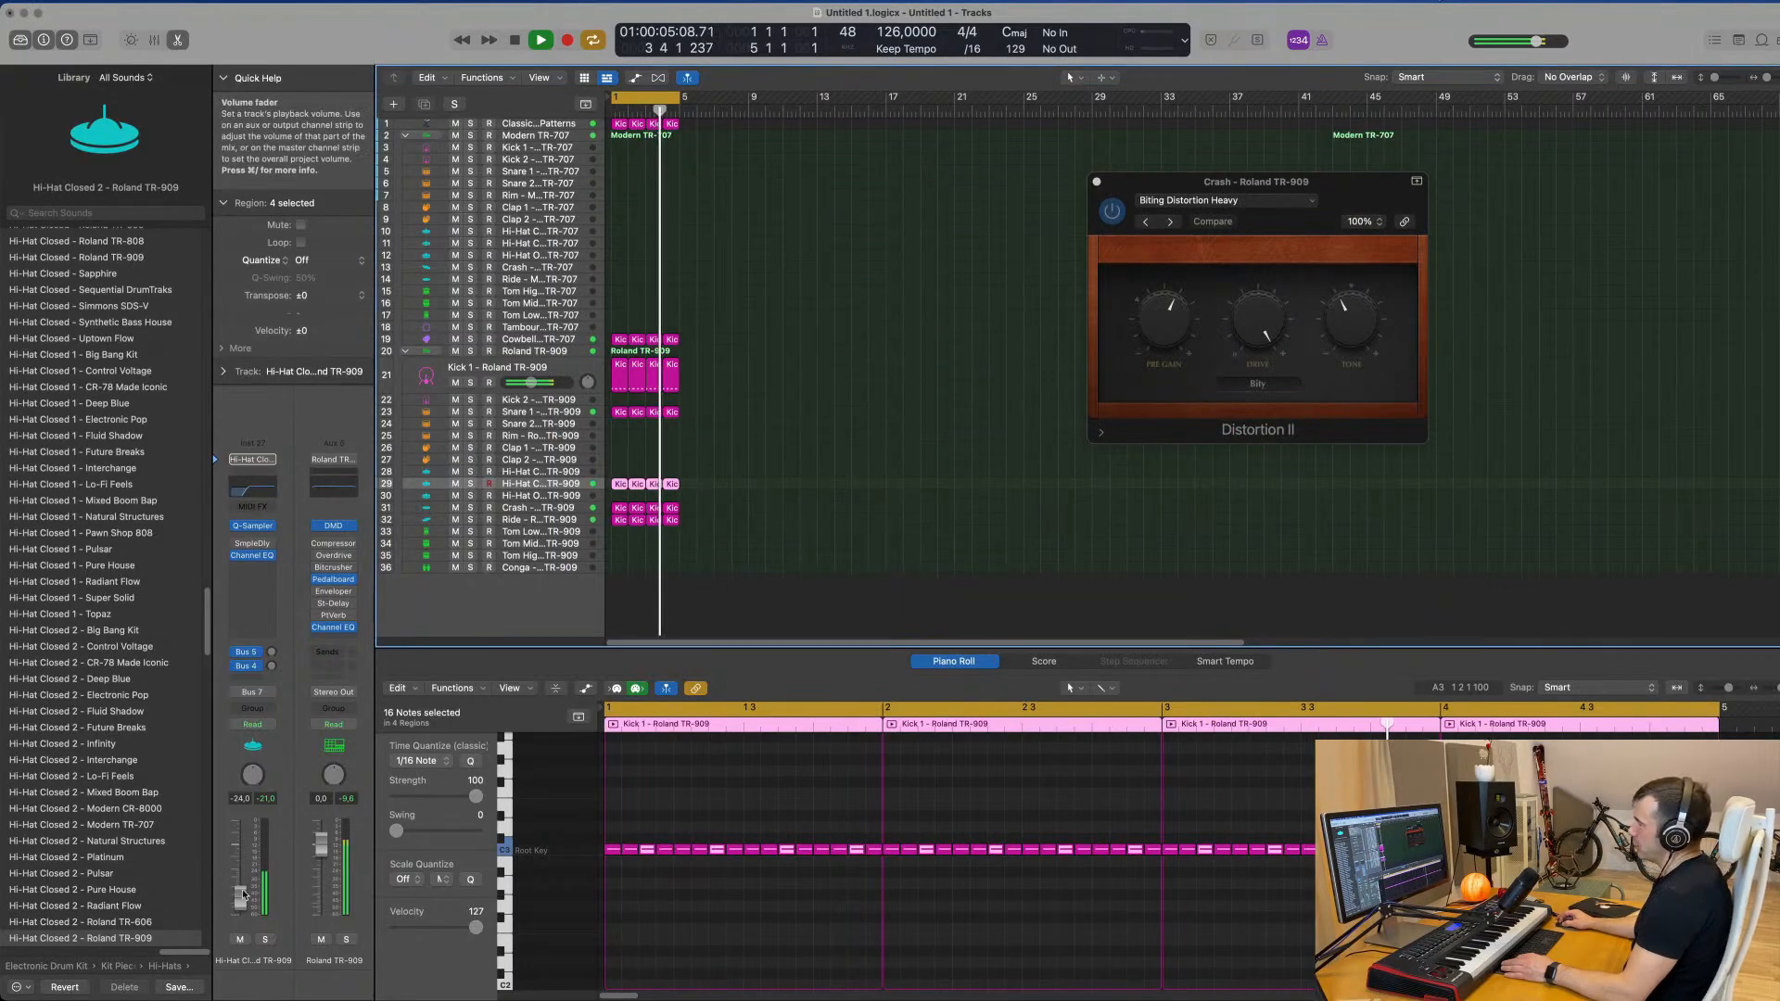
Step: Set the Hi-Hat Closed 2 track's volume to -25 dB, and insert a Compressor with a 10:1 ratio after its Channel EQ
left_click_drag(239, 898, 239, 902)
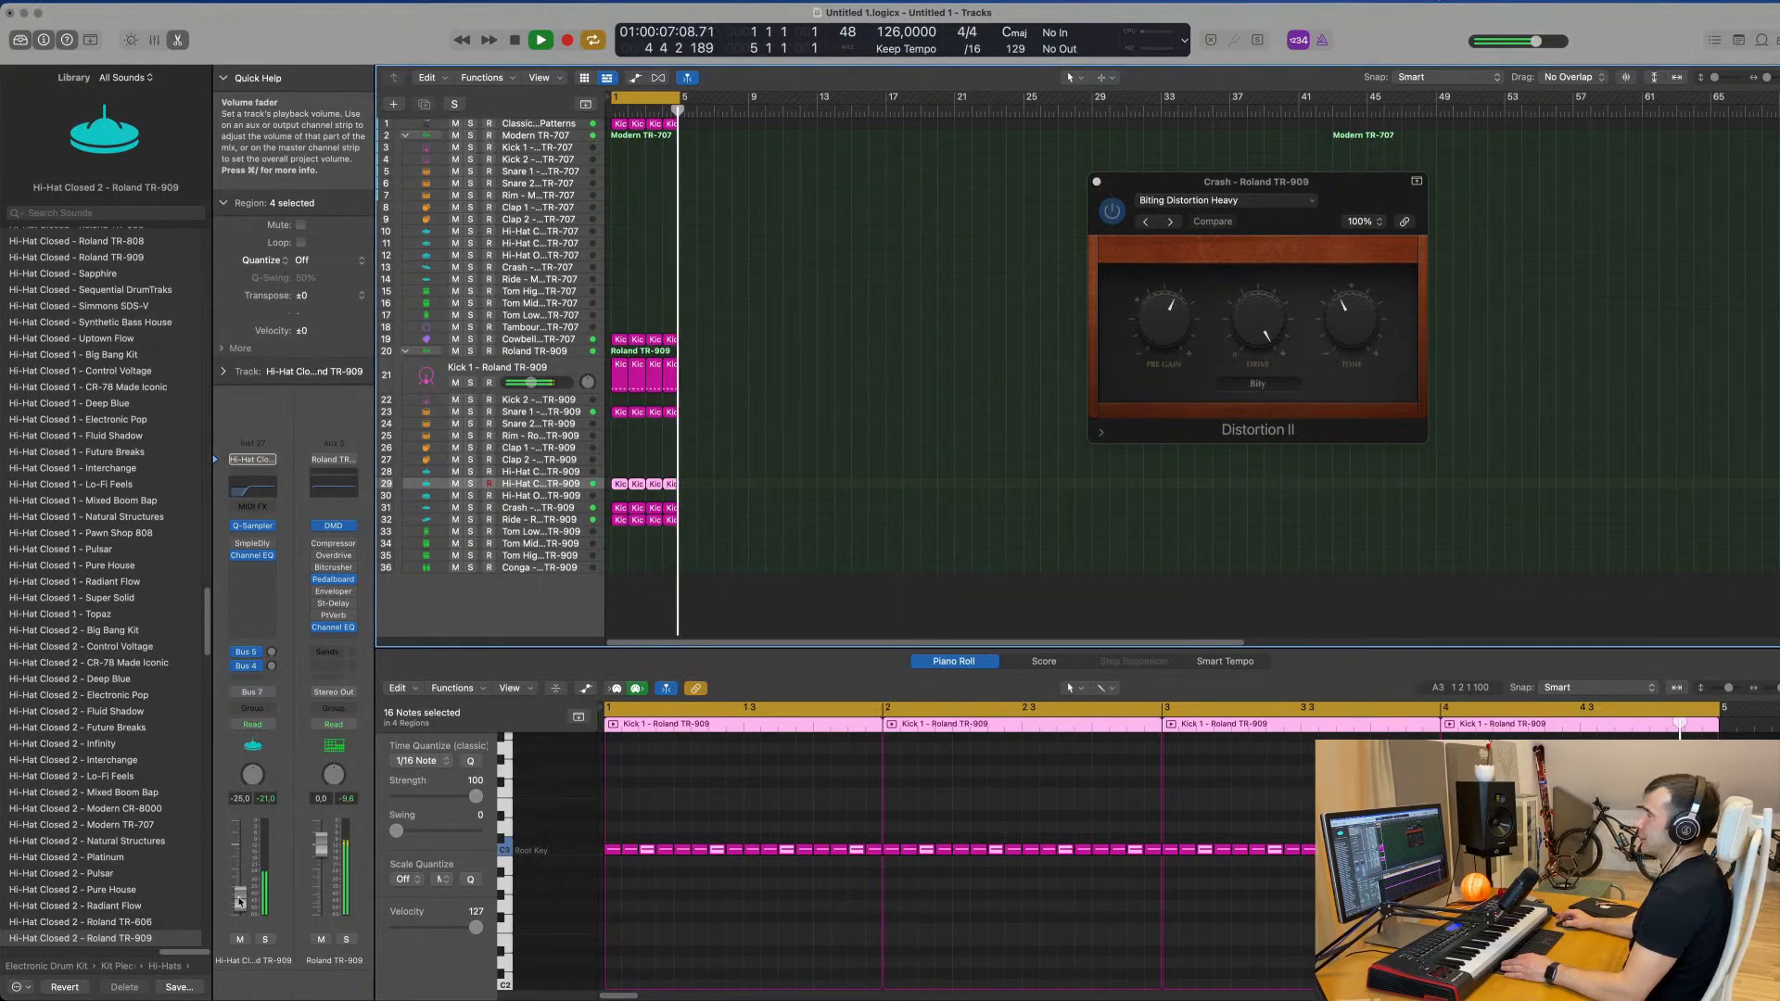
left_click(252, 567)
mouse_move(312, 611)
left_click(408, 606)
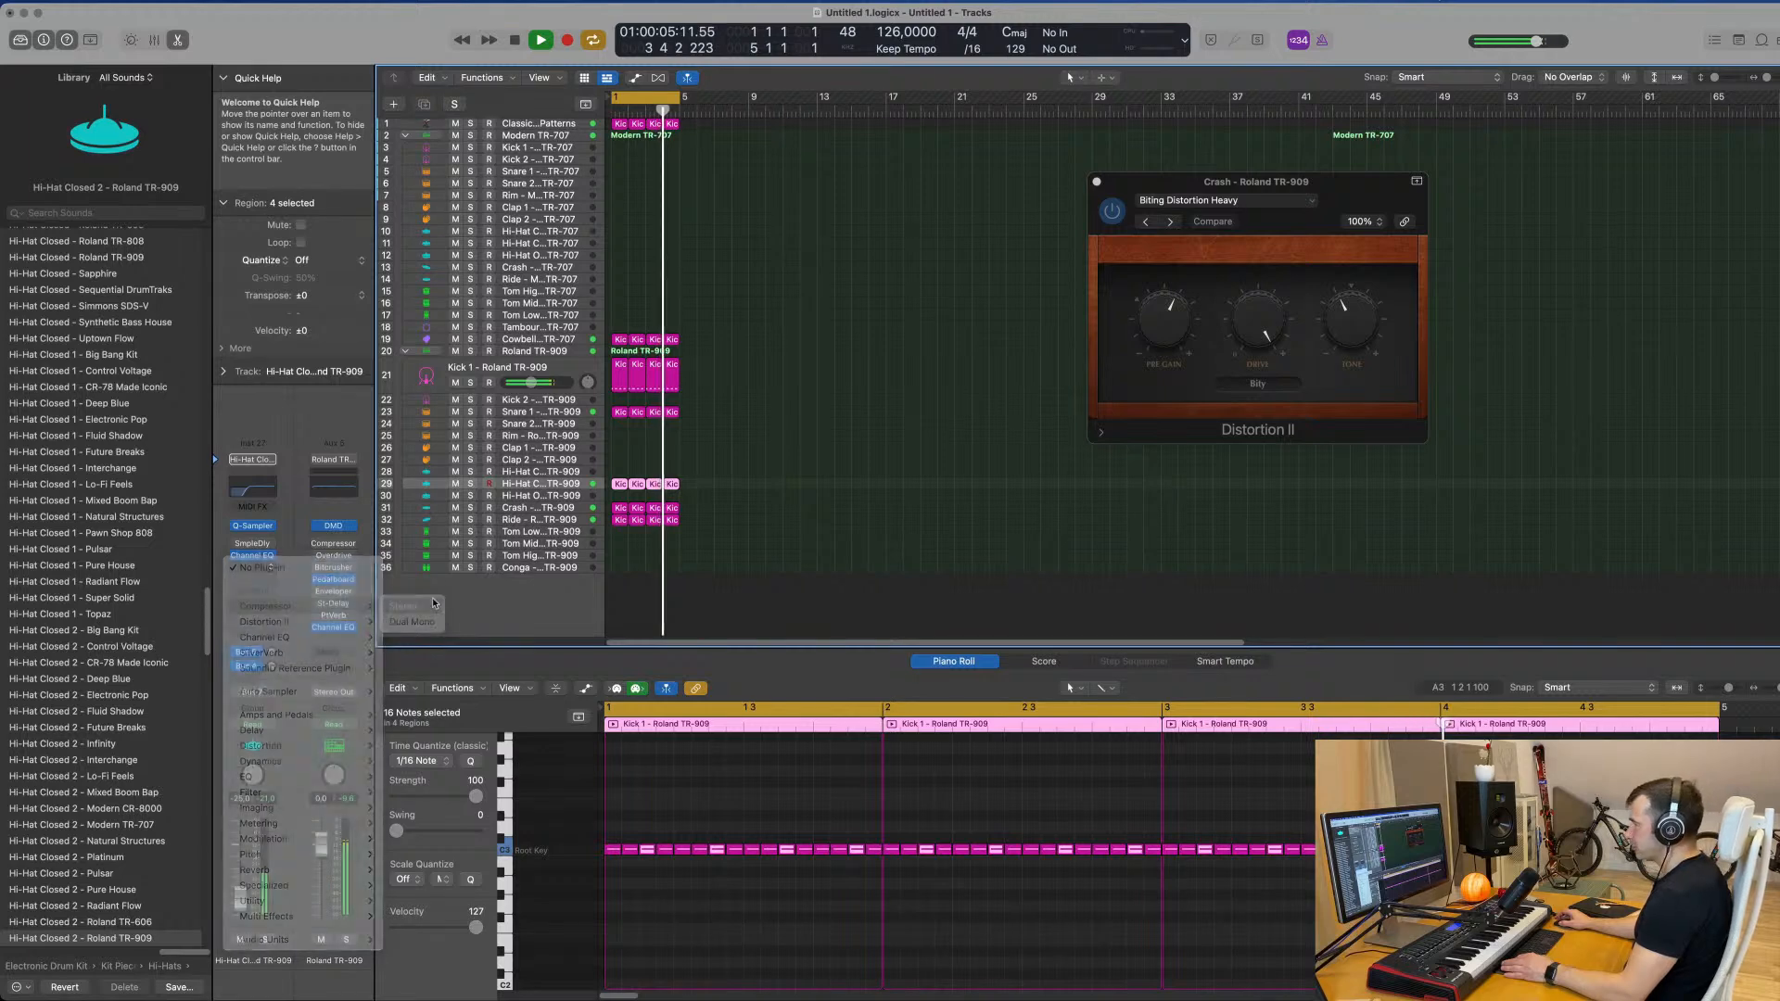
left_click_drag(839, 533, 859, 440)
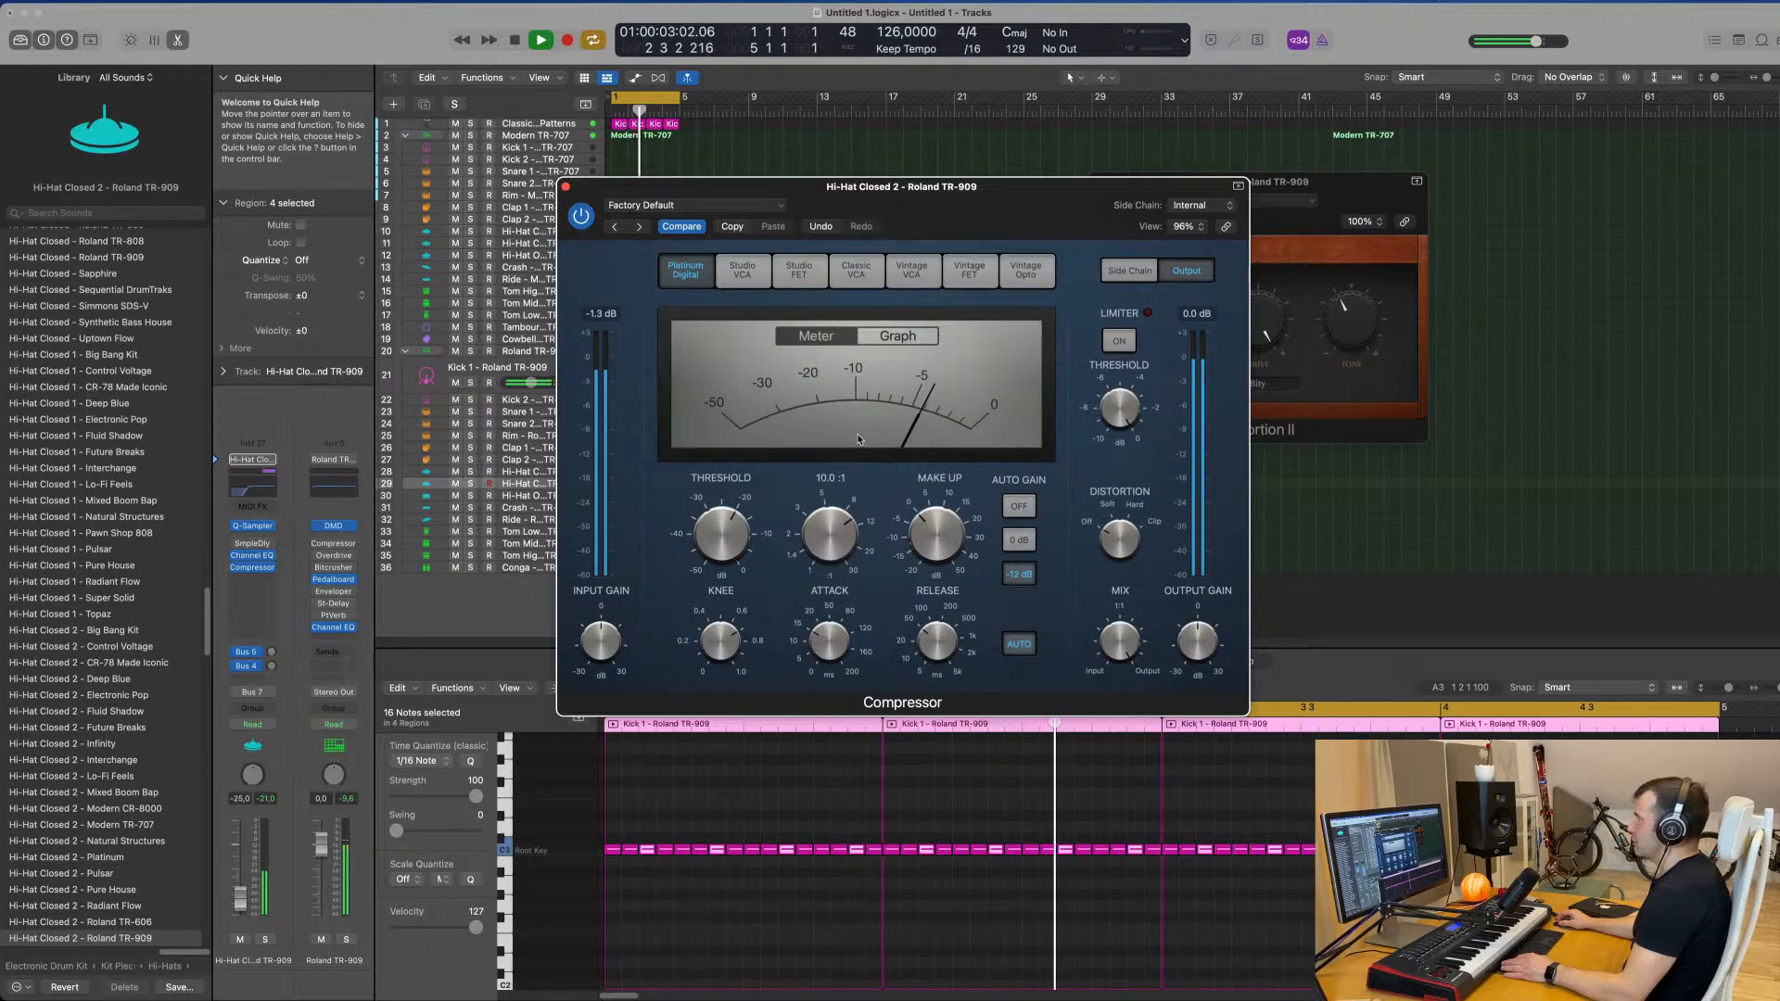
Step: Side-chain the hi-hat's Compressor to Kick 1 - Roland TR-909 (Inst 19) and set the threshold to about -13.5 dB
left_click(1196, 205)
mouse_move(1199, 230)
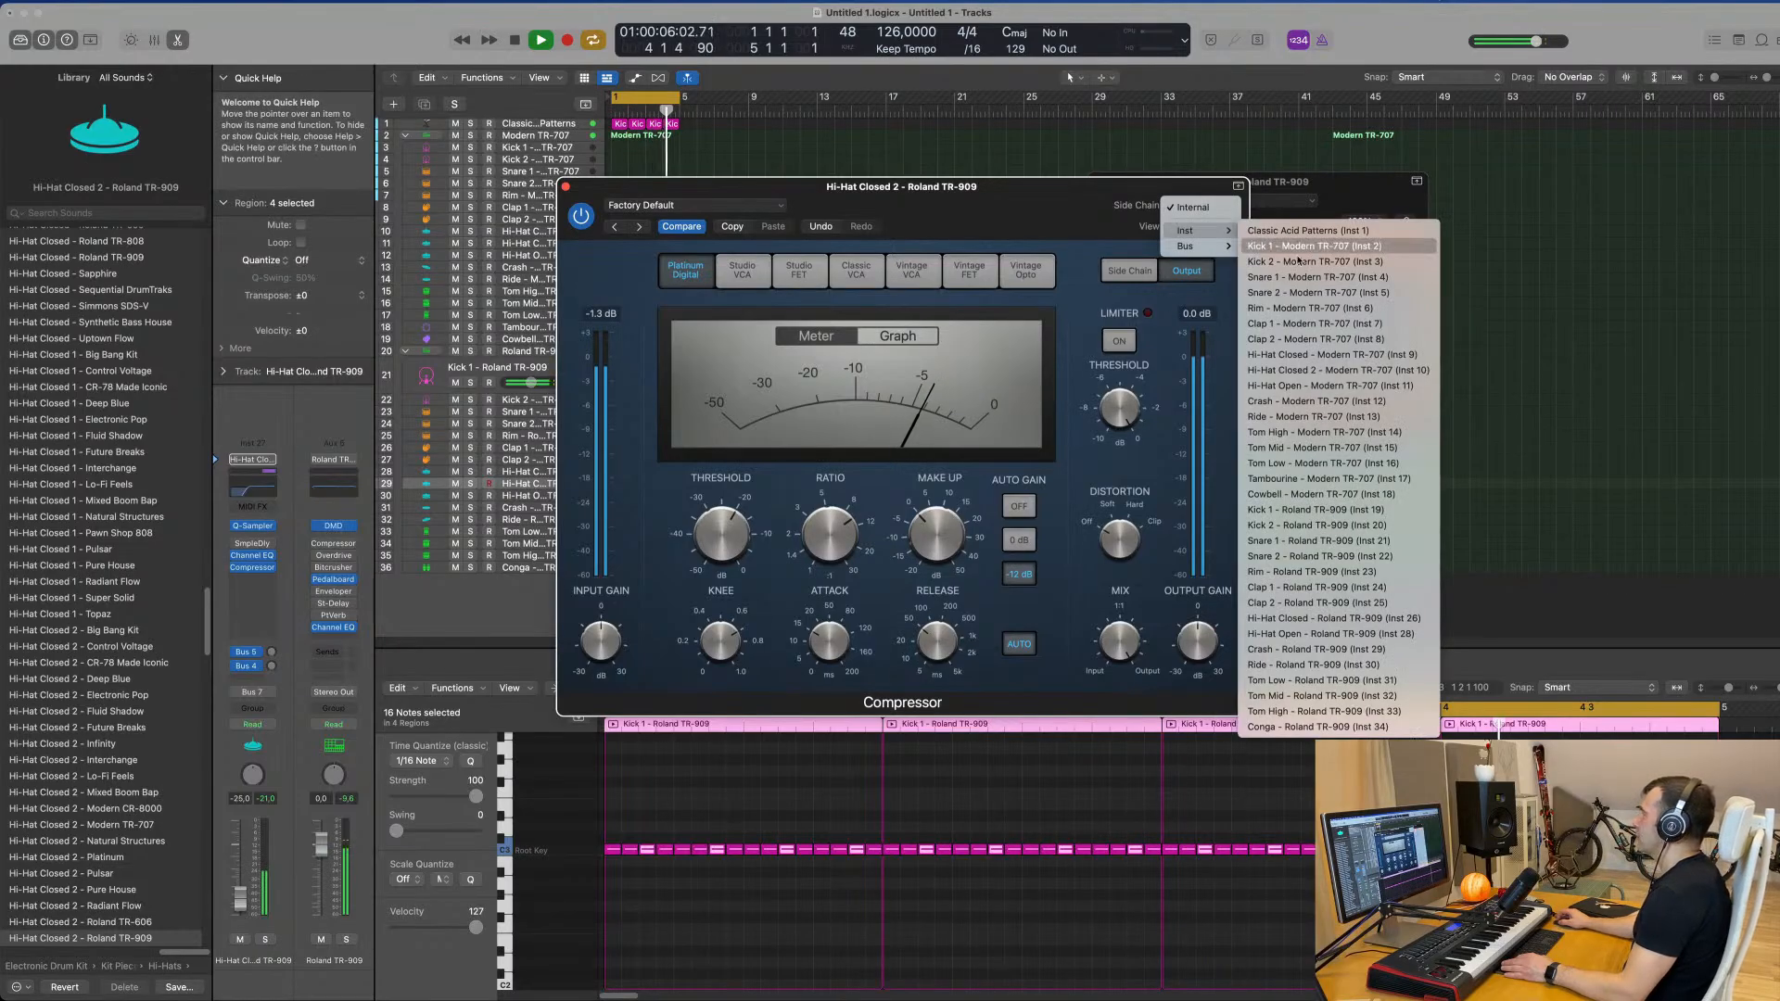
left_click(1307, 510)
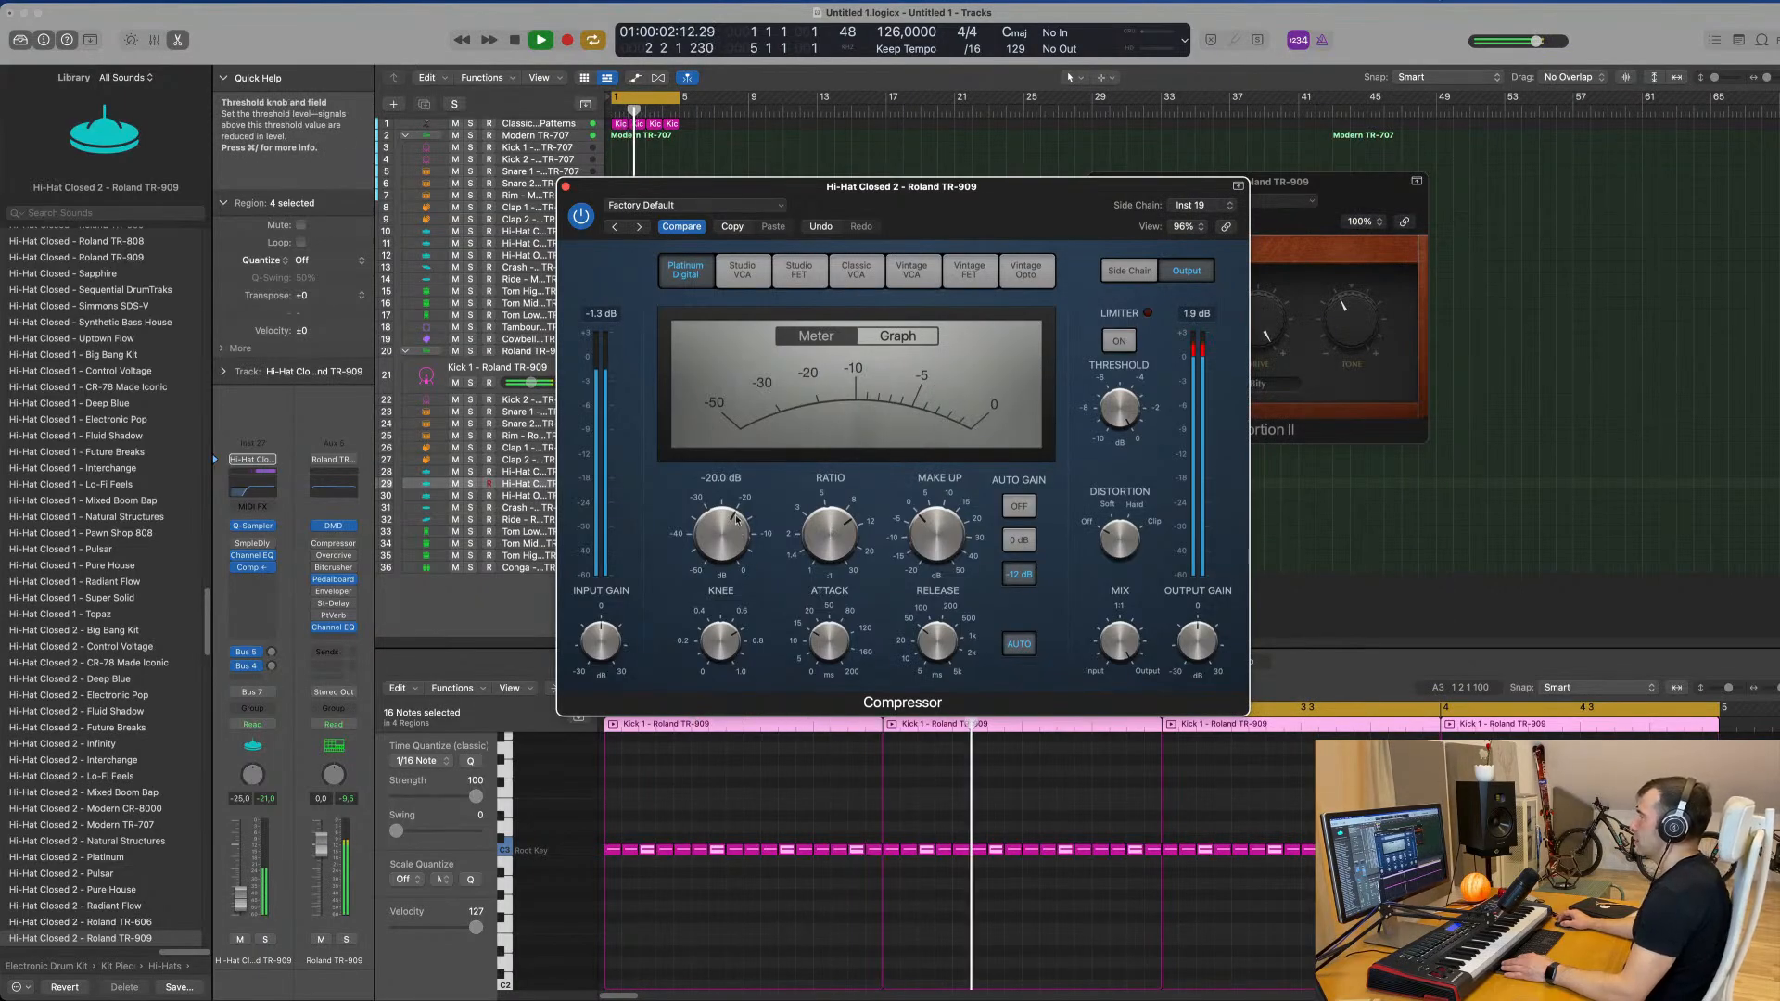
left_click_drag(729, 536, 730, 550)
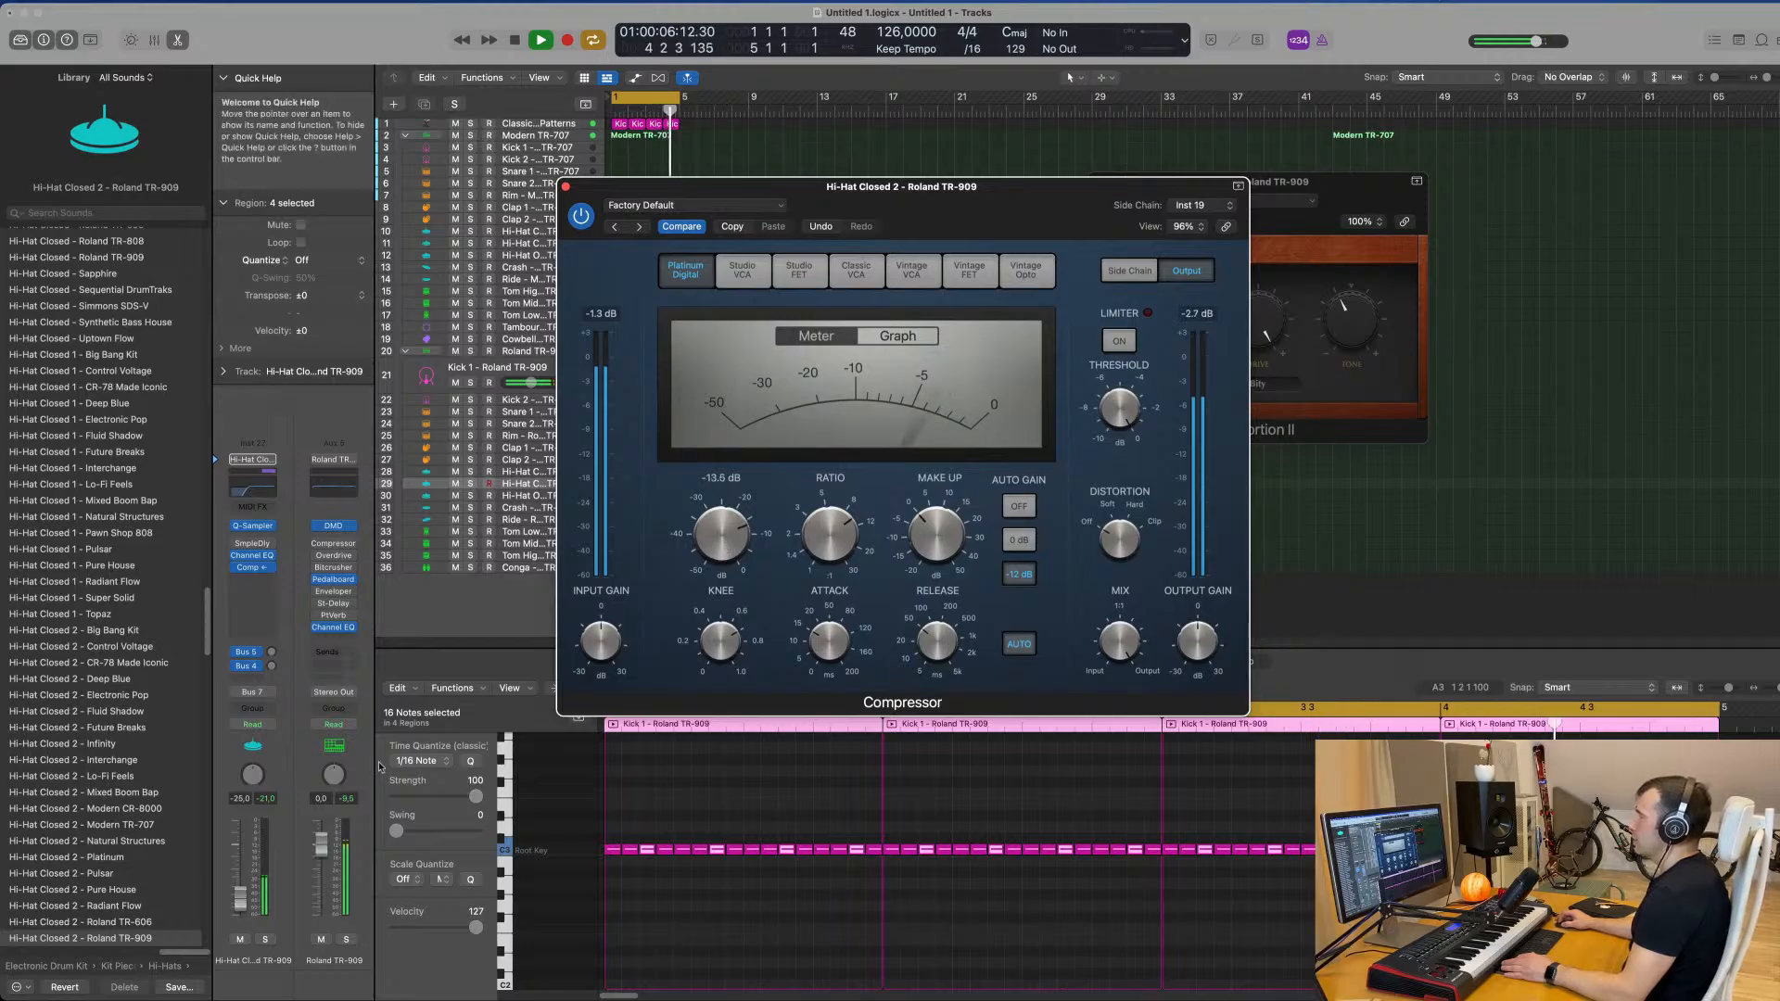
Step: Raise the Hi-Hat Closed 2 track's volume to -21 dB and close its Compressor
left_click_drag(241, 901, 241, 900)
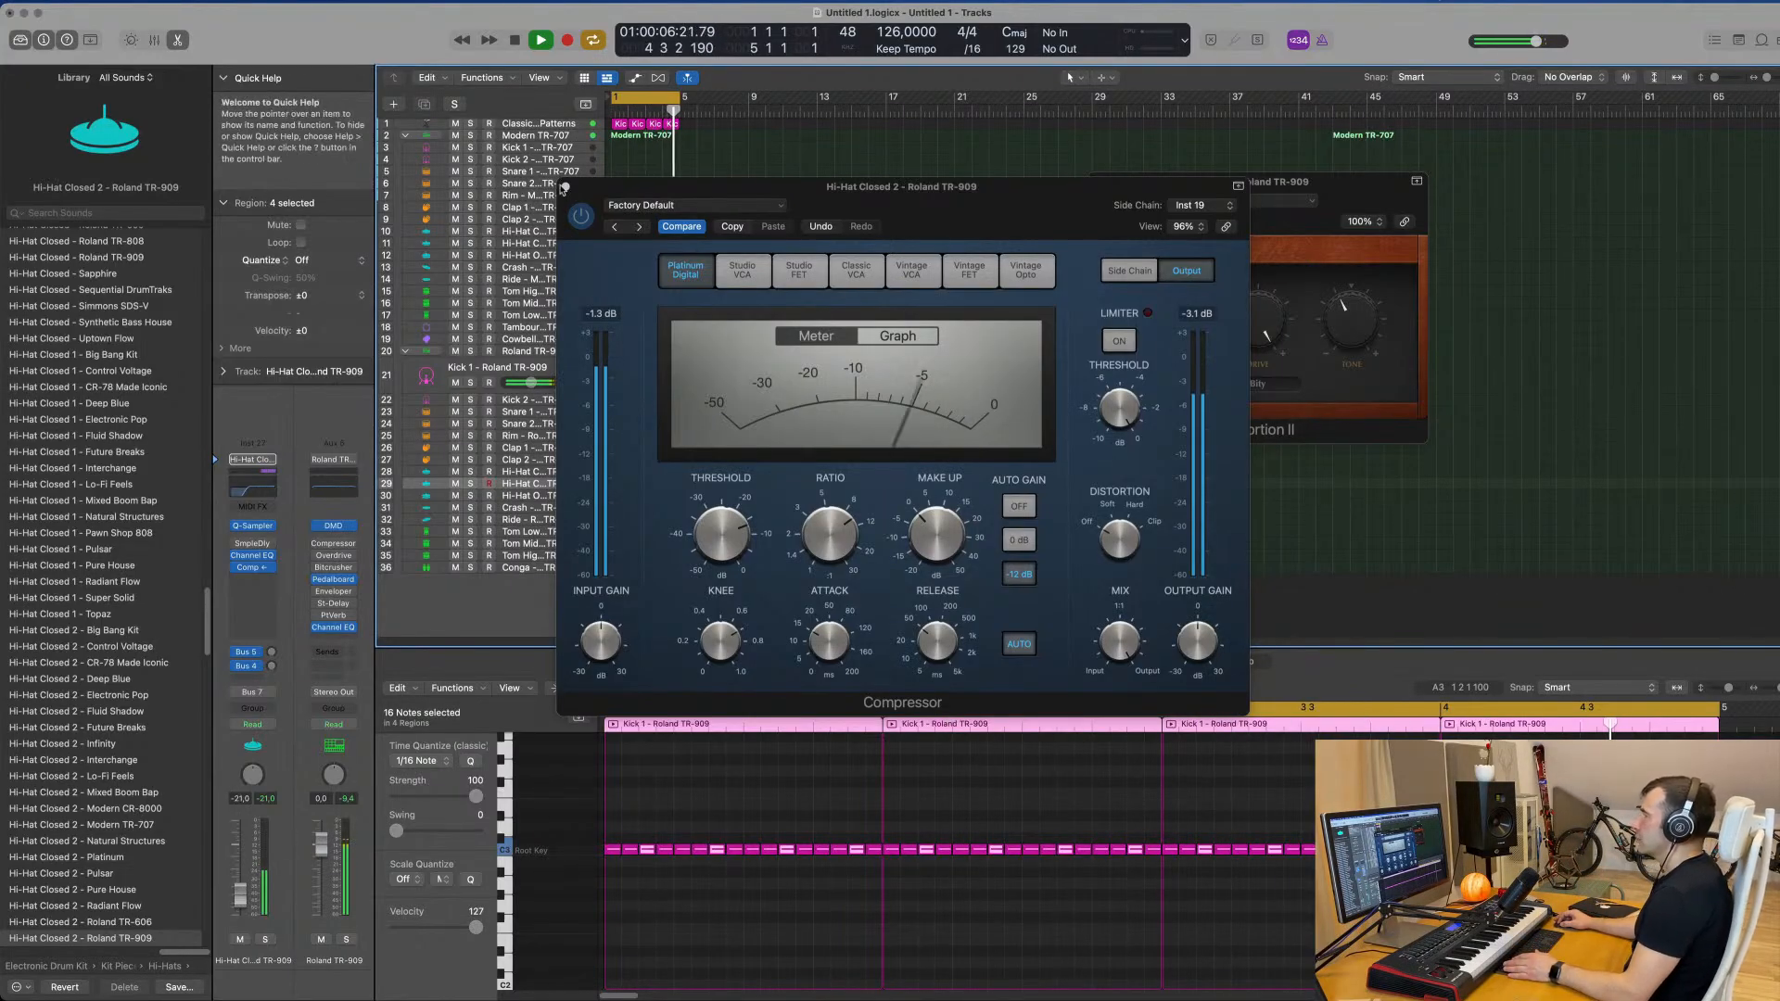
left_click(623, 202)
left_click(566, 187)
Step: Duplicate the Classic Acid Patterns track with its channel settings, and turn on Track Zoom for the new track
scroll(885, 194, "up", 1)
left_click(533, 126)
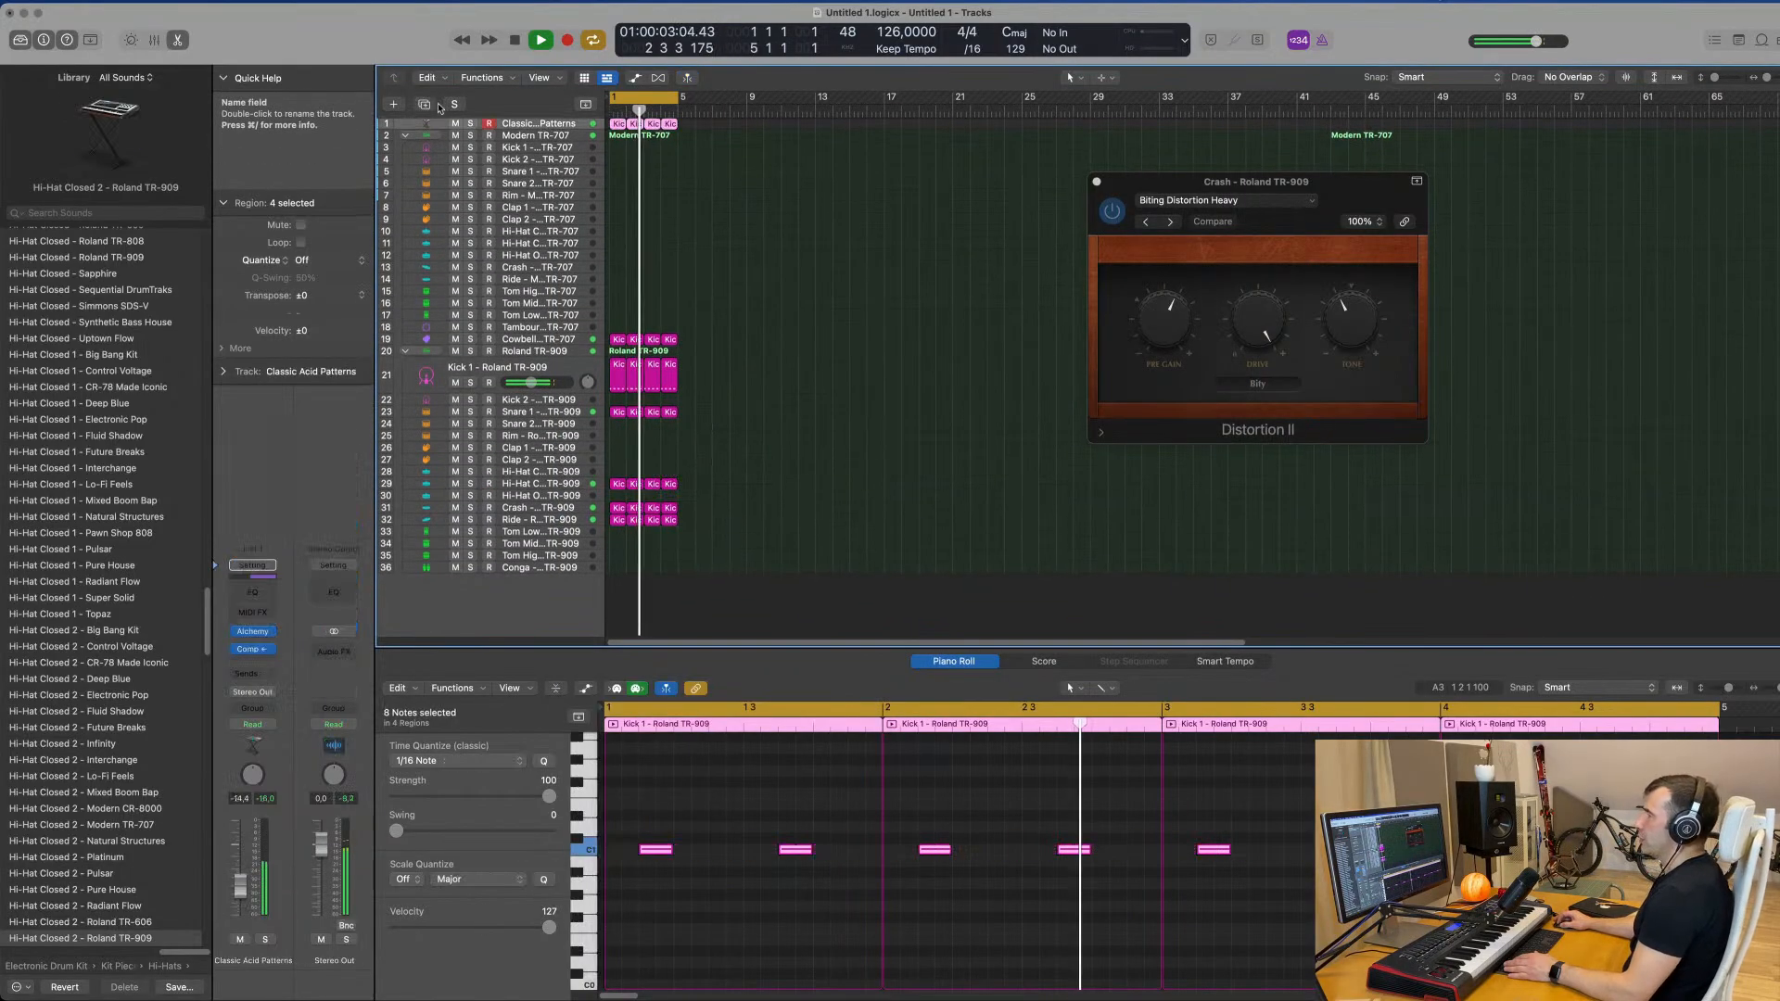
left_click(425, 108)
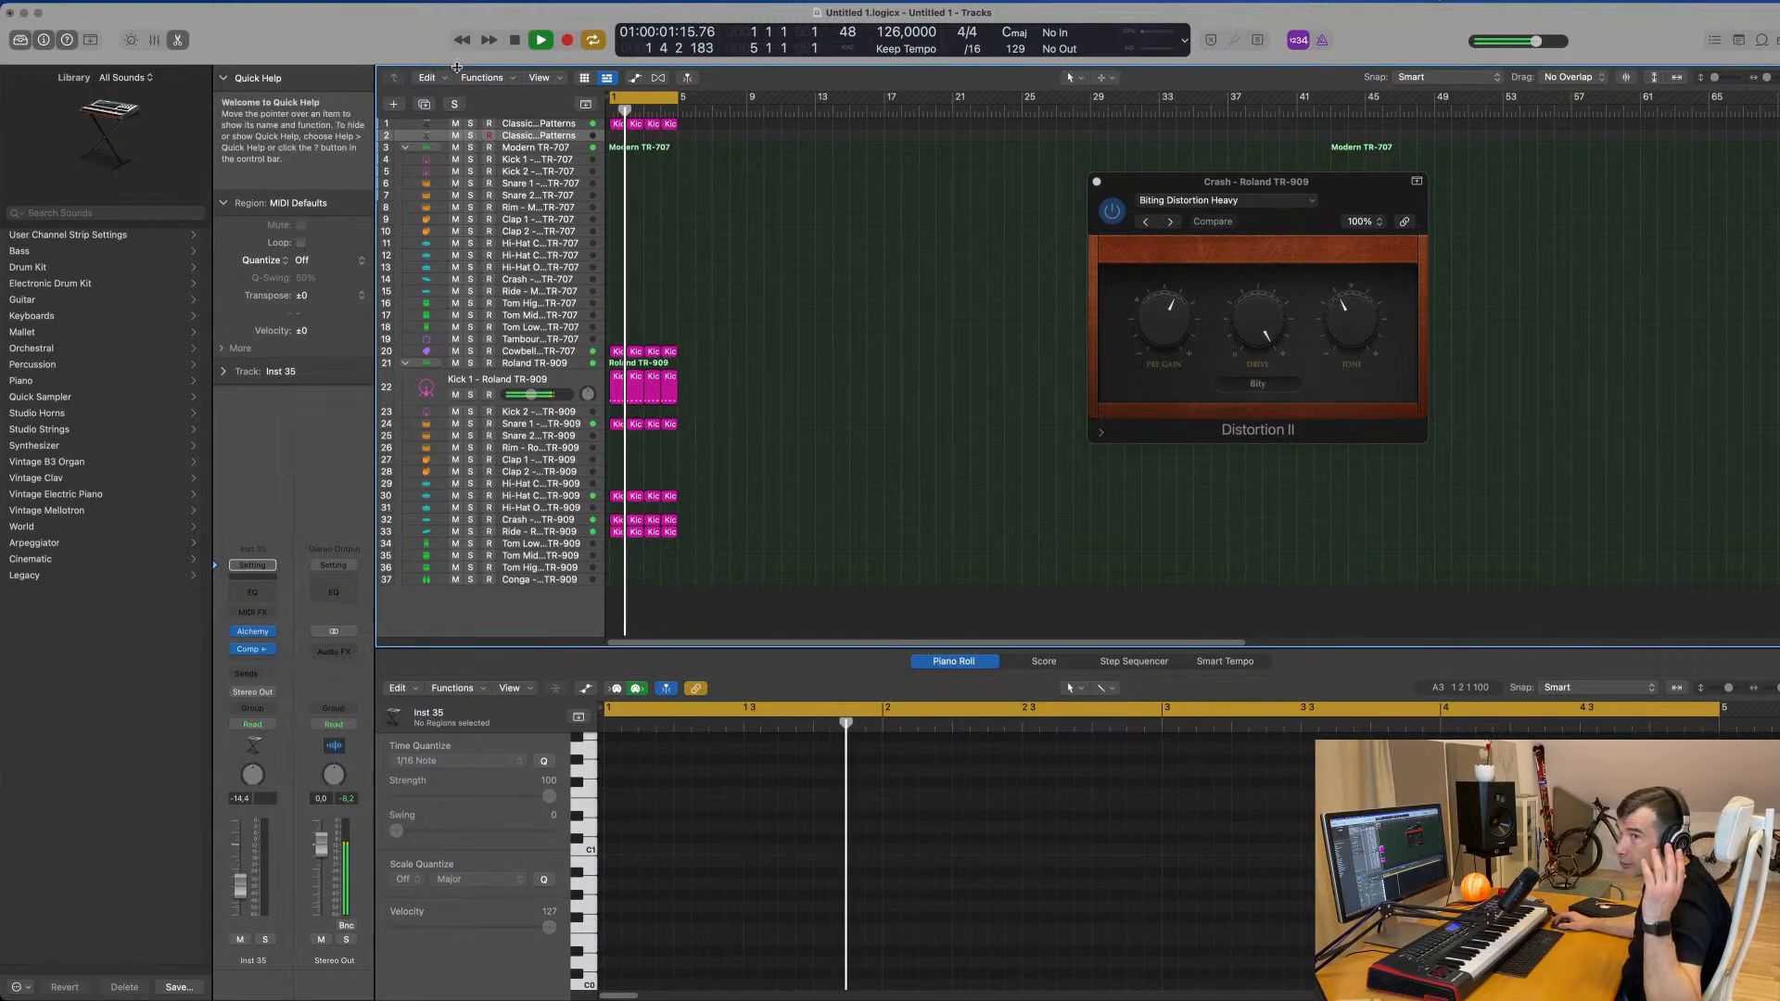
left_click(90, 40)
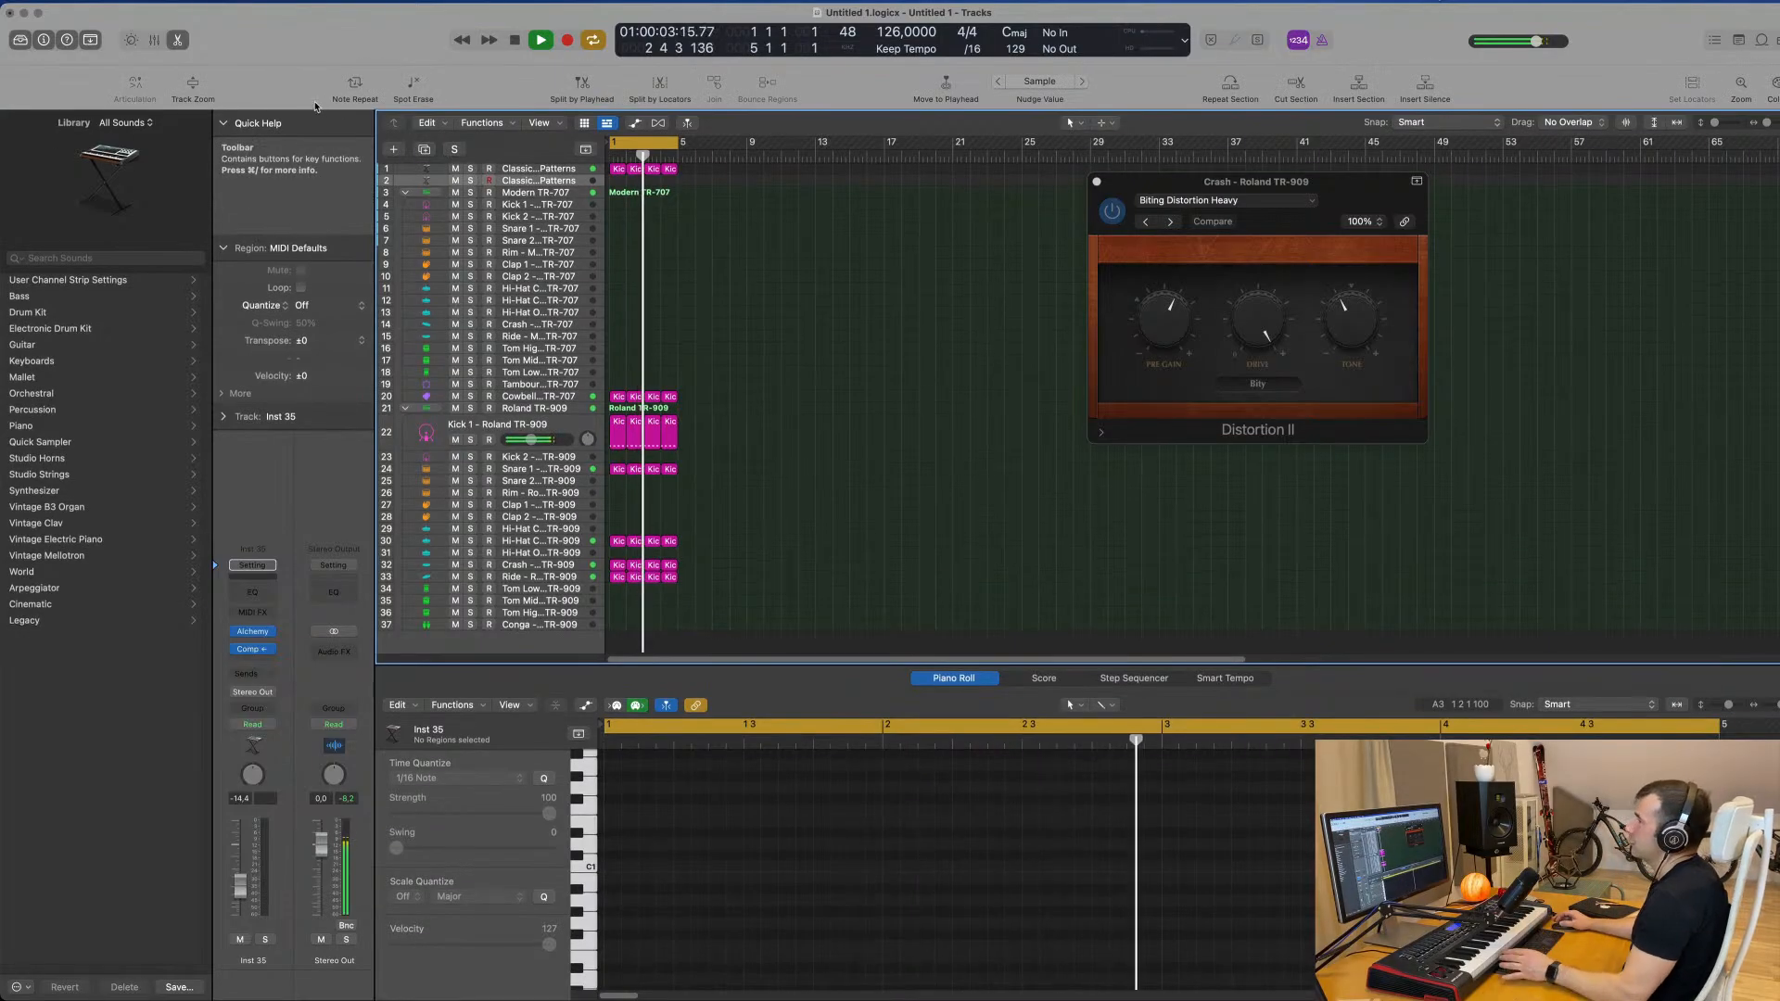
left_click(192, 83)
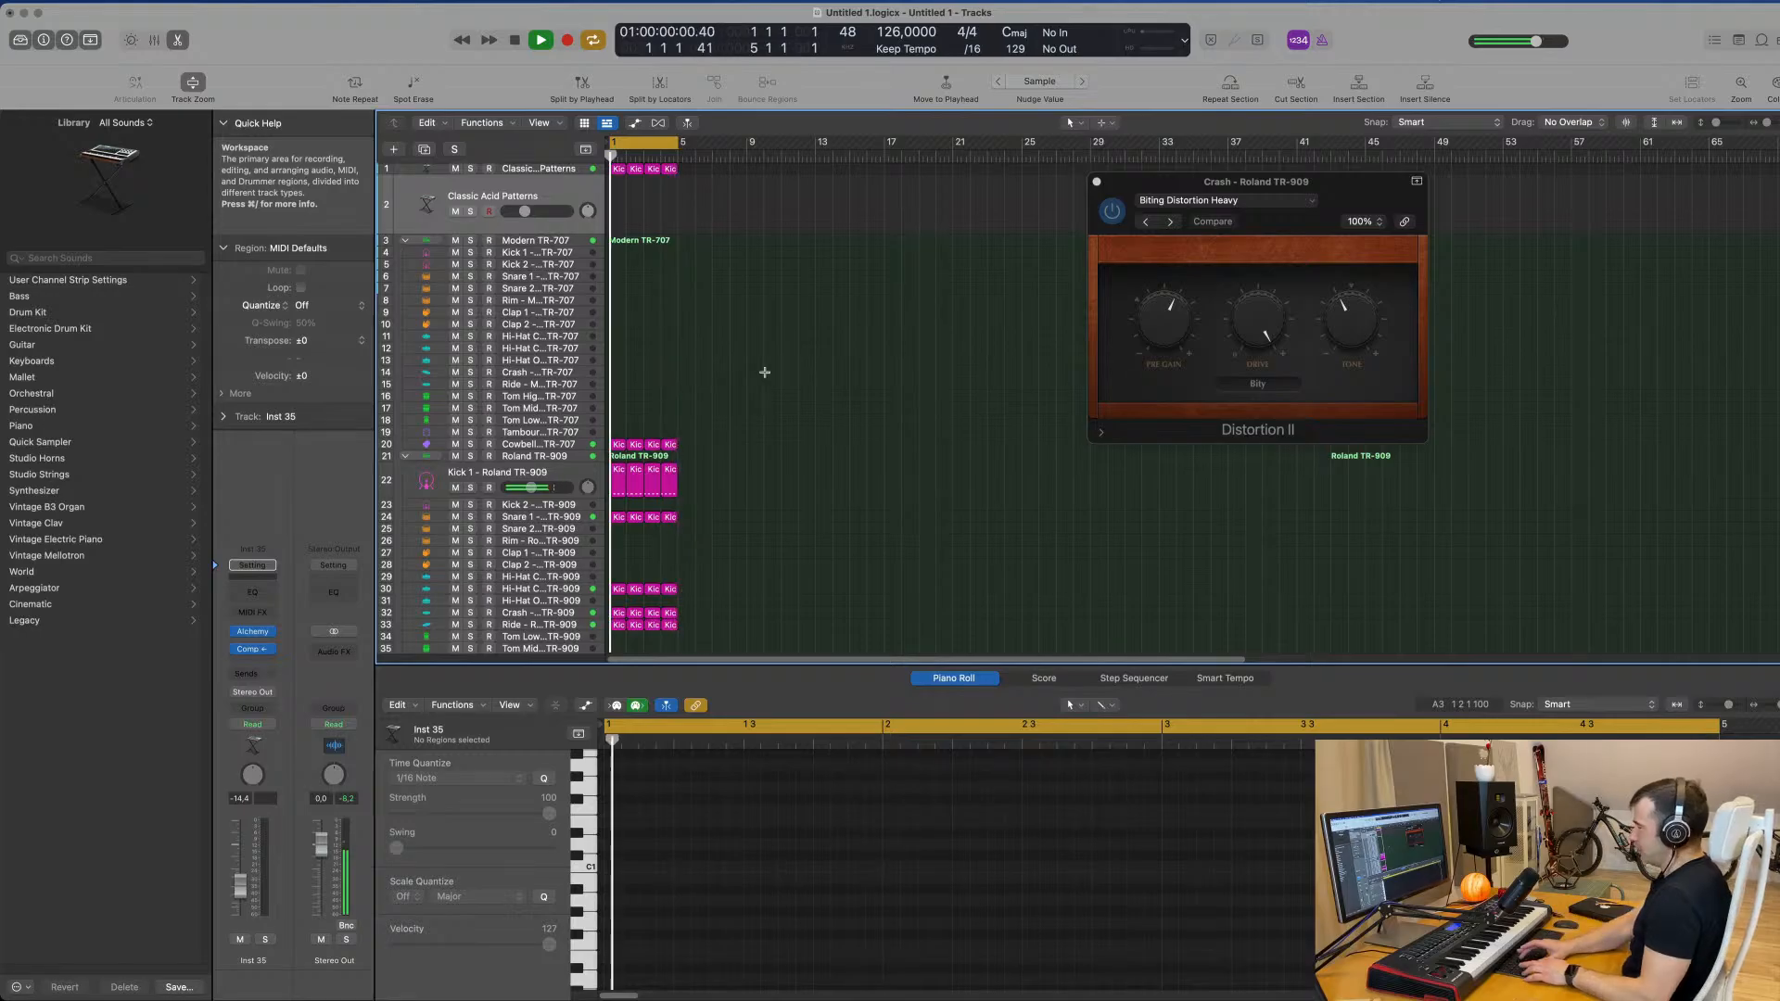
Step: Repeat the four-bar regions of all tracks until they fill 16 bars, and extend the cycle range to bar 17
key("super+z")
key("super+r")
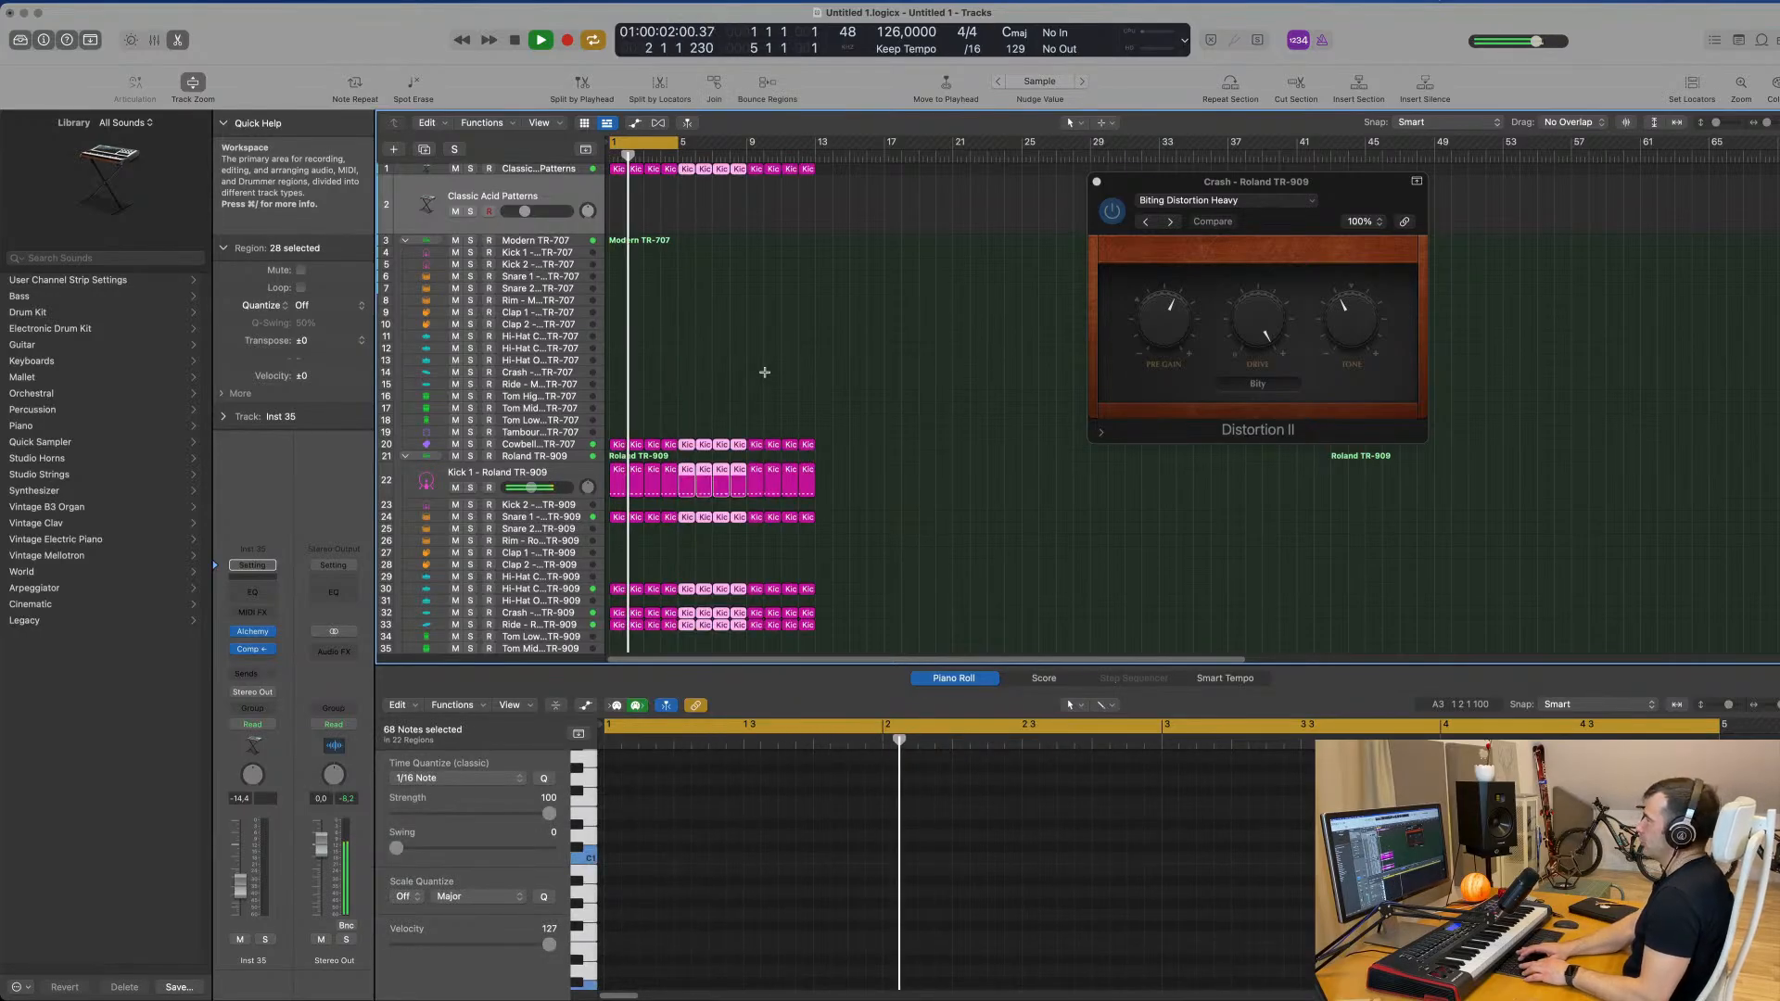
key("super+r")
left_click_drag(680, 141, 887, 168)
left_click(763, 309)
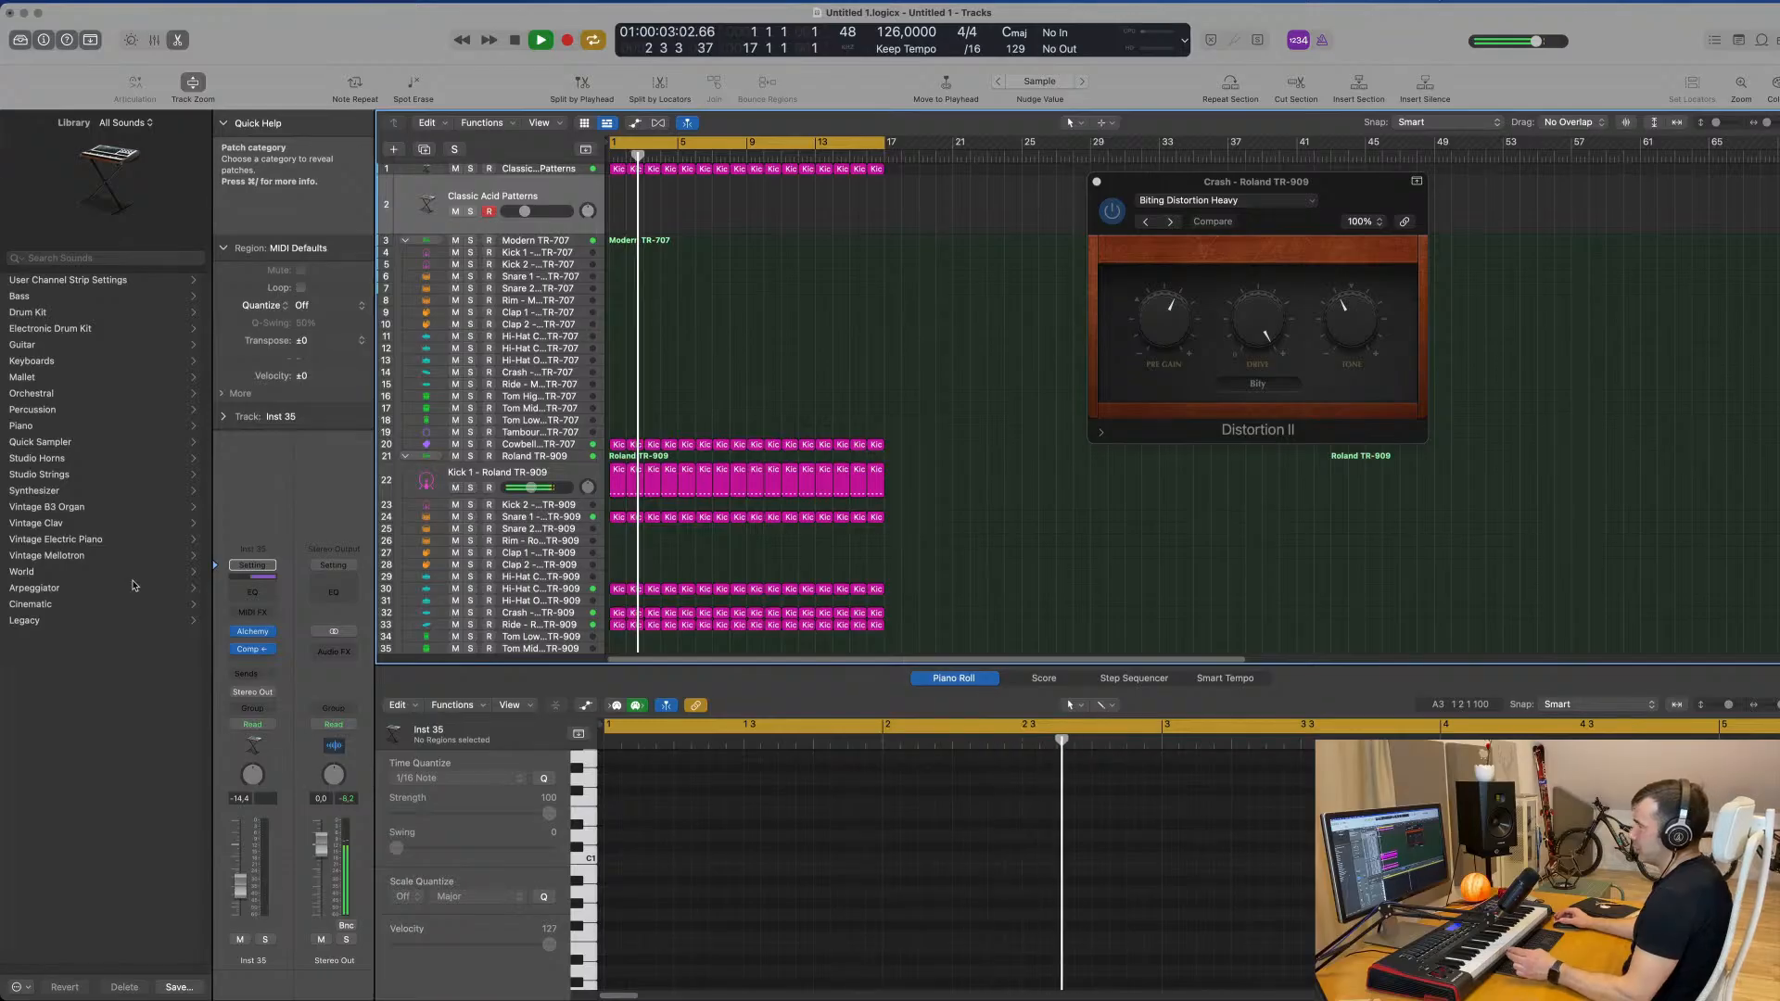
Step: Check the duplicated track's side-chained Compressor, and list all of Alchemy's Strings presets with the acid search term cleared
left_click(252, 653)
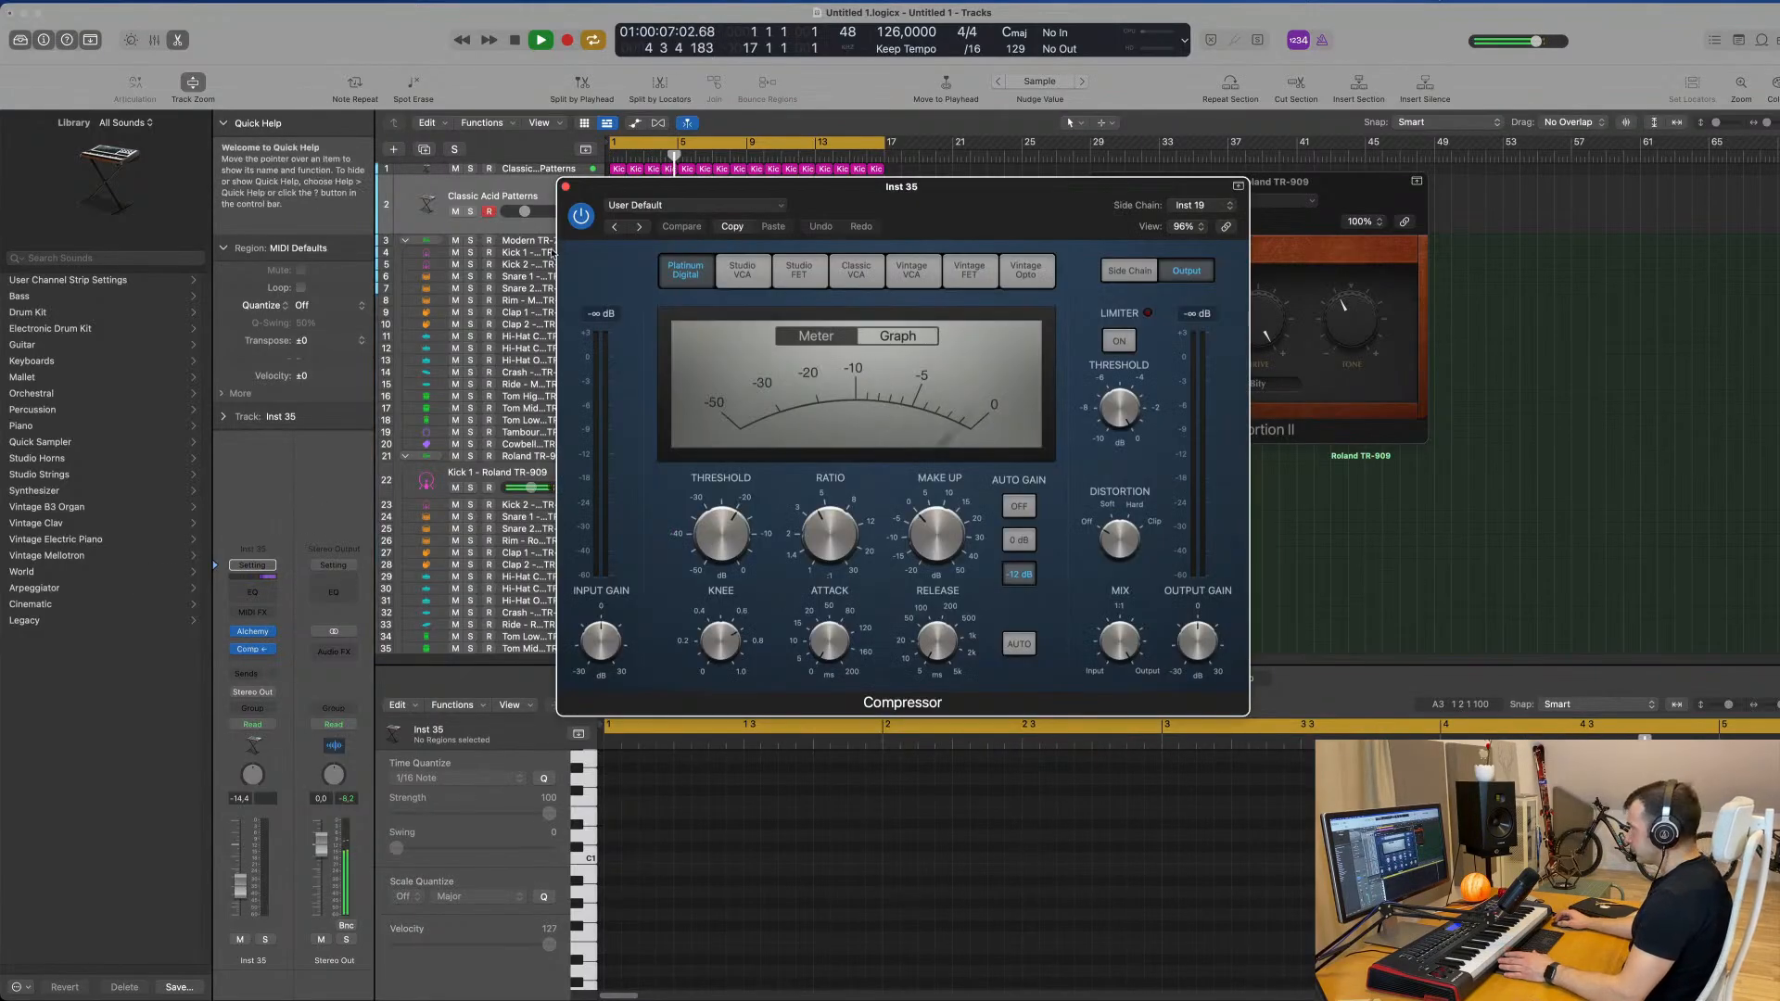
left_click(566, 187)
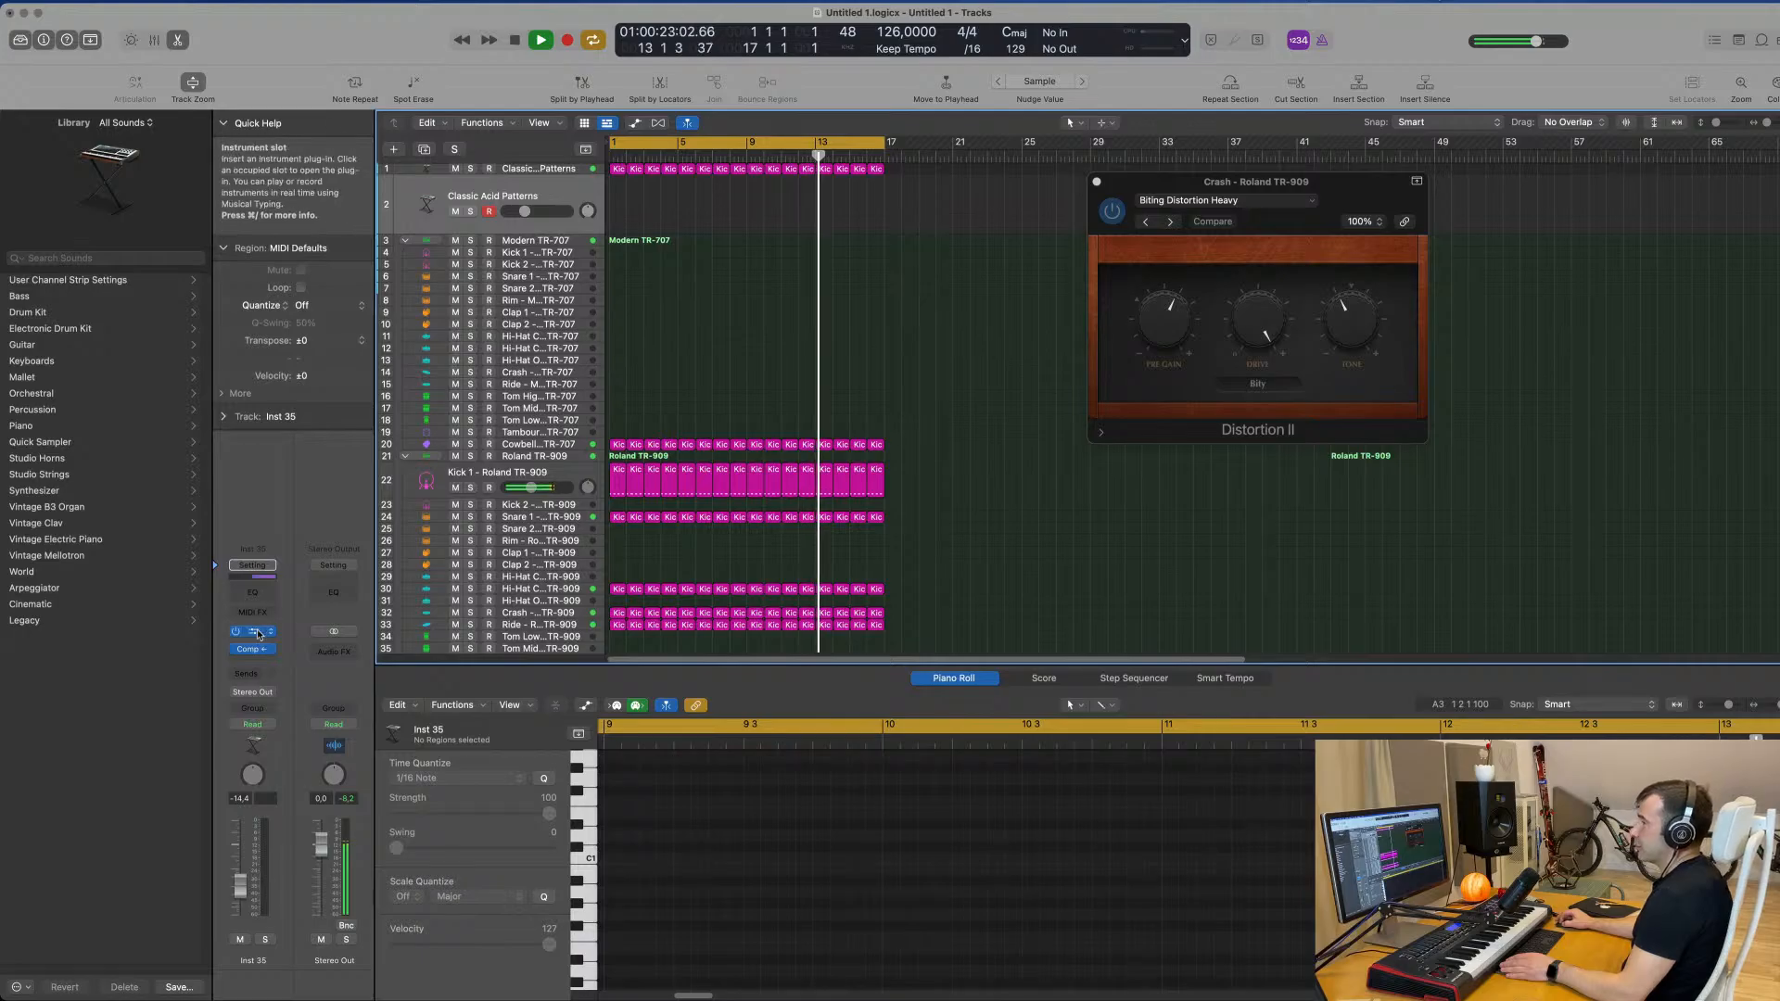
left_click_drag(807, 184, 899, 215)
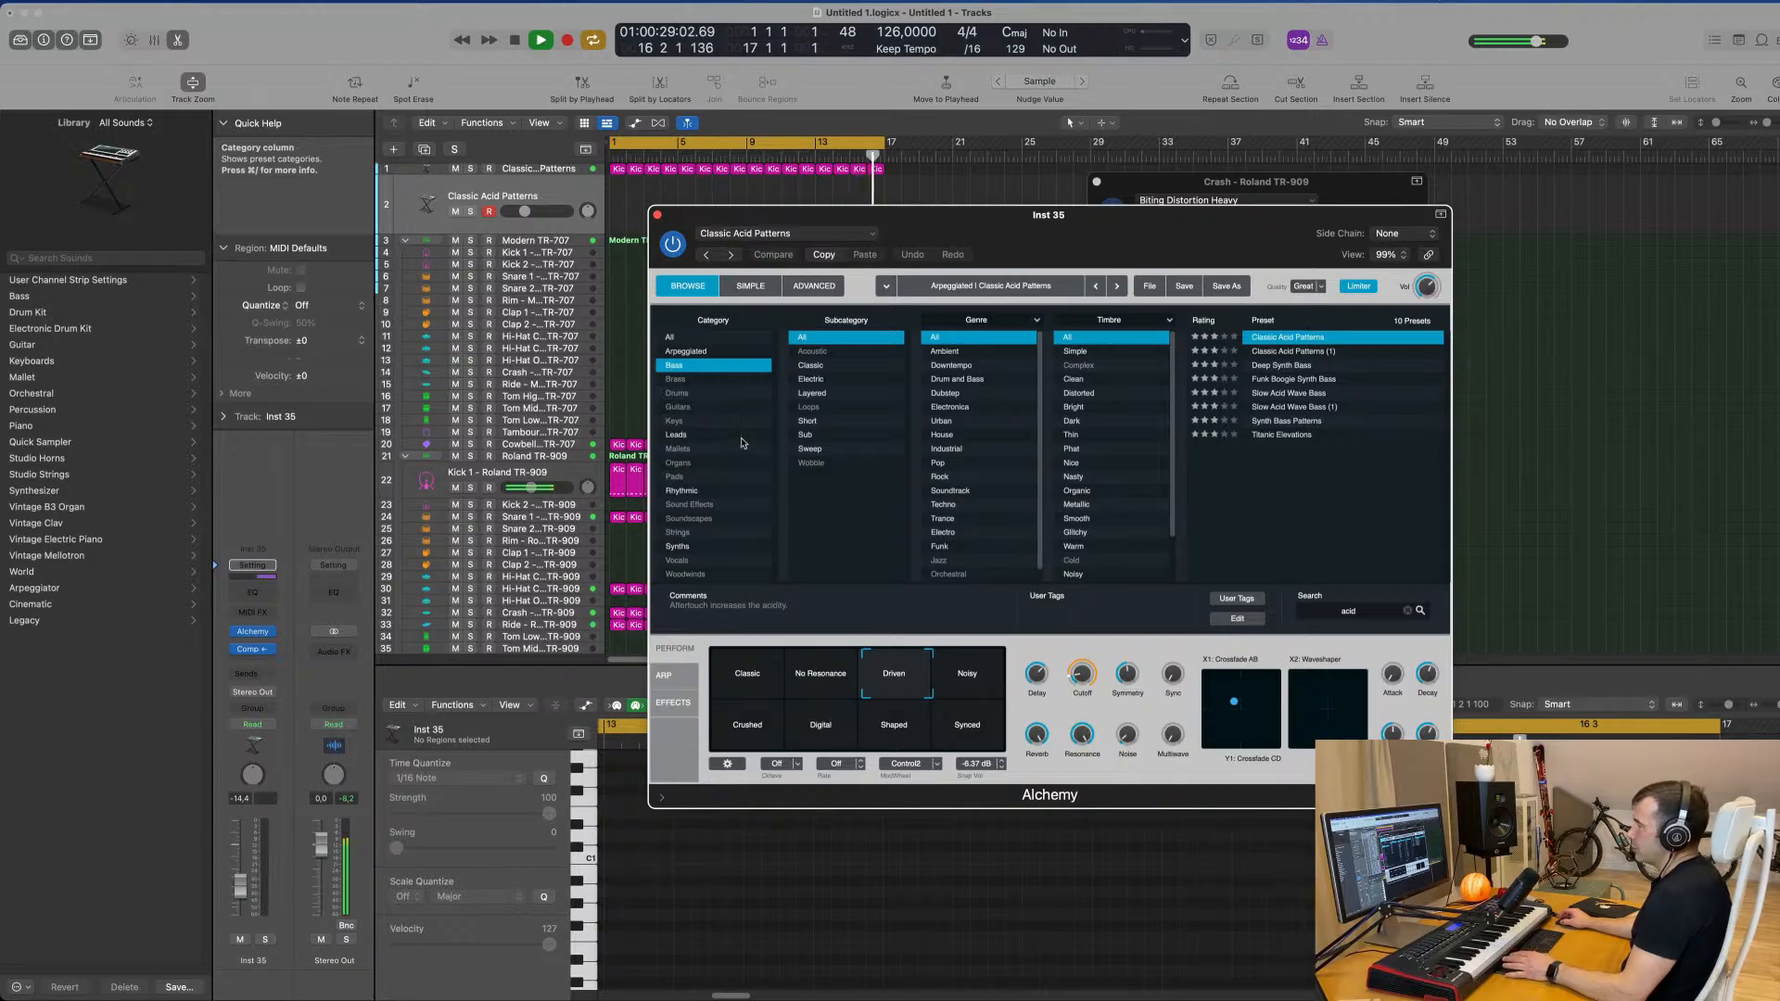
left_click(681, 533)
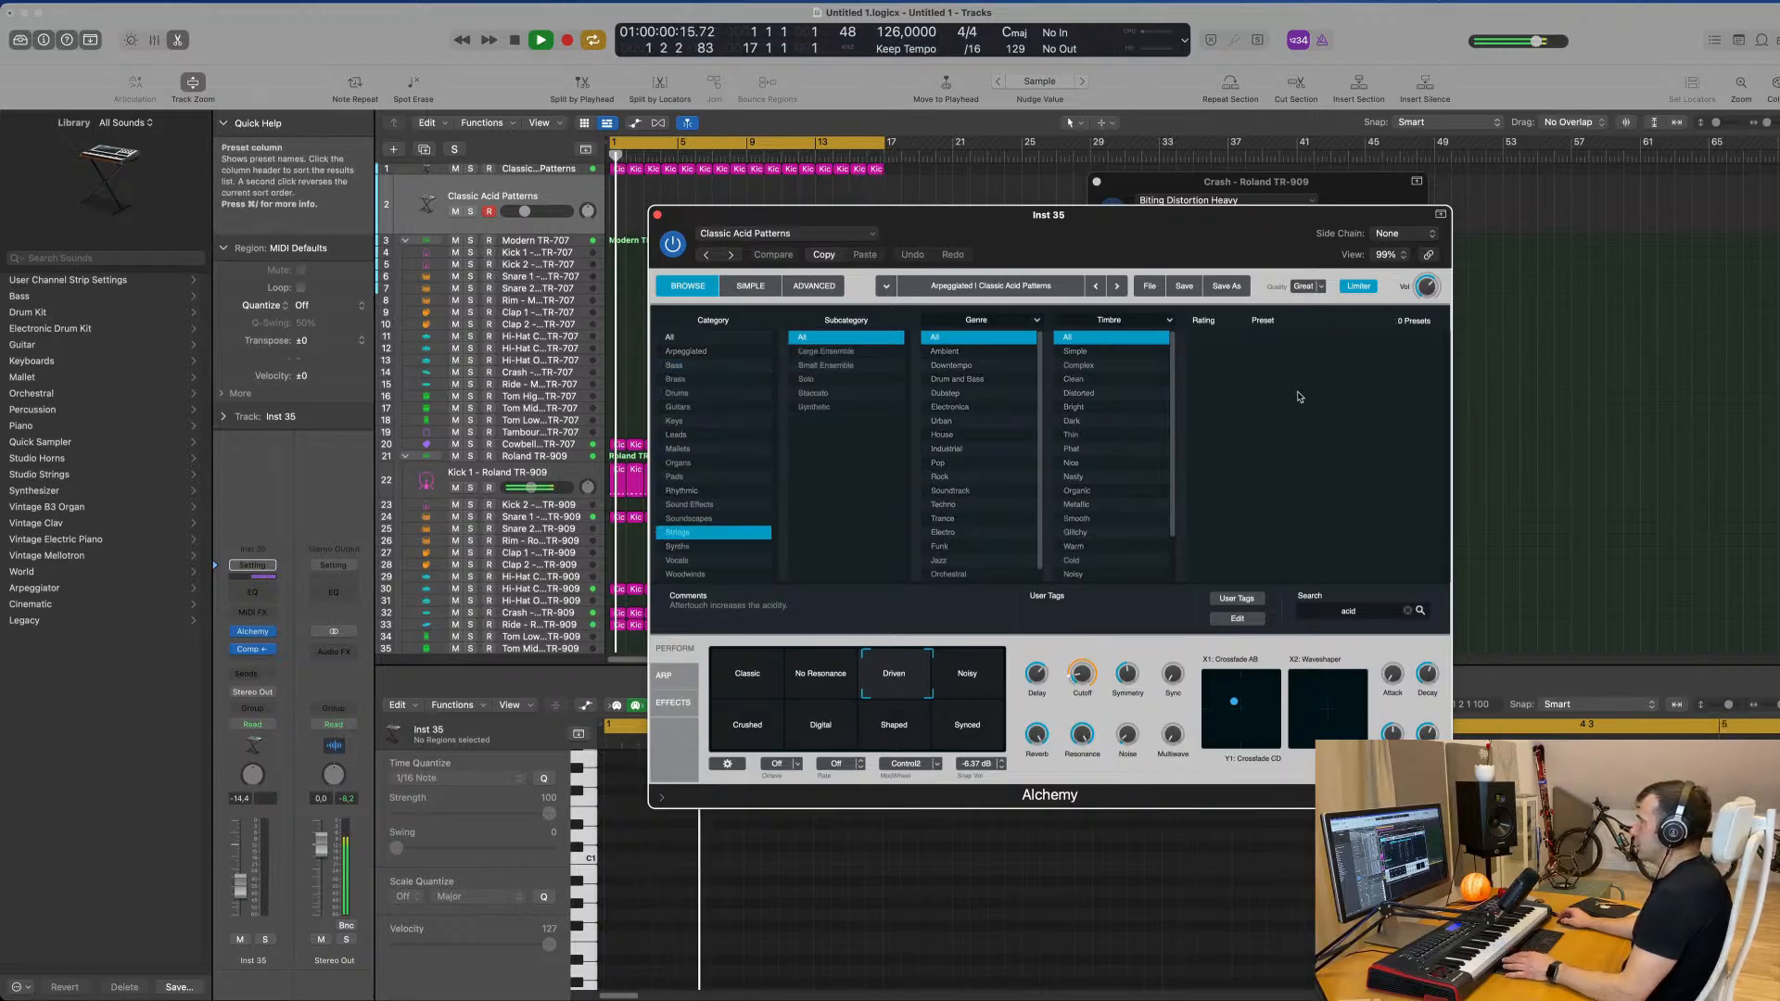
left_click(1408, 611)
scroll(1332, 448, "down", 6)
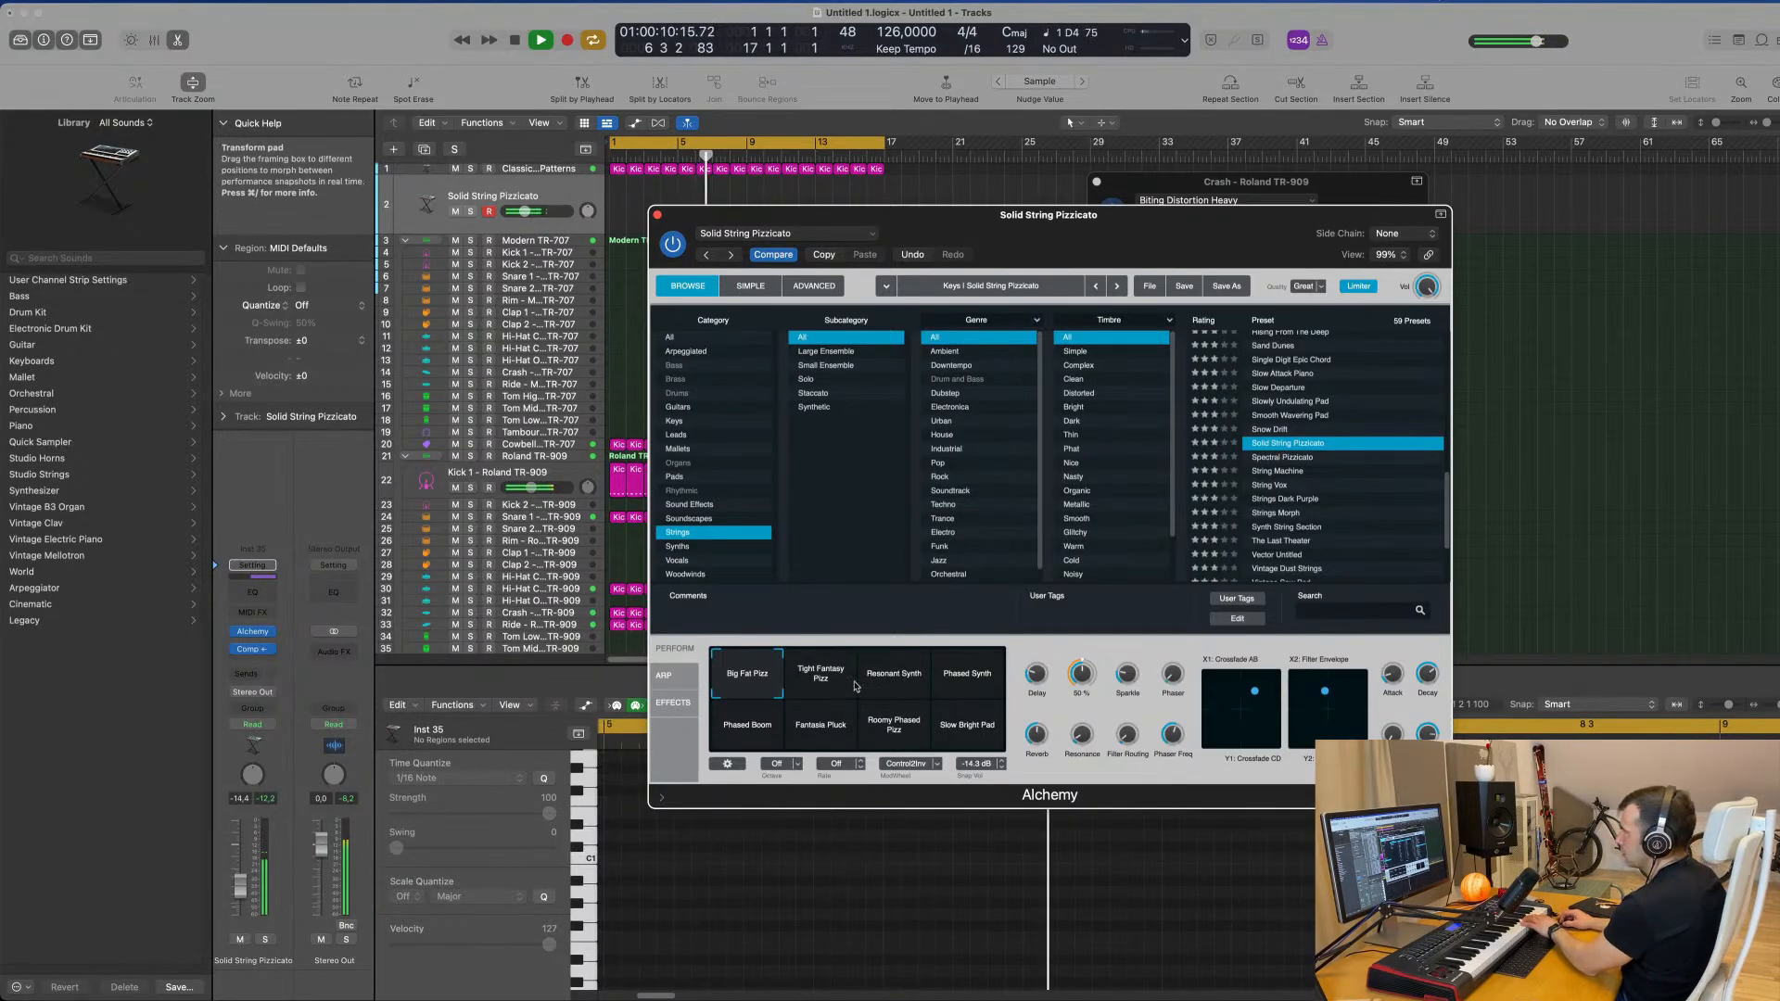
Step: Audition Alchemy's Spectral Pizzicato, String Machine and Vintage Dust Strings presets, and load Vintage Saw Pad
left_click(1281, 458)
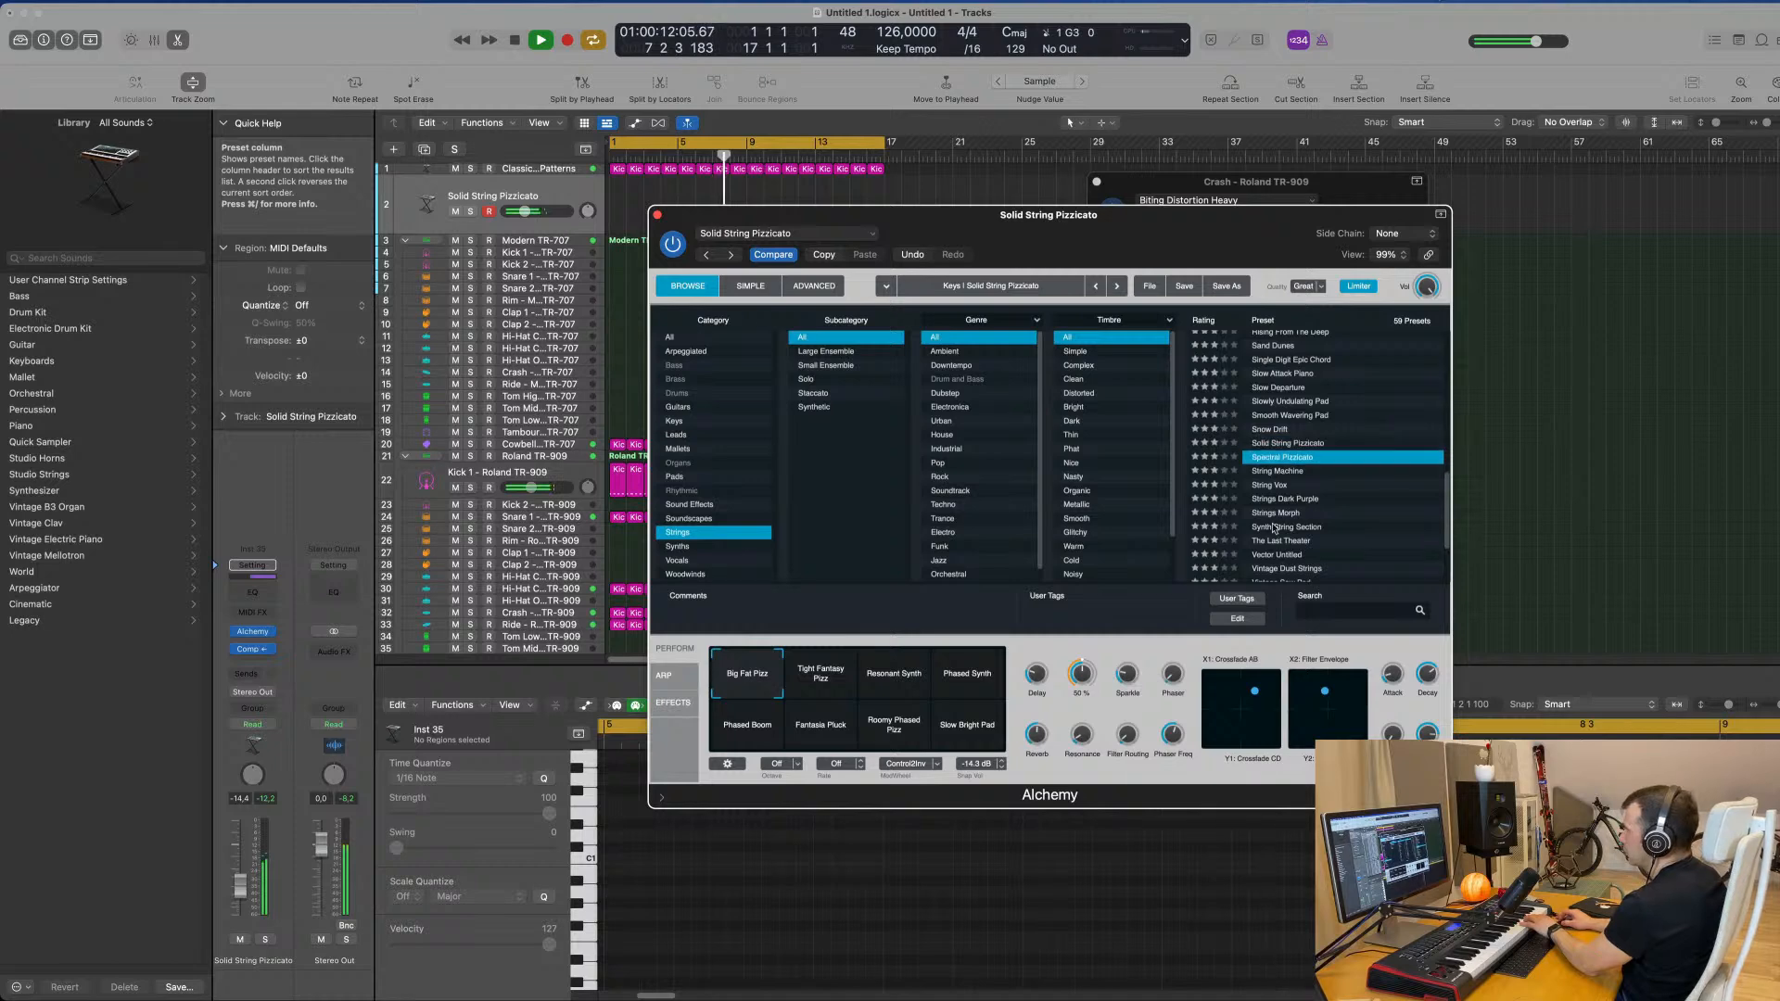
left_click(1284, 472)
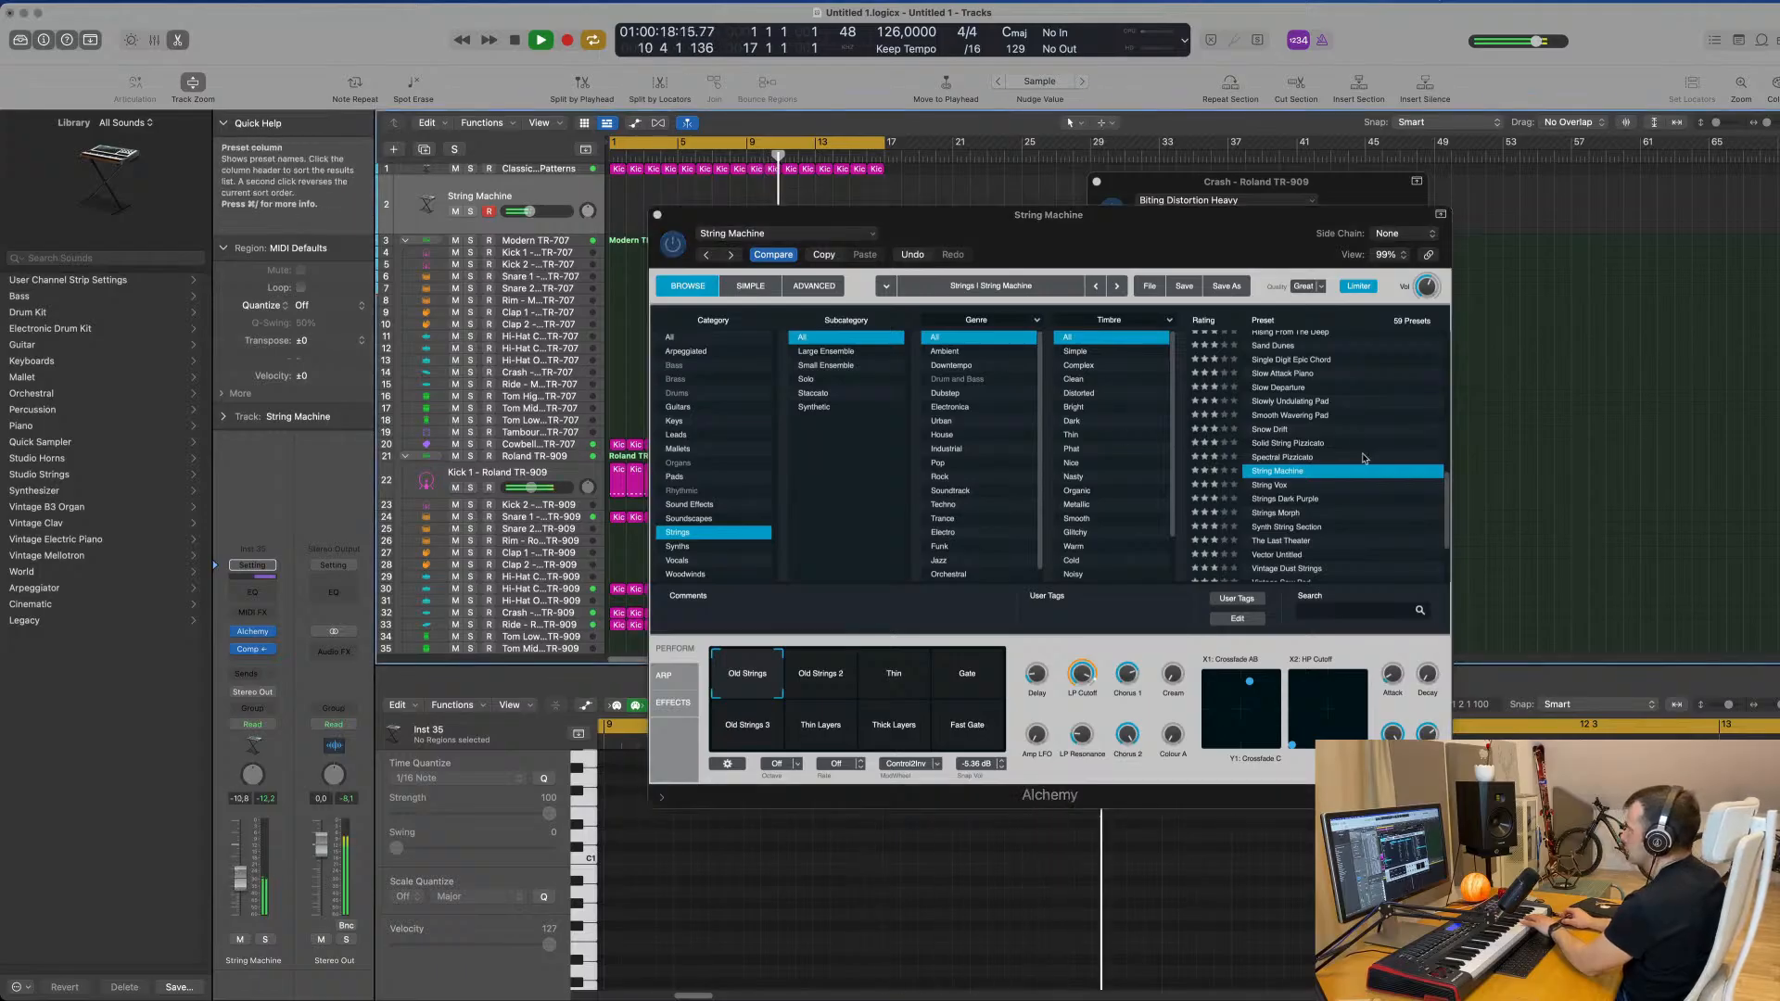
scroll(1363, 463, "down", 3)
left_click(1293, 464)
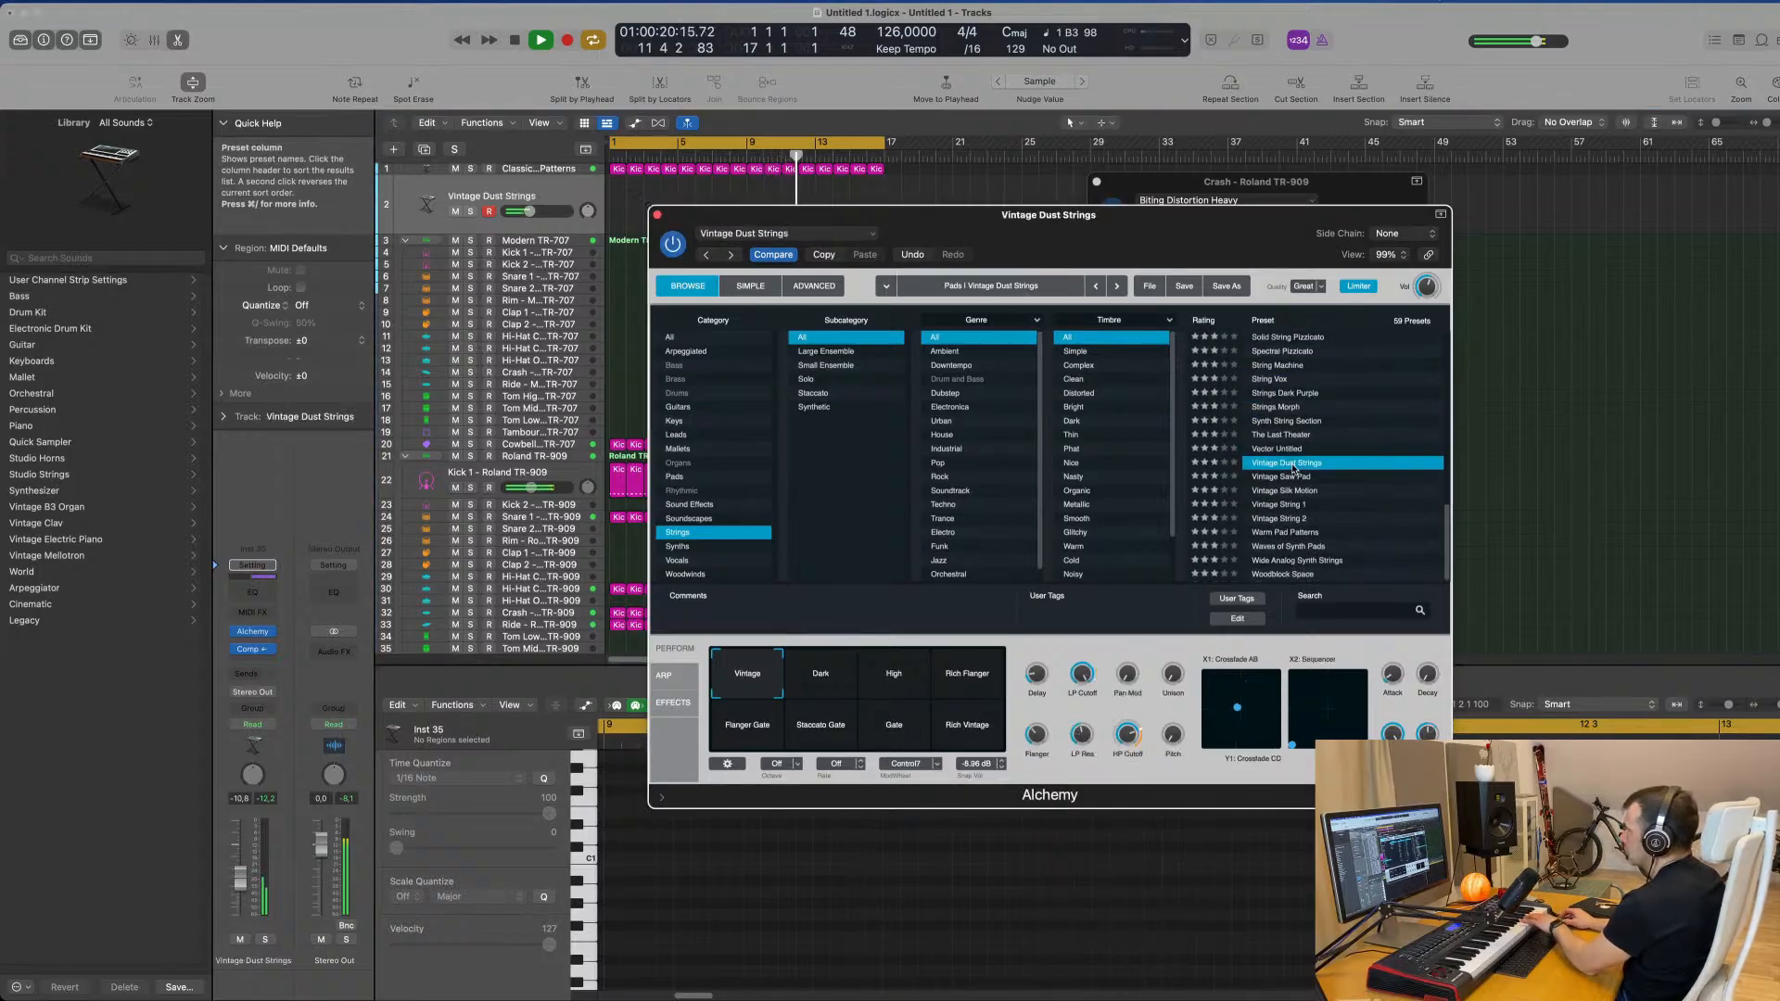
left_click(1296, 480)
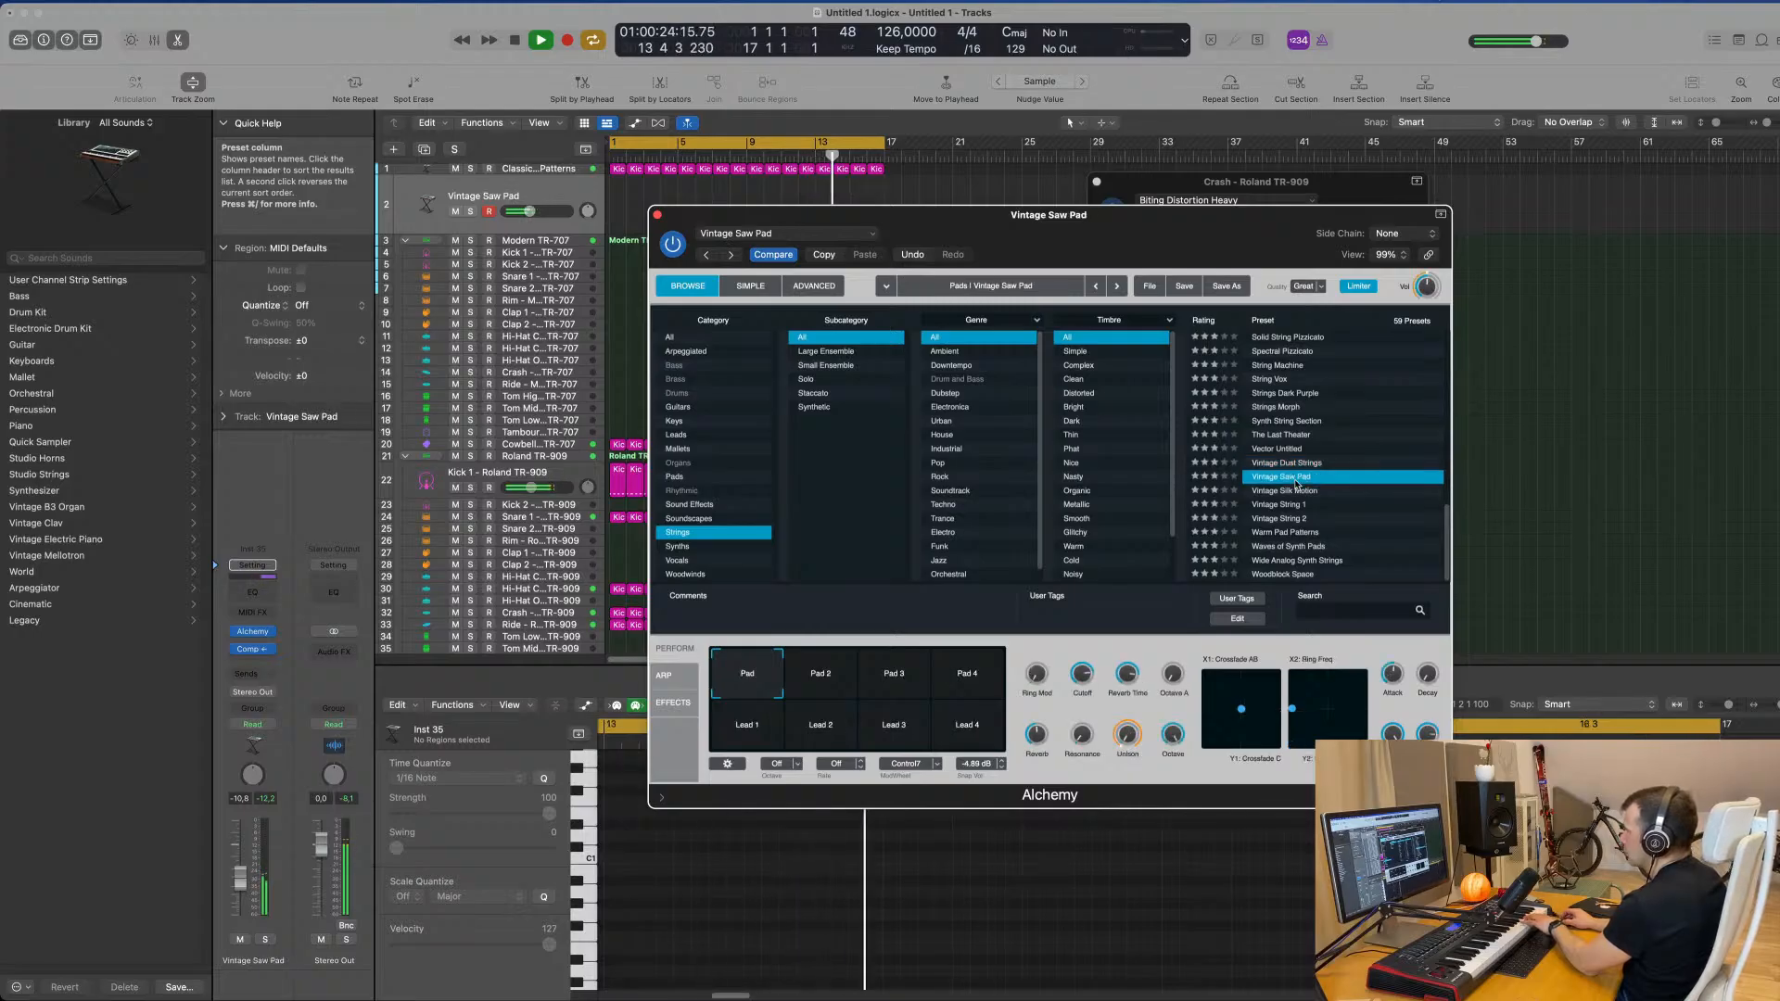
Step: Audition the pad and lead snapshots of Vintage Saw Pad, choose Lead 1, and stop the transport
left_click(976, 689)
left_click(898, 686)
left_click(809, 683)
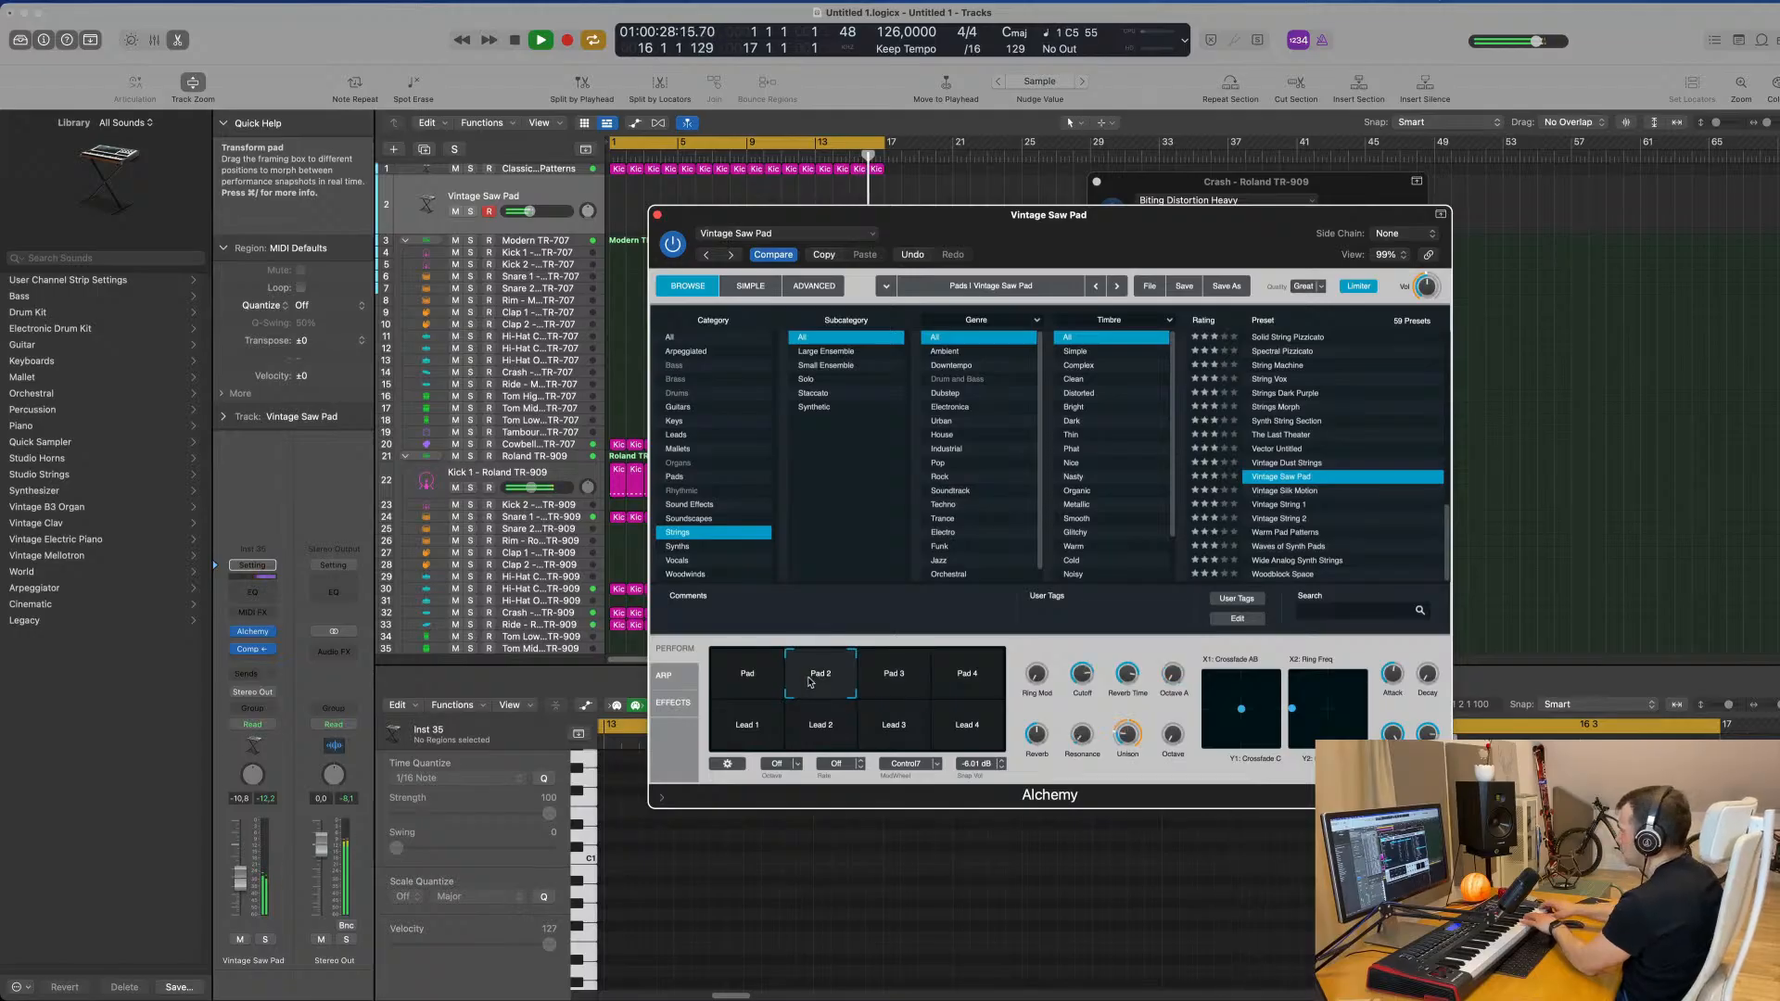
left_click(772, 729)
left_click(834, 734)
left_click(894, 729)
left_click(970, 732)
left_click(753, 735)
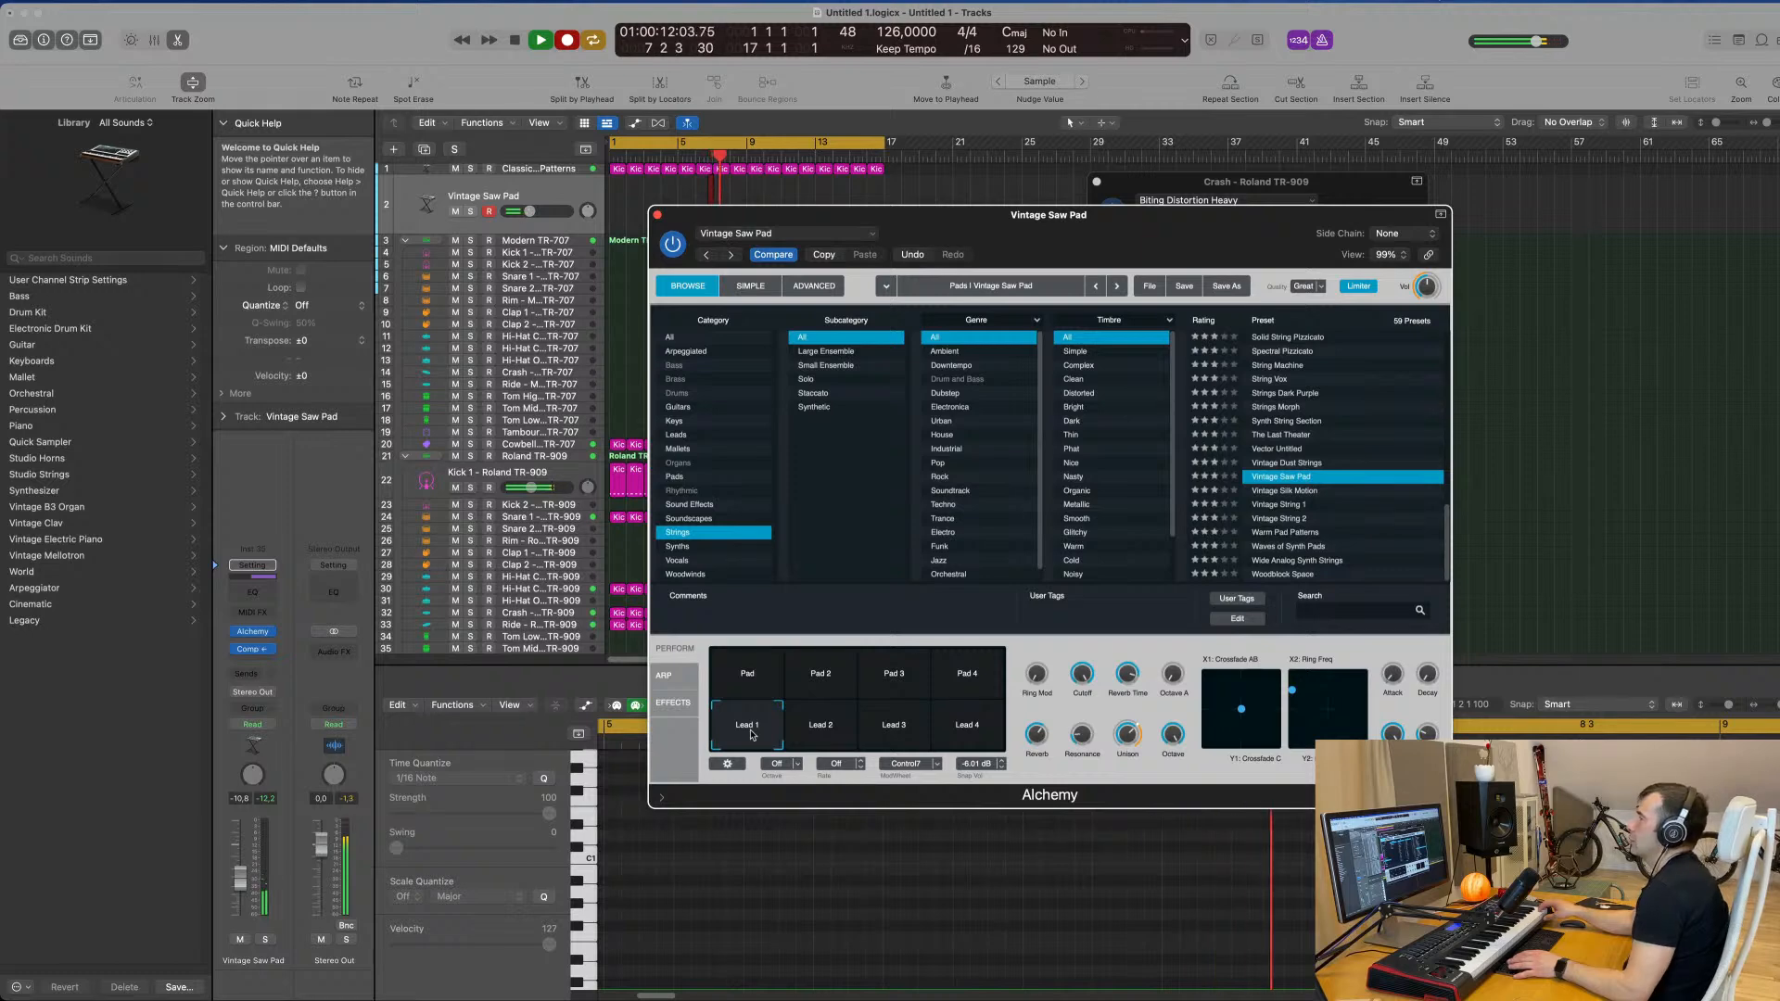
key("space")
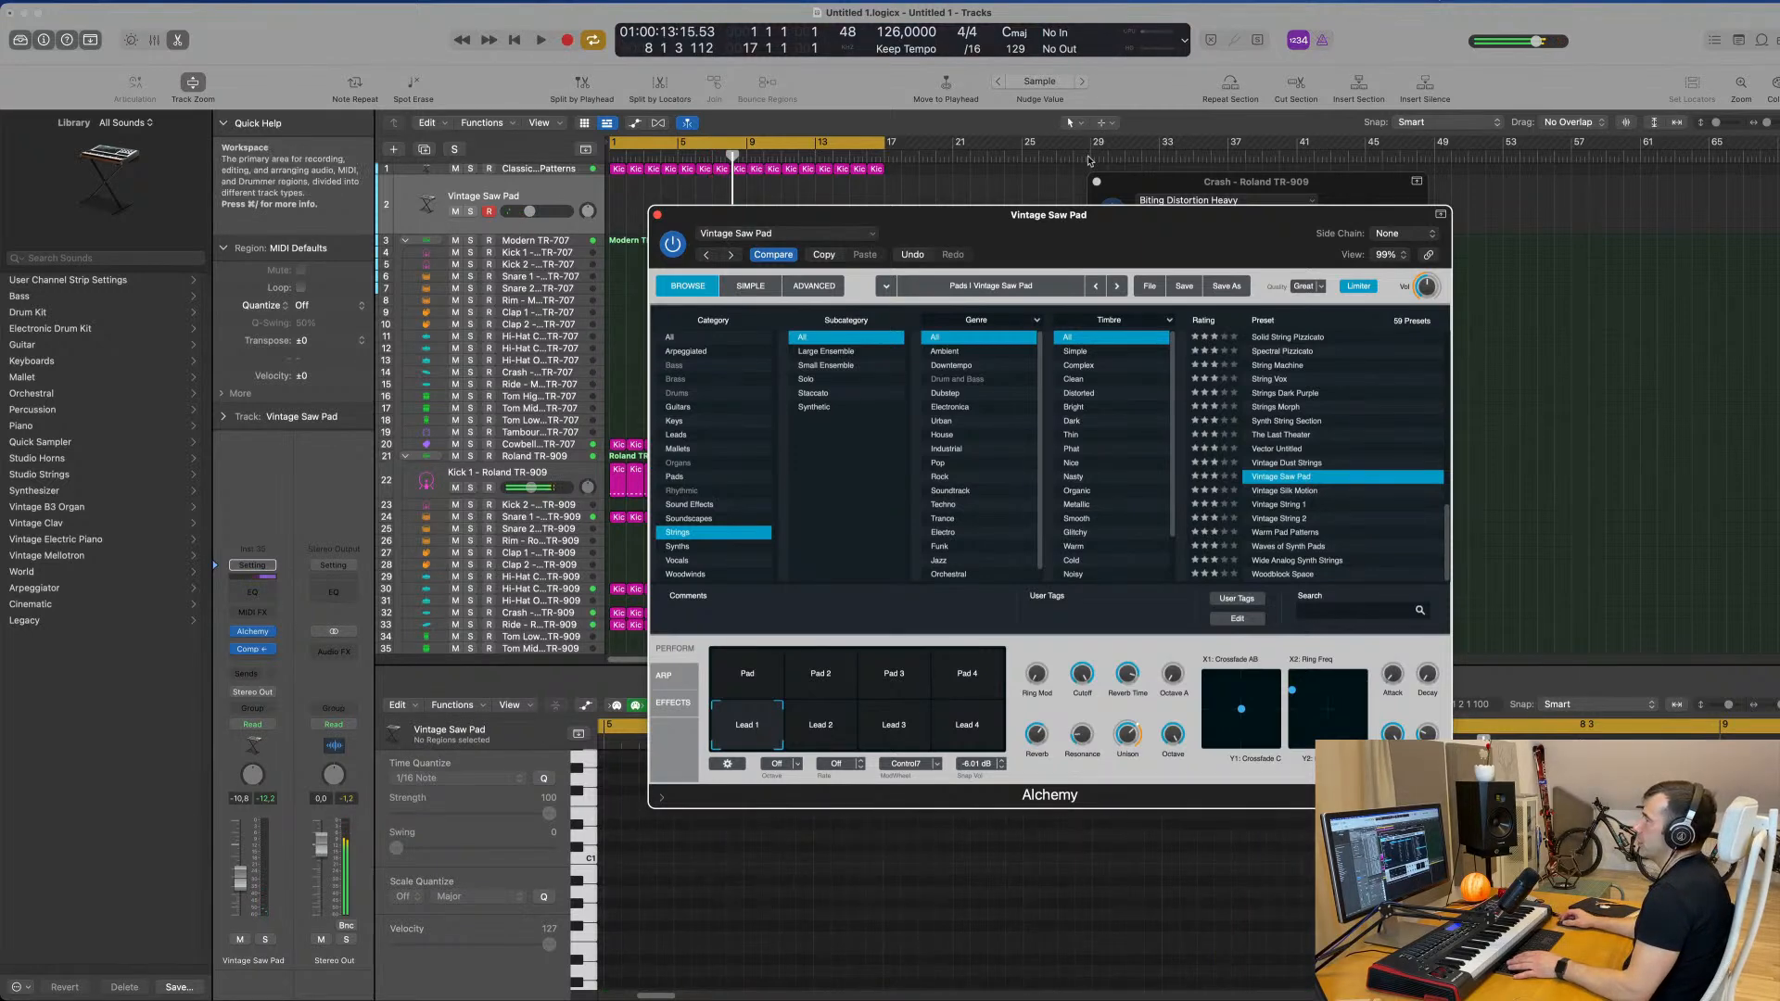
Step: Move the acid track's bar 1 region onto the Vintage Saw Pad track, shift its first note to the bar start and delete the second
left_click_drag(1097, 240, 1404, 275)
left_click_drag(619, 172, 619, 199)
scroll(696, 825, "down", 2)
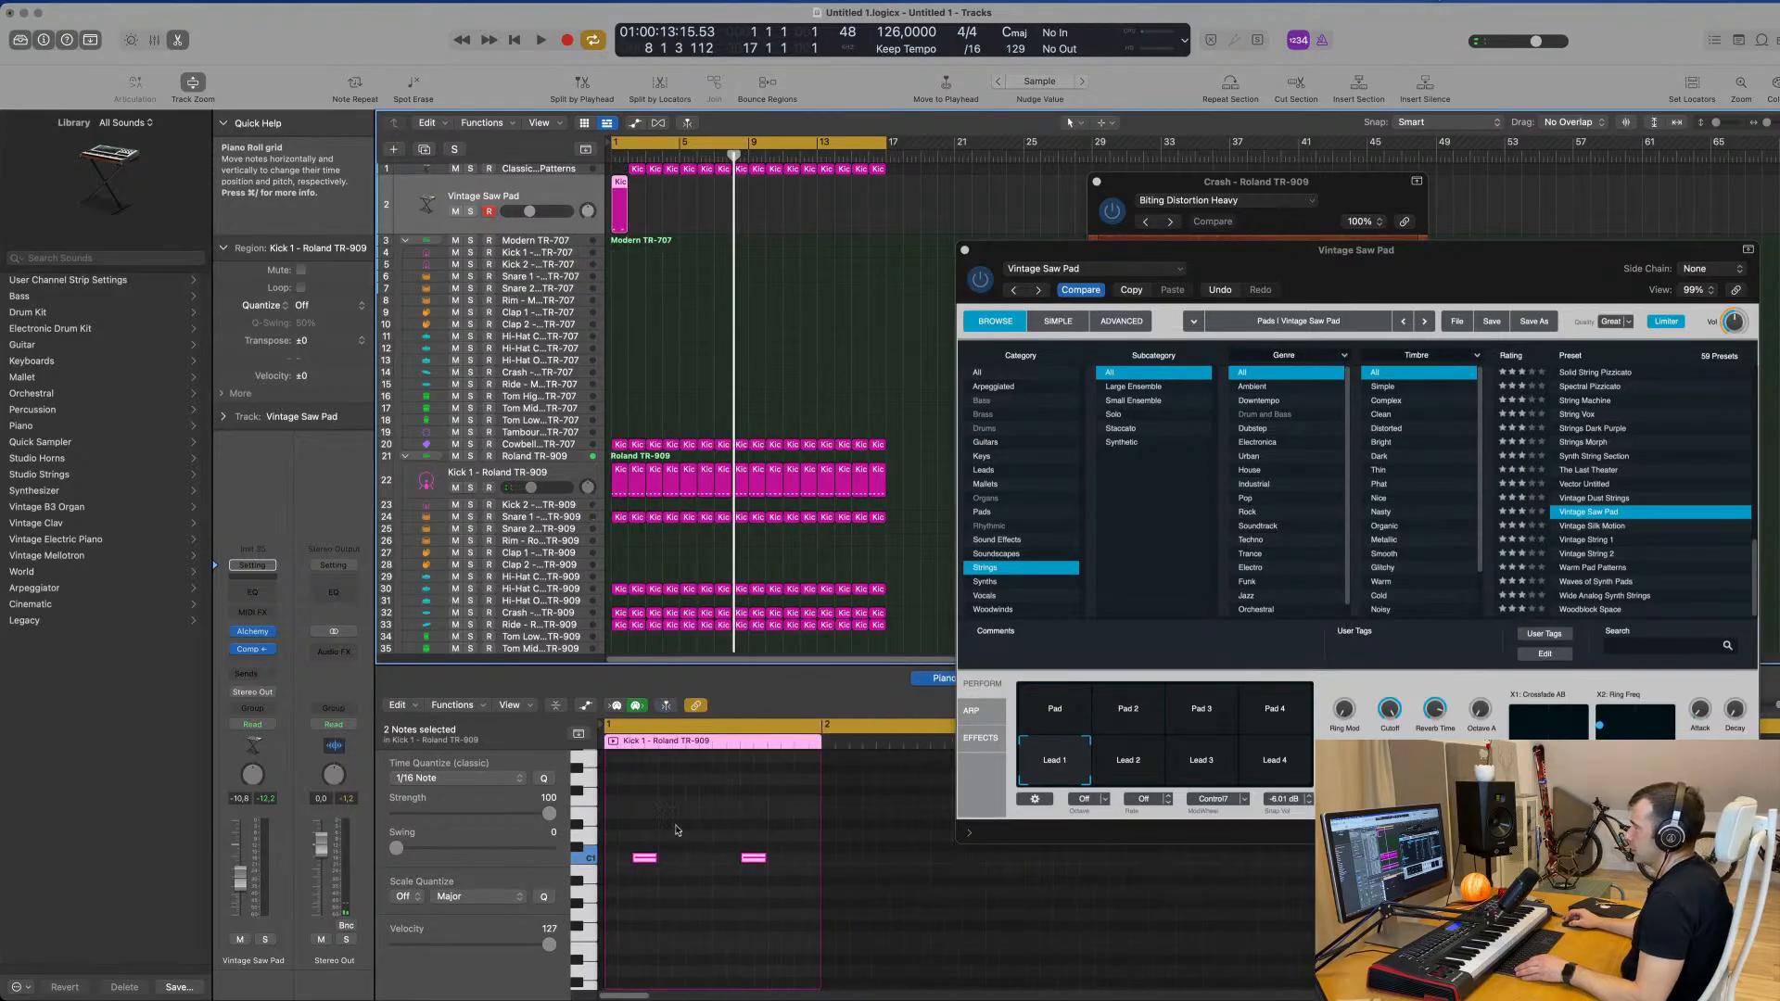
left_click_drag(648, 861, 621, 860)
left_click_drag(715, 830, 739, 868)
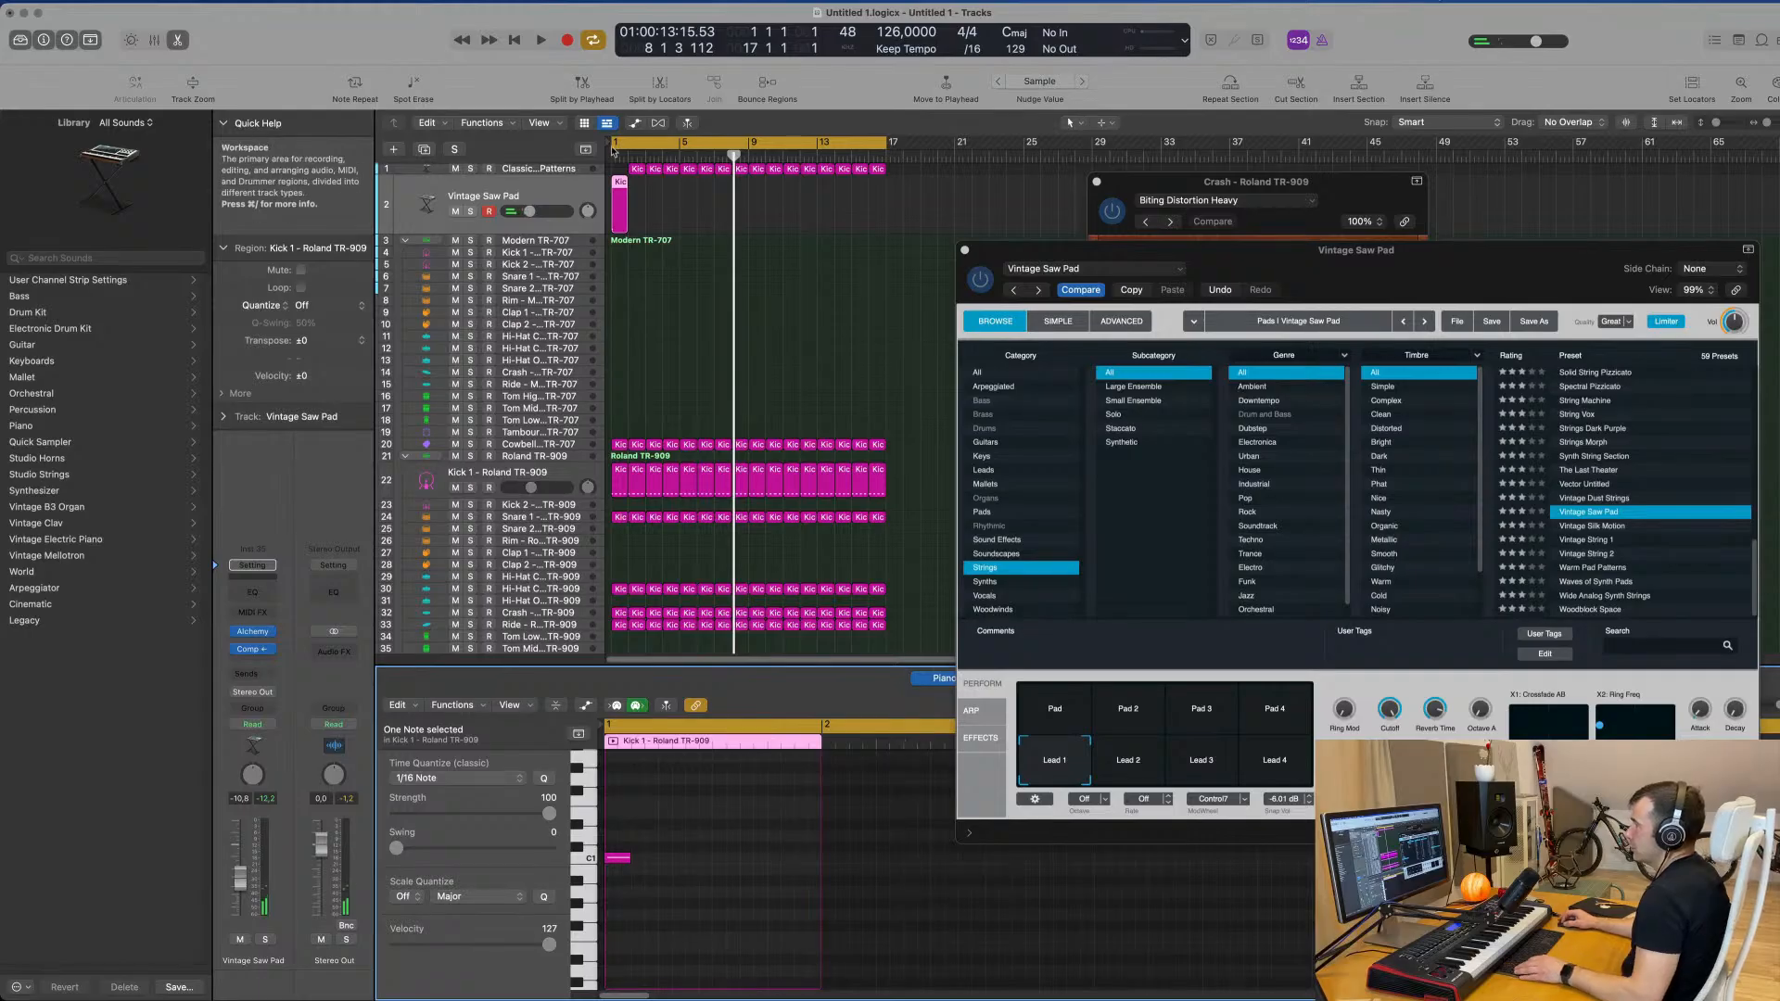
Step: Refill bar 1 of the Classic Acid Patterns track with a copy of its bar 2 region, and play from the start
left_click(637, 171)
left_click_drag(635, 172, 616, 204)
key("Return")
key("space")
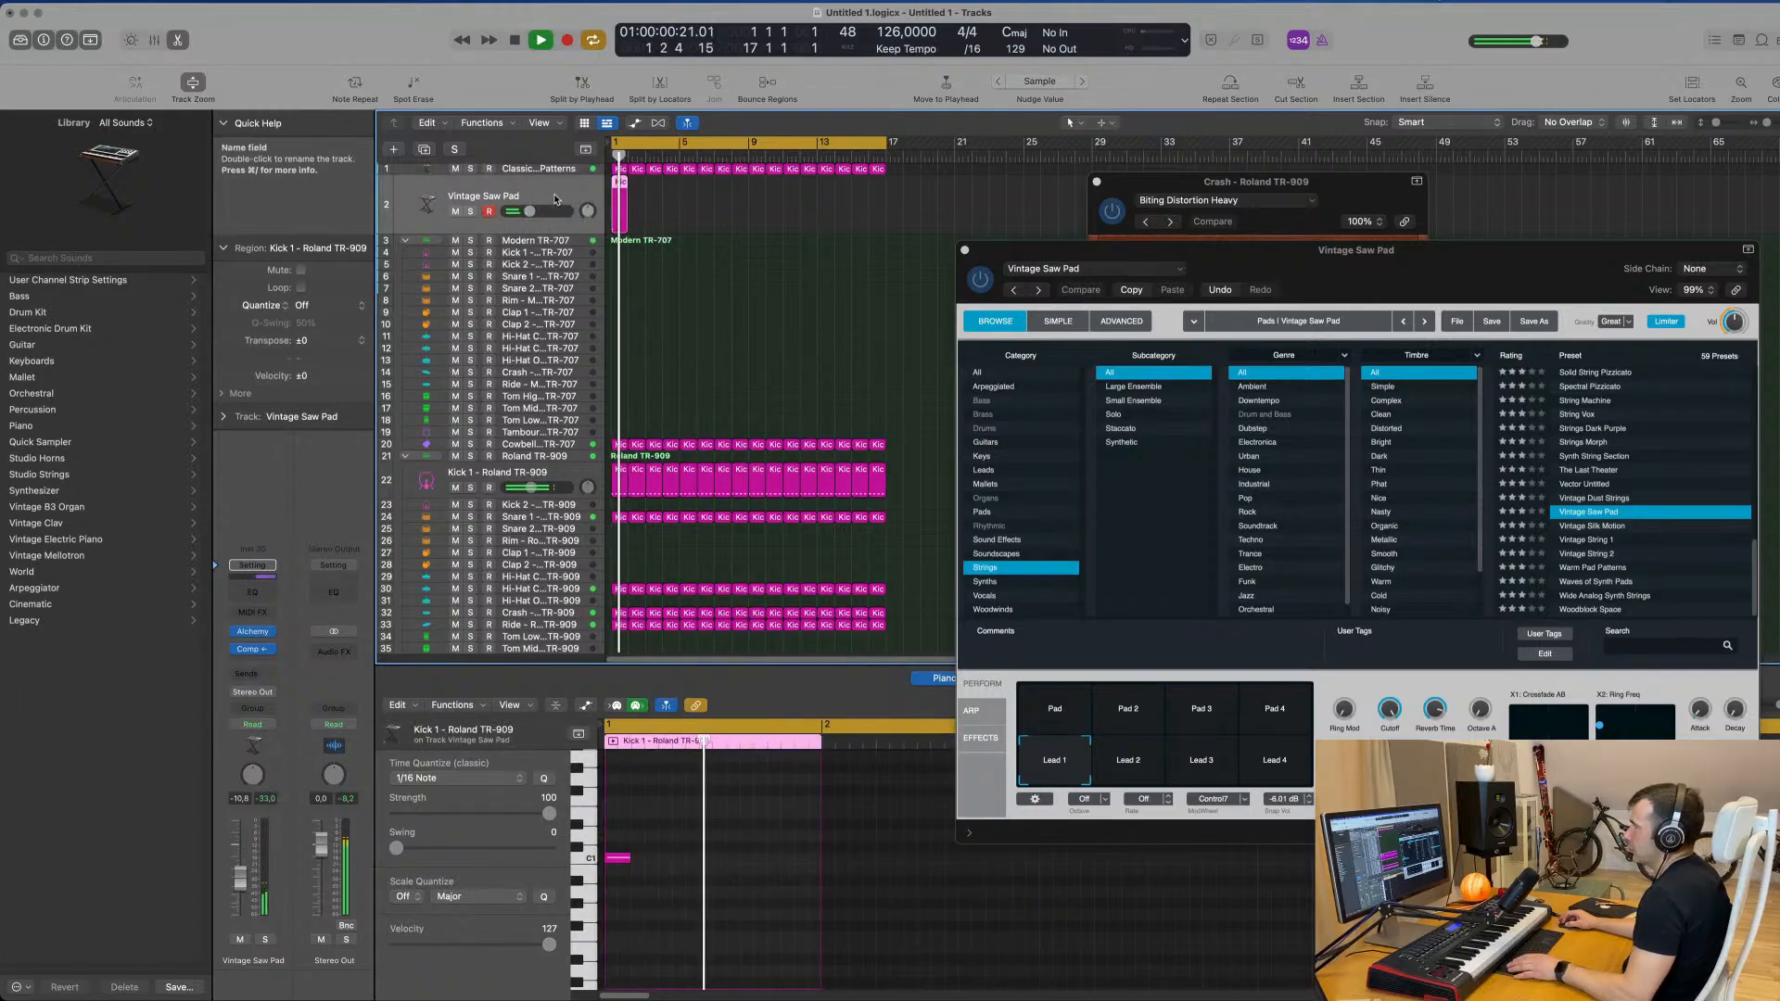
Step: Repeat the Vintage Saw Pad region across all 16 bars, and duplicate the track with a copy of the bar 1 region
key("space")
left_click_drag(620, 182, 619, 204)
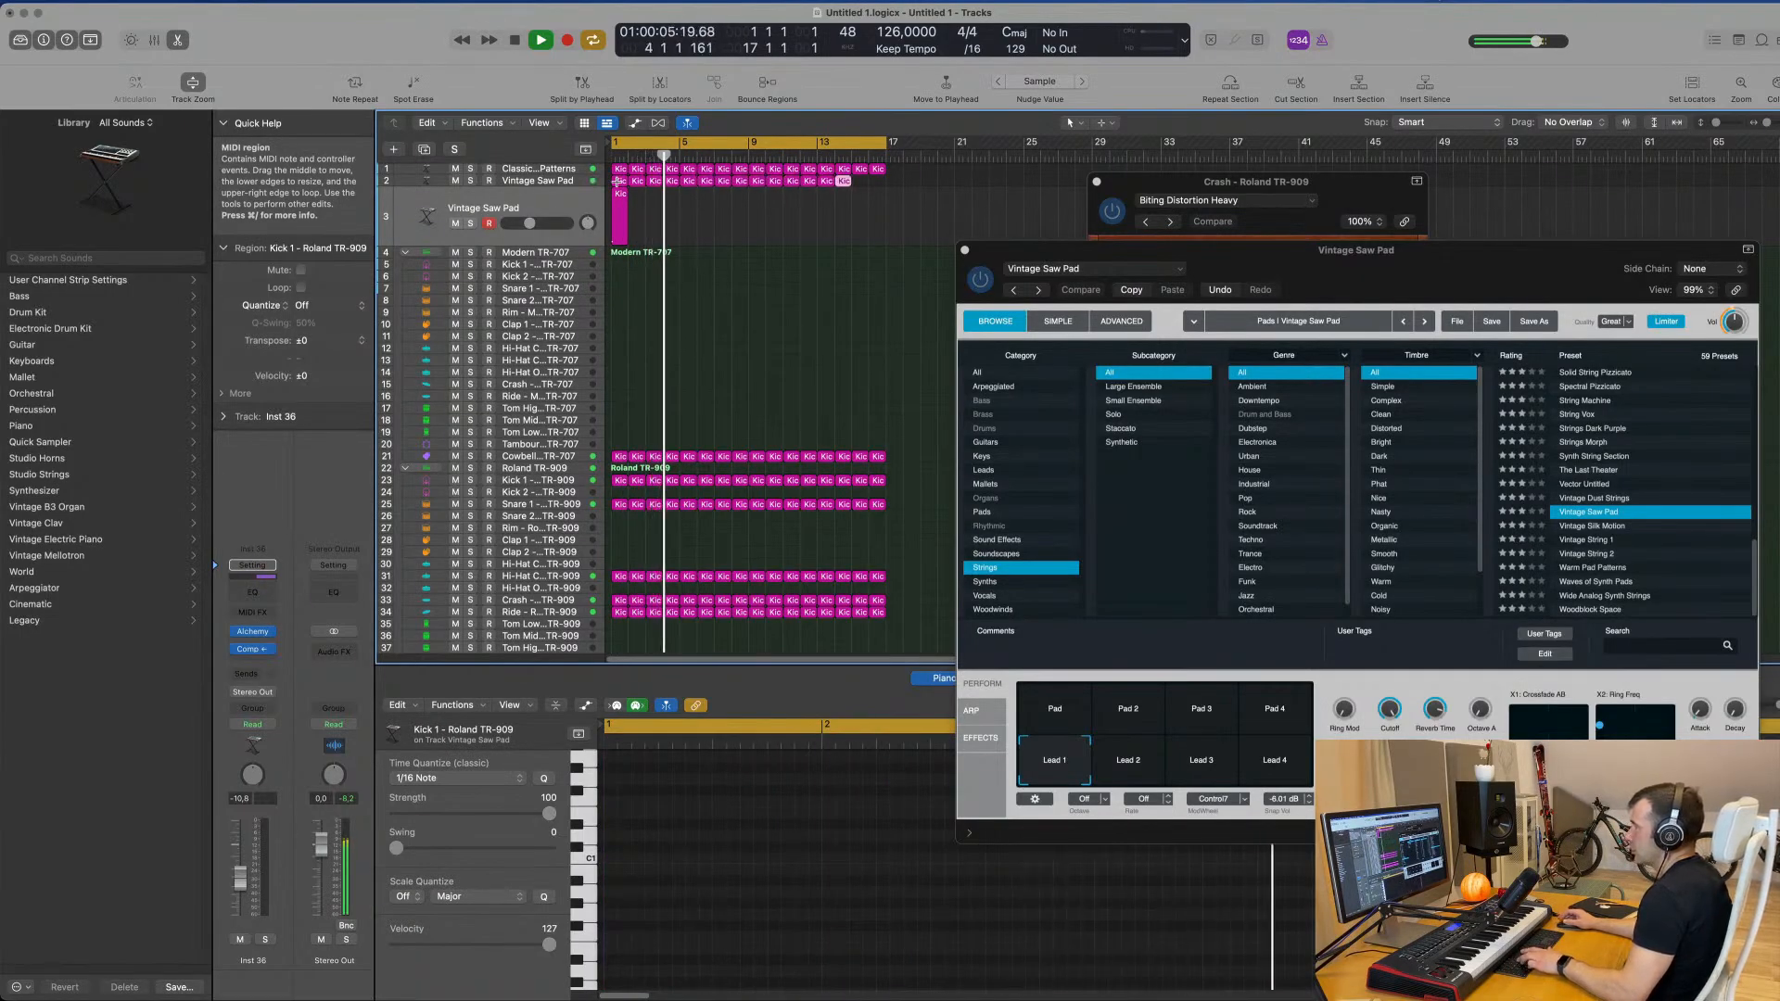
left_click(575, 181)
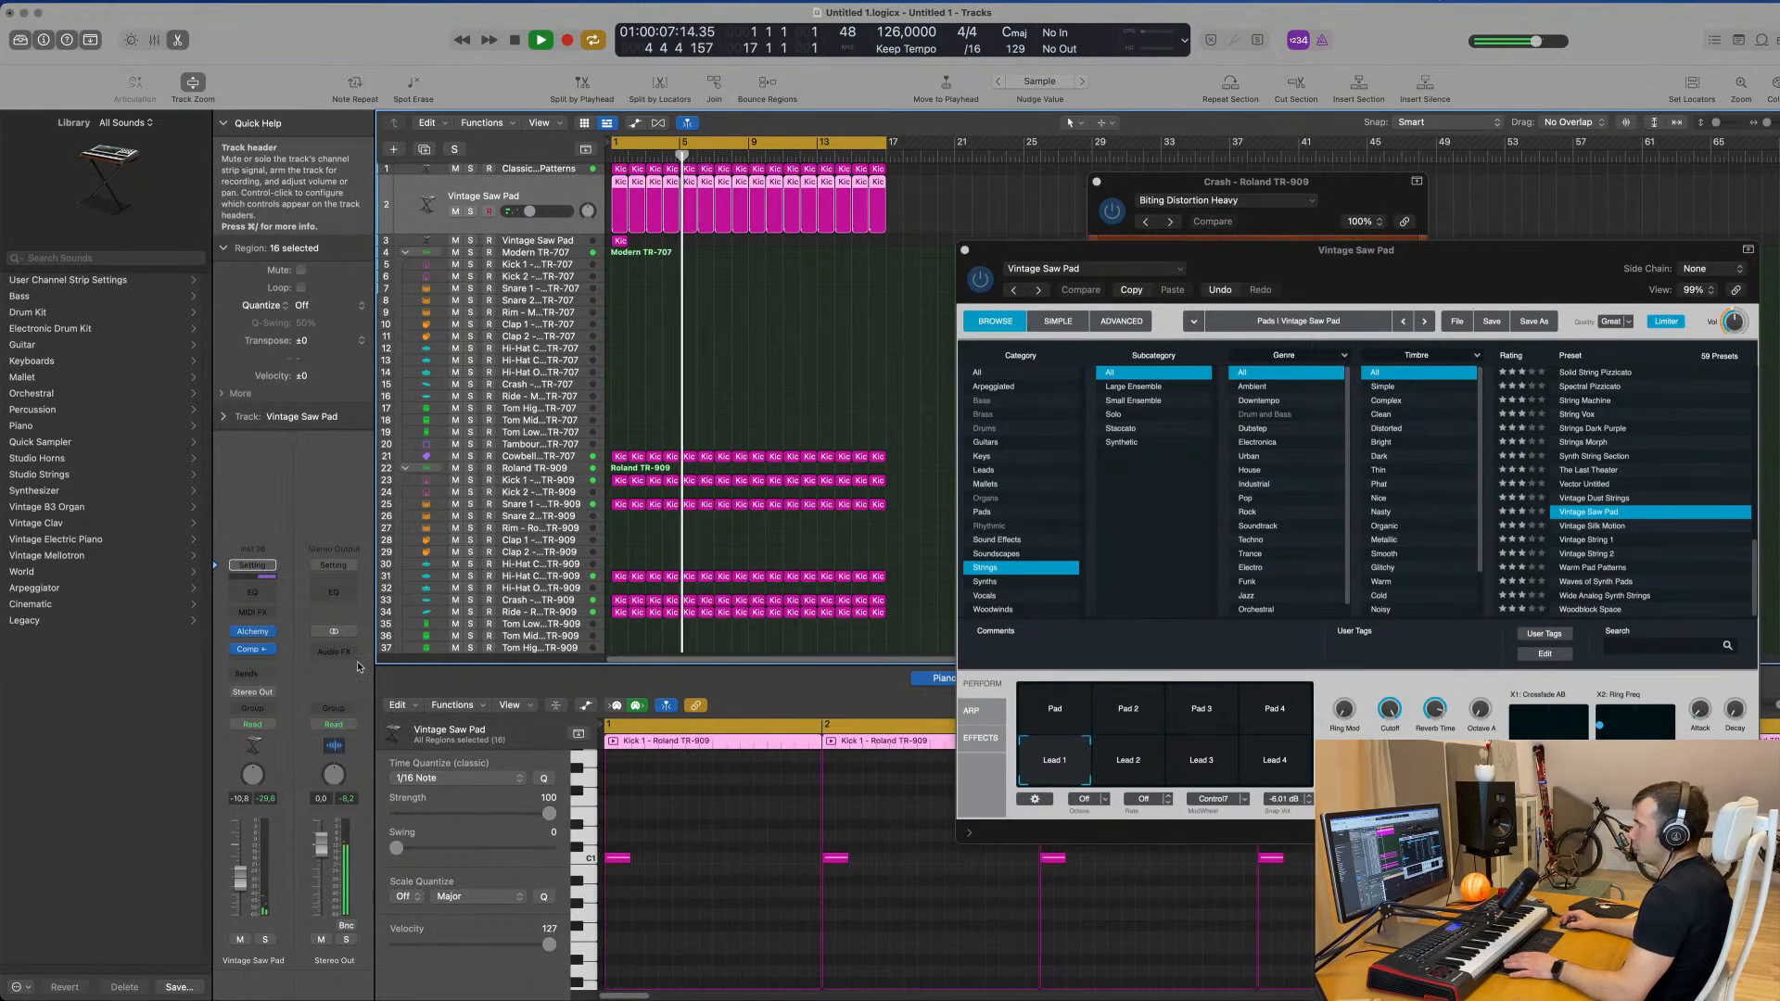
Step: Raise the 16-bar Vintage Saw Pad track's volume to -1.5 dB and send it to Bus 4 Delay at about -5.3 dB
left_click_drag(245, 868, 246, 860)
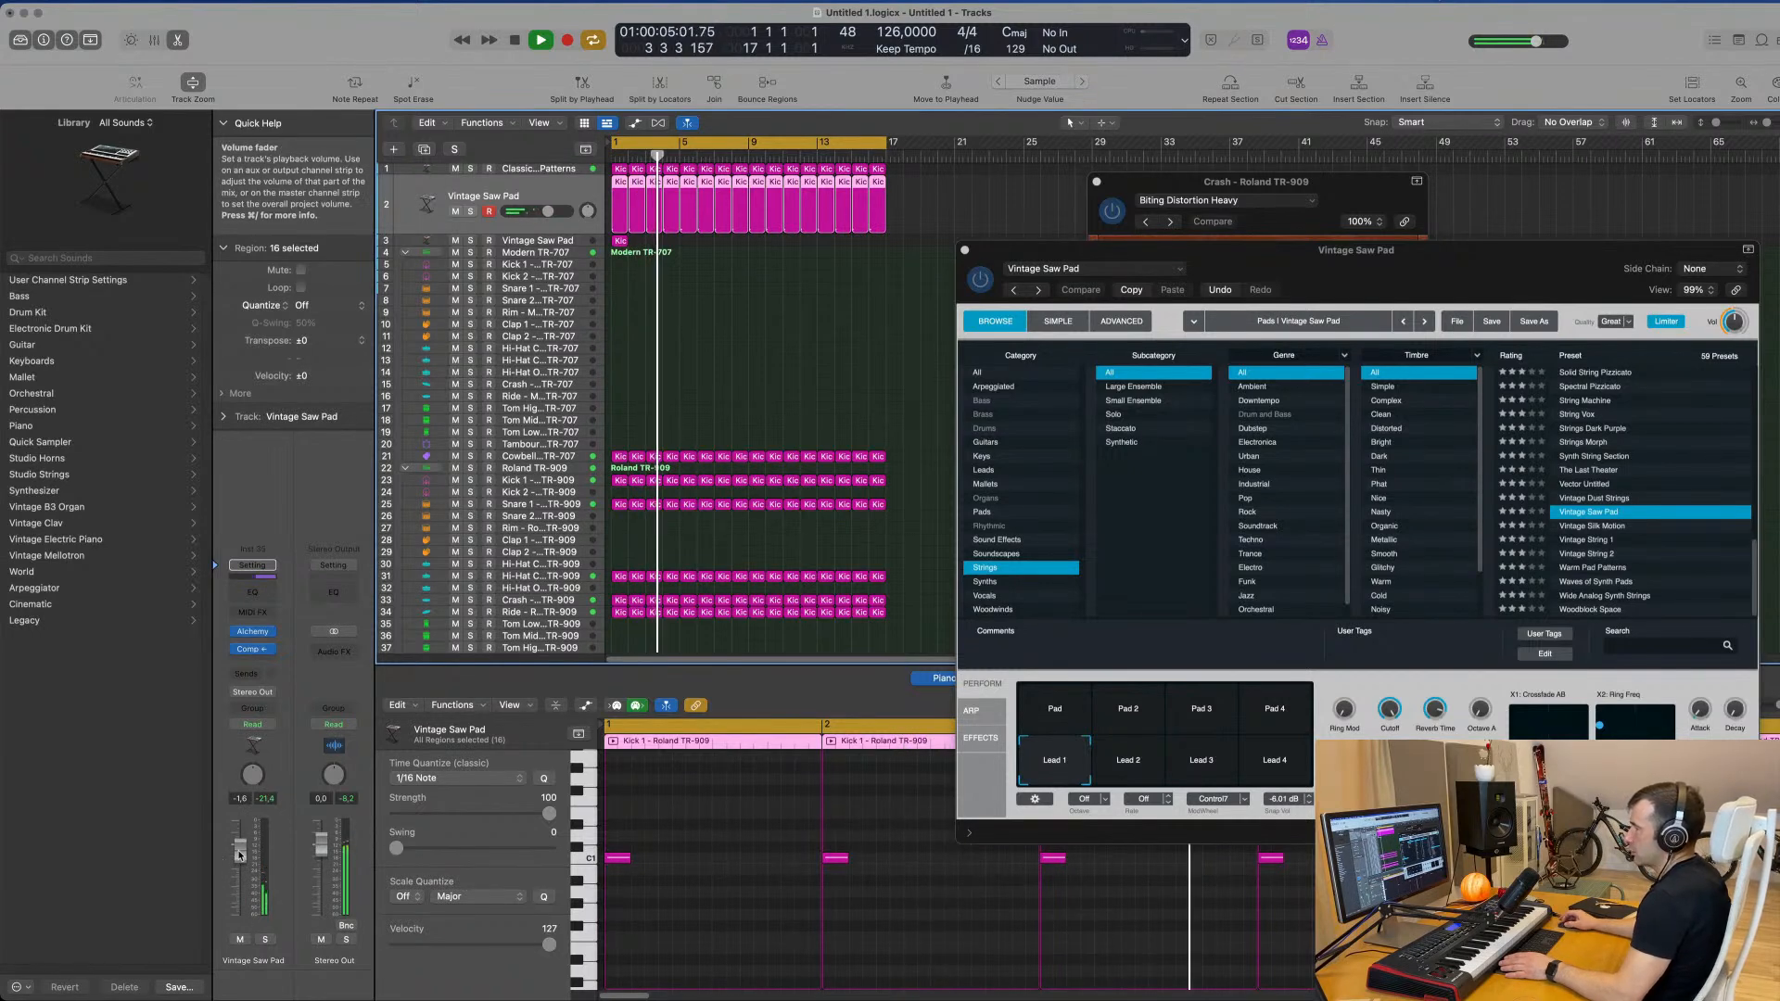
left_click(250, 677)
mouse_move(247, 697)
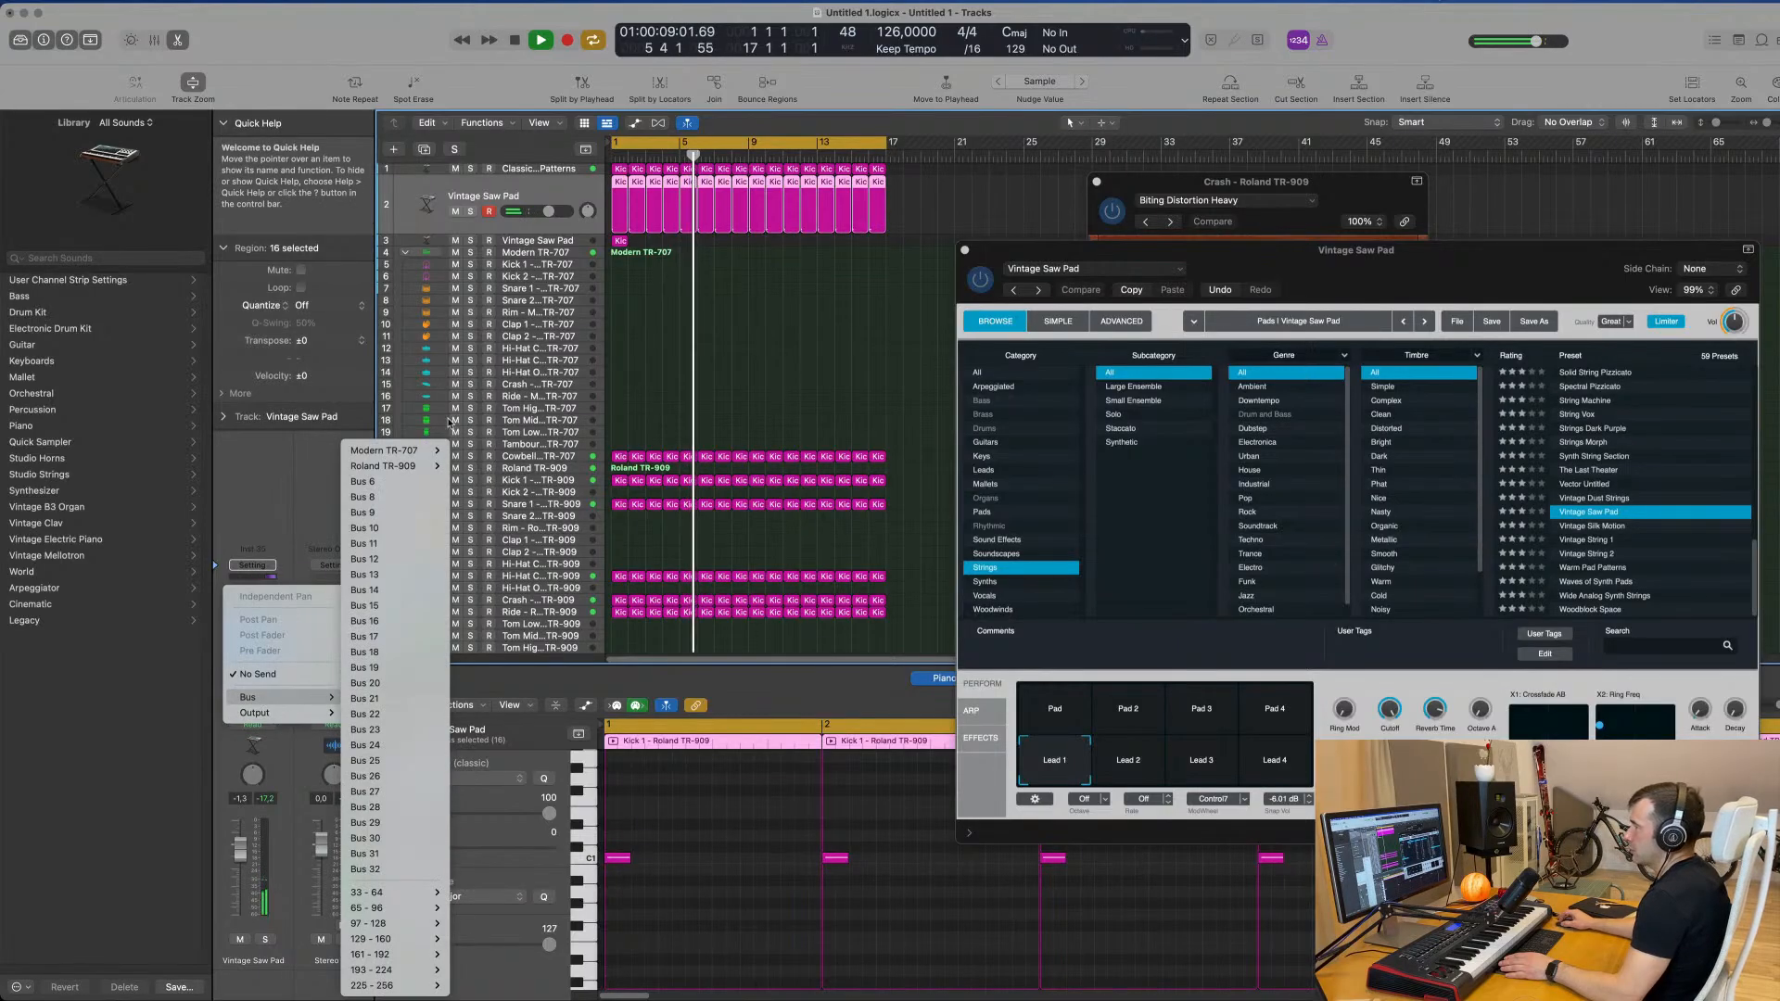
mouse_move(420, 464)
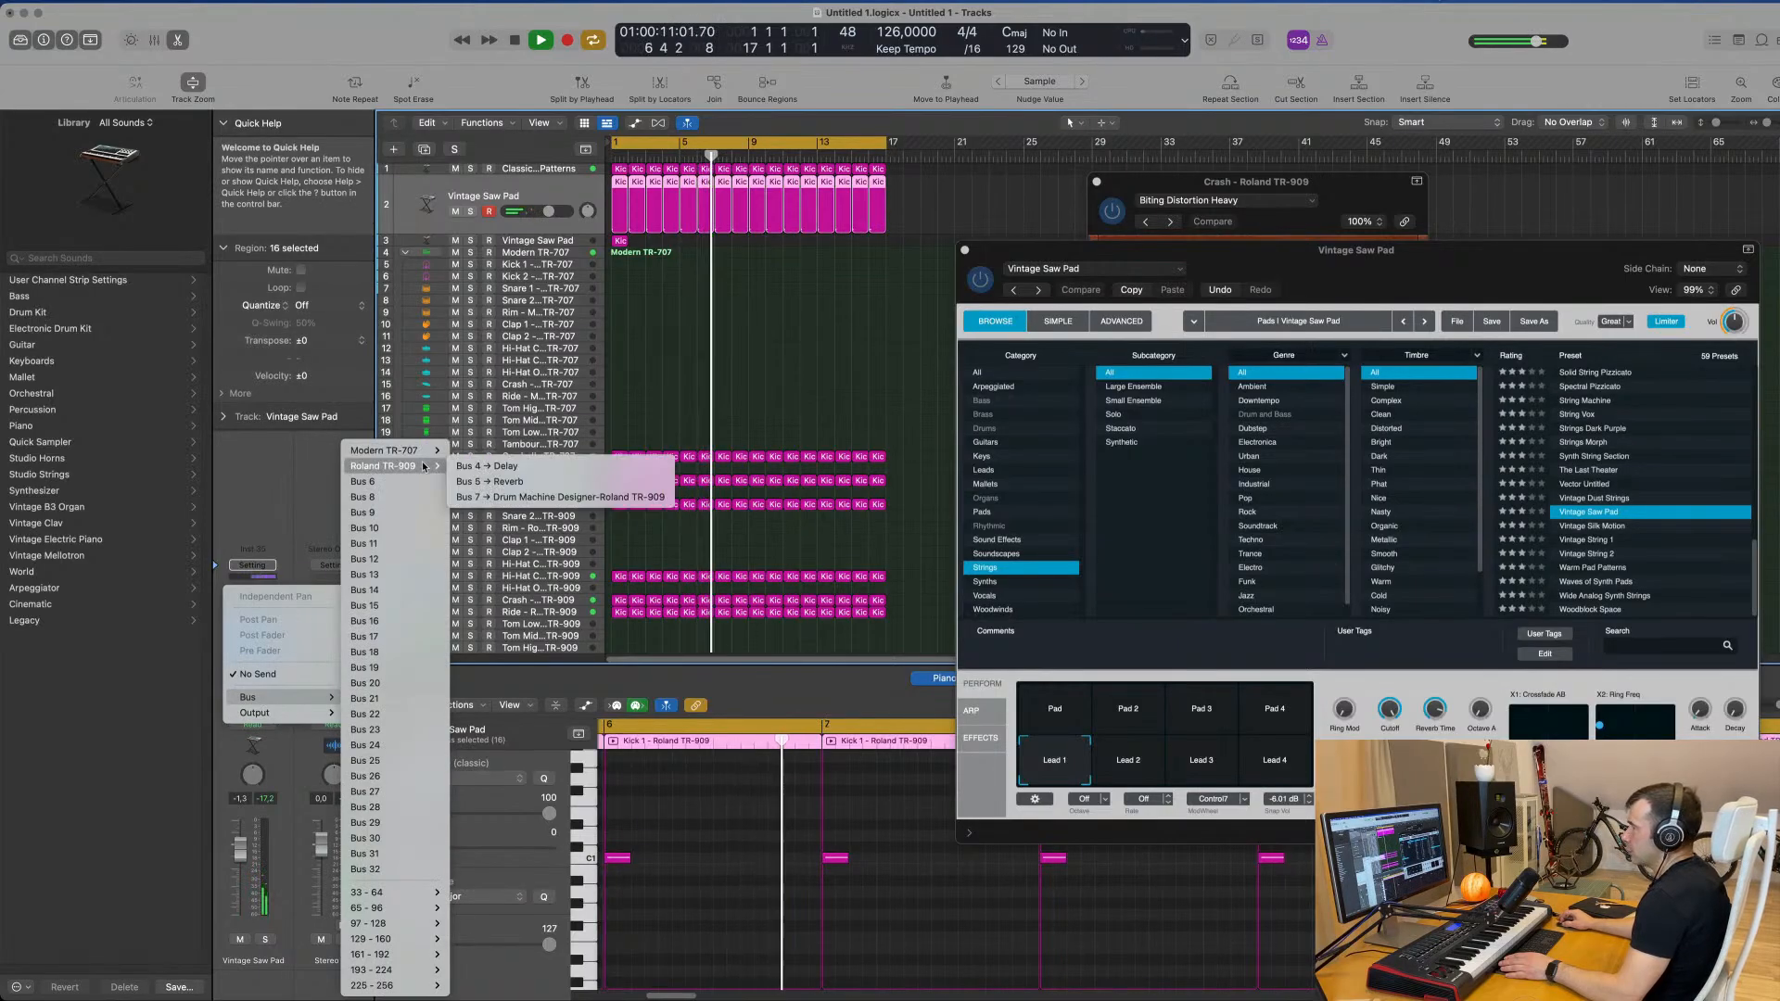
left_click(505, 467)
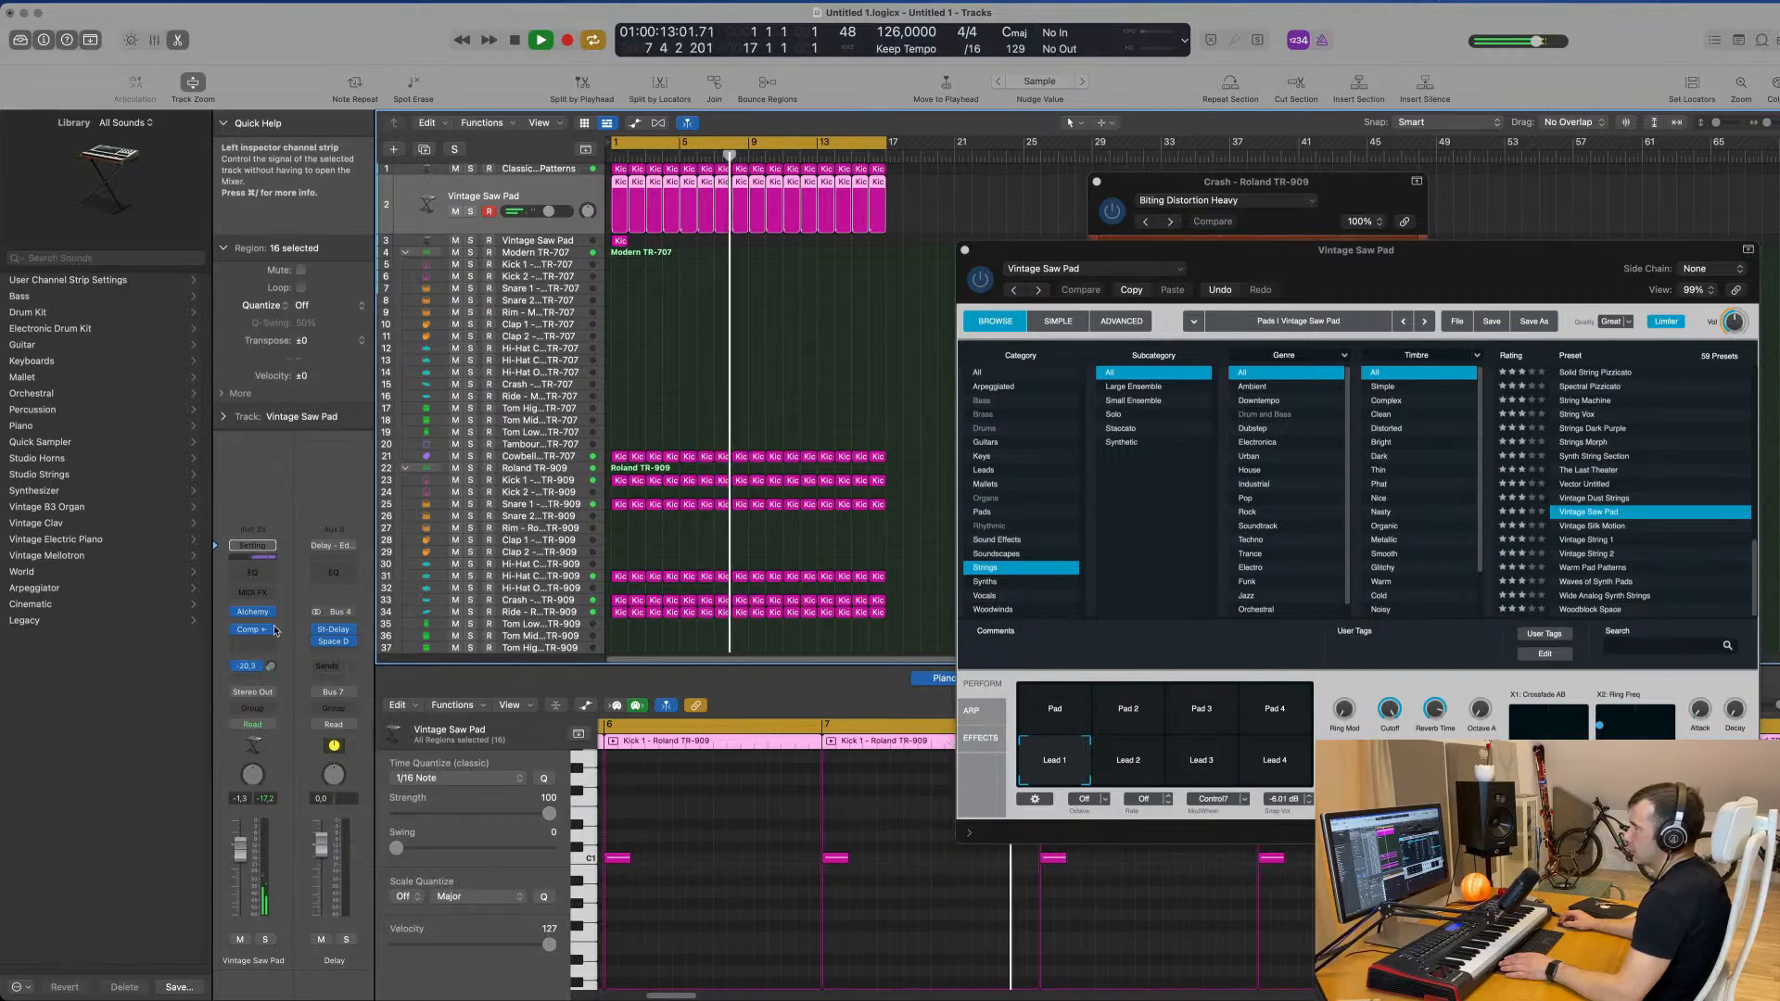
left_click_drag(270, 669, 272, 668)
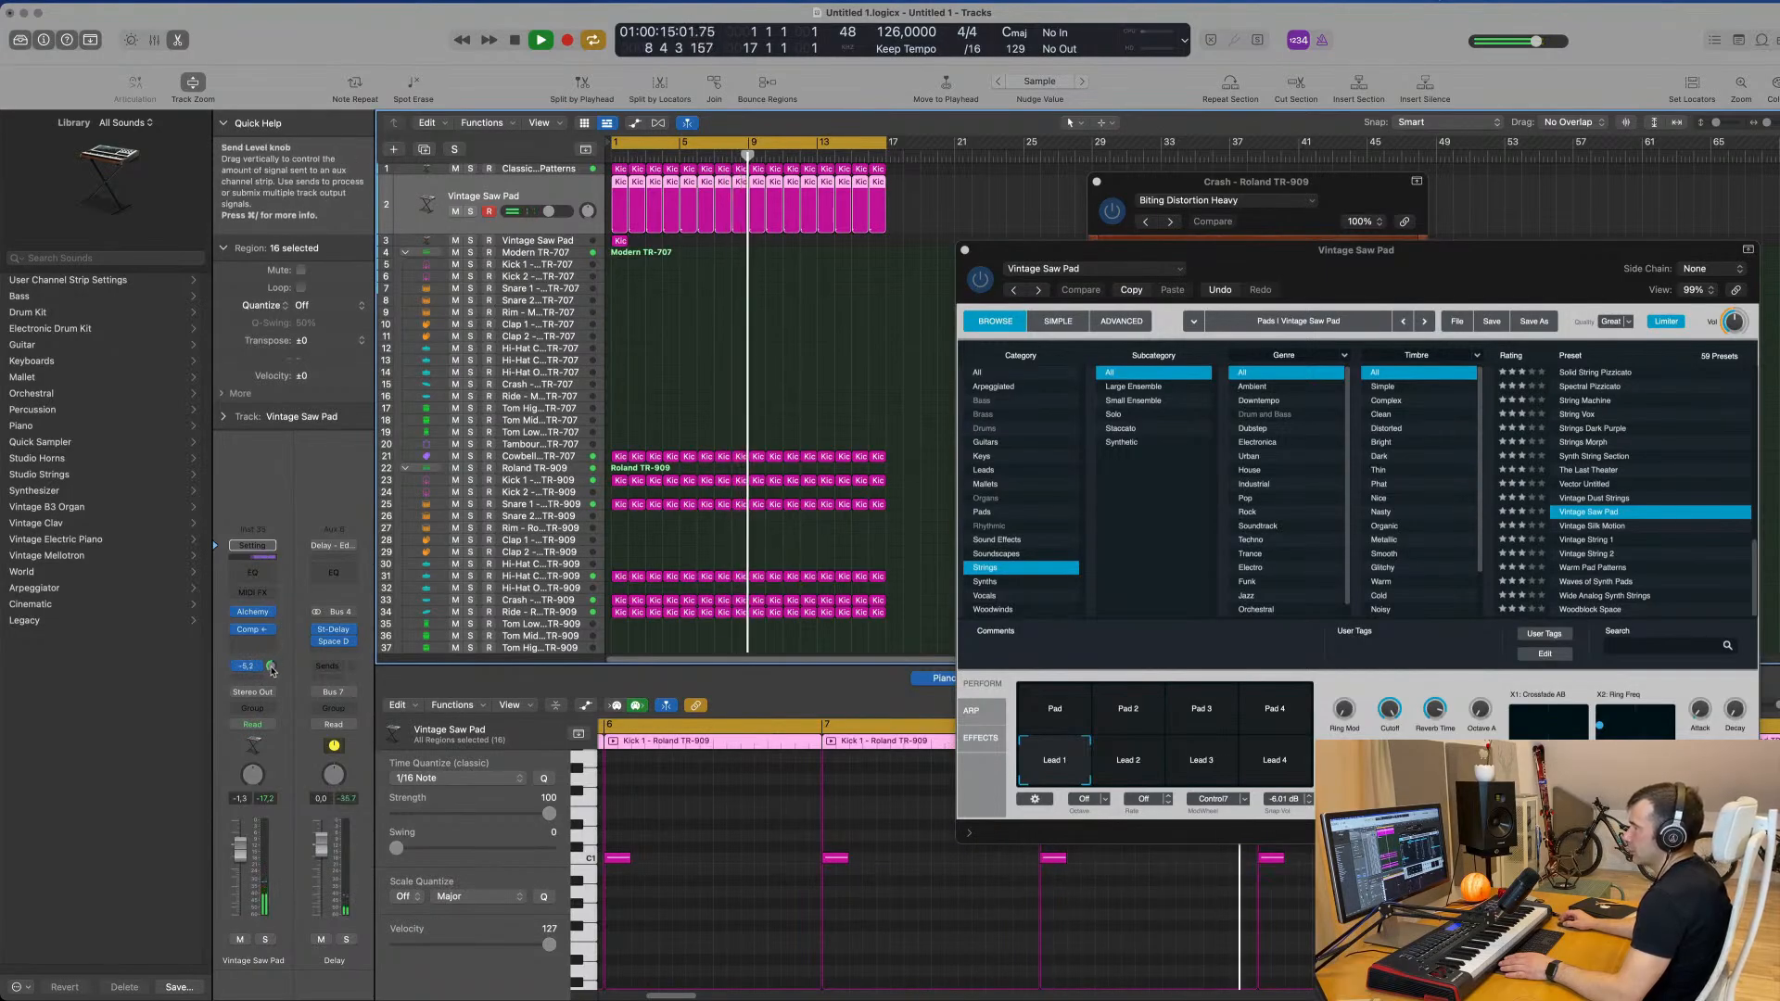
Step: Raise the 16-bar Vintage Saw Pad track's send to Bus 4 to about -4.4 dB
left_click_drag(271, 666, 271, 663)
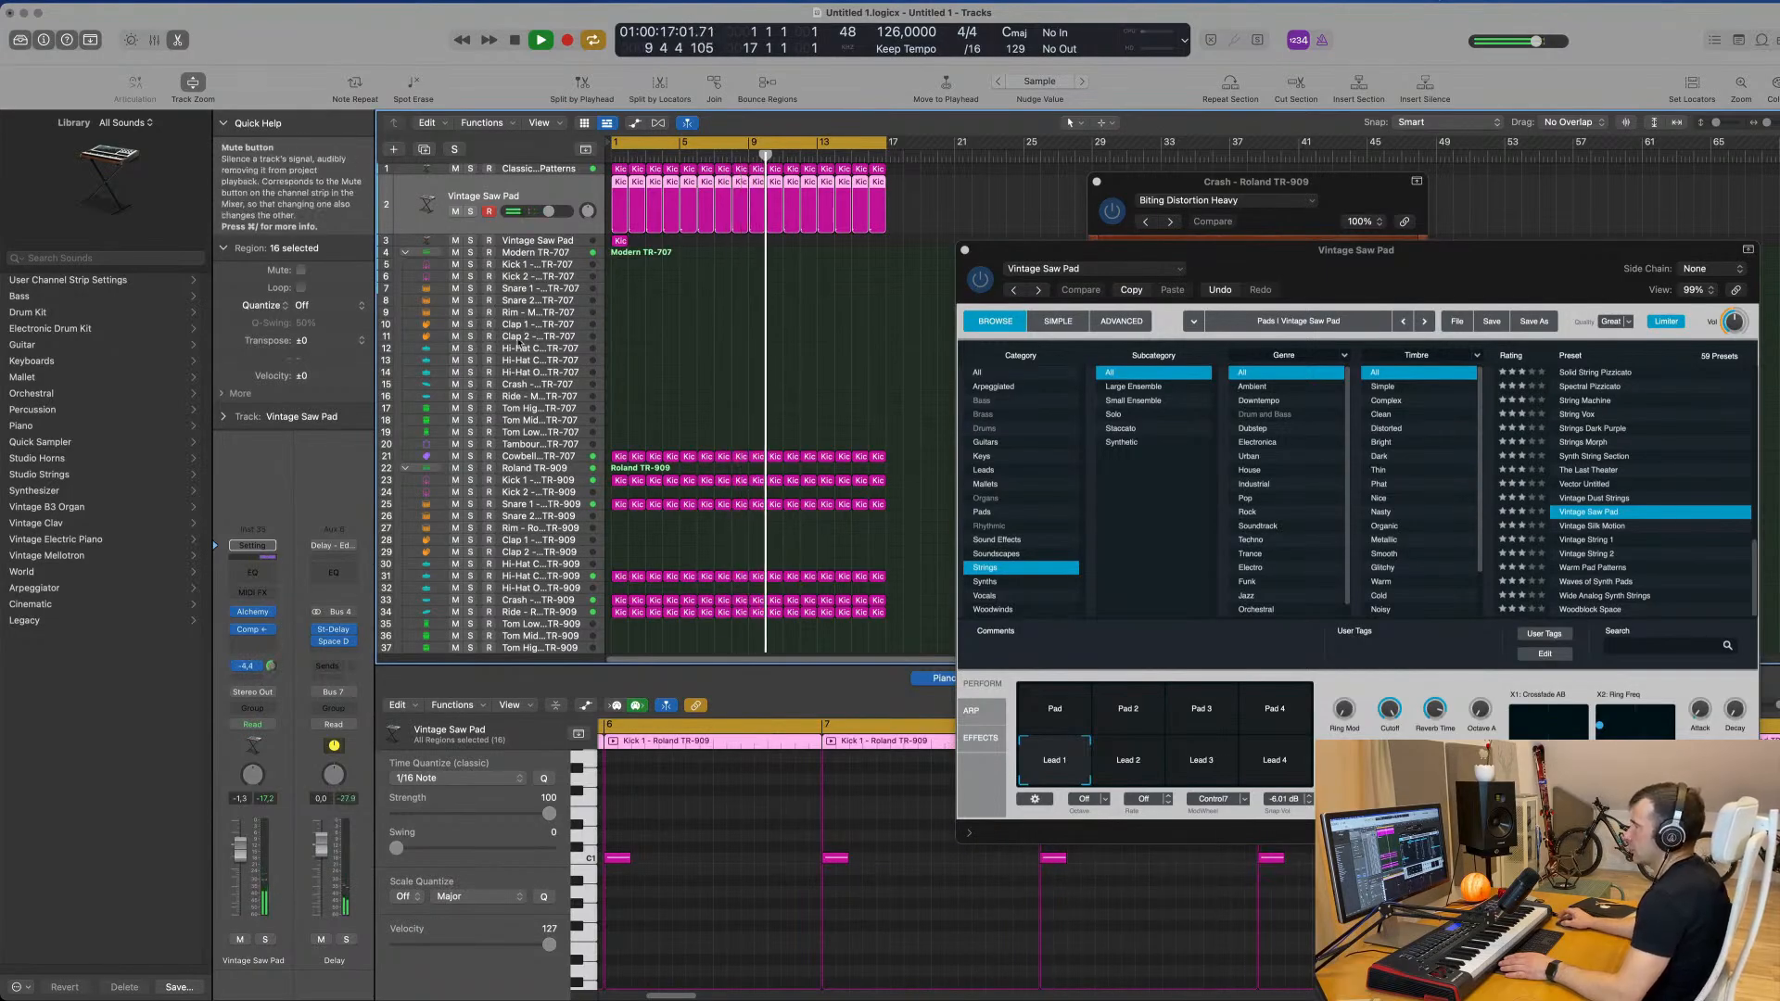
Step: On the duplicated Vintage Saw Pad track, lengthen the bar 1 note to the full bar and transpose it up to C6
left_click(575, 243)
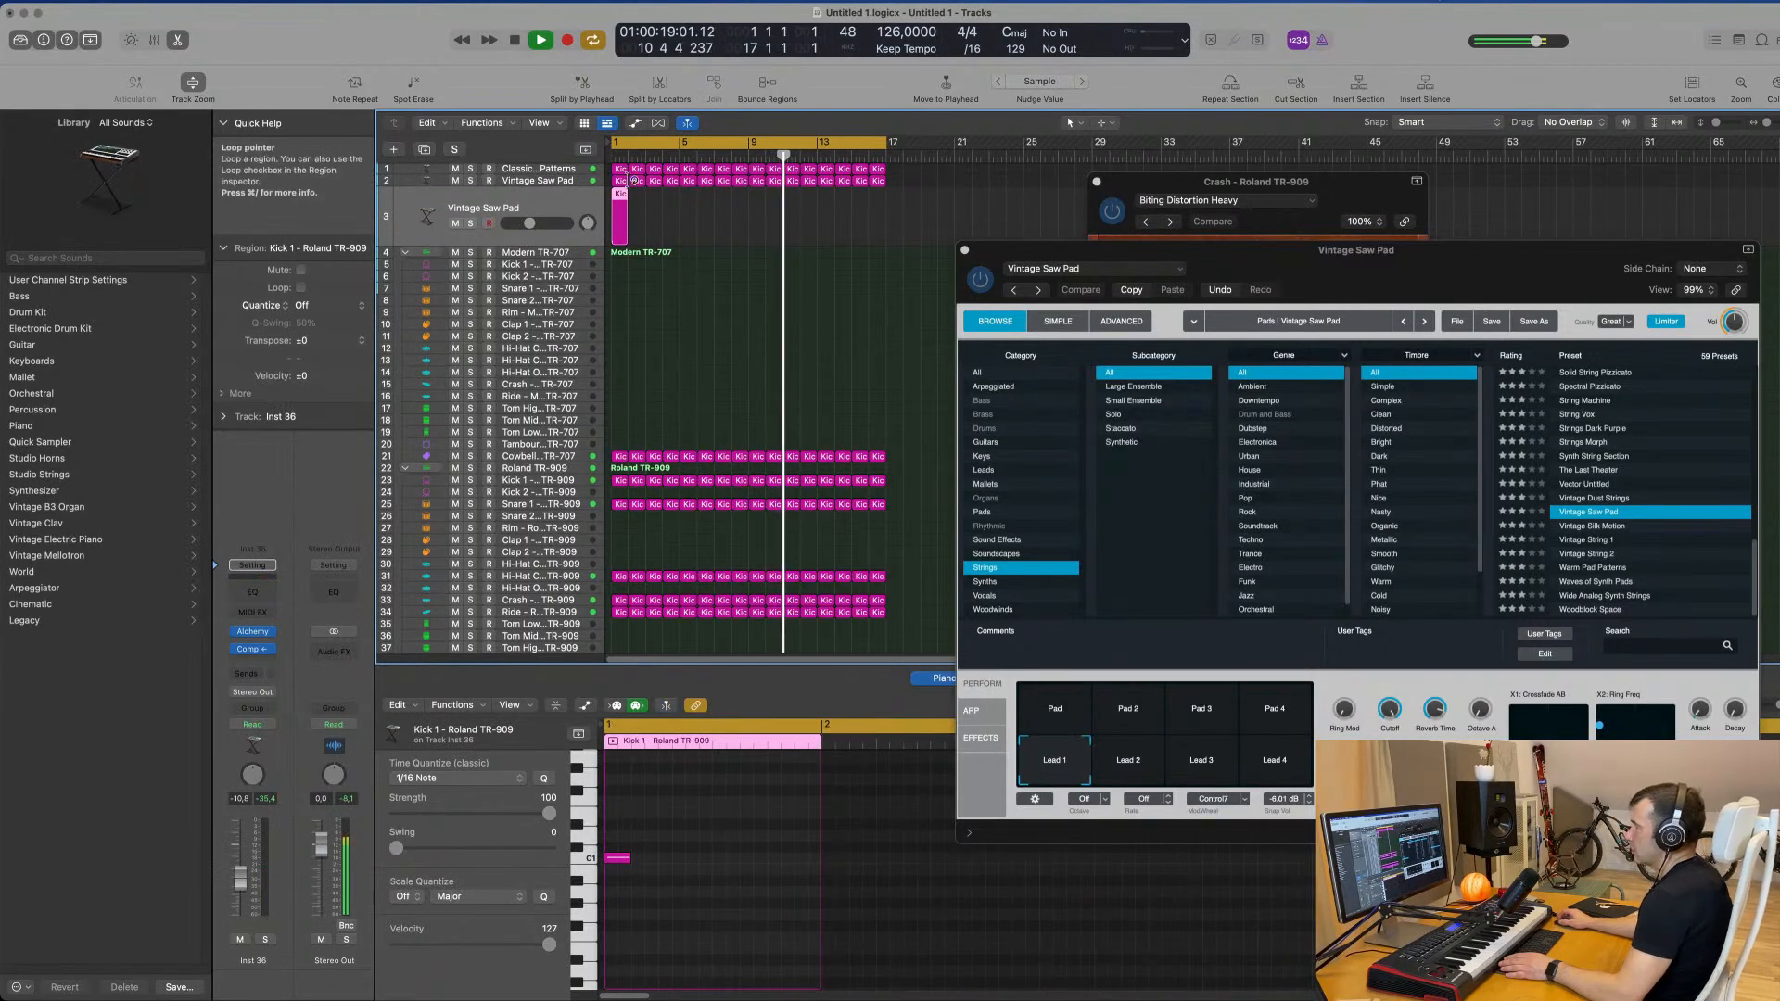
key("space")
key("v")
left_click_drag(630, 858, 816, 874)
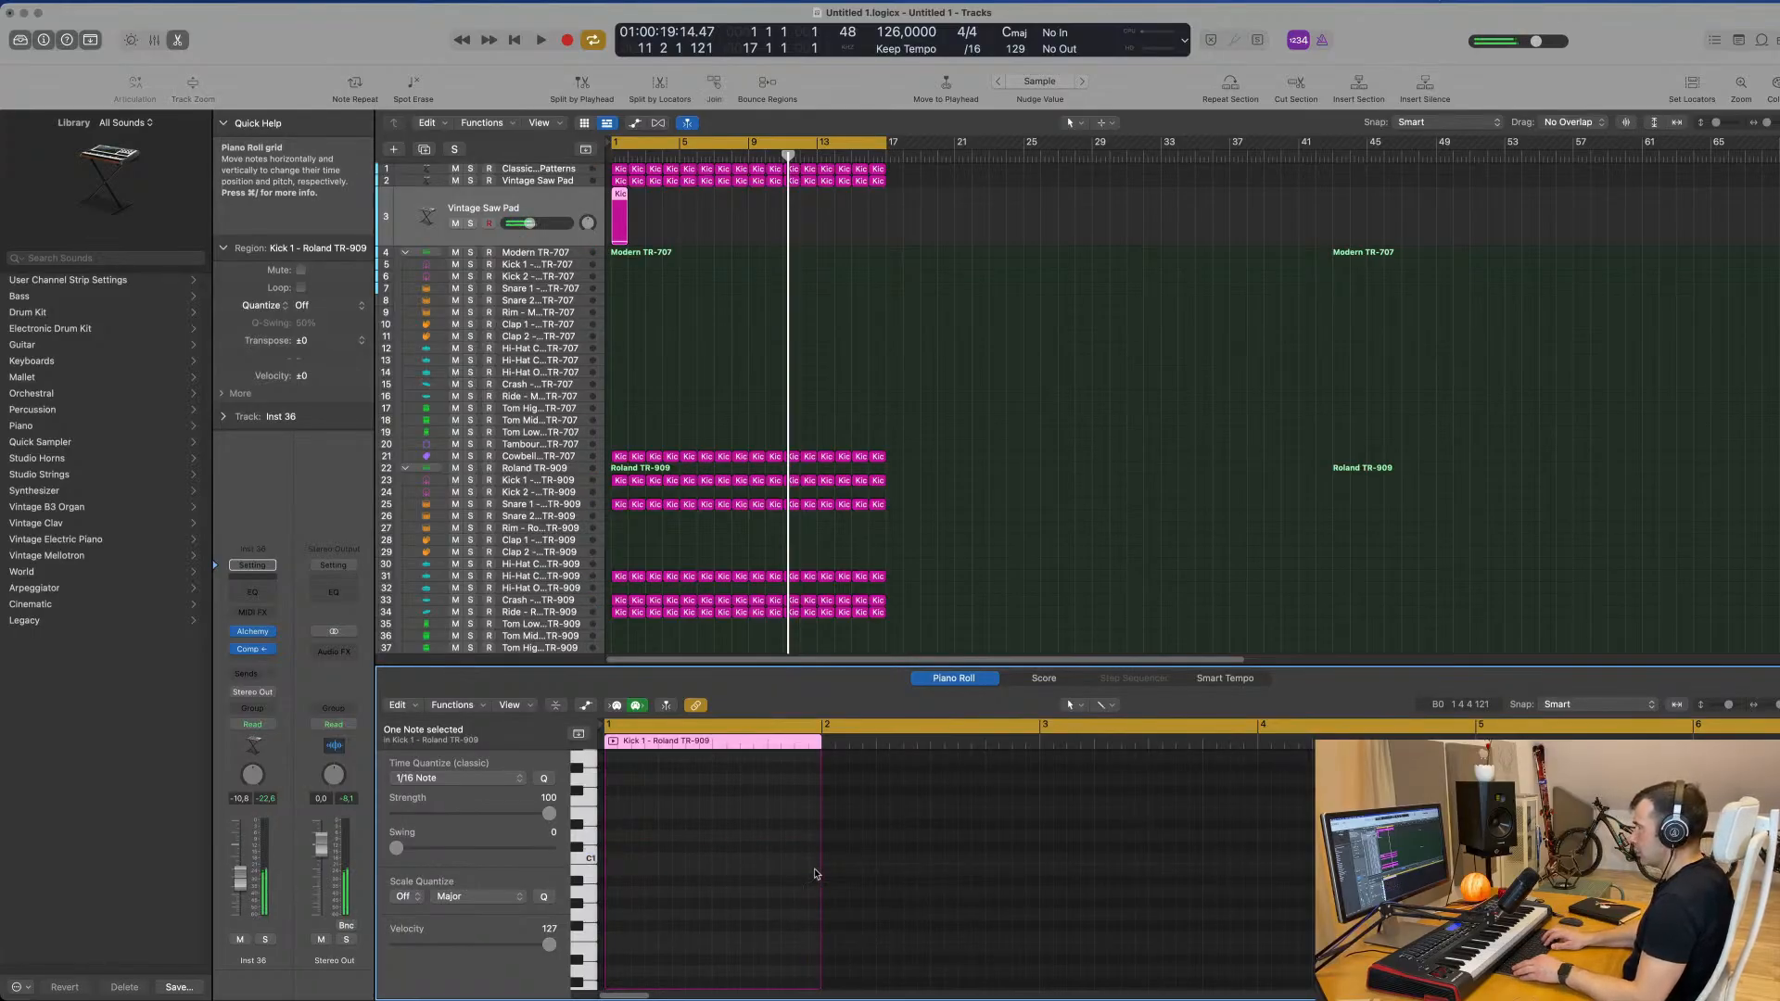
key("space")
key("space")
key("space")
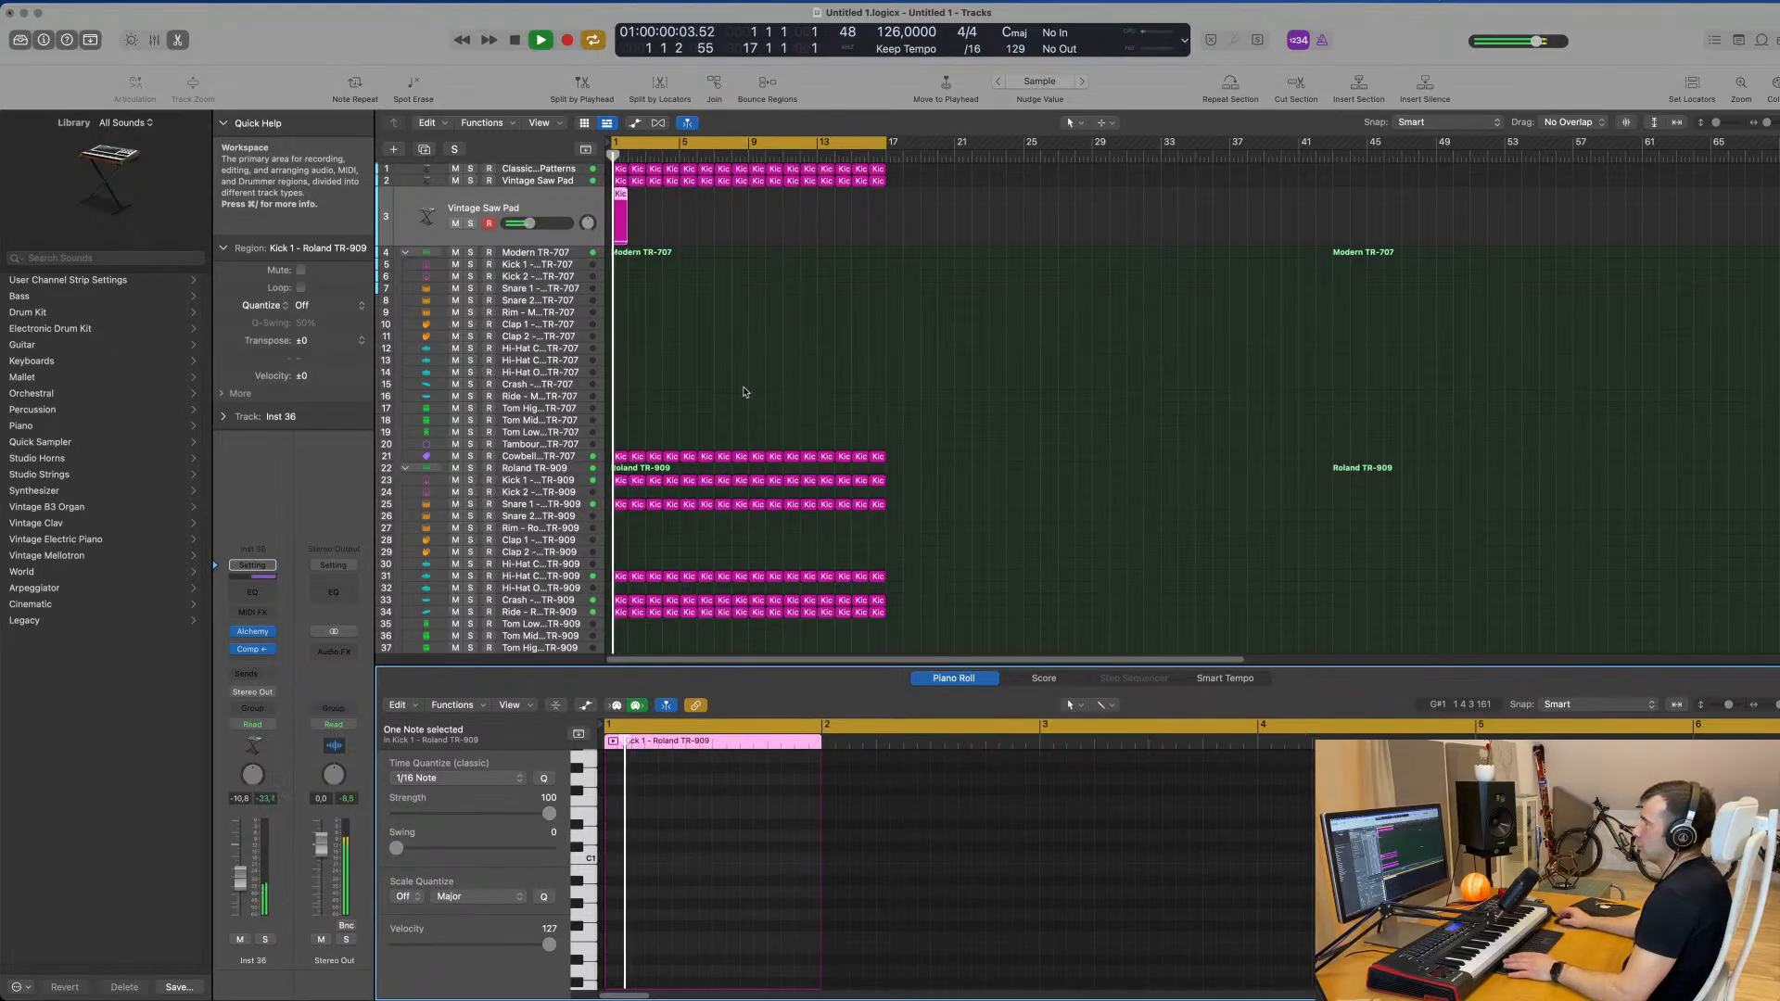
Step: Extend the duplicated track's region and its C6 note to four bars, and play from the start
left_click(741, 403)
key("space")
left_click_drag(627, 236, 682, 246)
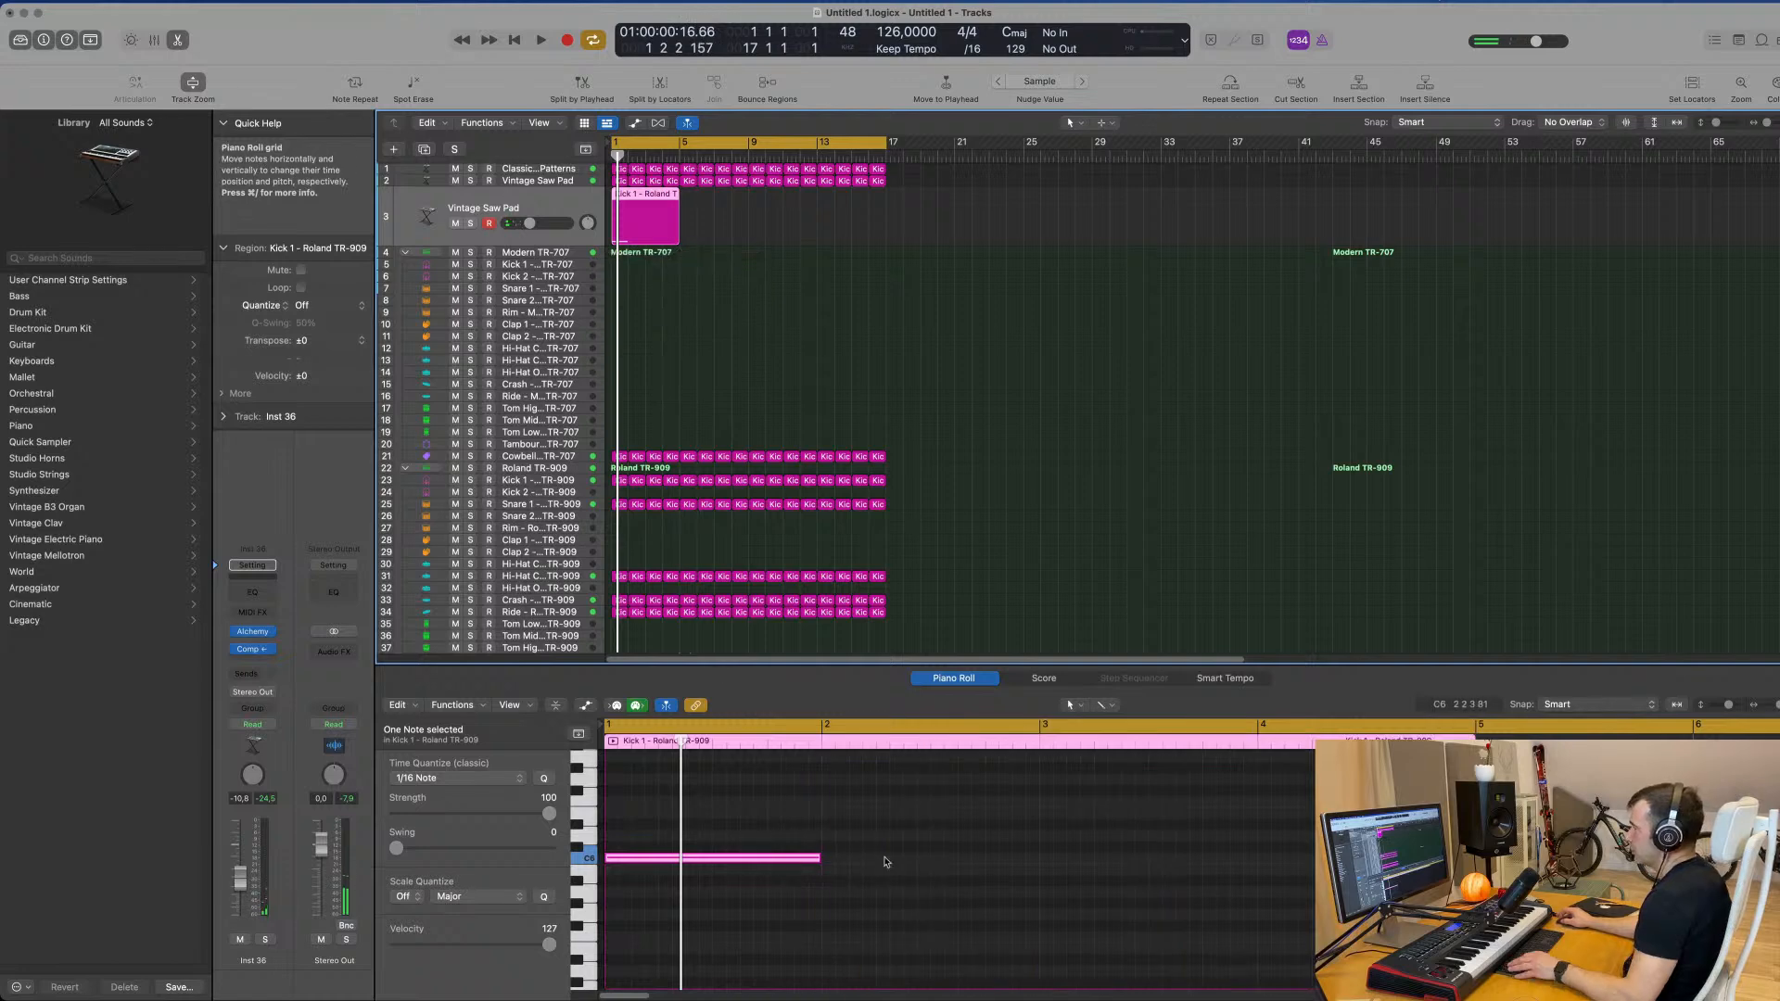
left_click_drag(794, 857, 1311, 880)
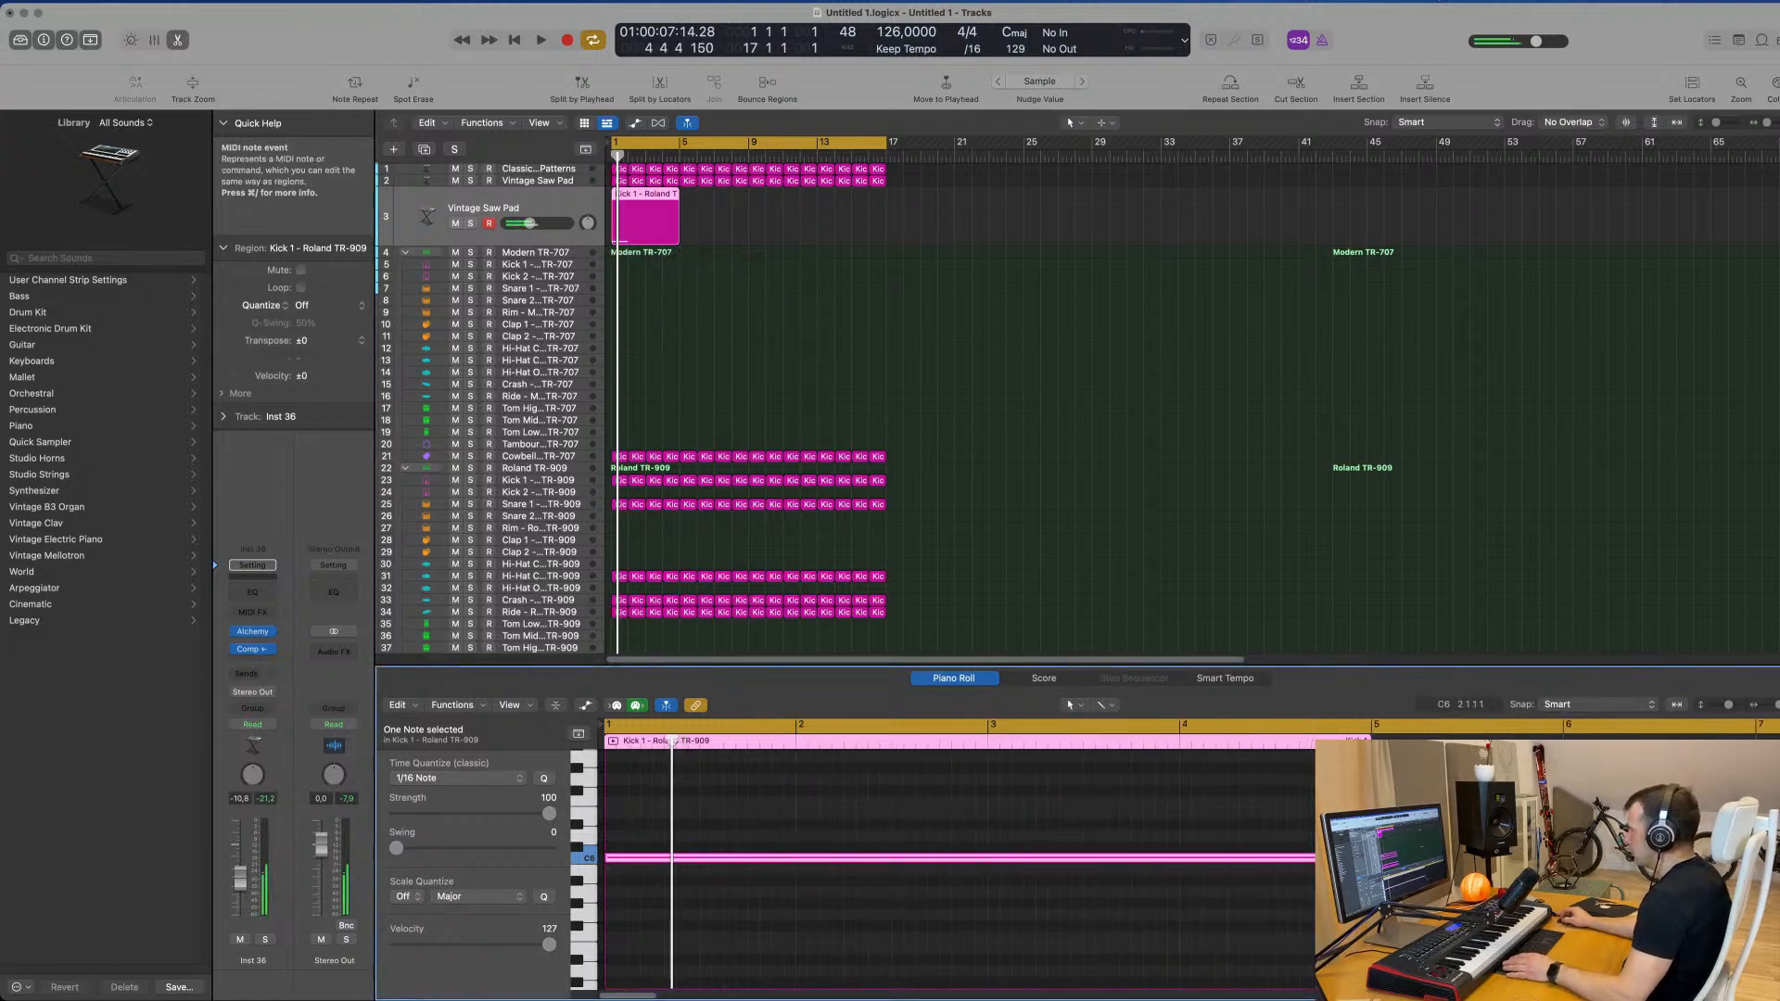
key("space")
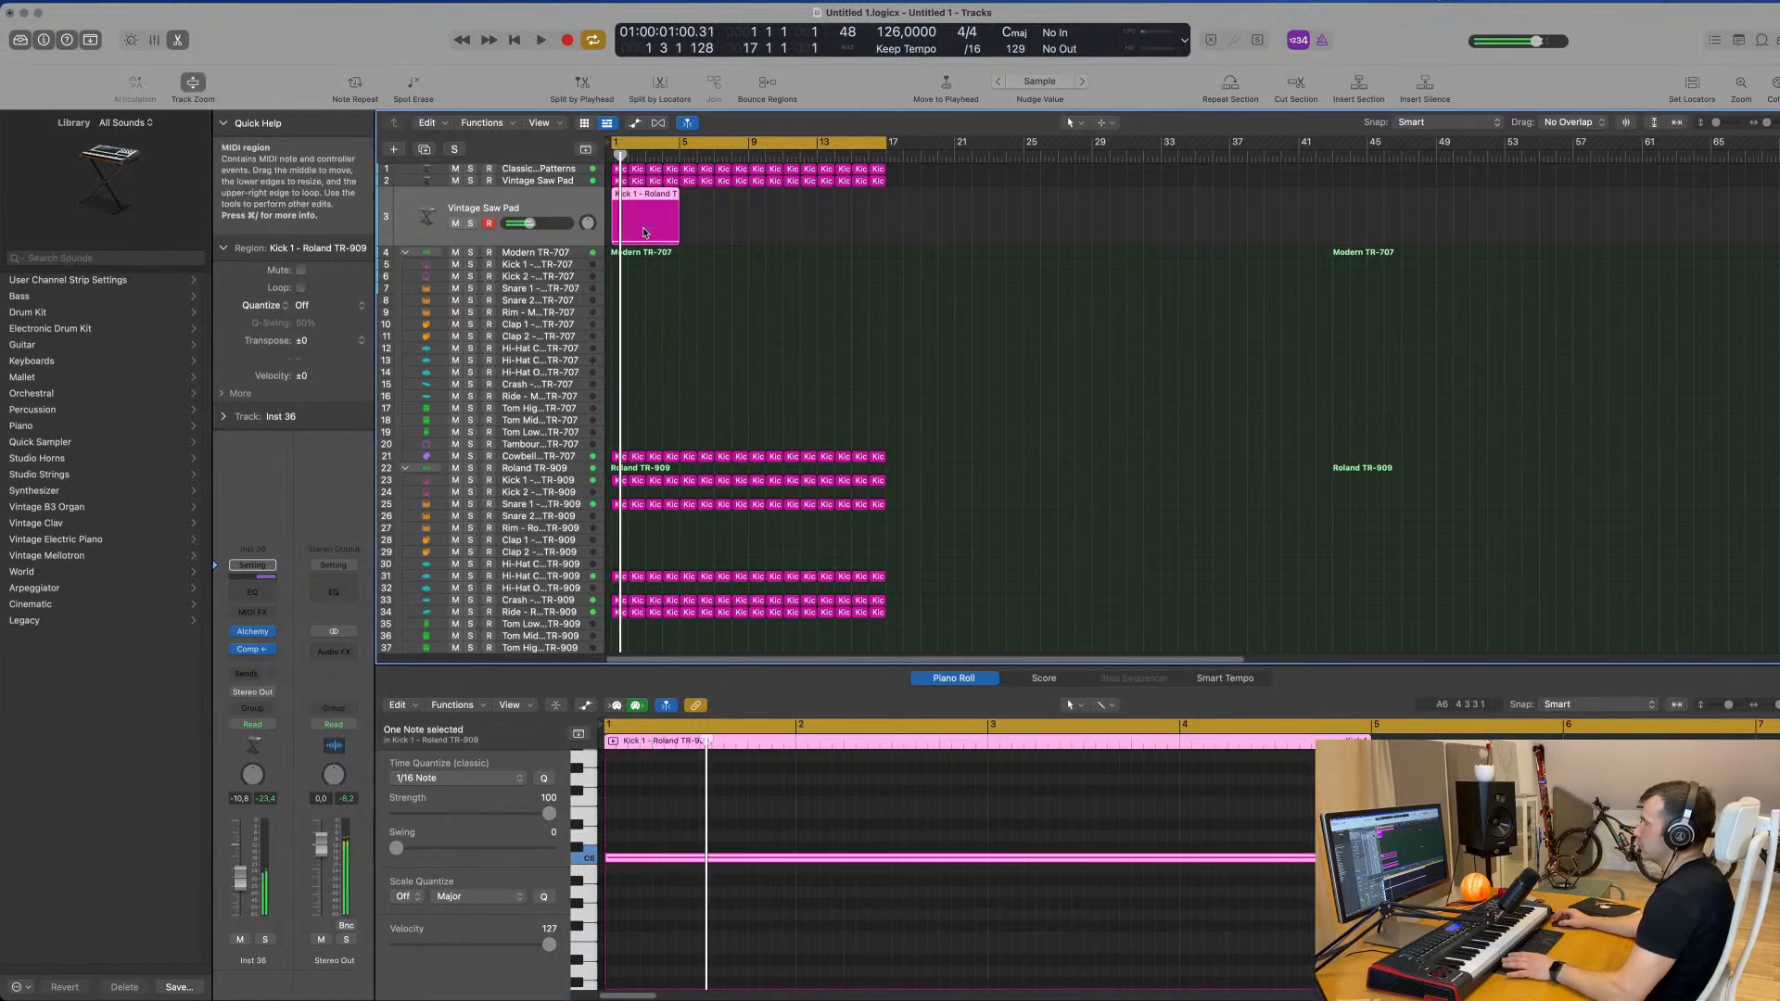
Step: Repeat the four-bar region three times to fill all 16 bars, and select all four regions
key("super+r")
key("super+r")
key("super+r")
left_click(908, 228)
left_click_drag(930, 228, 649, 219)
key("space")
Step: Transpose all four long notes down one octave to C5 and lower the track's volume to -16.0 dB during playback
left_click(919, 961)
key("super+a")
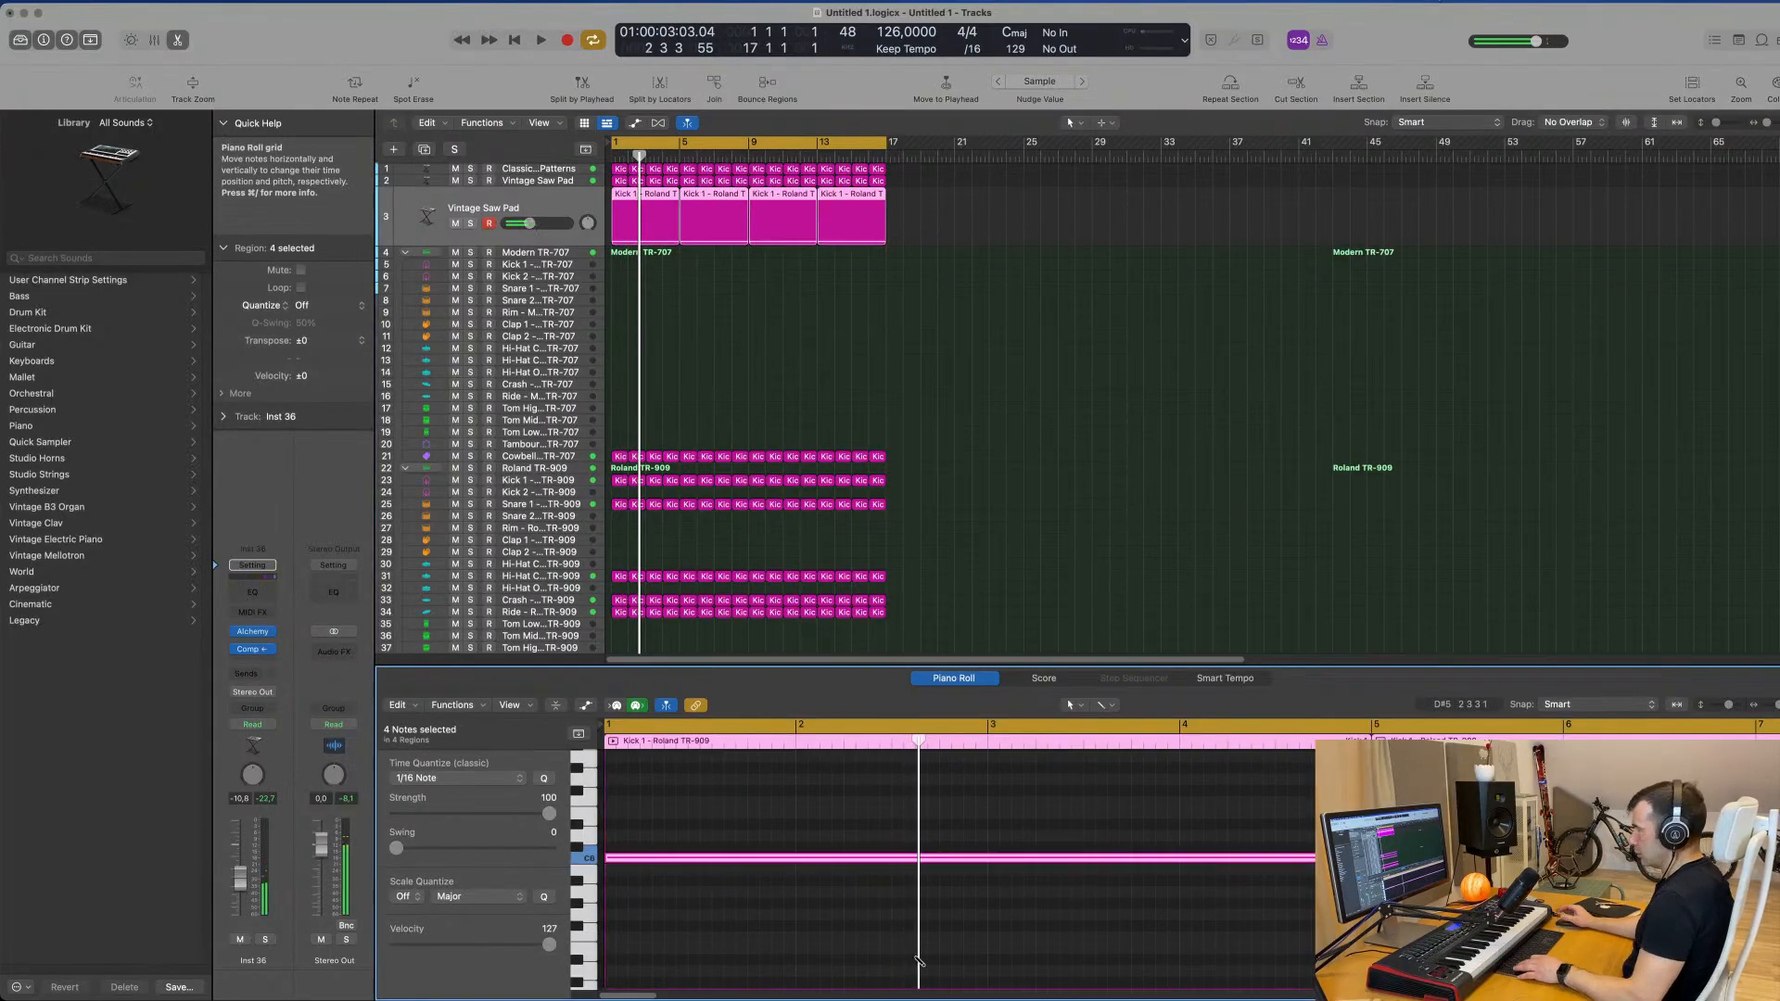
key("Delete")
key("space")
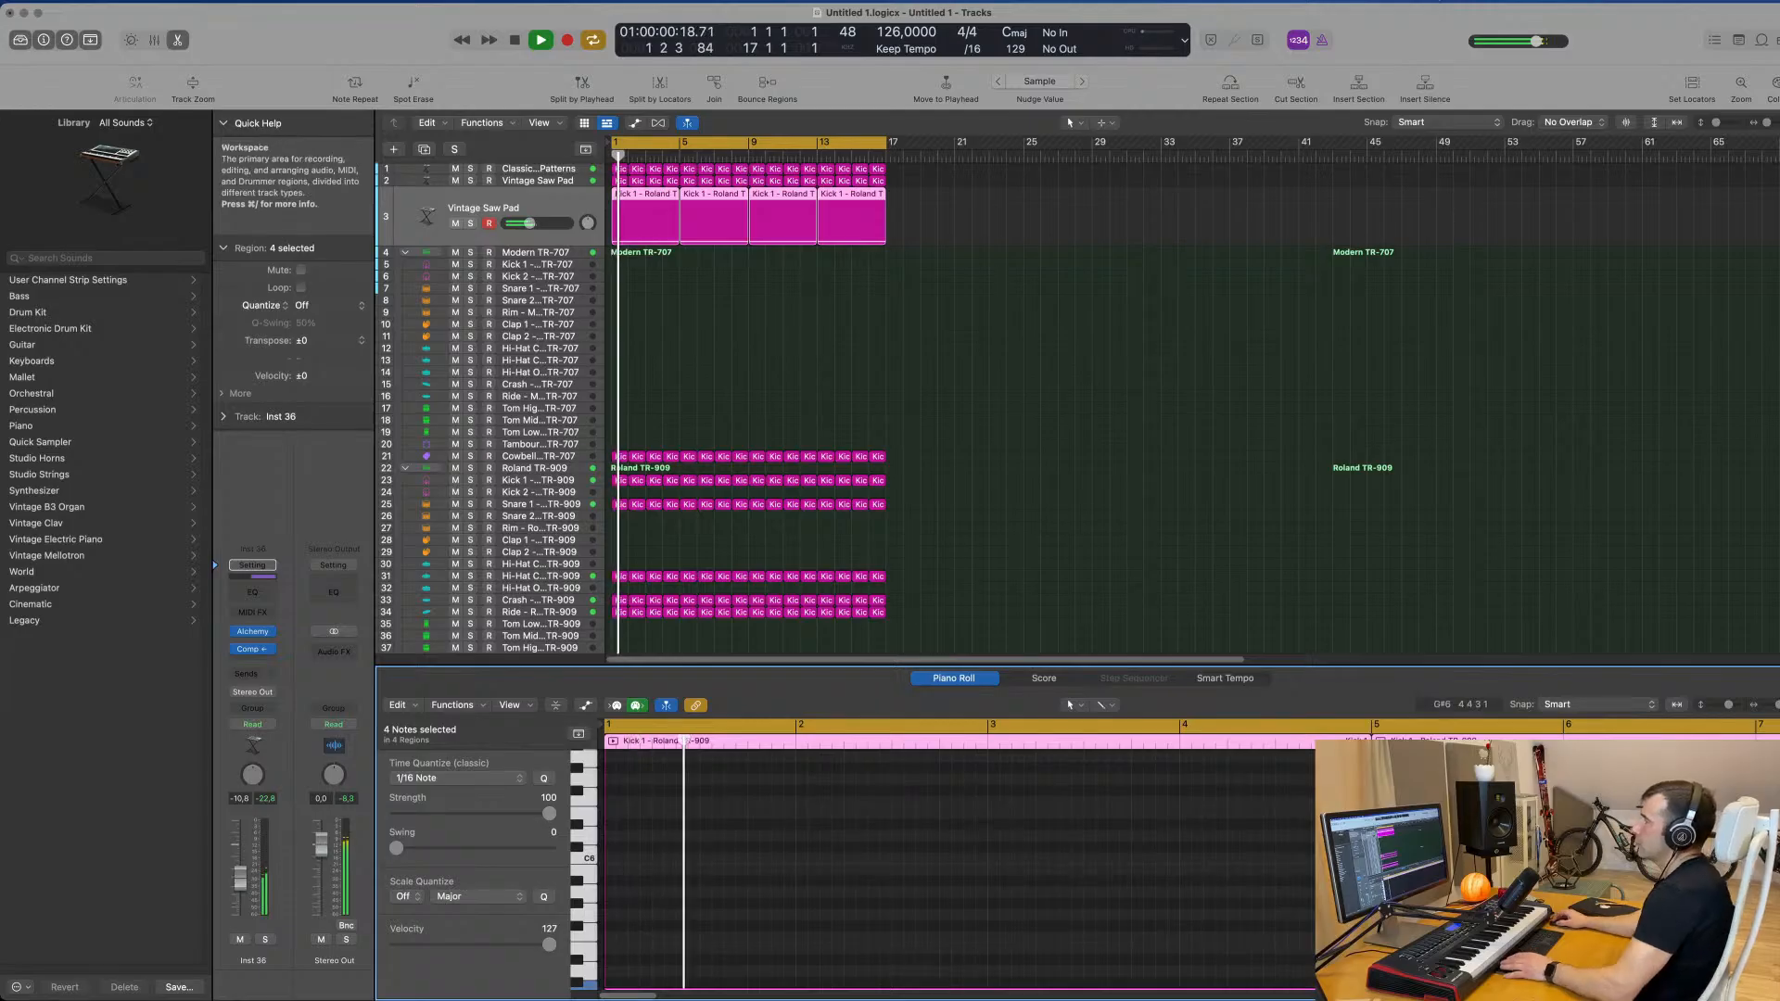
key("Tab")
key("Return")
key("Return")
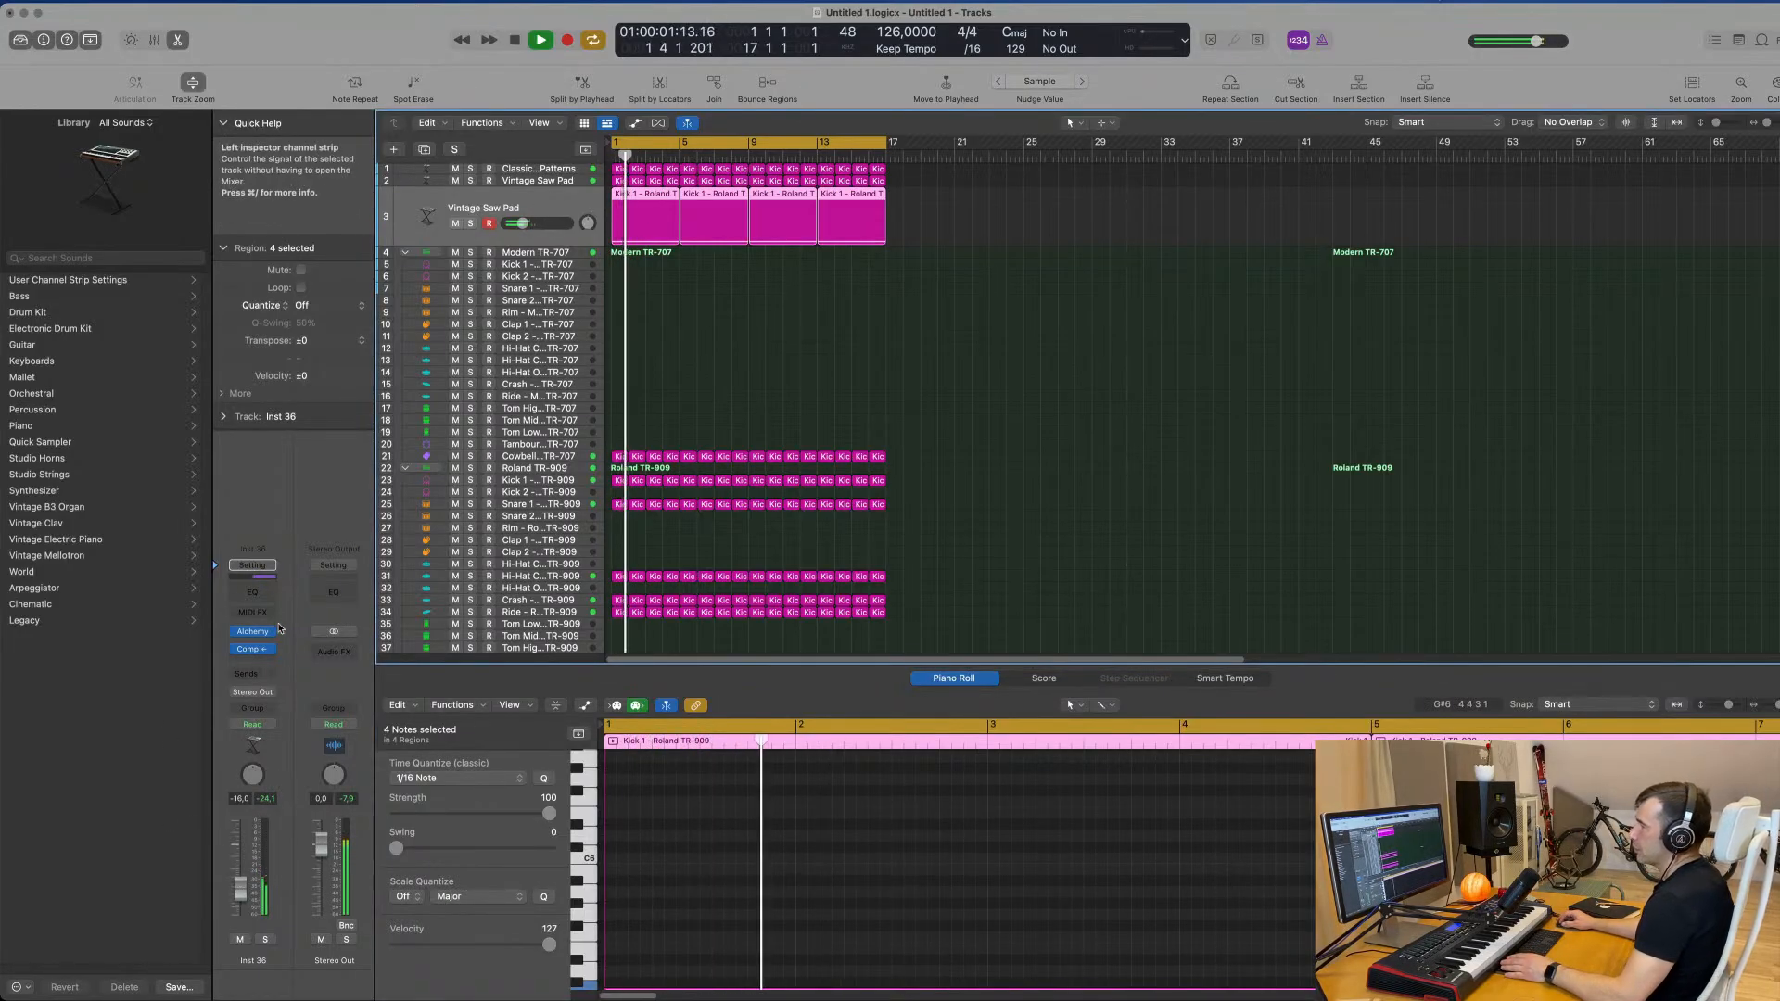
Step: Add a Channel EQ to the long-note Vintage Saw Pad track with a 12 dB/Oct low cut at about 1110 Hz
left_click(263, 591)
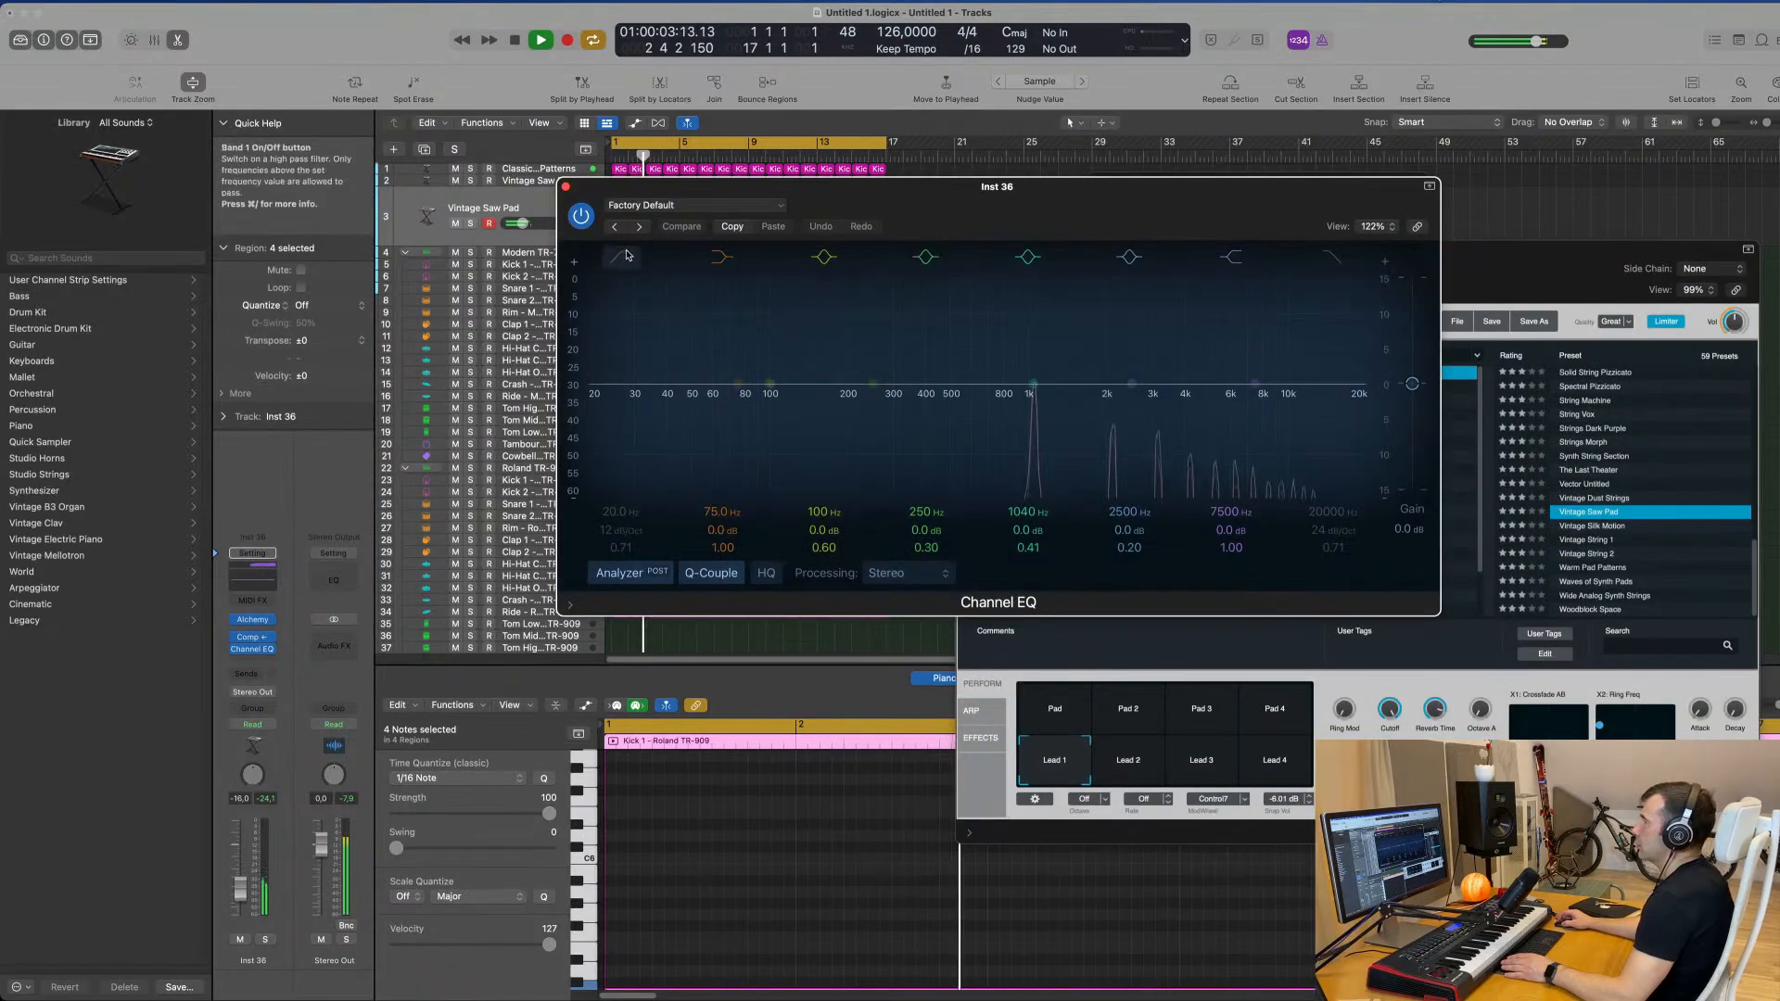
mouse_move(616, 366)
left_mouse_down()
mouse_move(1046, 299)
mouse_move(1043, 406)
left_mouse_up()
left_click(564, 186)
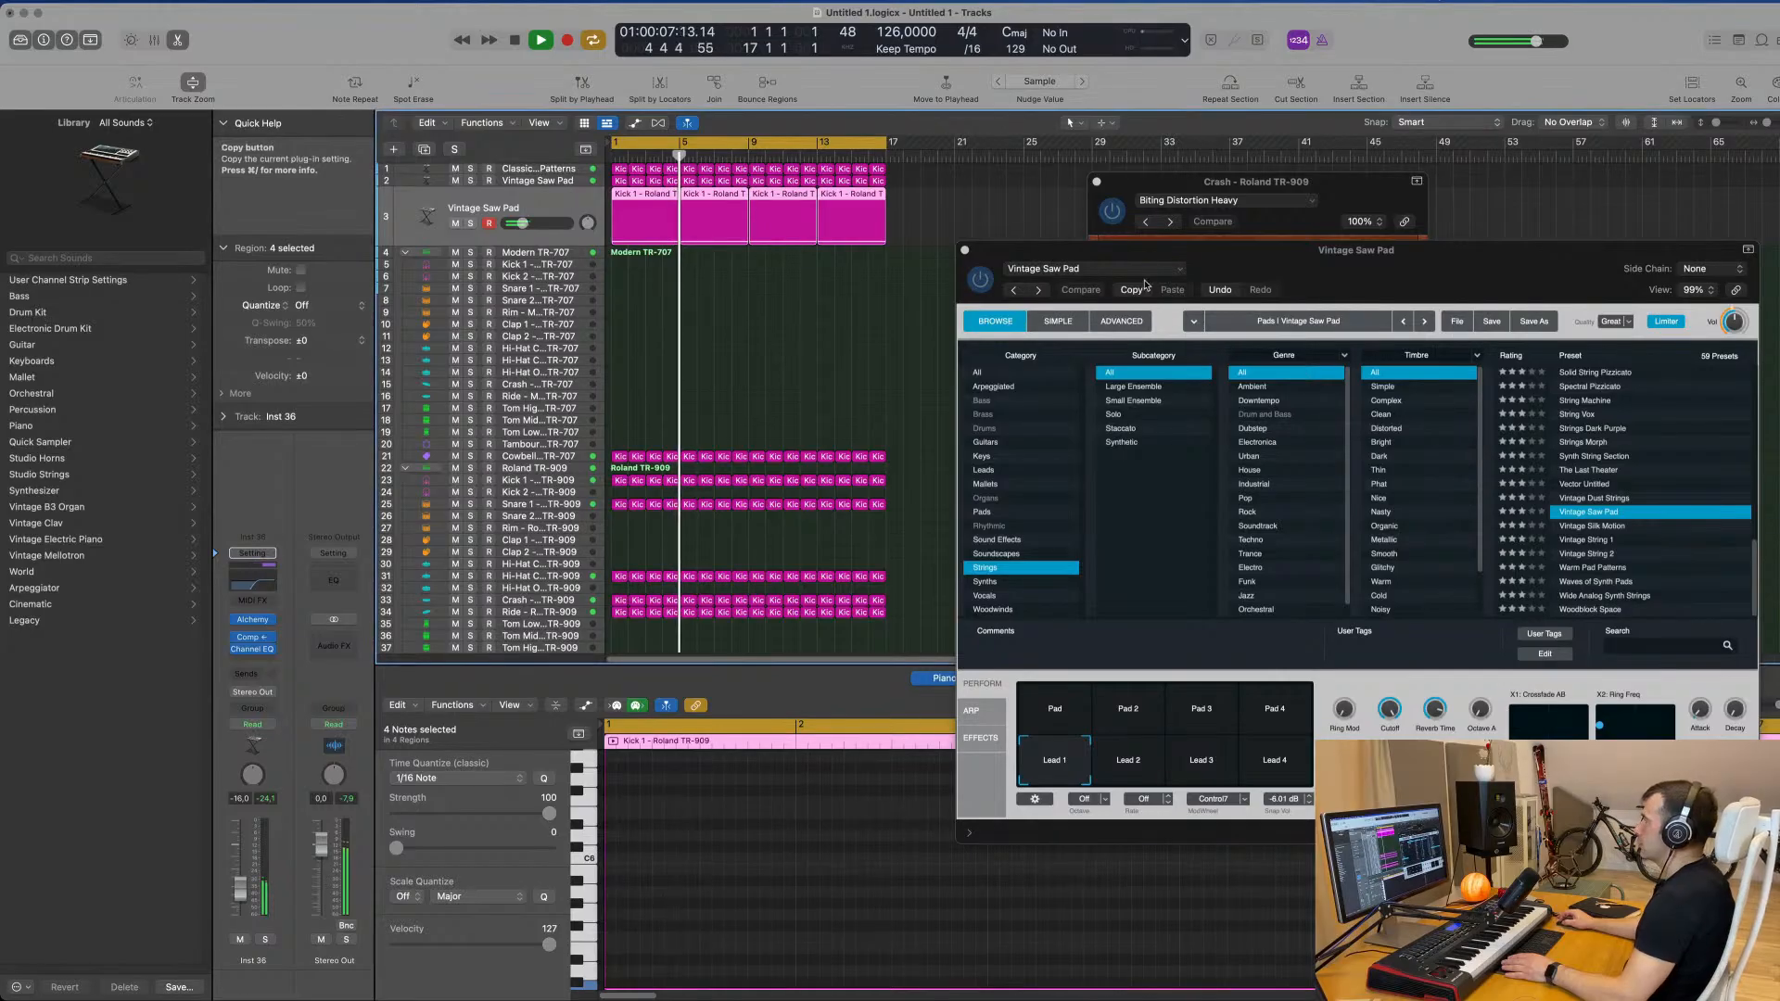
Step: Close the leftover Alchemy and Distortion II windows and lower the long-note track's volume to -17.2 dB
left_click_drag(1252, 278, 779, 278)
left_click(492, 261)
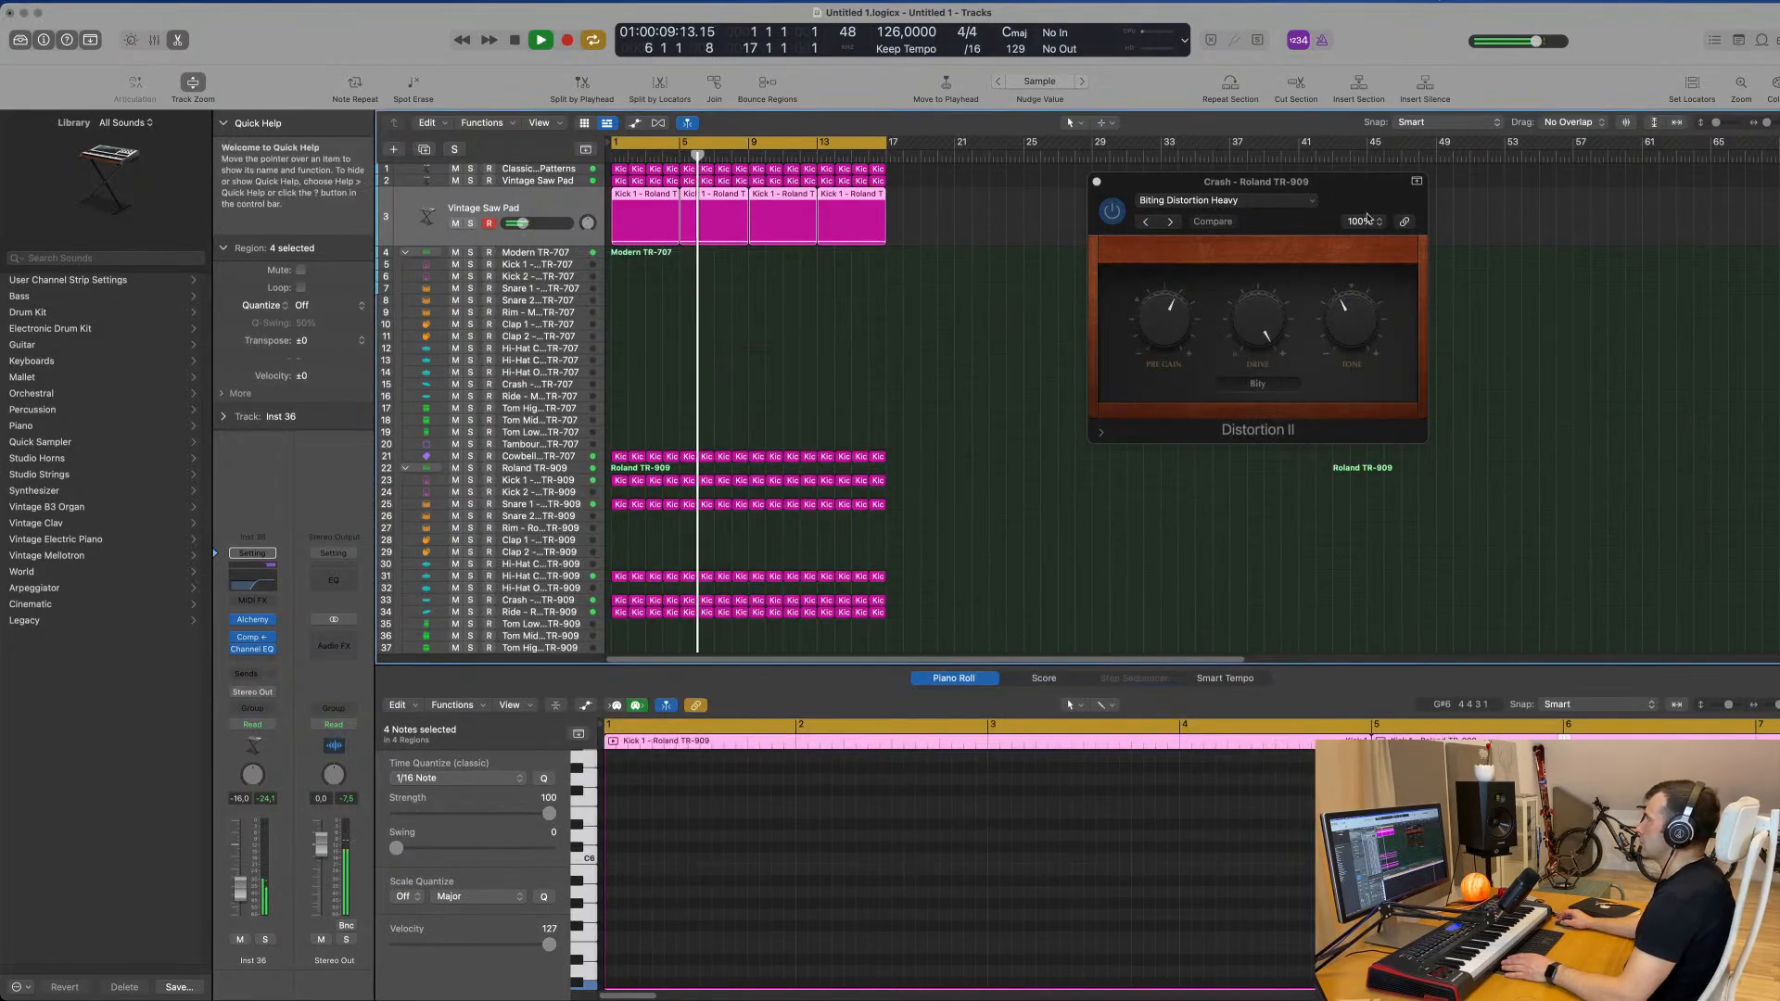
left_click_drag(1206, 182, 996, 338)
left_click(888, 338)
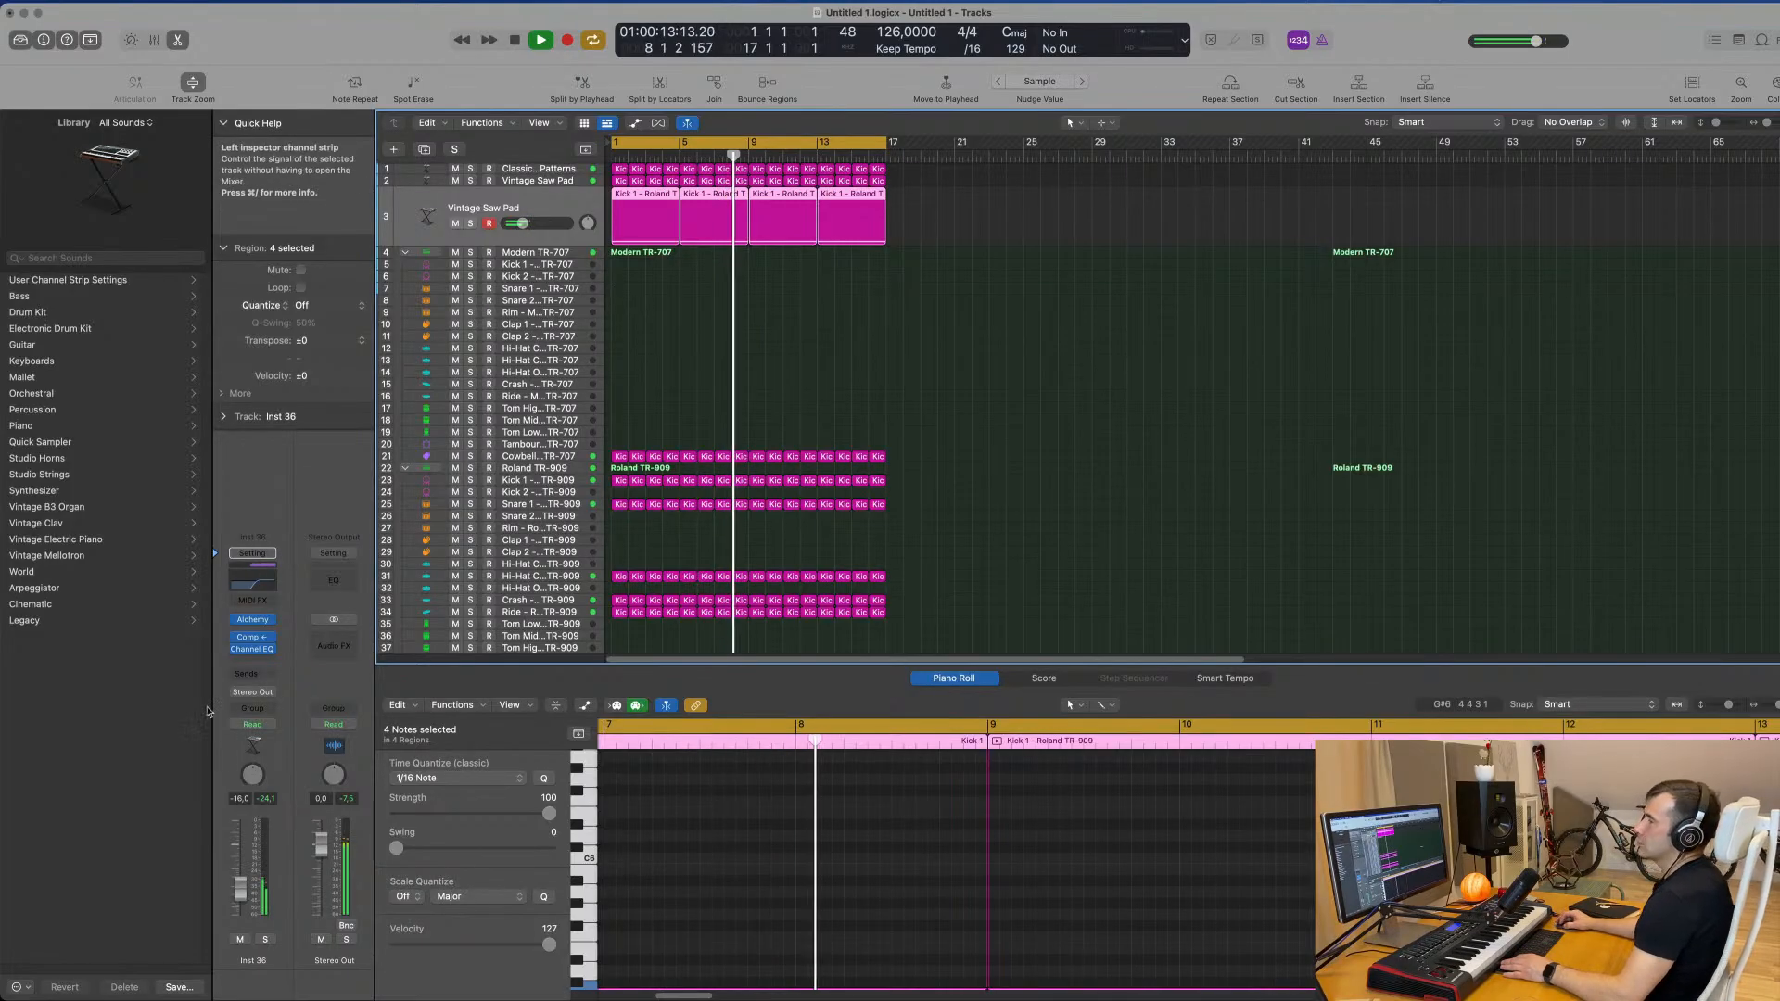
left_click_drag(243, 899, 243, 903)
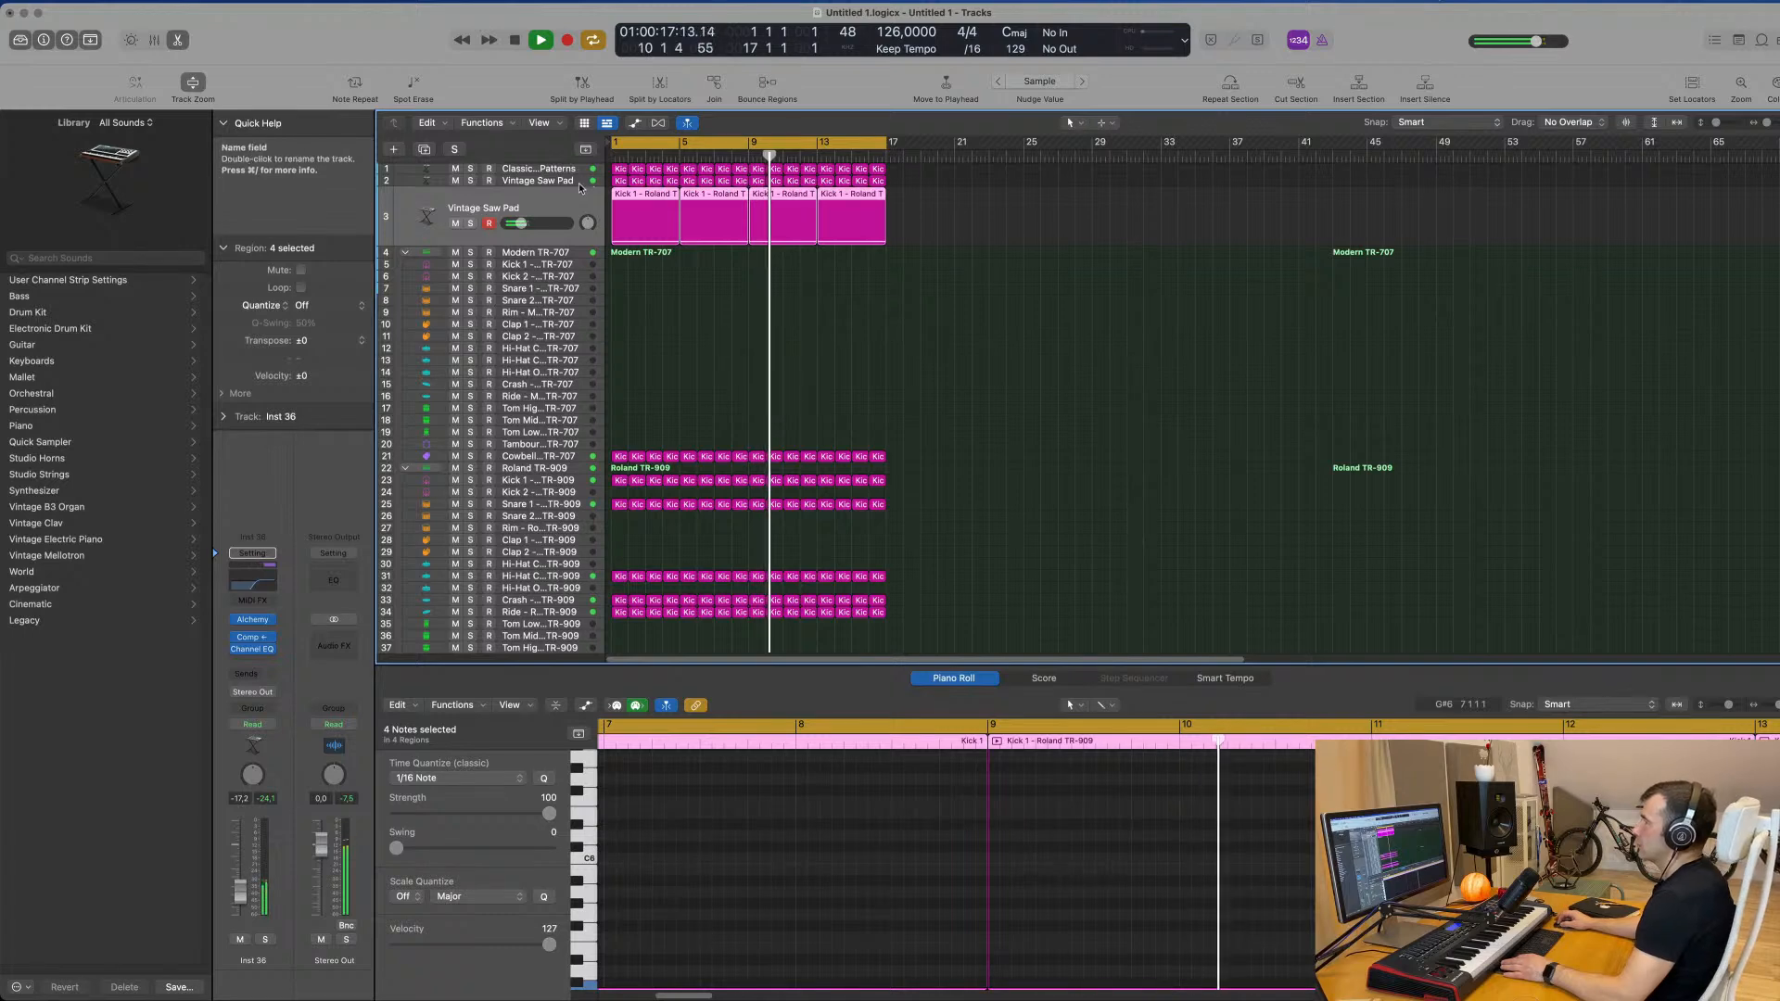
Step: Audition the short-note Vintage Saw Pad track in solo and add a Channel EQ with its default settings
left_click(536, 181)
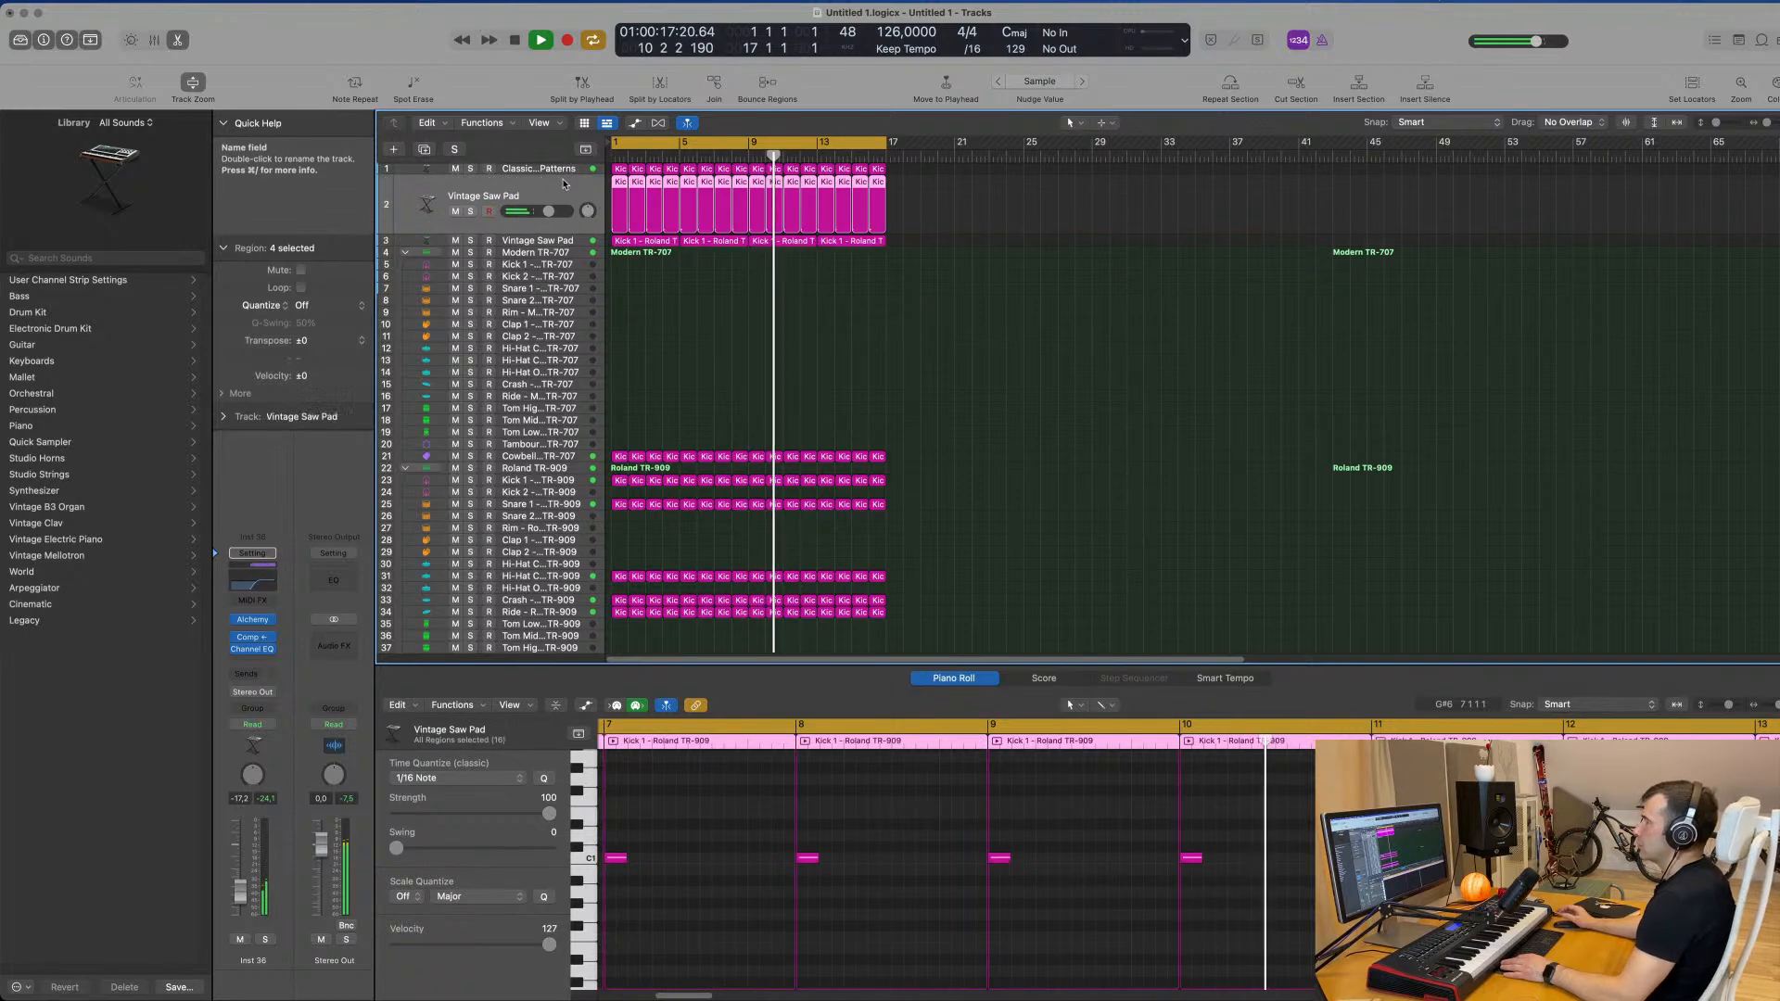
left_click(266, 941)
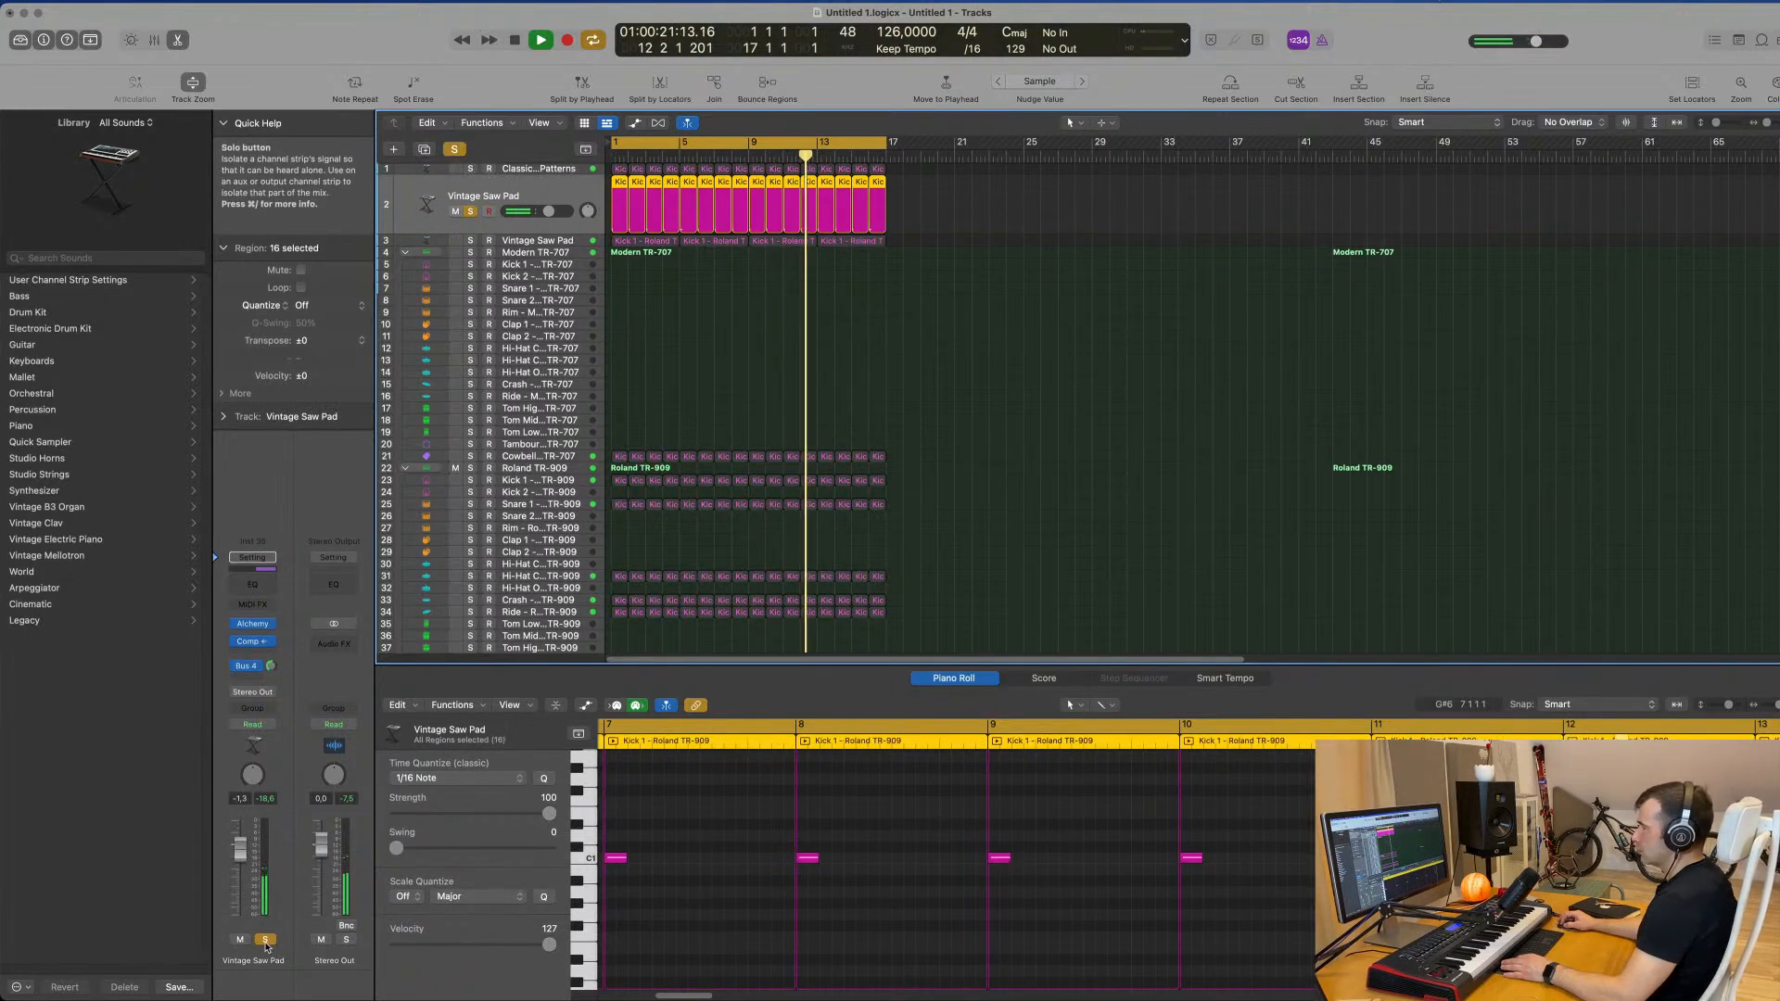
left_click(266, 941)
left_click(252, 585)
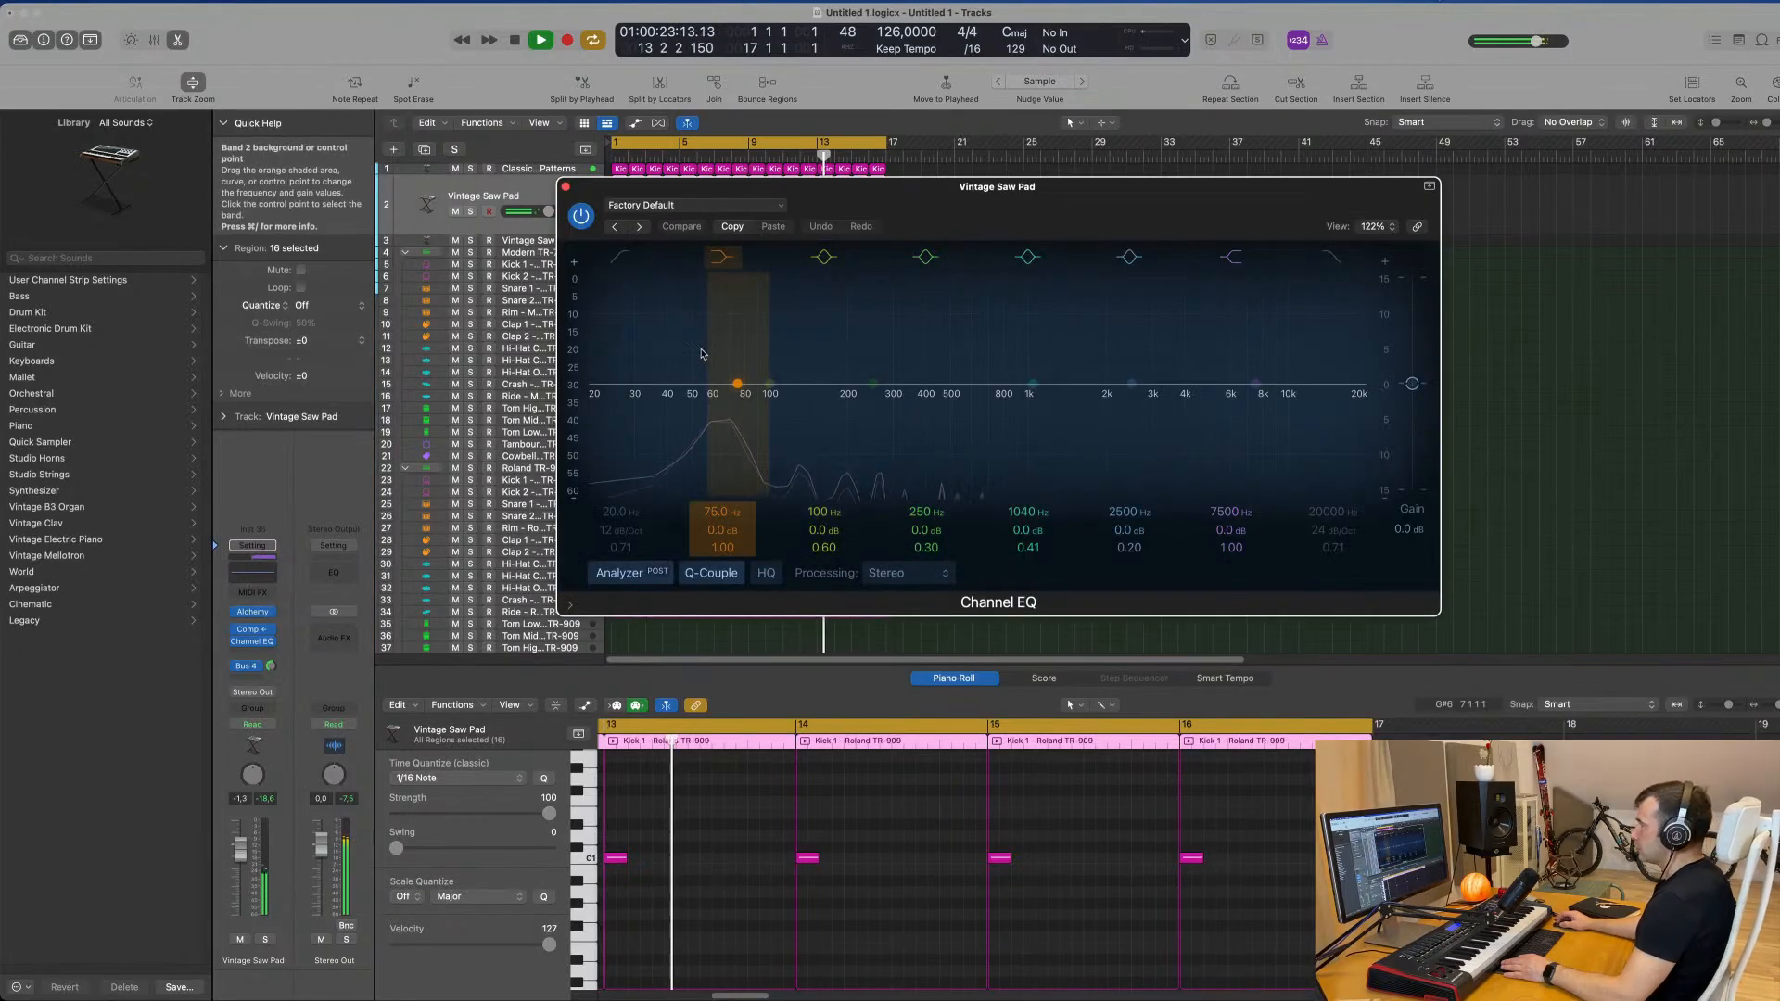
key("super+w")
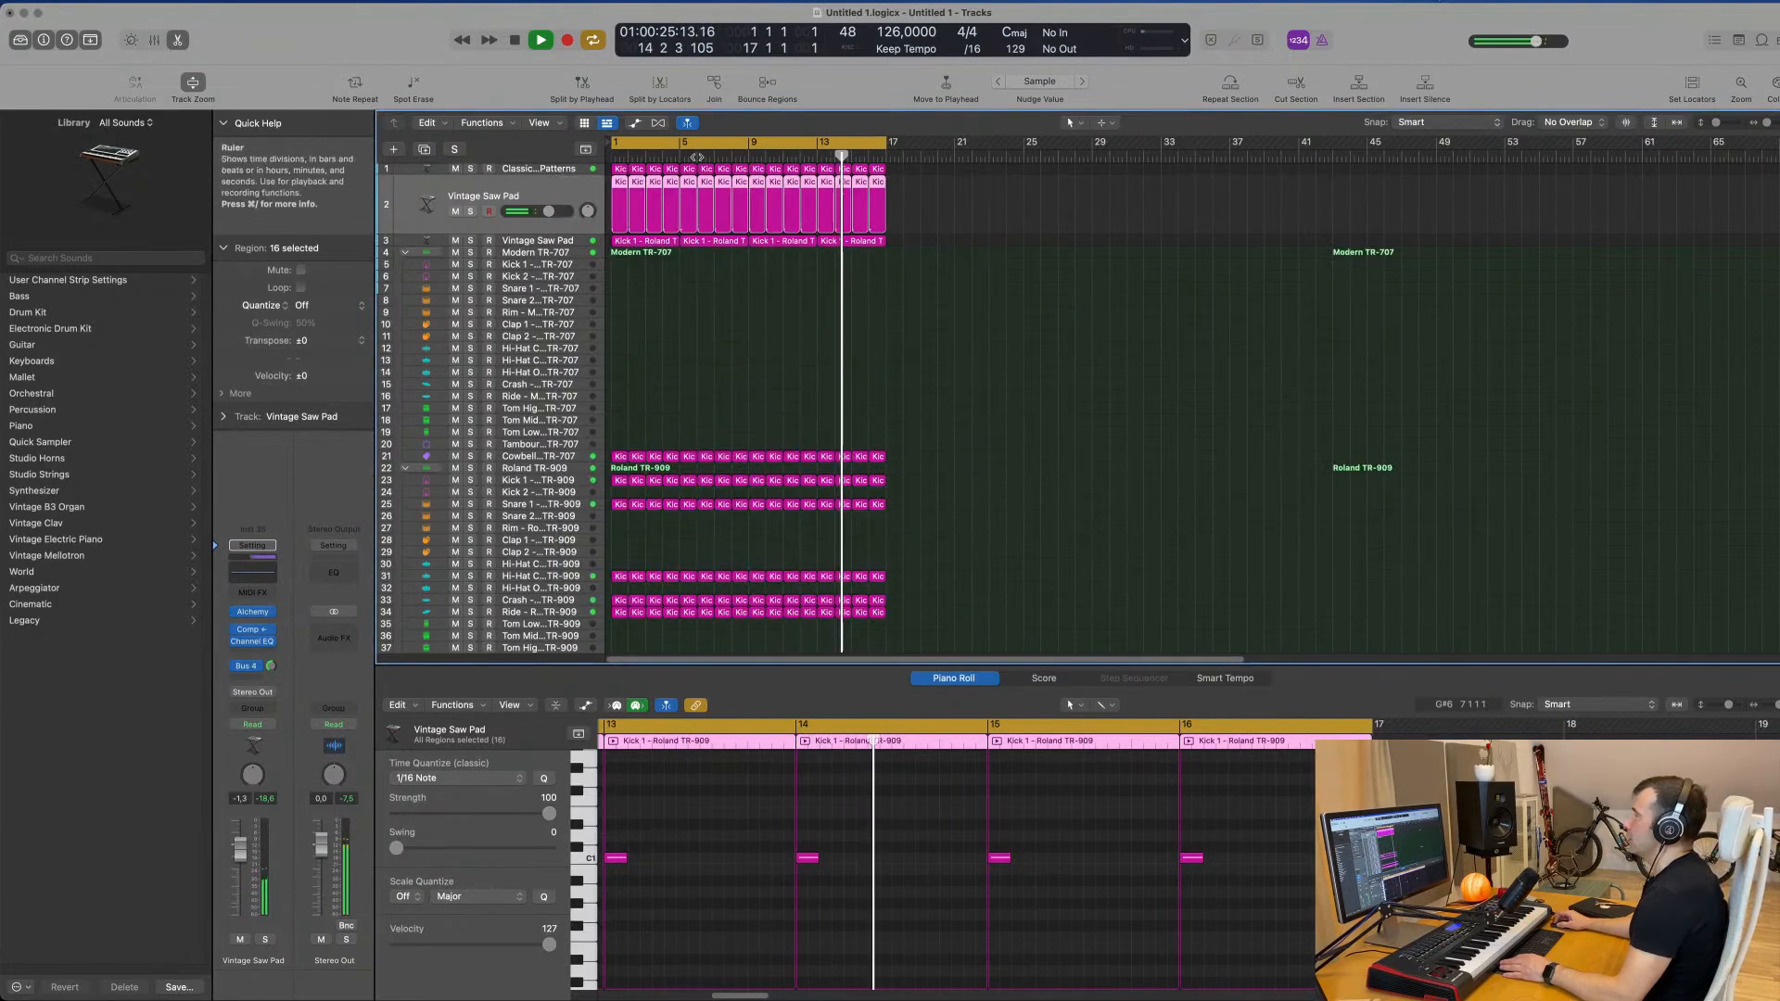
Step: Duplicate the long-note Vintage Saw Pad track and copy its first four-bar region onto the new track
left_click(547, 170)
left_click(636, 278)
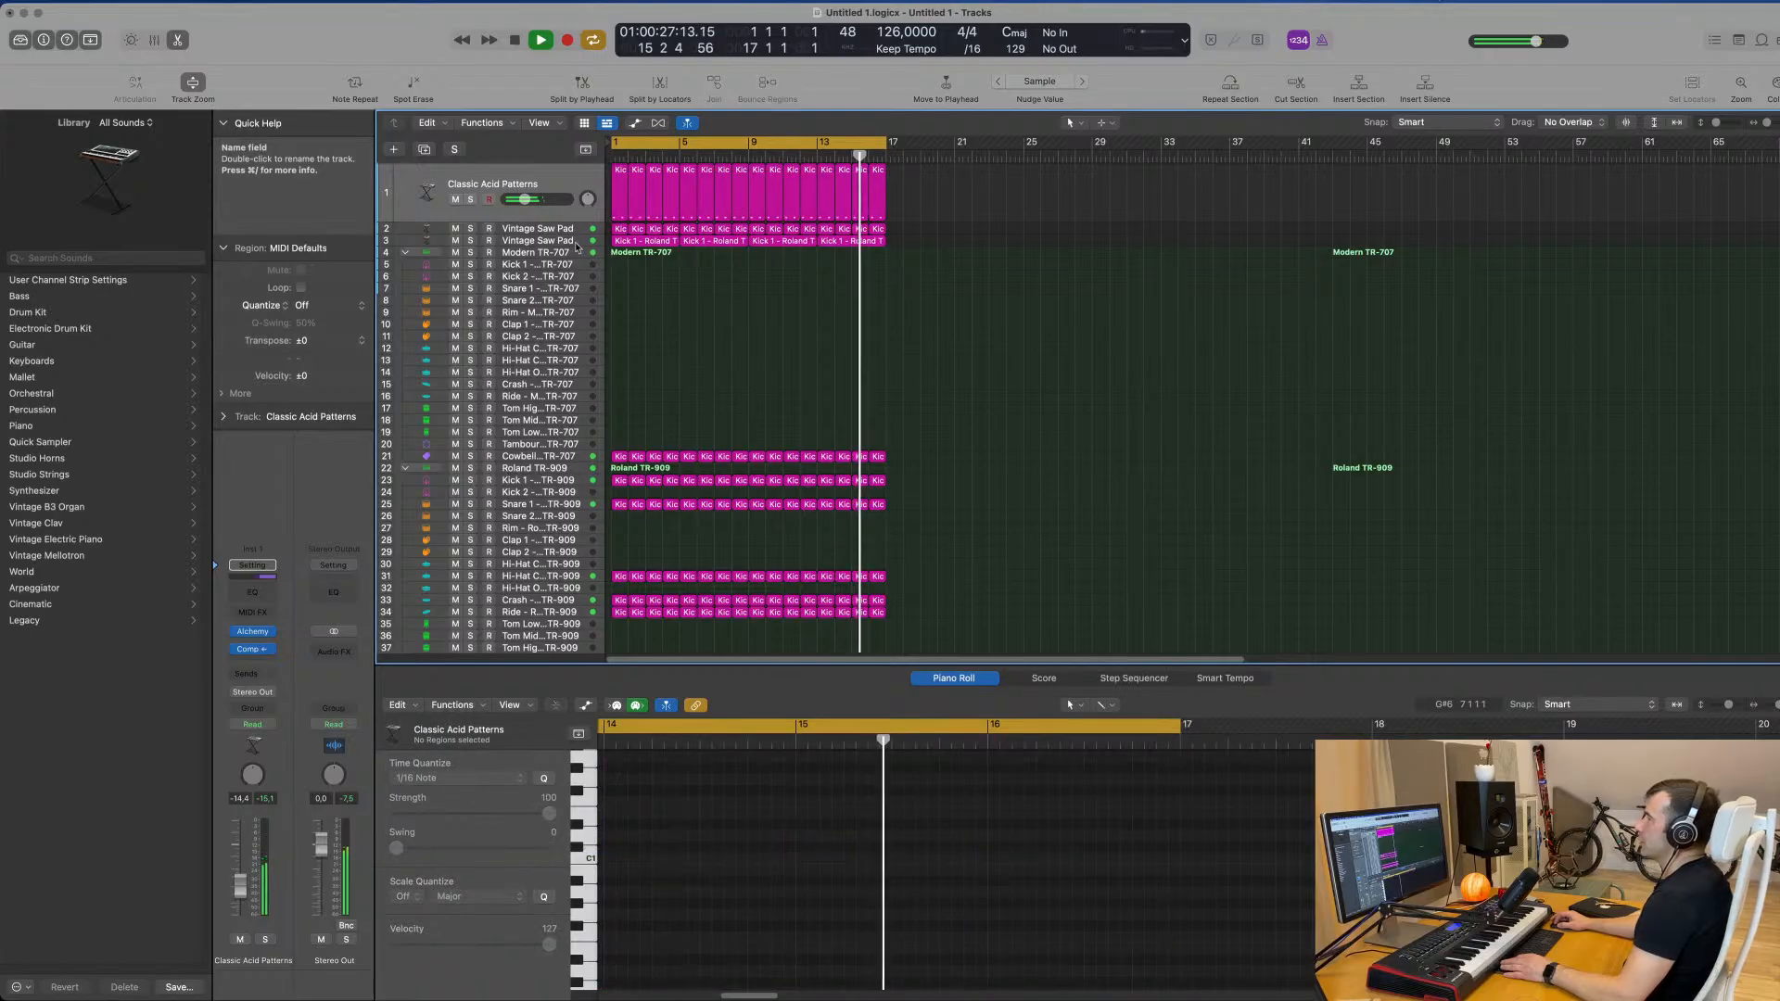
left_click(575, 241)
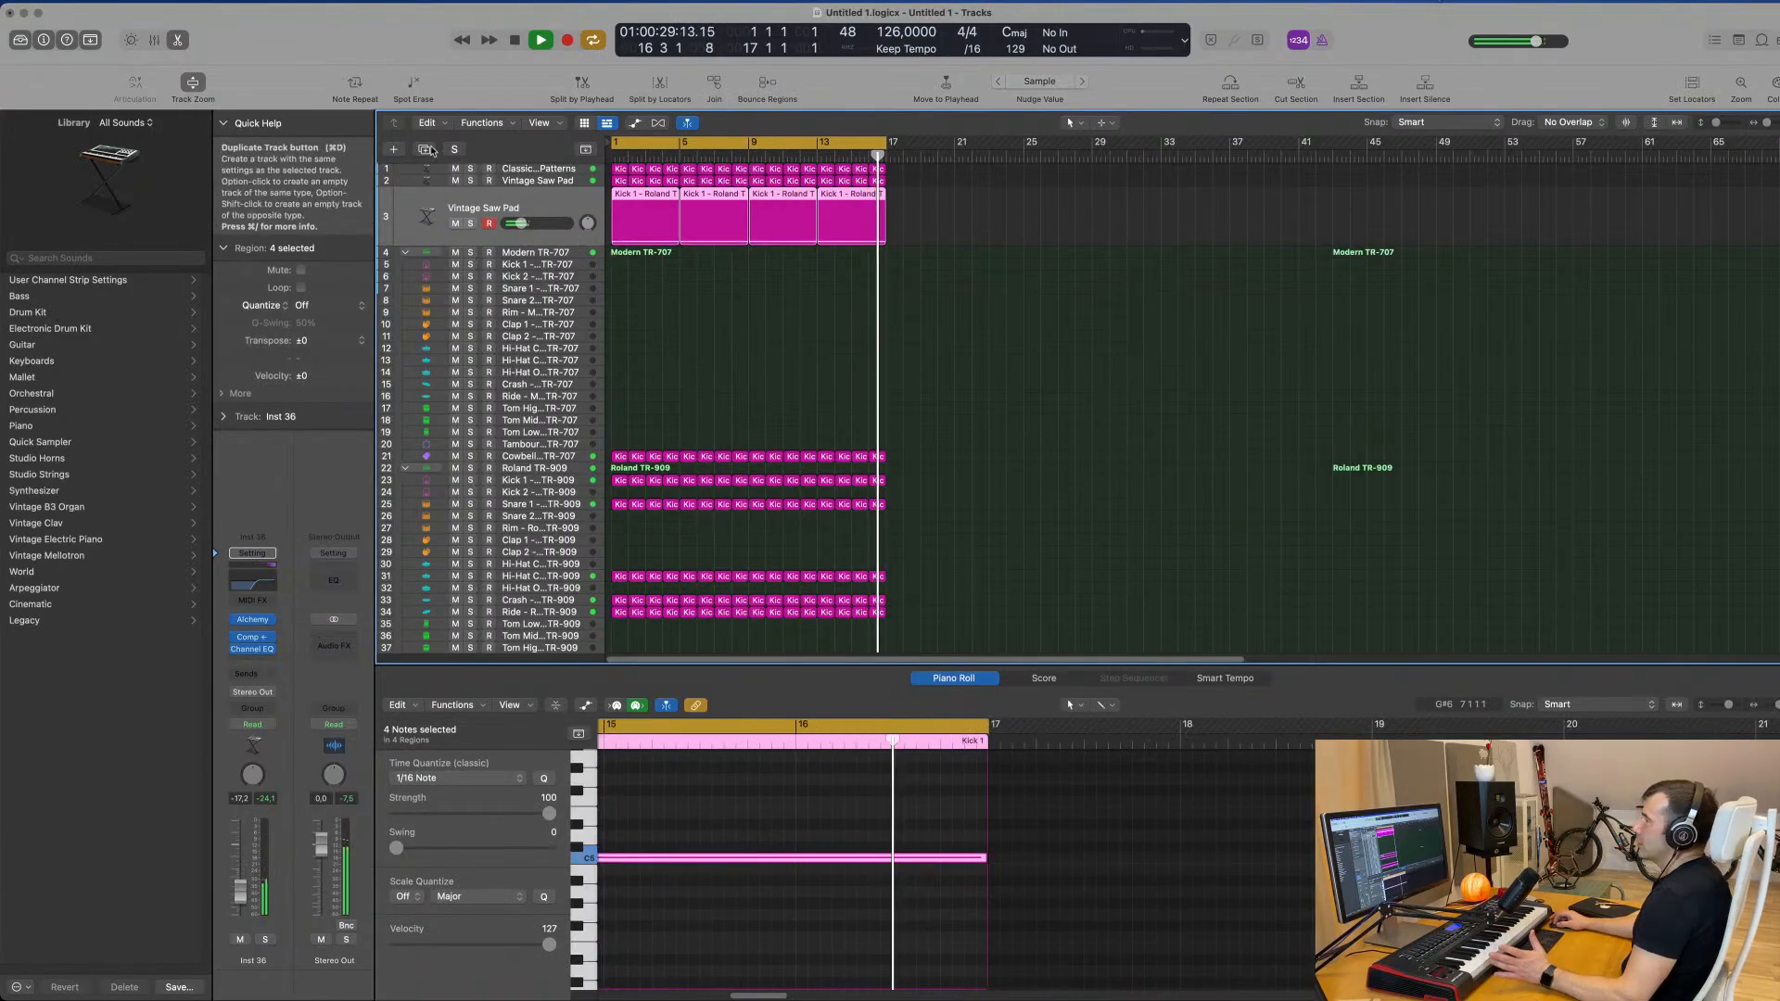
key("super+d")
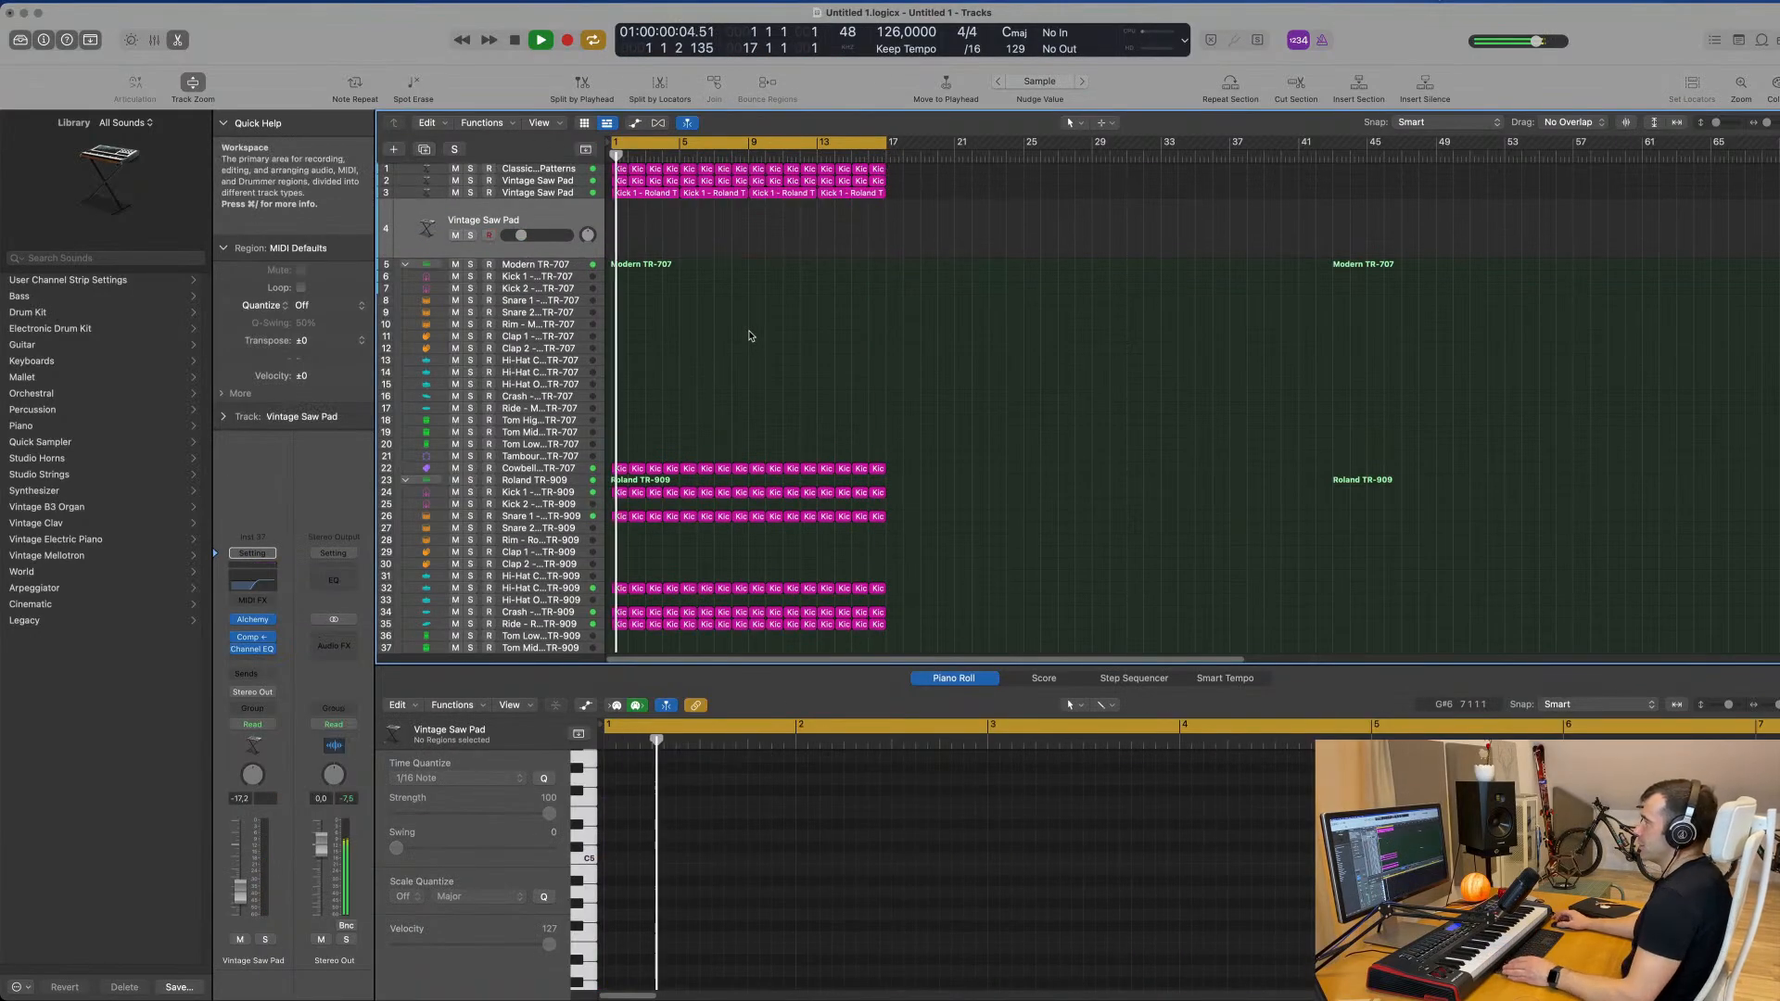
left_click(642, 193)
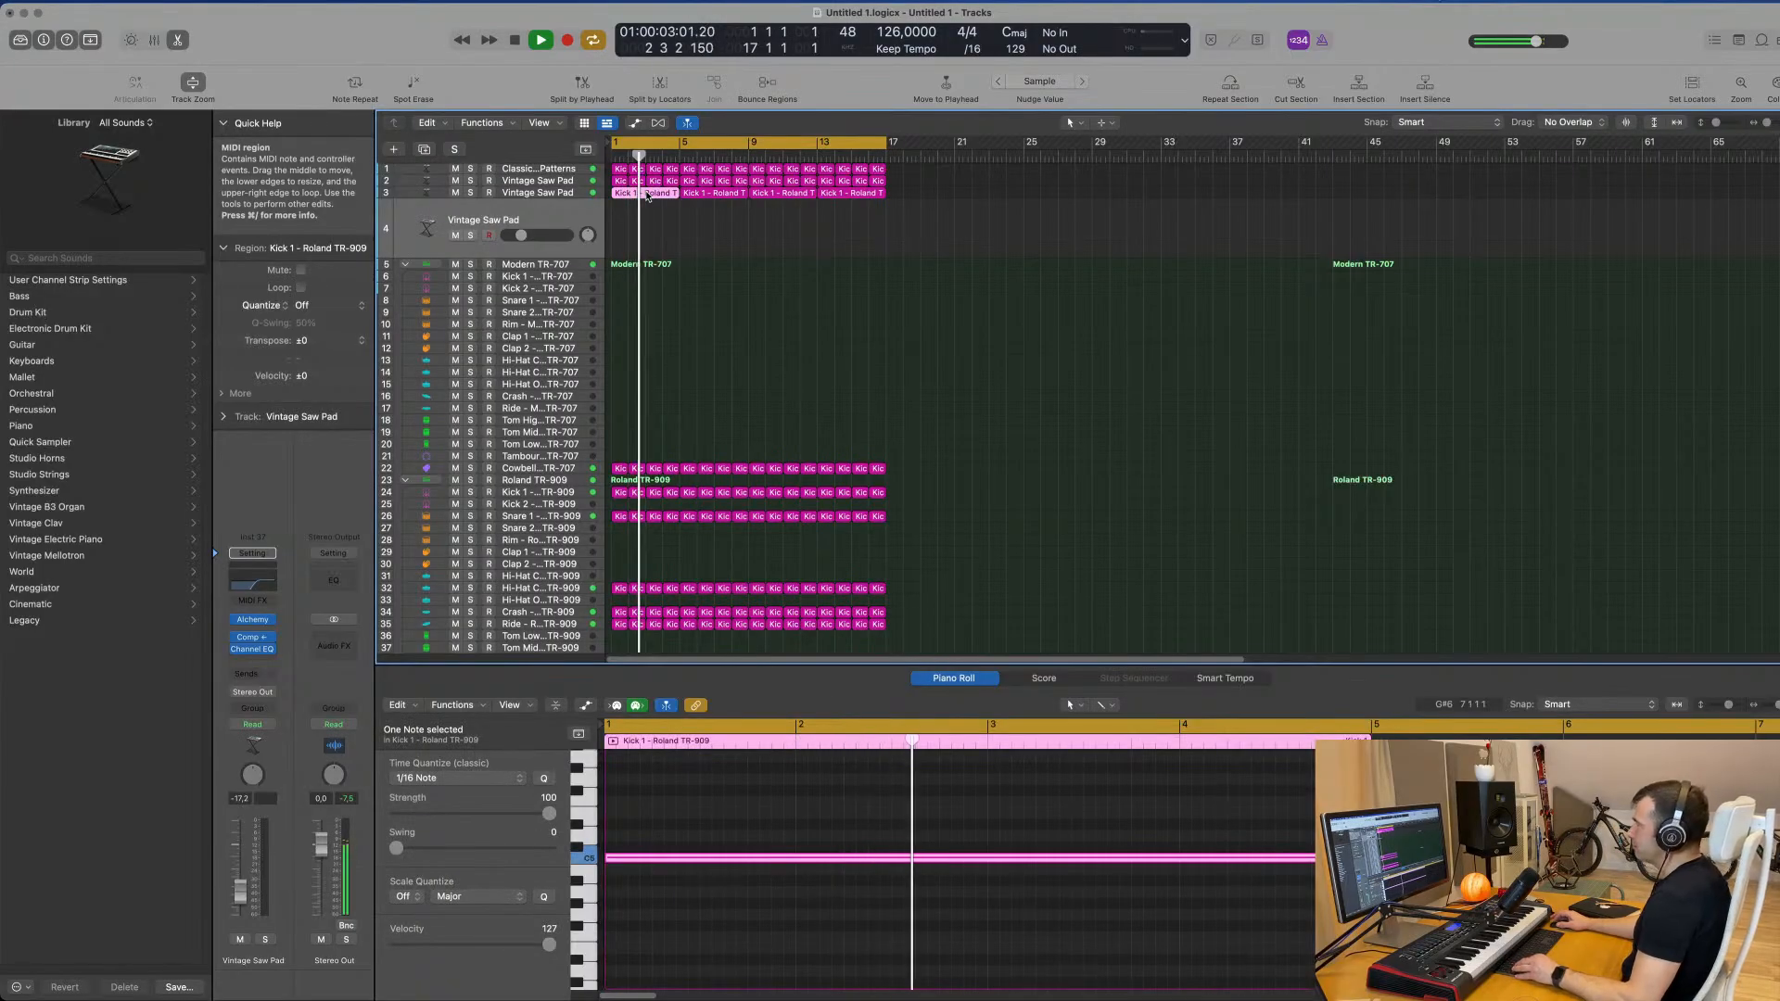
left_click_drag(647, 196, 648, 230)
Step: Transpose the copied four-bar note down to C0 and bypass the new track's Channel EQ for playback
left_click_drag(726, 804, 788, 937)
key("alt+shift+Down")
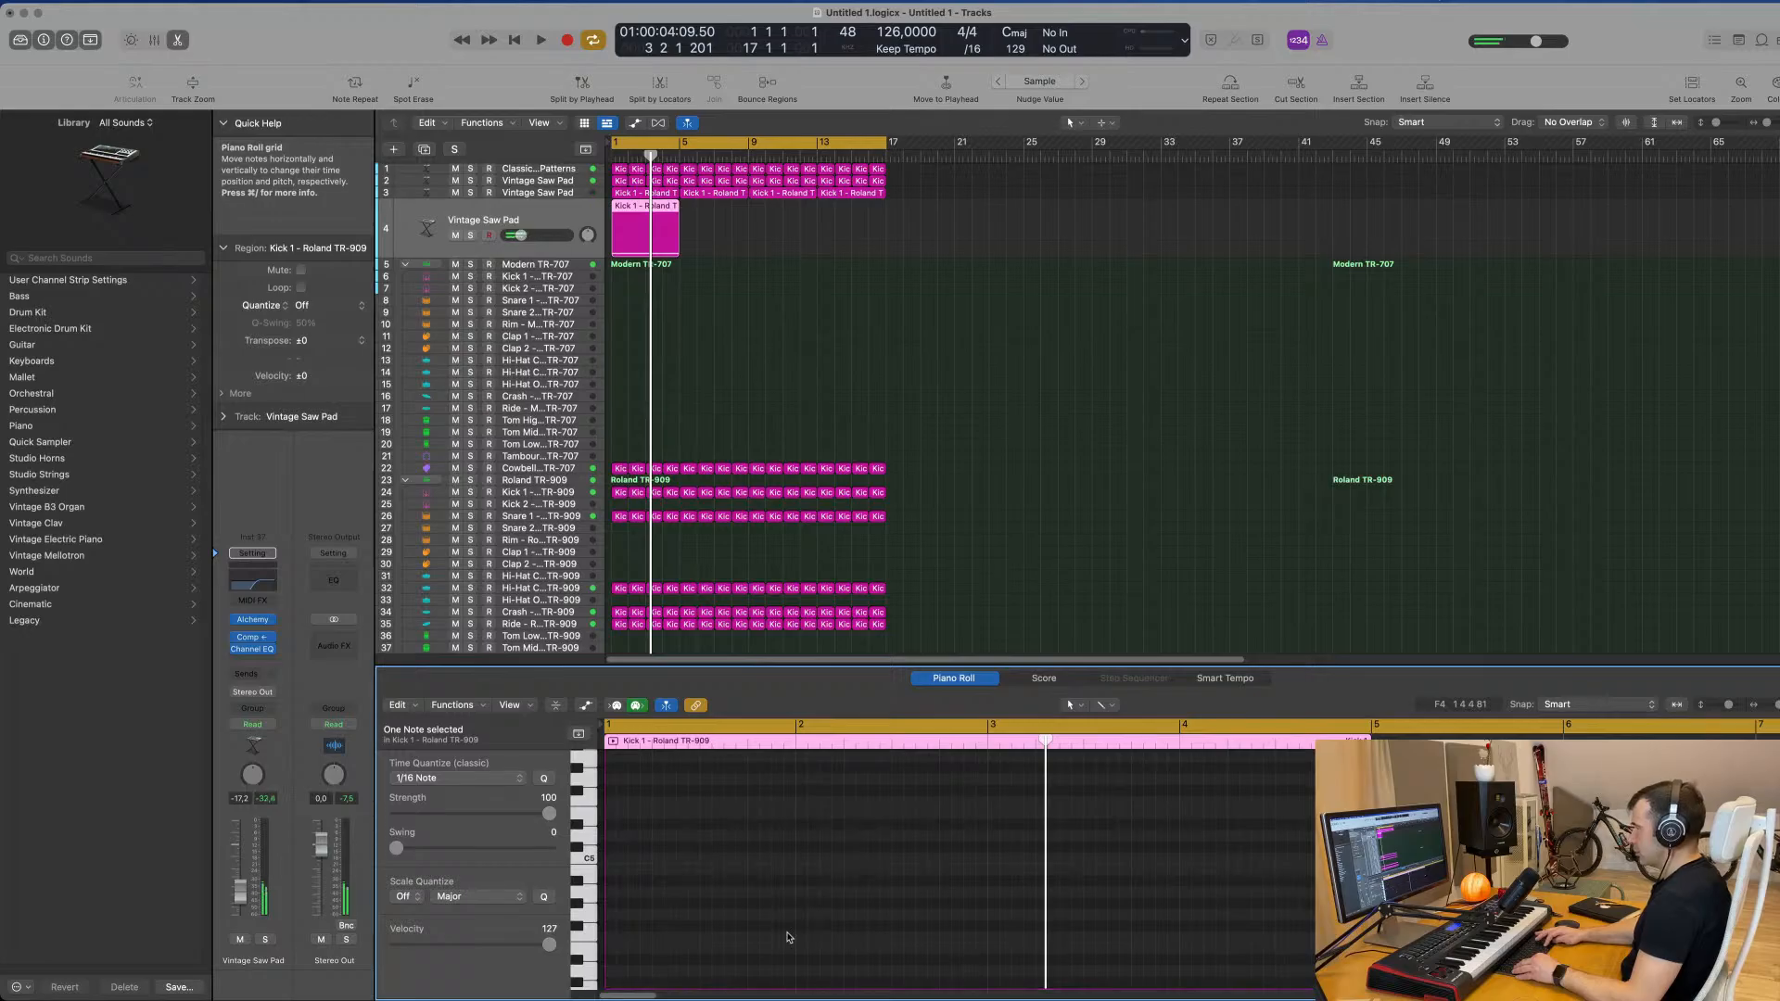
left_click(253, 581)
left_click(579, 217)
key("space")
left_click(566, 187)
scroll(874, 904, "down", 10)
key("space")
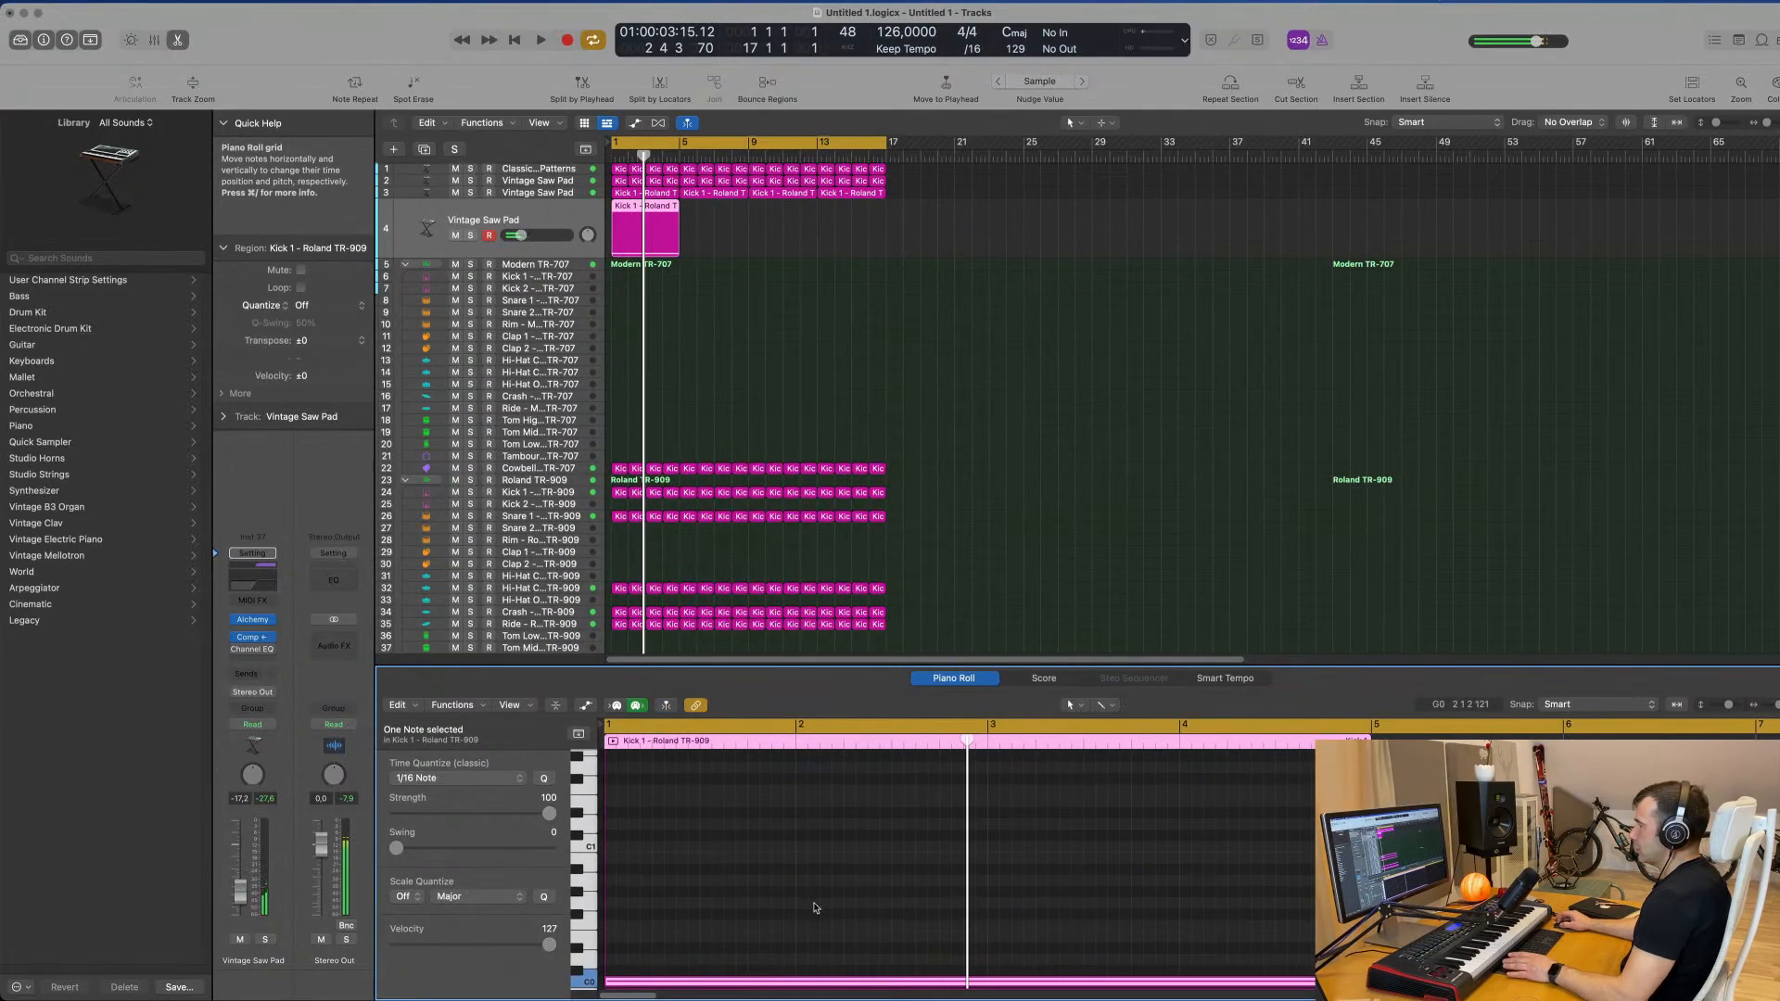
key("space")
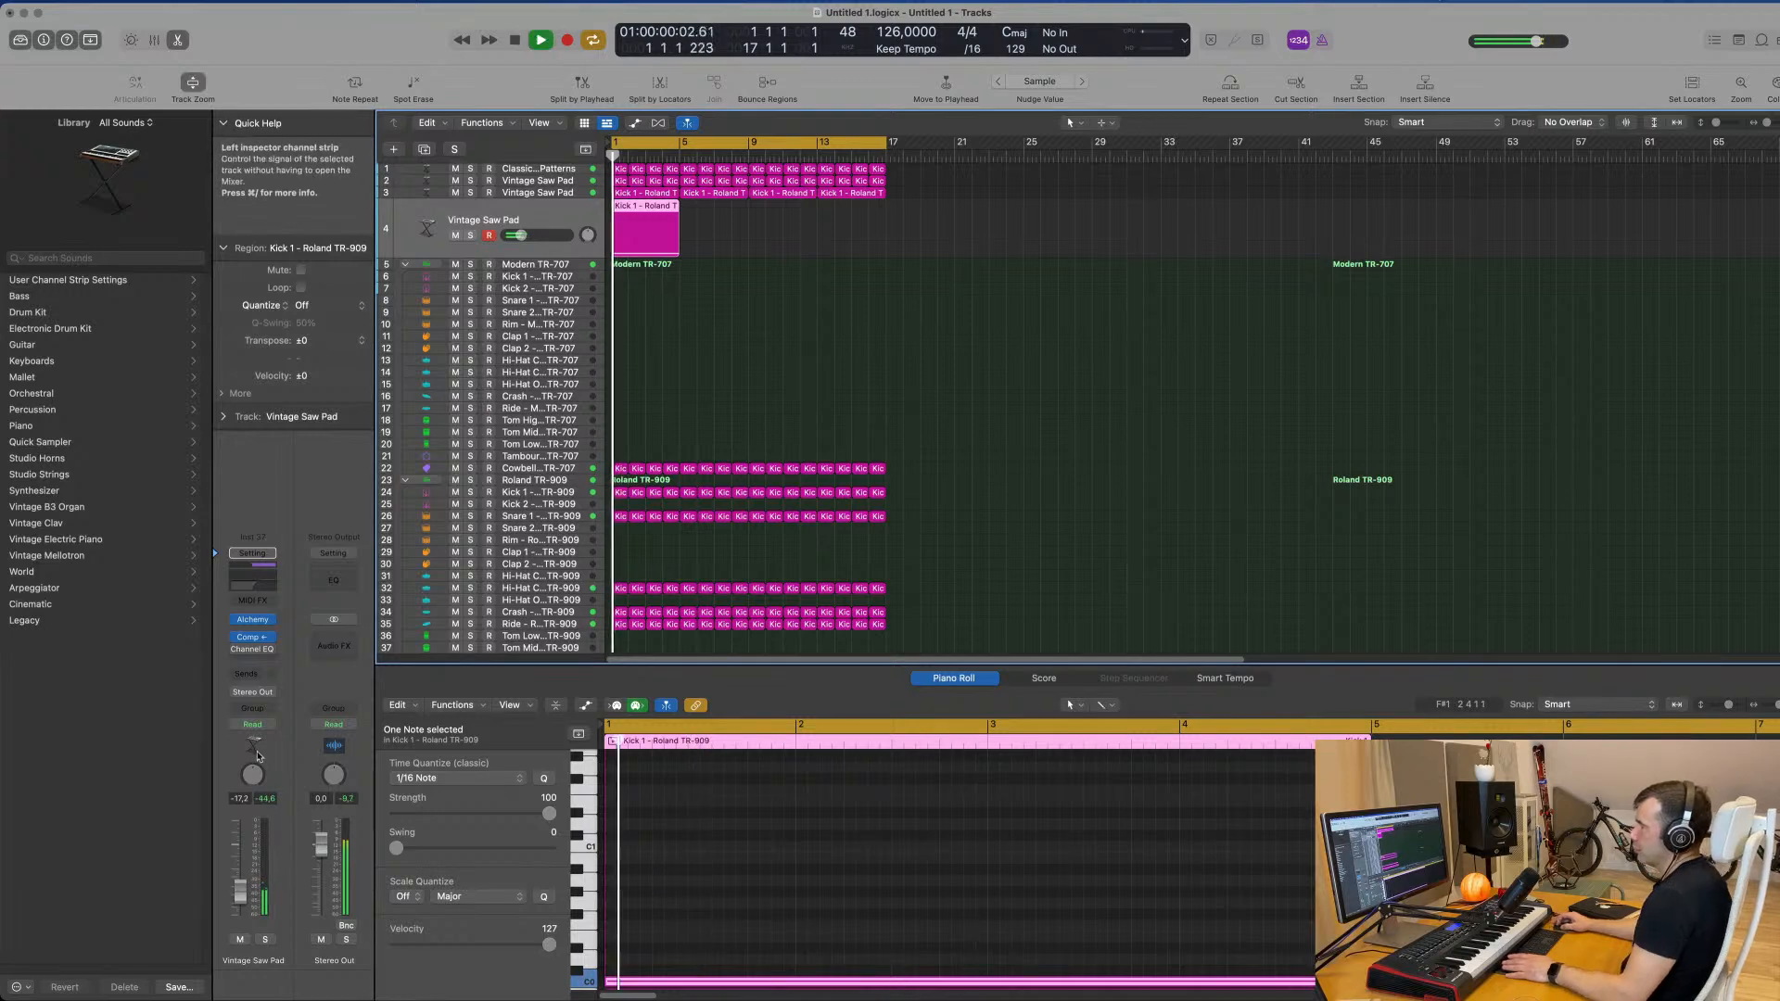
Step: Re-enable the new track's Channel EQ, lower its low cut to 20 Hz and add a 24 dB/Oct high cut at about 86.5 Hz
left_click(260, 586)
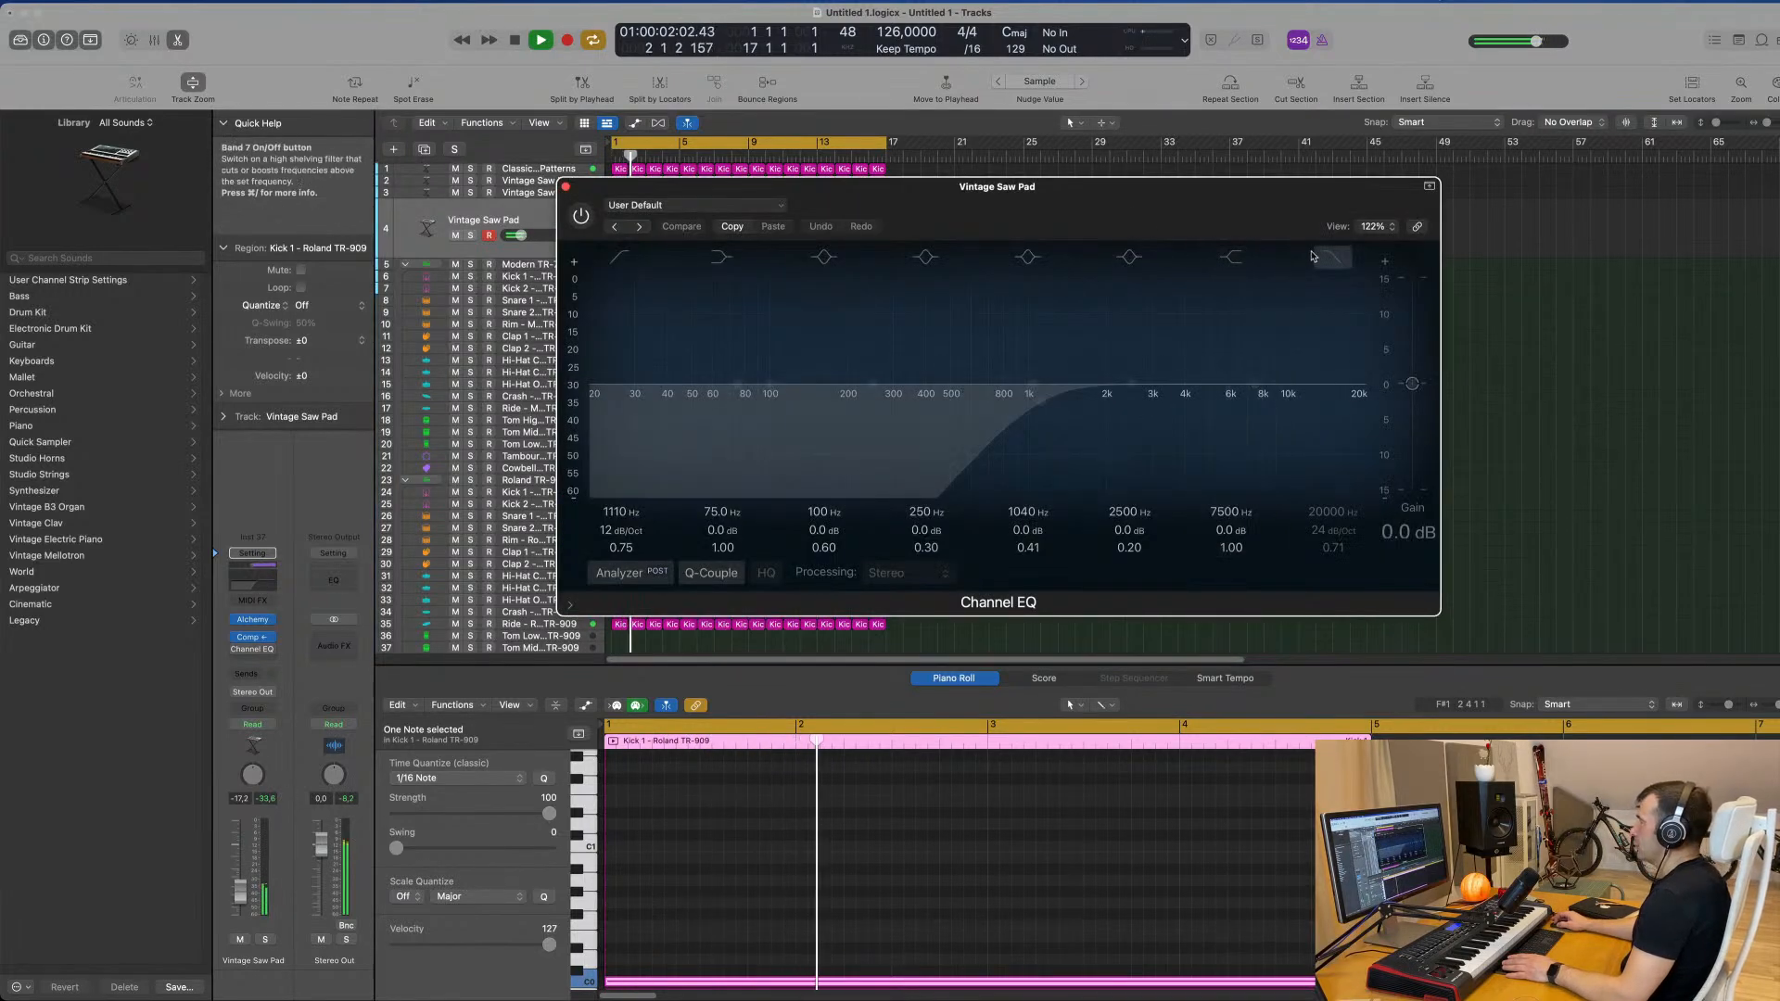
left_click(581, 216)
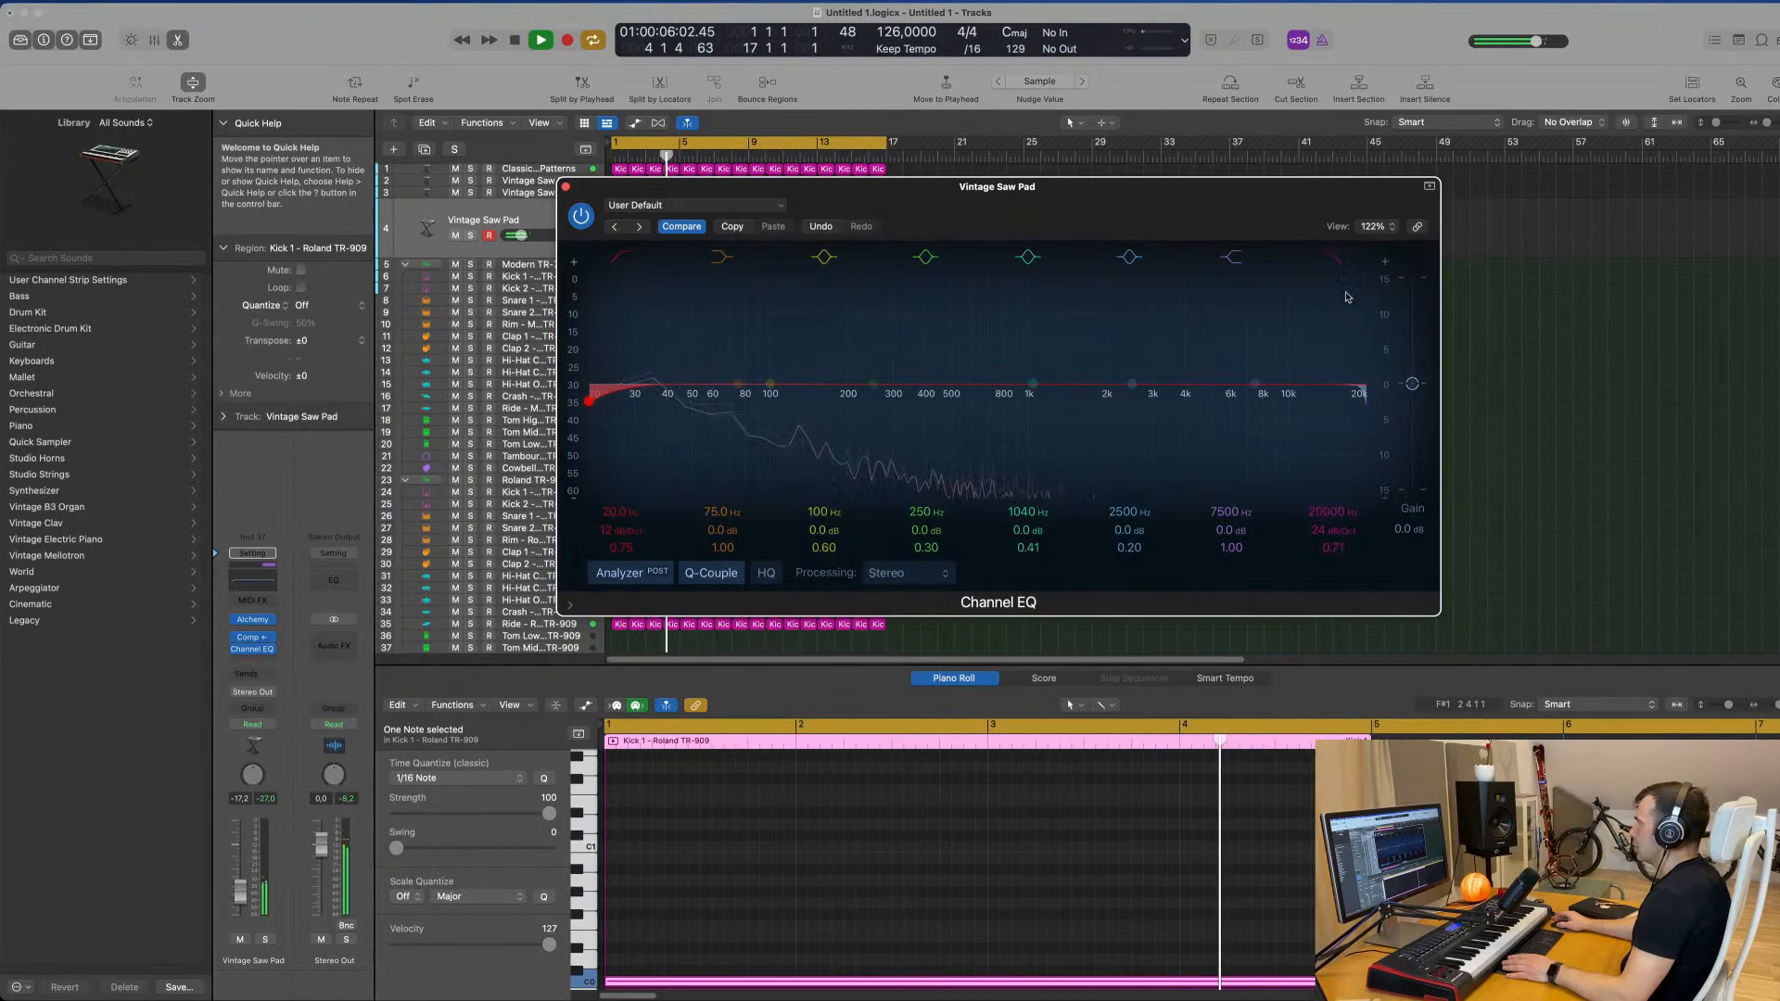
left_click_drag(1354, 276, 754, 401)
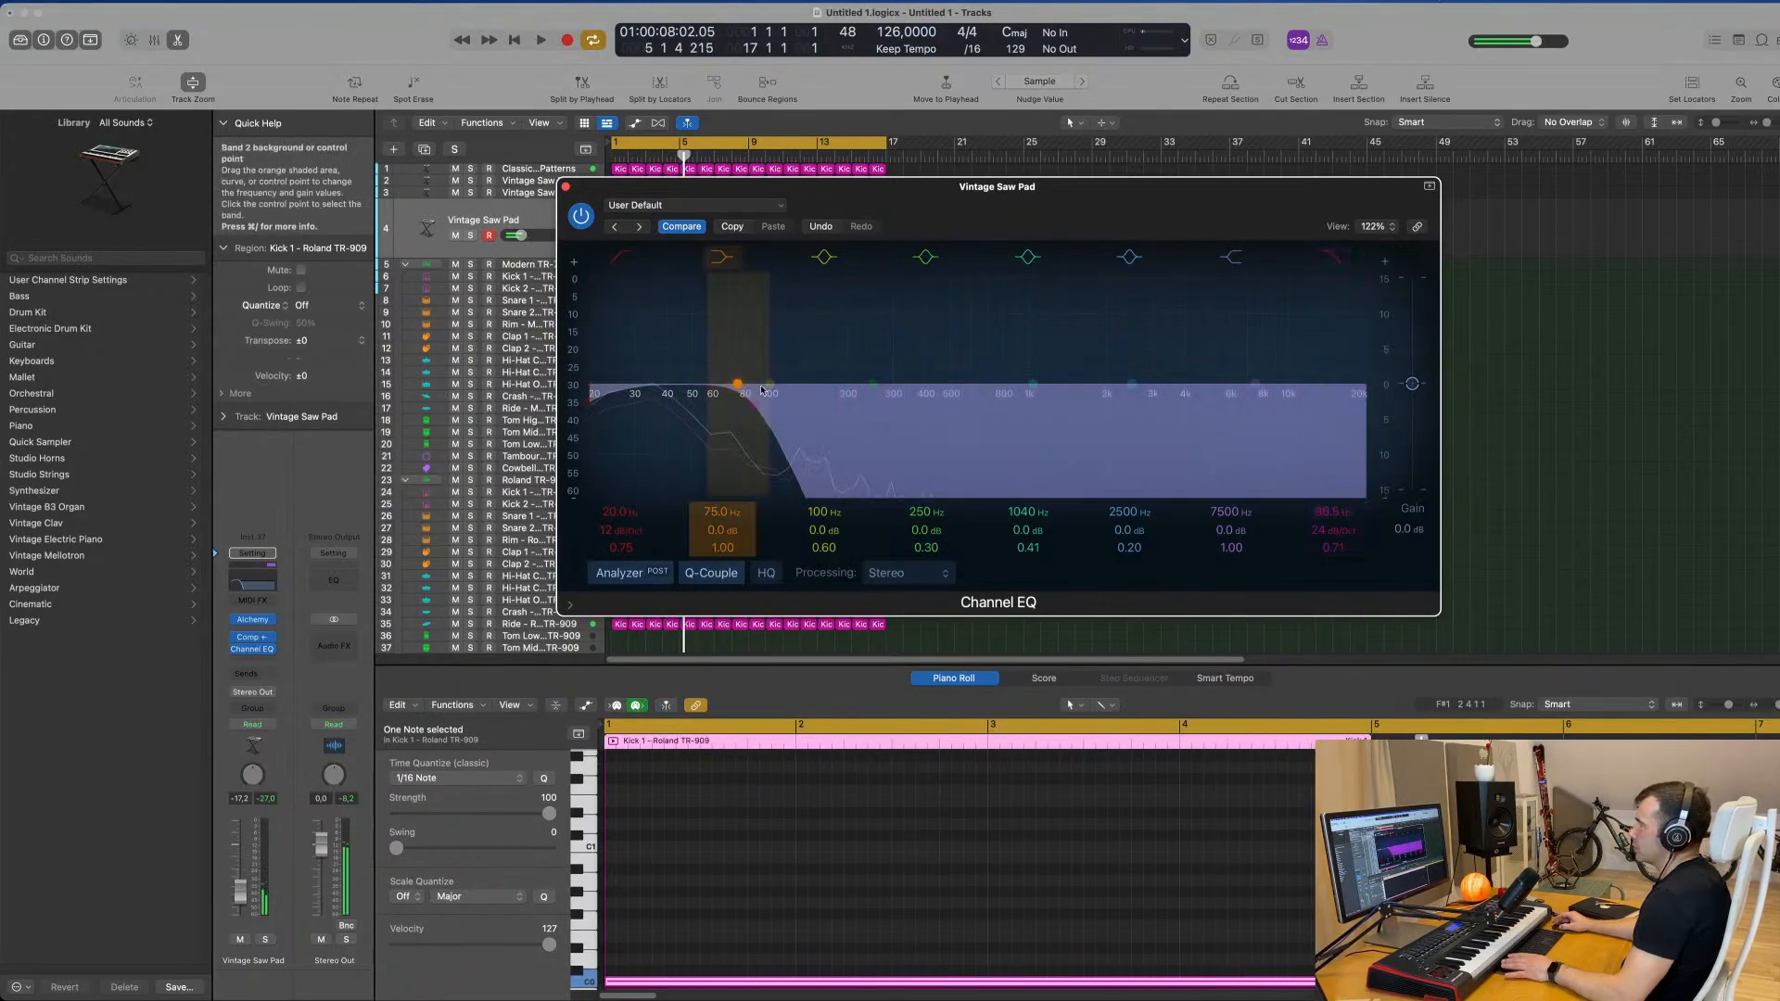
left_click_drag(989, 187, 1266, 191)
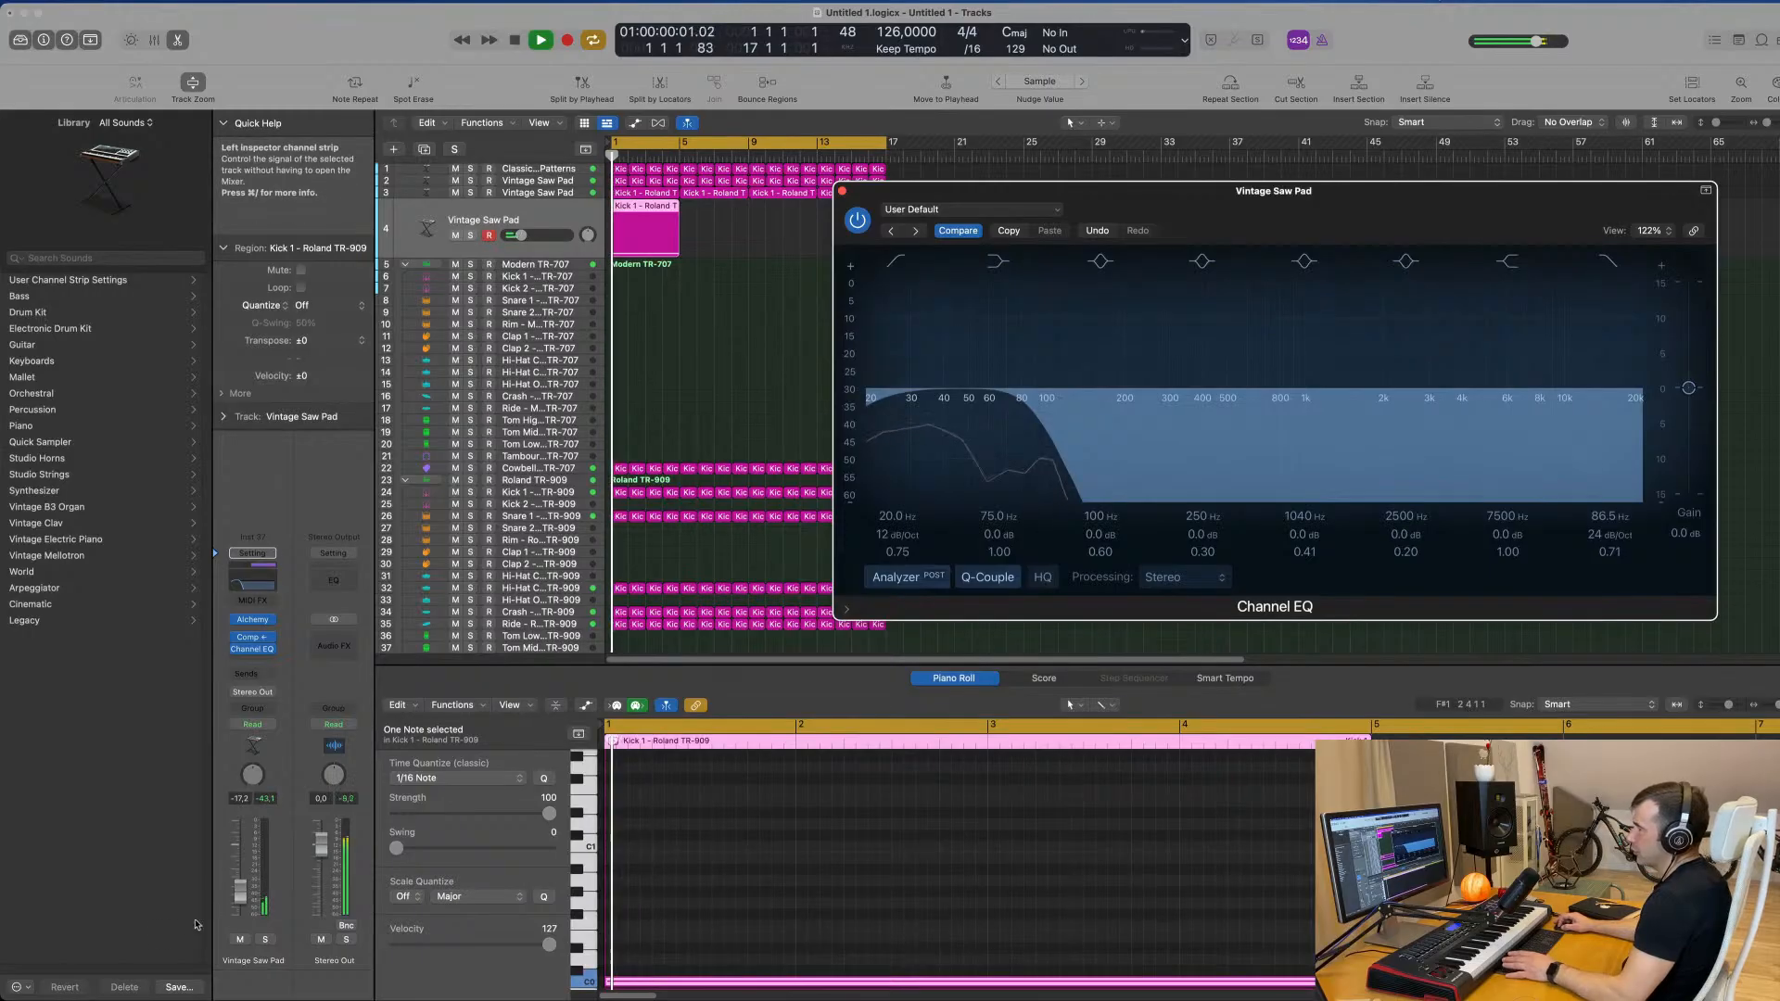
Step: Raise the new bass track's volume to -1.9 dB and transpose its note up one octave to C1
left_click(245, 864)
key("space")
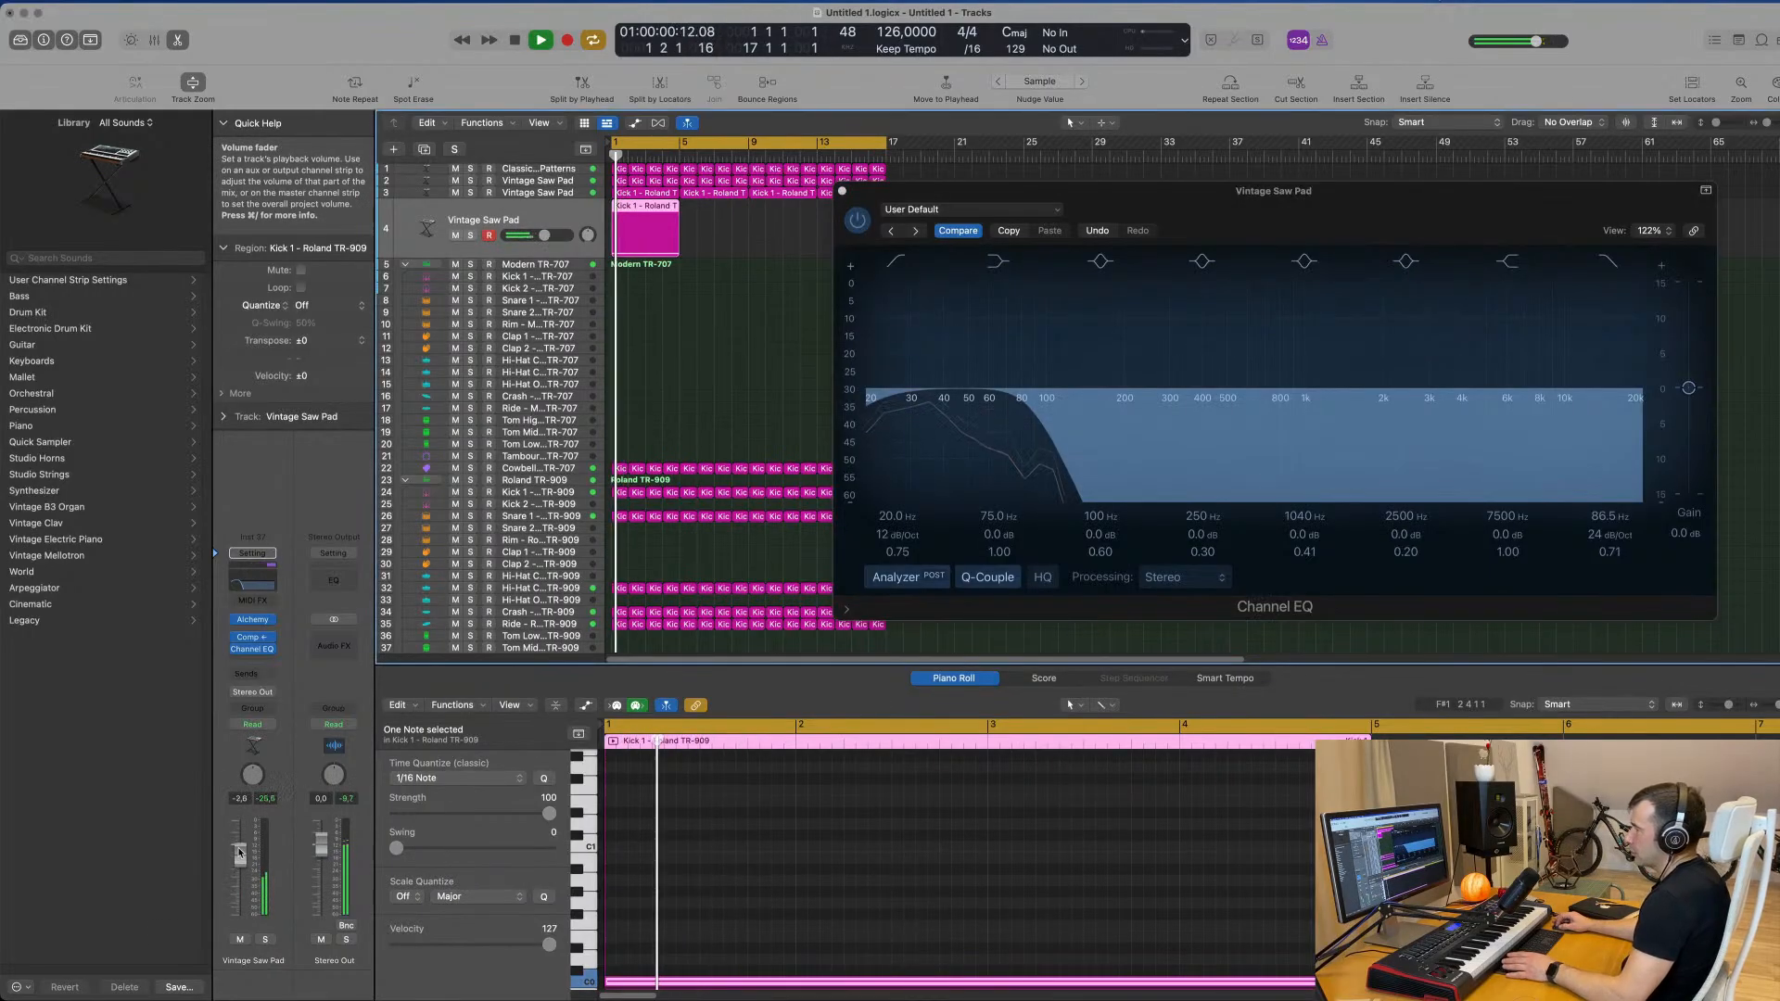
left_click_drag(239, 856, 239, 853)
left_click(857, 982)
key("space")
key("space")
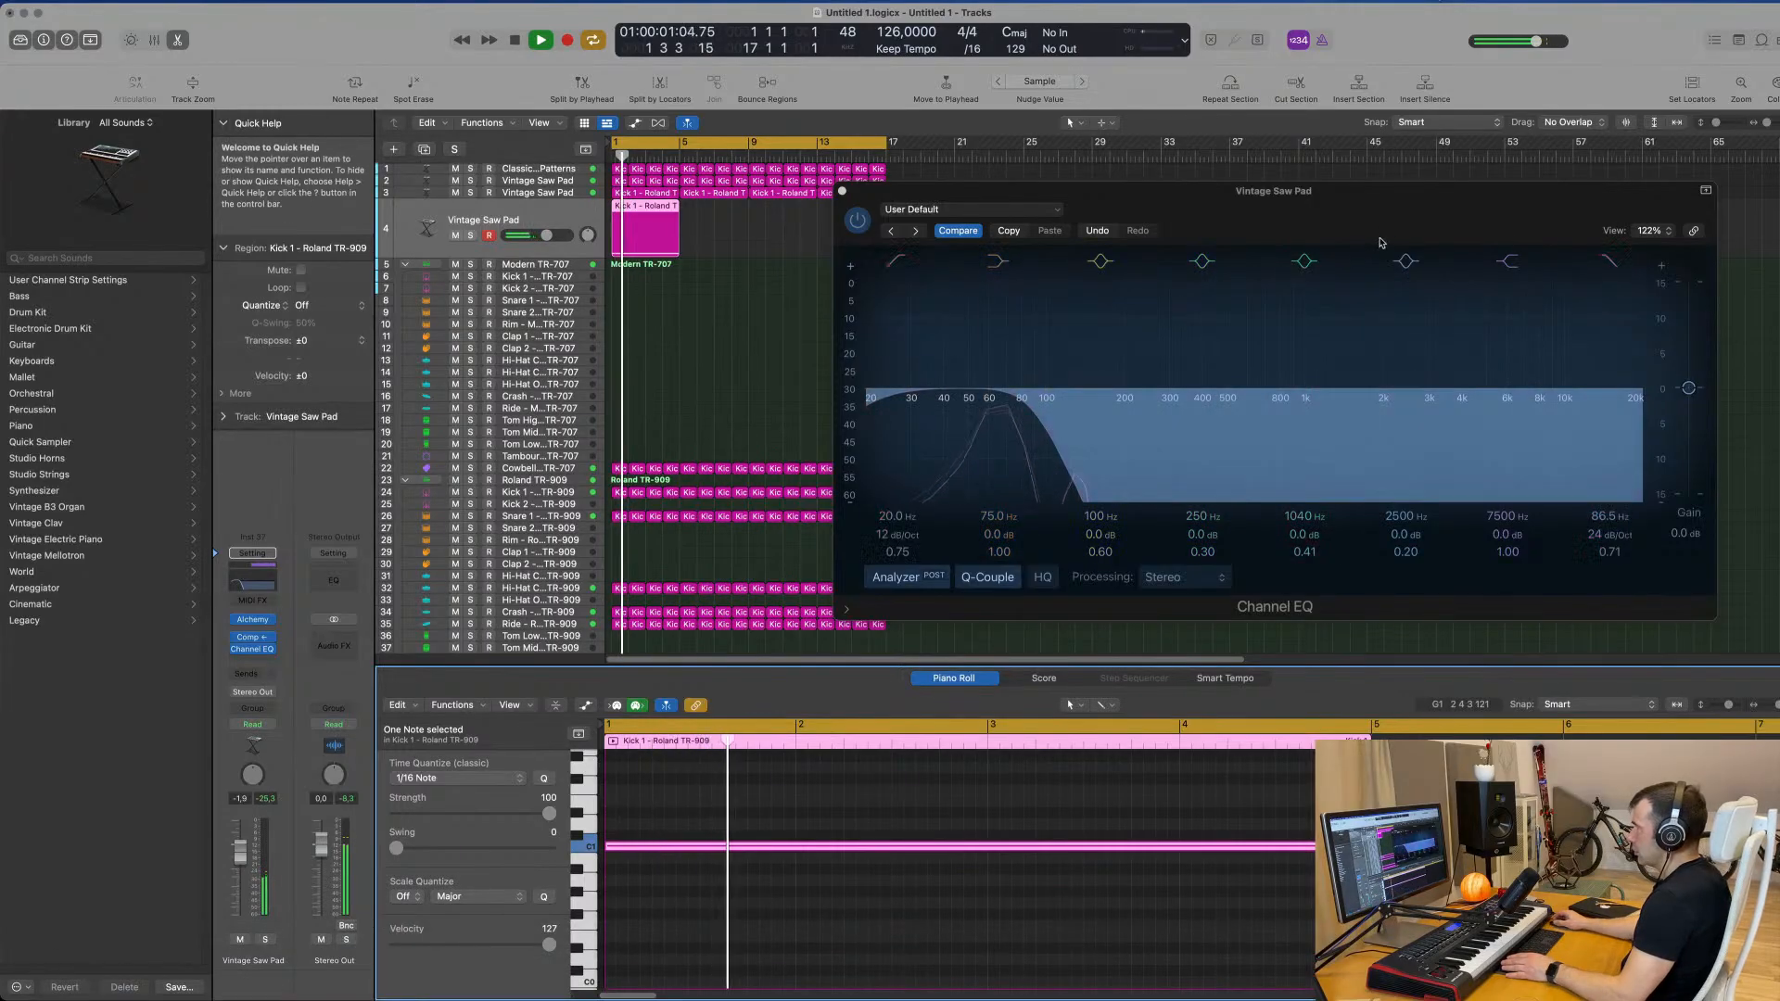
Step: Raise the Channel EQ's high cut to about 187 Hz with a Q of 0.75, and the track's volume to -0.1 dB
left_click_drag(1373, 191, 1329, 194)
key("space")
key("space")
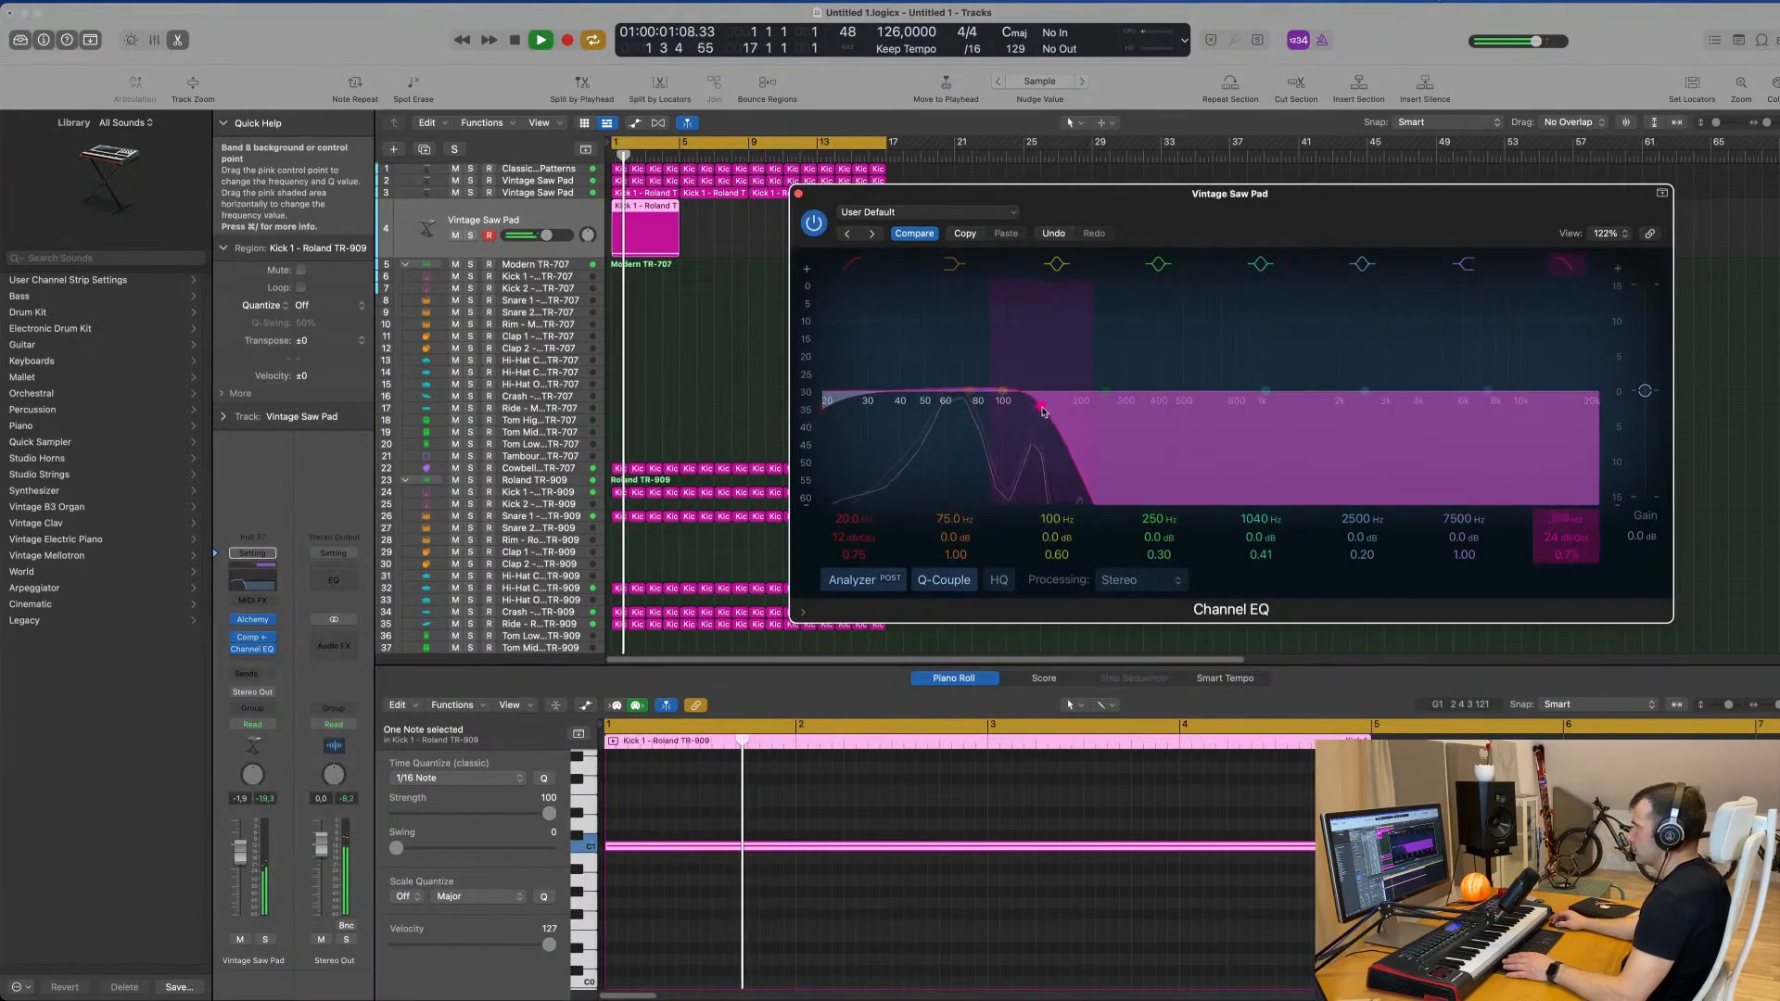
left_click_drag(1083, 411, 1075, 430)
left_click_drag(1344, 193, 1236, 326)
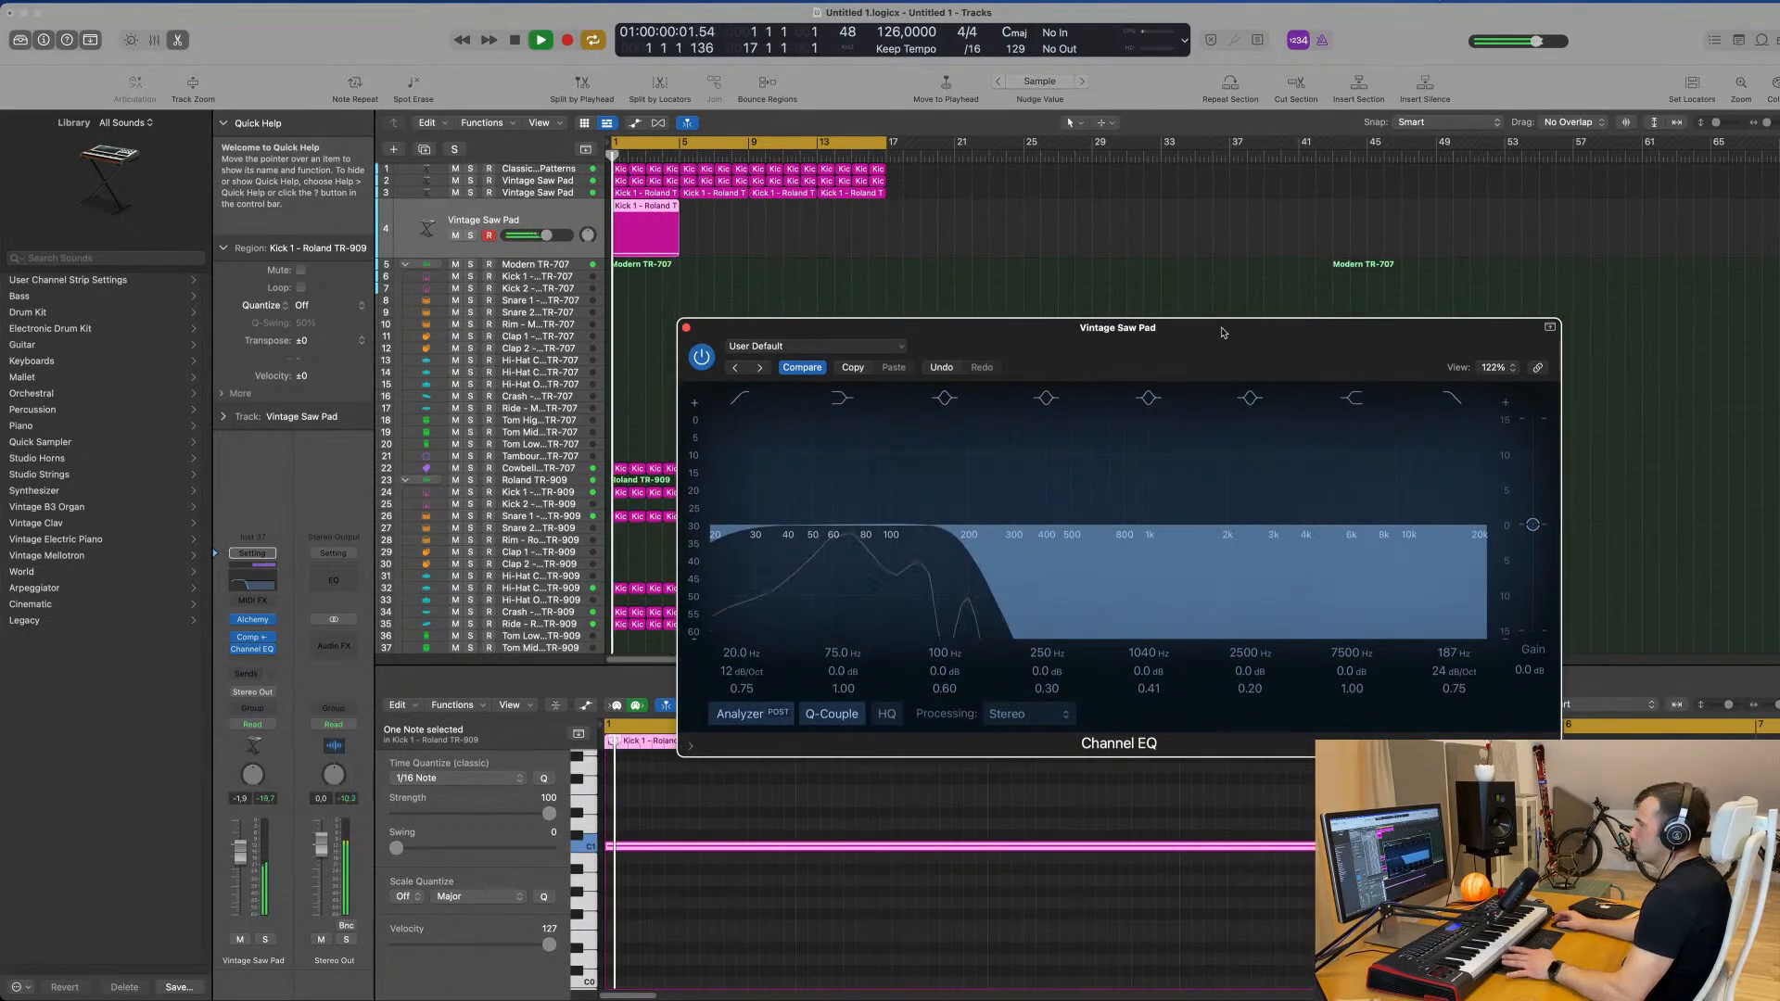
left_click(265, 620)
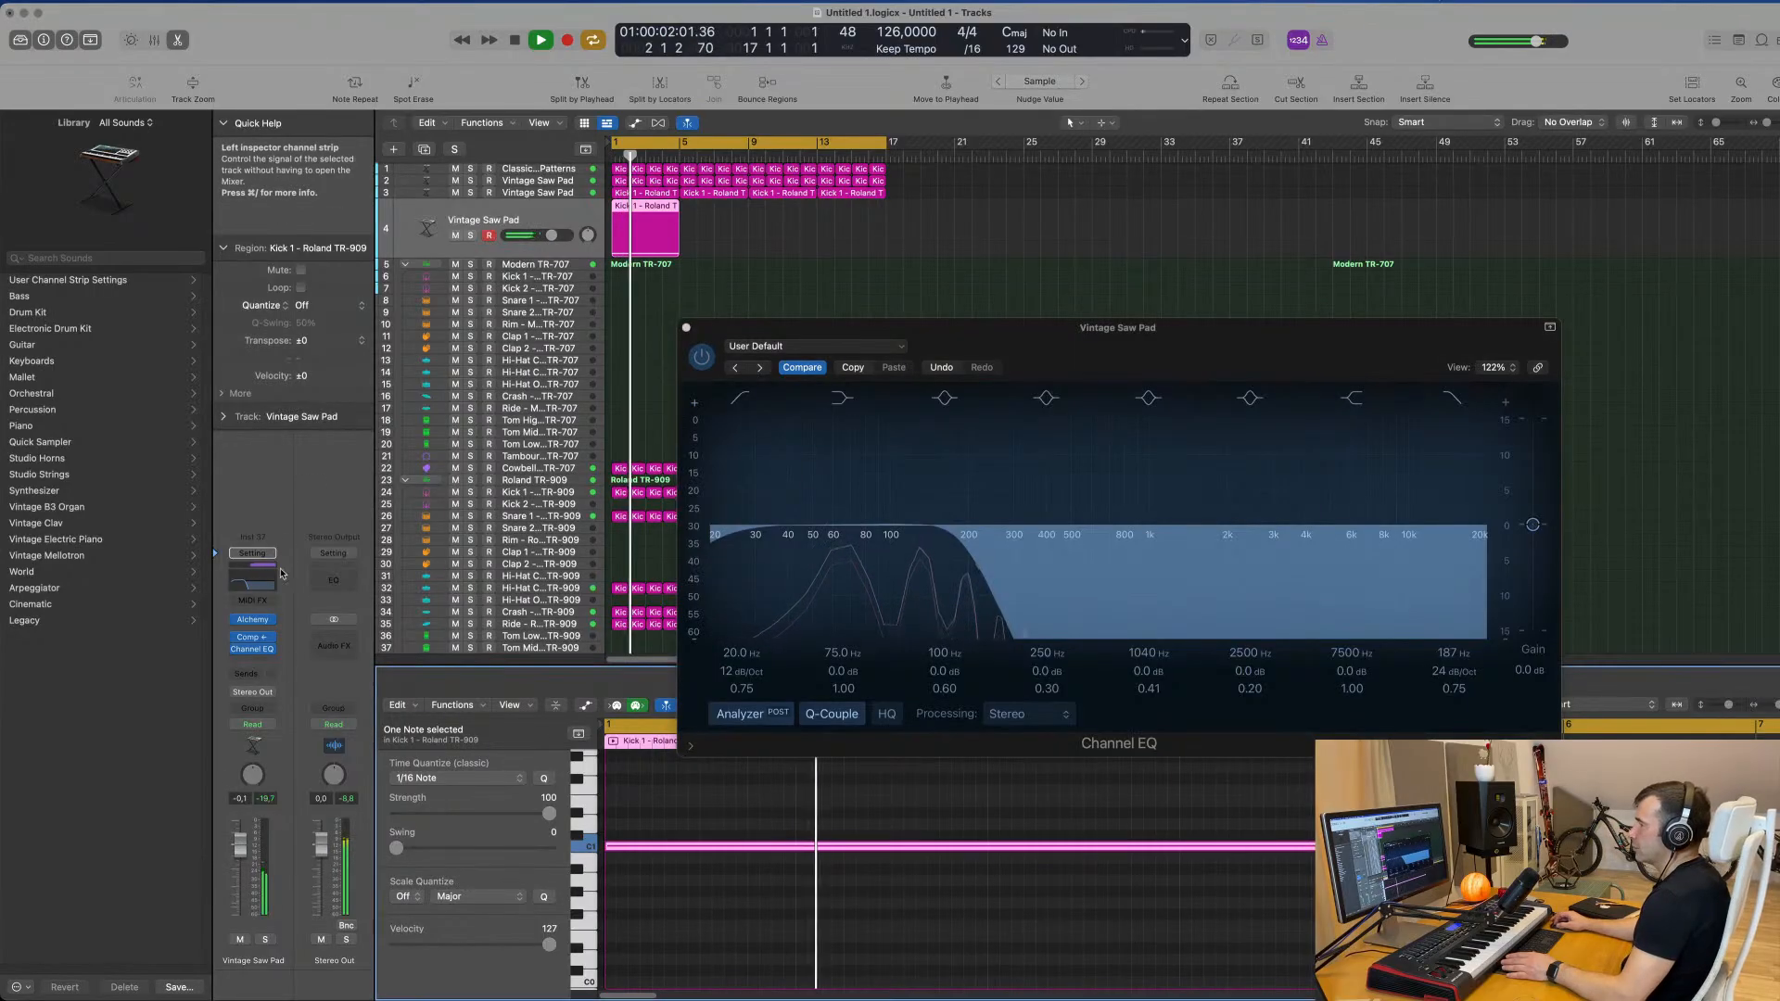
Step: Switch the sub bass track's Alchemy to the Lead 2 snapshot and repeat its four-bar region three times to fill 16 bars
left_click(253, 621)
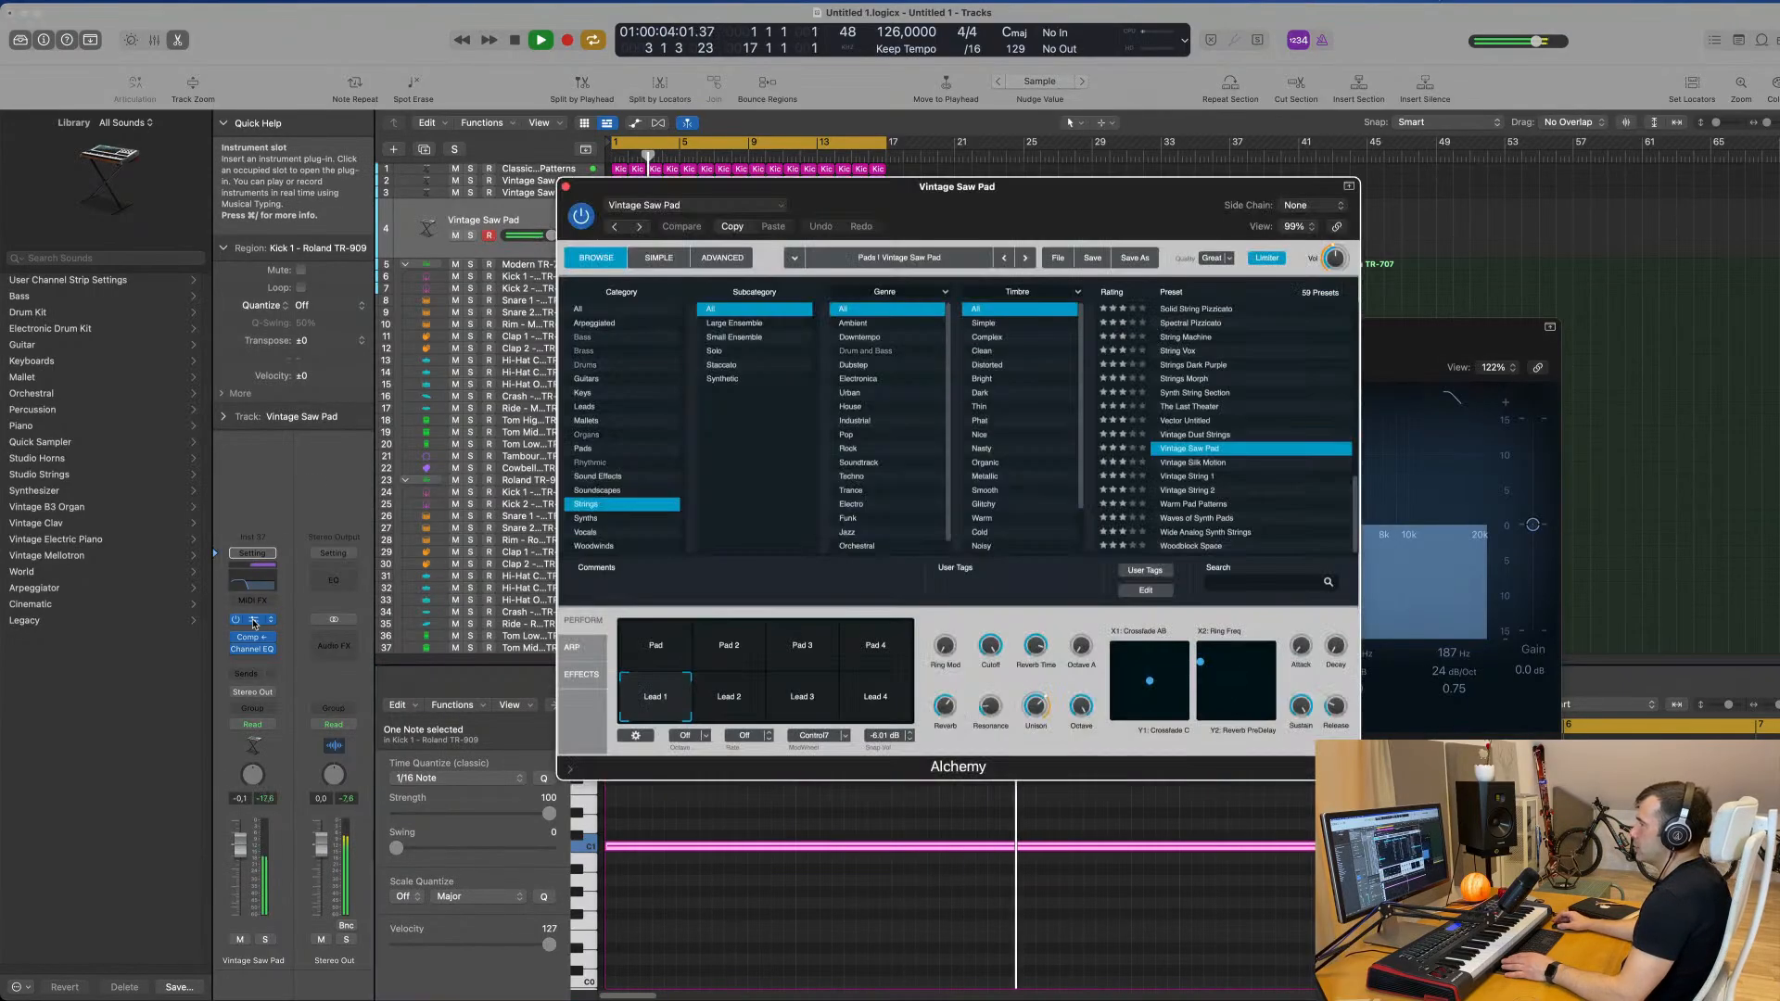
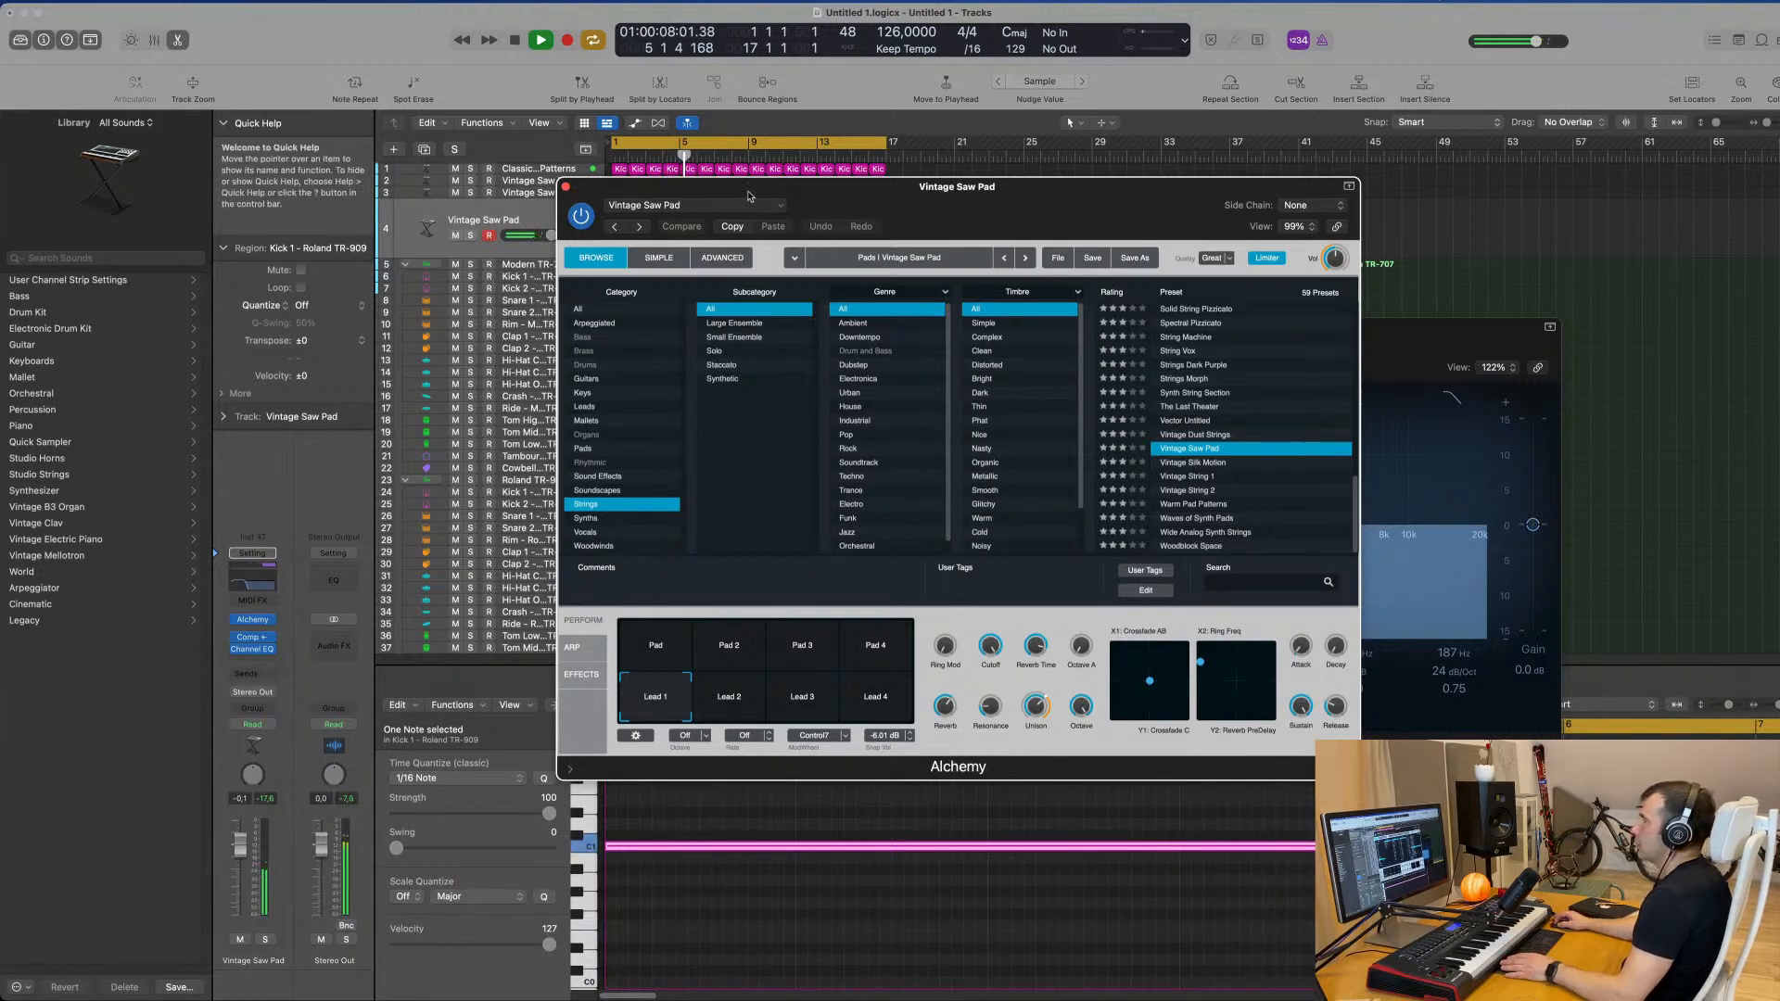
left_click(727, 688)
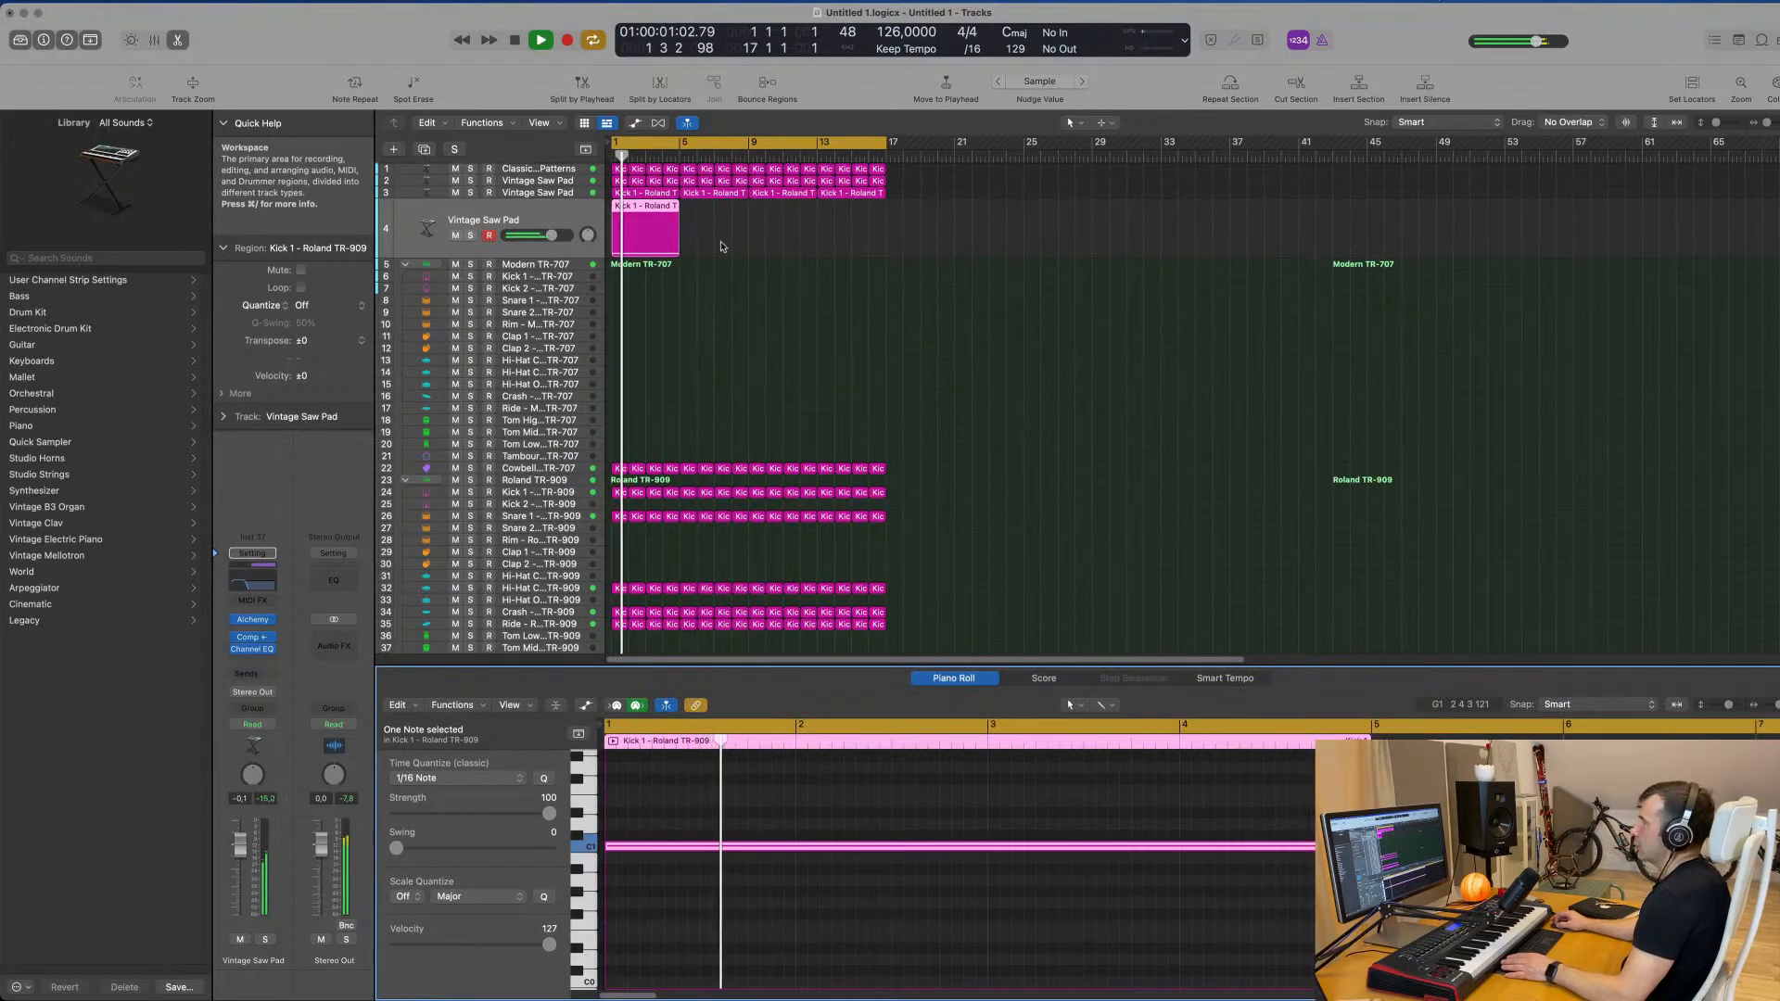
key("super+r")
key("super+r")
key("super+r")
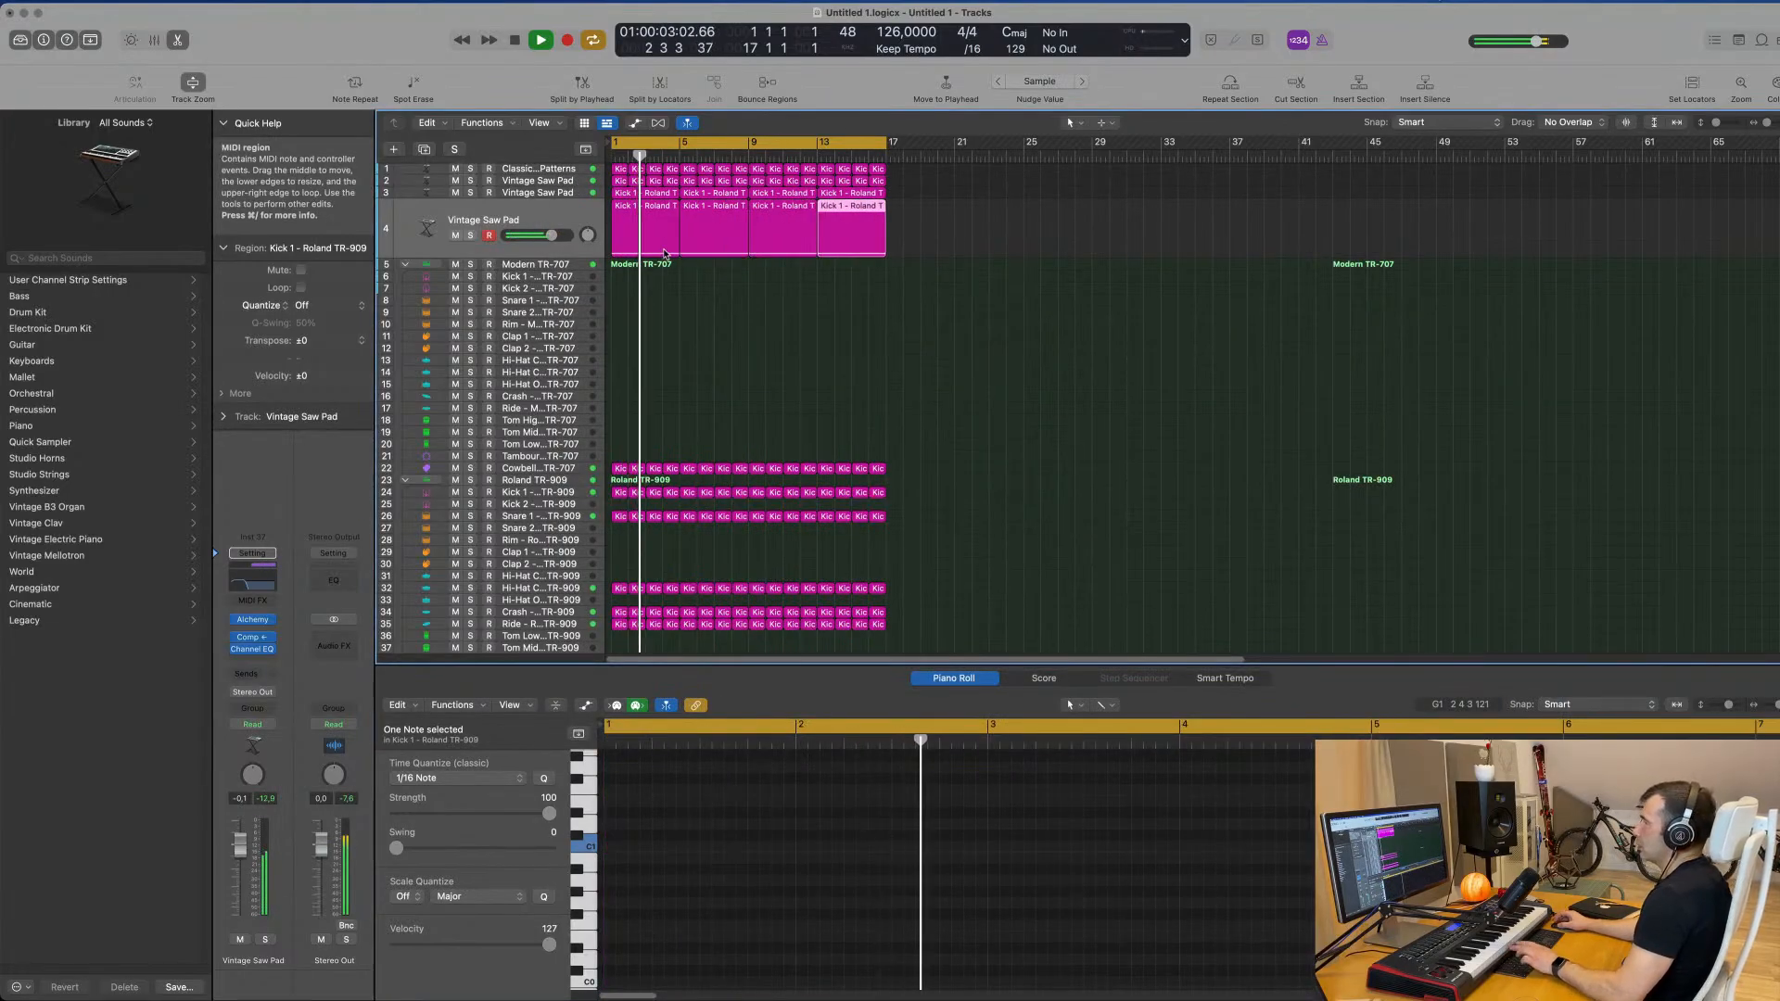
left_click(570, 212)
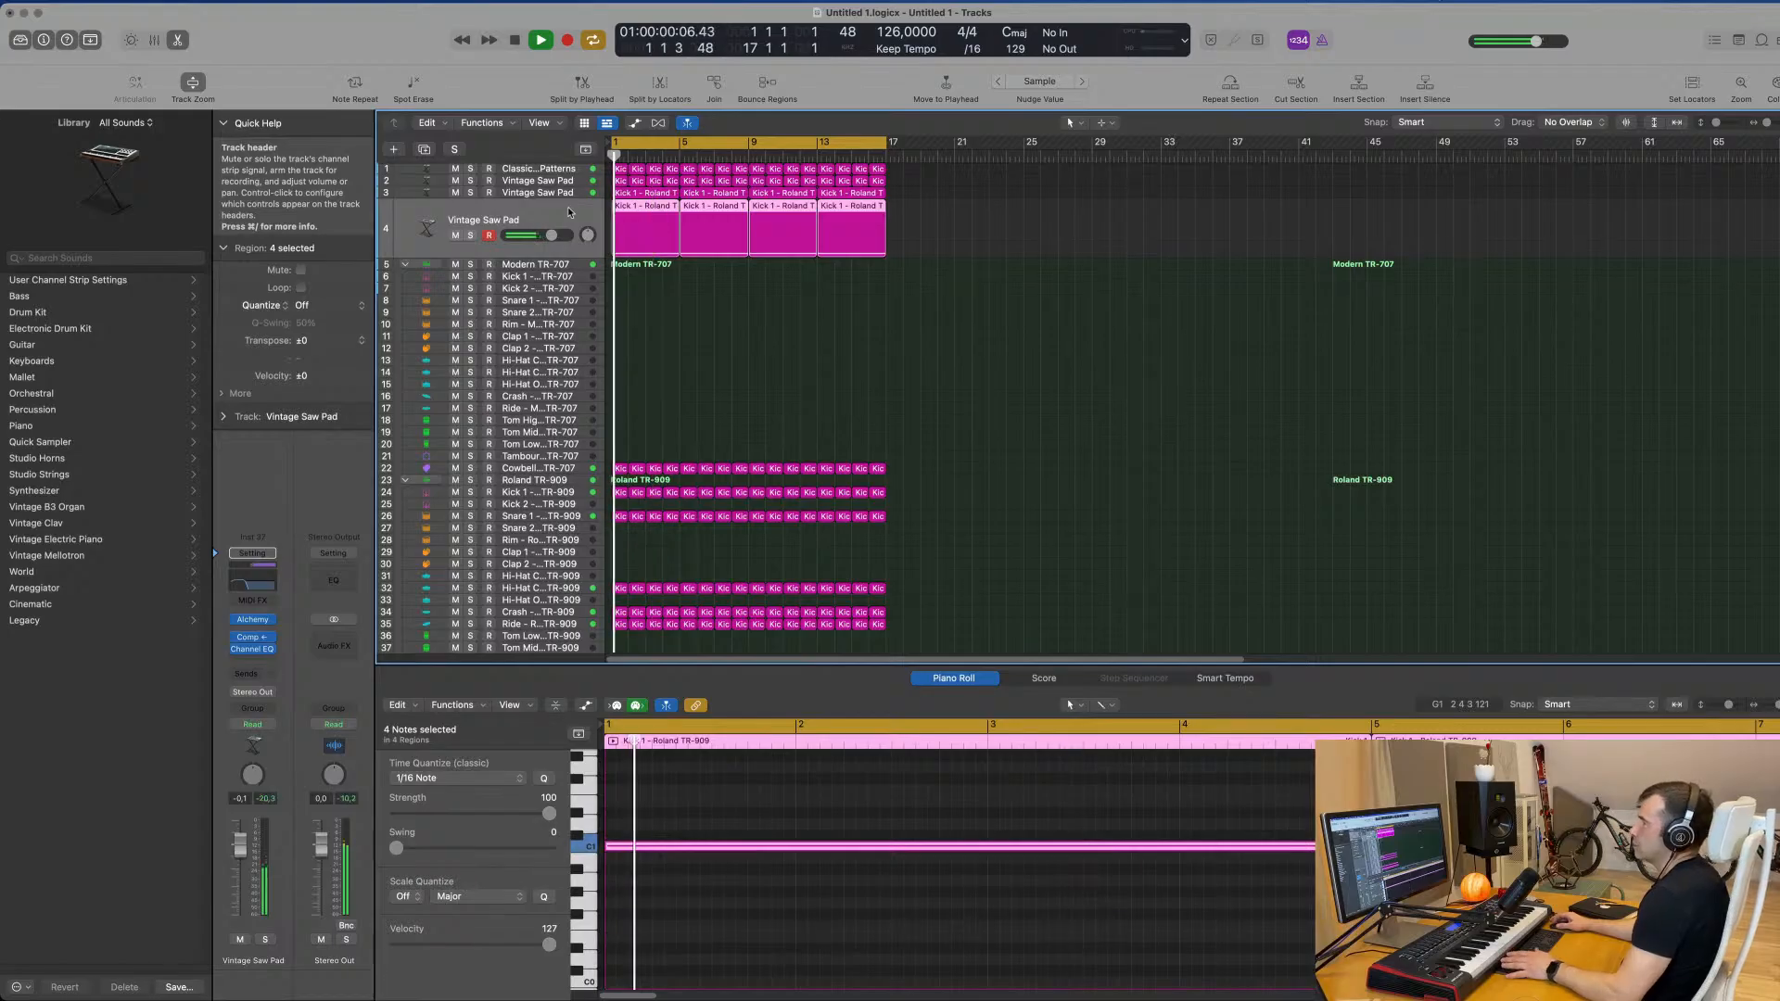
Step: Raise the sub bass Channel EQ's high cut to 472 Hz with a Q of 1.10 and audition it in playback
left_click(248, 582)
left_click_drag(962, 525, 1080, 535)
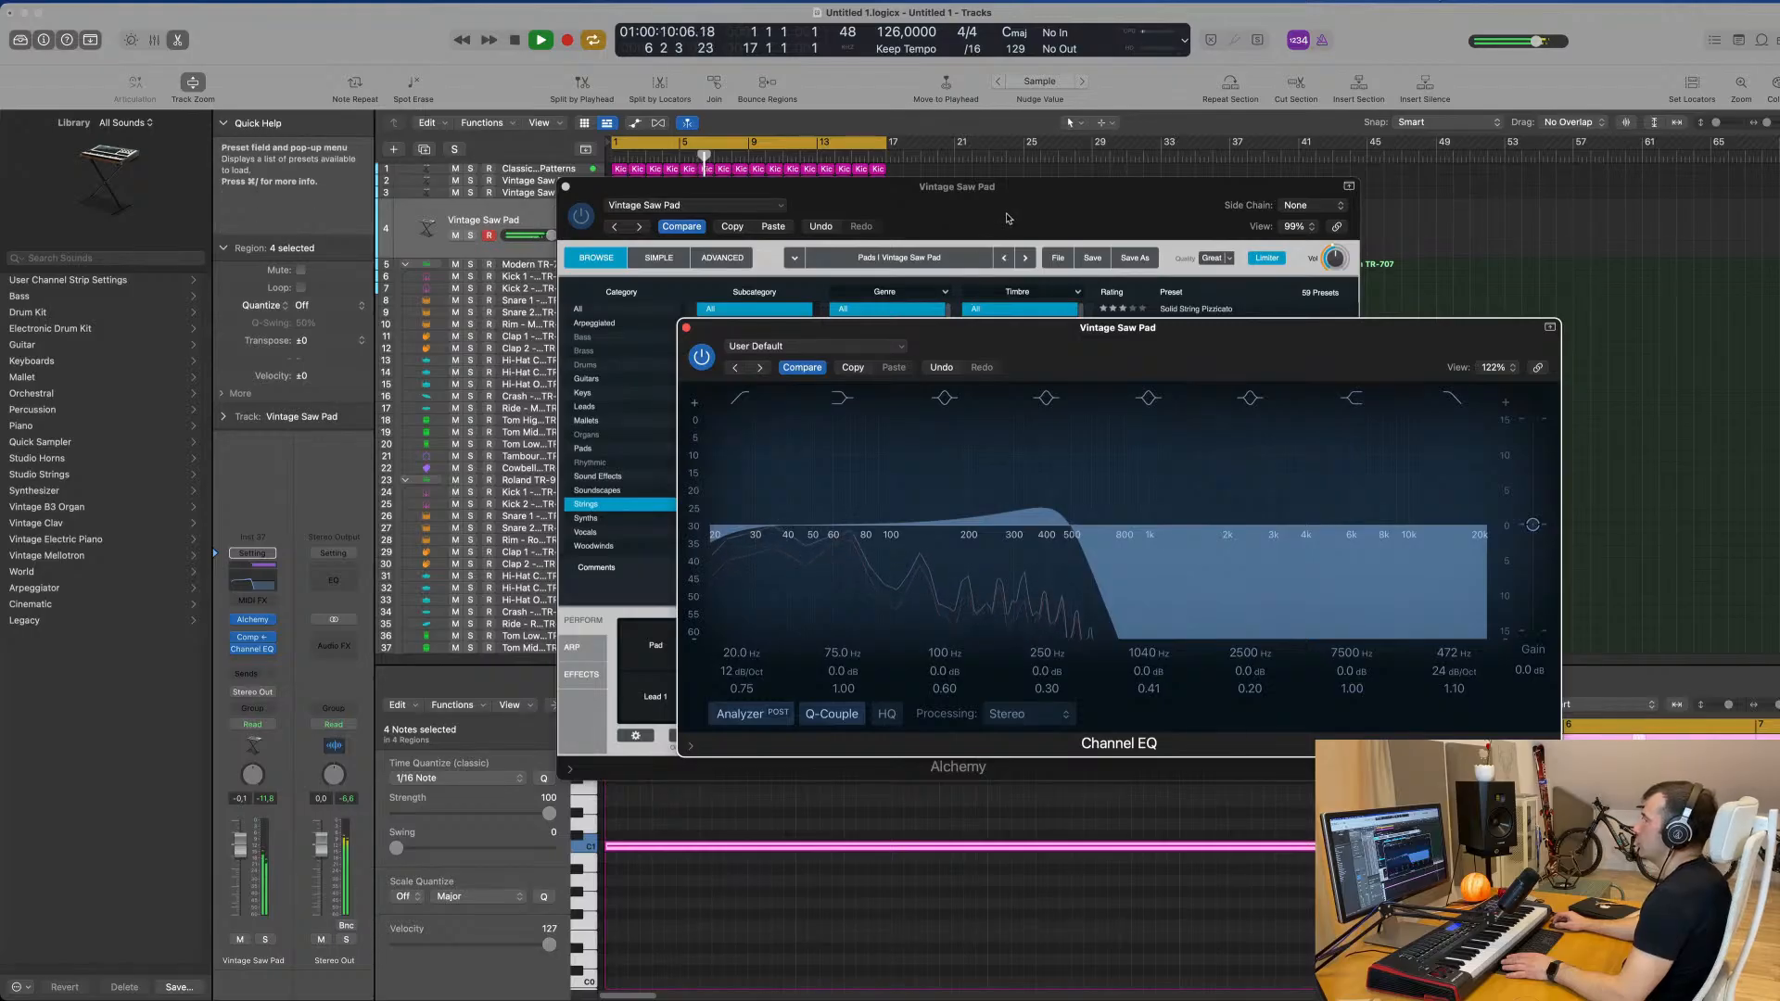
left_click_drag(1005, 222, 1532, 240)
left_click_drag(1051, 324, 1082, 230)
key("space")
key("space")
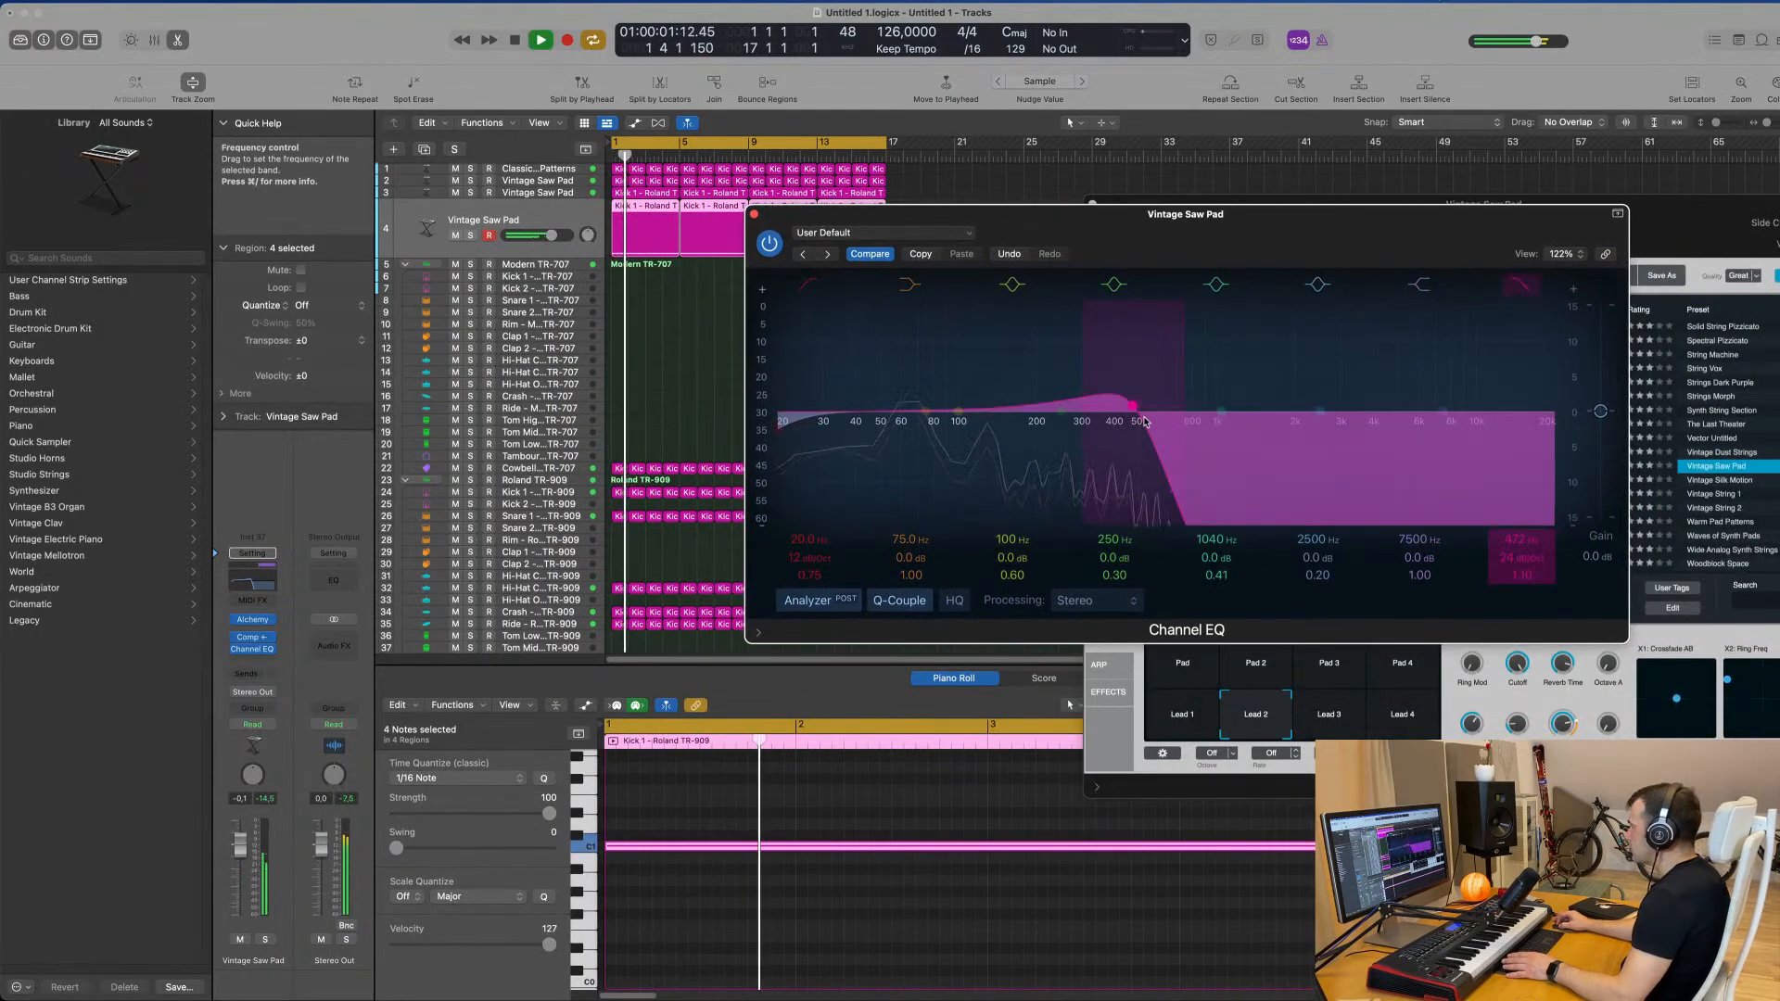
key("space")
key("space")
key("space")
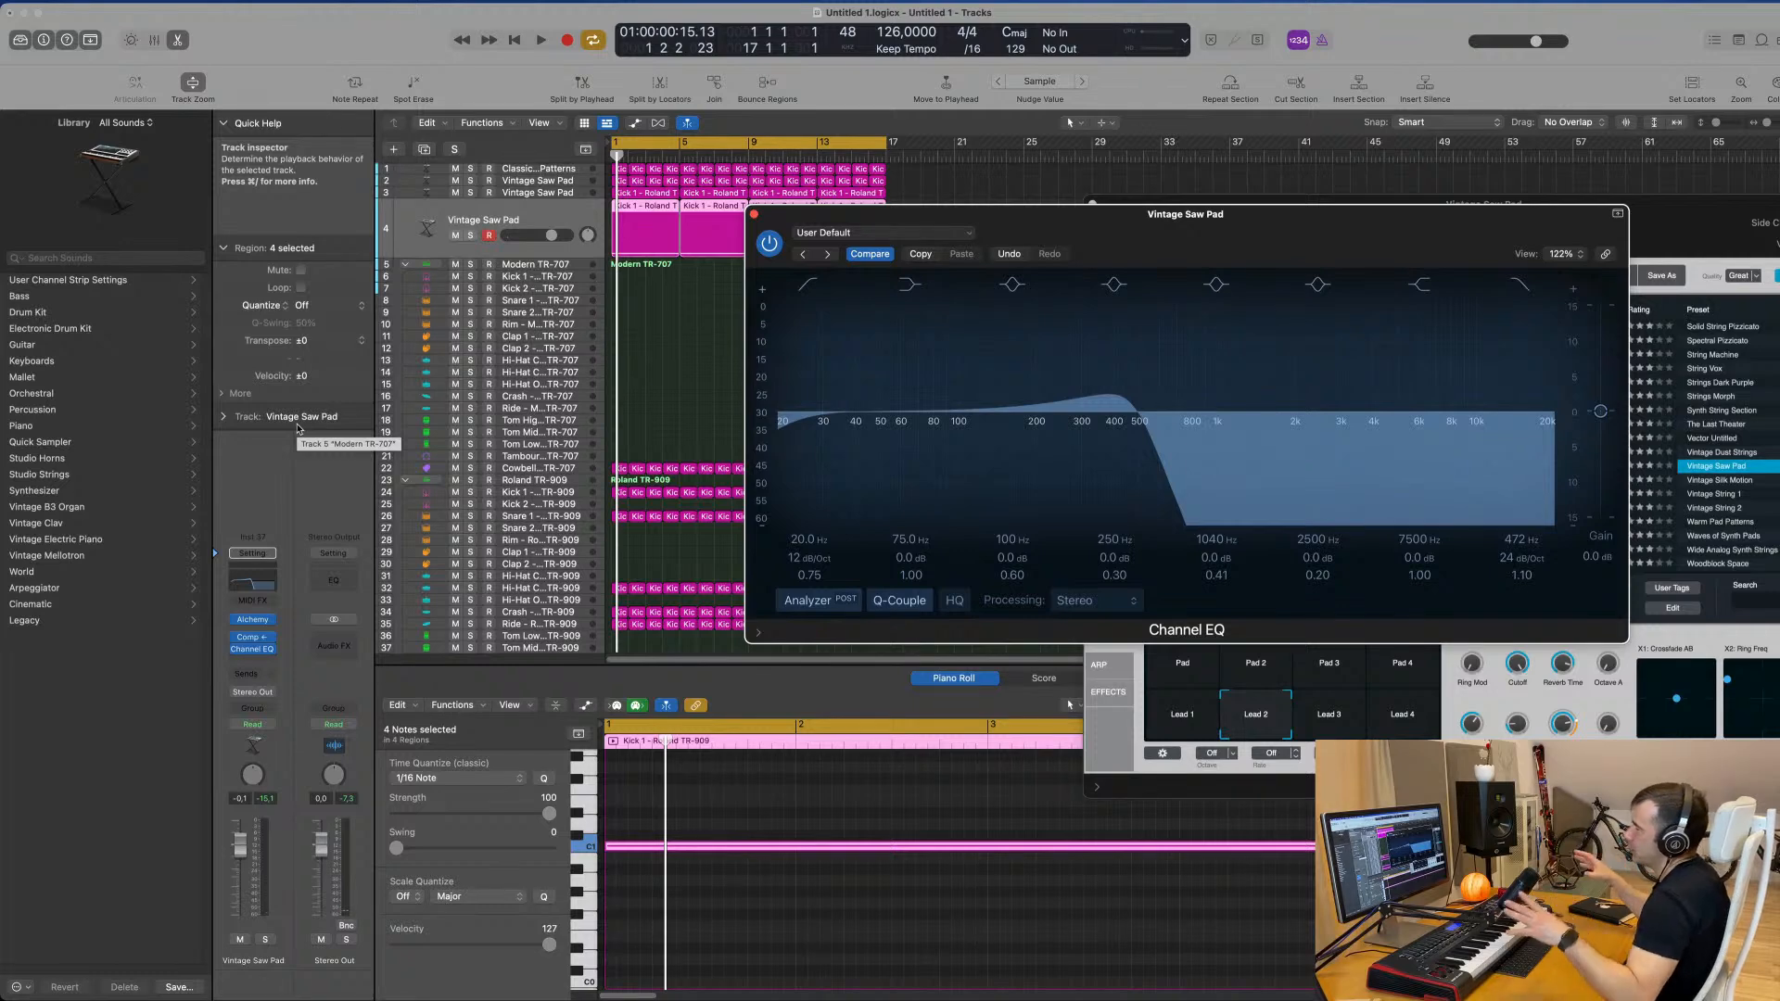
key("space")
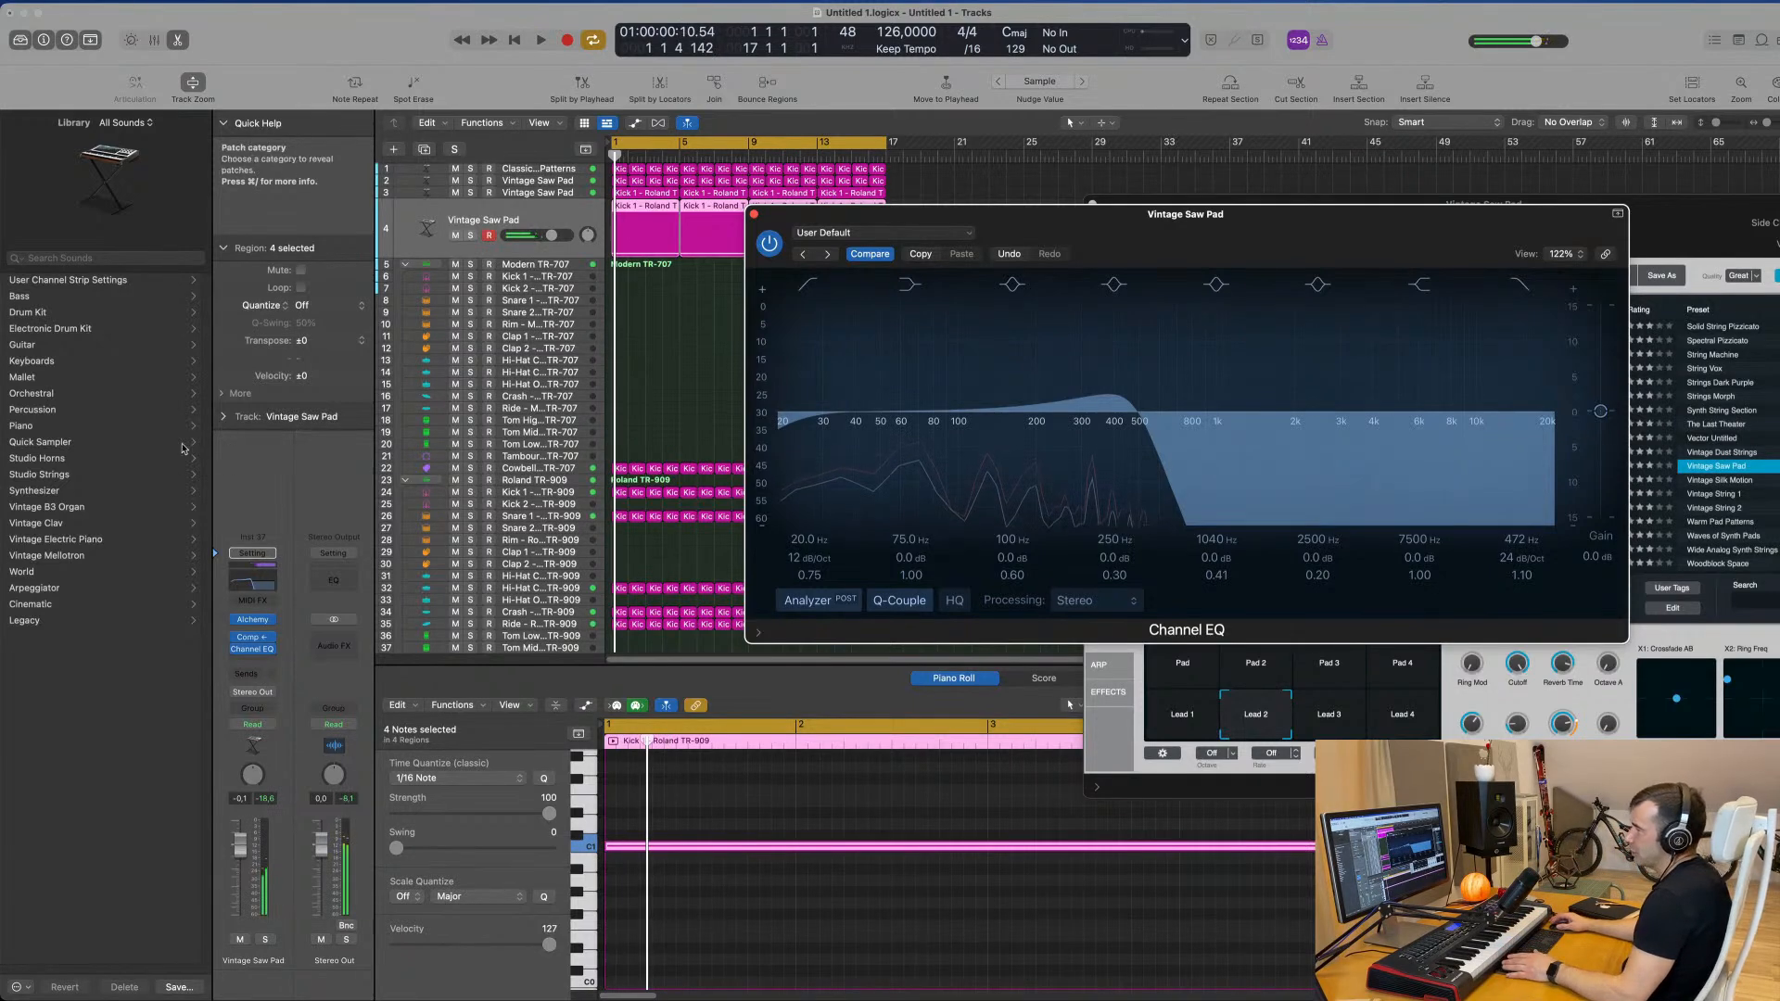
key("space")
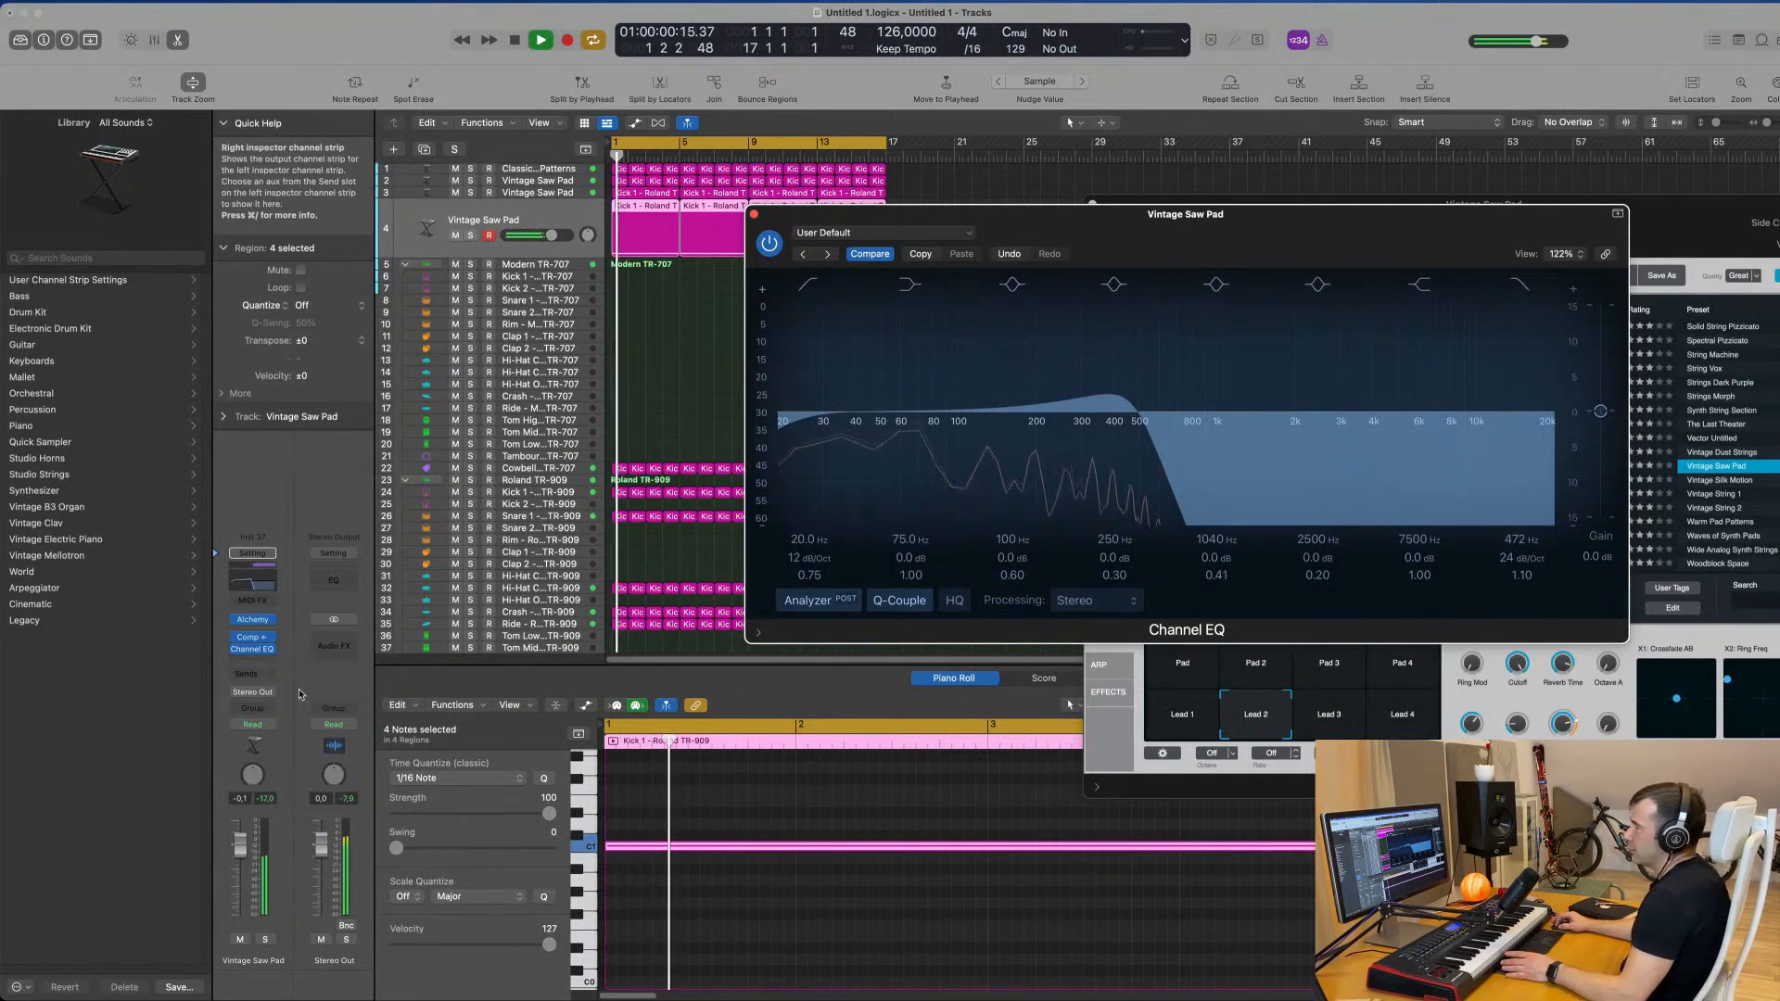
Step: Set the sub bass track's automation mode to Touch and record sweeps of the Channel EQ's high cut during playback
left_click(267, 732)
left_click(255, 745)
key("space")
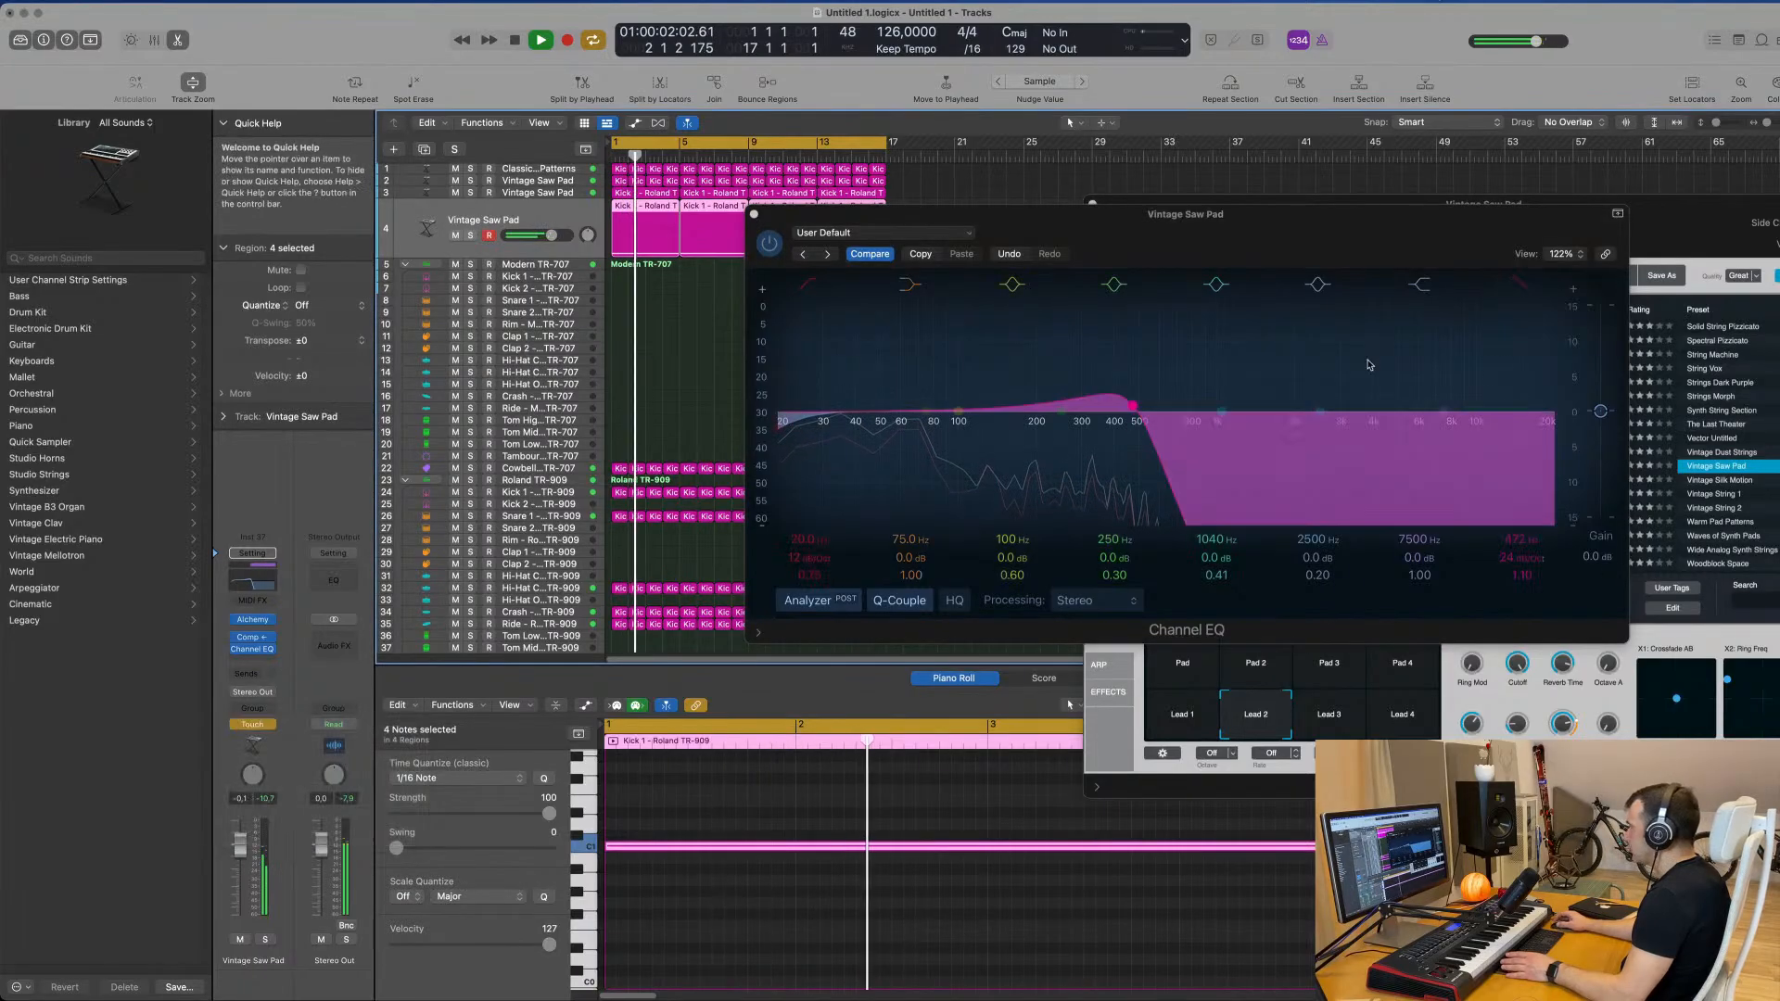
key("space")
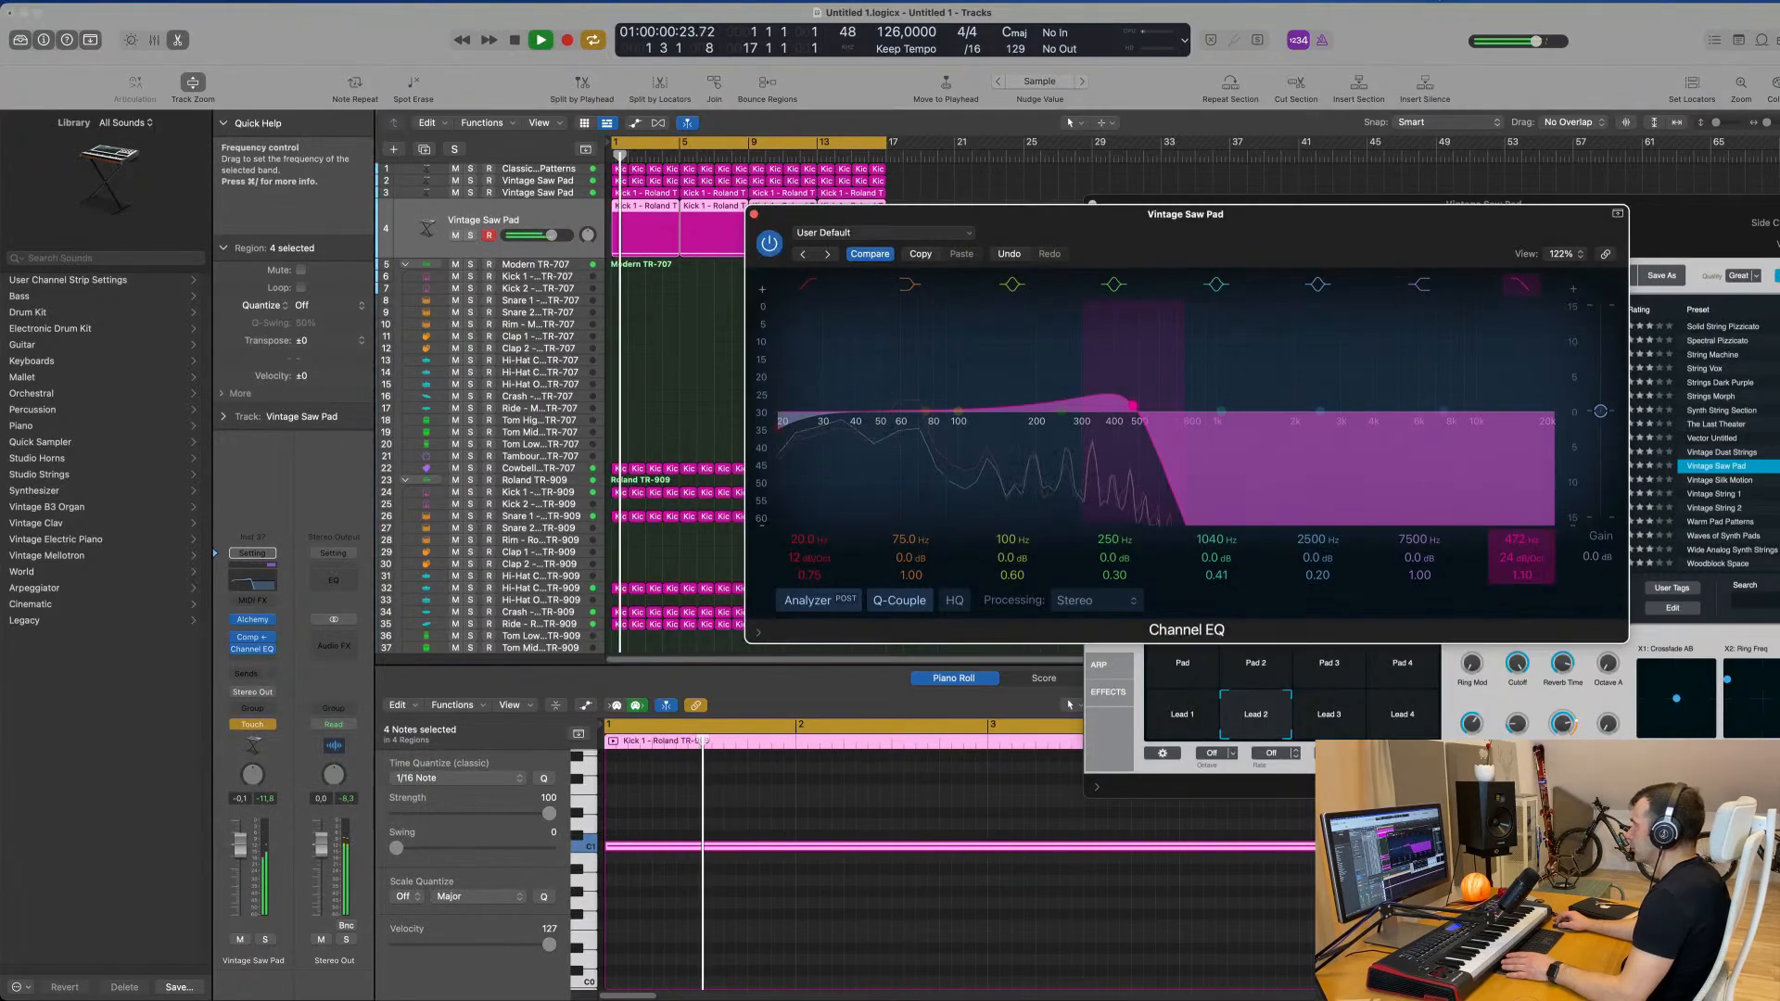
left_click_drag(1142, 405, 978, 405)
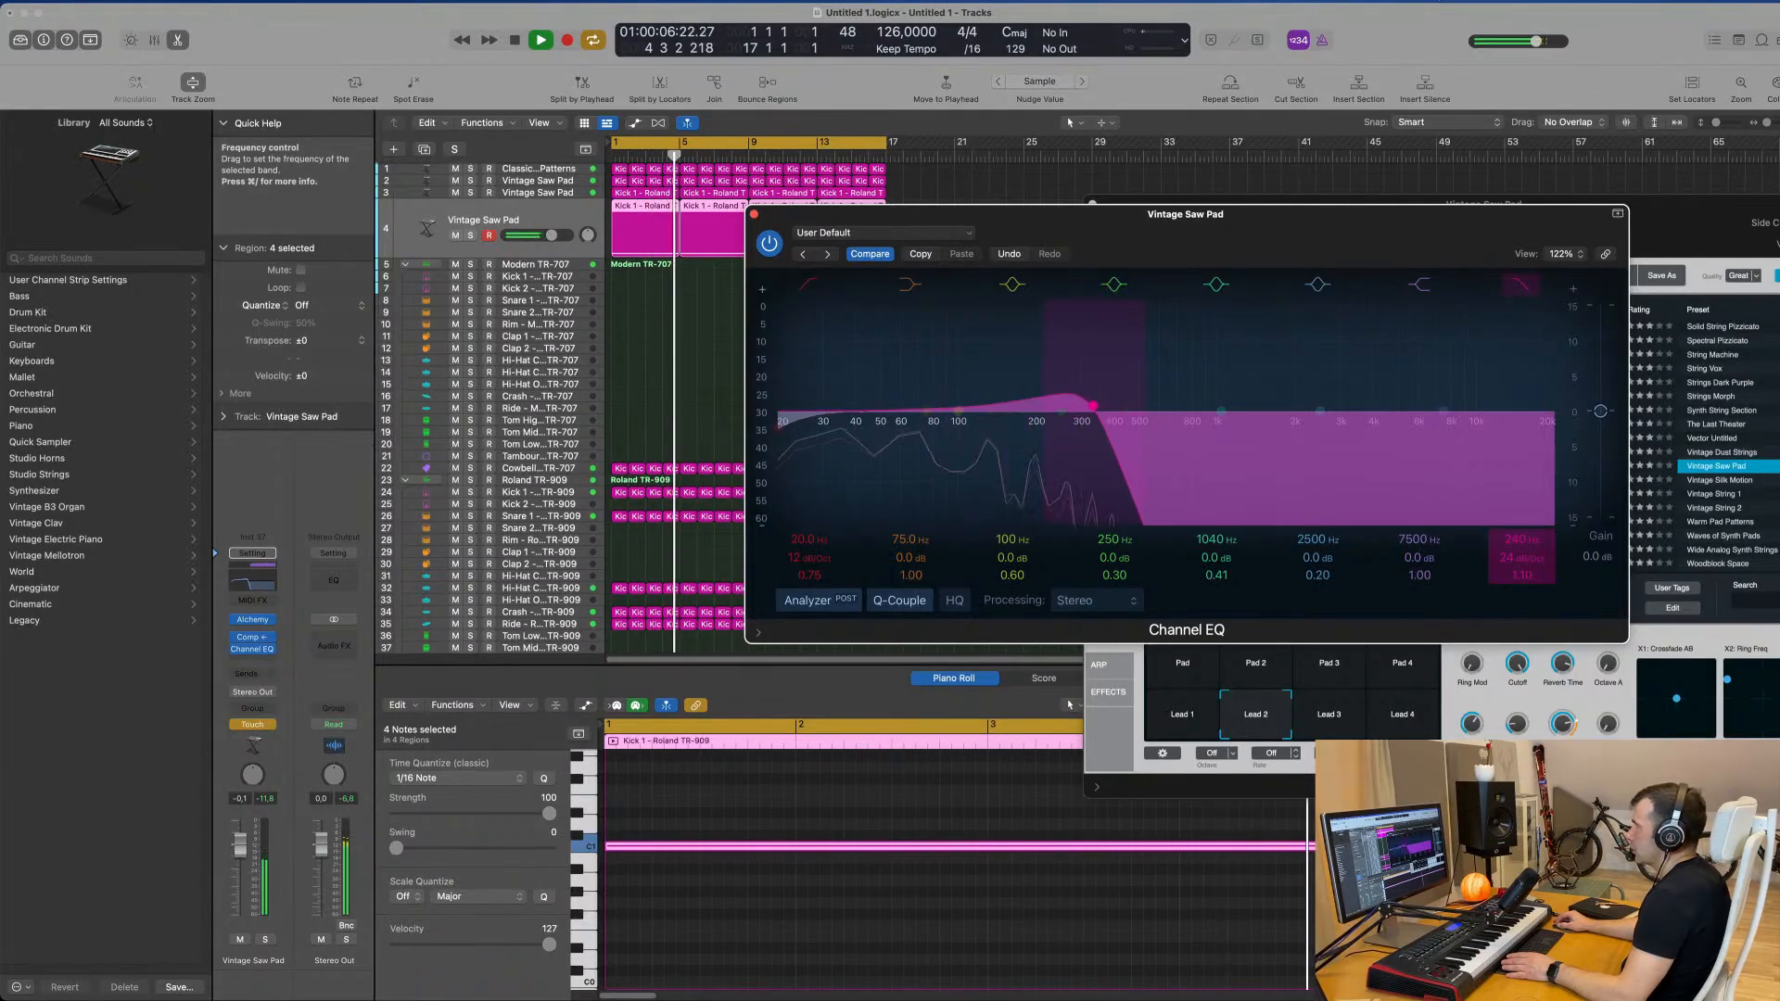
left_click_drag(1193, 406, 1030, 405)
key("space")
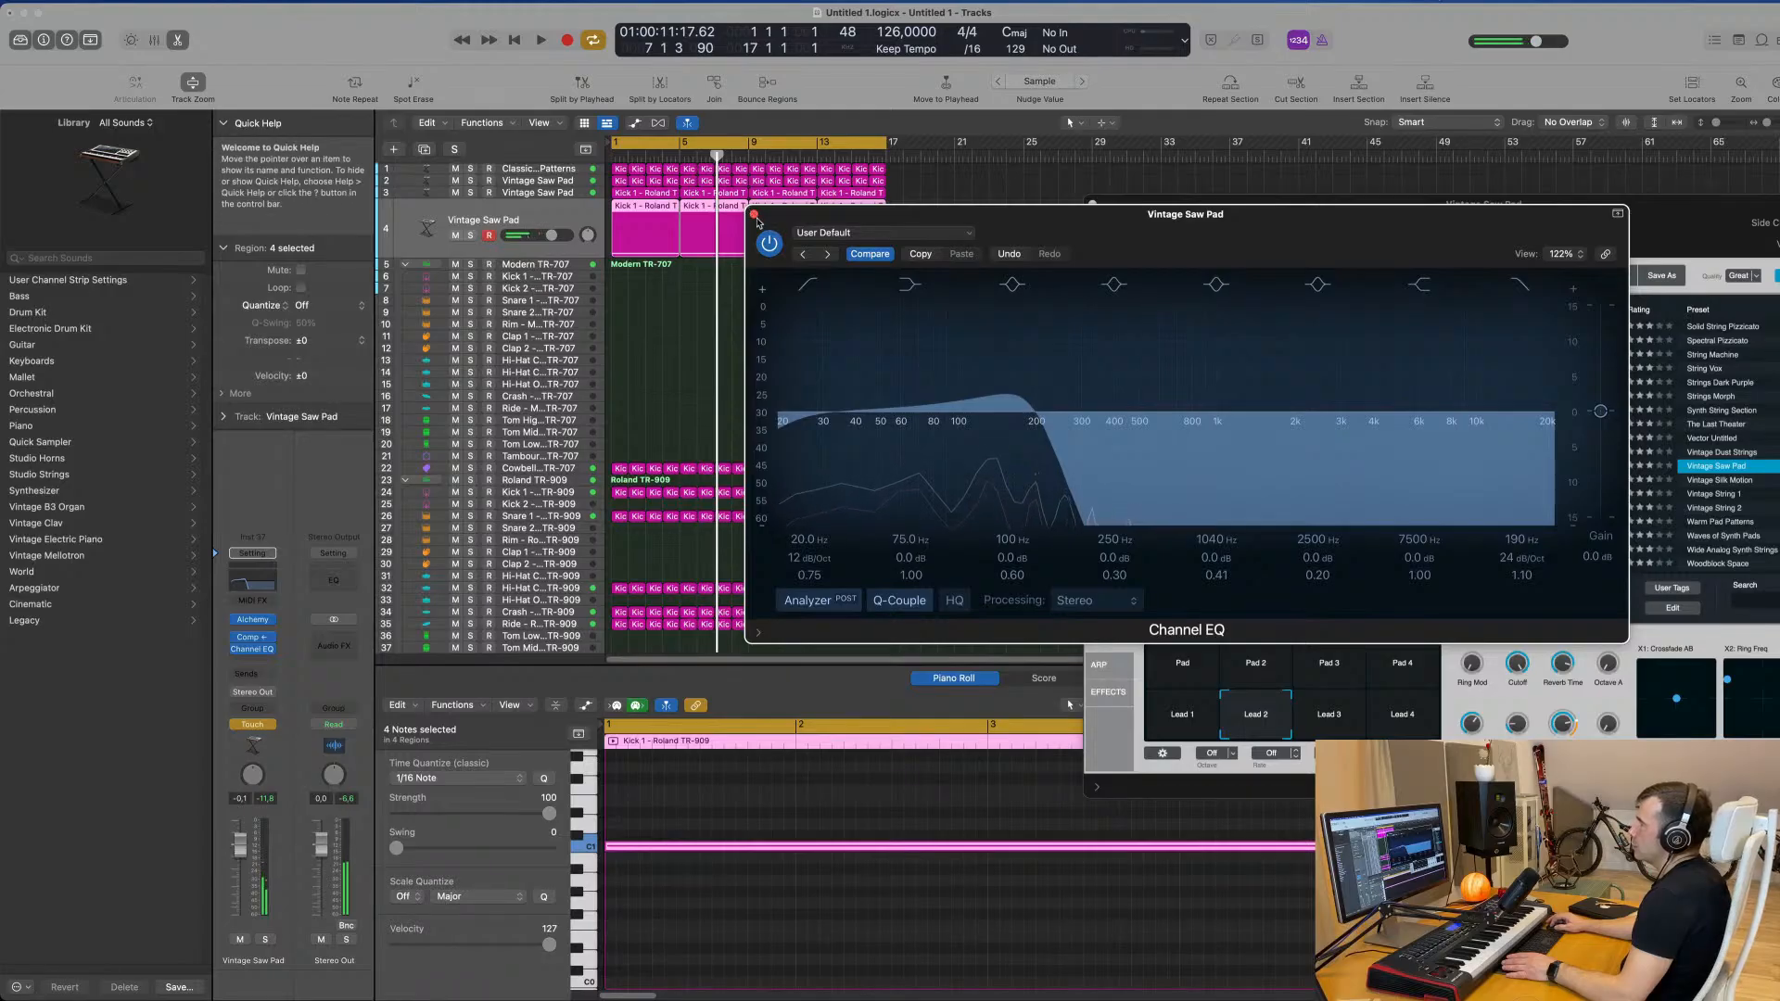
left_click(754, 216)
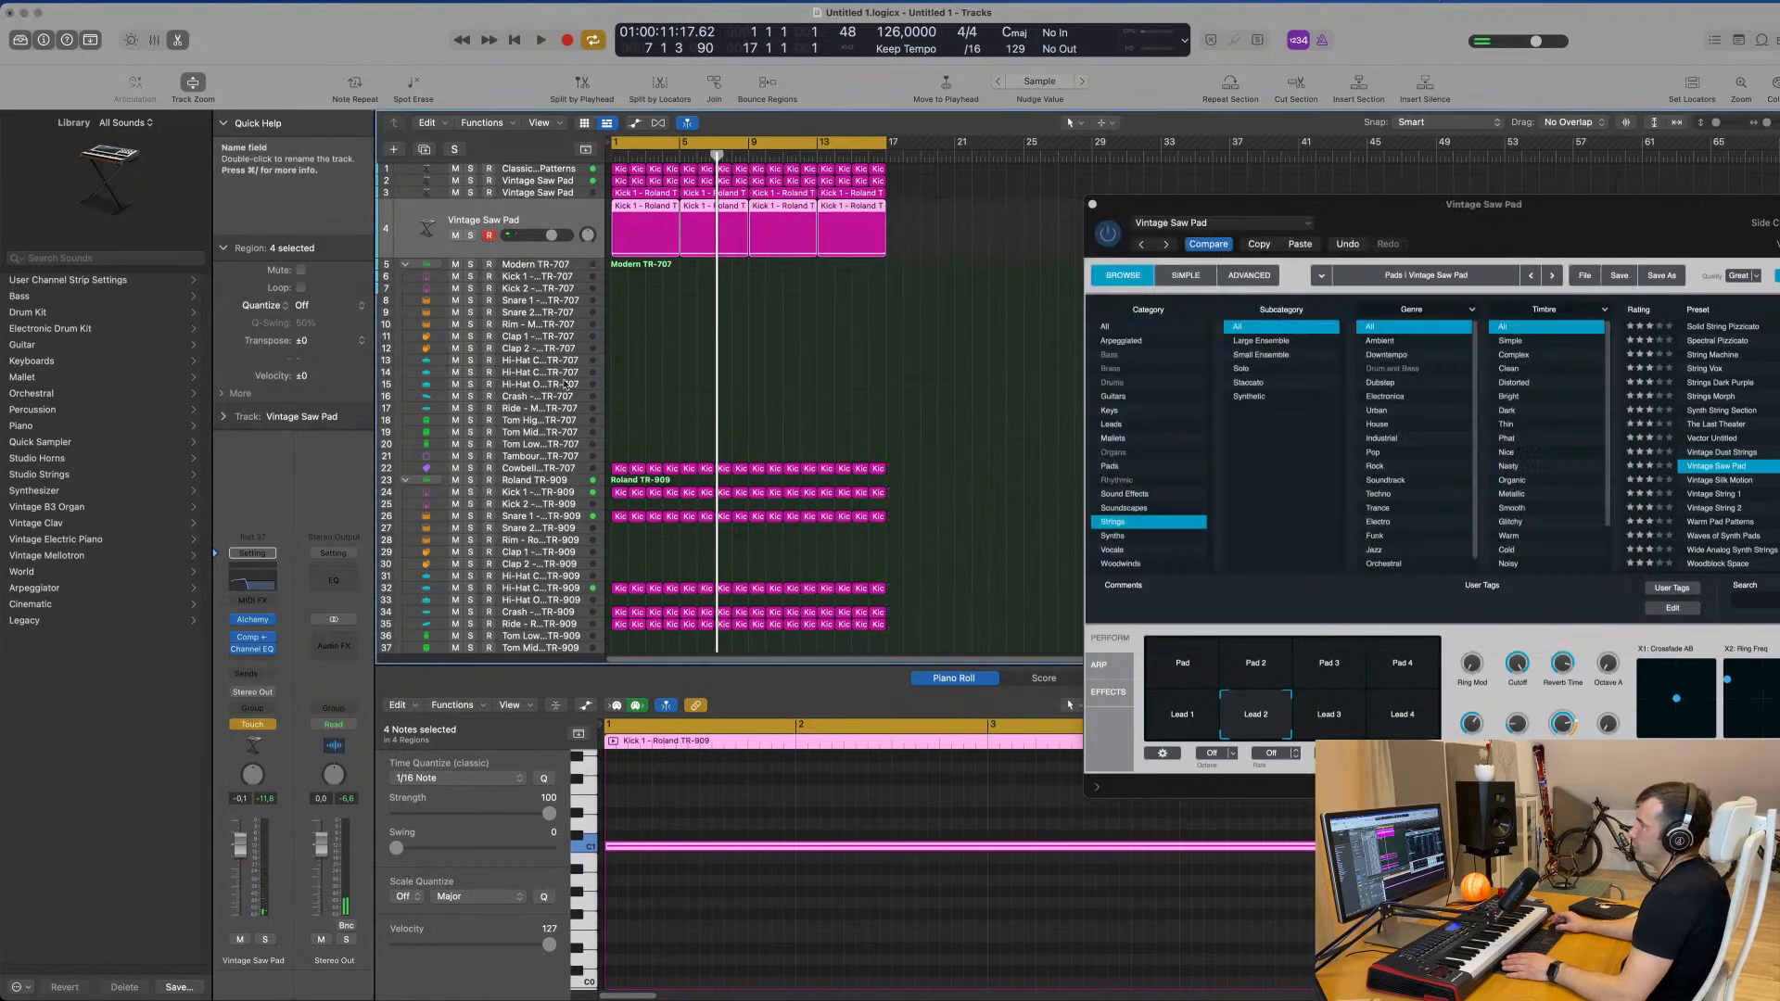
Step: Enlarge the sub bass track, return its automation to Read and display the Channel EQ High Cut Frequency automation
left_click_drag(549, 256, 571, 315)
key("a")
key("space")
left_click(489, 244)
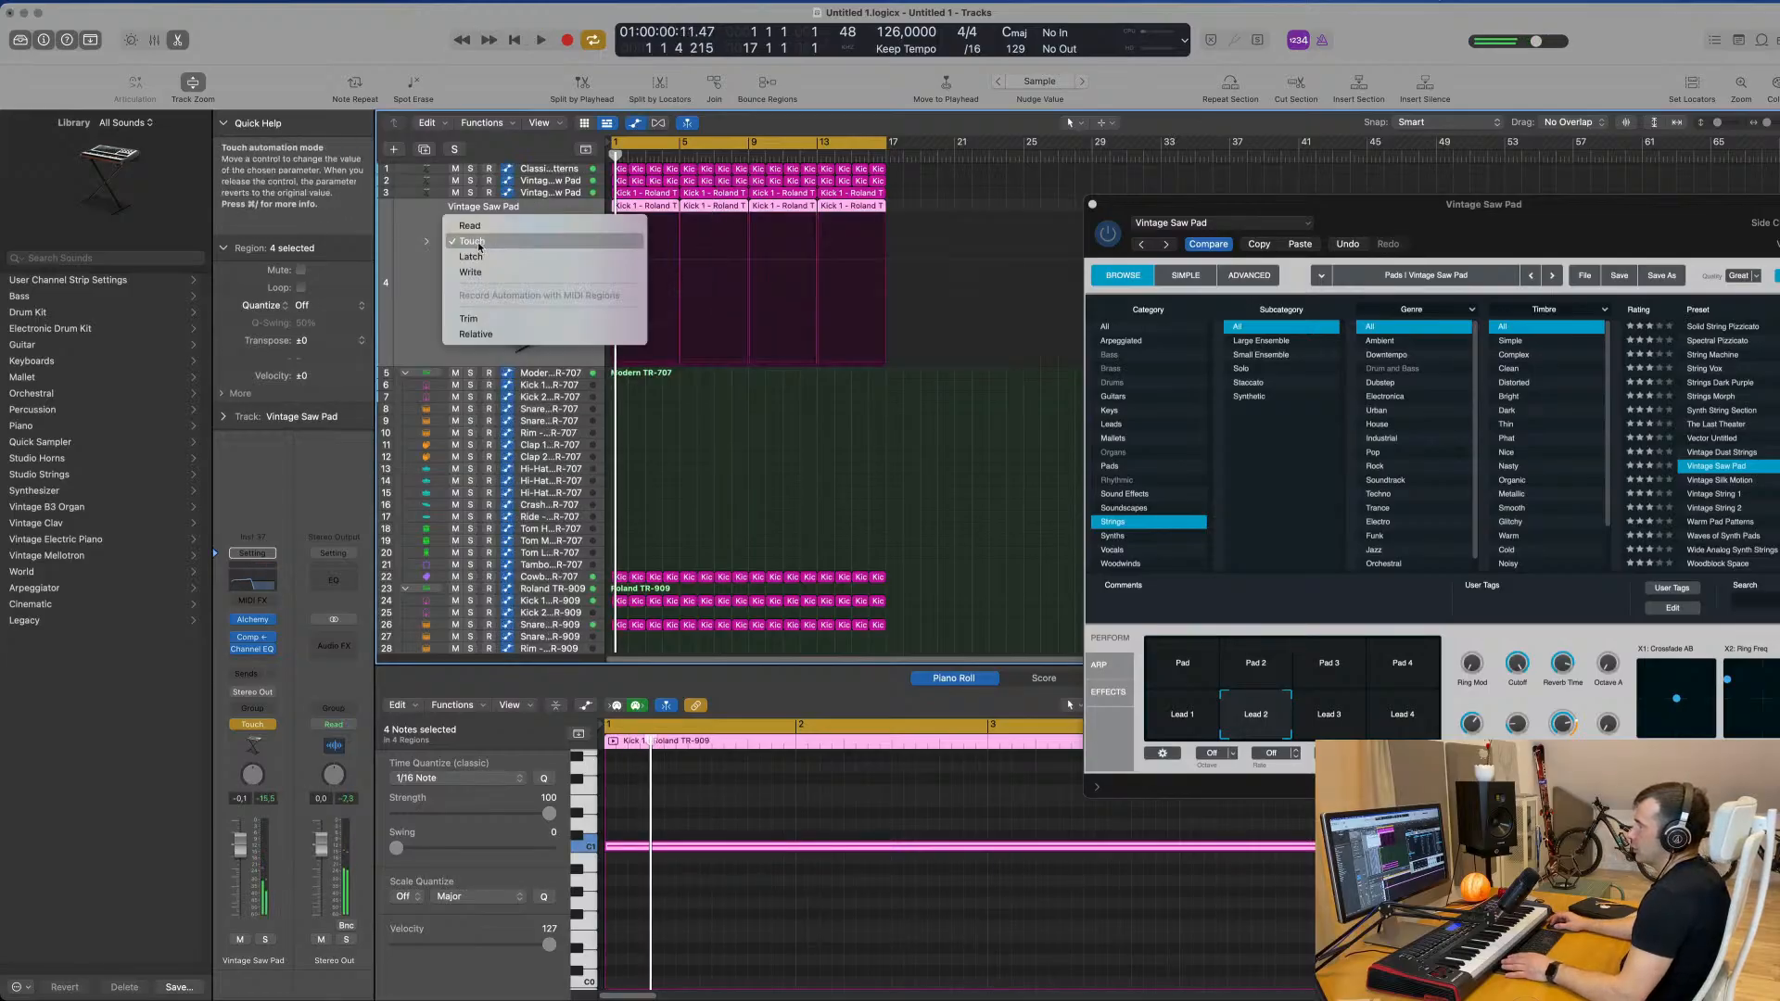
left_click(491, 225)
left_click(516, 241)
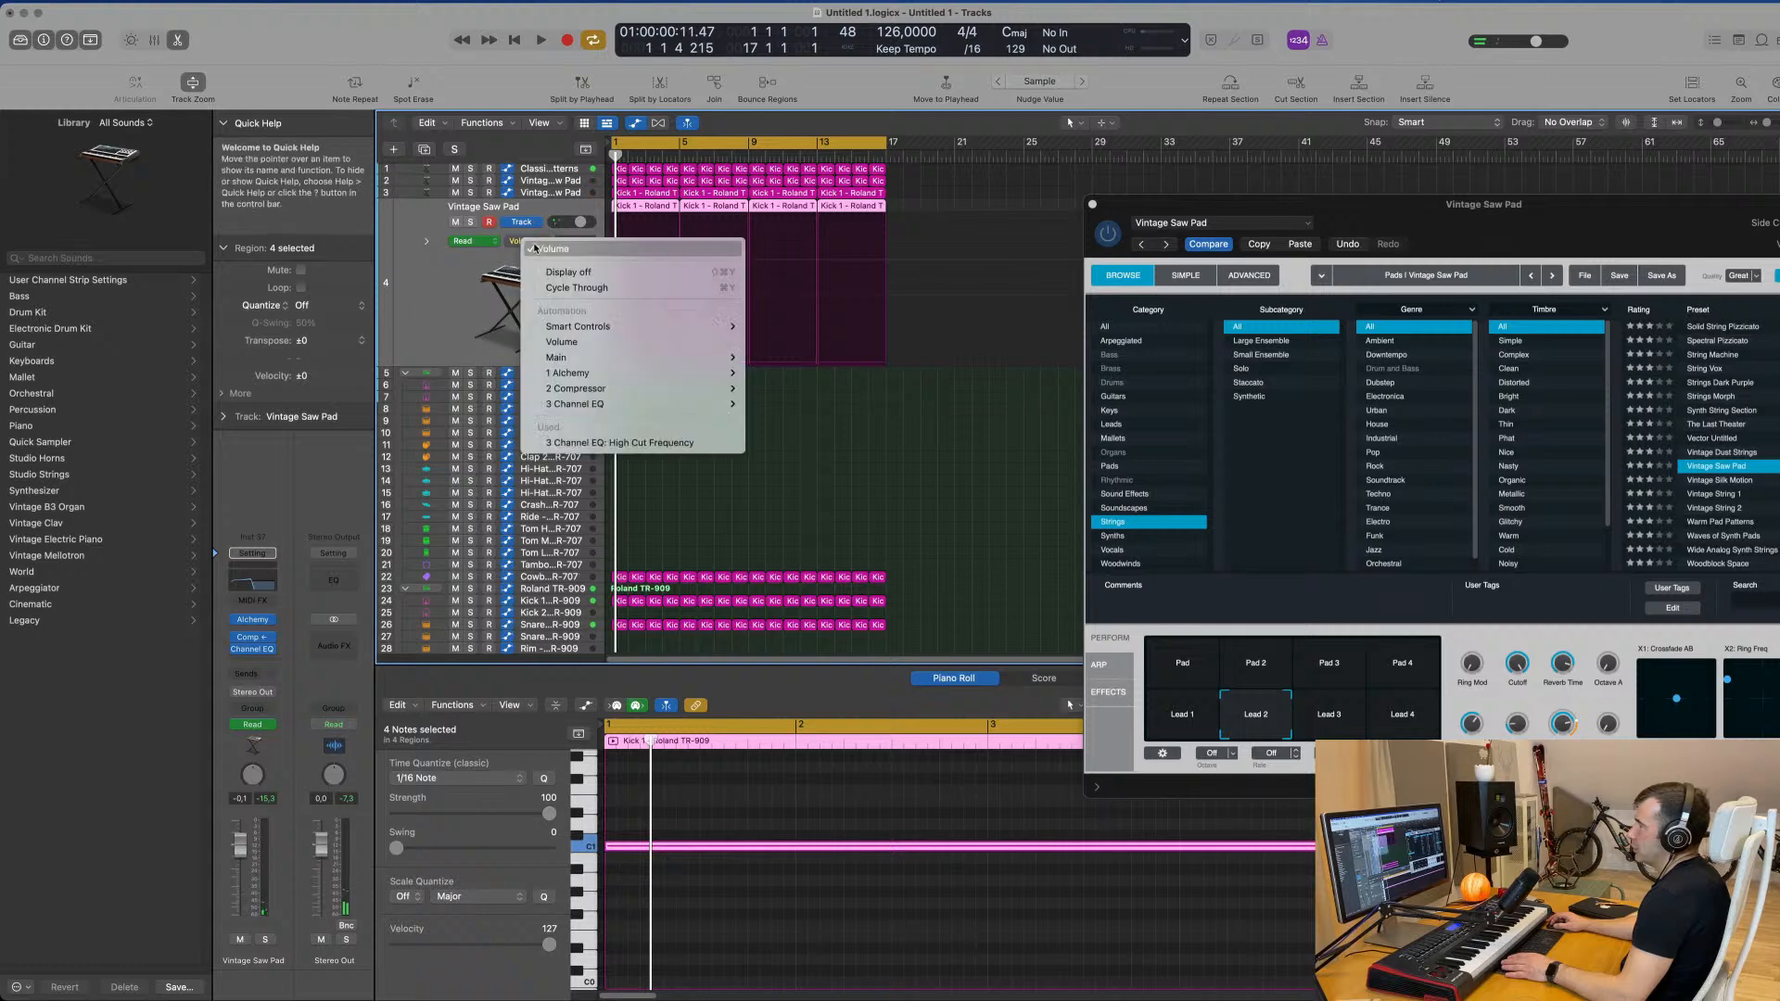
left_click(591, 444)
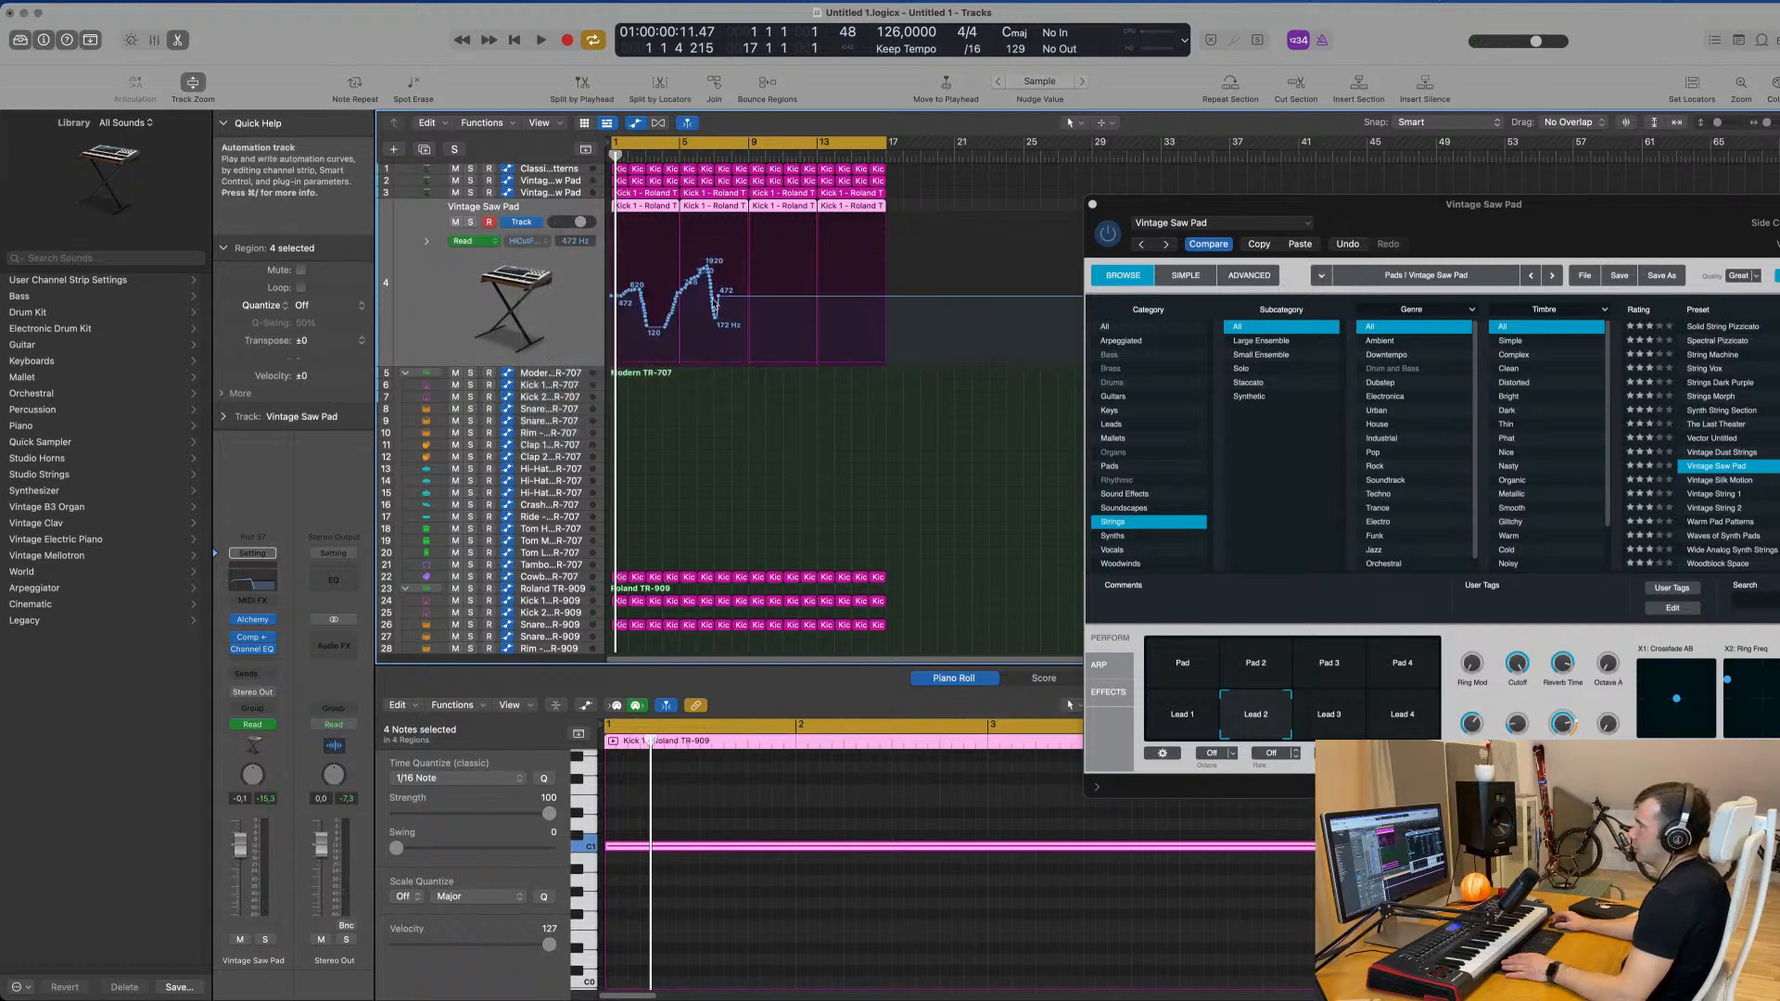
Step: Replace the recorded high cut curve with a ramp from 147 Hz at bar 1 to 600 Hz before bar 5, dropping to 350 Hz
left_click_drag(720, 296, 675, 281)
key("space")
key("space")
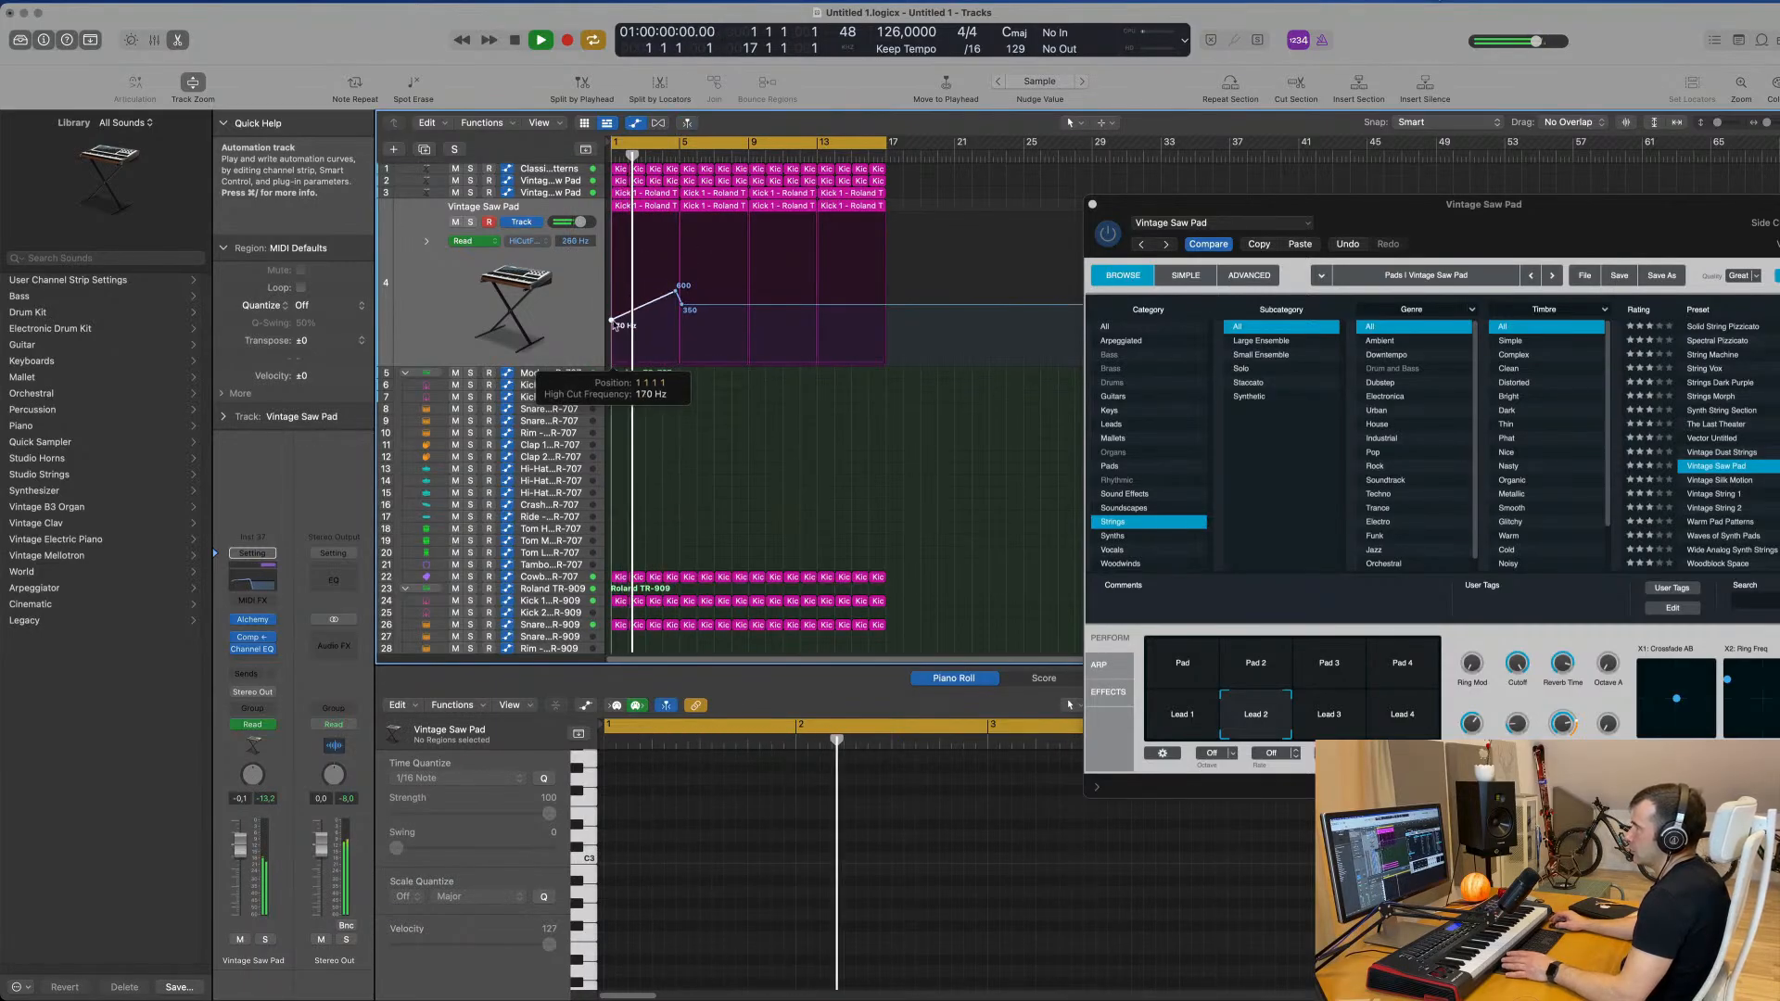
left_click_drag(611, 323, 611, 323)
key("space")
key("space")
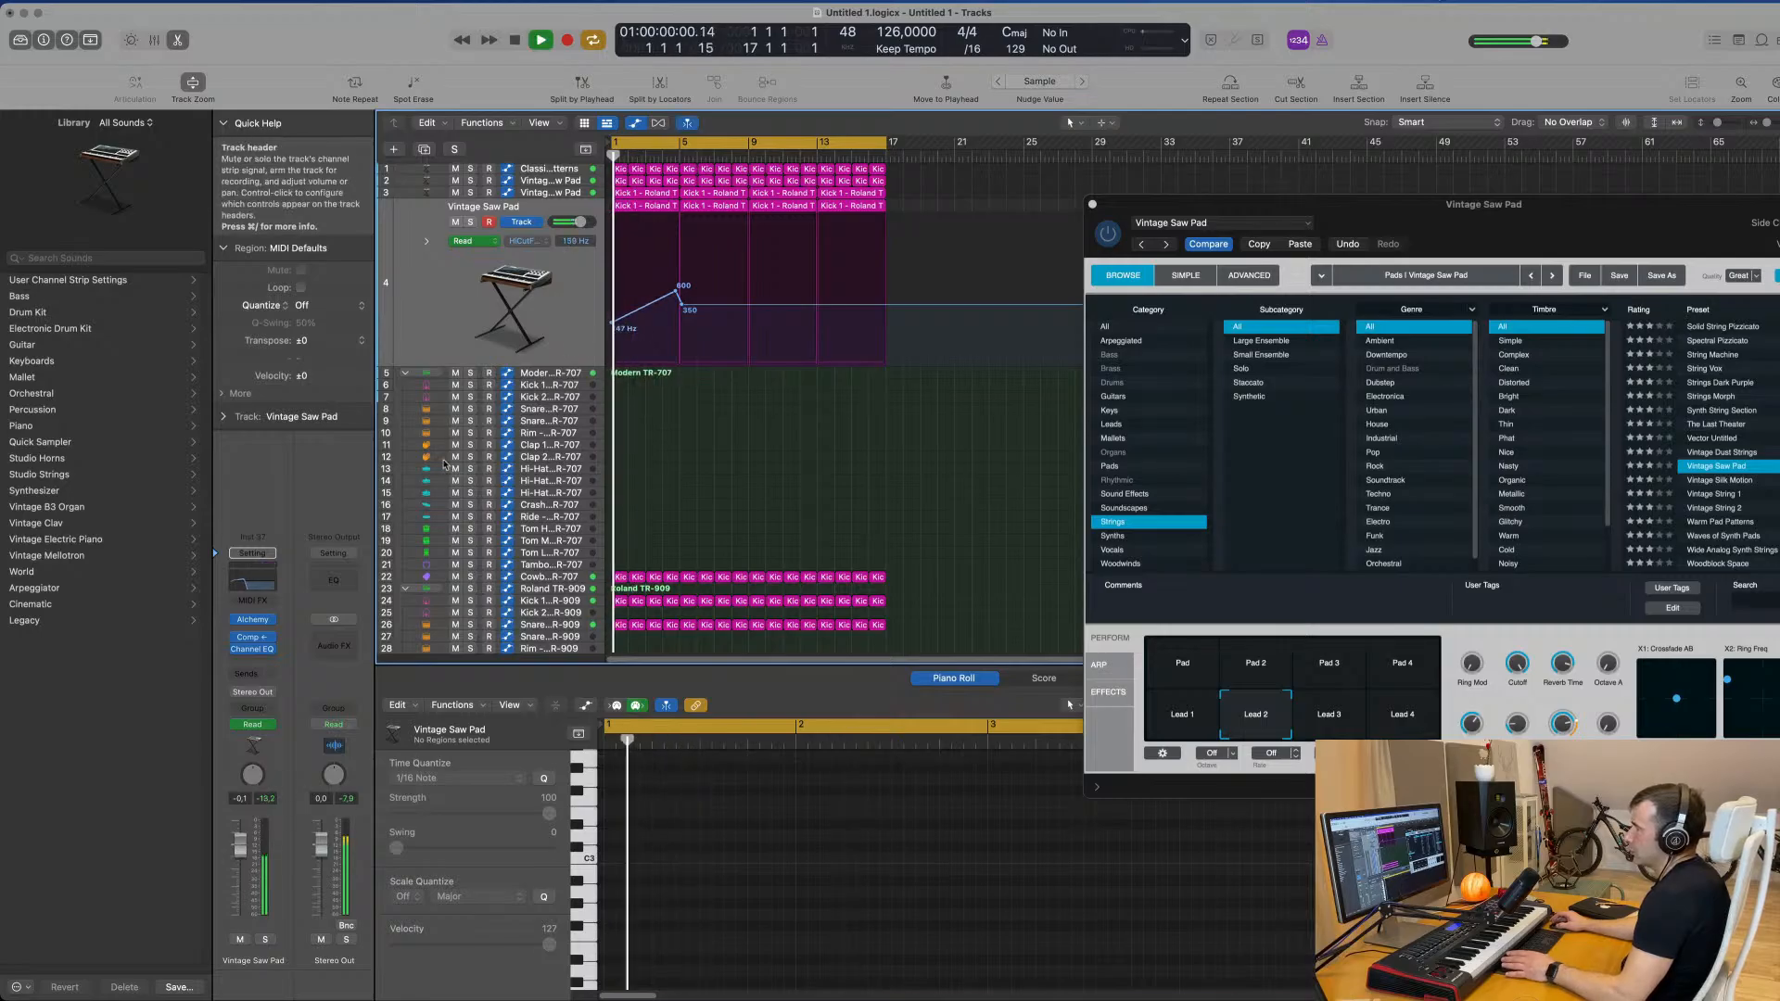
Step: Shape the high cut automation into four-bar ramps over 16 bars, peaking at 610, about 1260, 3000 and 4720 Hz, with the Channel EQ open
left_click(473, 320)
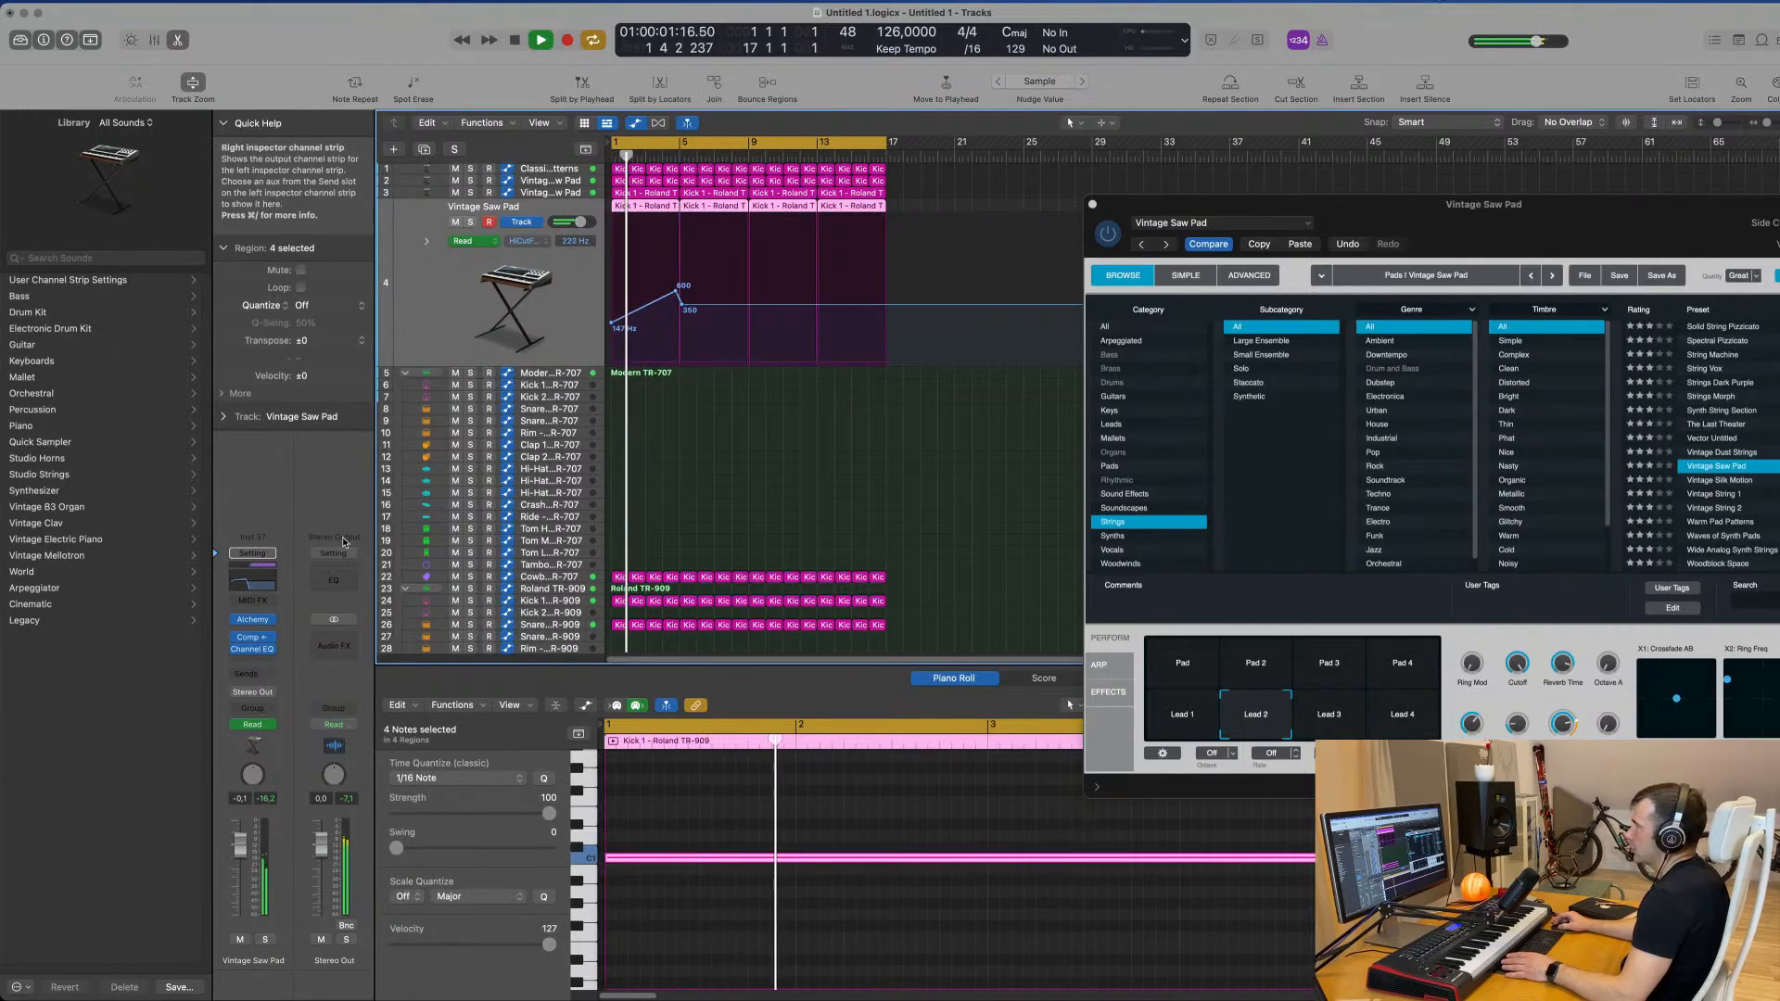
left_click(252, 581)
left_click_drag(1222, 201, 996, 552)
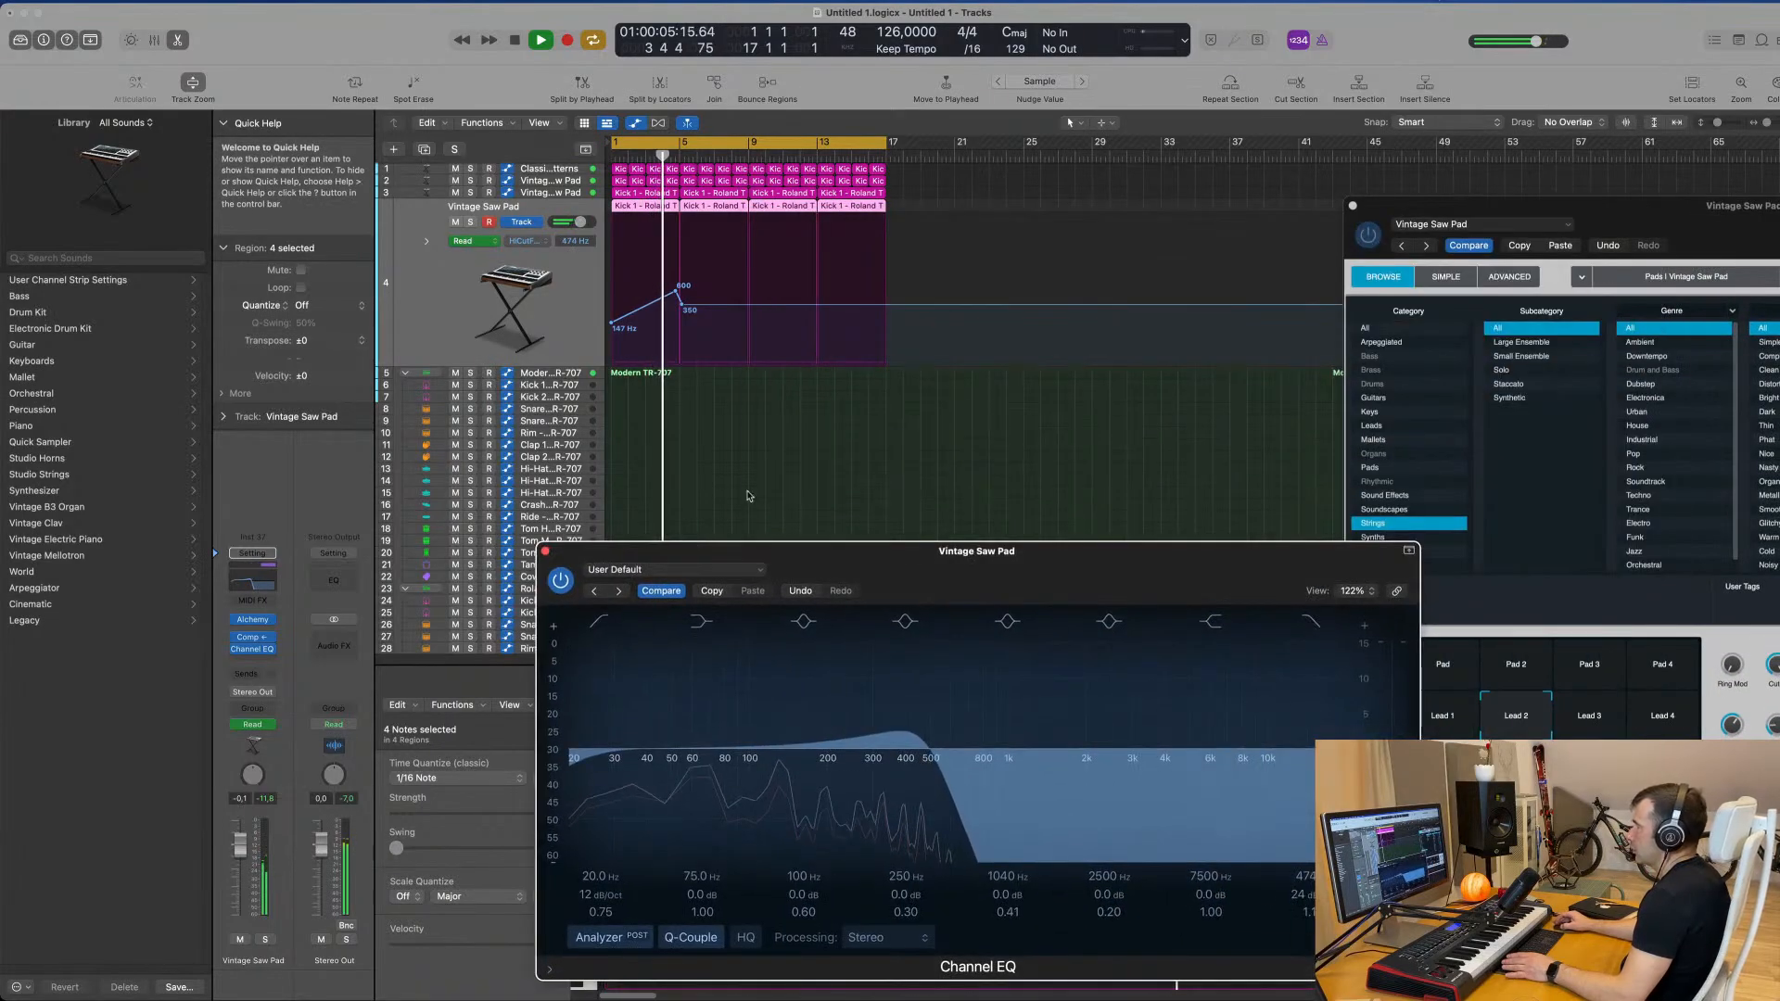
left_click(683, 307)
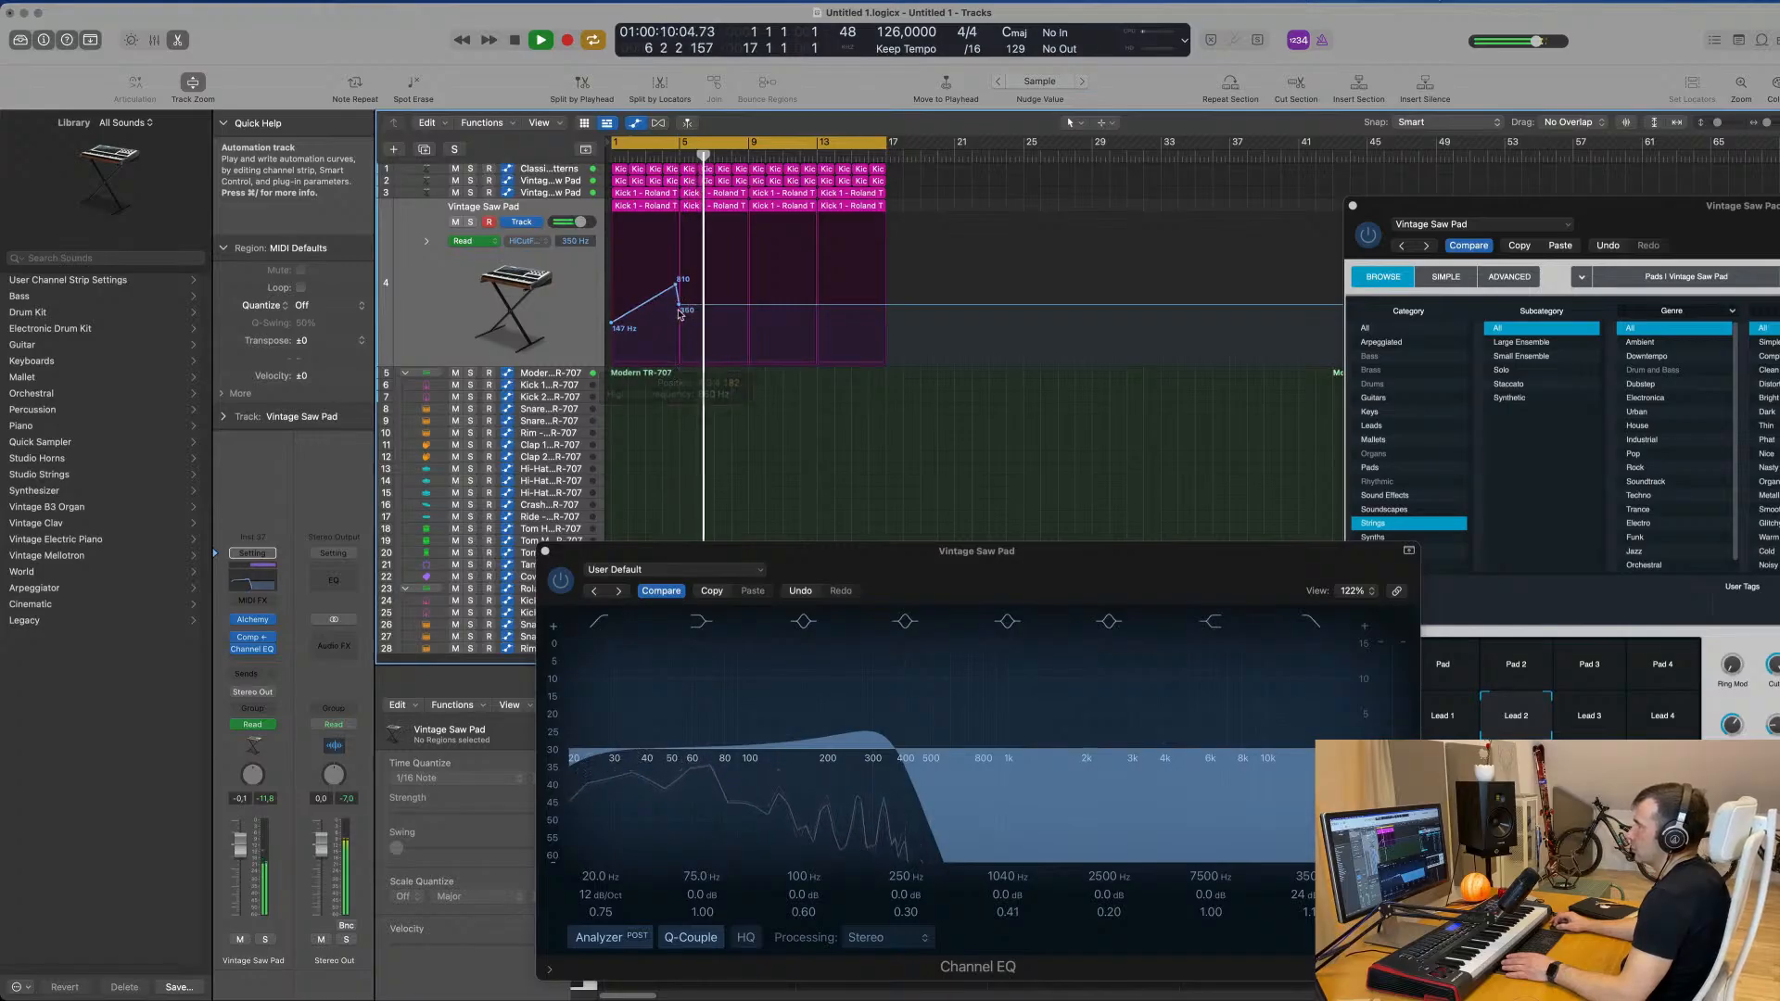
left_click_drag(683, 309, 886, 247)
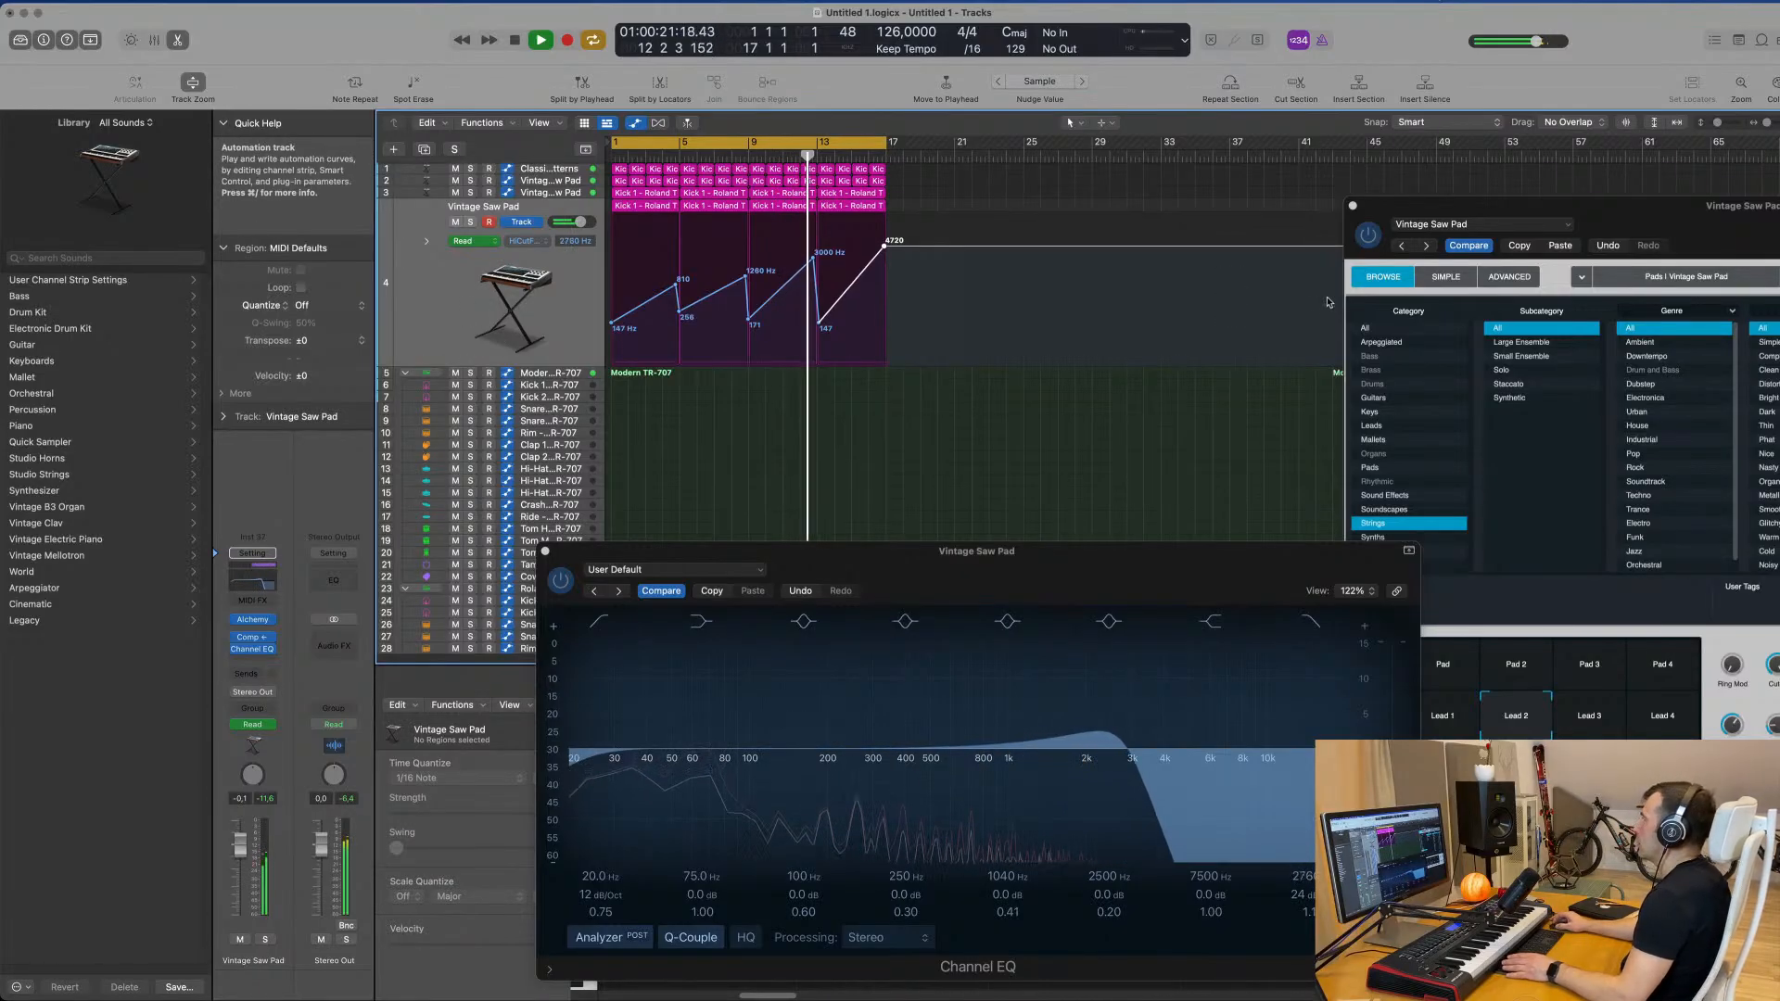
Step: Close the Alchemy window and boost the sub bass Channel EQ's 75 Hz low shelf by 6.6 dB
left_click_drag(1525, 211, 958, 352)
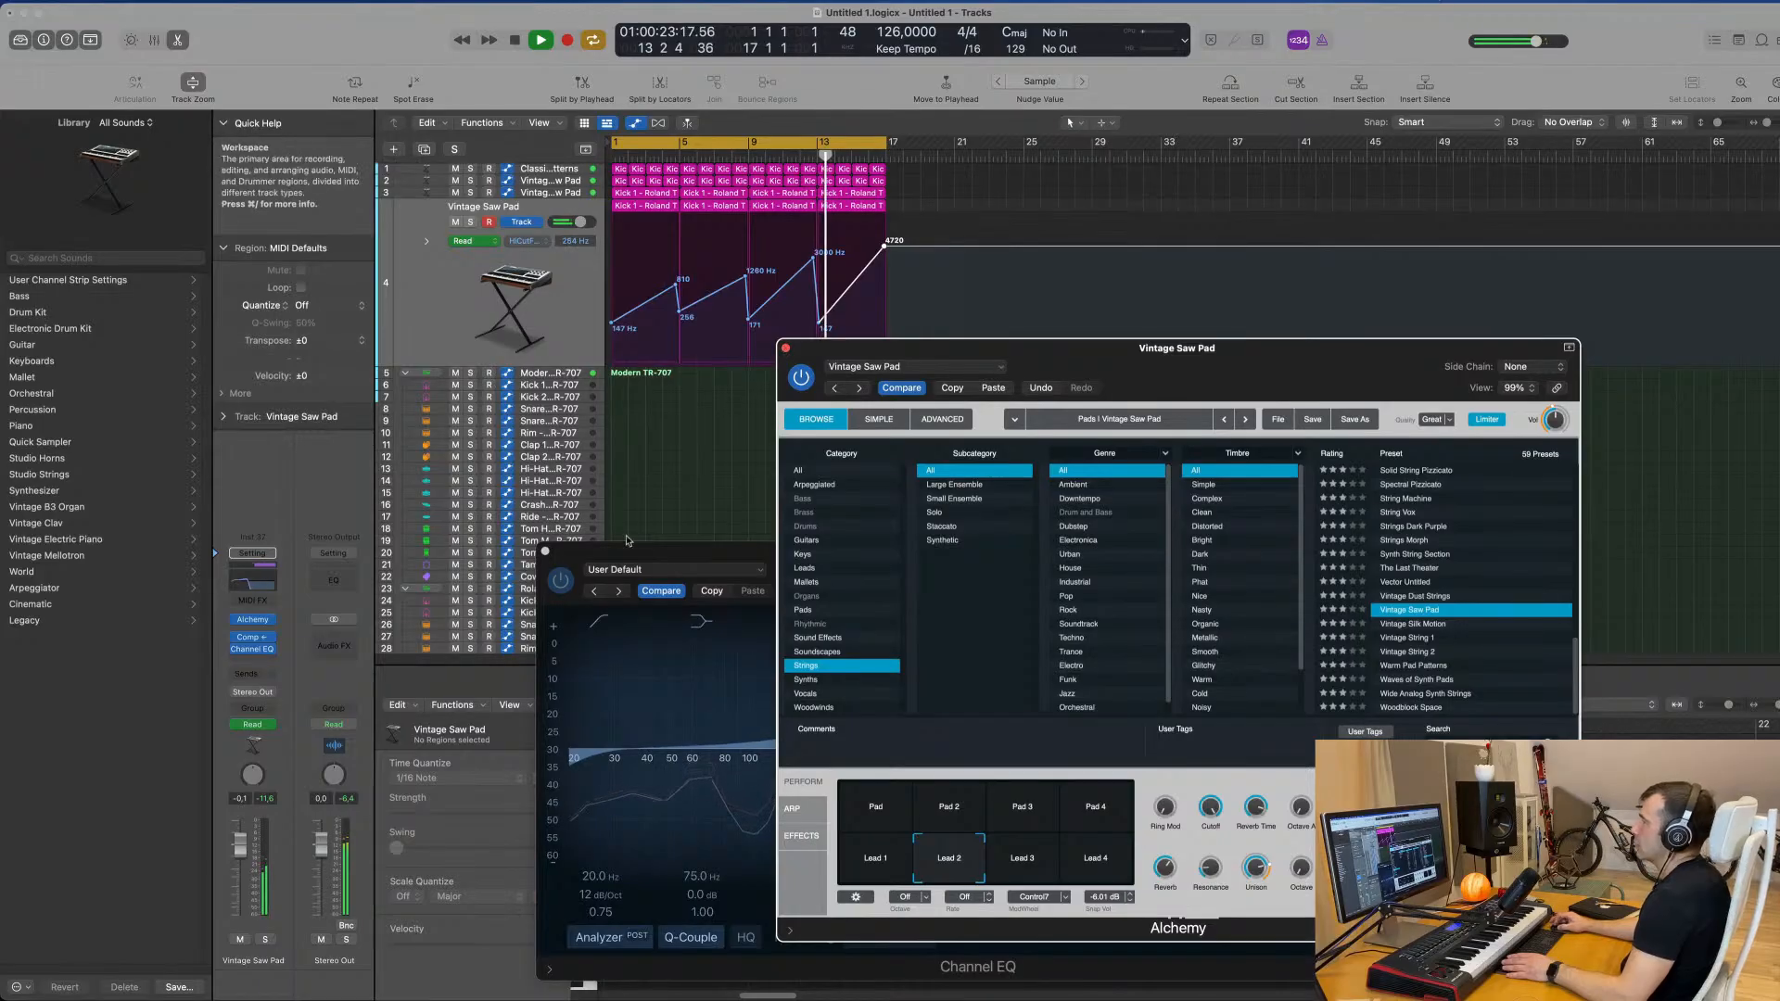
left_click(786, 351)
left_click_drag(927, 553, 1330, 364)
left_click(470, 228)
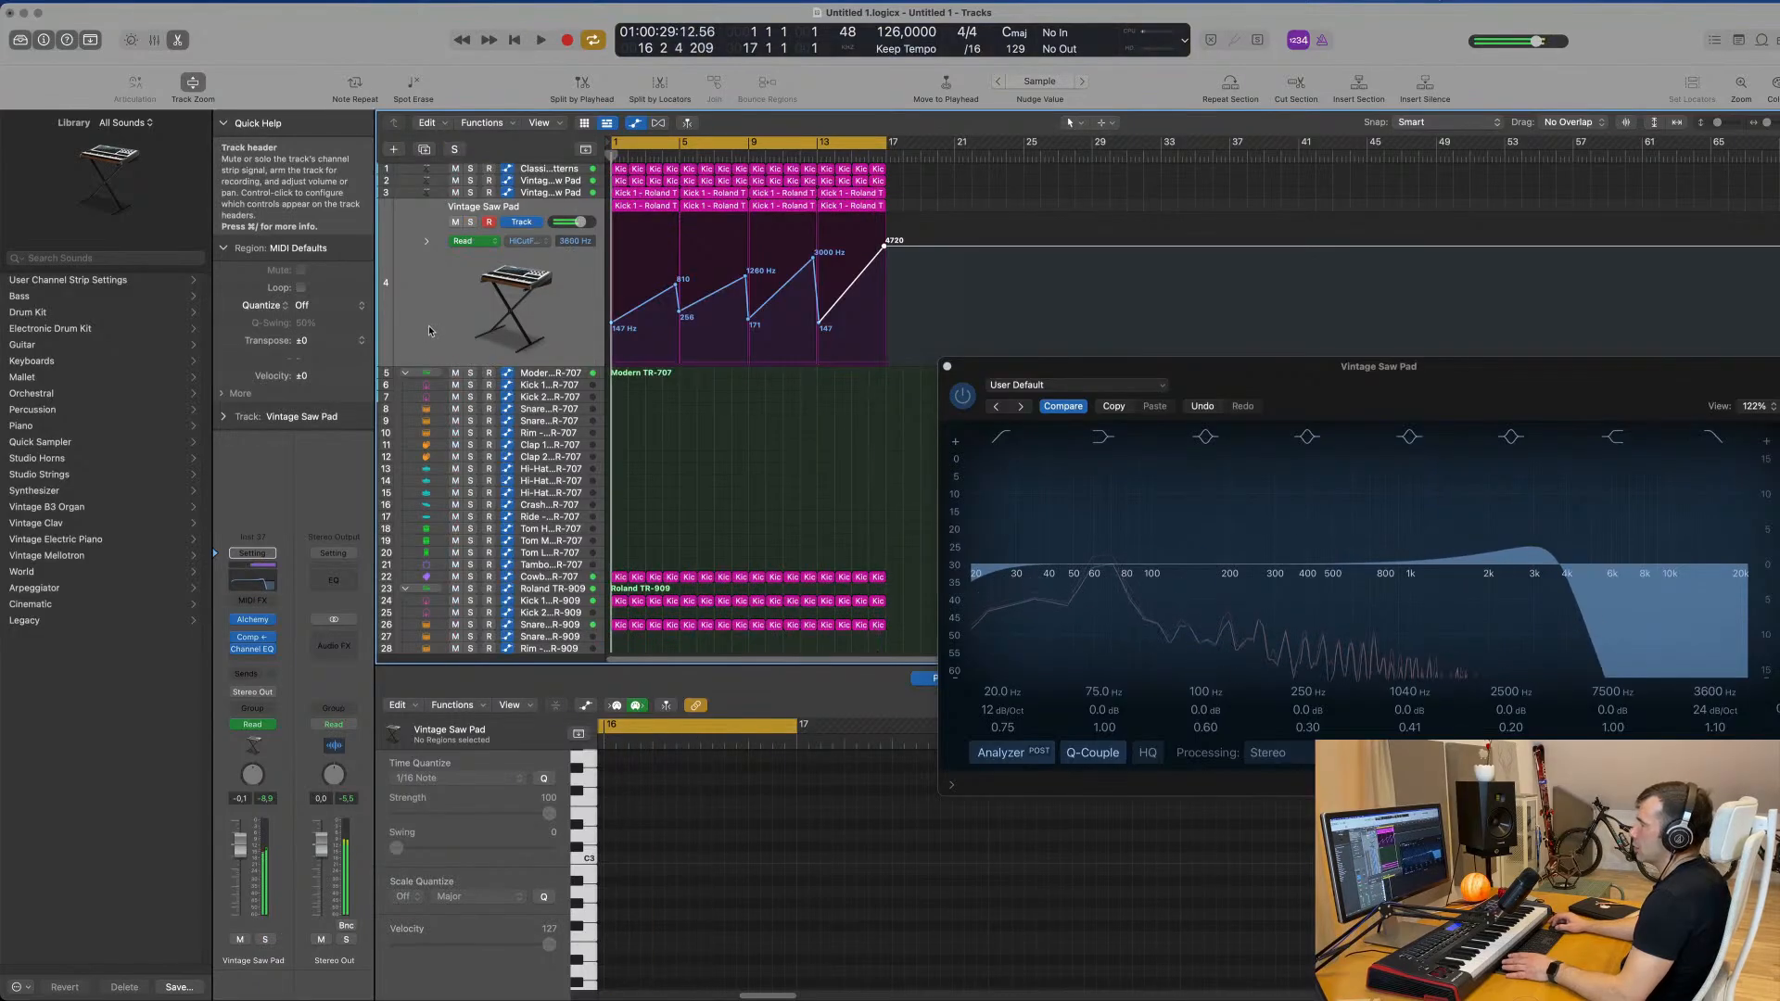
left_click(470, 228)
left_click(1143, 389)
left_click_drag(1187, 373, 1085, 347)
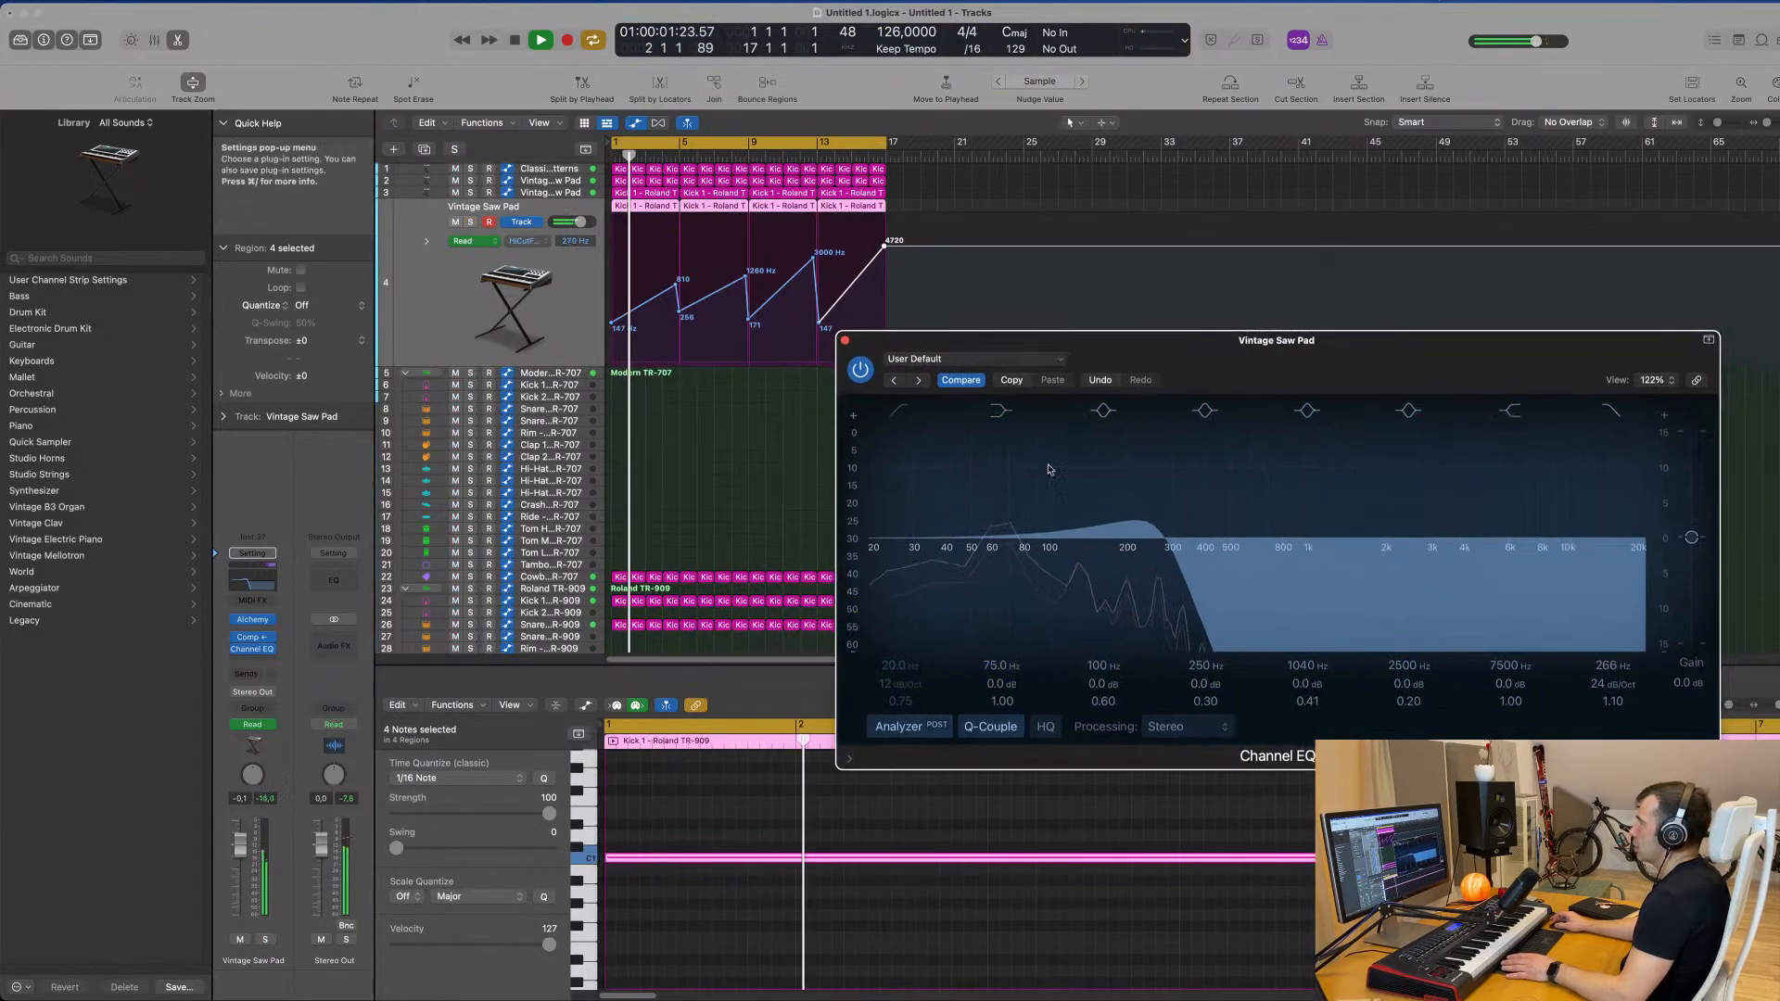
left_click_drag(1004, 685, 1005, 636)
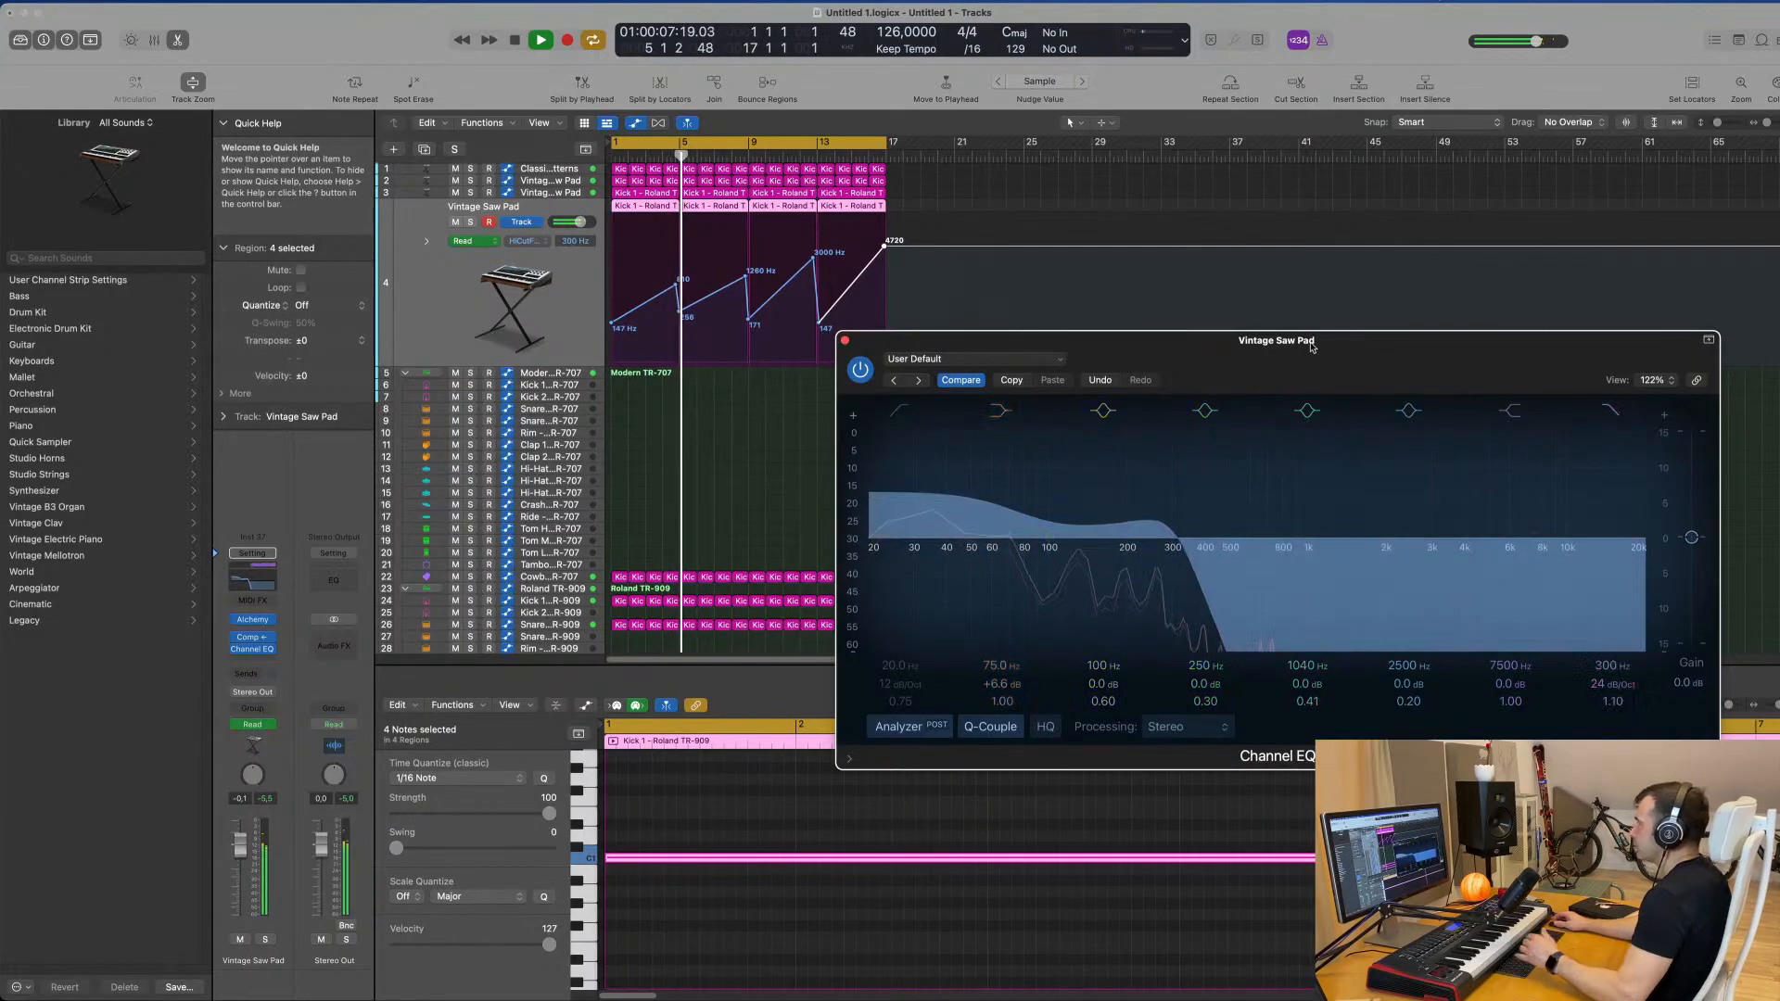
left_click_drag(1307, 356, 1238, 370)
key("cmd+w")
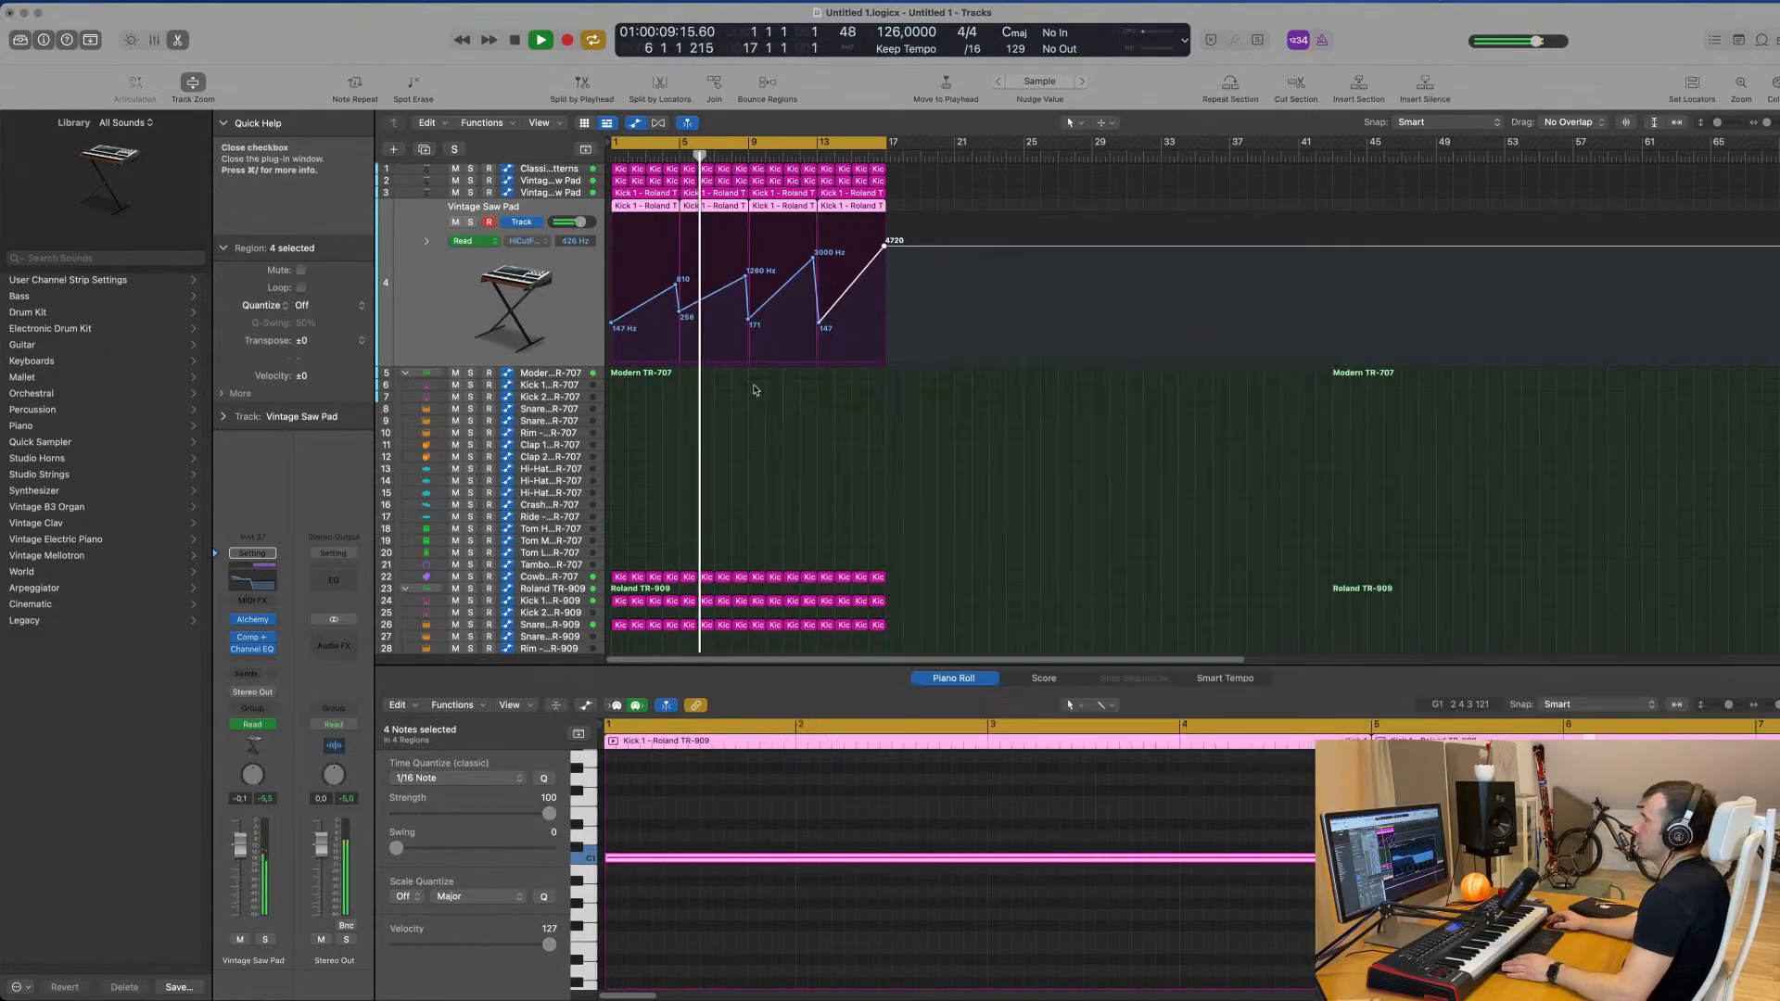
Step: Color and name all regions in the arrangement by their tracks
scroll(769, 488, "down", 4)
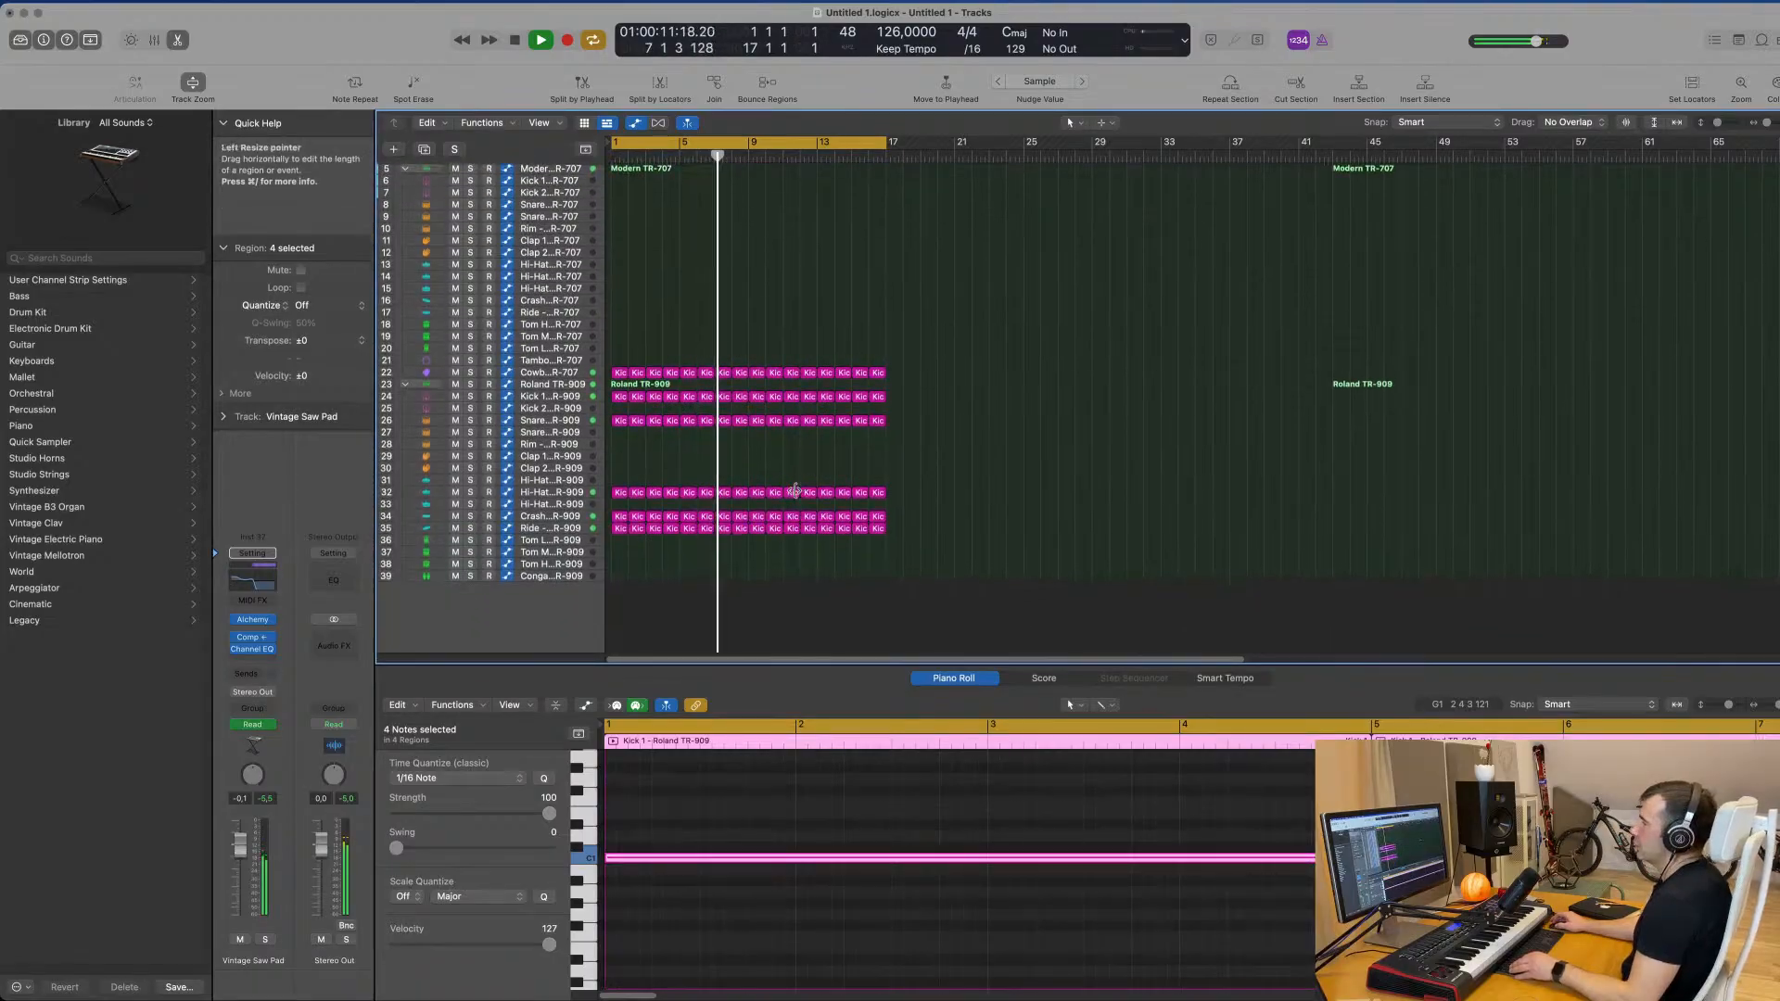
left_click(1008, 464)
scroll(1006, 475, "up", 2)
scroll(1008, 475, "up", 3)
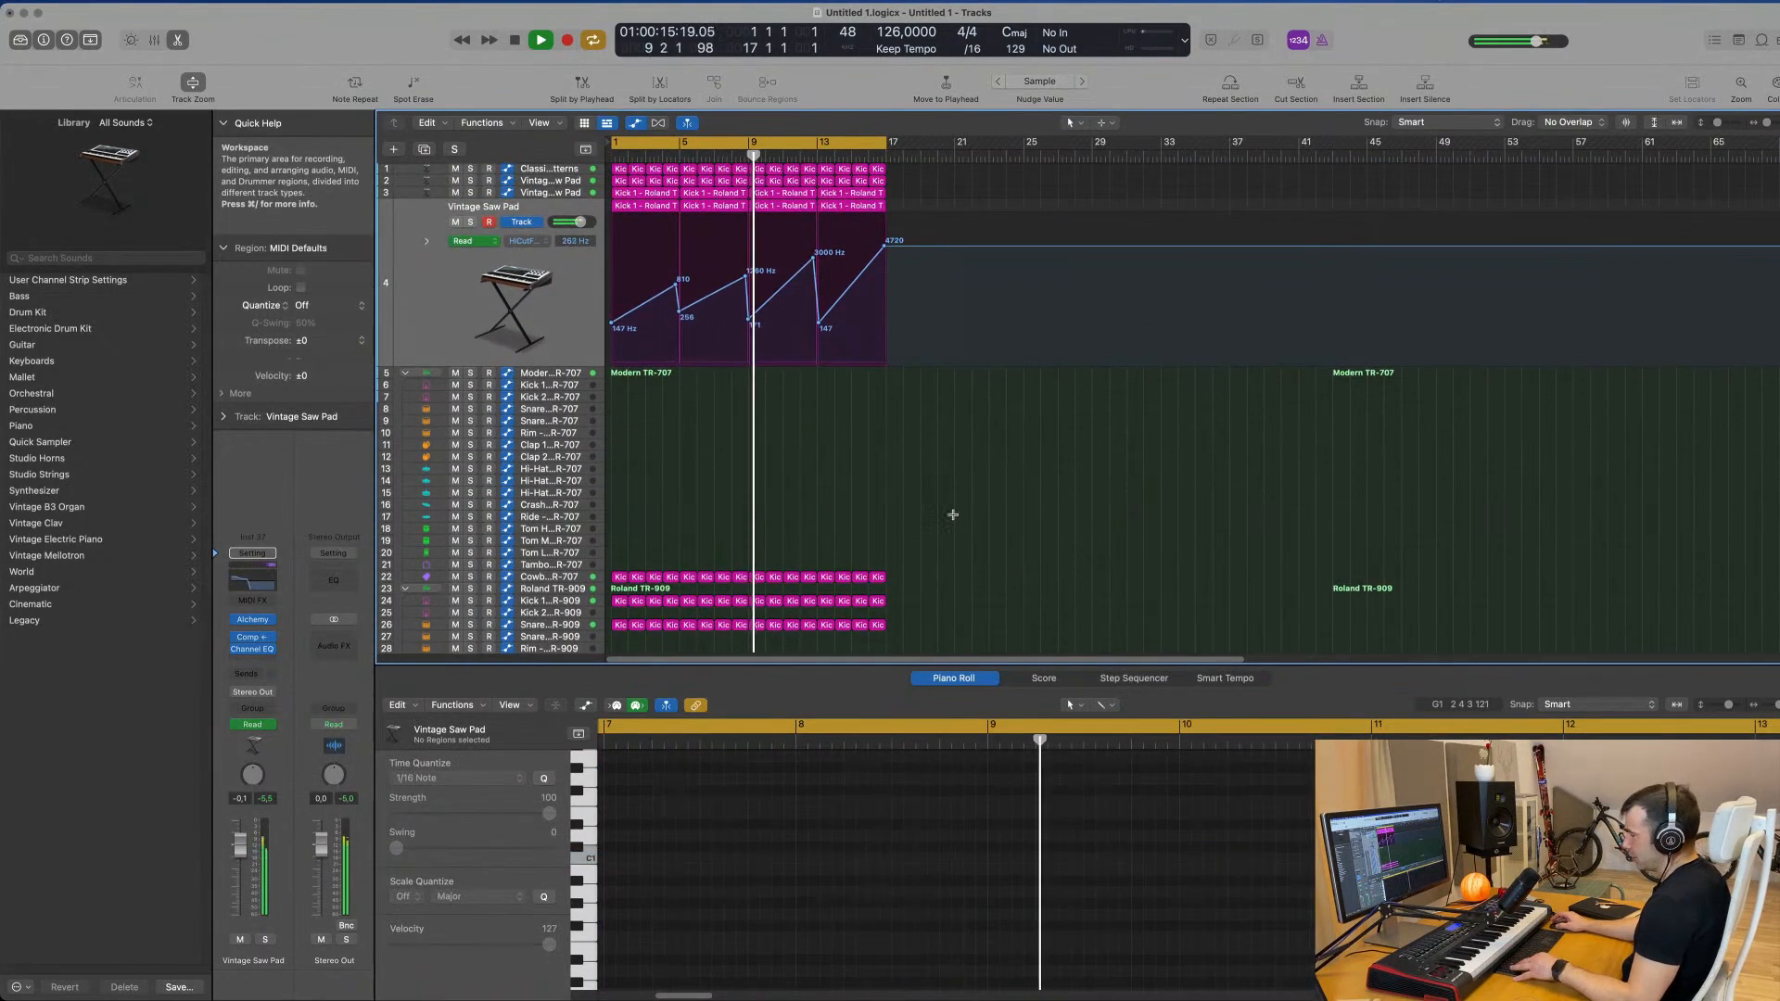
key("super+a")
right_click(829, 581)
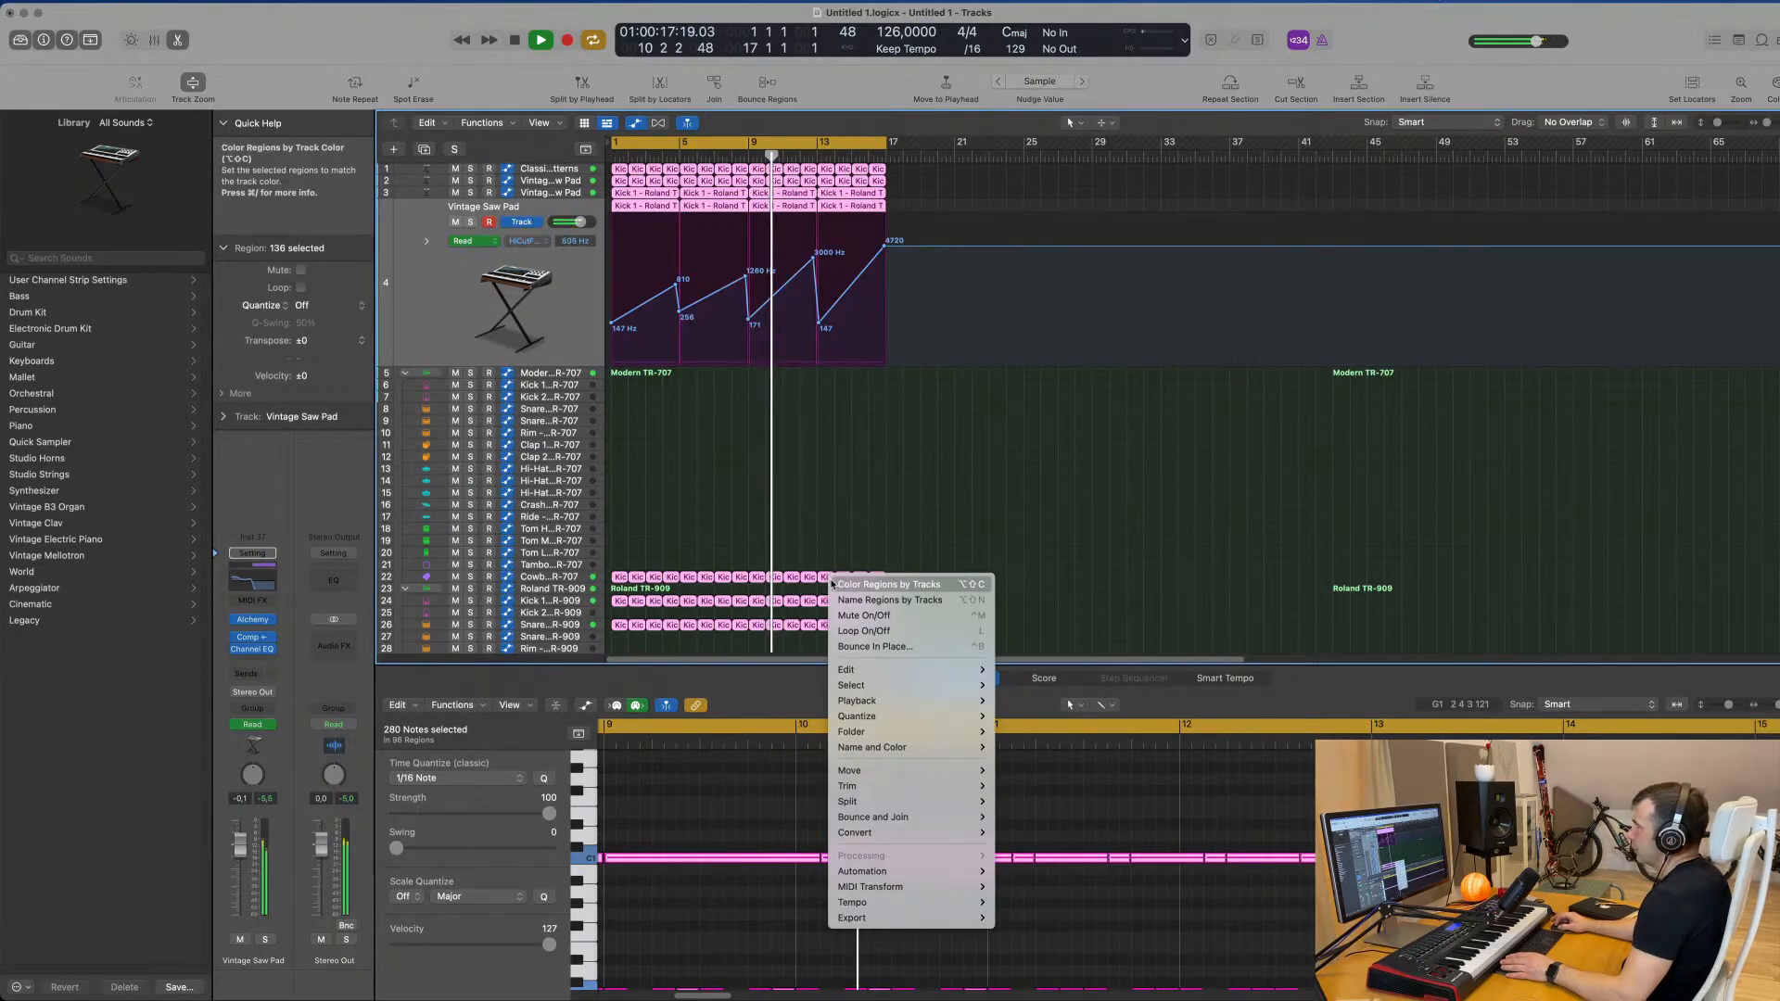
left_click(844, 584)
right_click(827, 576)
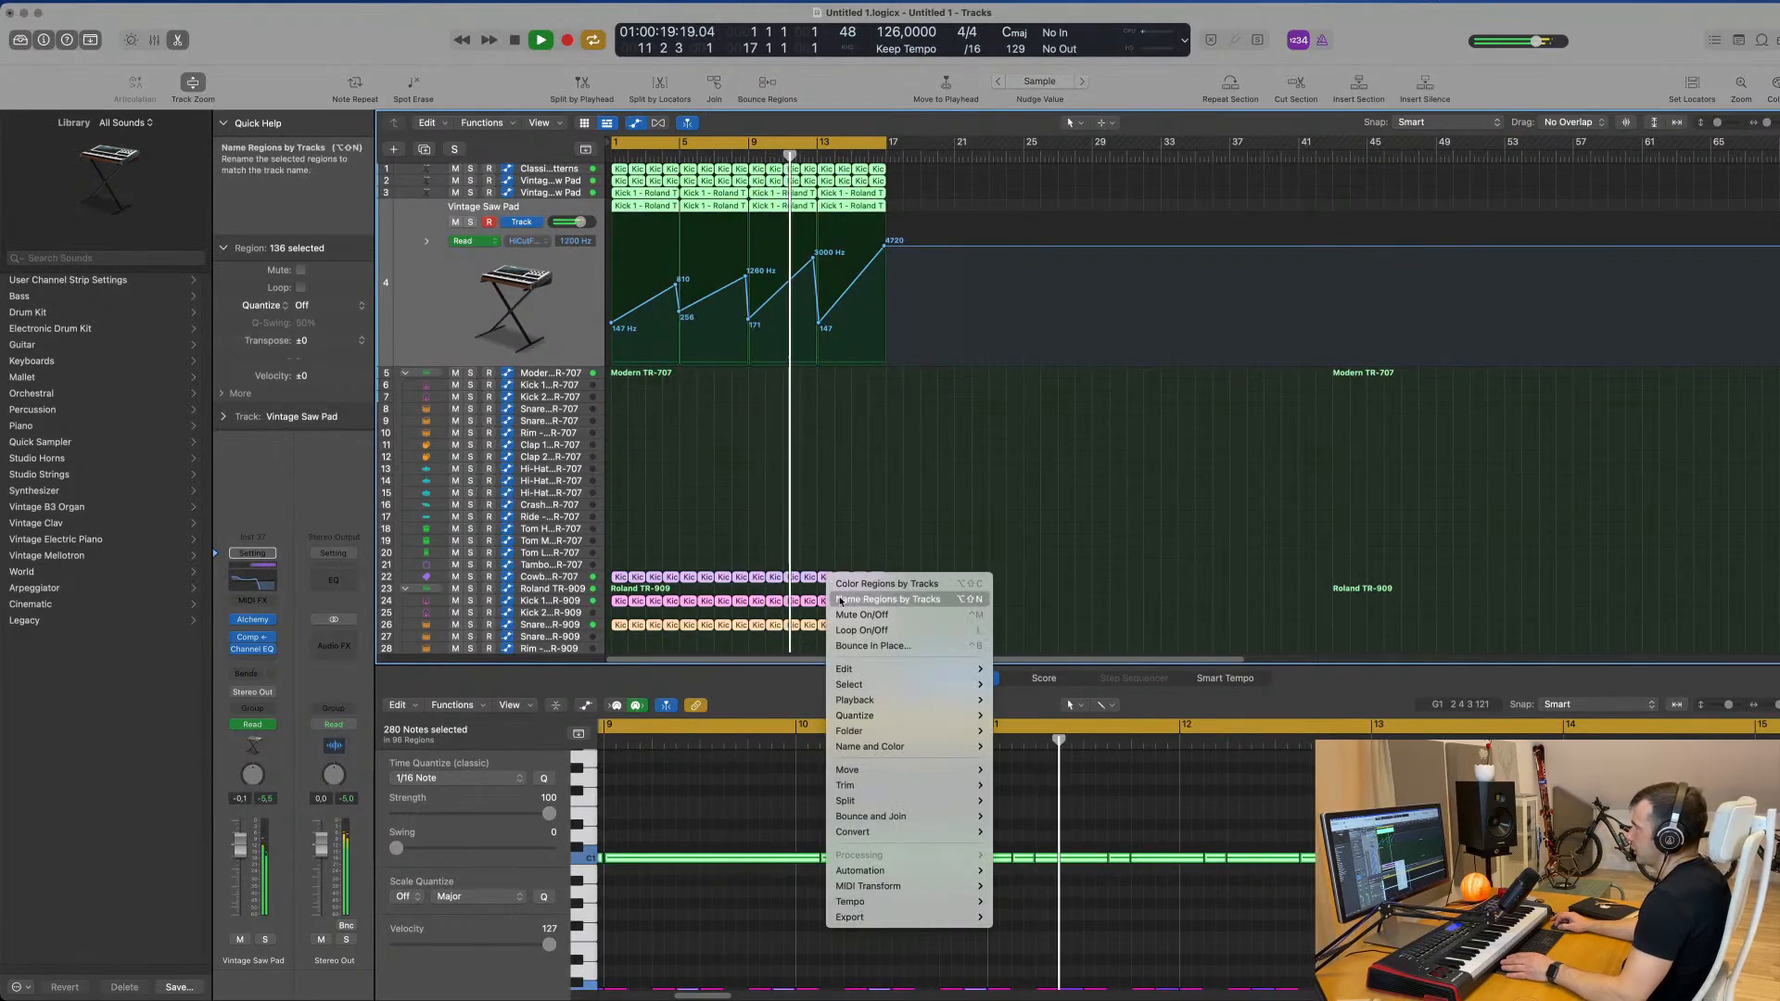
left_click(840, 599)
left_click(973, 478)
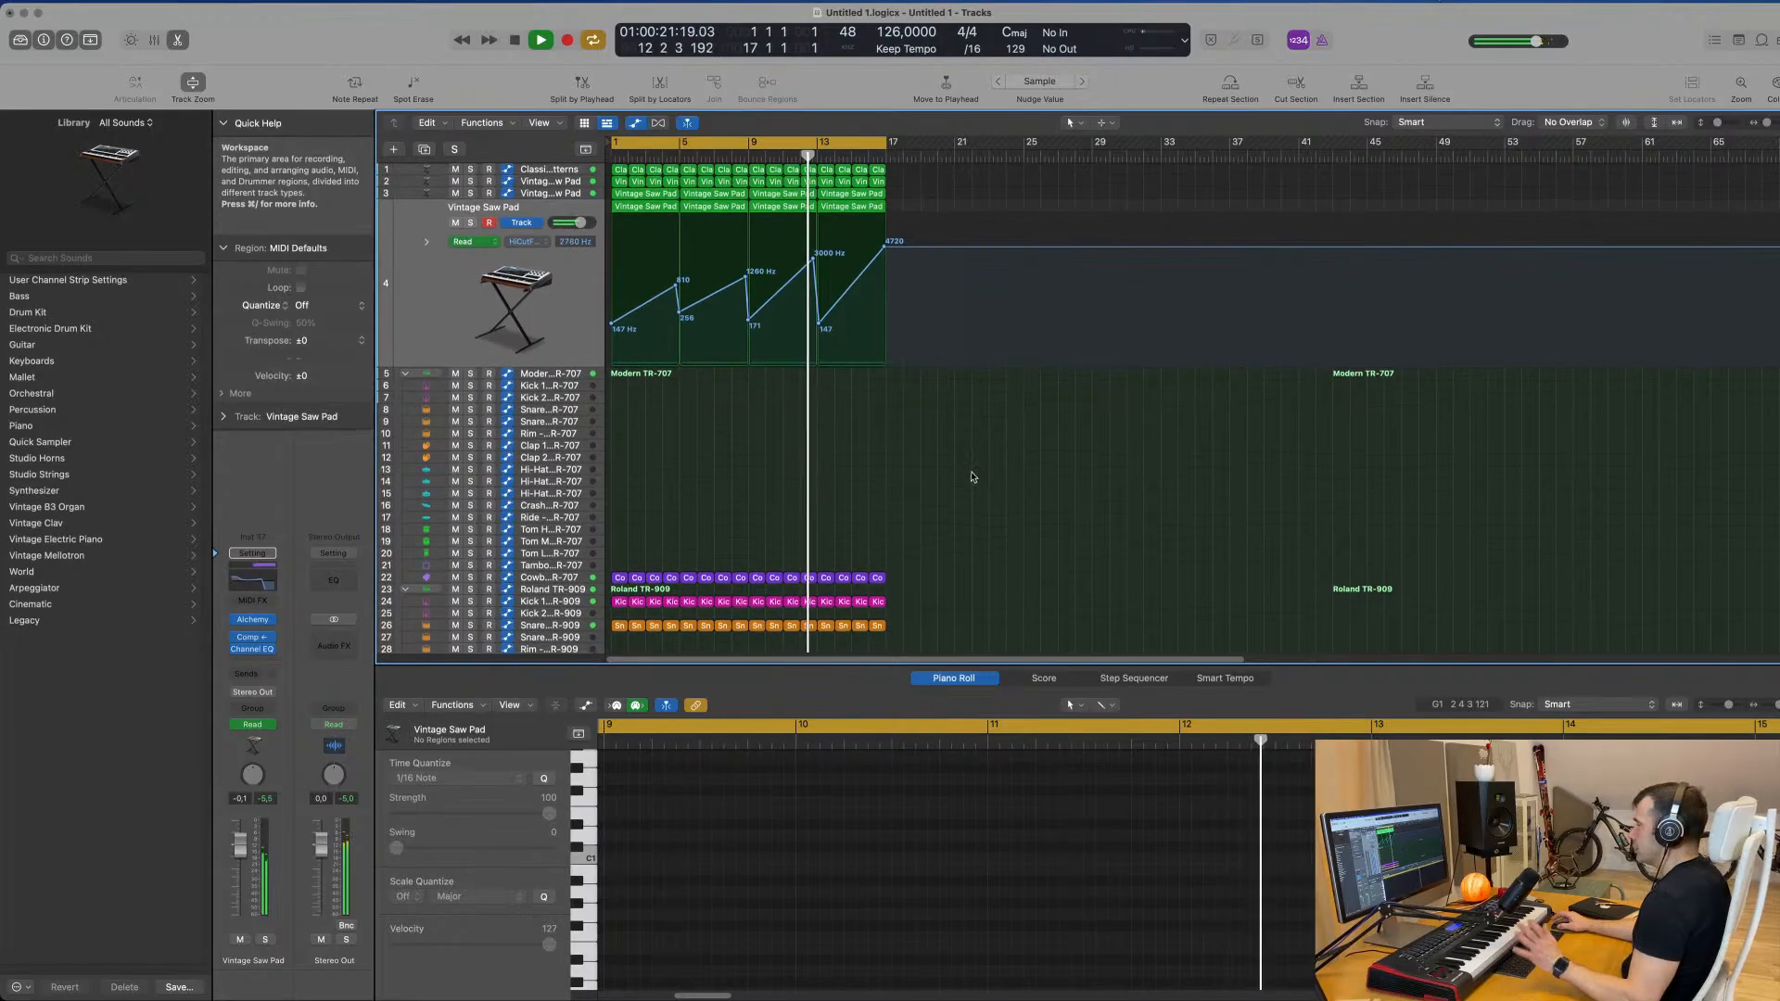
scroll(951, 475, "down", 3)
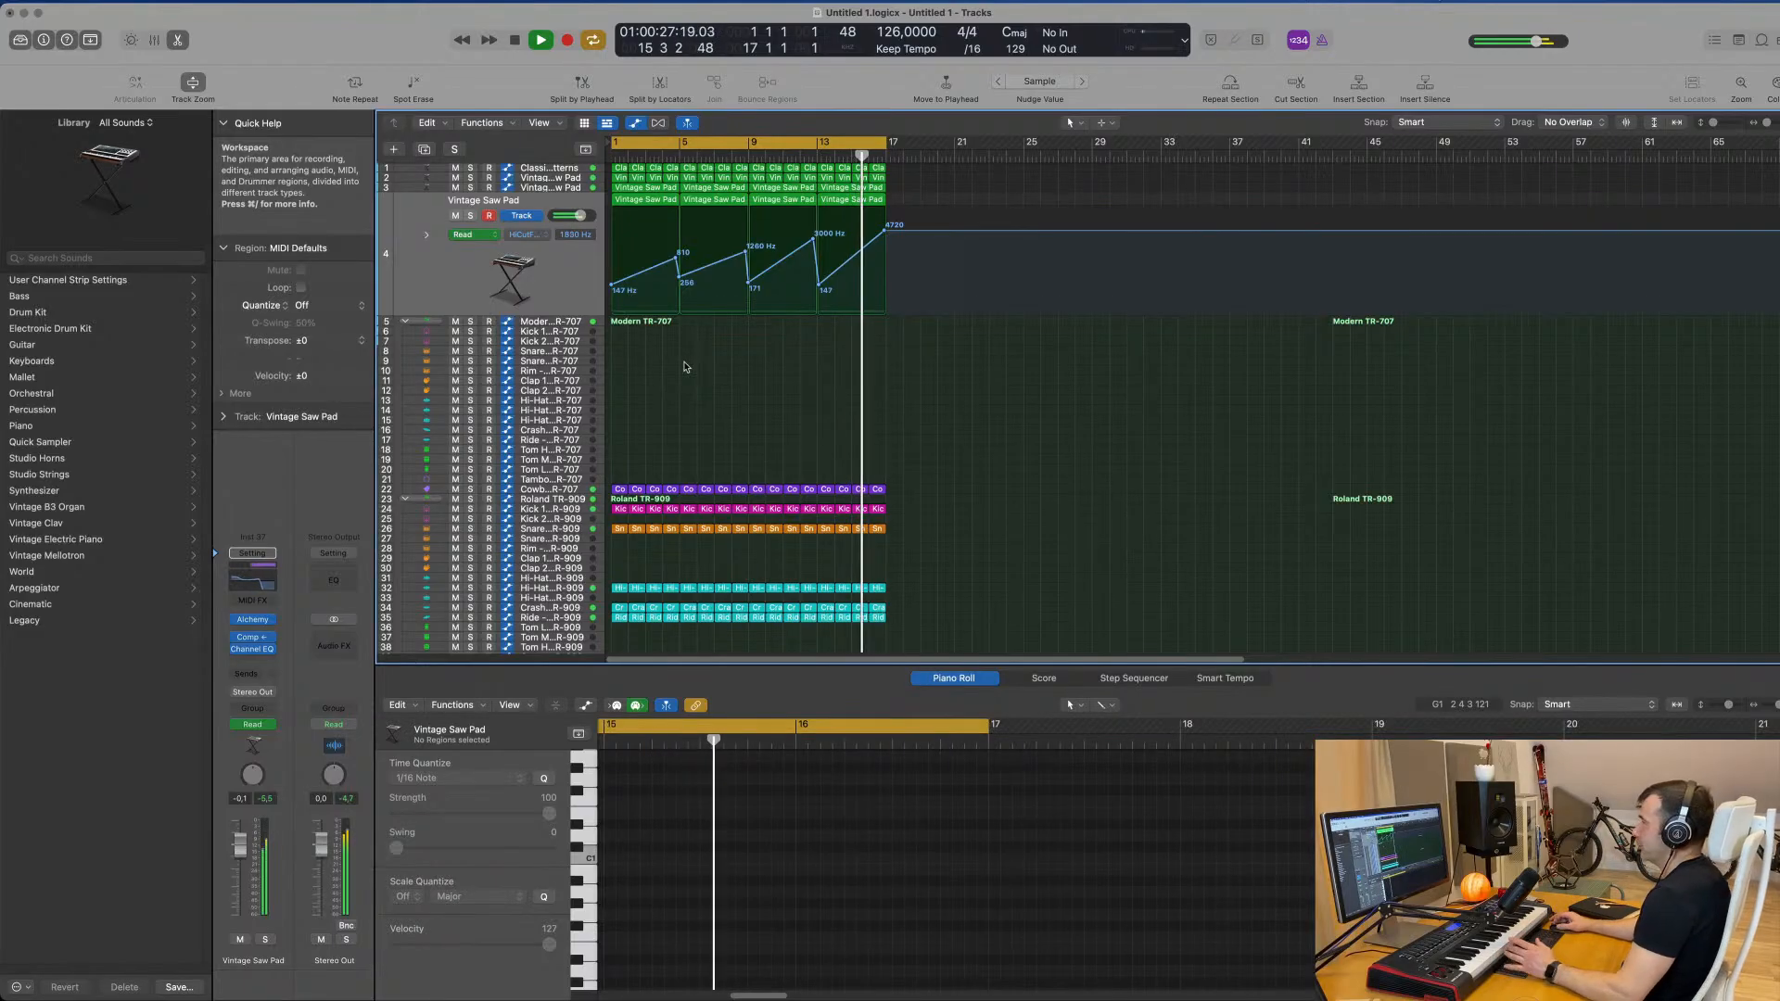
Step: Copy the bar 1 Ride region of the TR-909 onto the Tom Low track and play it back
scroll(815, 385, "down", 3)
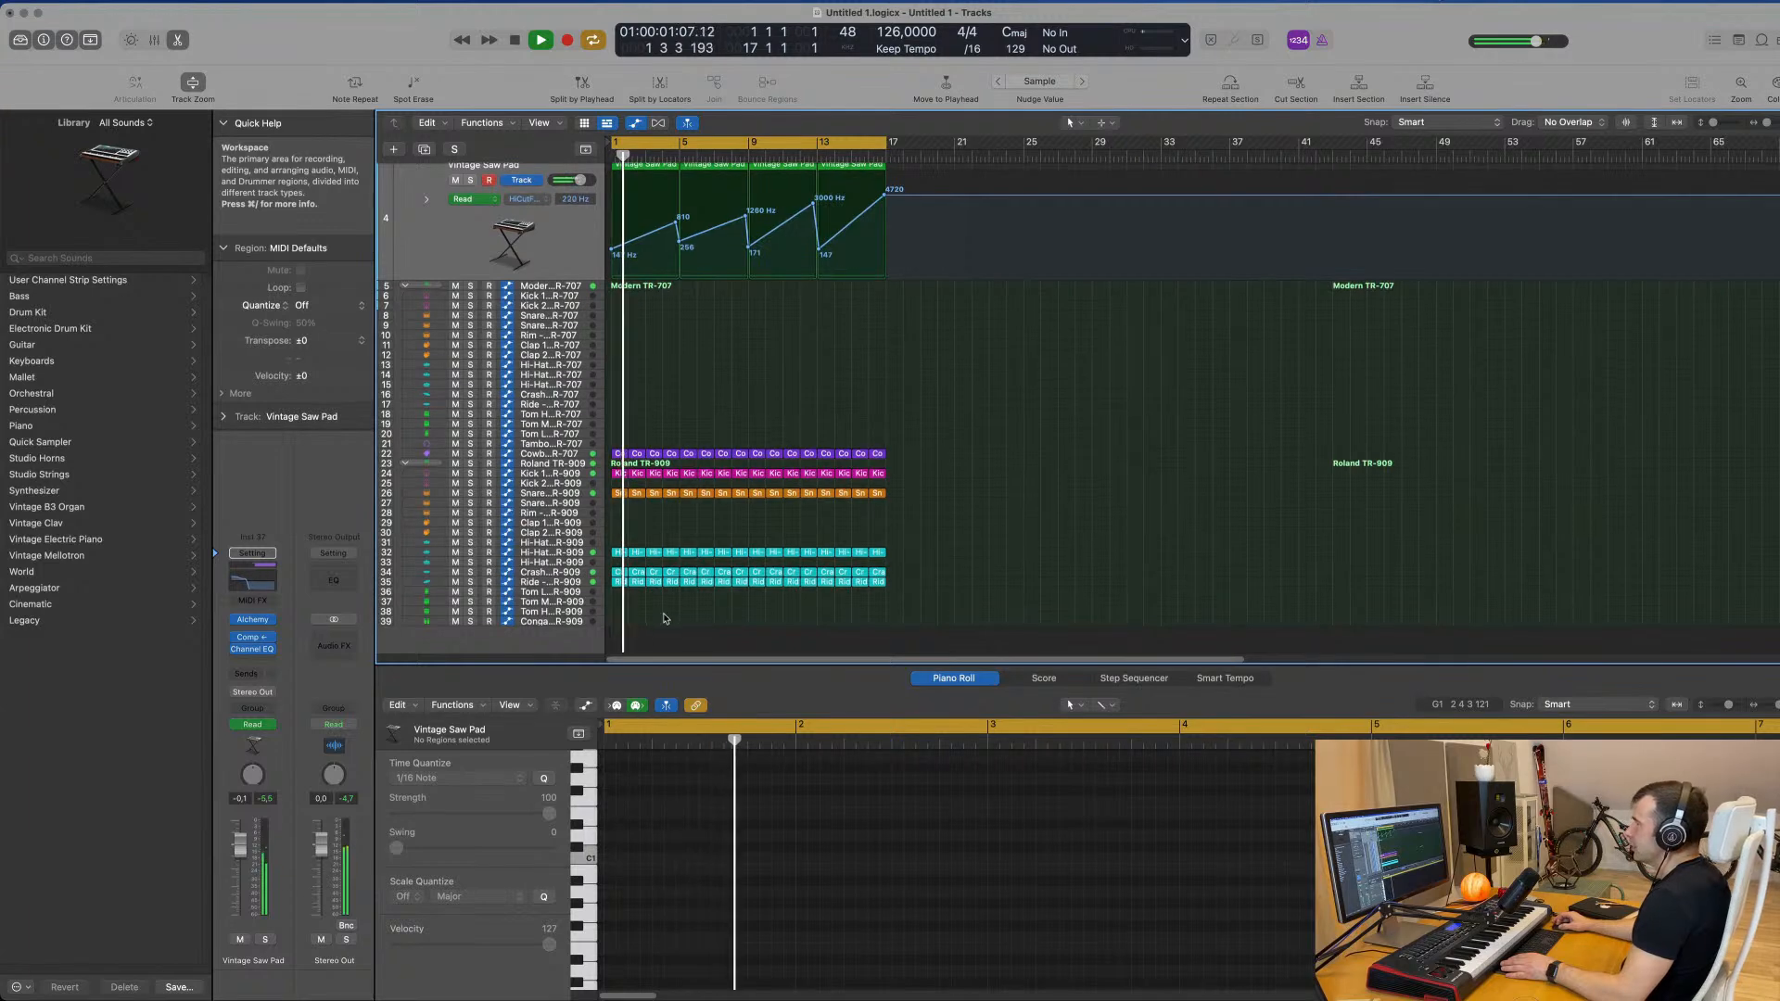
left_click(619, 582)
left_click_drag(620, 585, 621, 595, "alt")
key("space")
key("space")
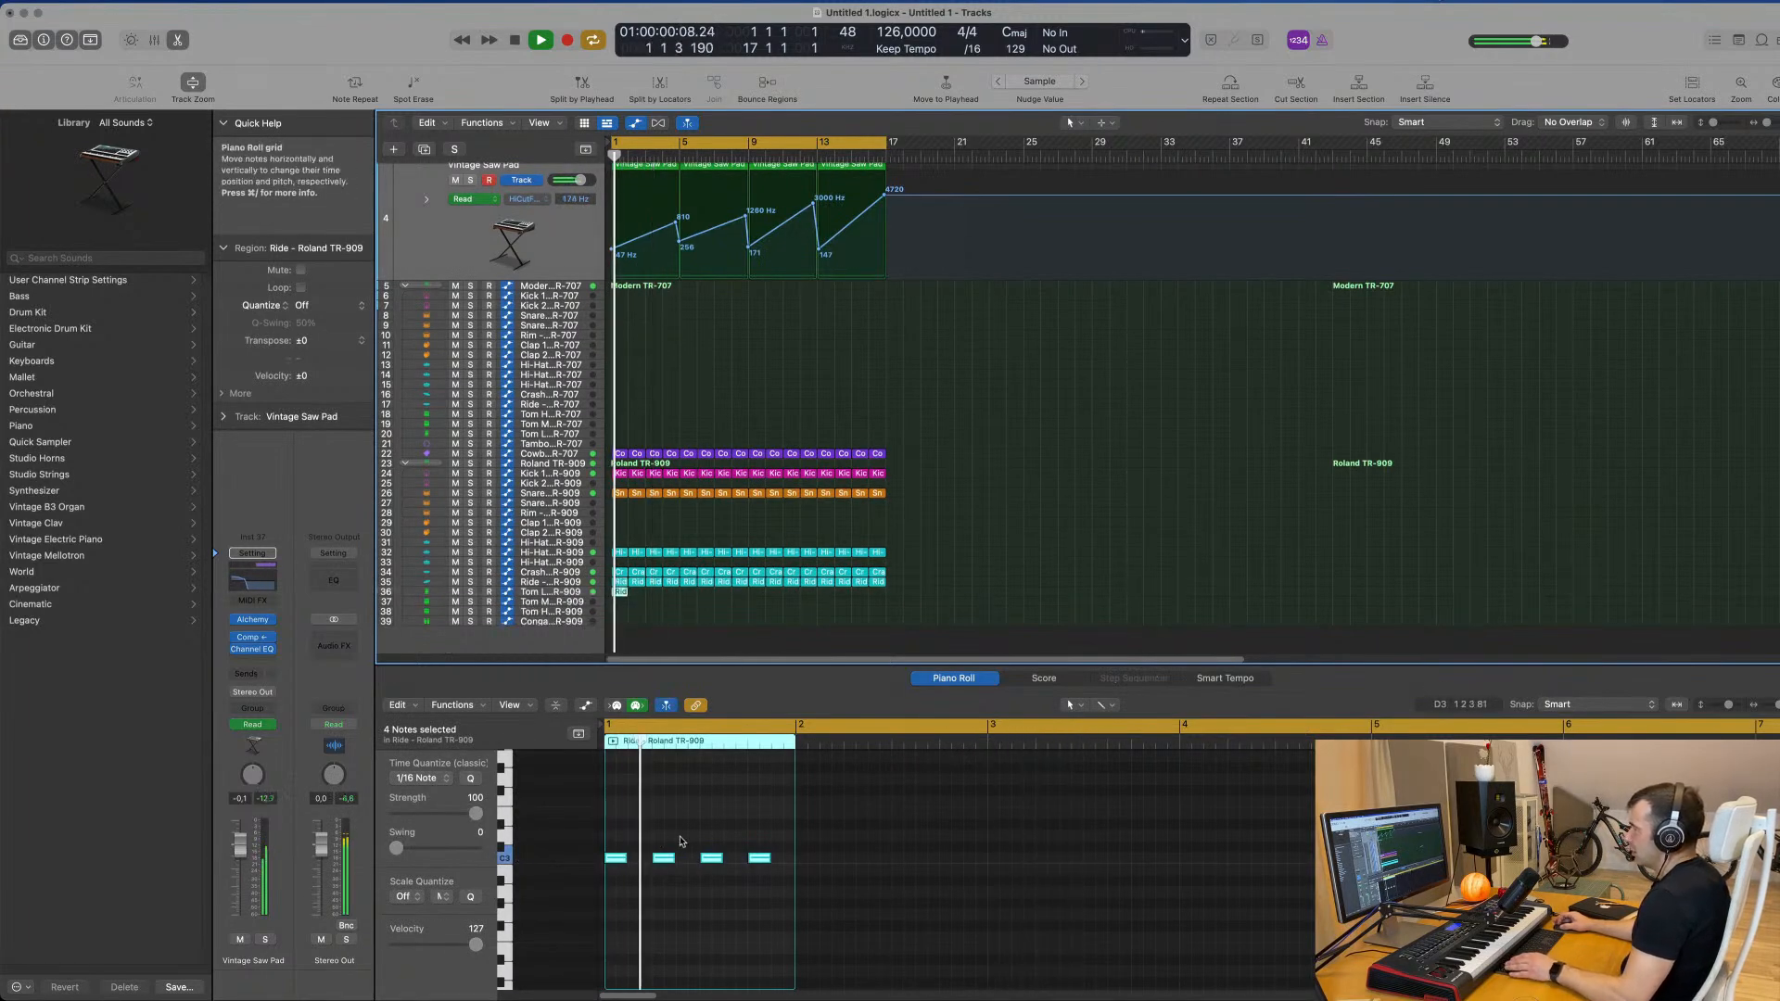
Step: Transpose the four notes of the copied Tom Low region down to C0 while auditioning the tom's pitch
scroll(683, 839, "down", 4)
key("space")
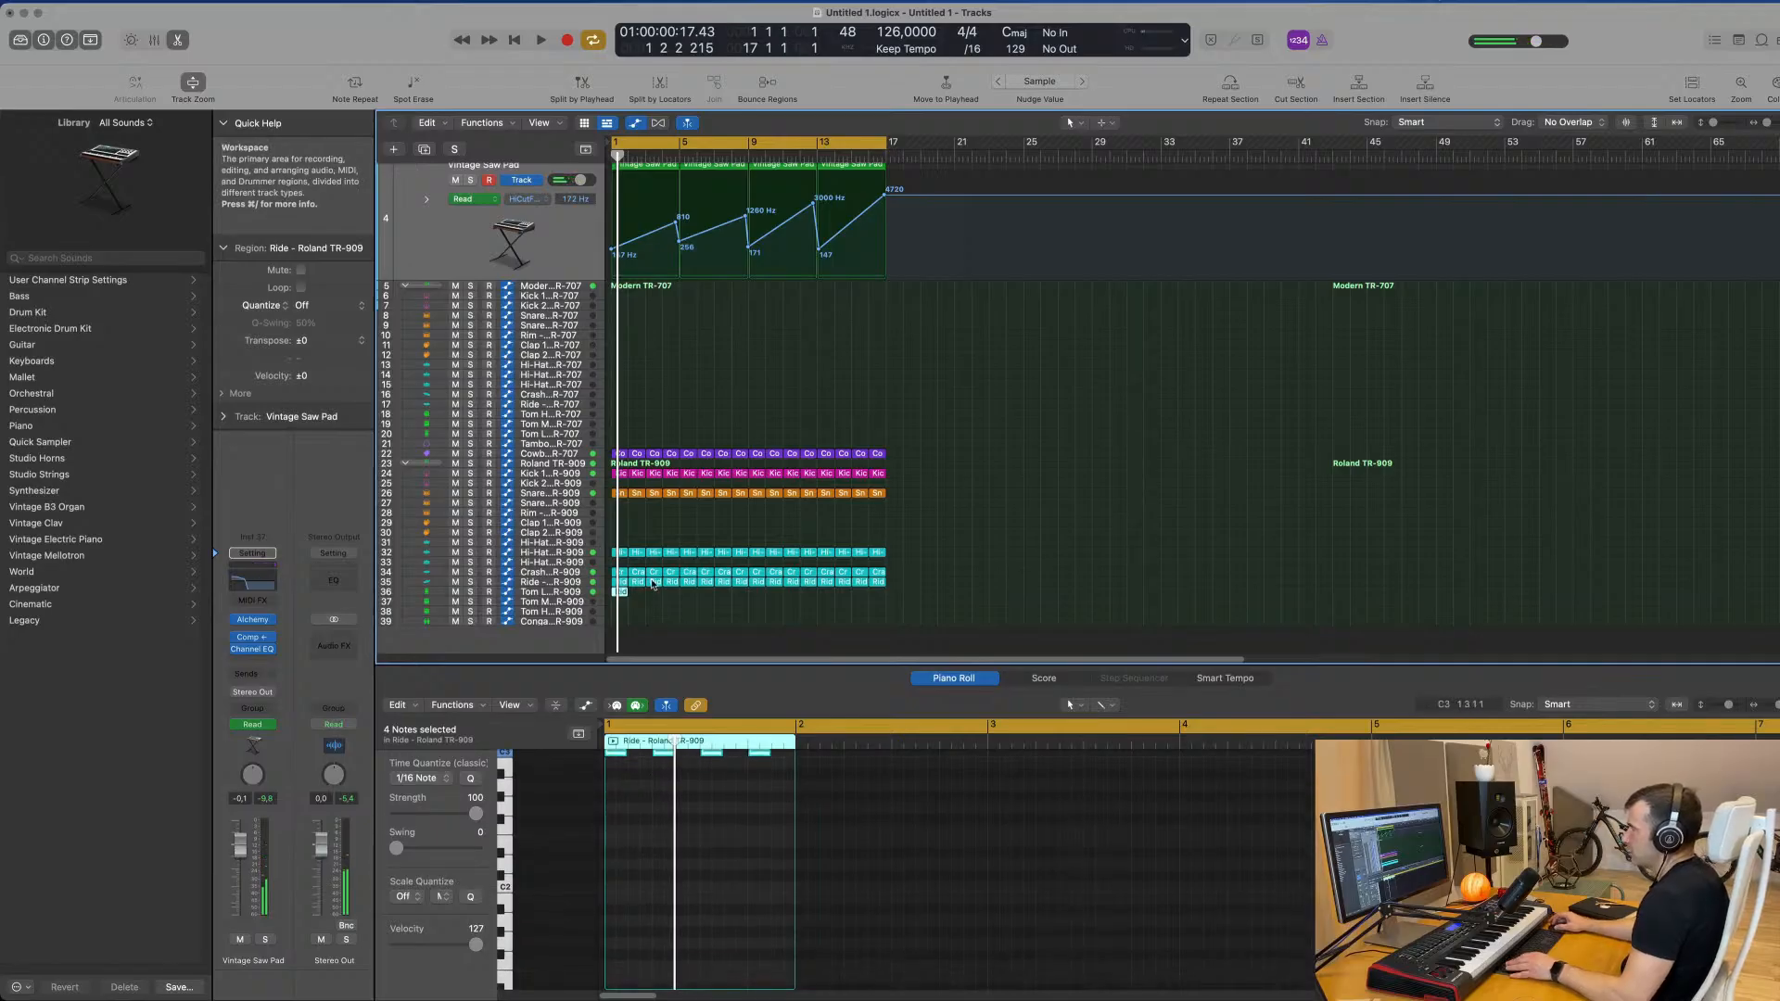
scroll(562, 593, "right", 4)
scroll(570, 596, "up", 5)
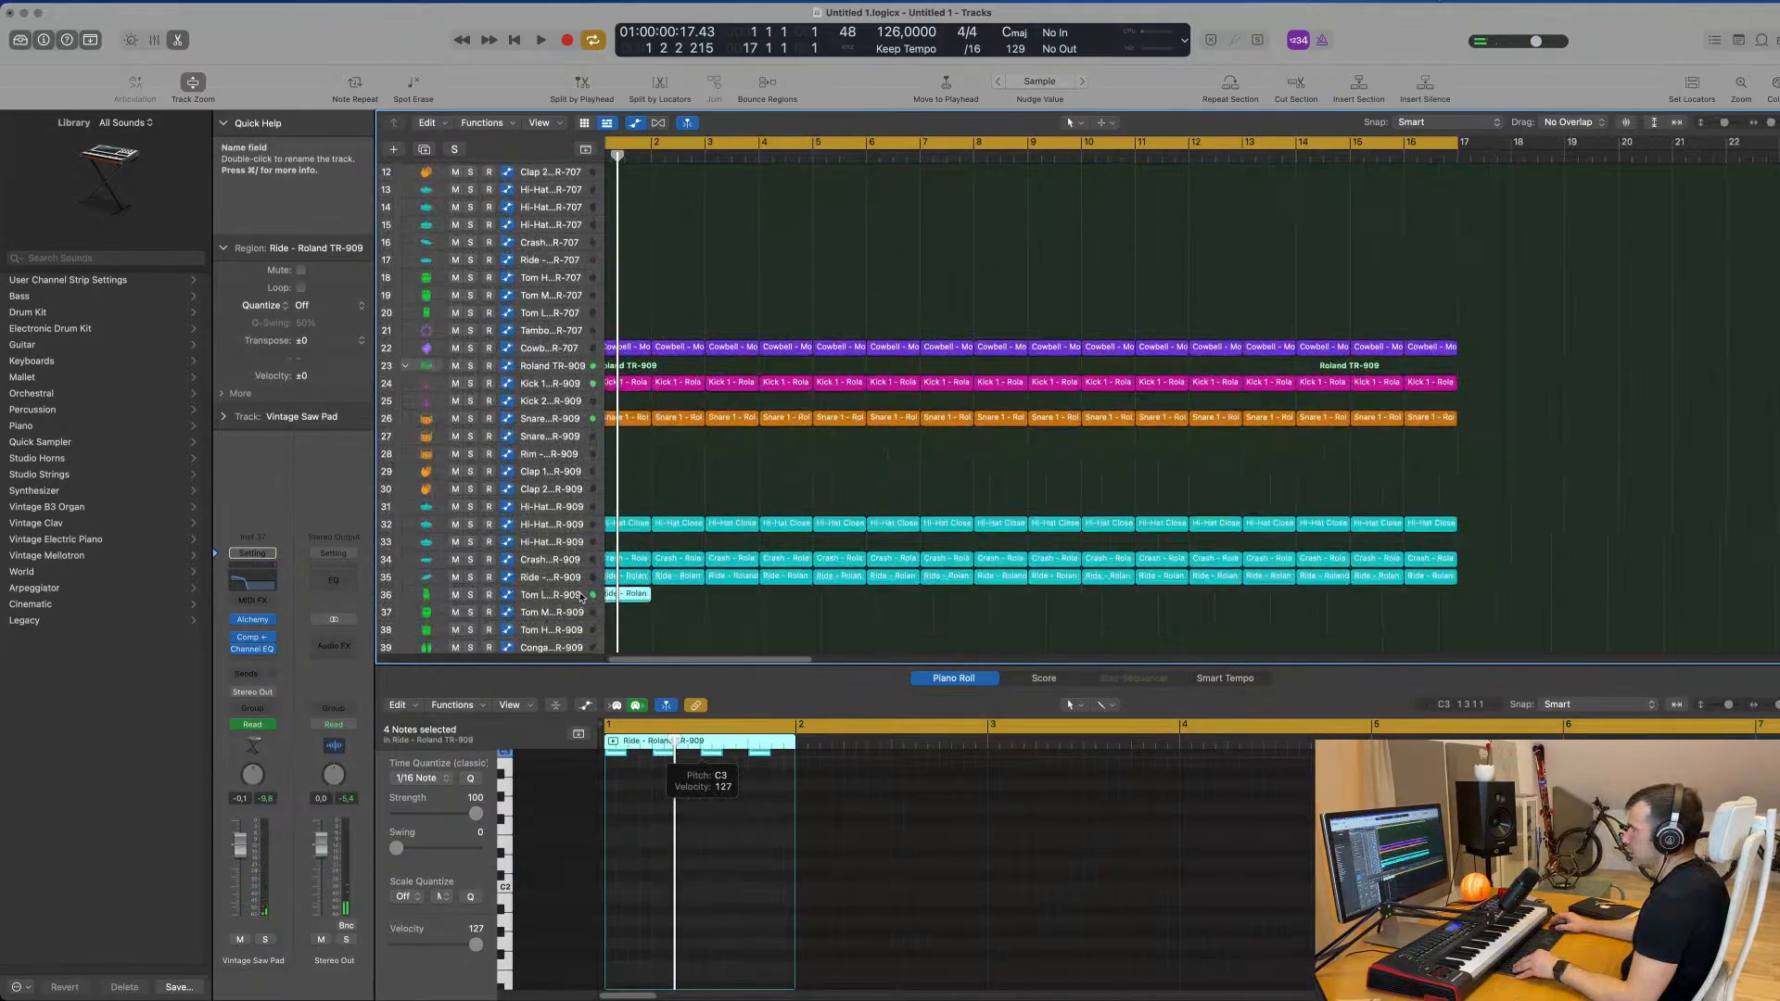
scroll(582, 598, "up", 5)
scroll(582, 598, "left", 2)
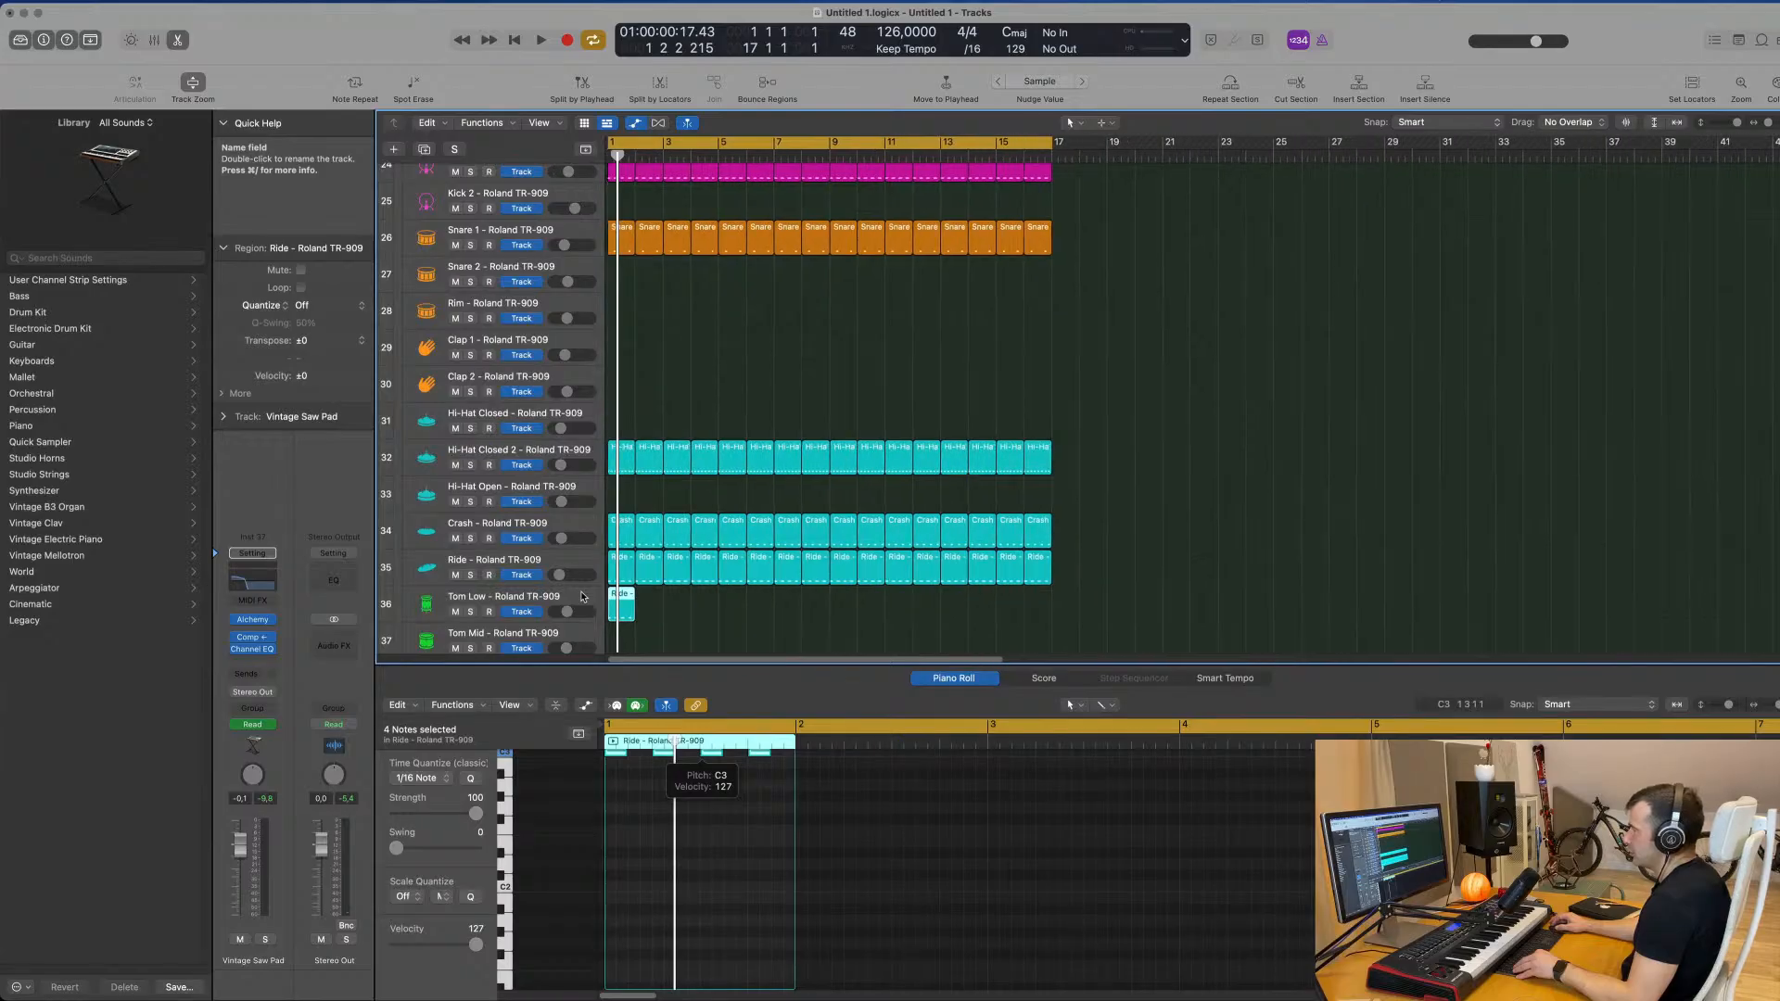
scroll(654, 451, "down", 4)
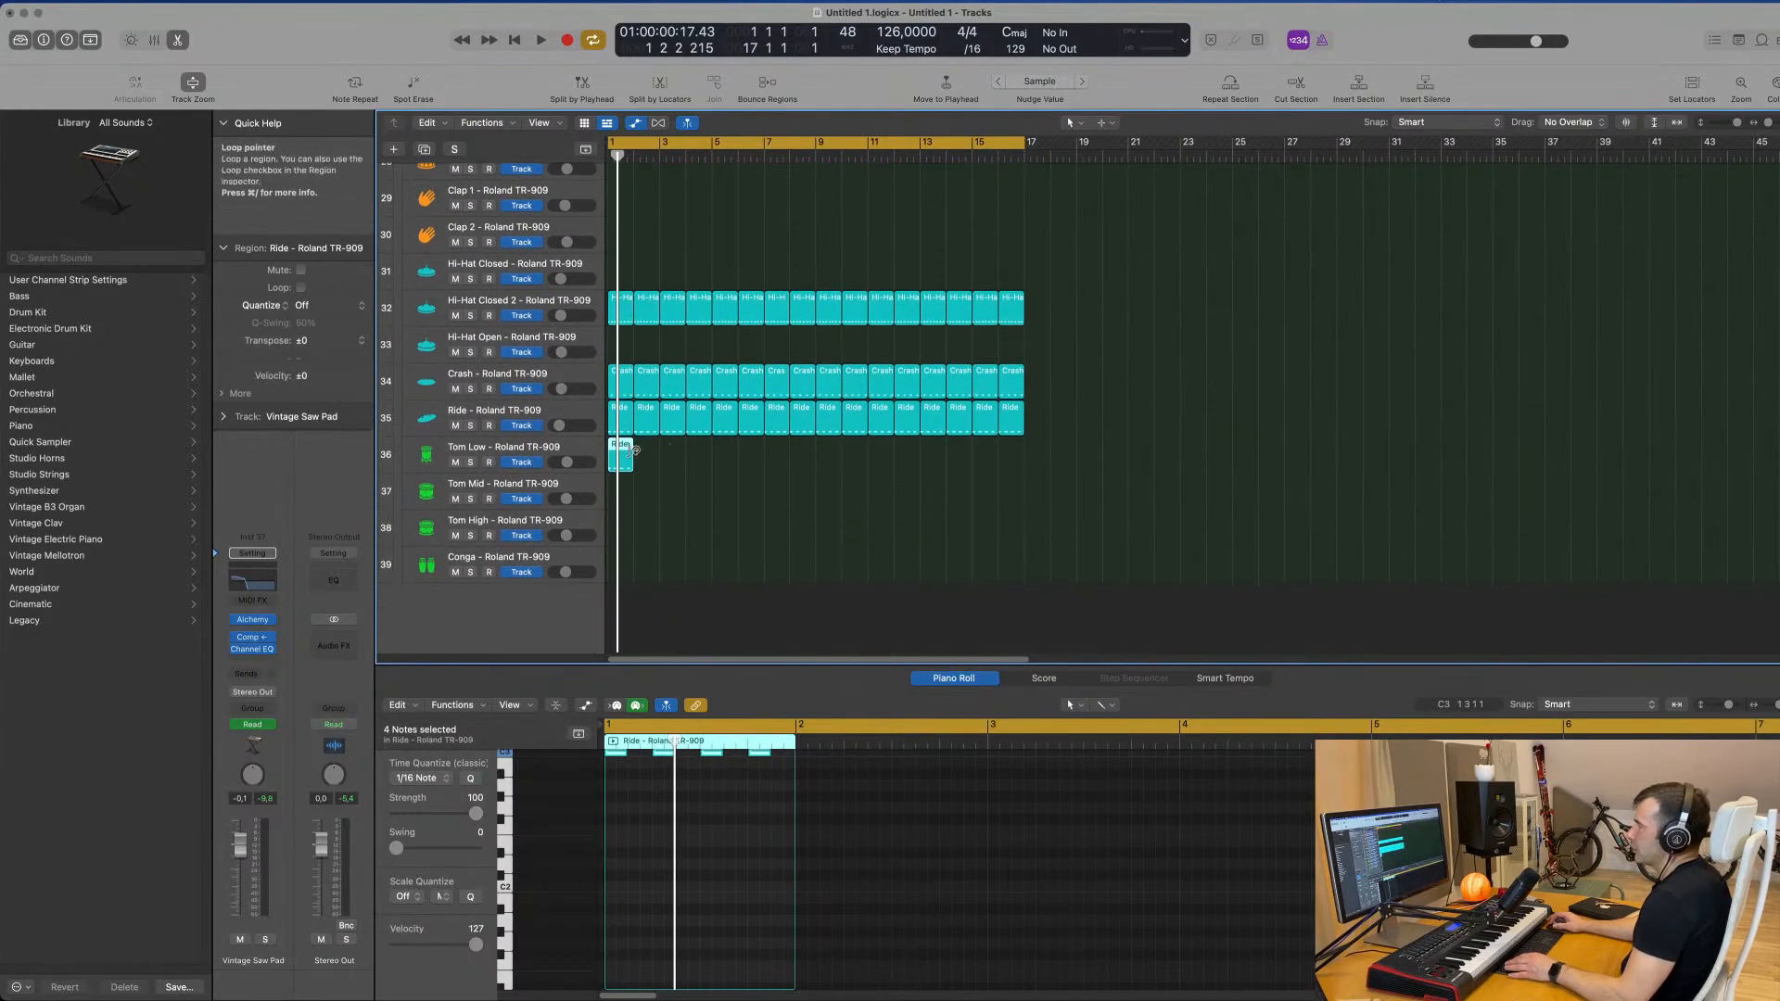
key("space")
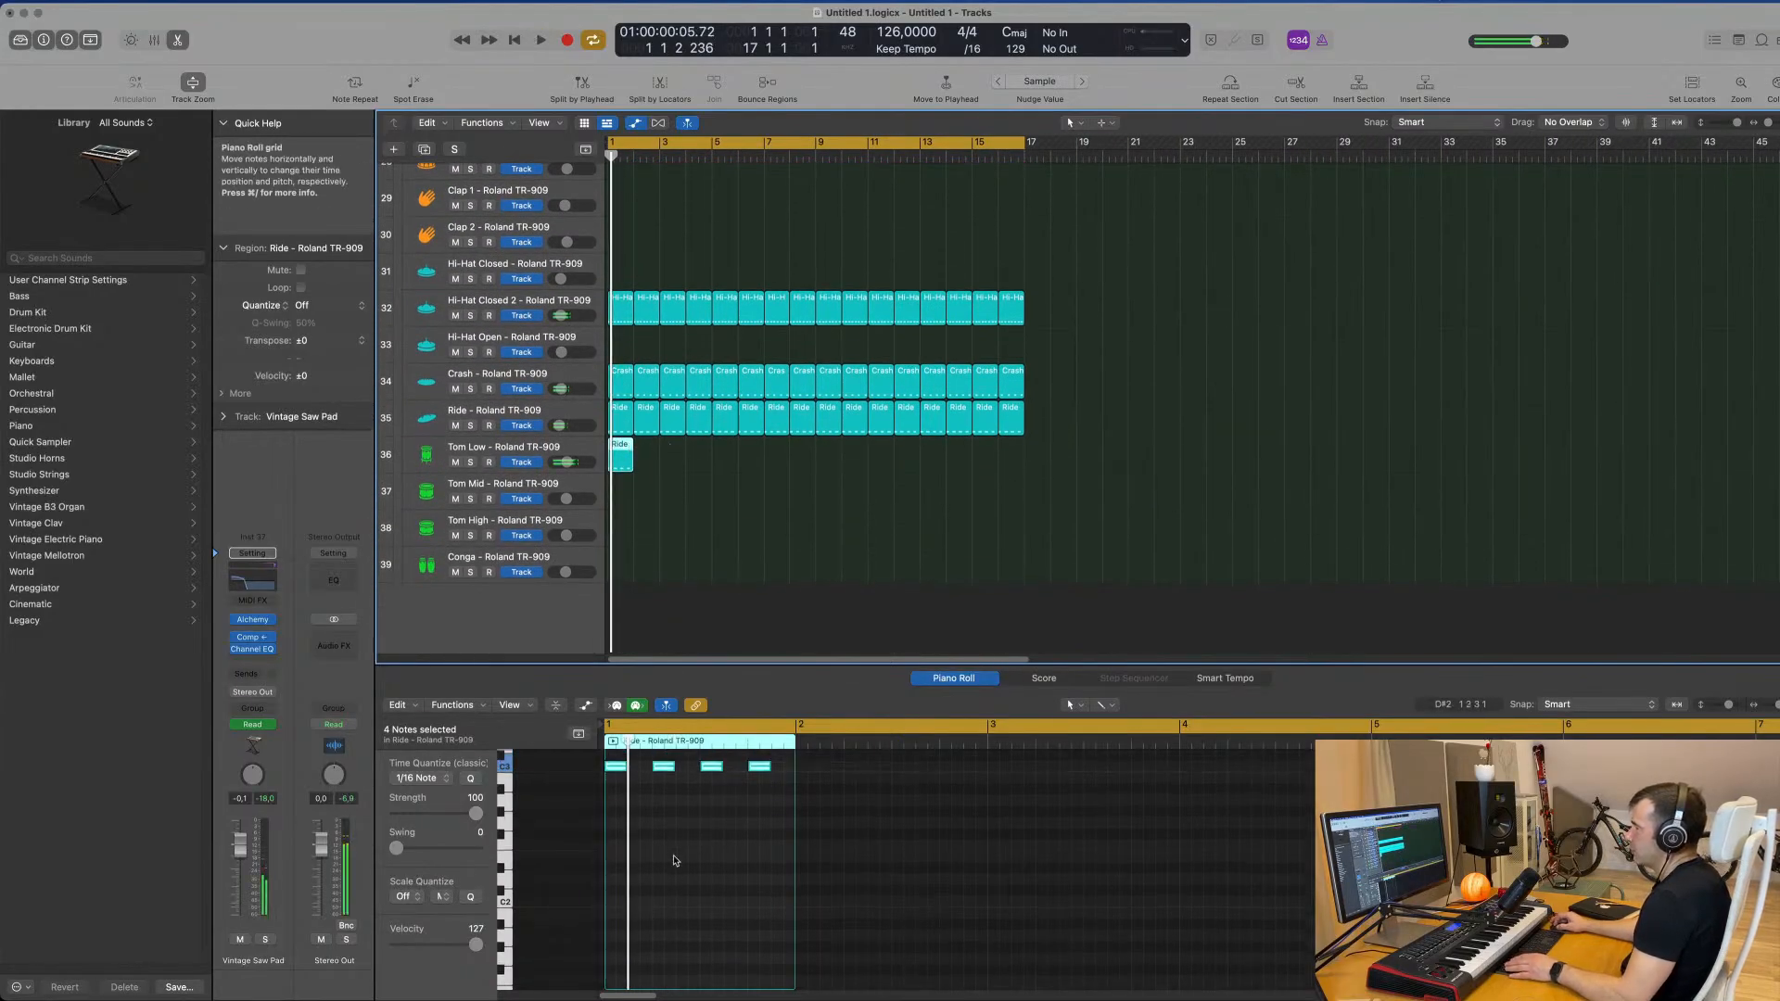
scroll(737, 777, "up", 3)
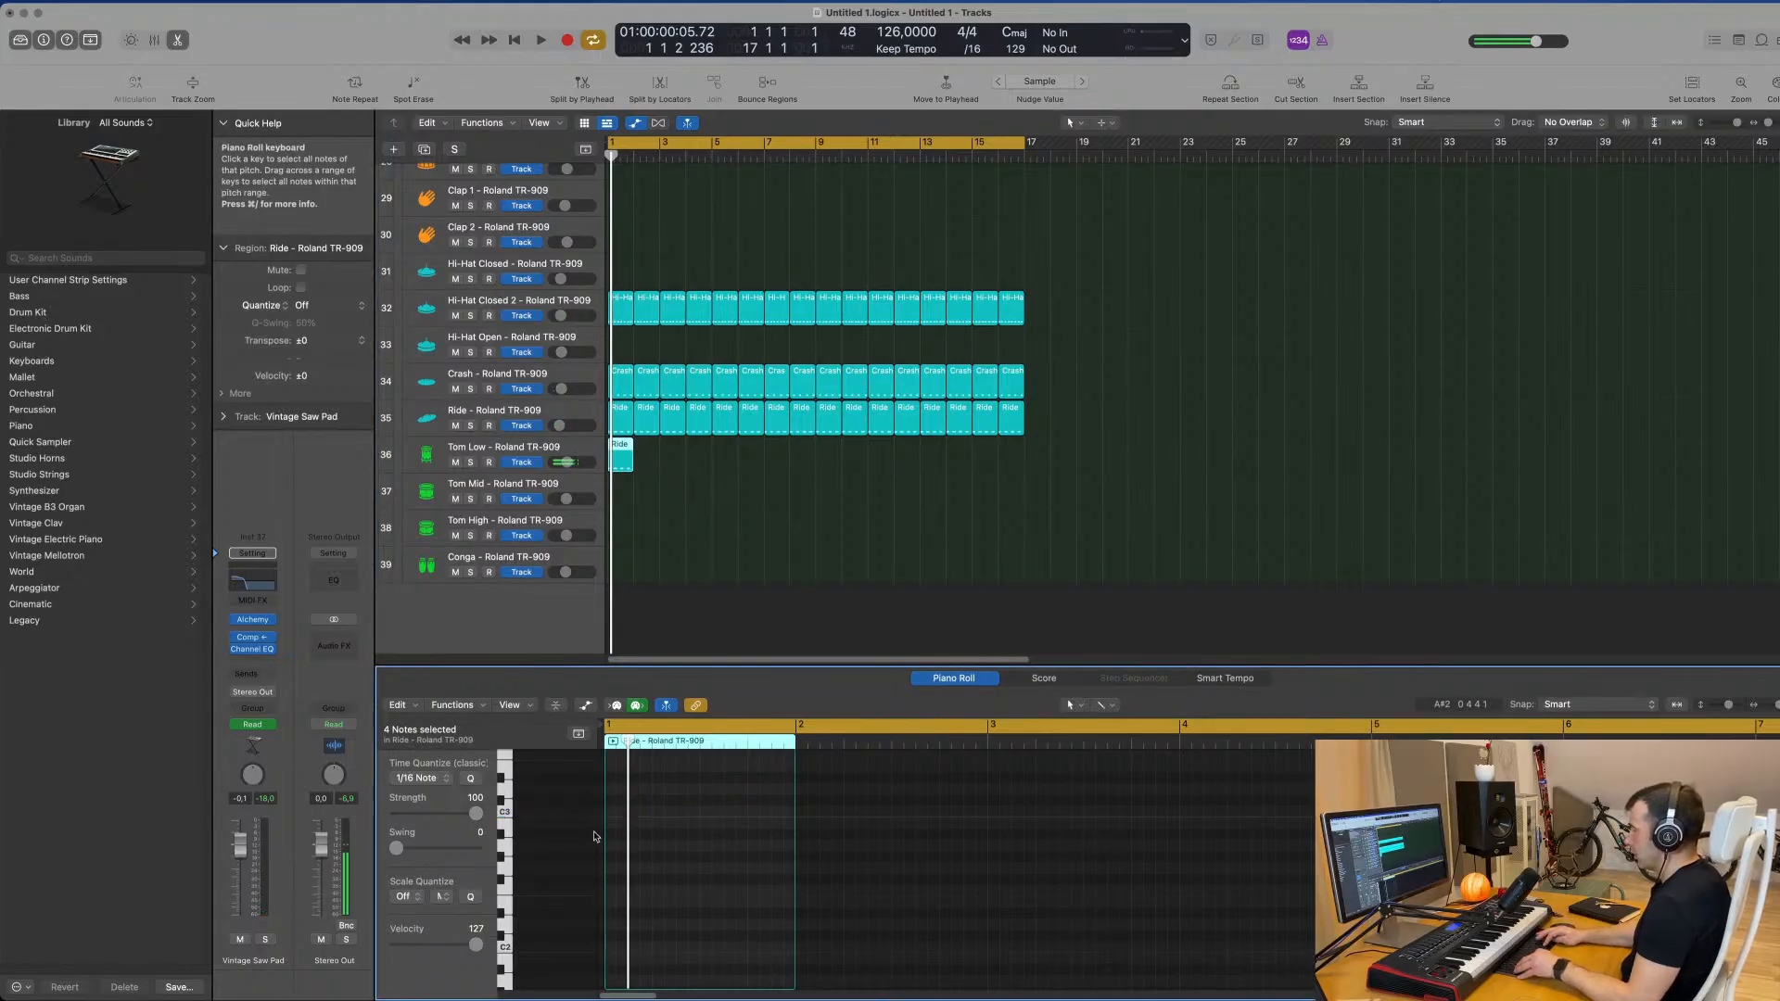
key("space")
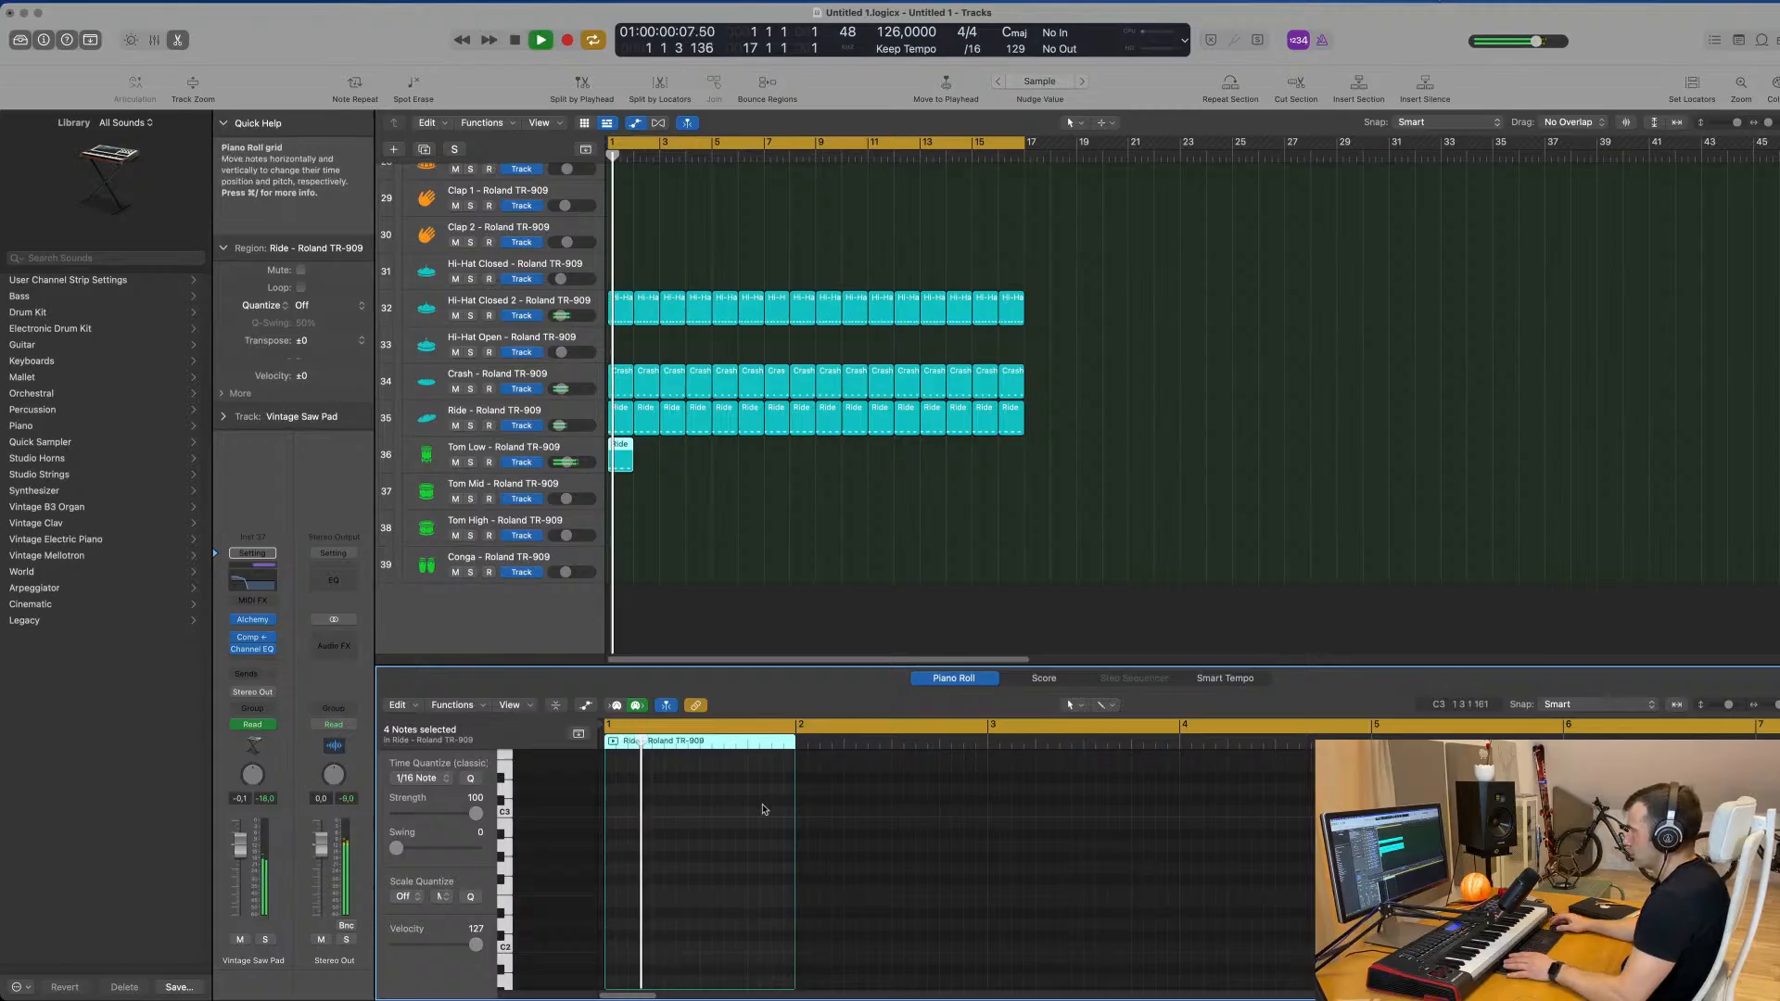
scroll(665, 816, "down", 10)
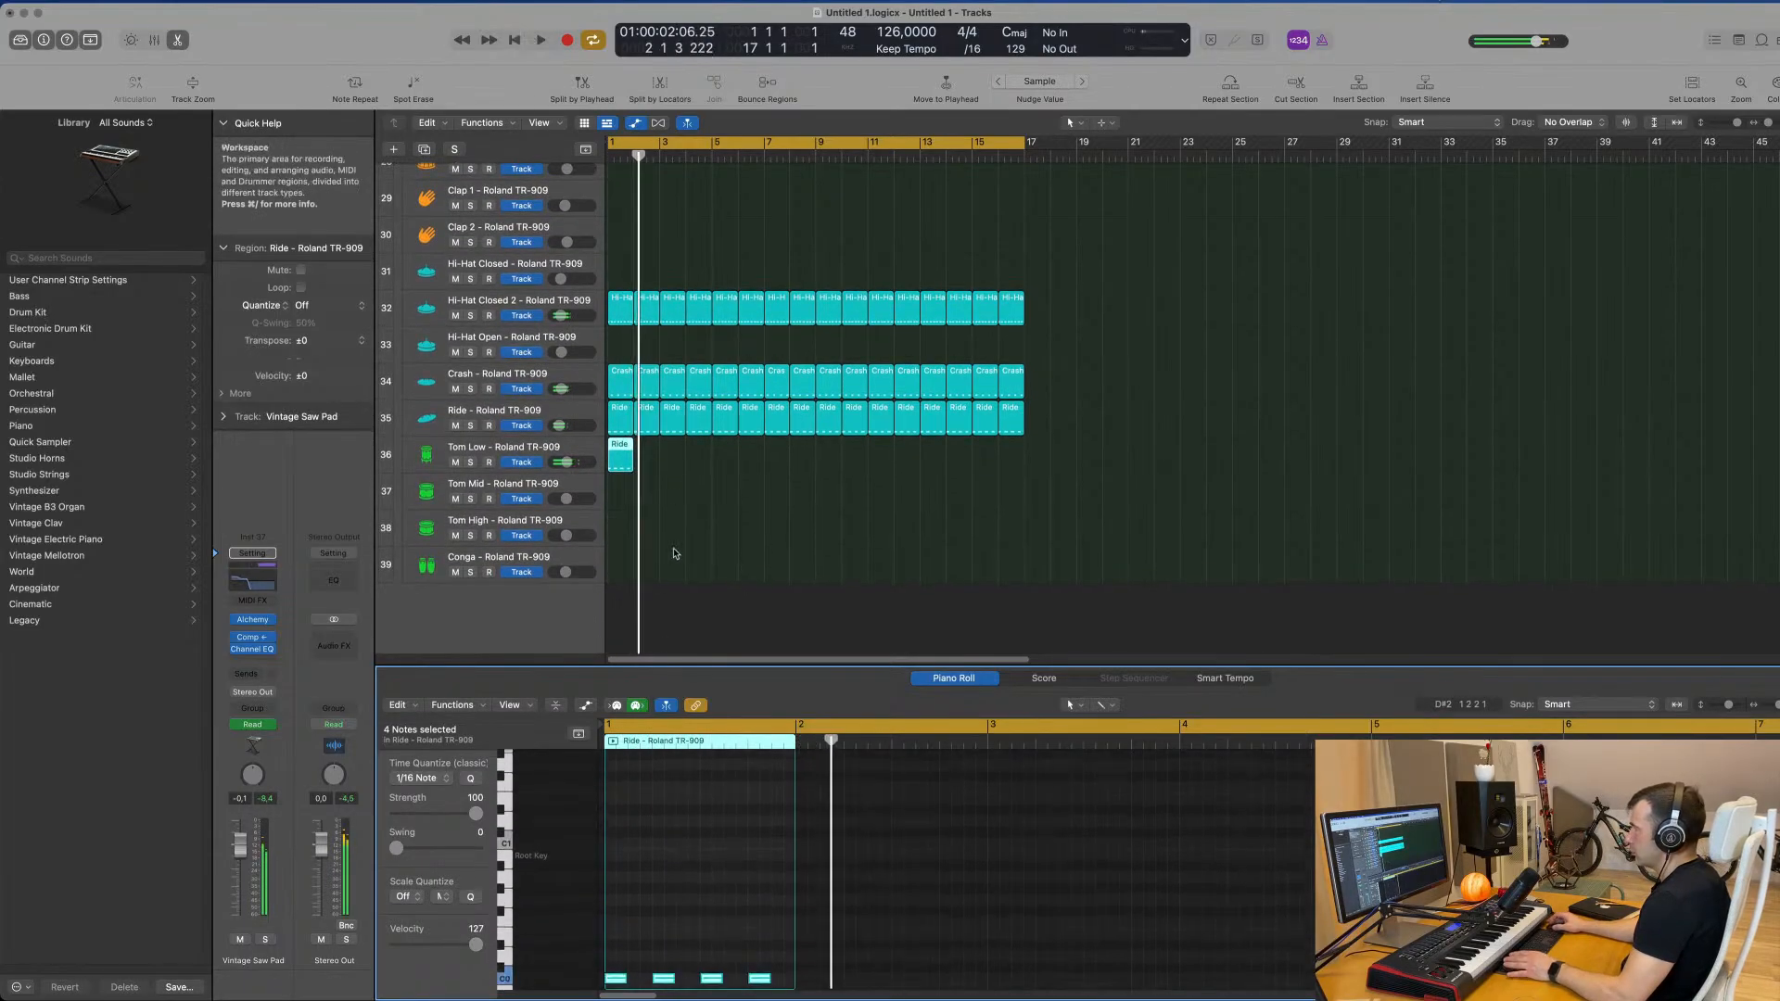
Step: Shift all four Tom Low notes an eighth note later onto the off-beats and play the loop
key("Return")
key("space")
scroll(612, 923, "down", 1)
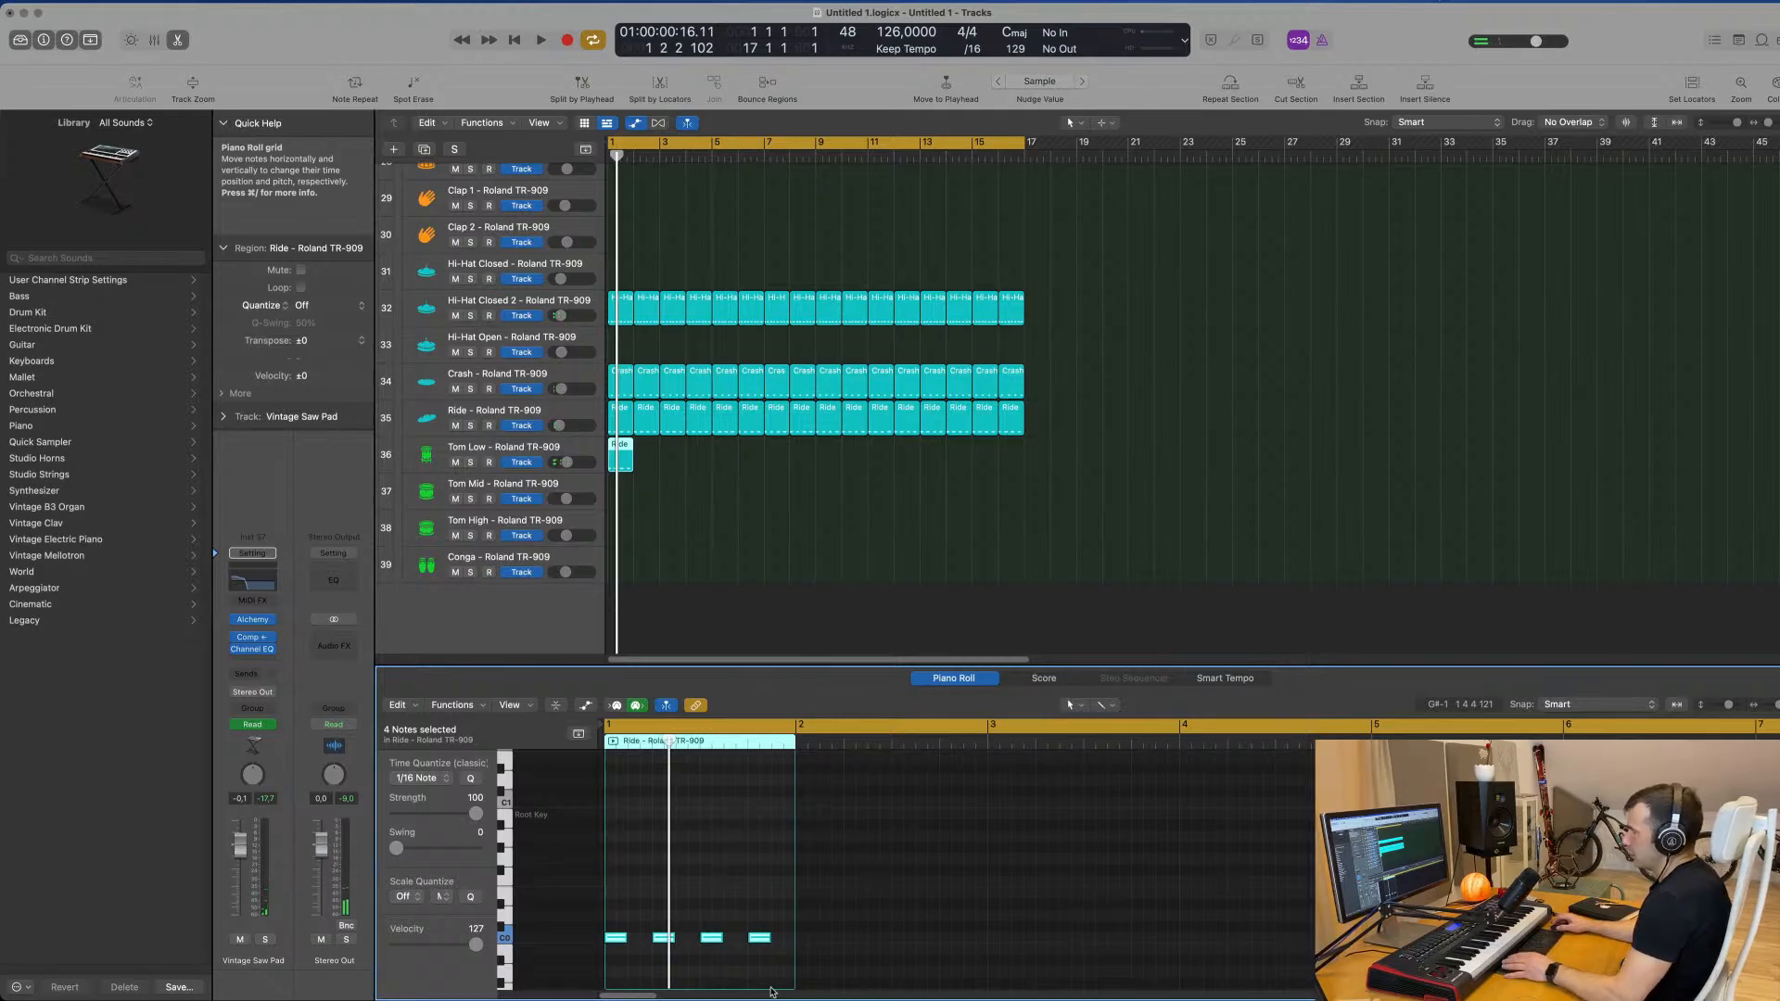
left_click_drag(628, 936, 638, 944)
key("space")
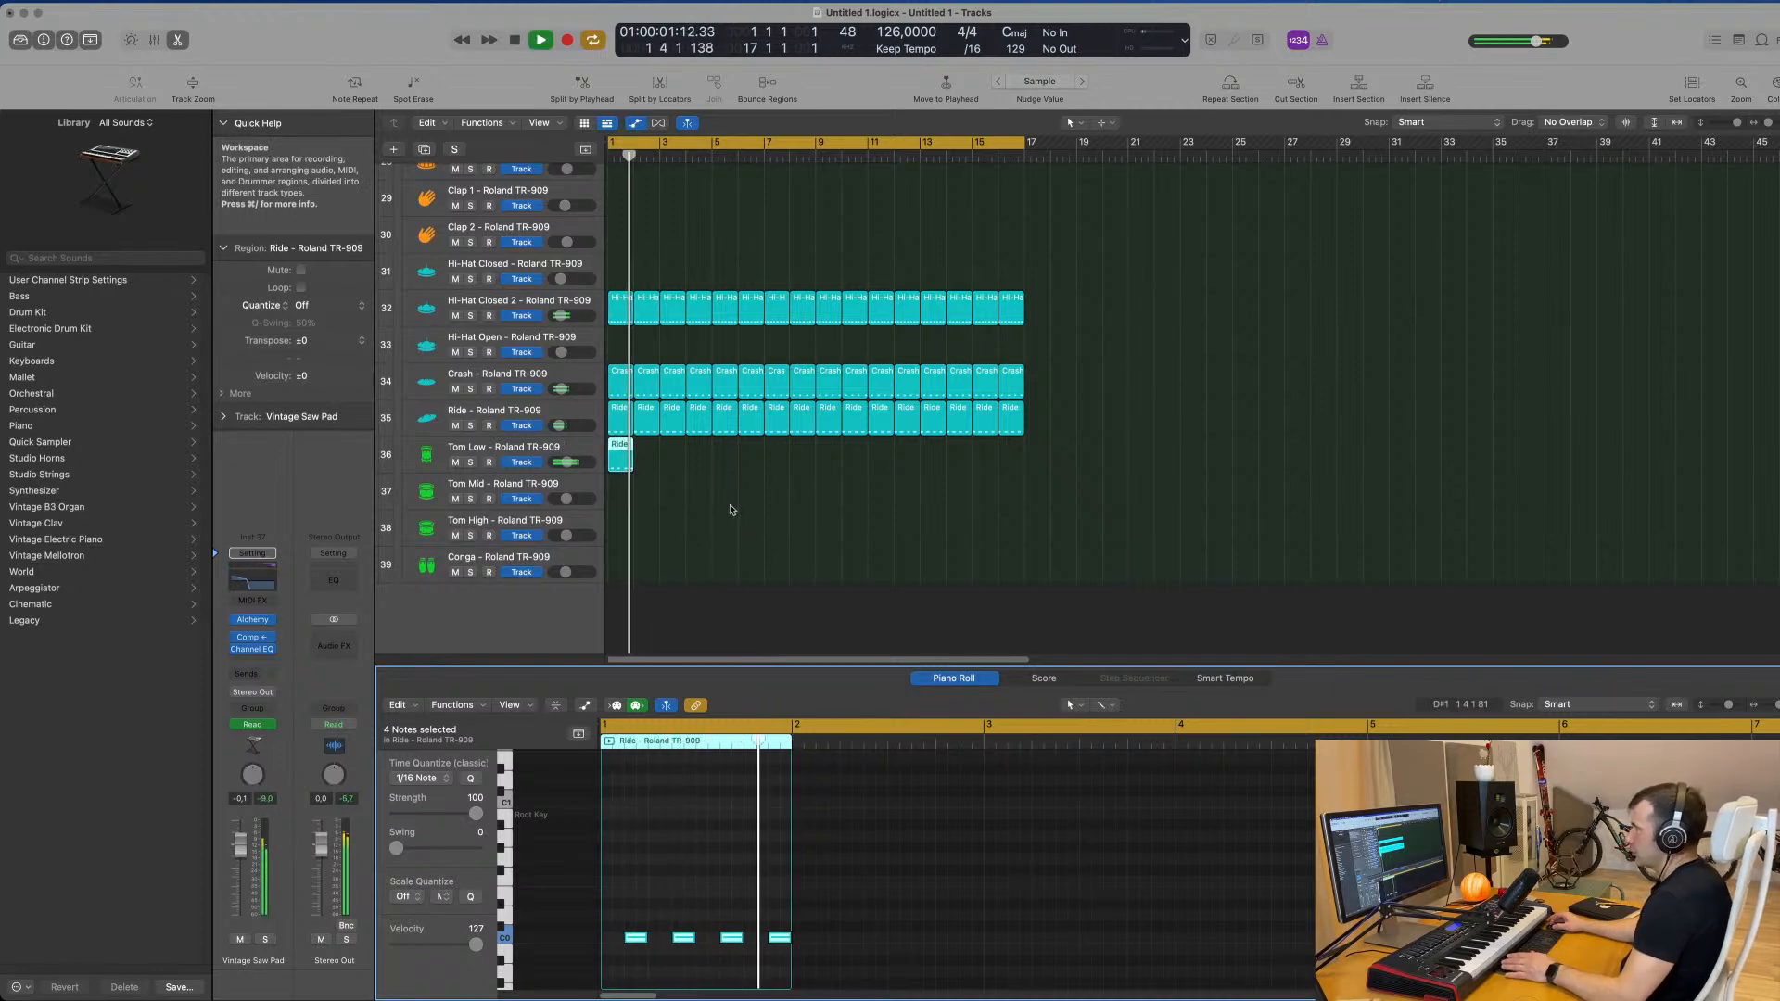
Step: Move the third Tom Low note one sixteenth later to position 1 3 4 1 and audition the pattern
key("space")
left_click(712, 917, "ctrl+alt")
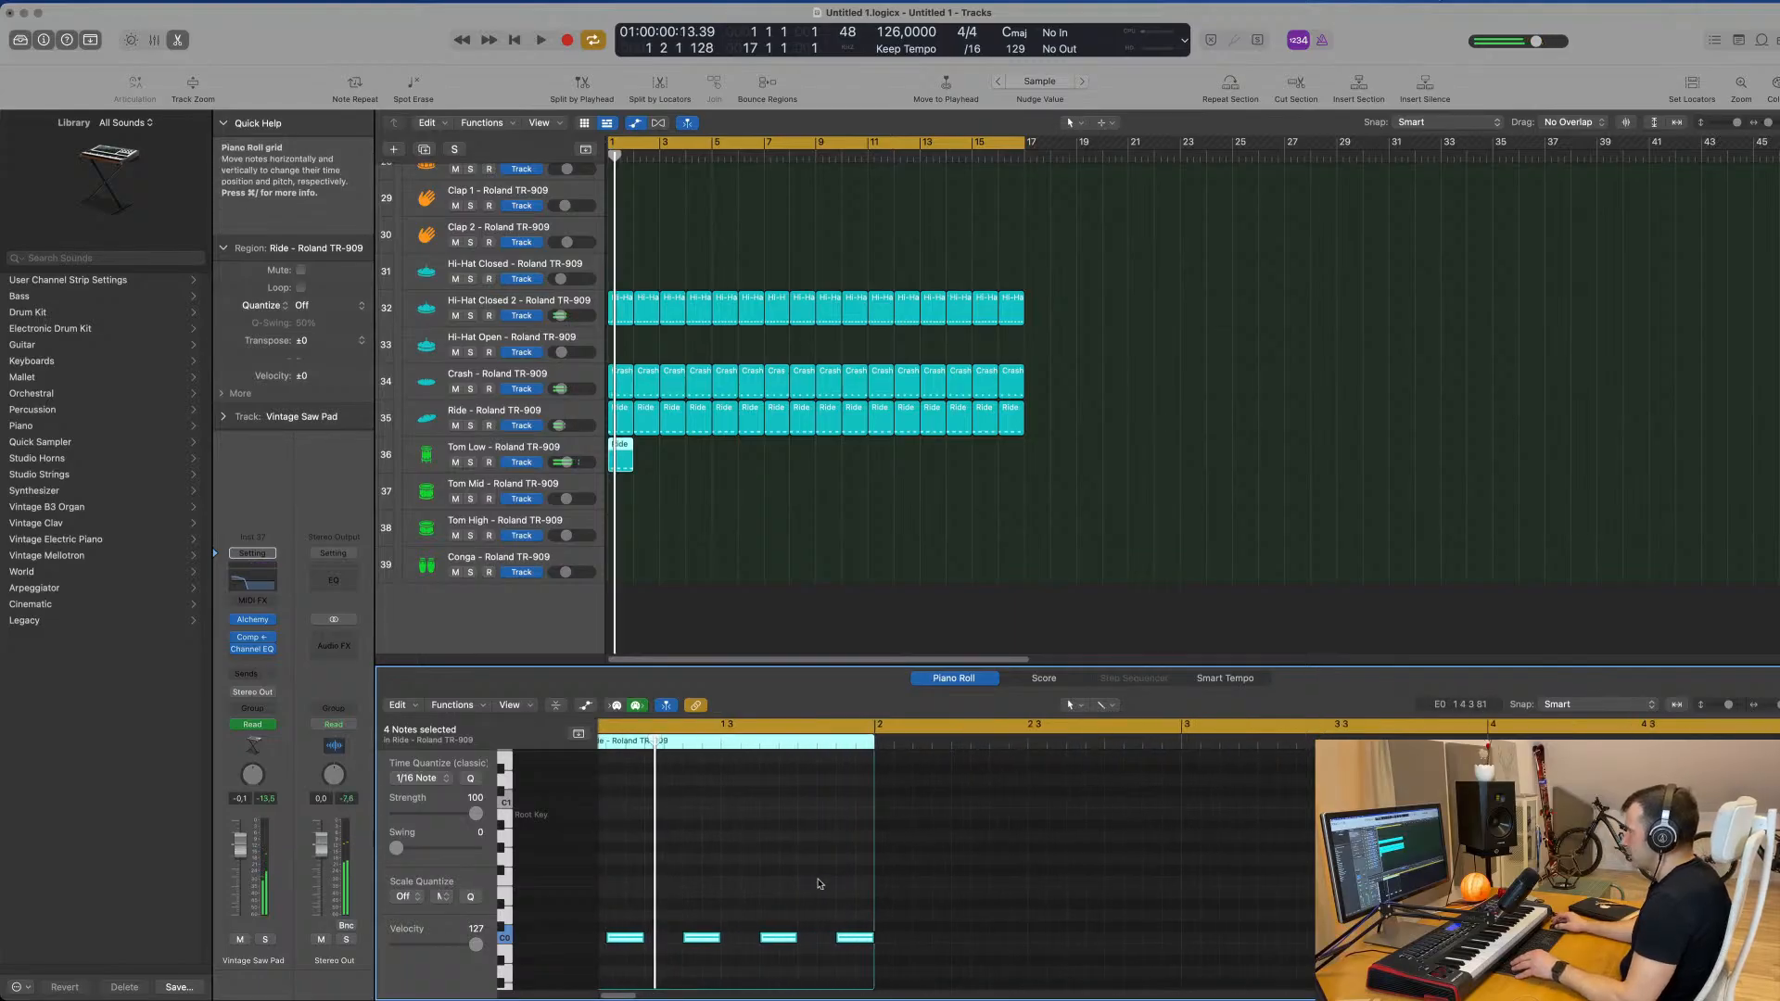
left_click_drag(779, 942, 793, 943)
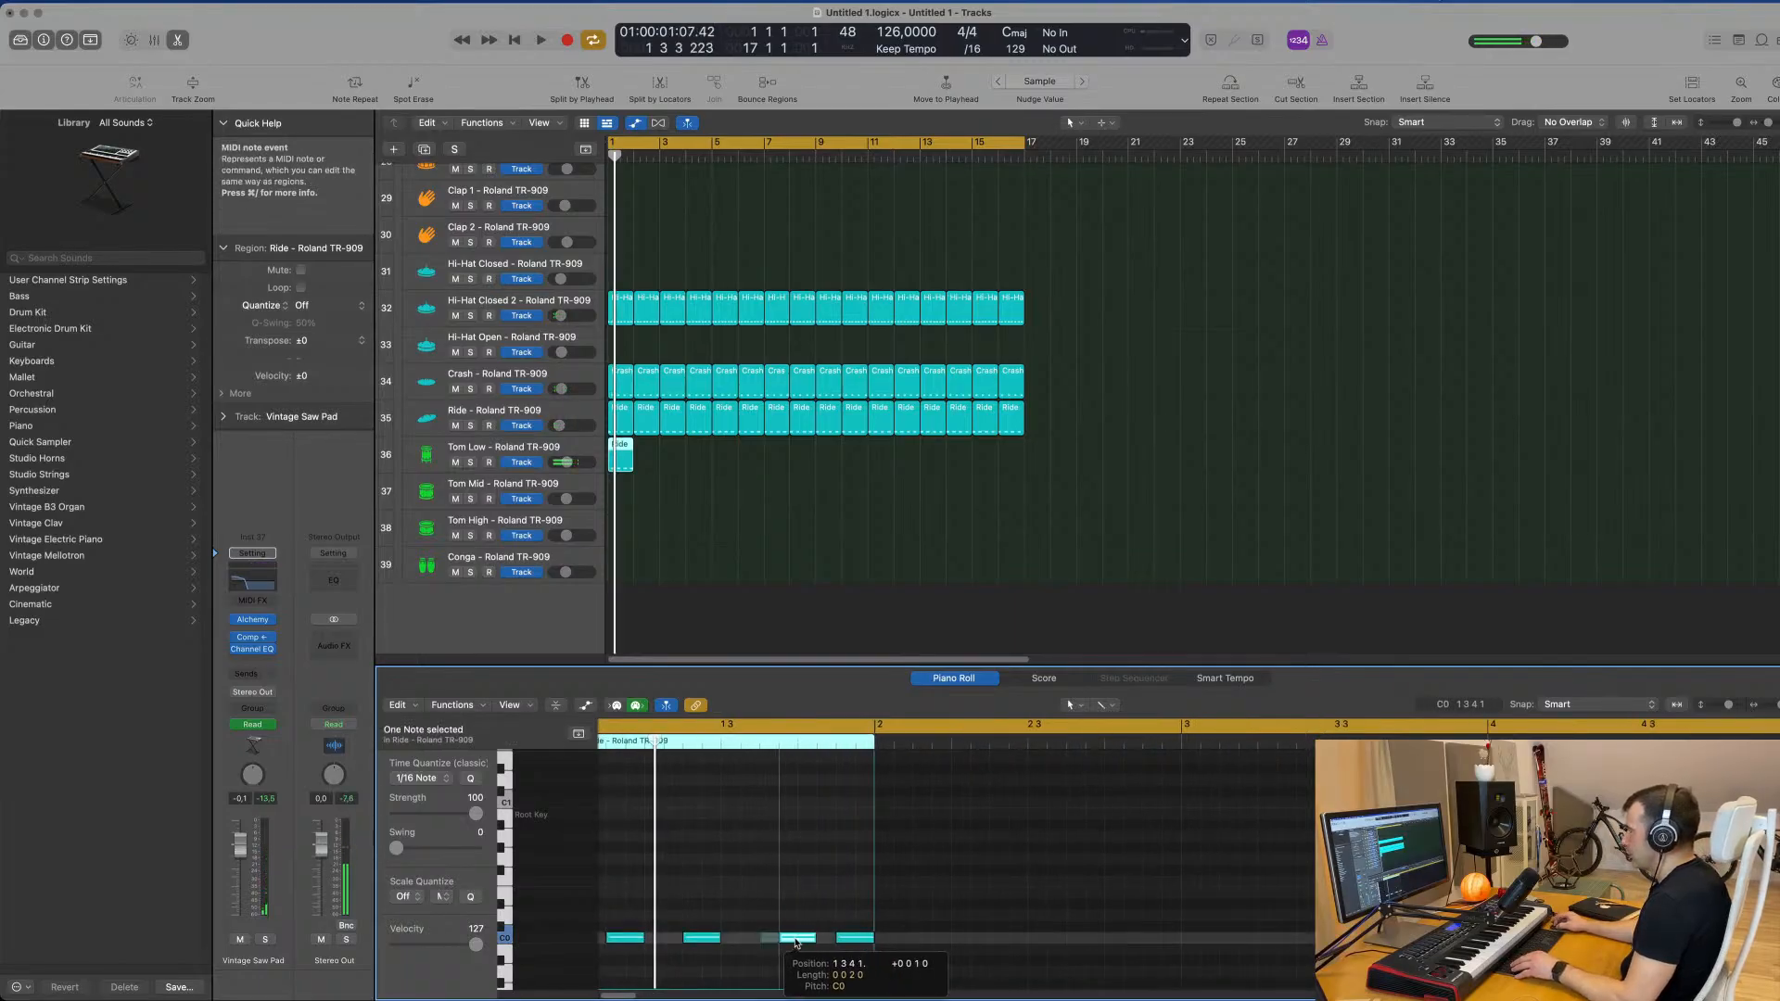
key("space")
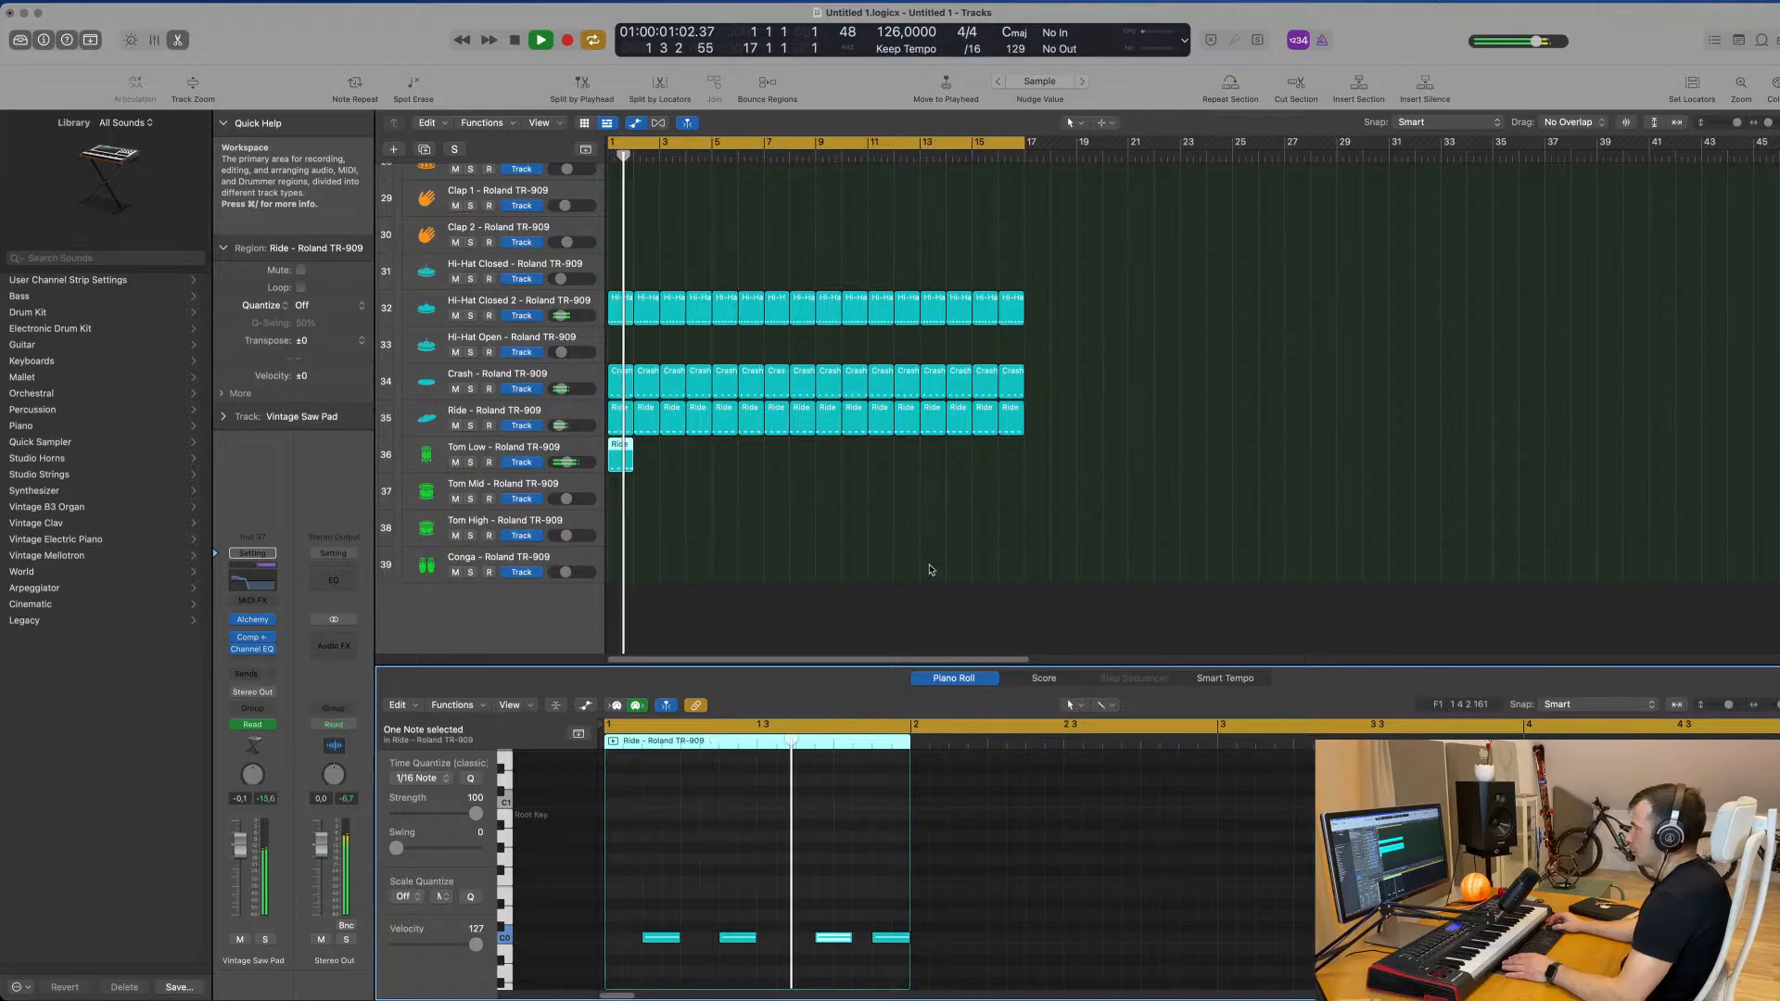
key("space")
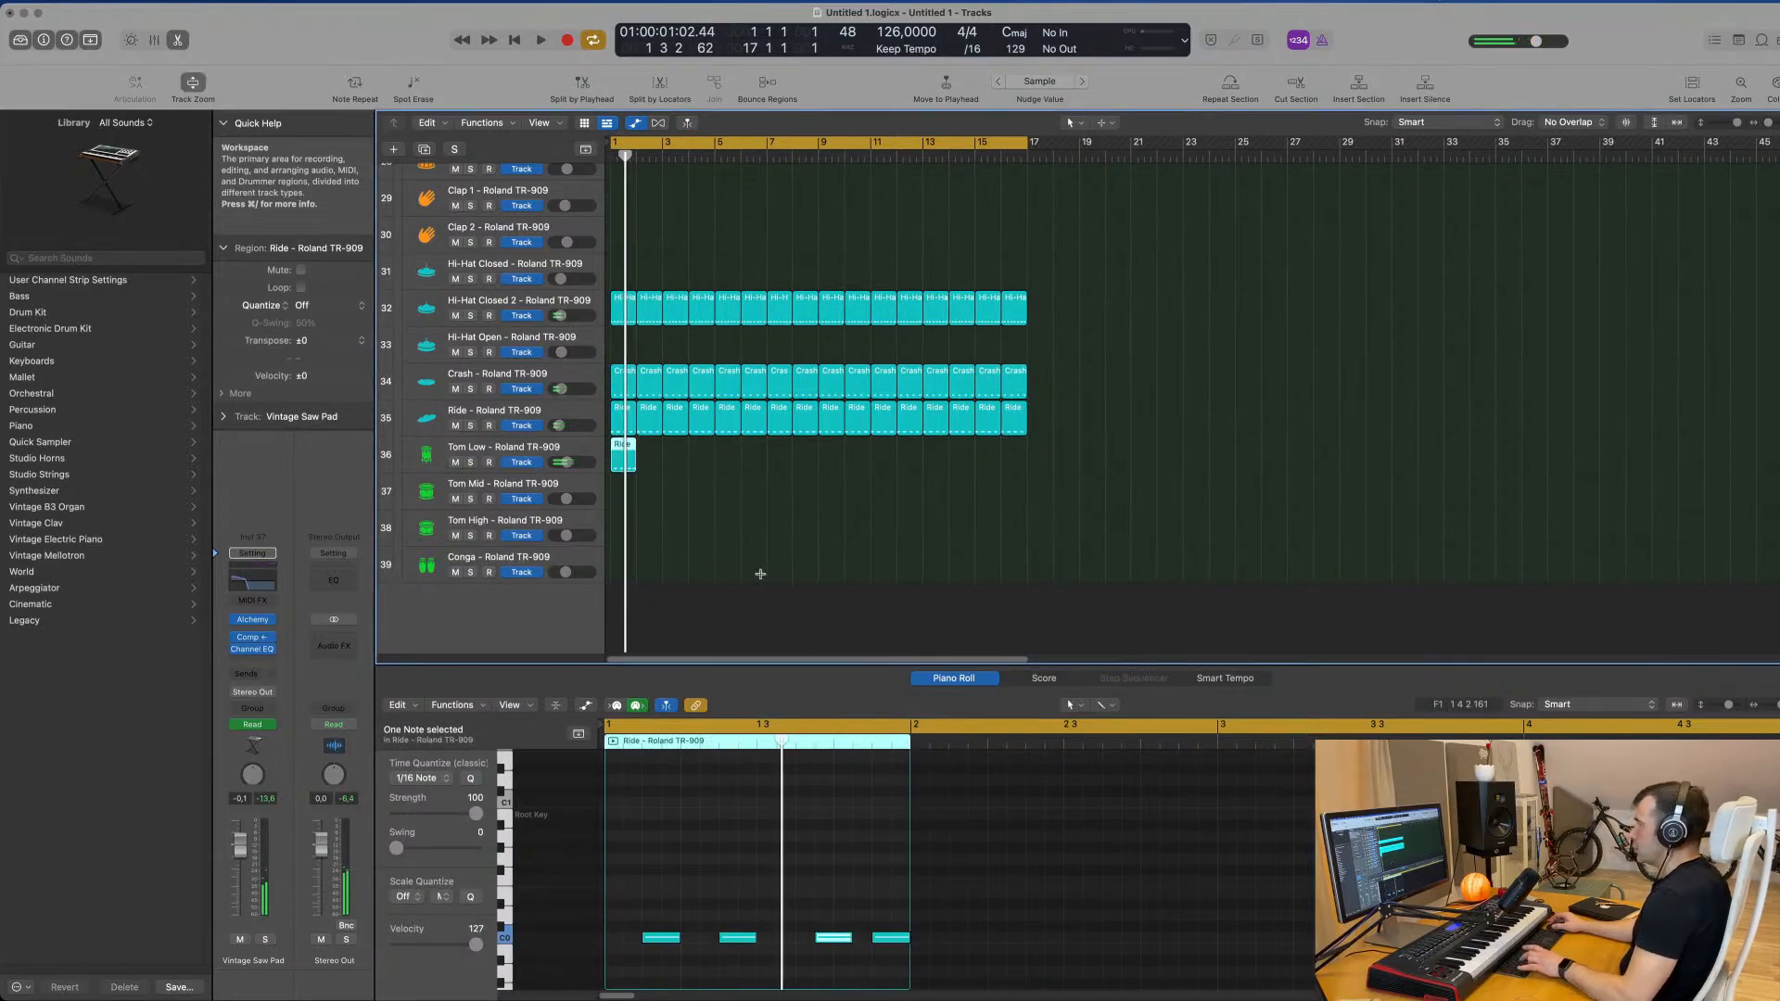
Step: Audition the Tom Low pattern in the loop and repeat its one-bar region to fill all 16 bars
key("super+d")
key("z")
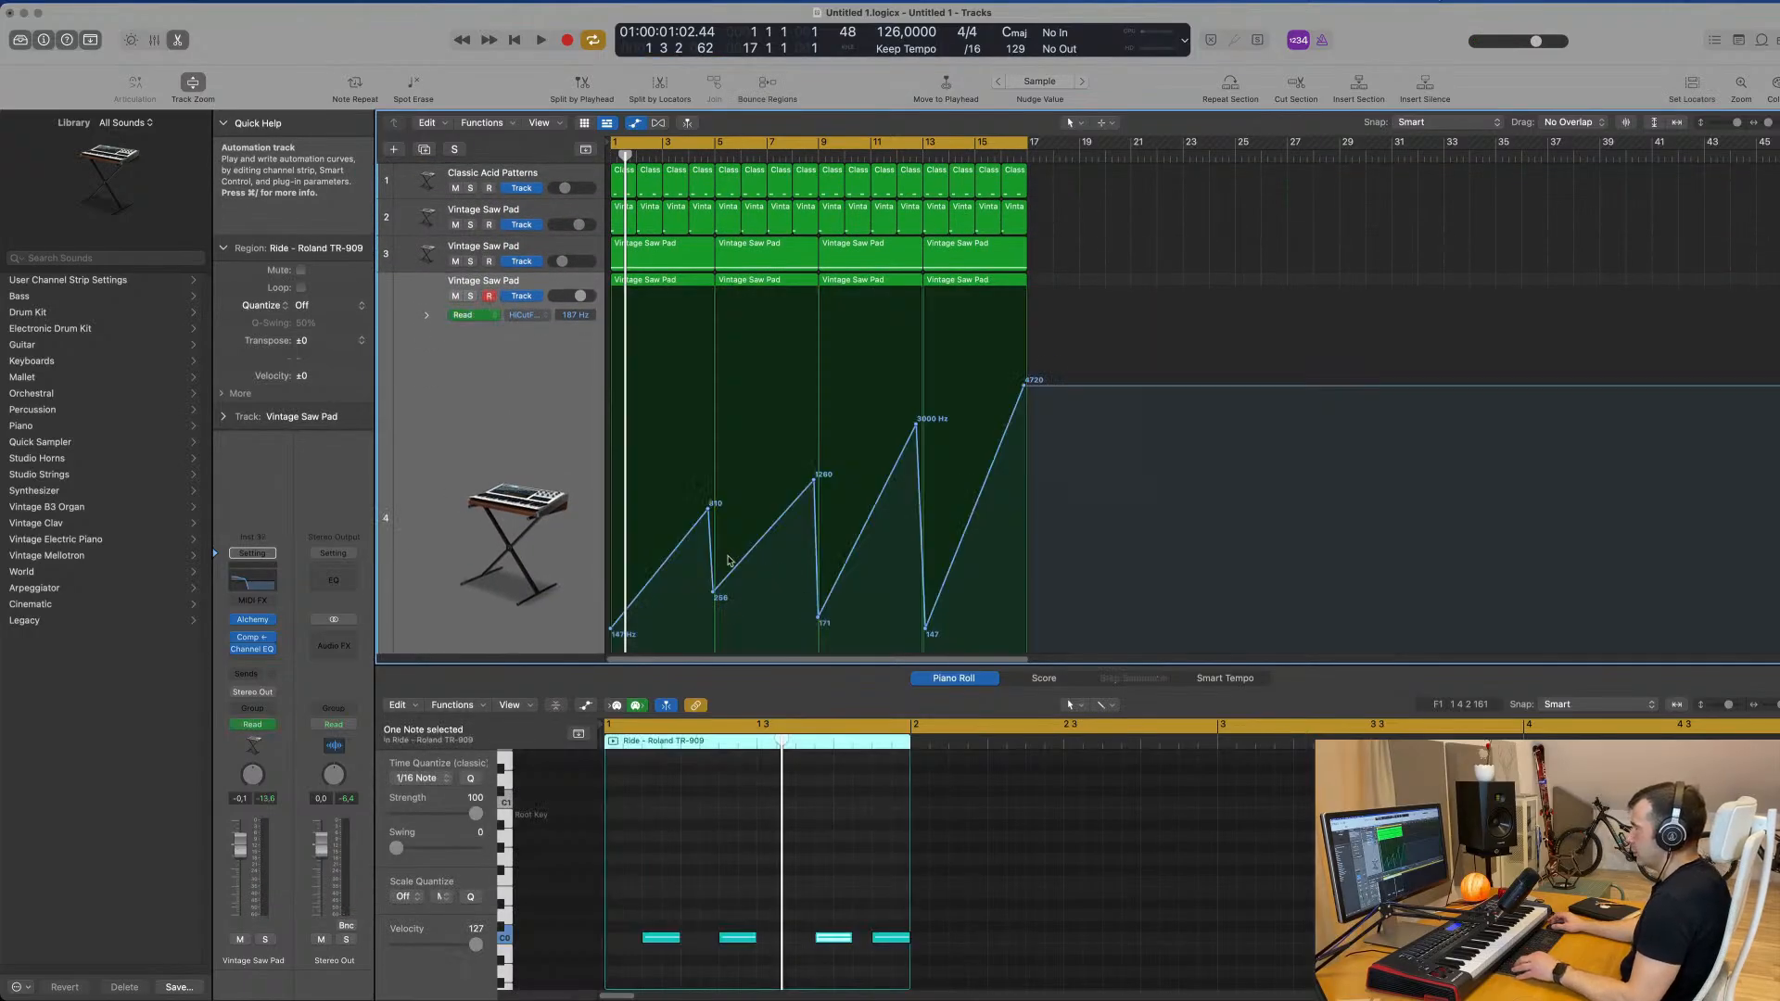
scroll(751, 565, "down", 10)
scroll(751, 564, "down", 15)
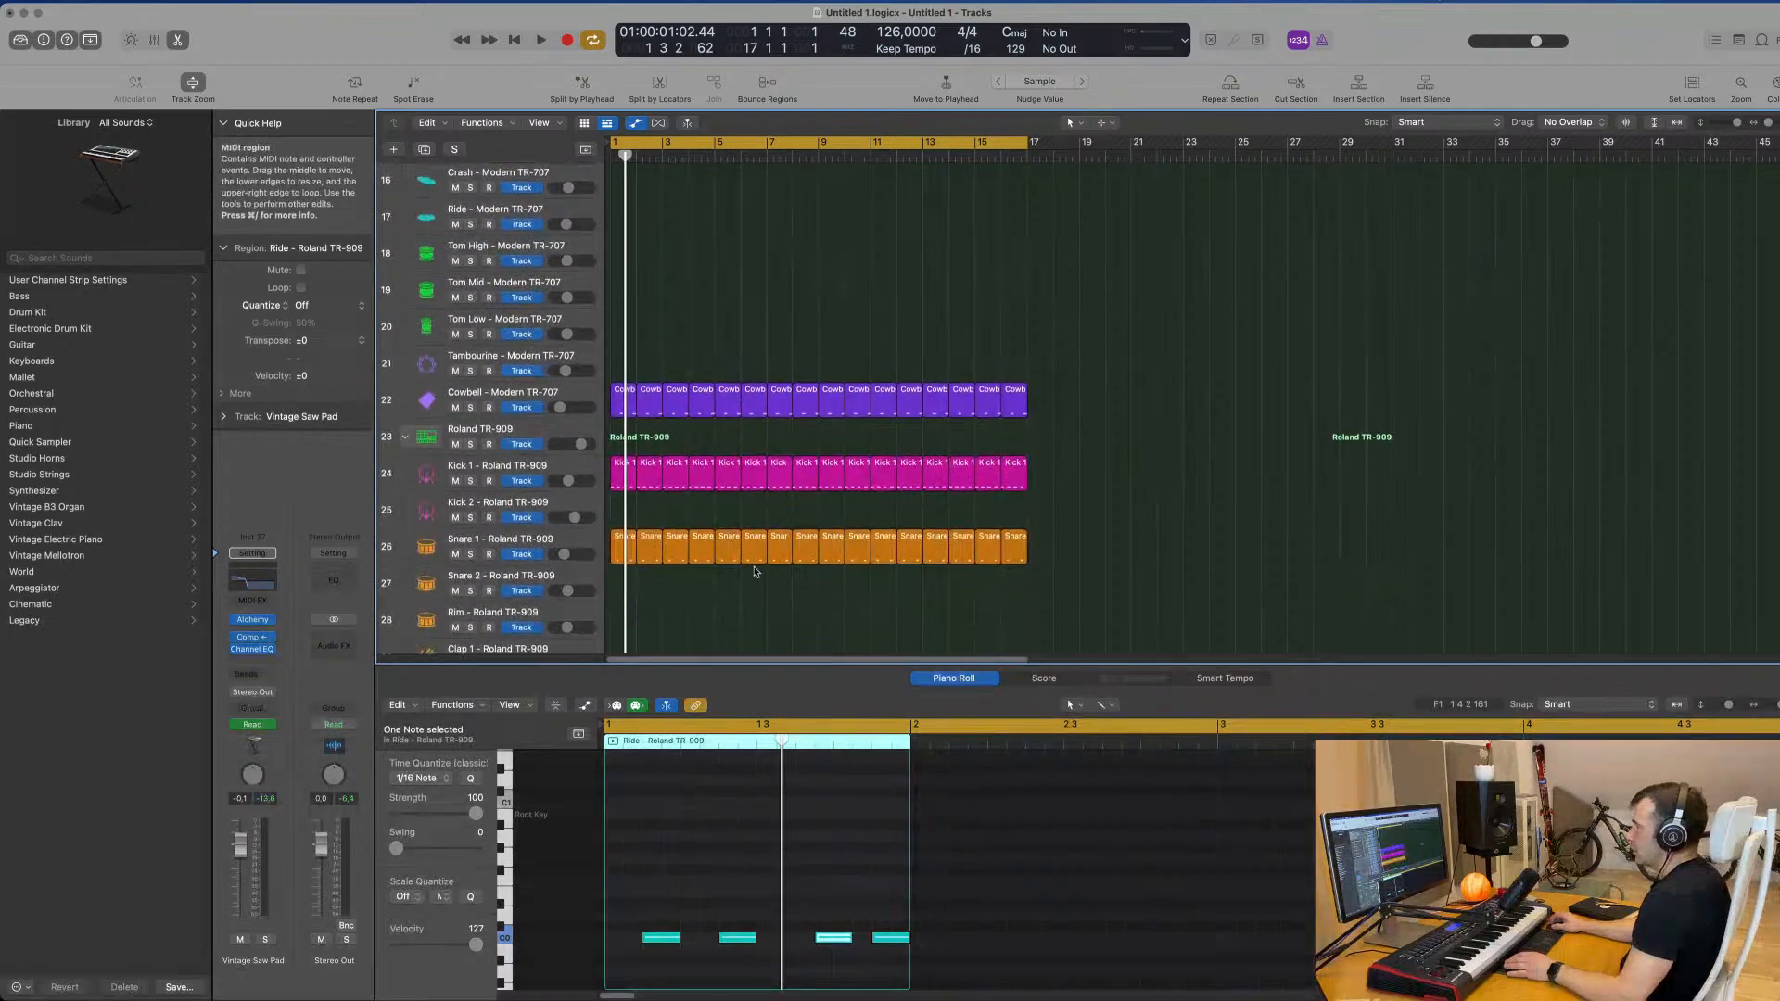
key("space")
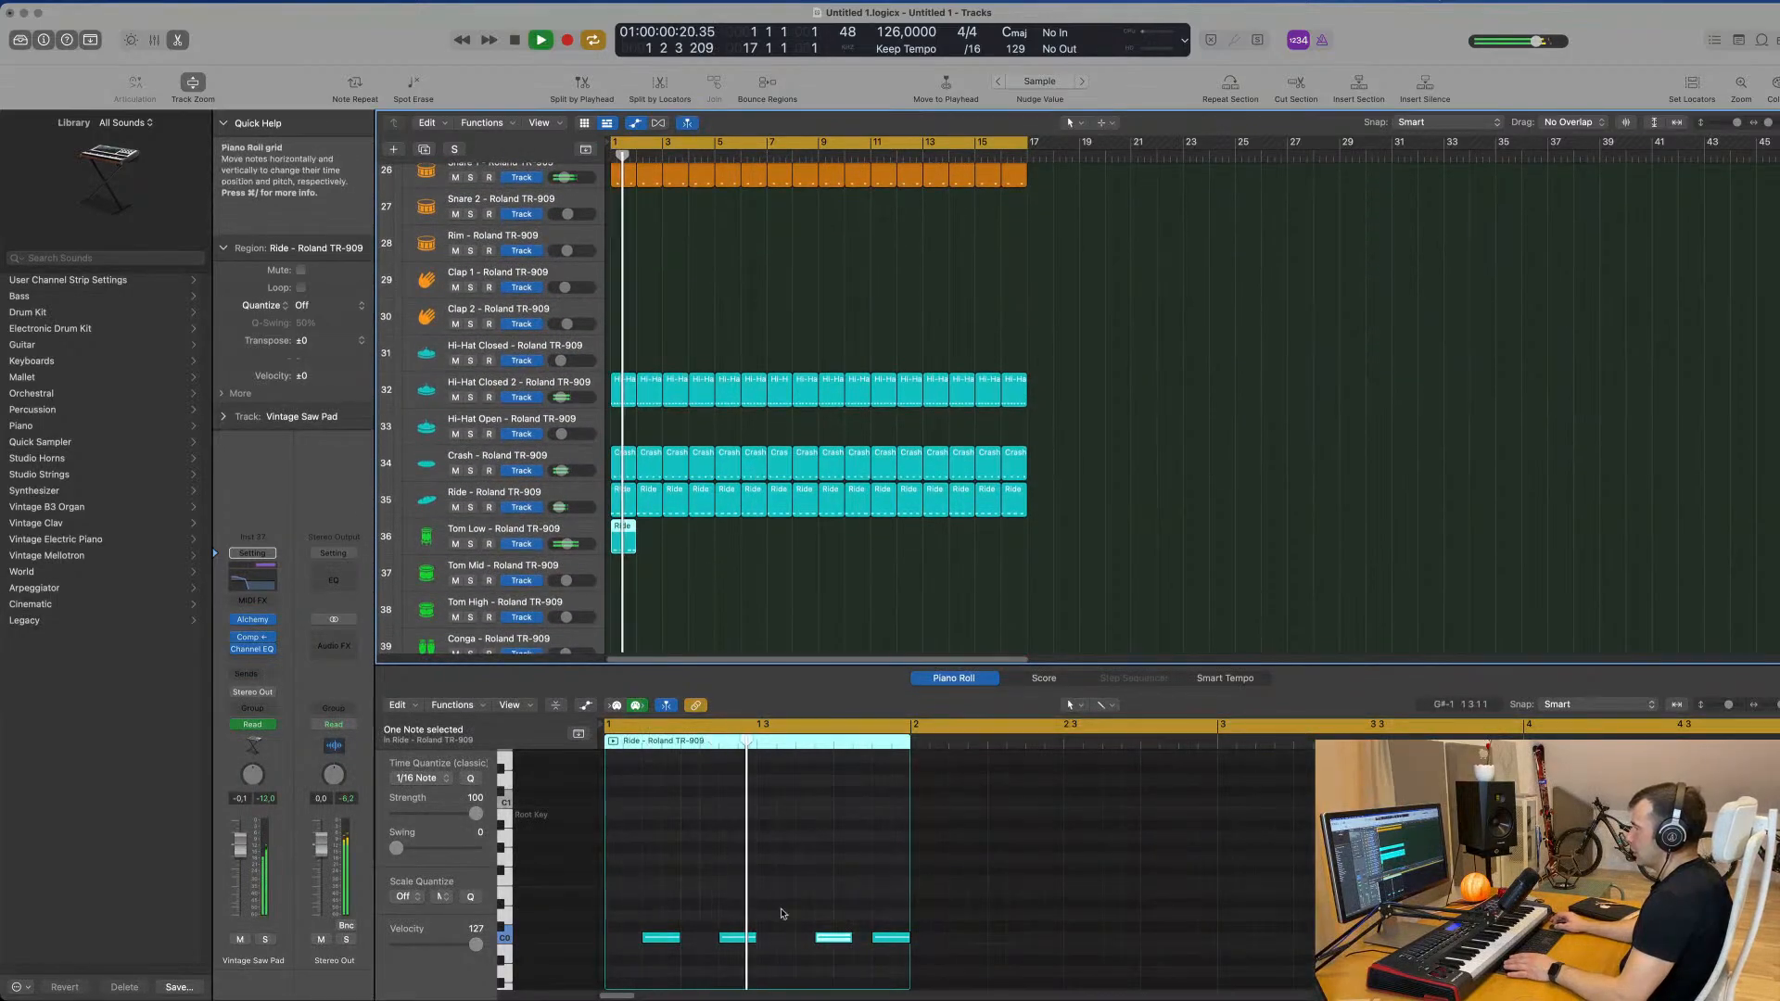
left_click(733, 879)
key("space")
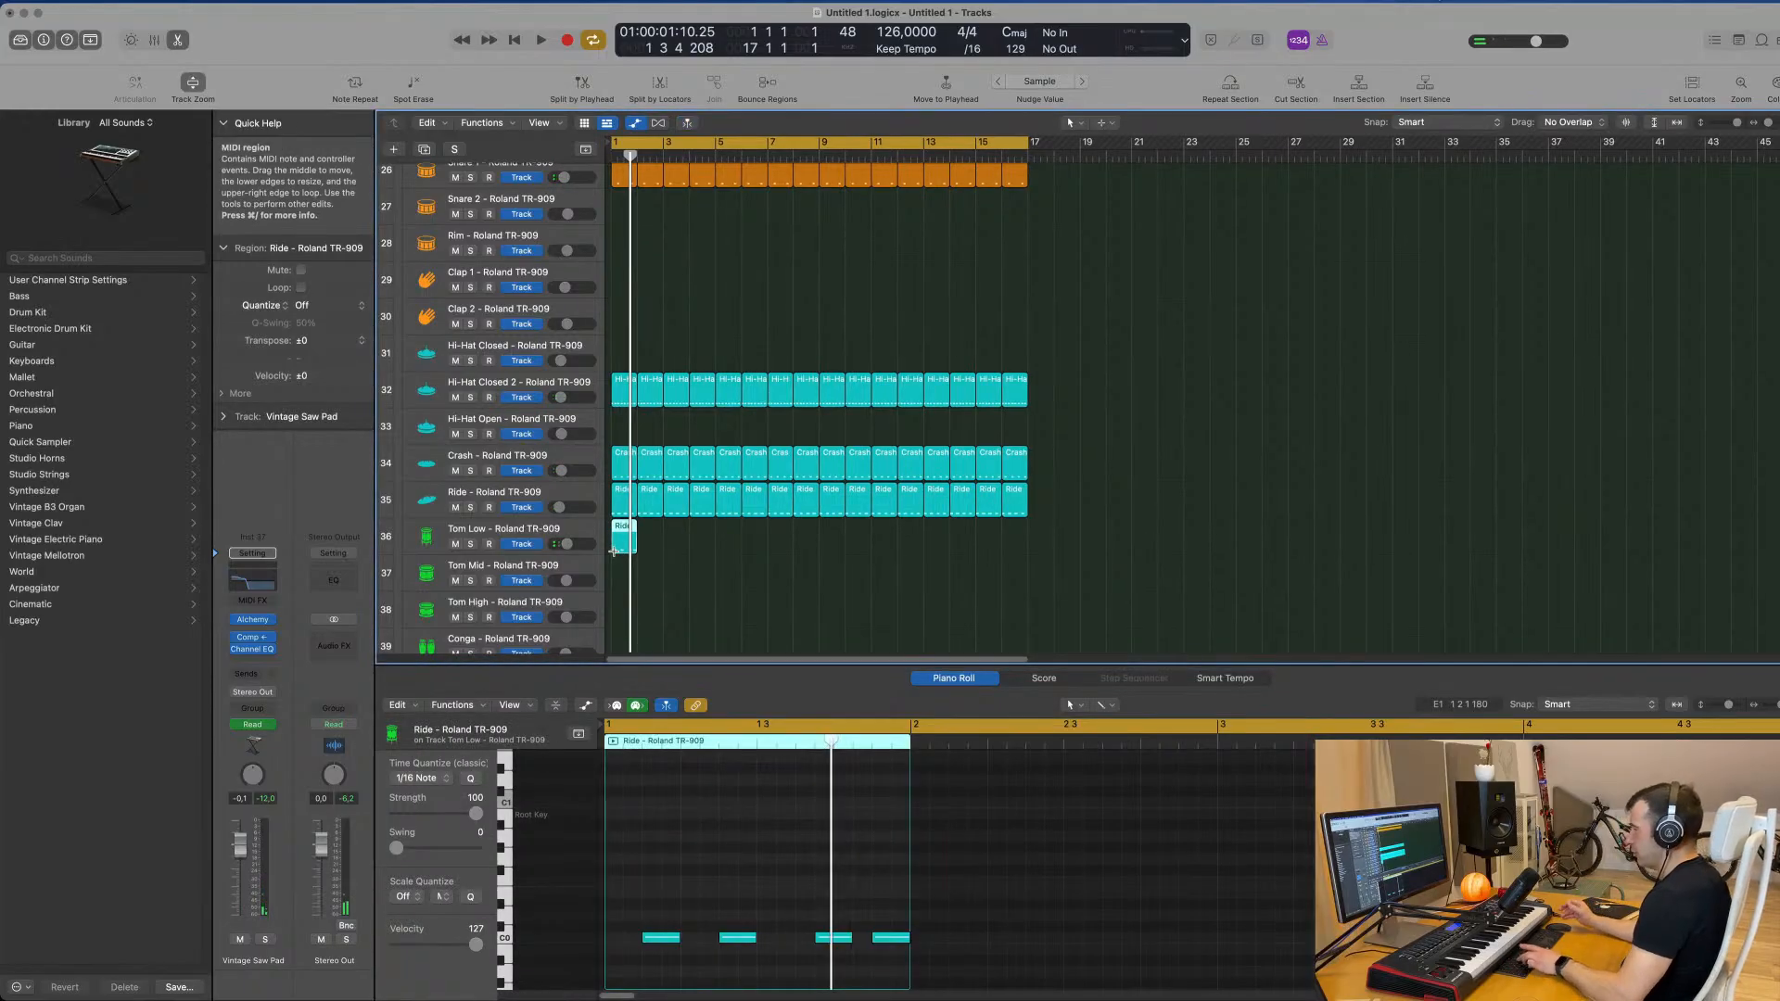
key("super+r")
key("super+r")
key("super+r")
key("super+r")
key("super+r")
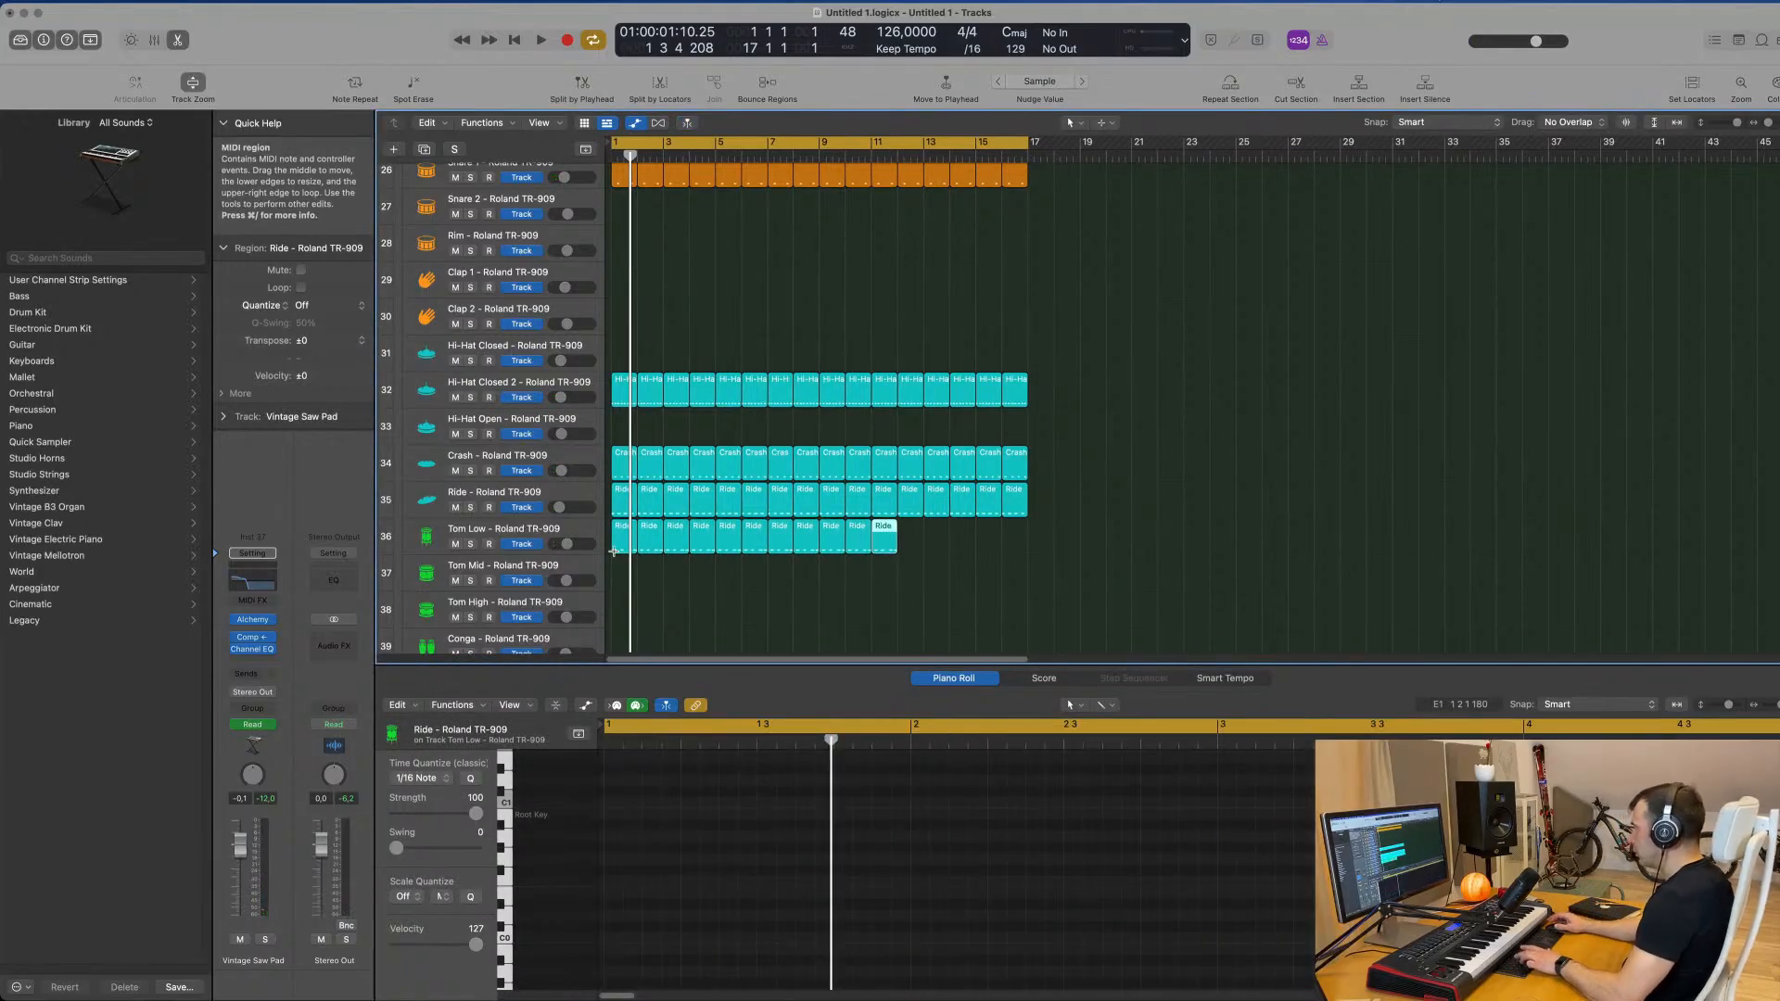
key("space")
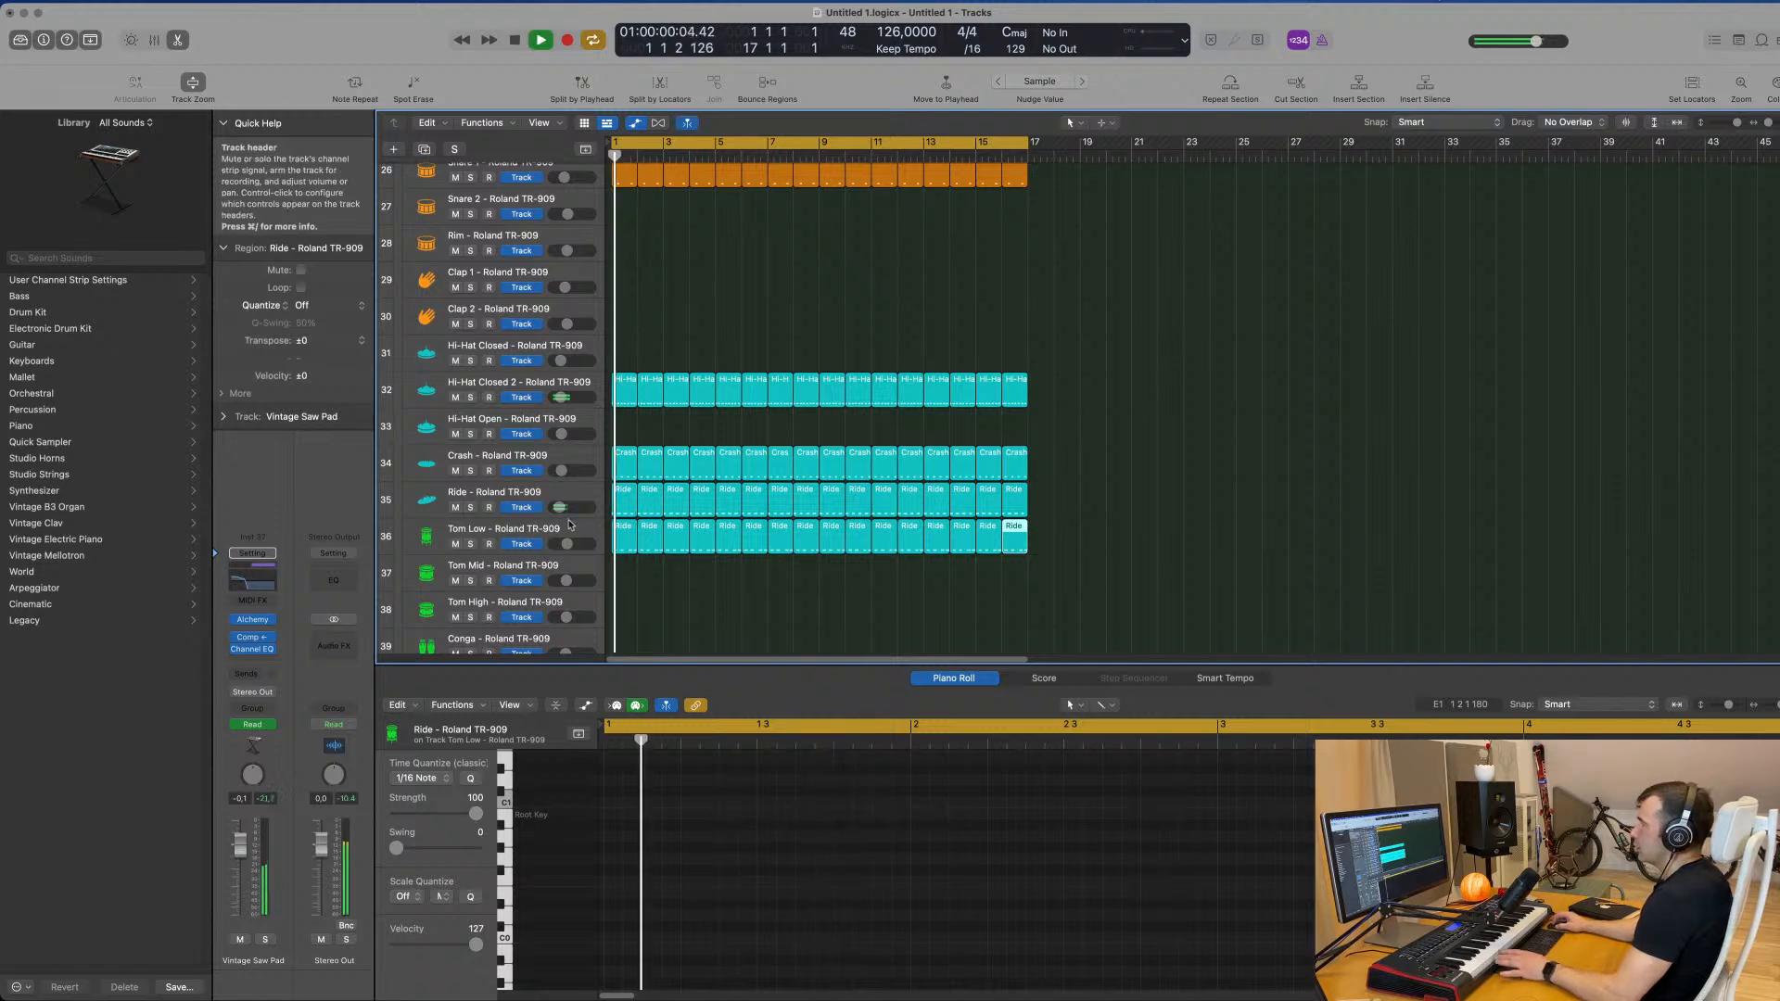
Step: Lower the Tom Low track's volume to -17.0 dB, comparing it soloed and in the full mix
left_click(575, 532)
key("space")
key("space")
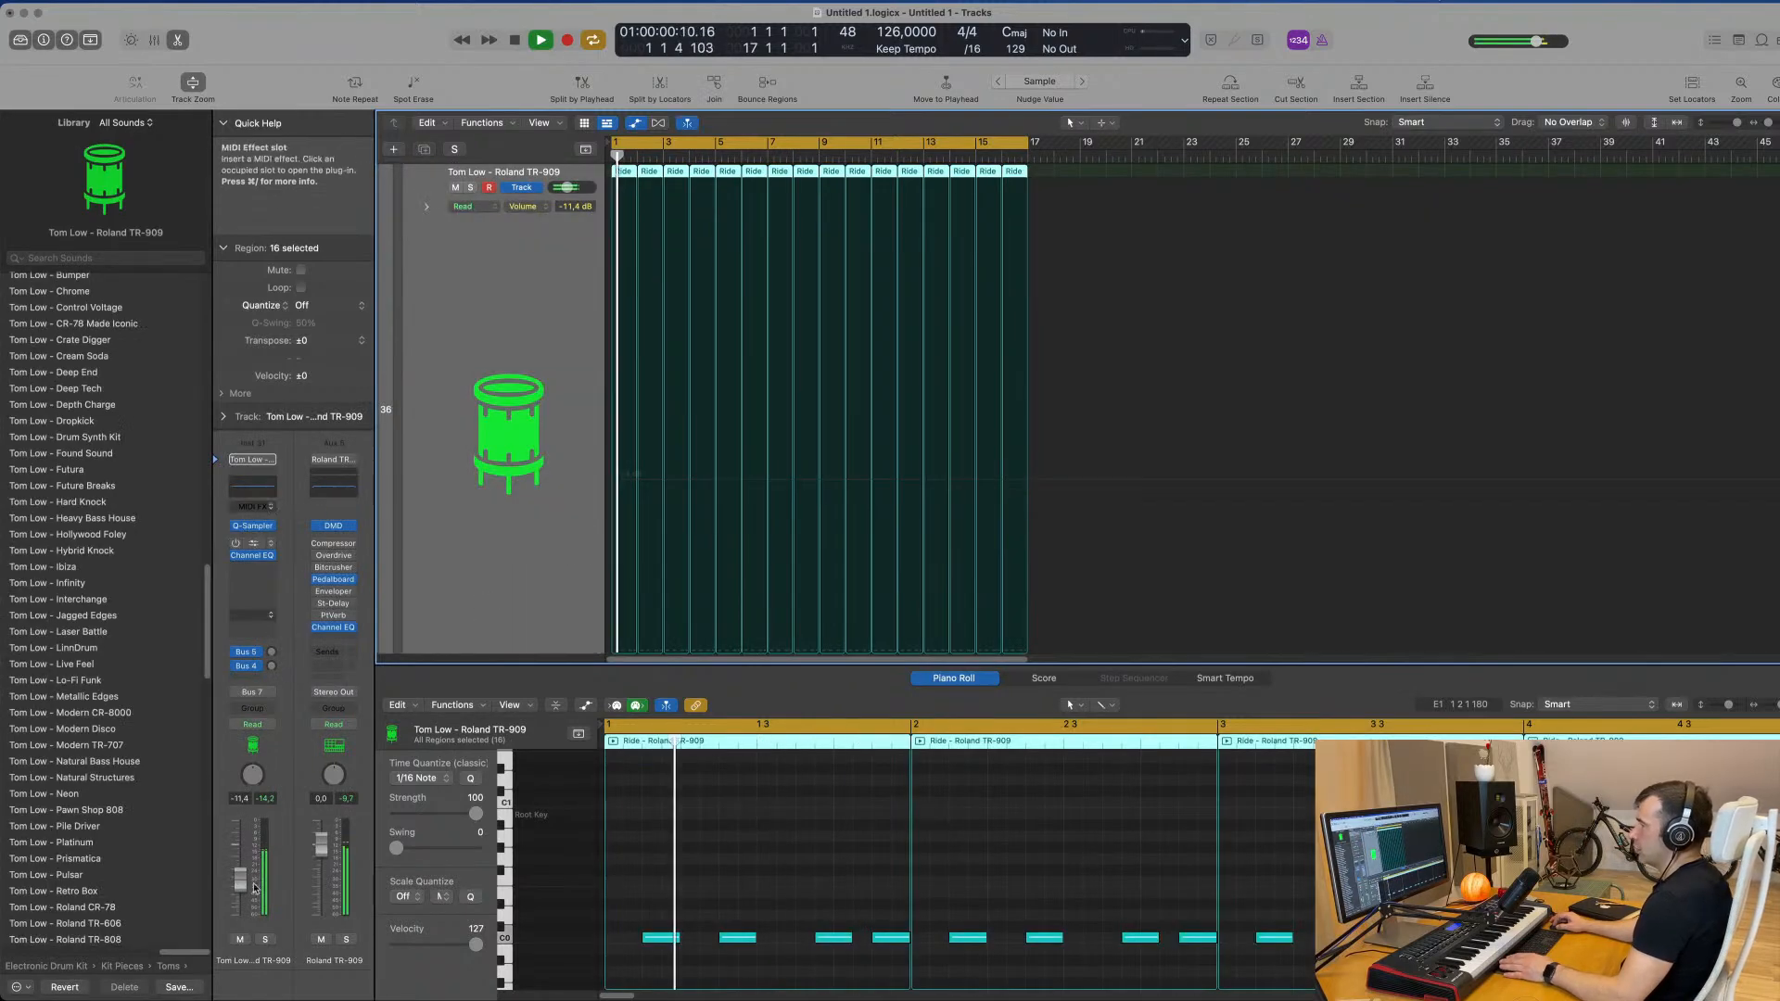
left_click(266, 940)
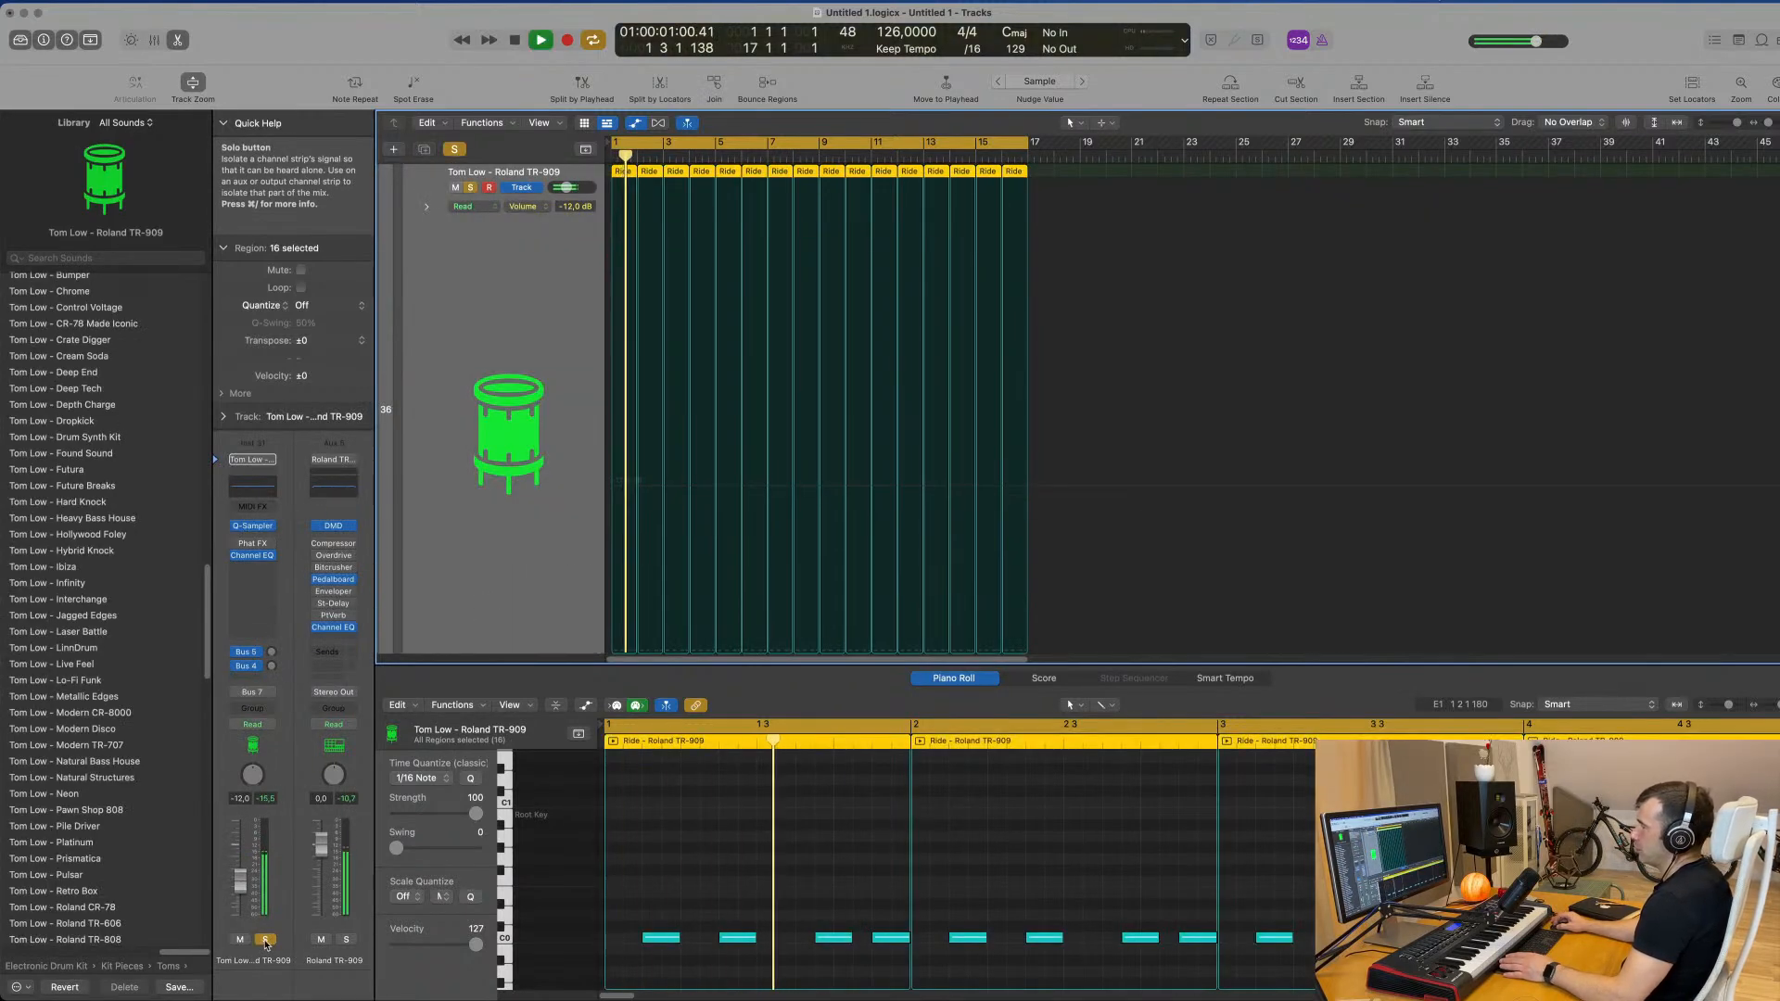
left_click(266, 940)
key("space")
key("space")
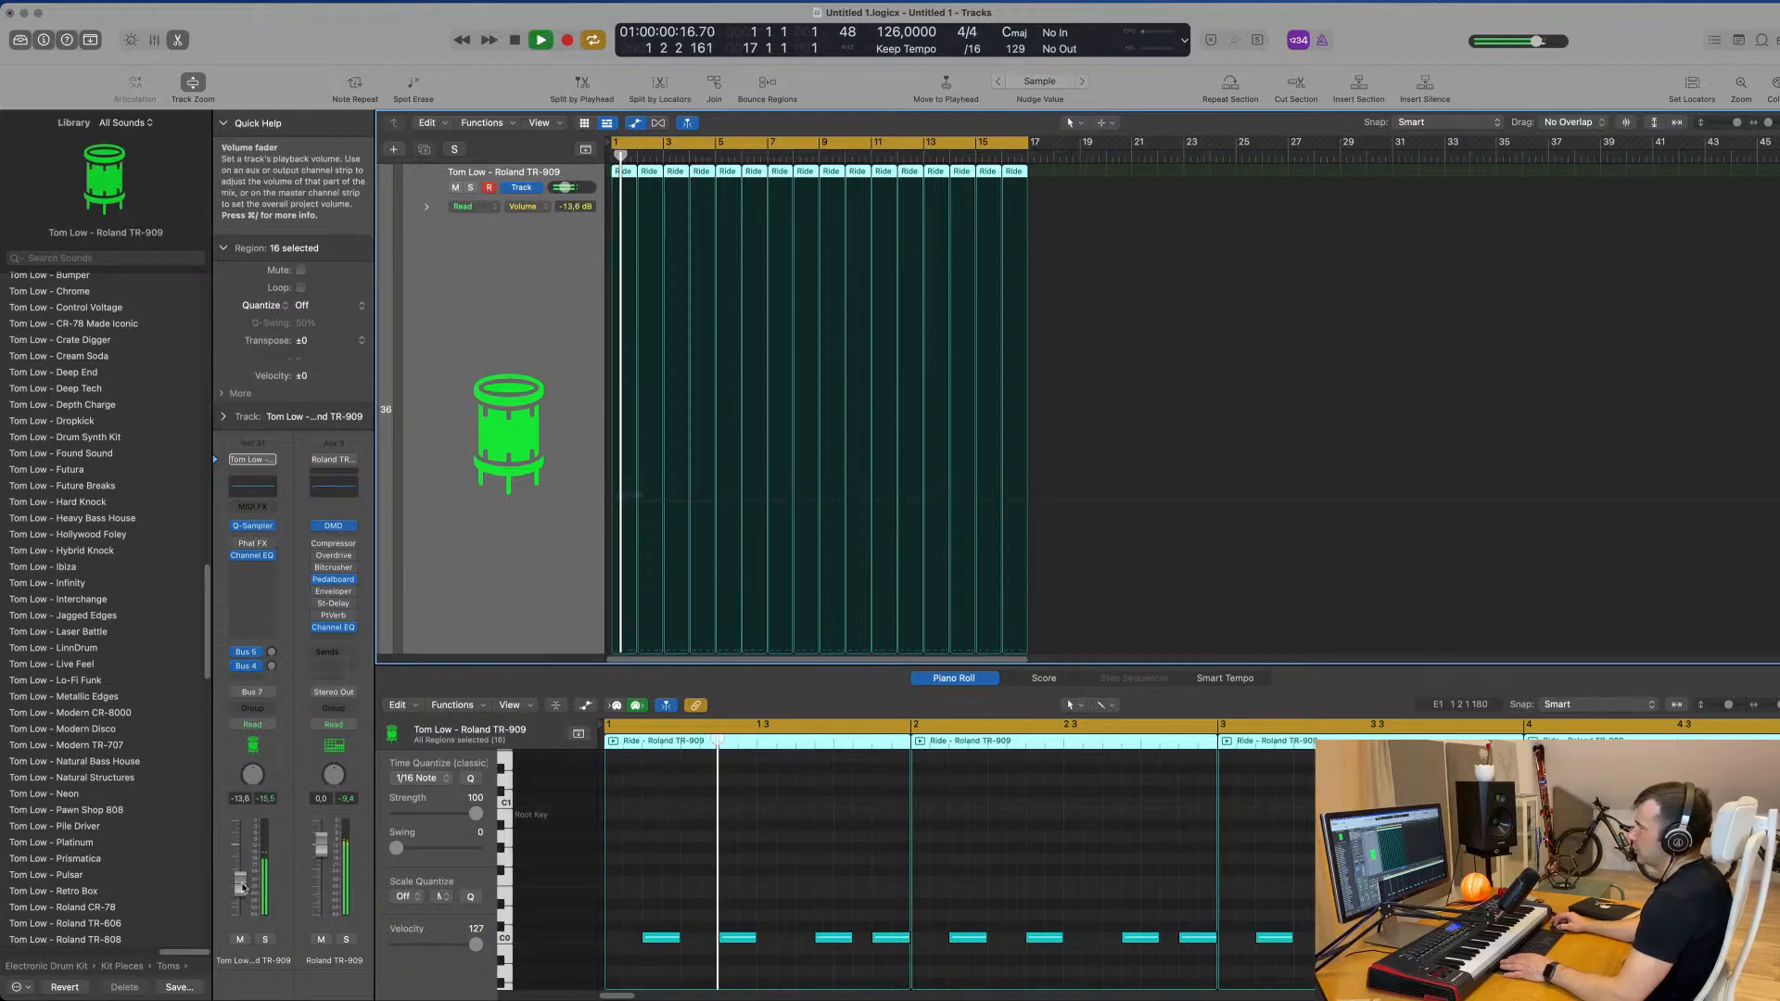
left_click(266, 940)
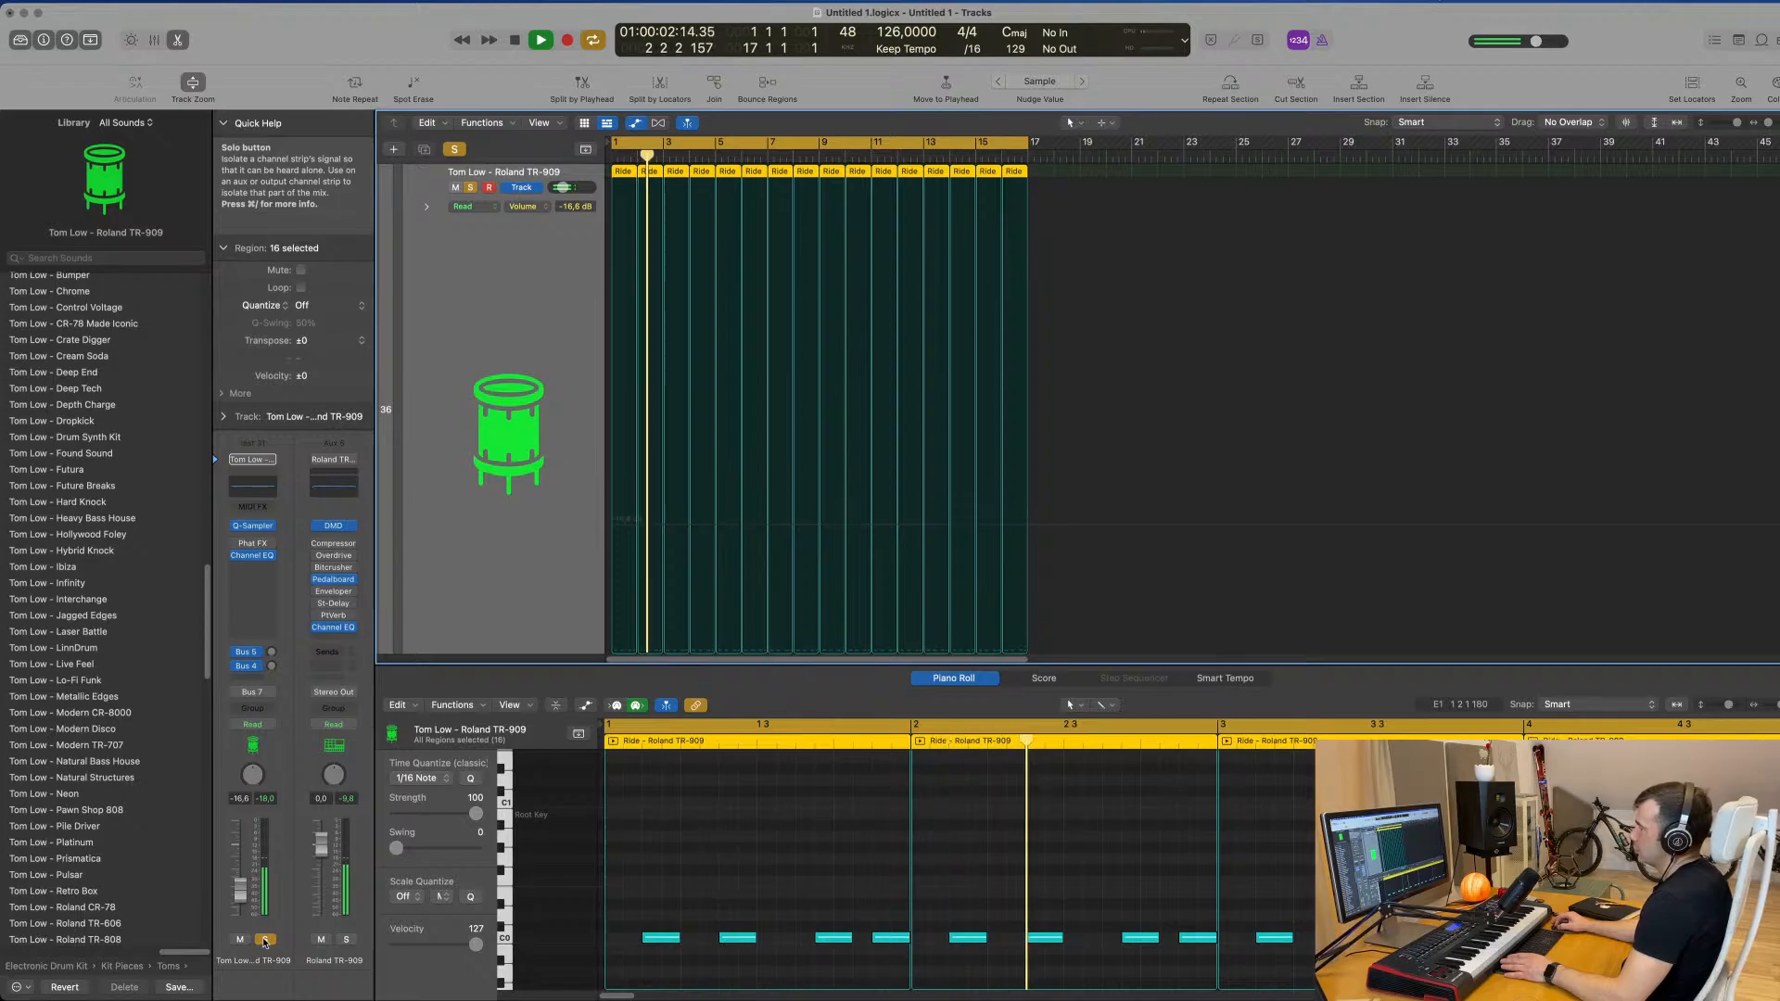
left_click(266, 941)
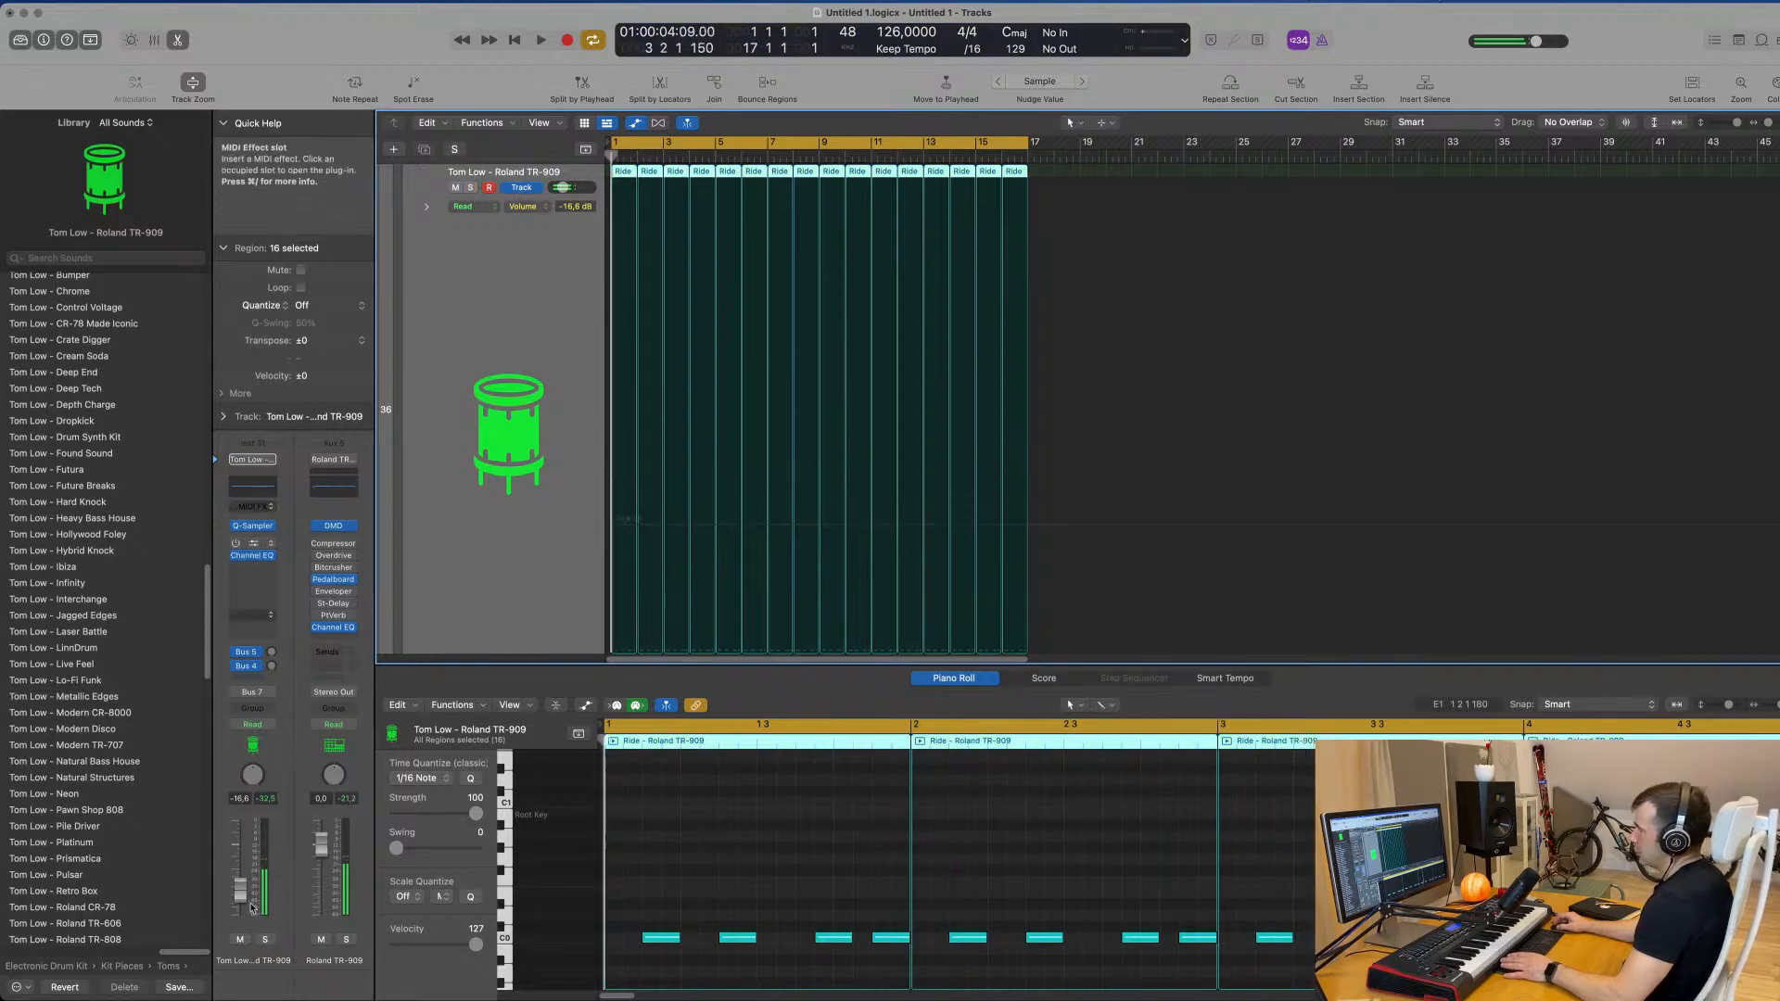
key("z")
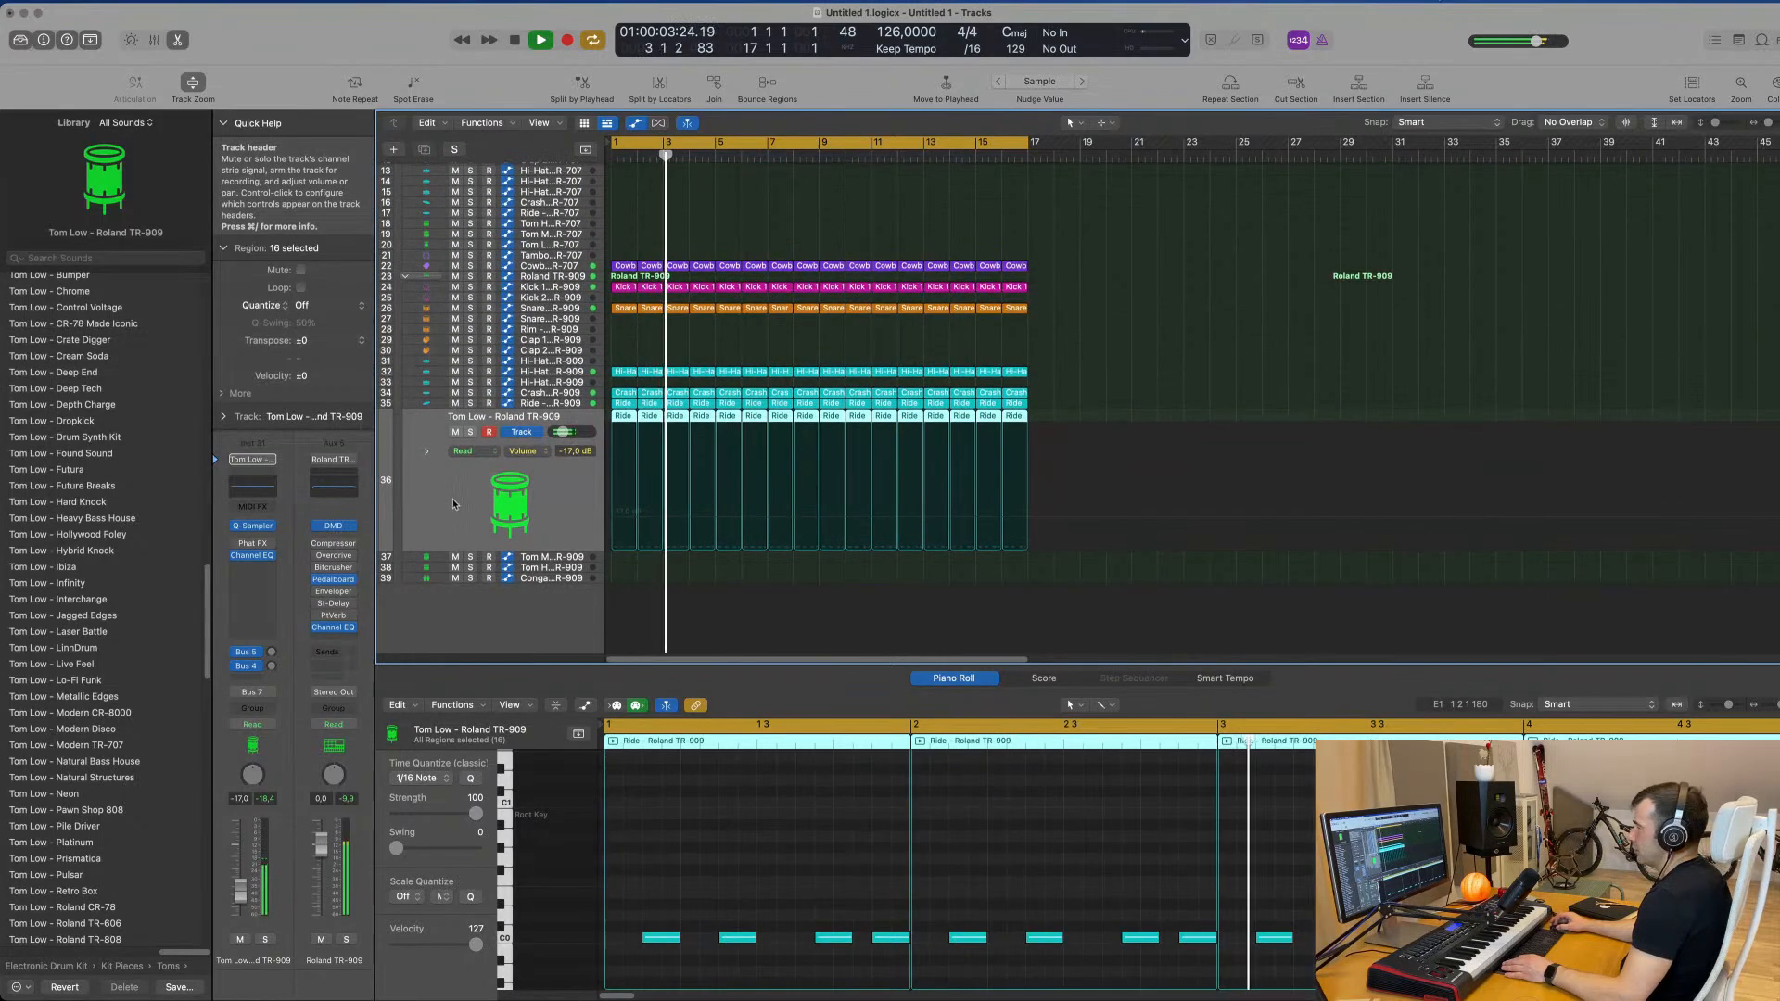
Step: Copy only the bar 1 Tom Low region onto the Tom Mid track of the TR-909
left_click(822, 341)
key("Return")
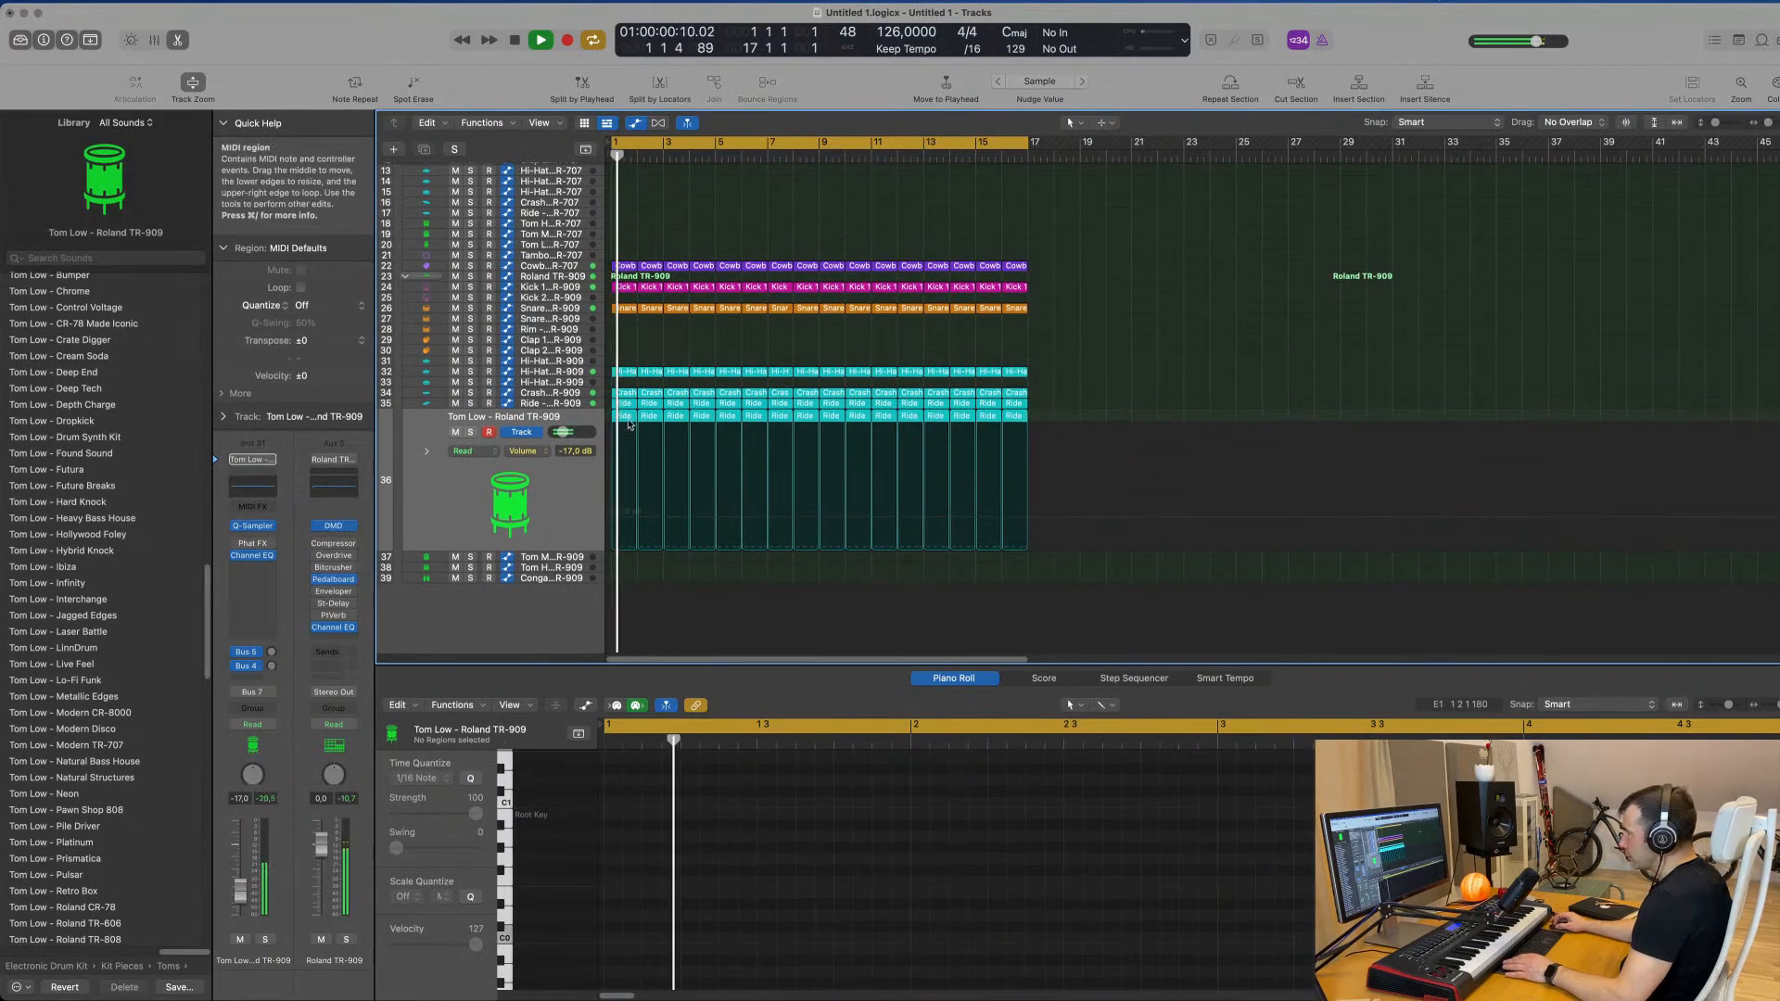
left_click(626, 418)
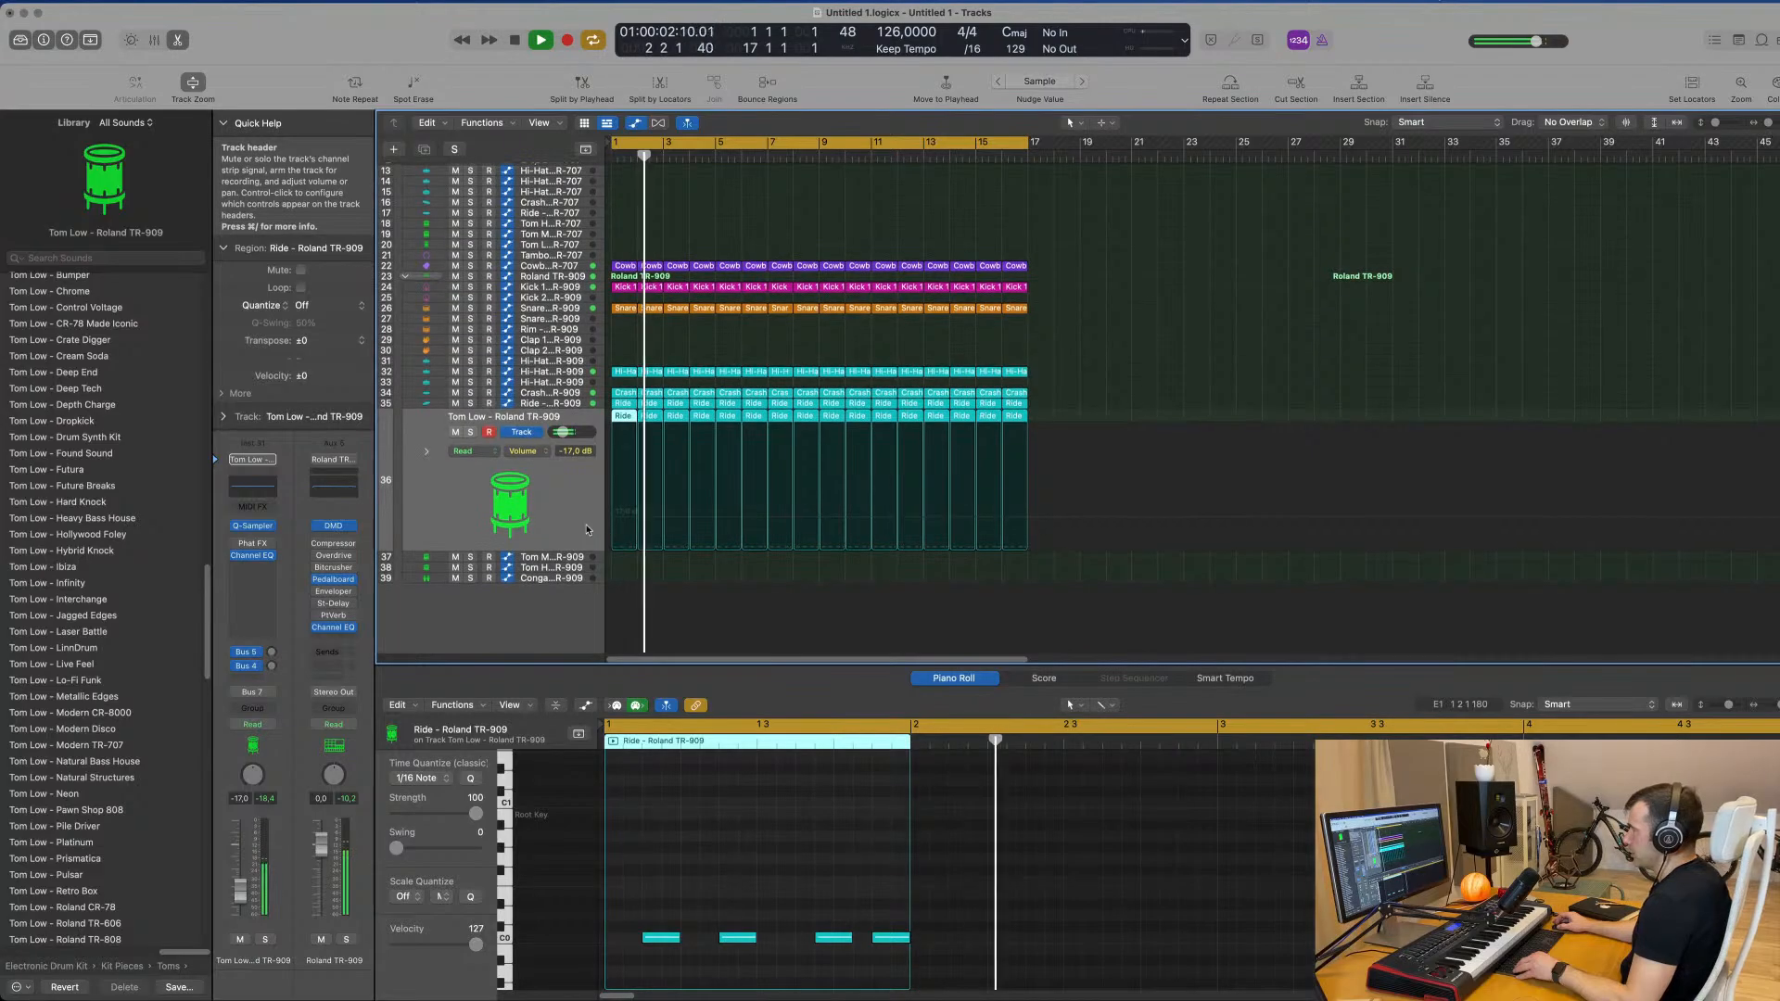
left_click_drag(623, 416, 619, 559)
Step: Reduce the Tom Mid pattern to its first two notes, the second a sixteenth earlier, and lower the track's volume to -16.6 dB
key("space")
left_click_drag(735, 941, 719, 943)
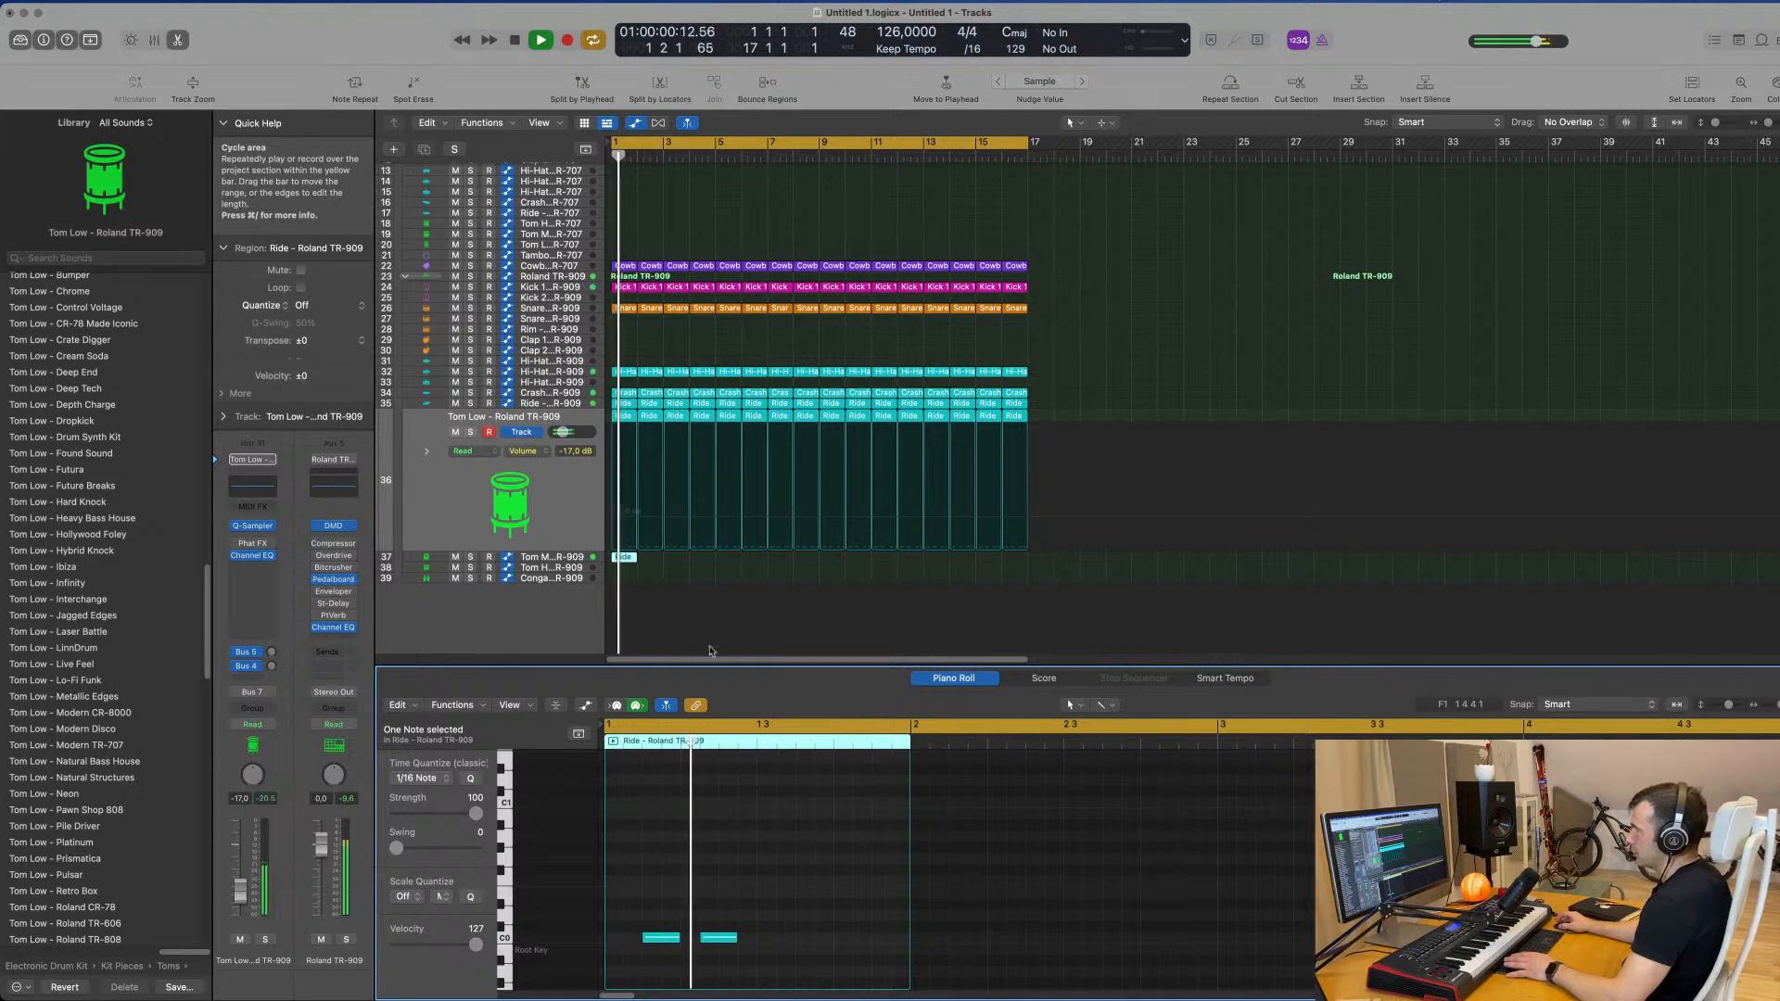
left_click(548, 558)
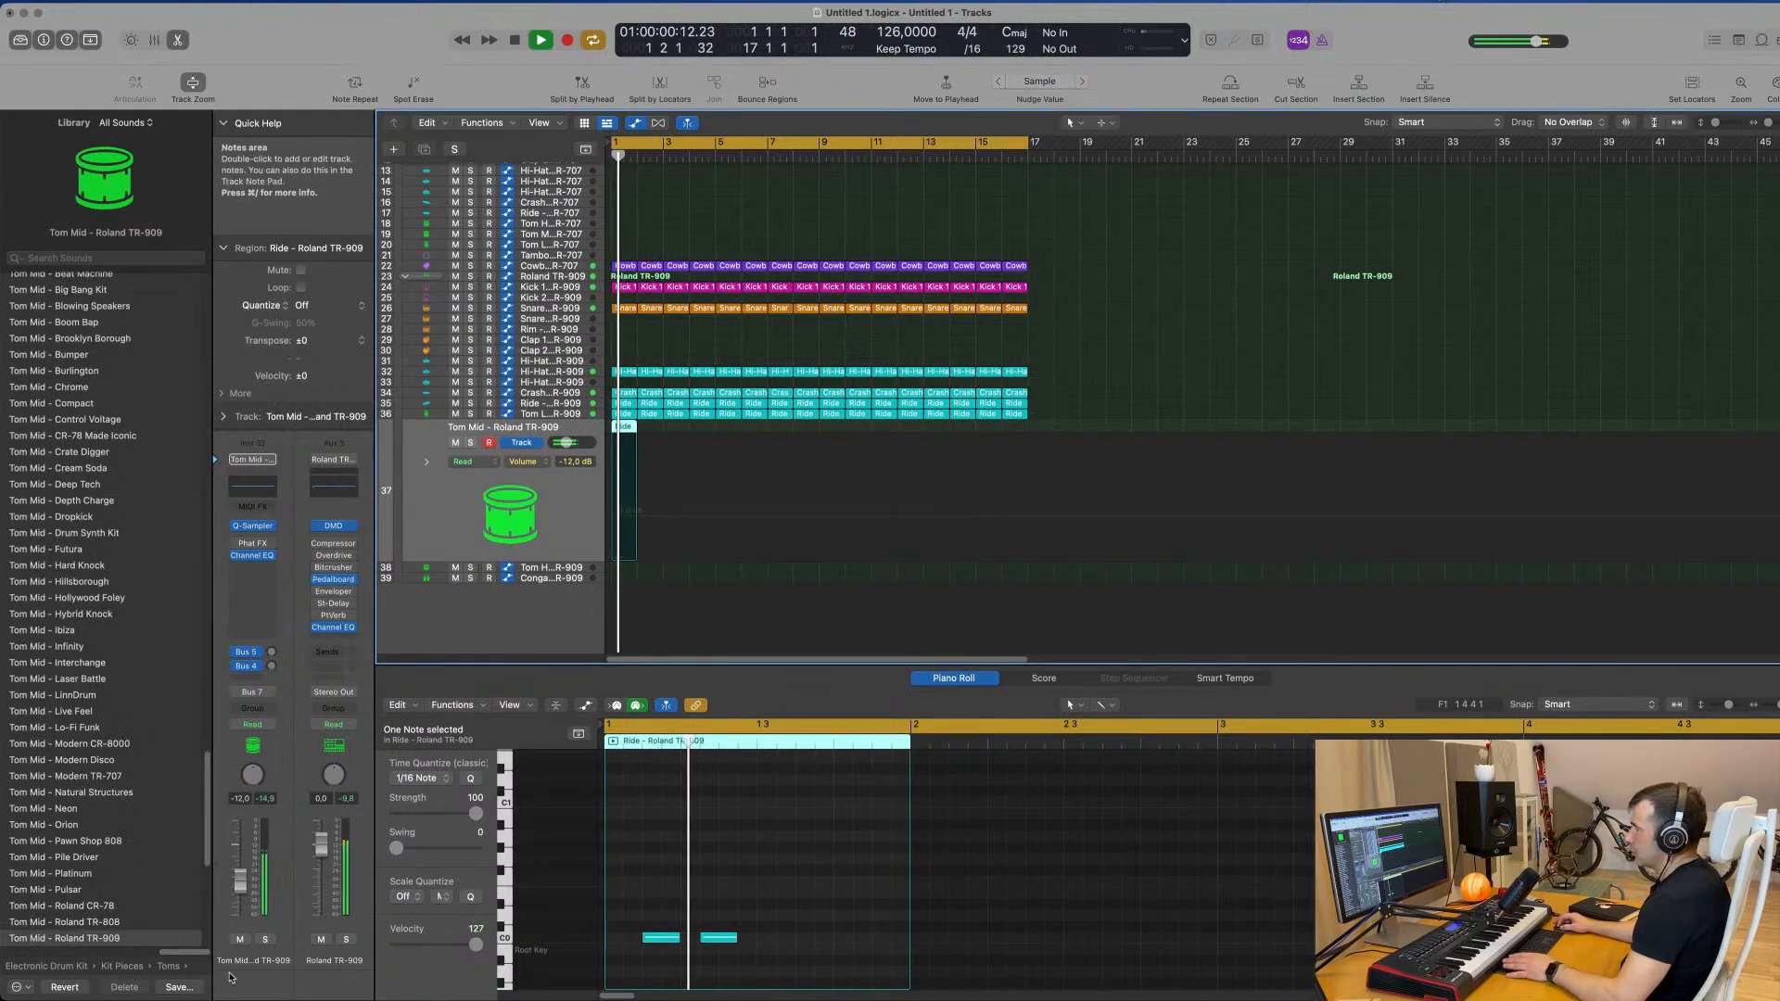
left_click_drag(240, 879, 238, 895)
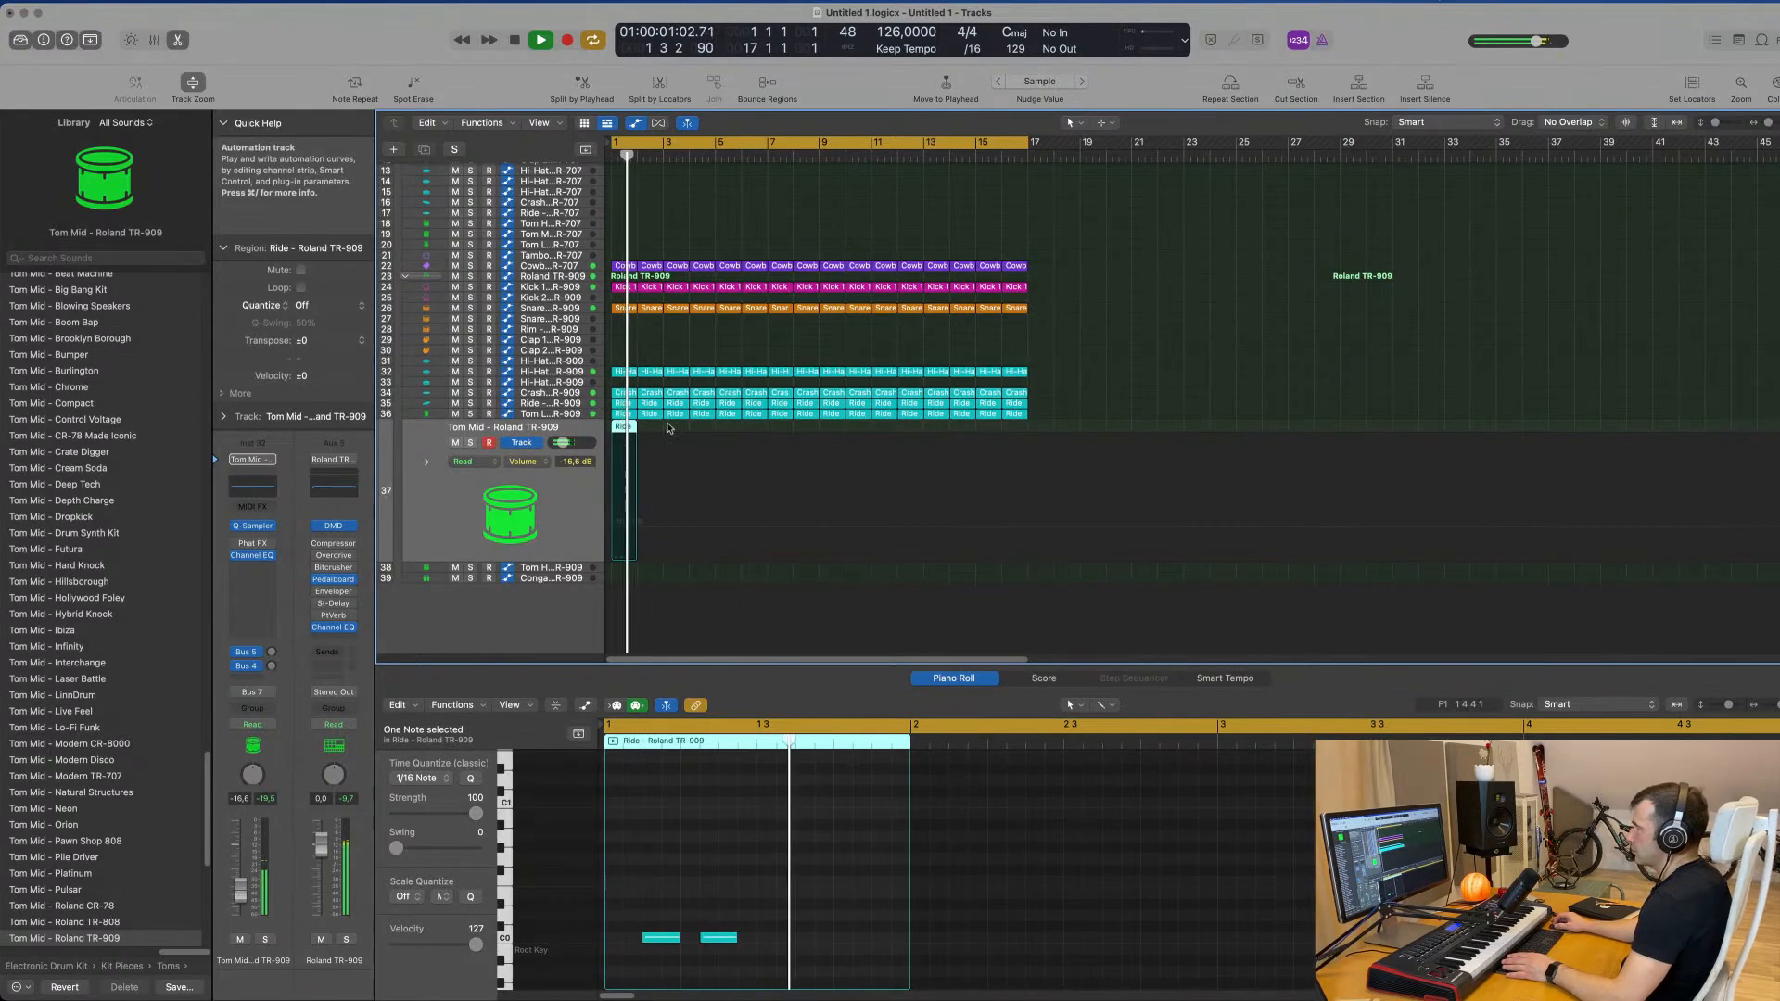
Step: Repeat the one-bar Tom Mid region on the TR-909 track to fill all 16 bars
left_click_drag(662, 429, 612, 425)
key("super+r")
key("super+r")
key("super+r")
key("super+r")
key("super+r")
key("super+r")
key("super+r")
key("super+r")
key("super+r")
key("super+r")
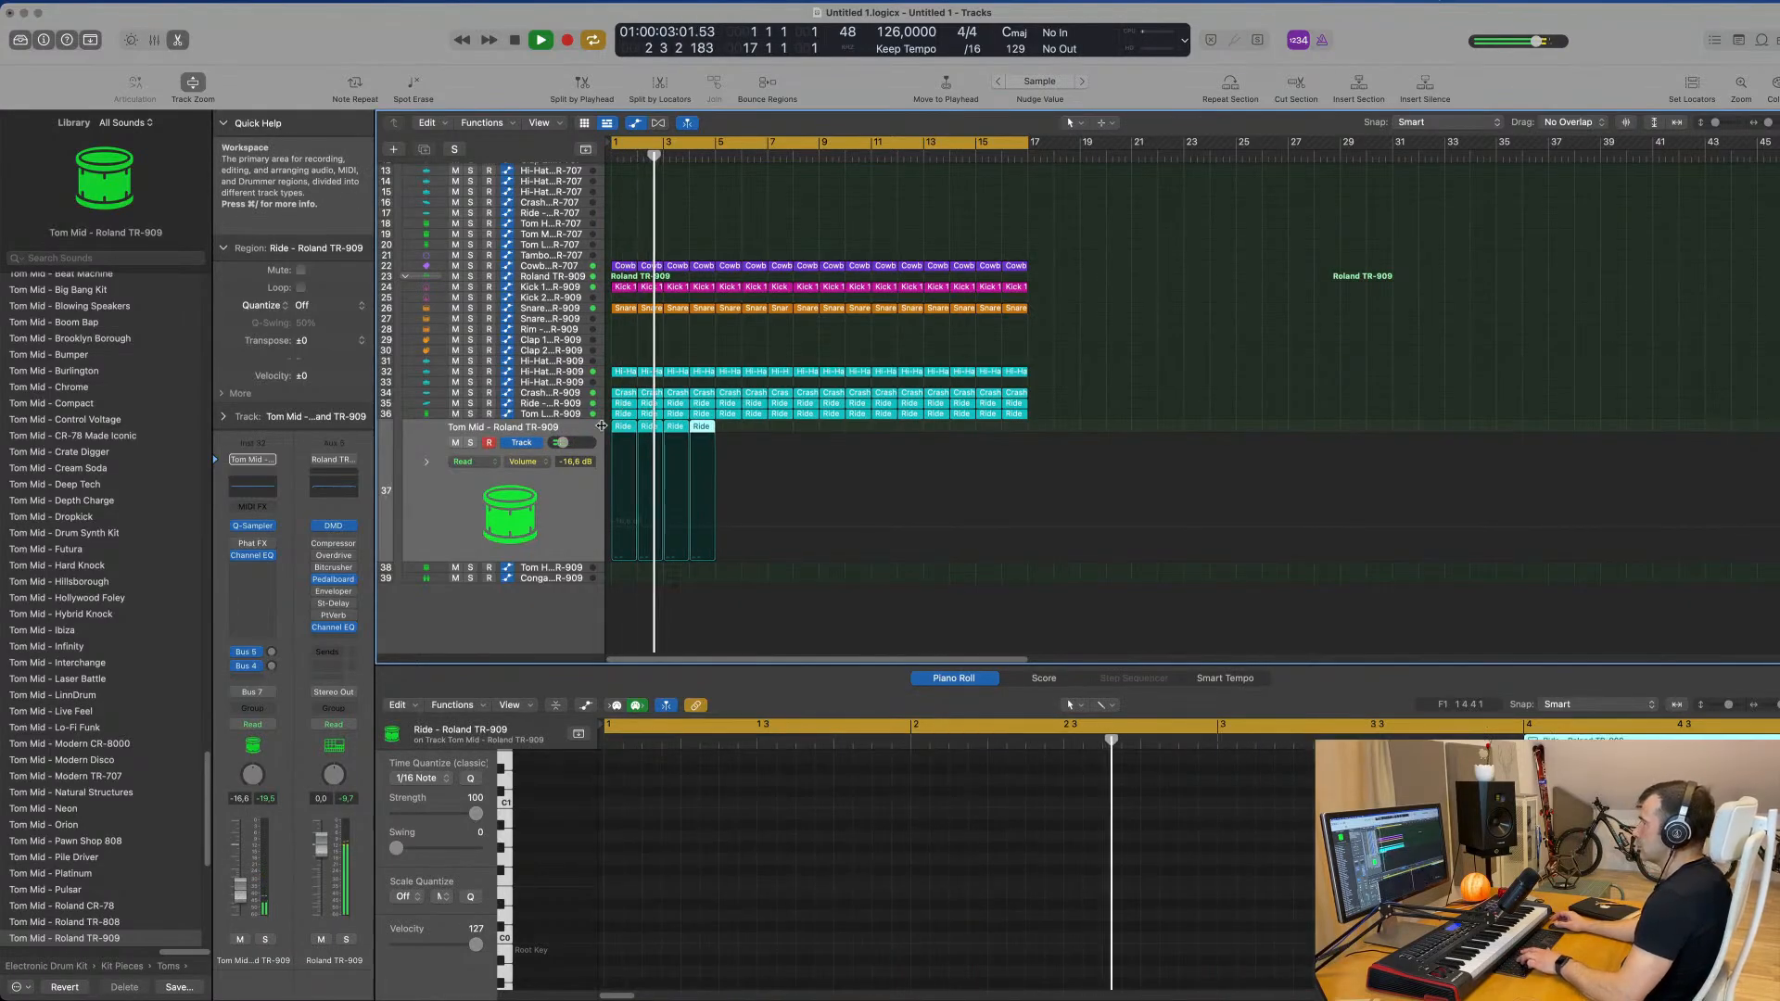
key("super+r")
key("super+r")
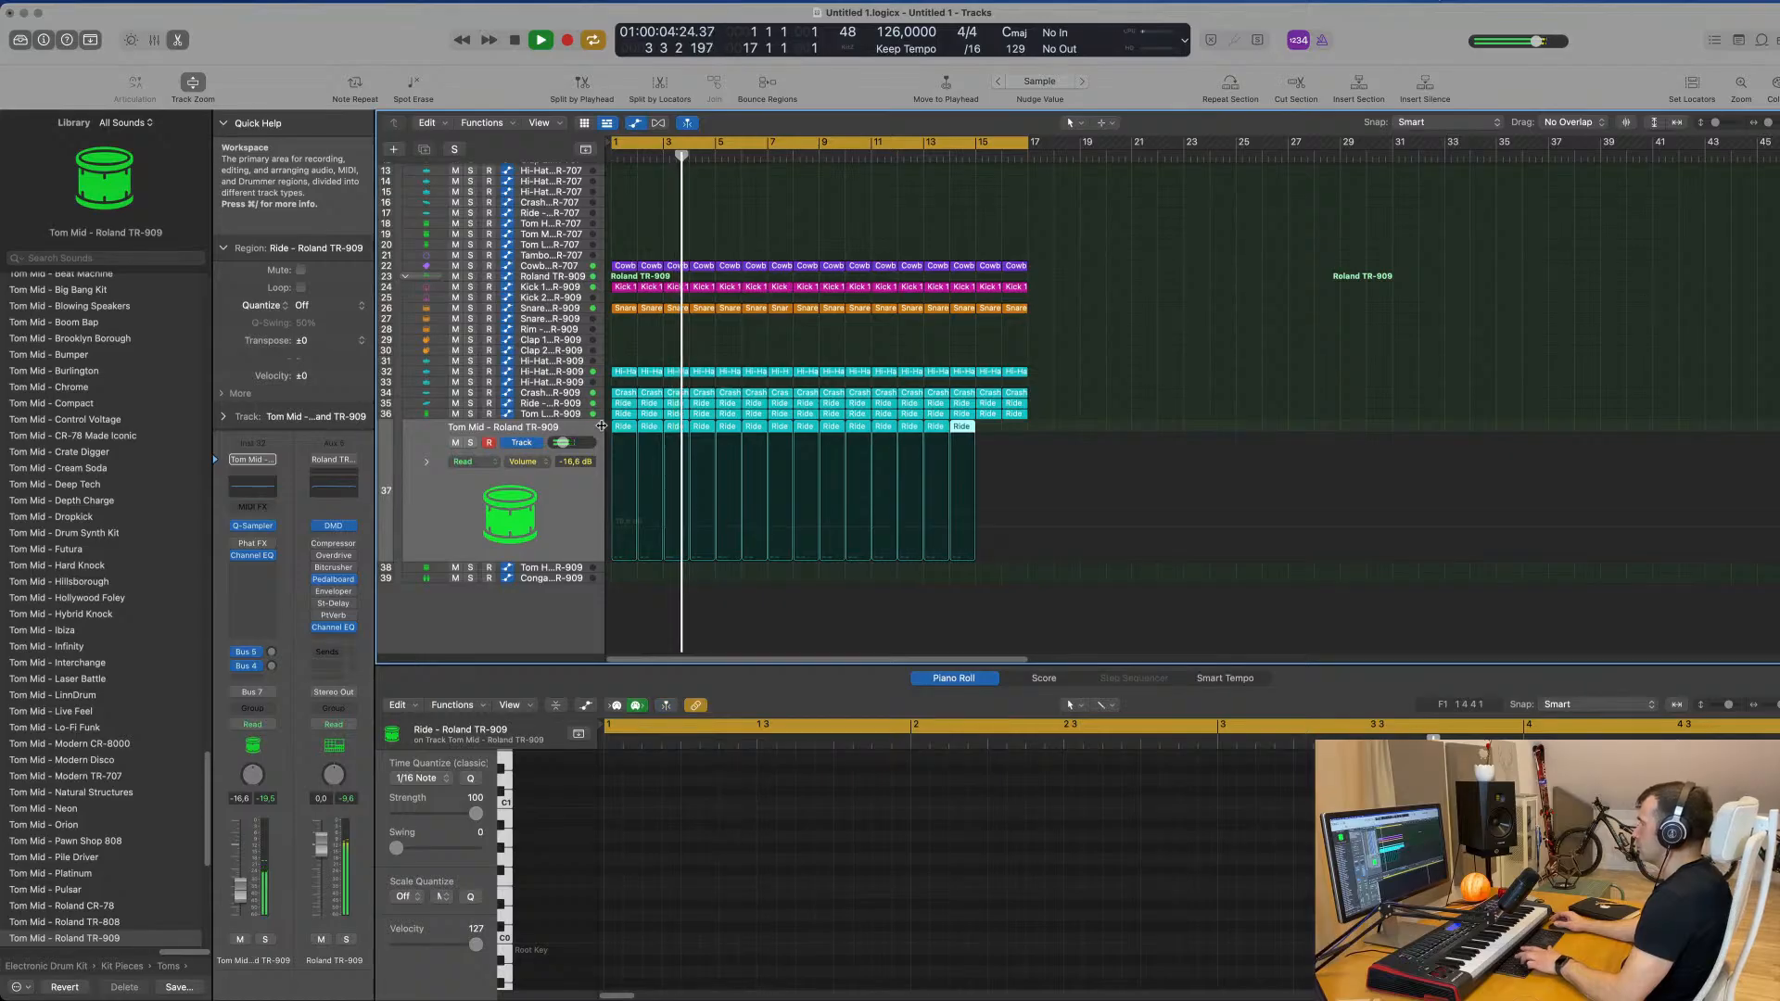
key("super+r")
Step: Raise the Tom Mid track's Bus 4 delay send and set the track's volume to -17.0 dB
left_click(547, 276)
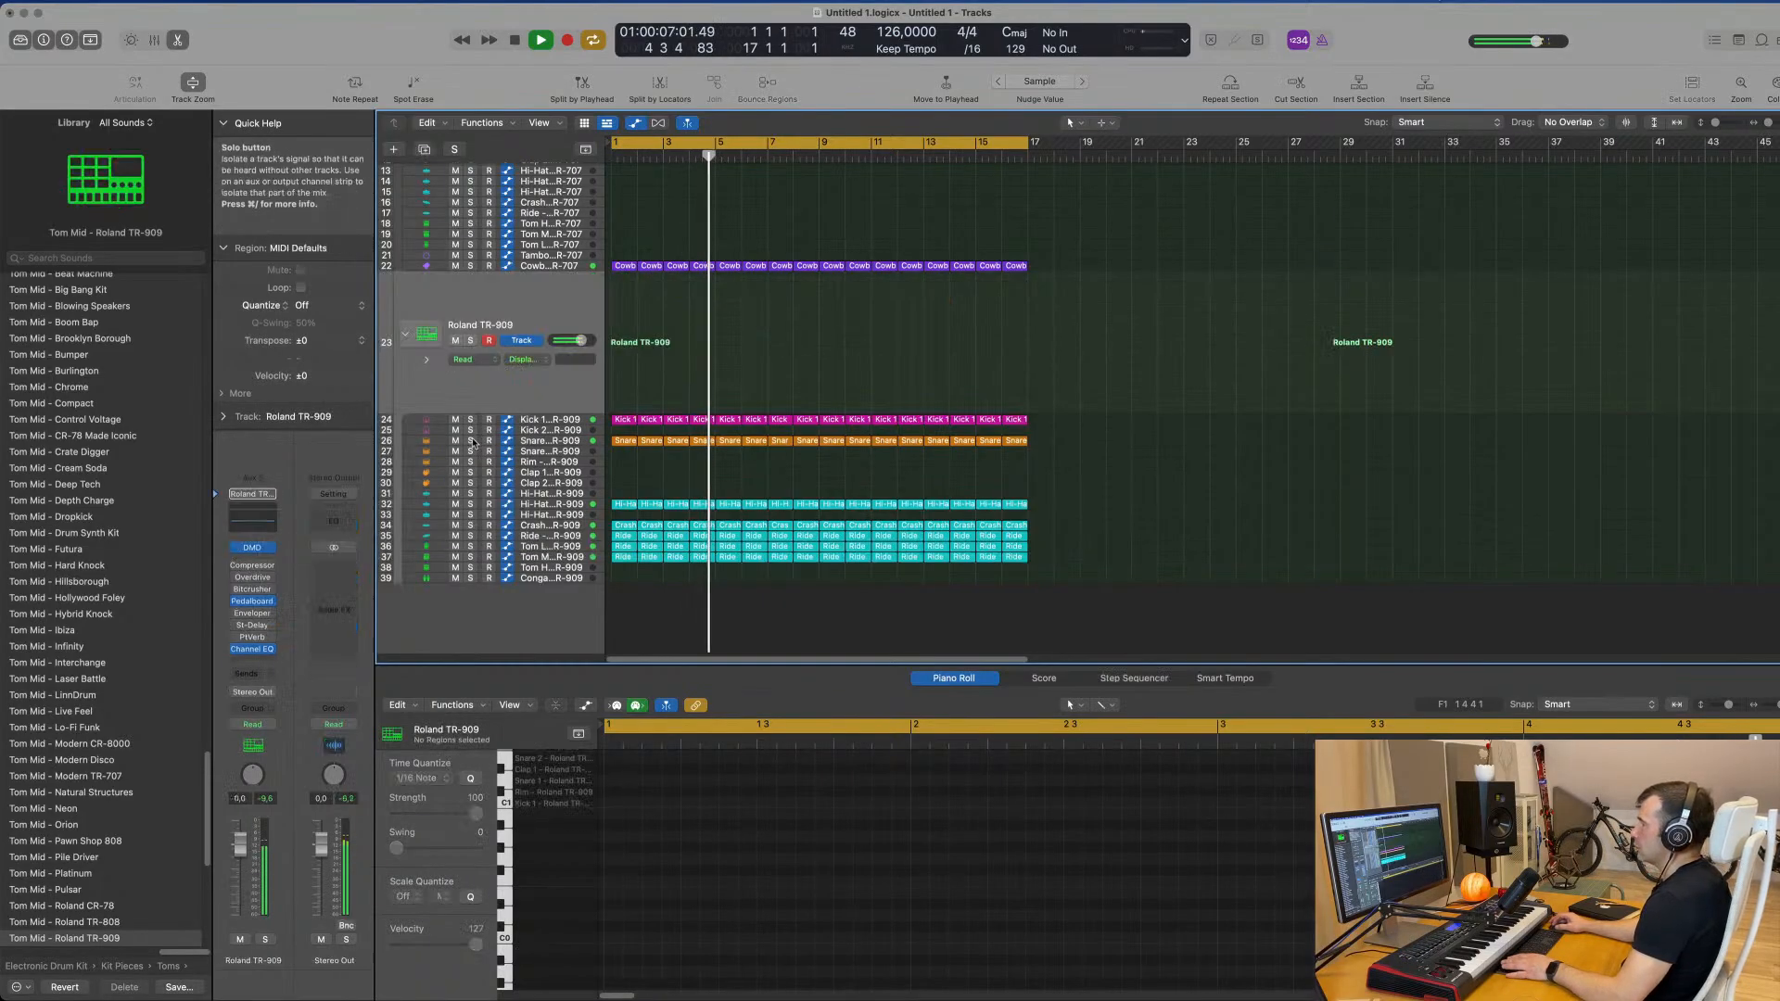
left_click(529, 557)
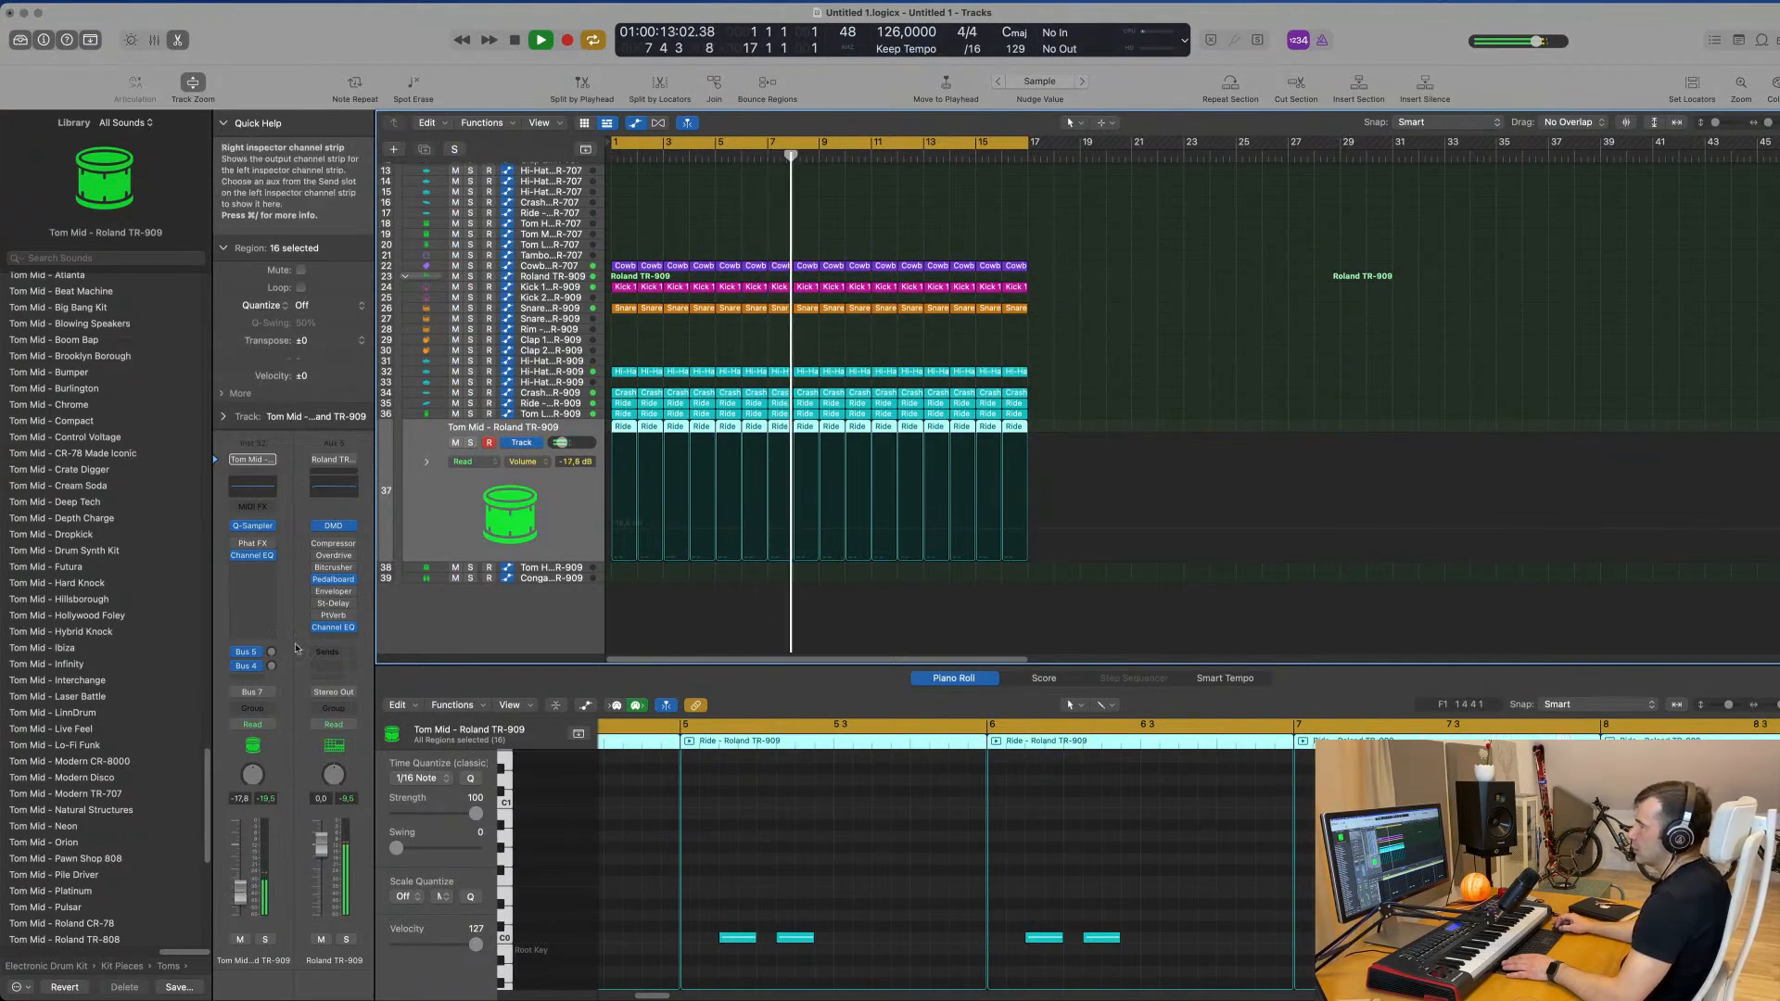
left_click(272, 667)
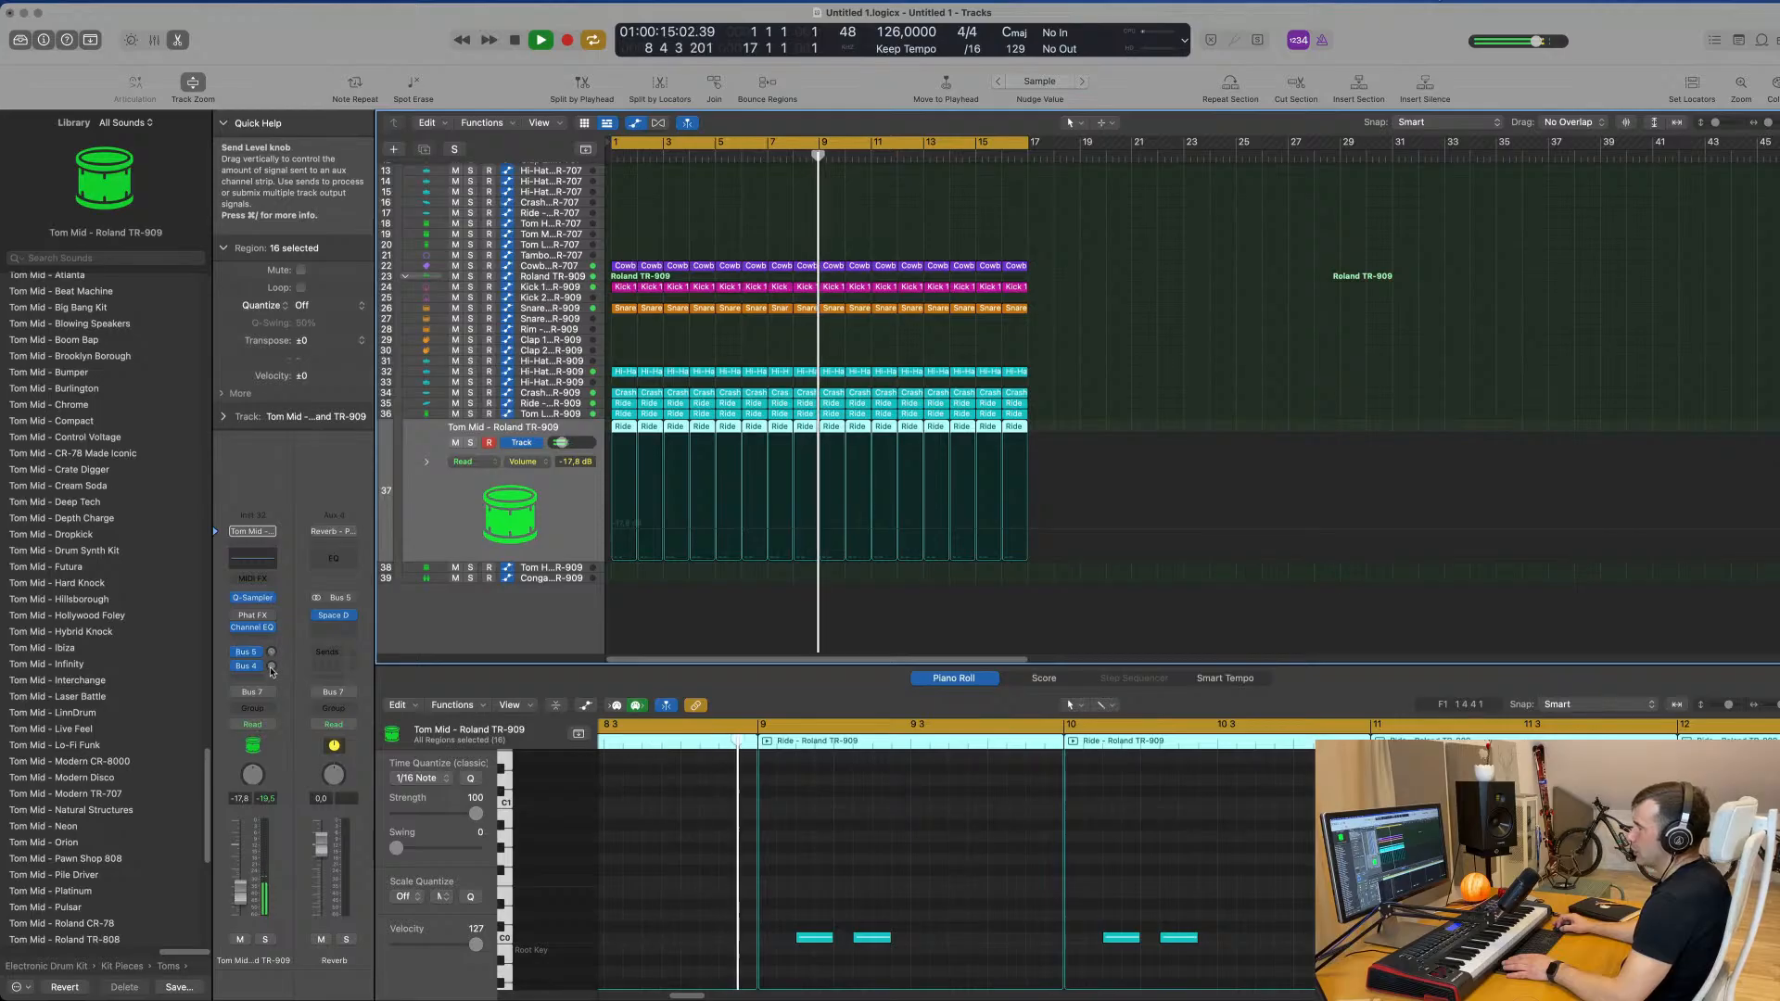
left_click_drag(273, 672, 275, 673)
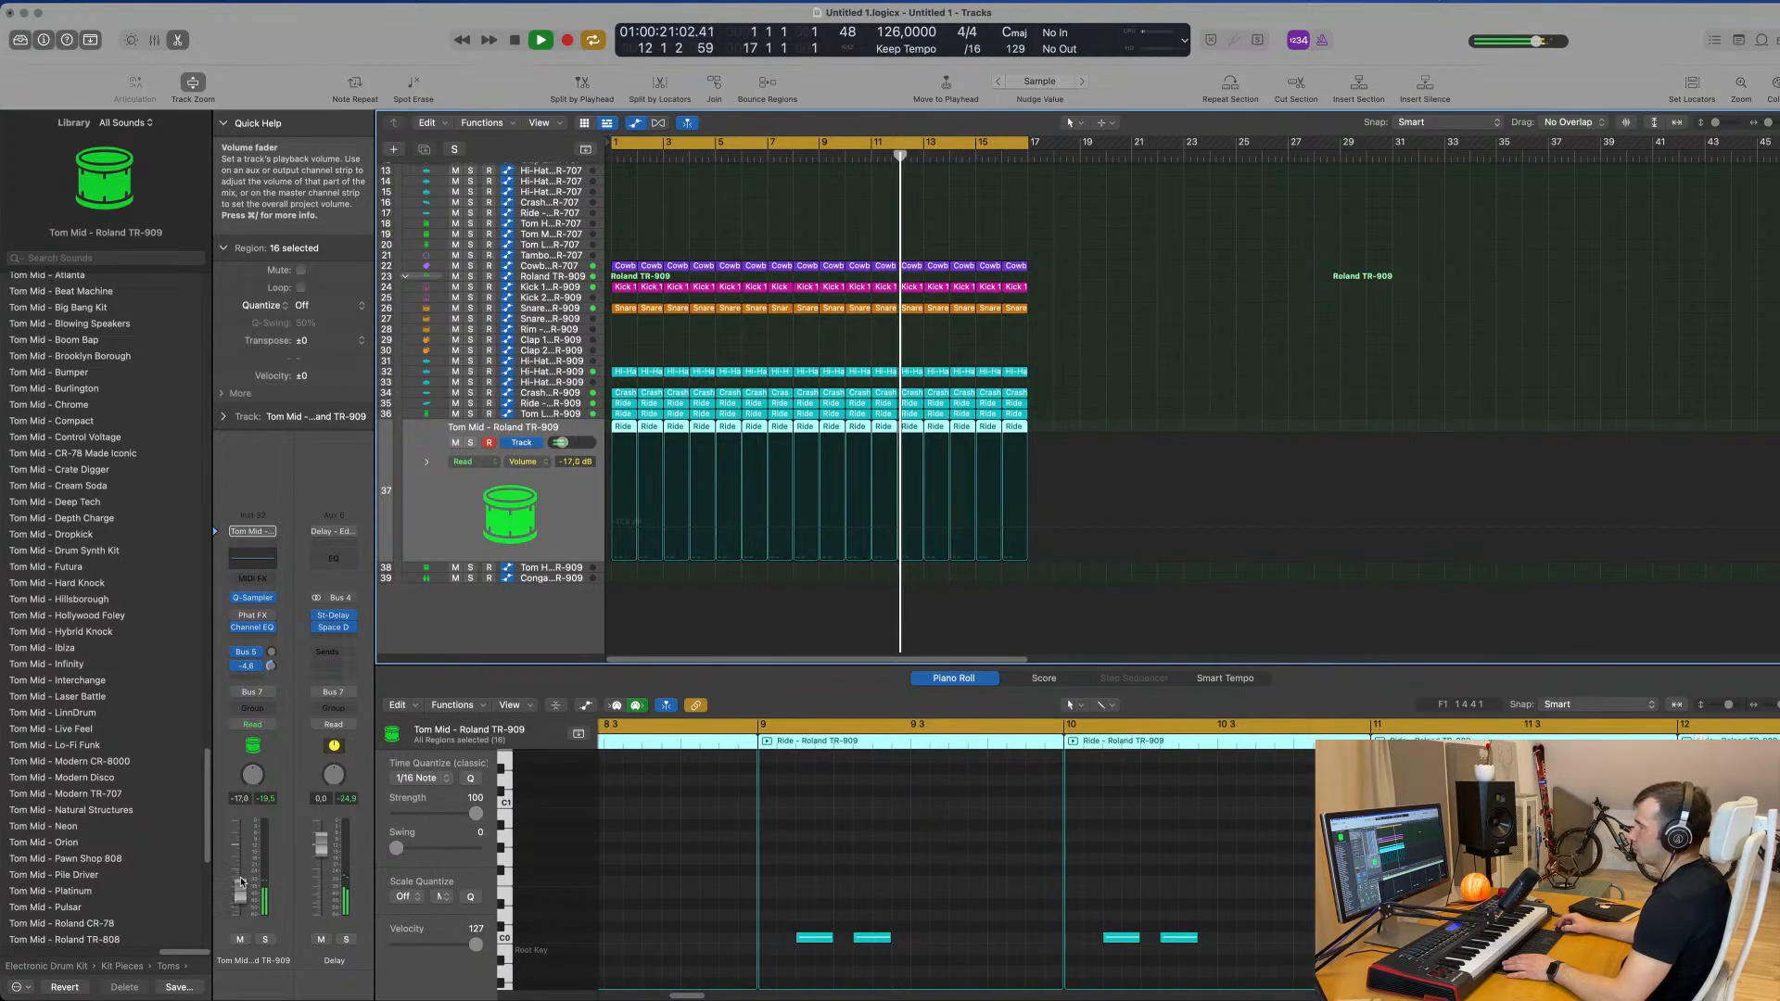
Step: Copy the bar 1 Kick 1 region from the TR-909 onto the Kick 1 track of the Modern TR-707
scroll(823, 329, "up", 5)
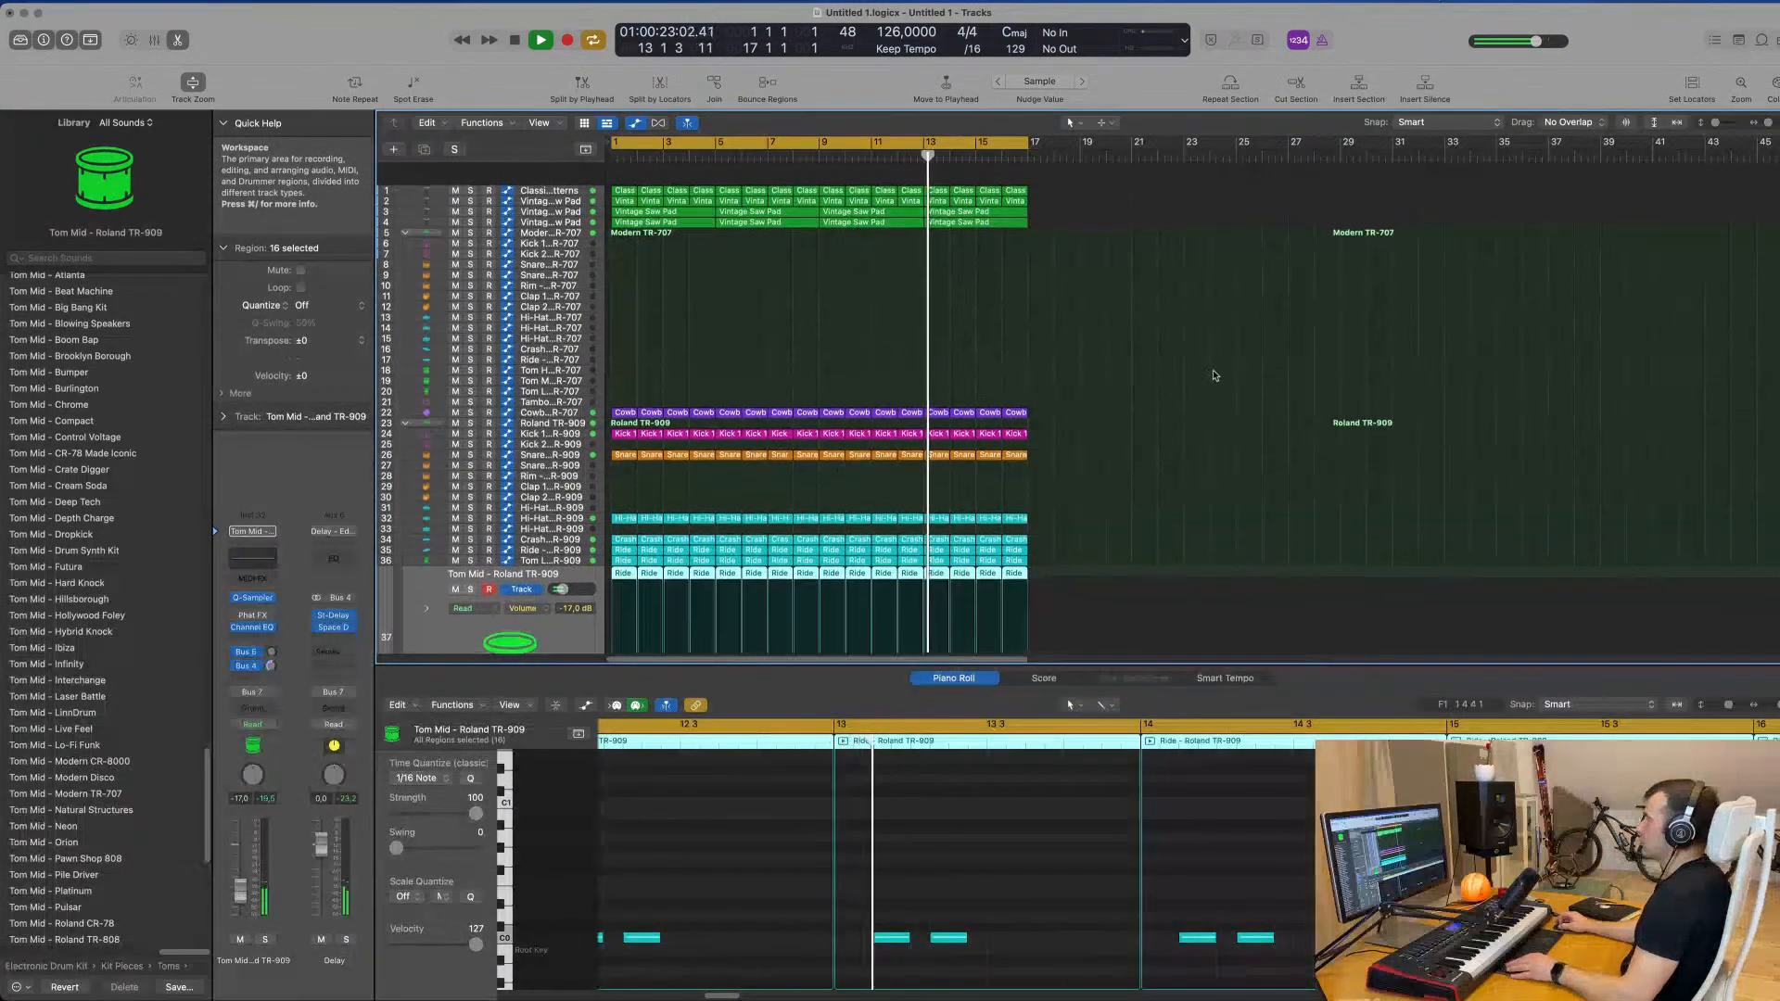
left_click(823, 330)
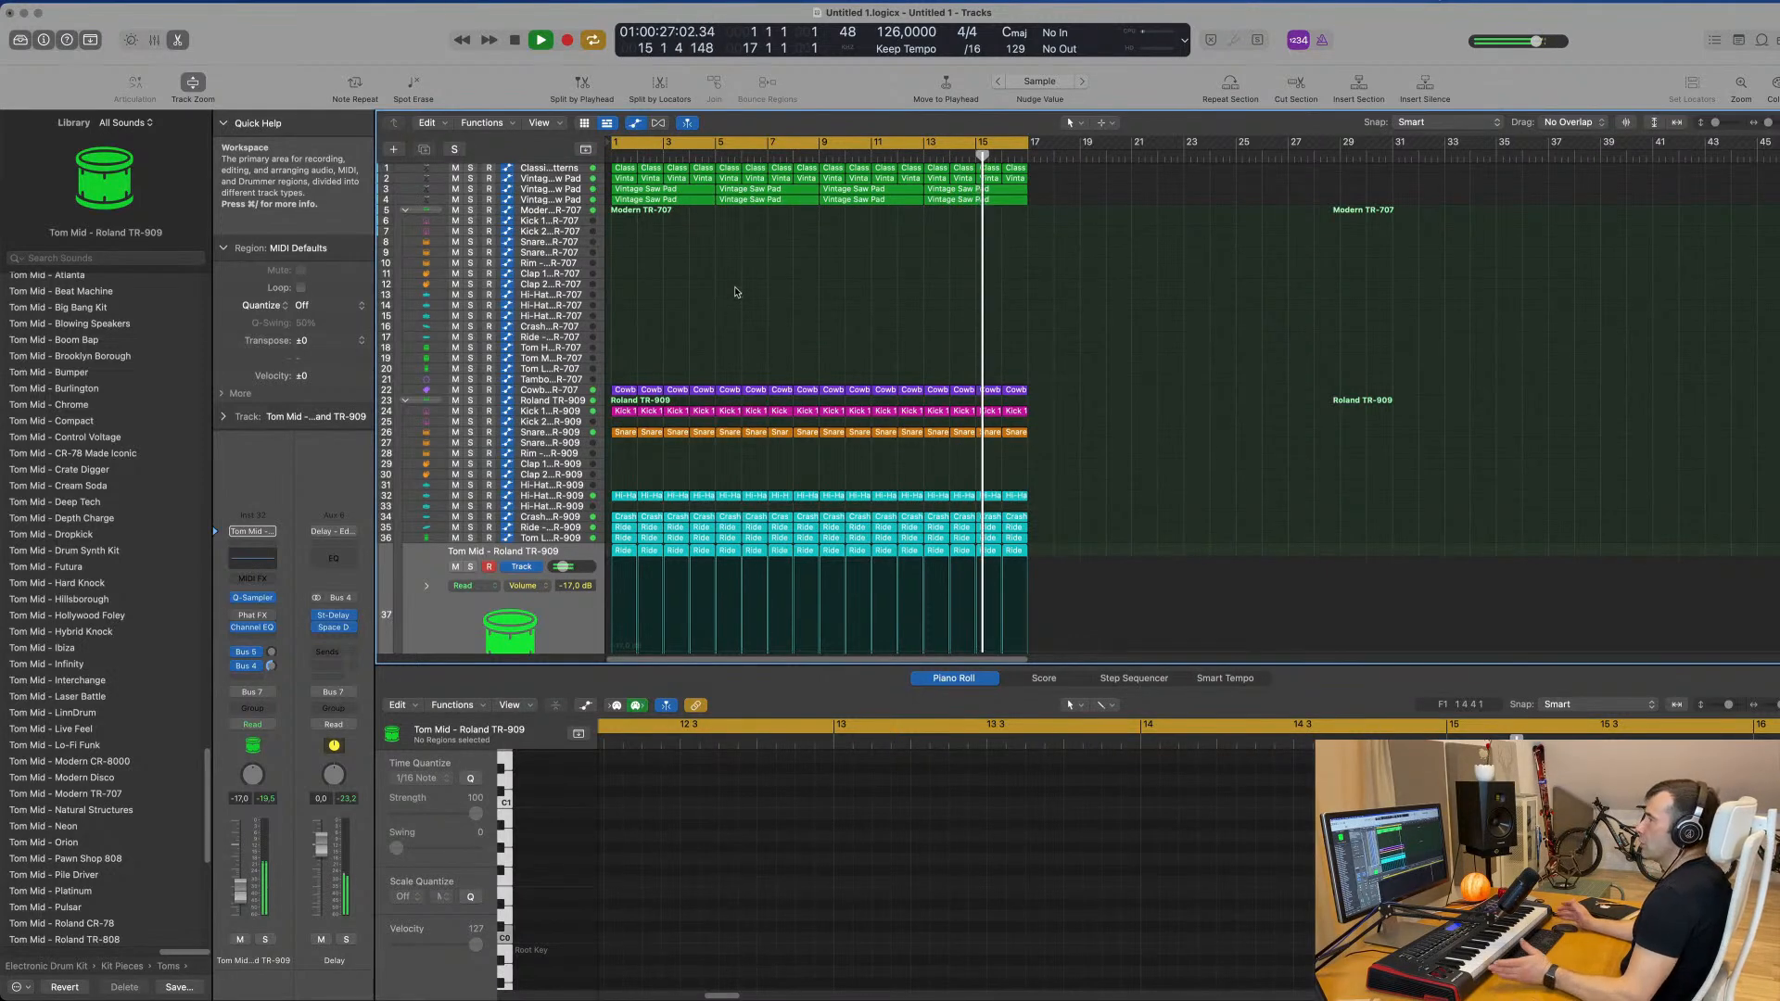
left_click(613, 411)
left_click_drag(614, 411, 627, 224)
key("space")
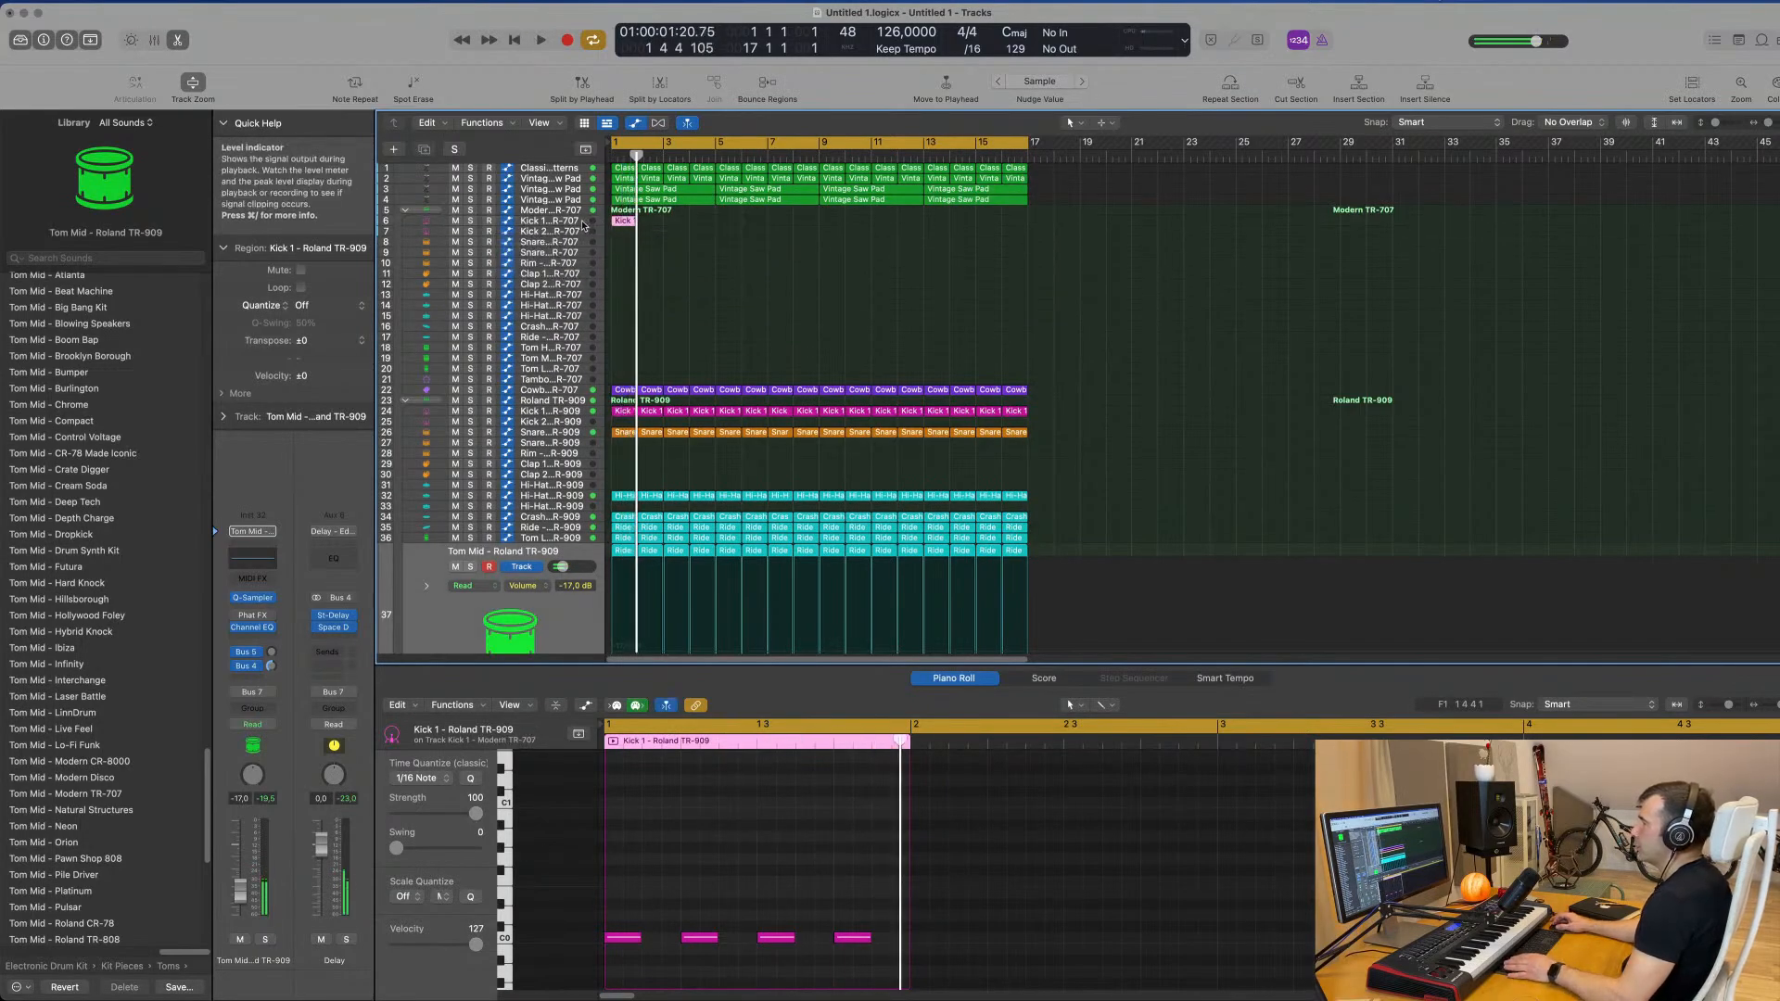
Step: Transpose the copied TR-707 Kick 1 notes up one octave to C1, auditioning the track soloed and in the mix
left_click(584, 225)
key("space")
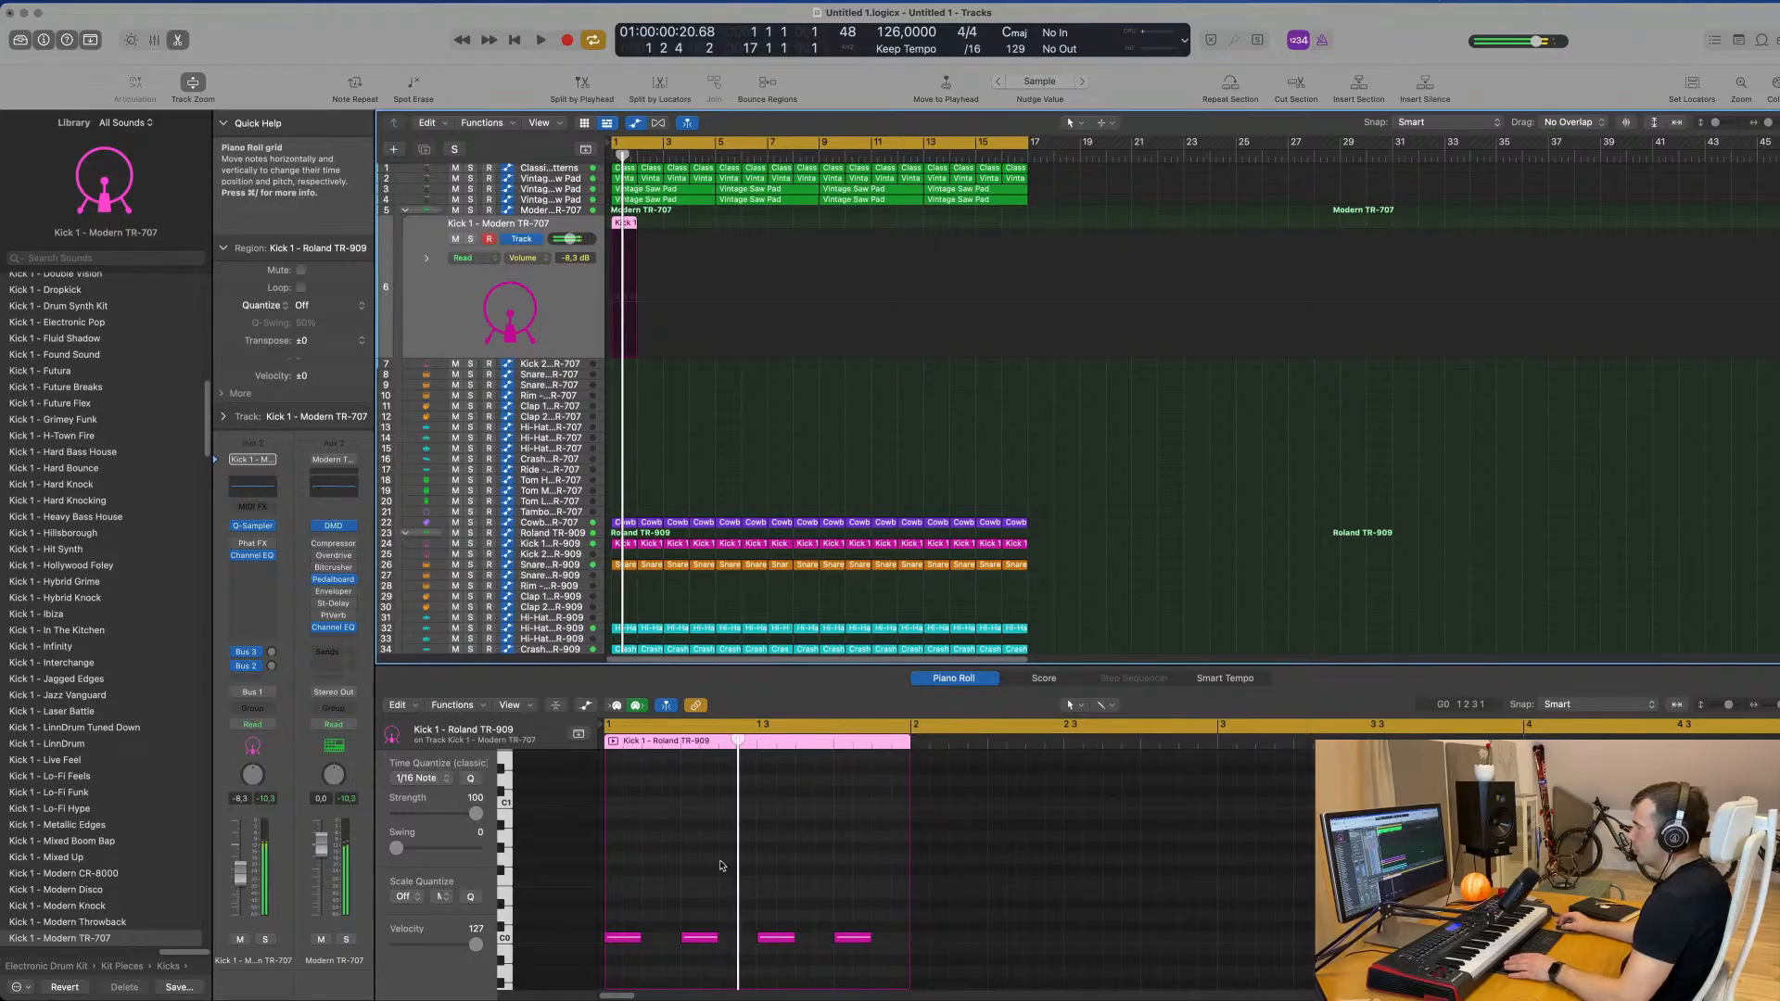
left_click(470, 239)
key("space")
left_click(730, 863)
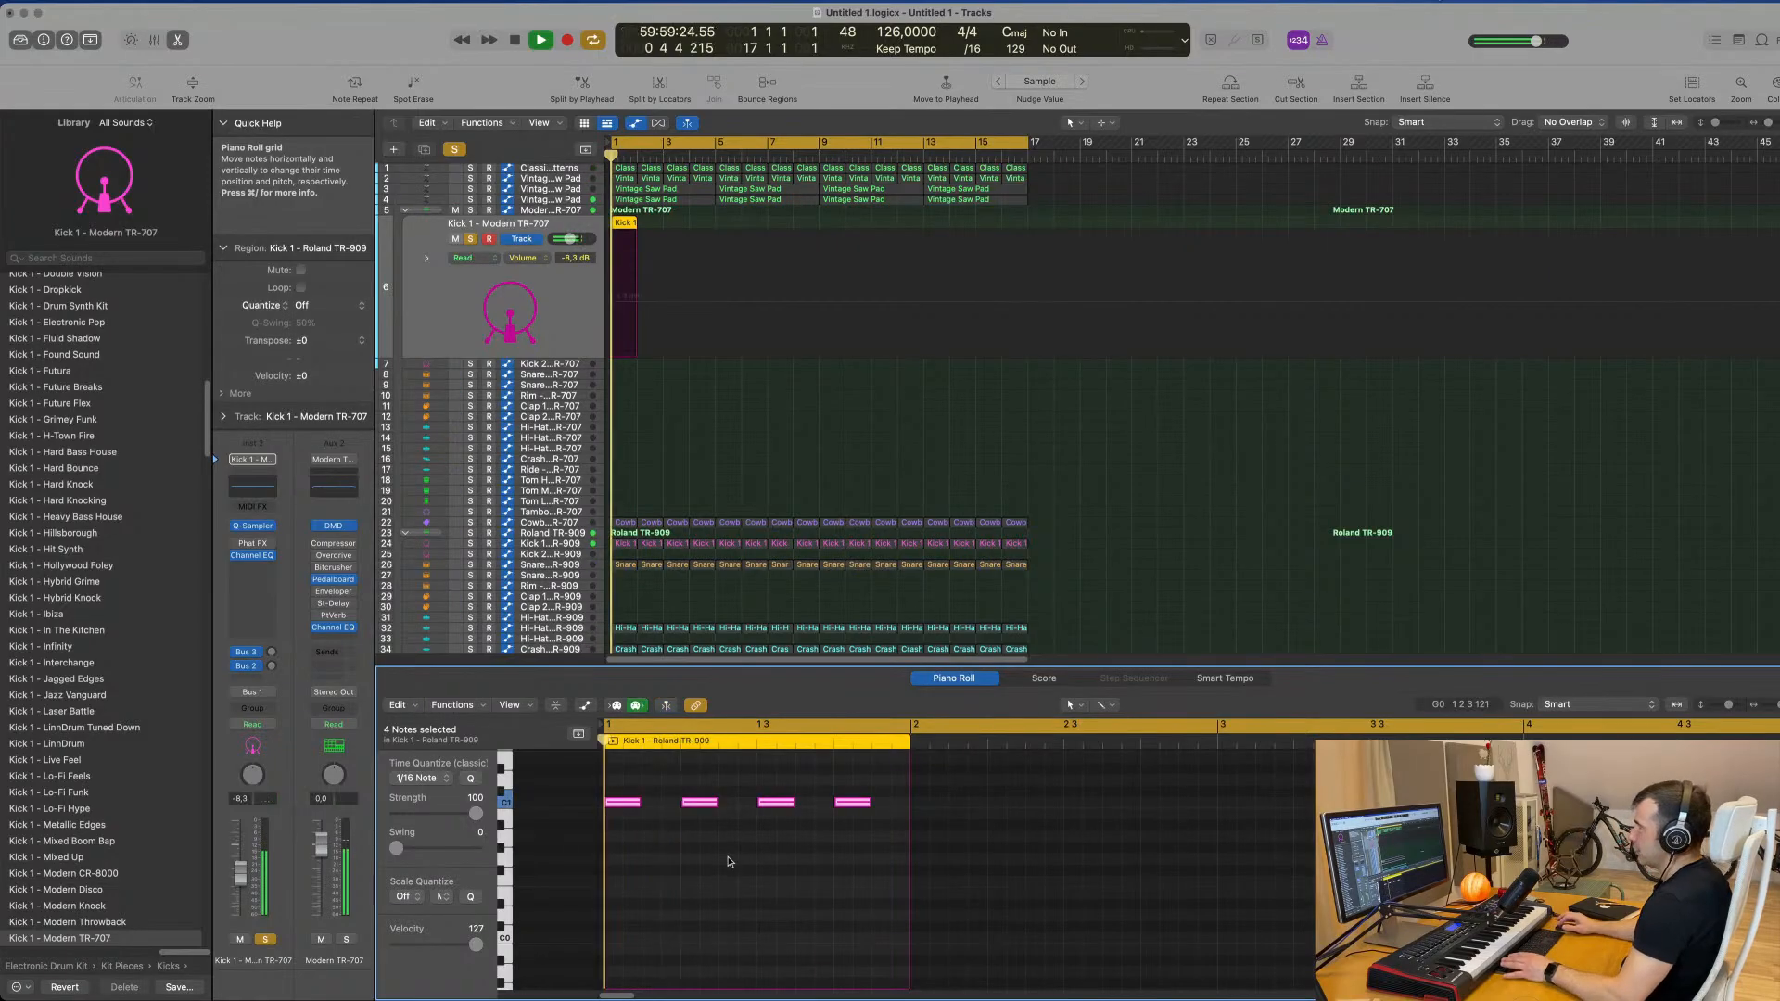
left_click(471, 239)
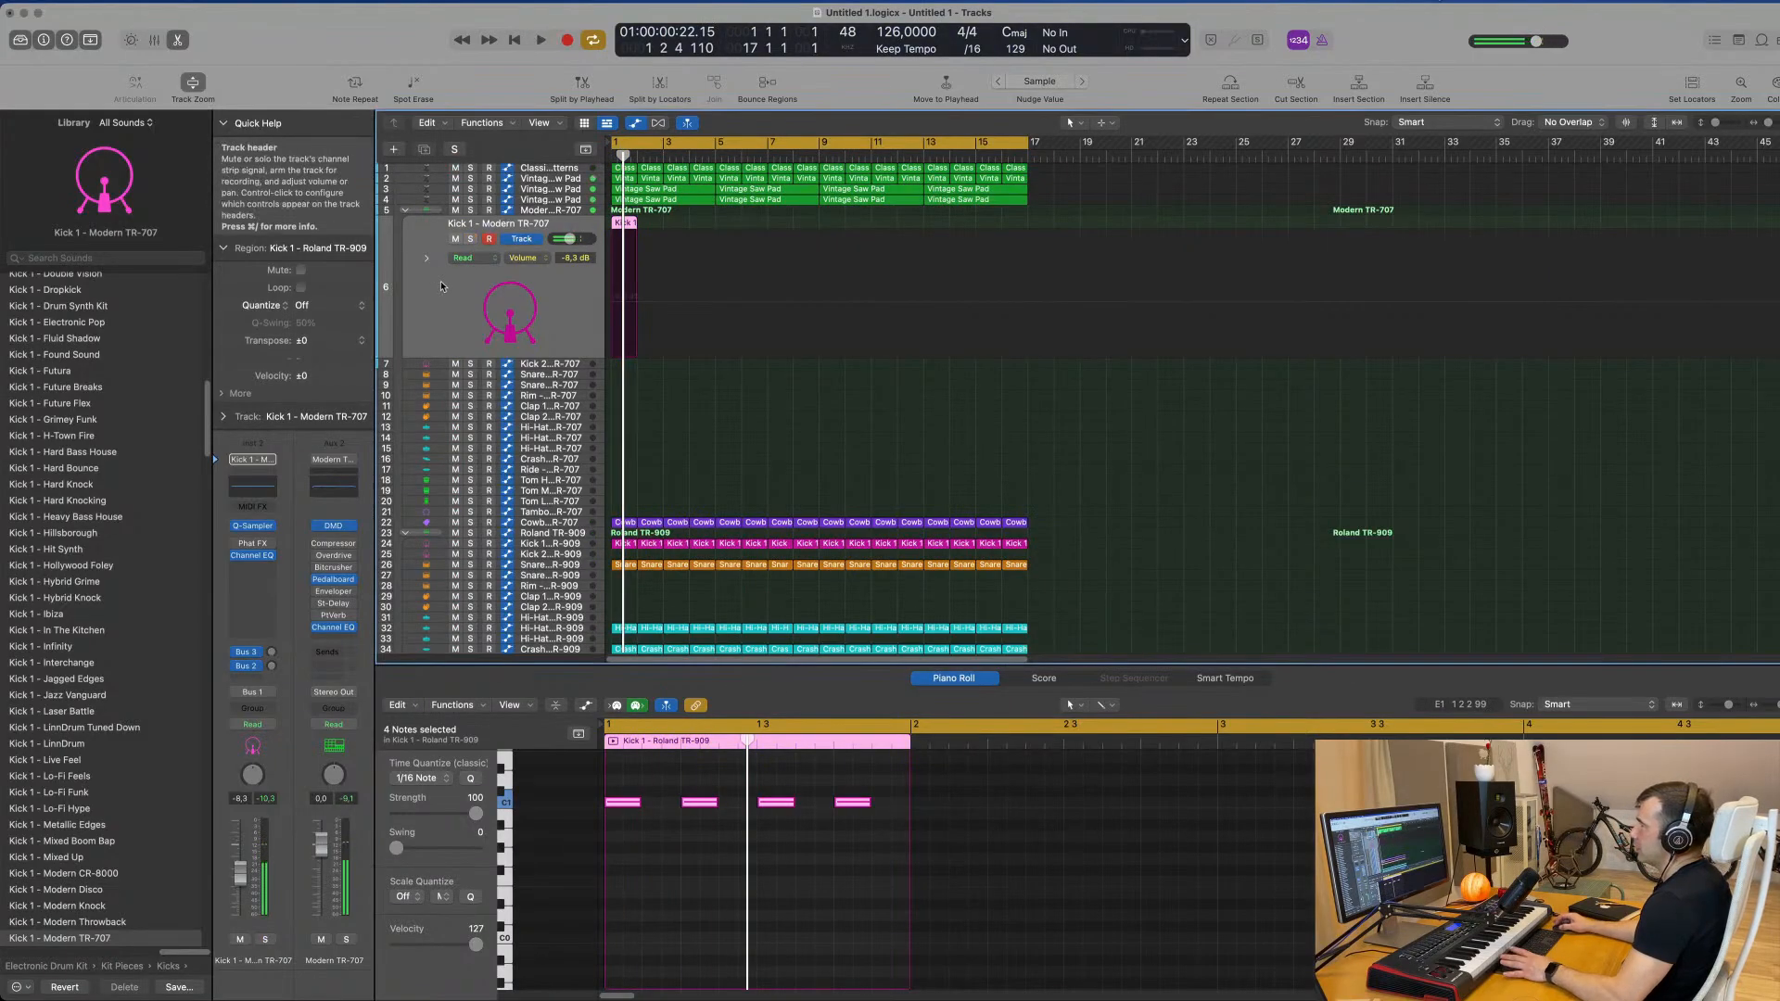
Step: Lower the TR-707 Kick 1 track's volume to -11.6 dB while listening to the full mix
key("space")
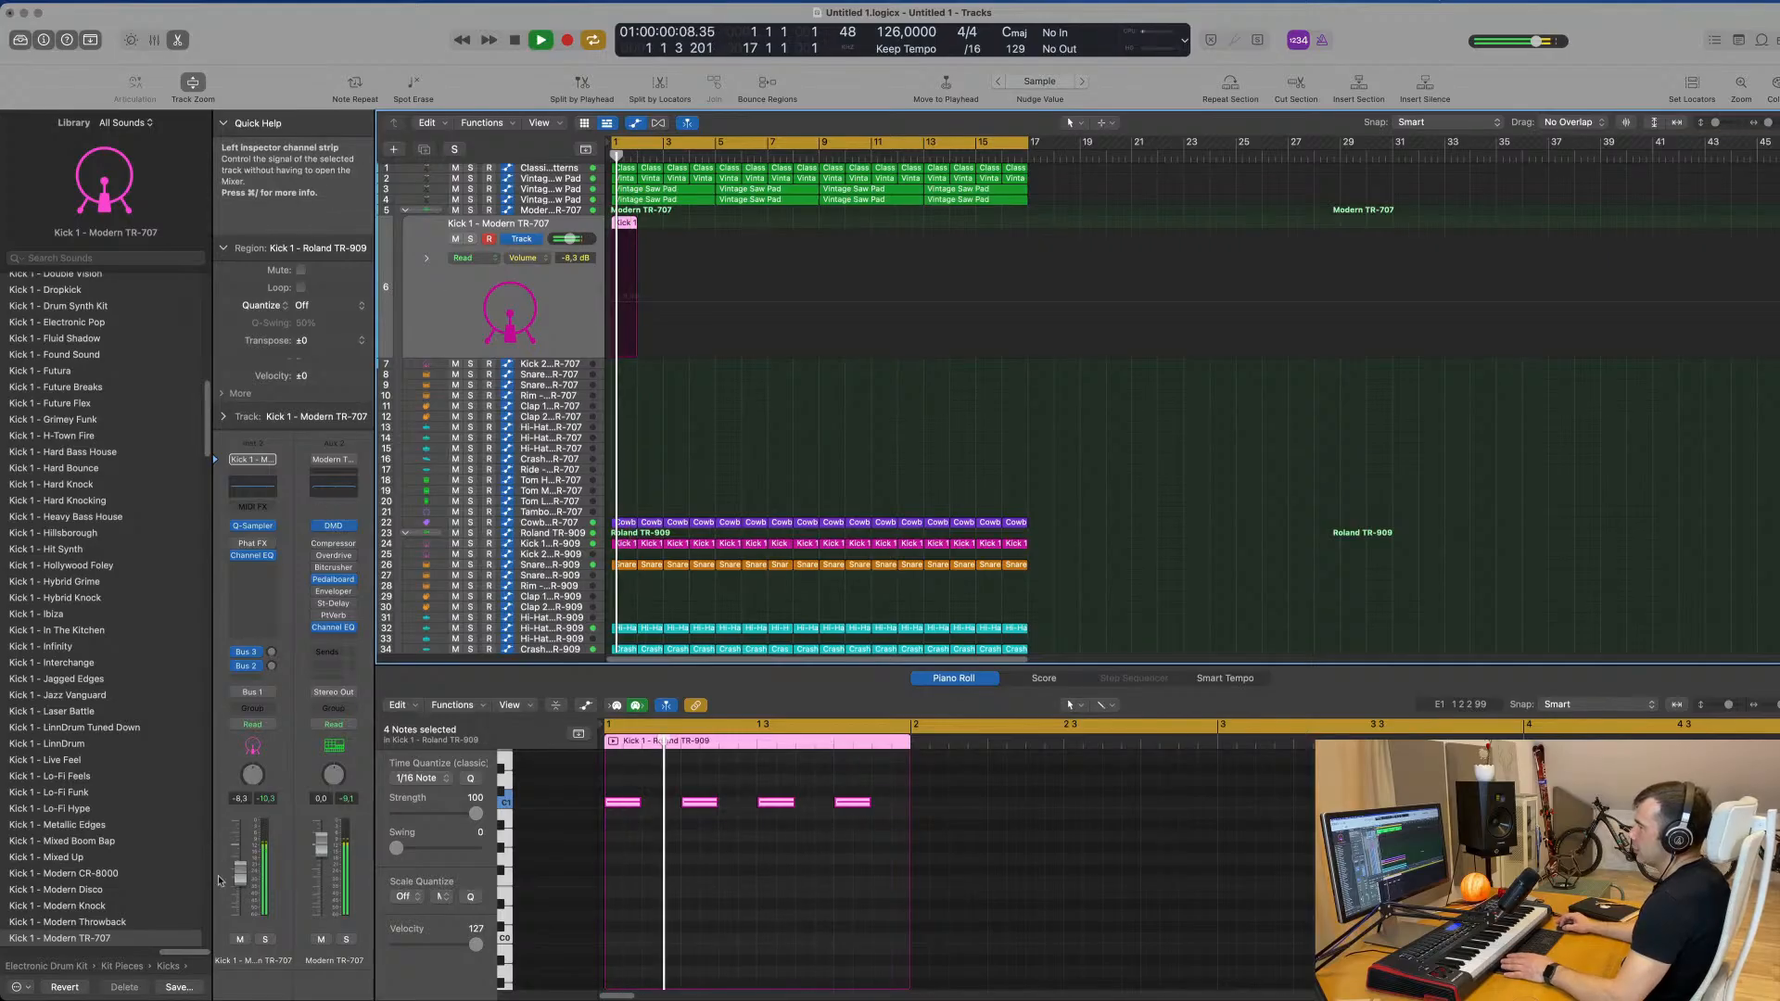
left_click_drag(569, 240, 568, 239)
key("space")
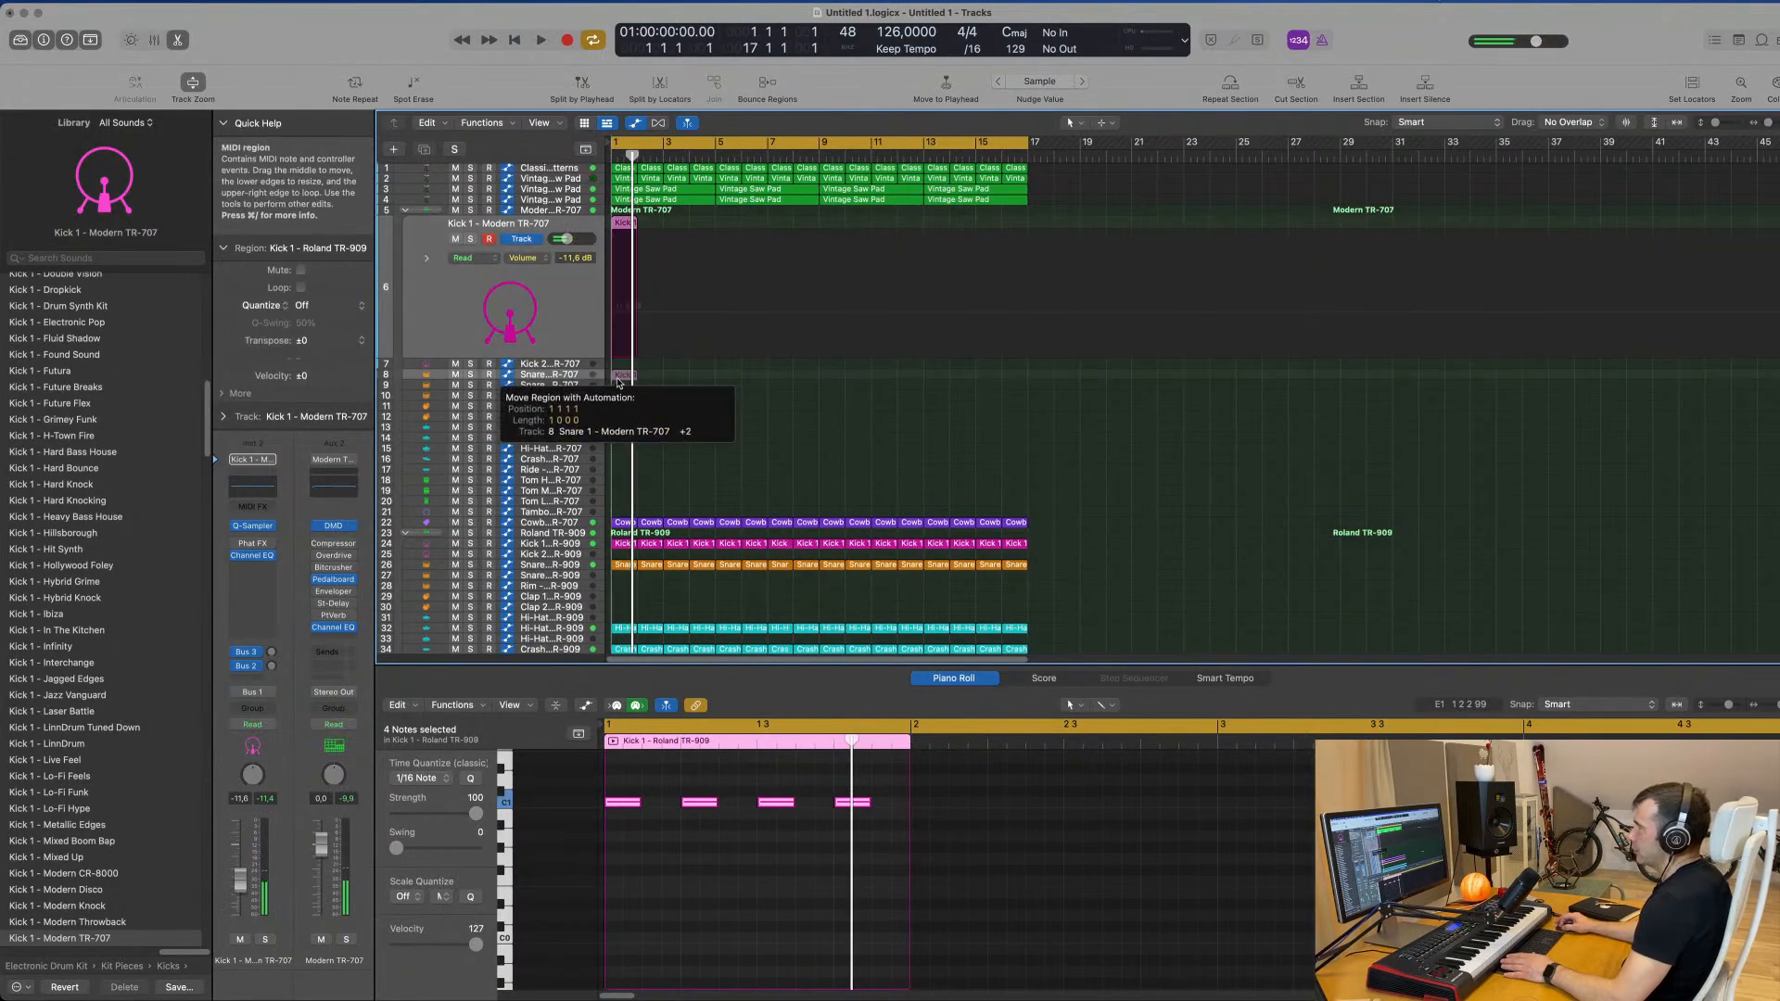
Step: Move the one-bar kick region from Kick 1 to the TR-707's Kick 2 track and audition that track soloed
left_click_drag(616, 369, 616, 367)
key("space")
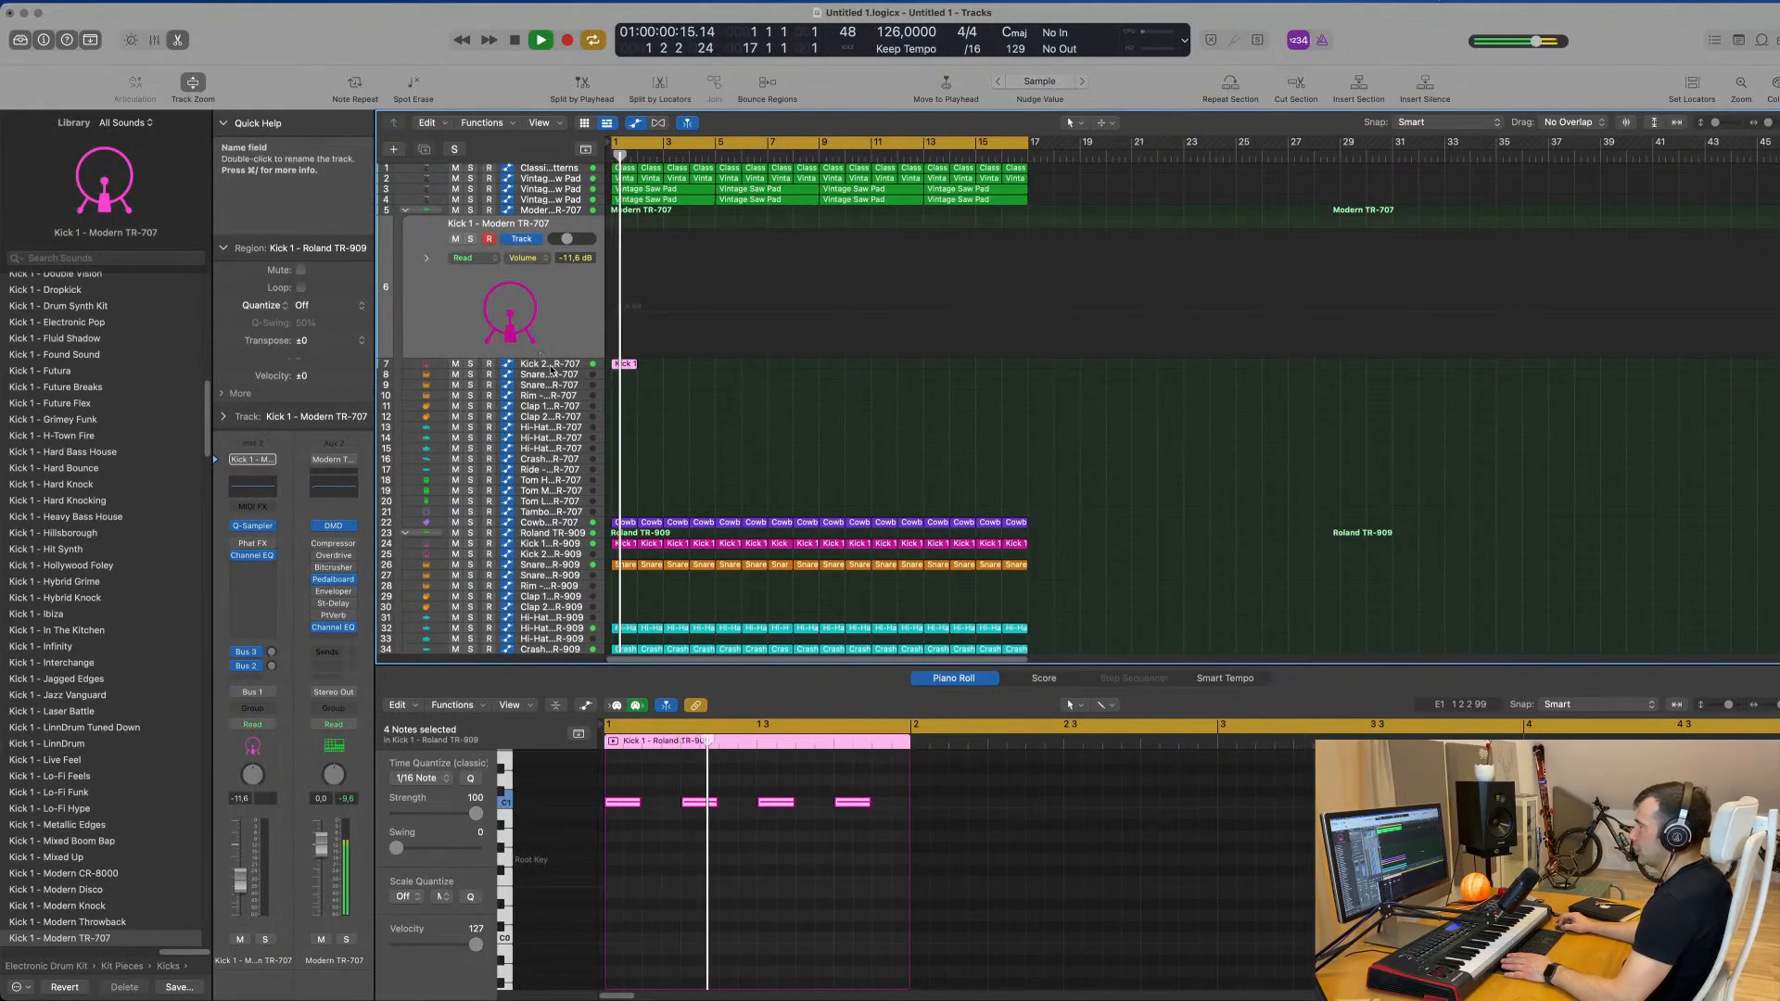
key("Down")
left_click(265, 940)
key("space")
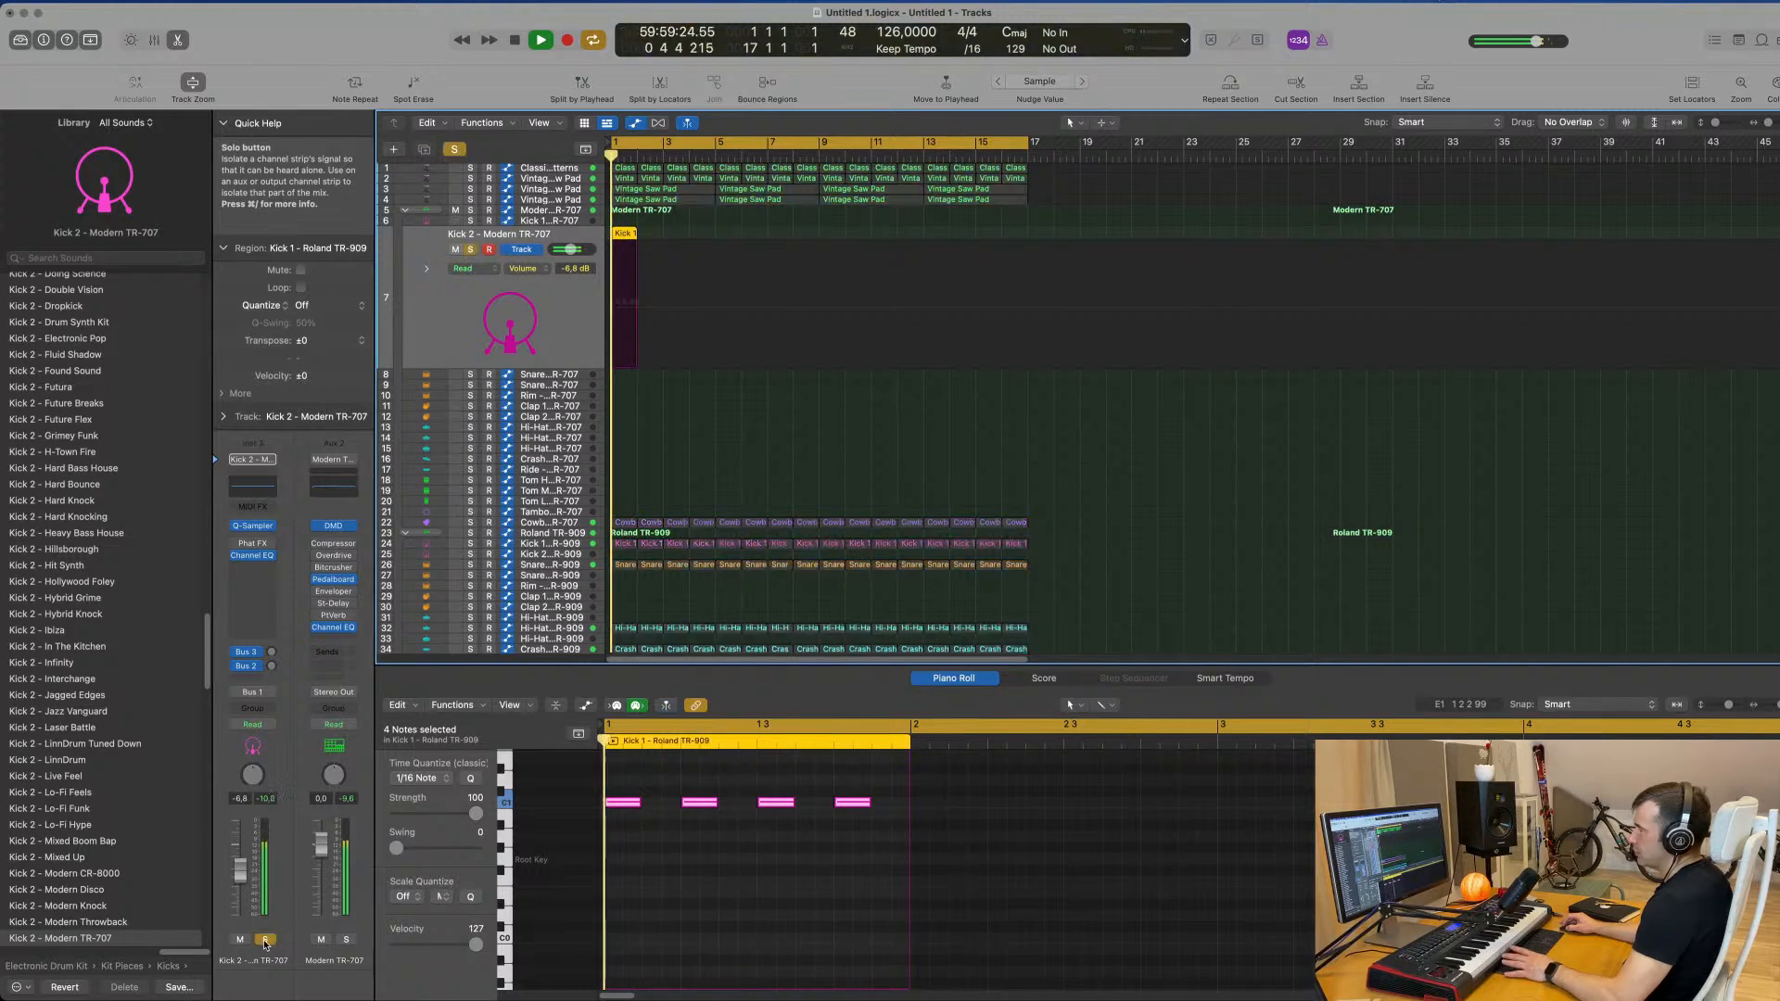
left_click(265, 943)
Step: Lower the TR-707 Kick 2 track's volume to -7.8 dB, listening to it in the full mix
key("space")
key("space")
left_click_drag(240, 870, 240, 873)
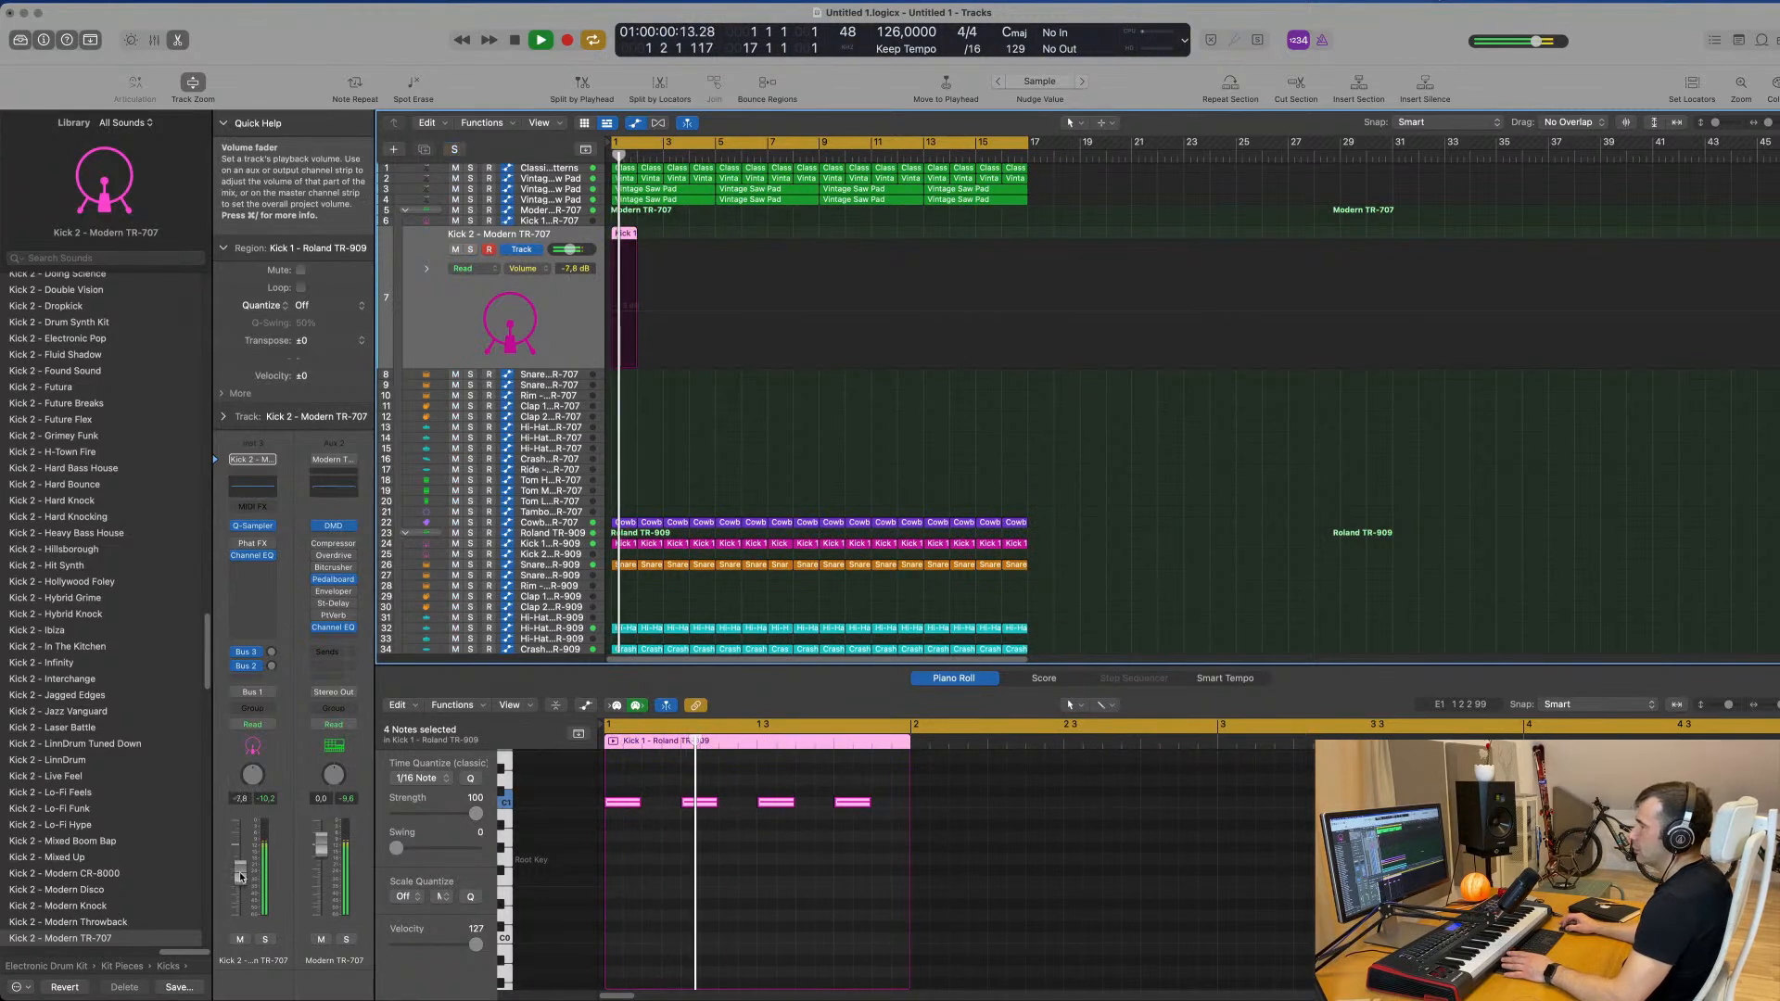
key("space")
key("space")
Step: Repeat the one-bar TR-707 Kick 2 region to fill all 16 bars and select all the track's regions
key("super+r")
key("super+r")
key("super+r")
key("super+r")
key("super+r")
key("super+r")
key("super+r")
key("super+r")
key("super+r")
key("super+r")
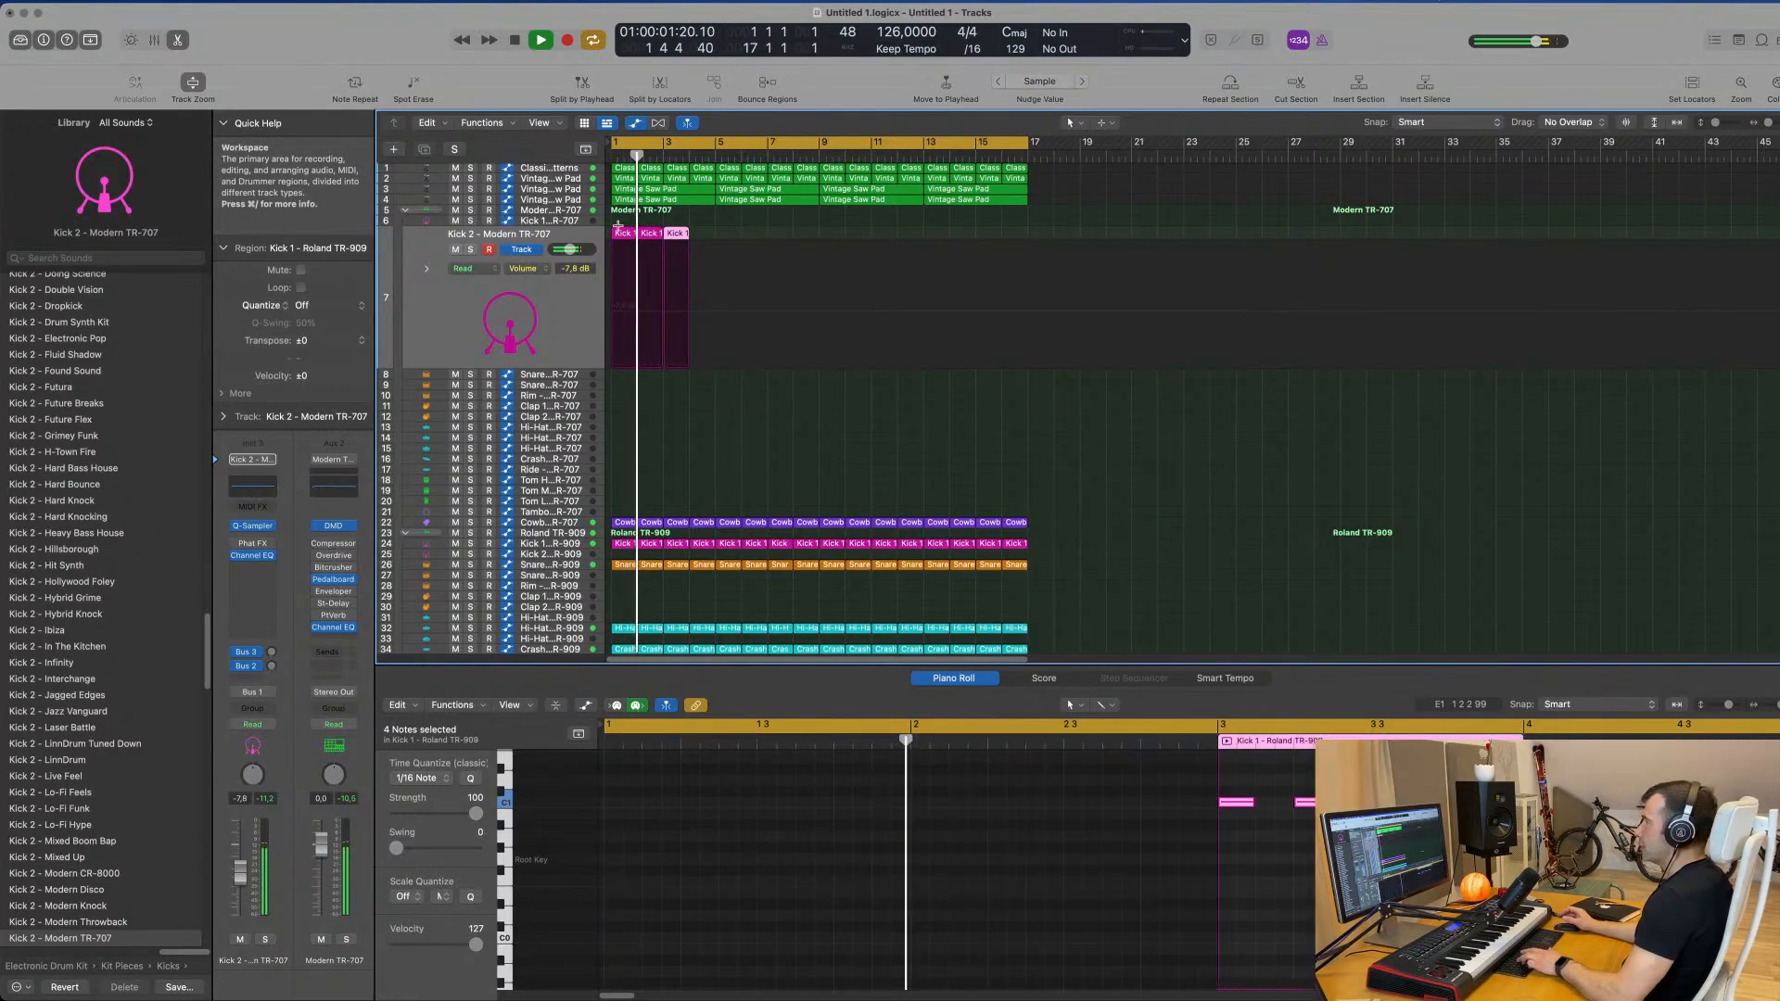
key("super+r")
key("super+r")
key("super+r")
key("super+r")
key("super+r")
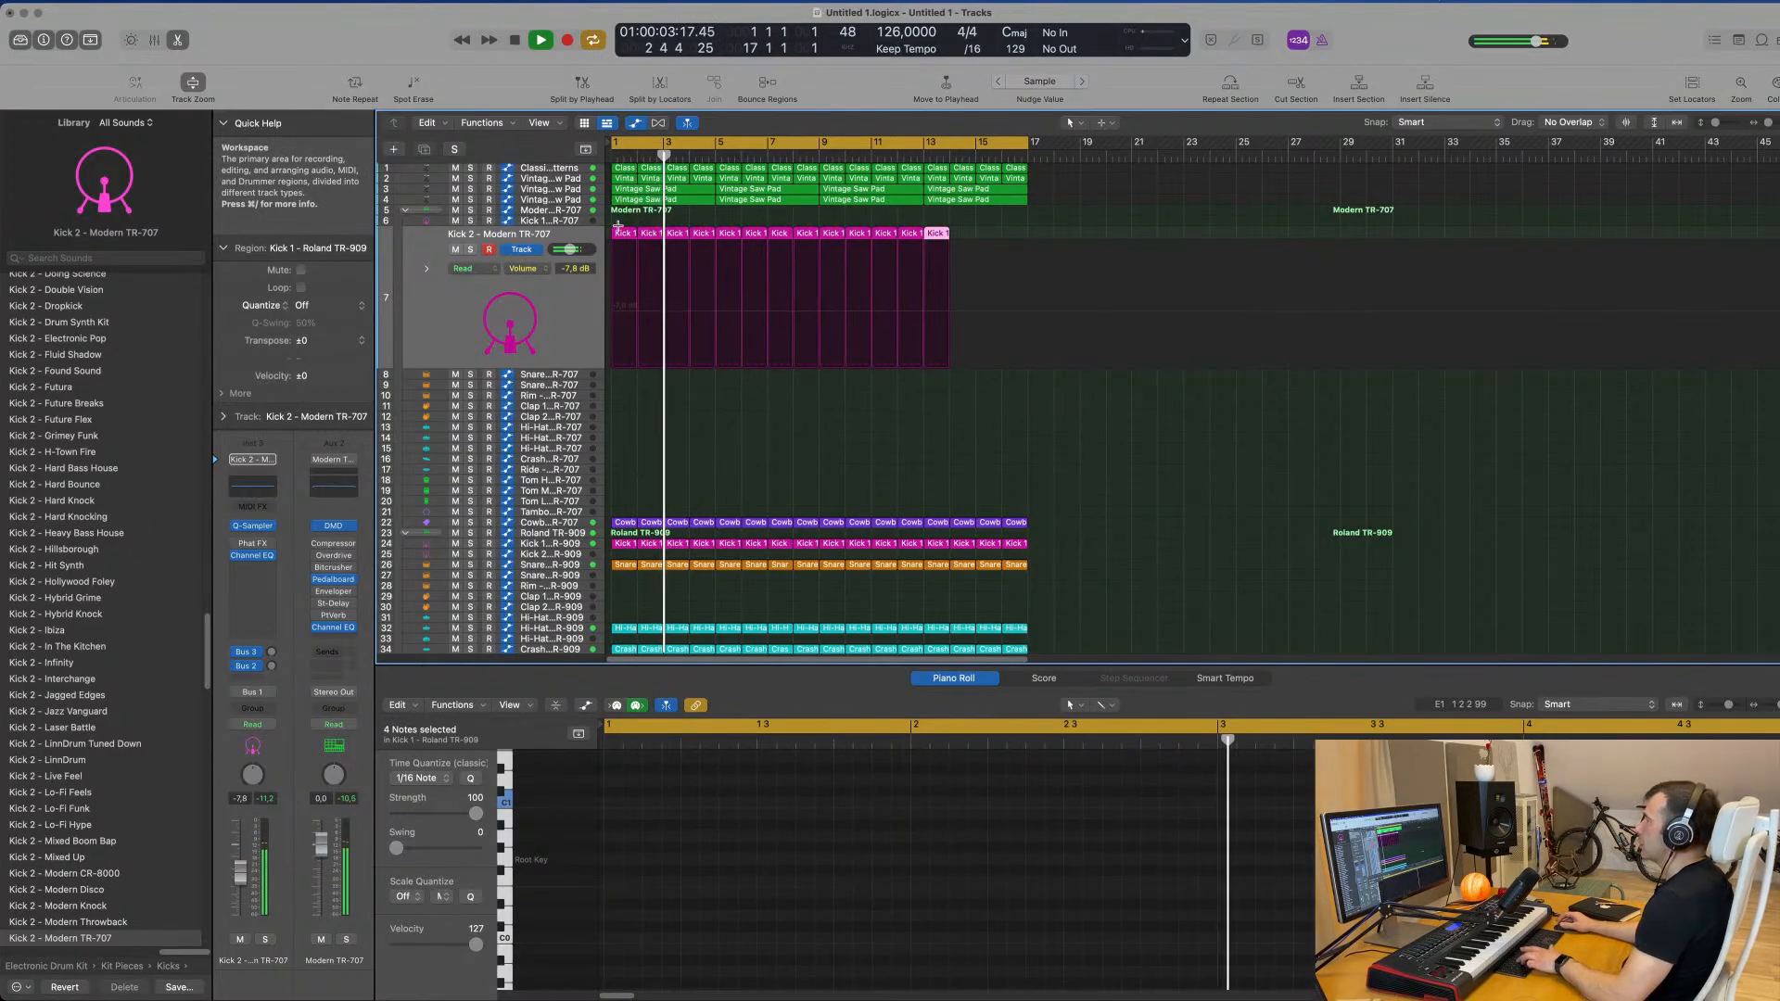
left_click(531, 322)
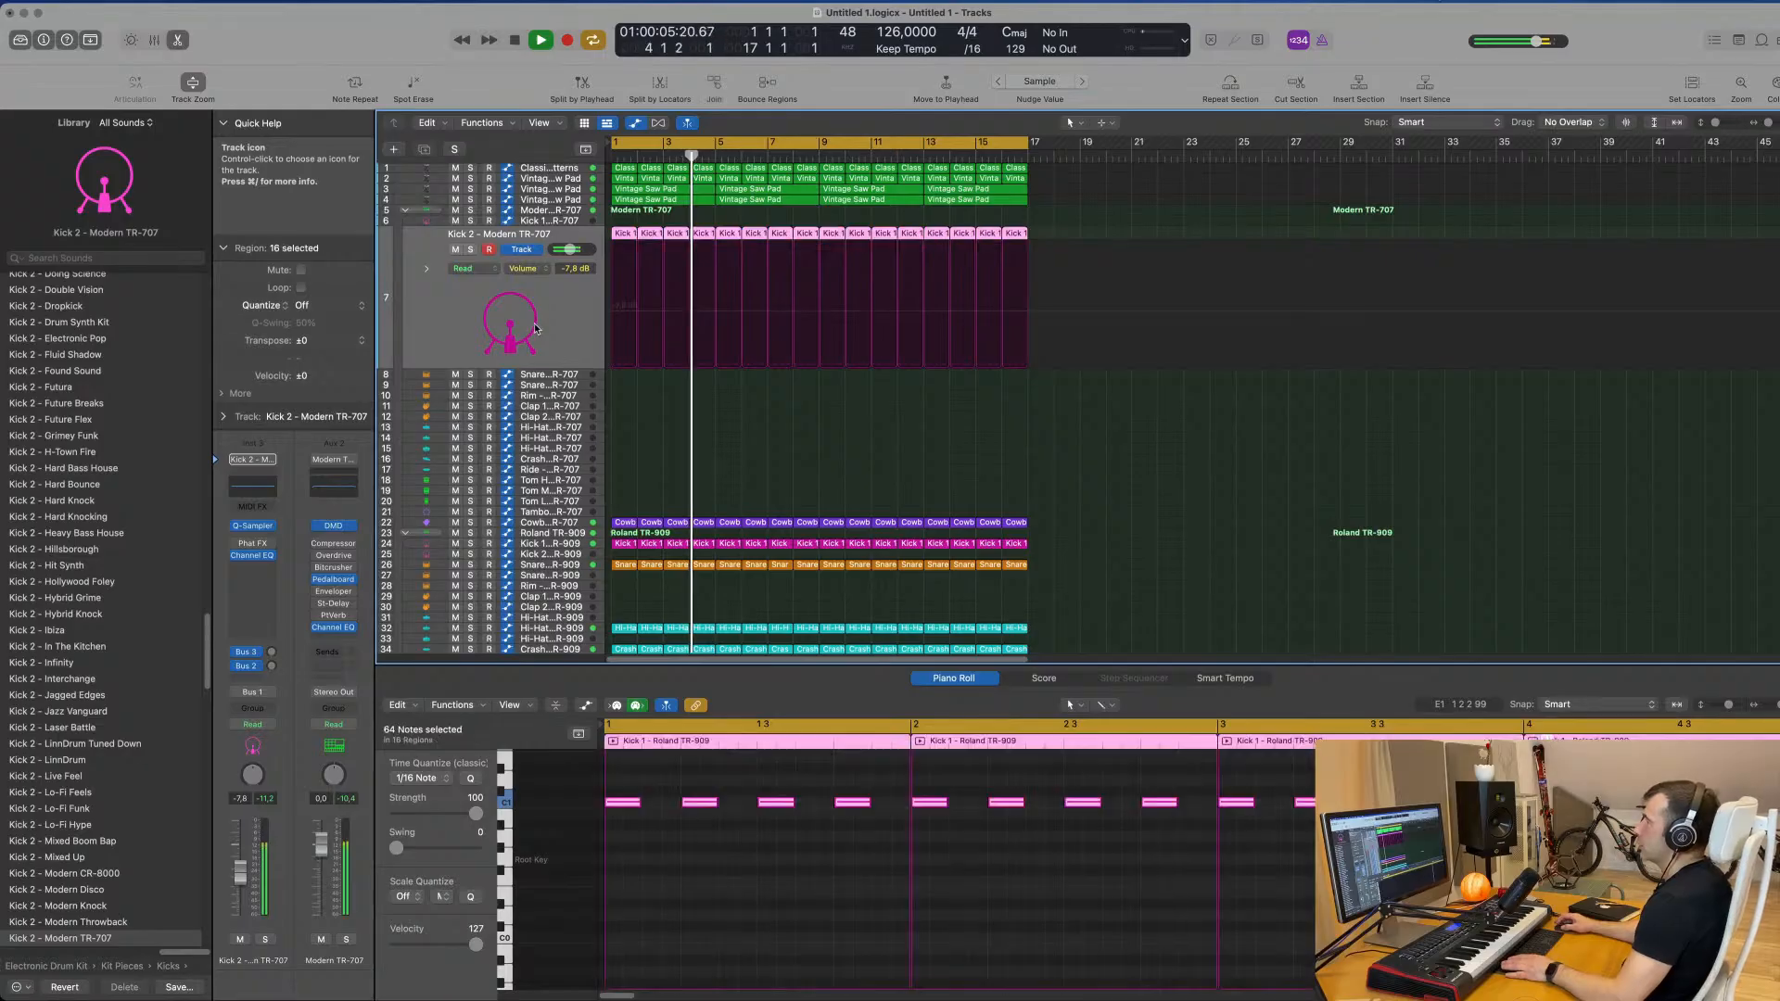
Step: Look over the layered tracks across the 16-bar arrangement while the loop plays
key("super+Right")
key("super+Right")
key("super+Right")
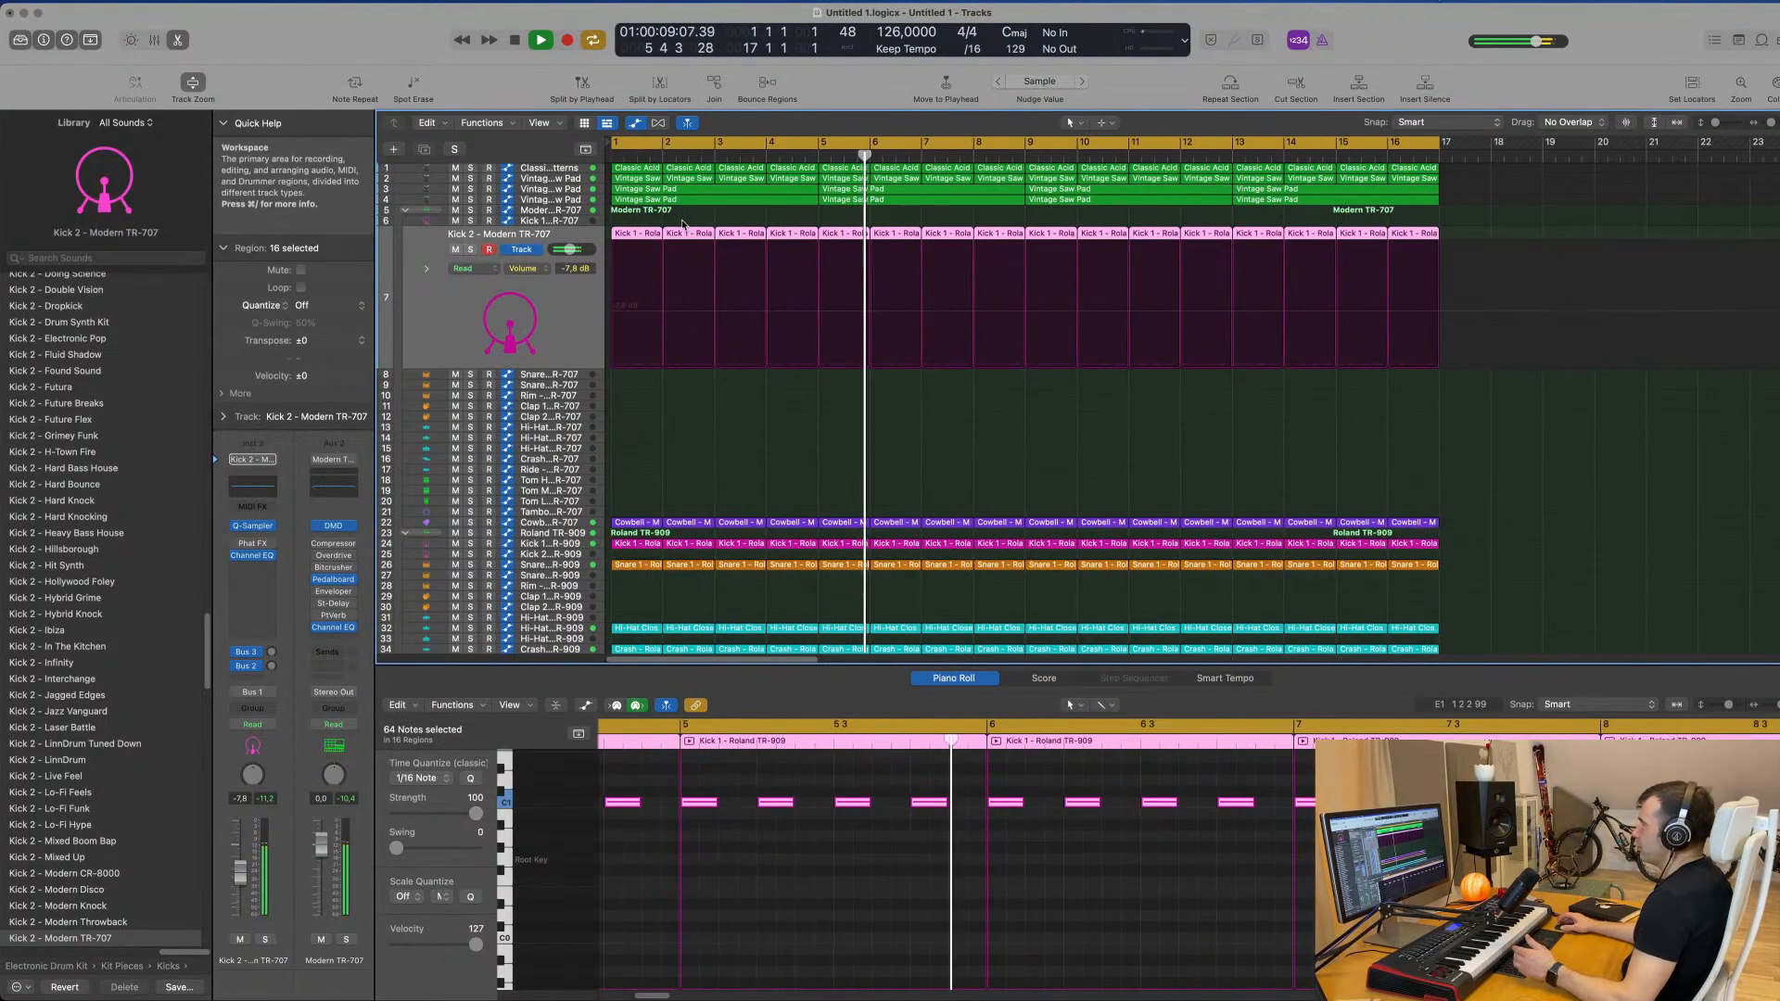
left_click(1403, 2)
left_click(1360, 53)
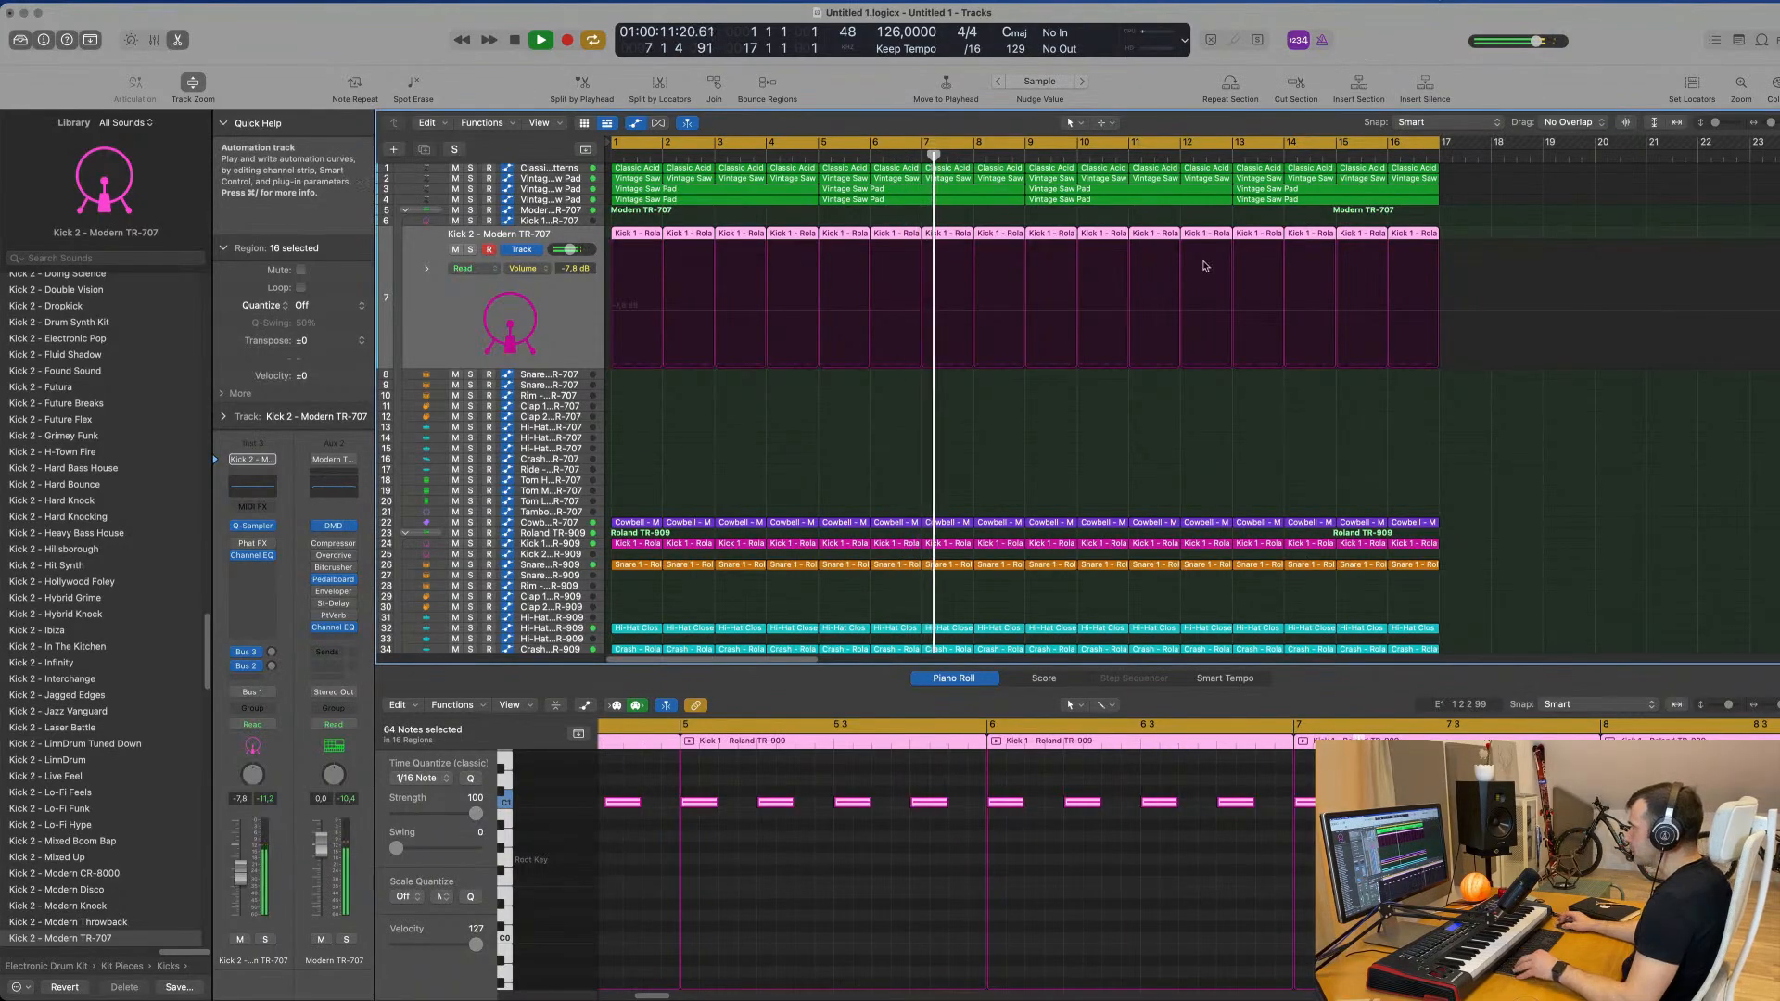
key("super+Down")
key("super+Down")
key("super+Down")
scroll(1189, 274, "down", 5)
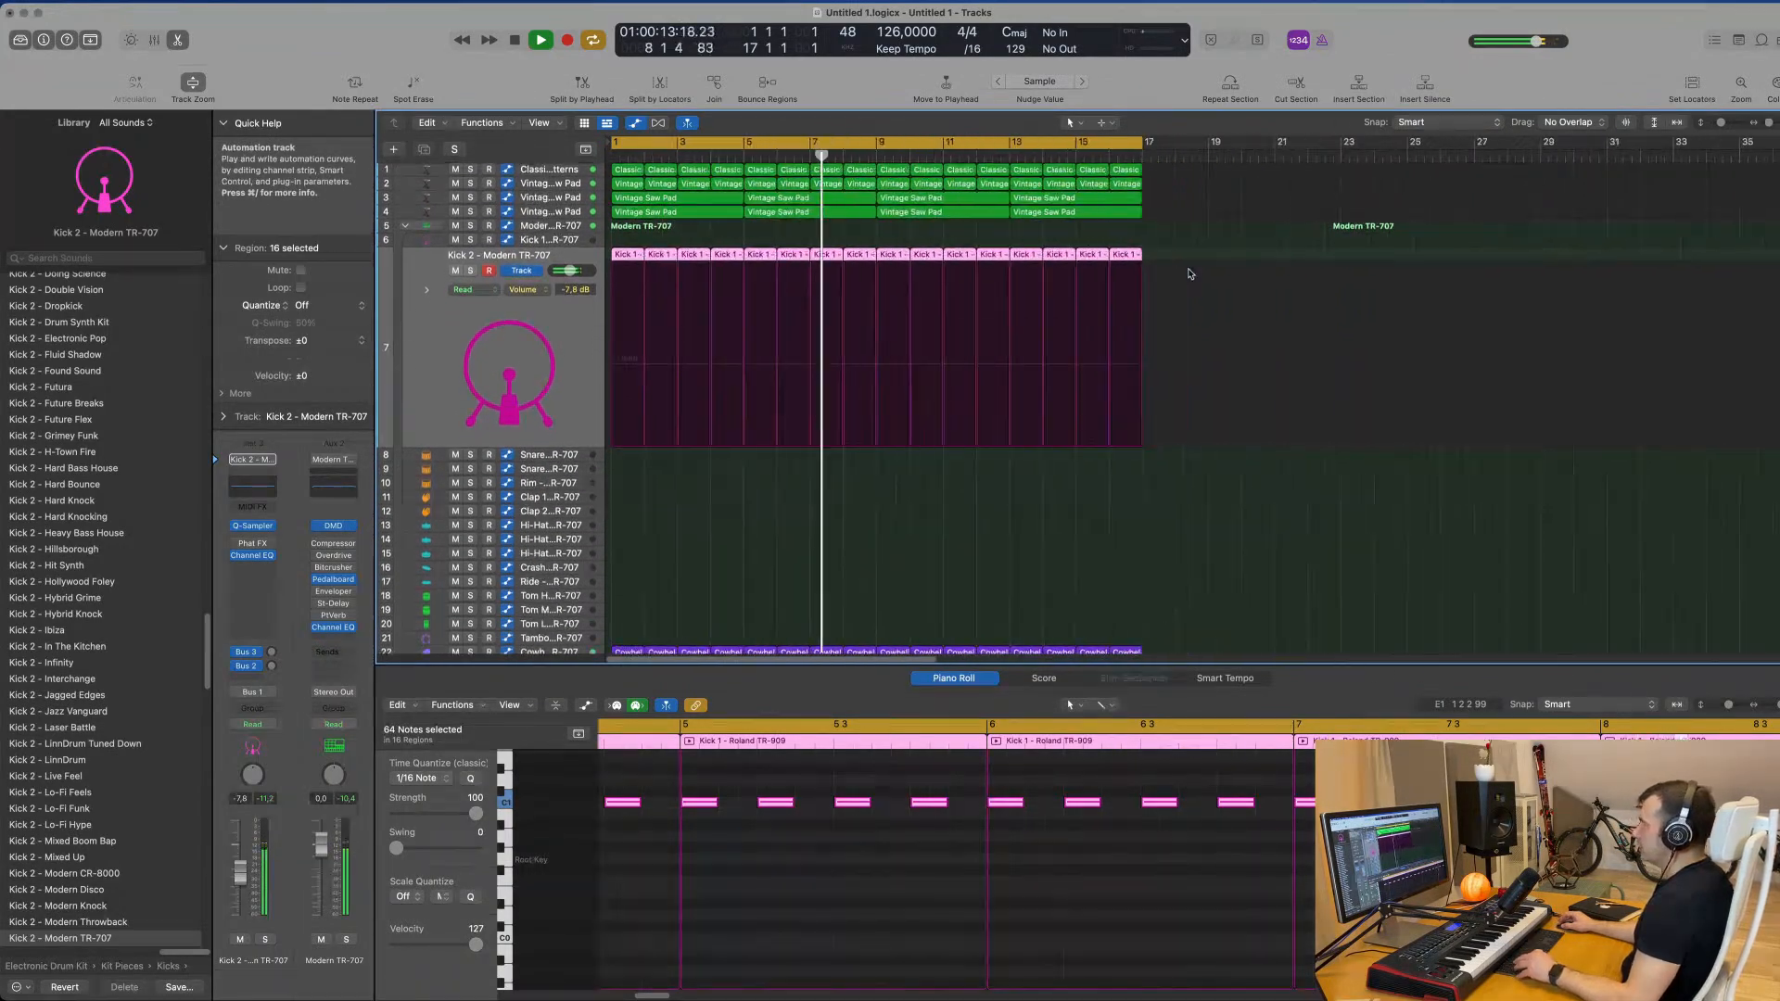
scroll(942, 239, "up", 2)
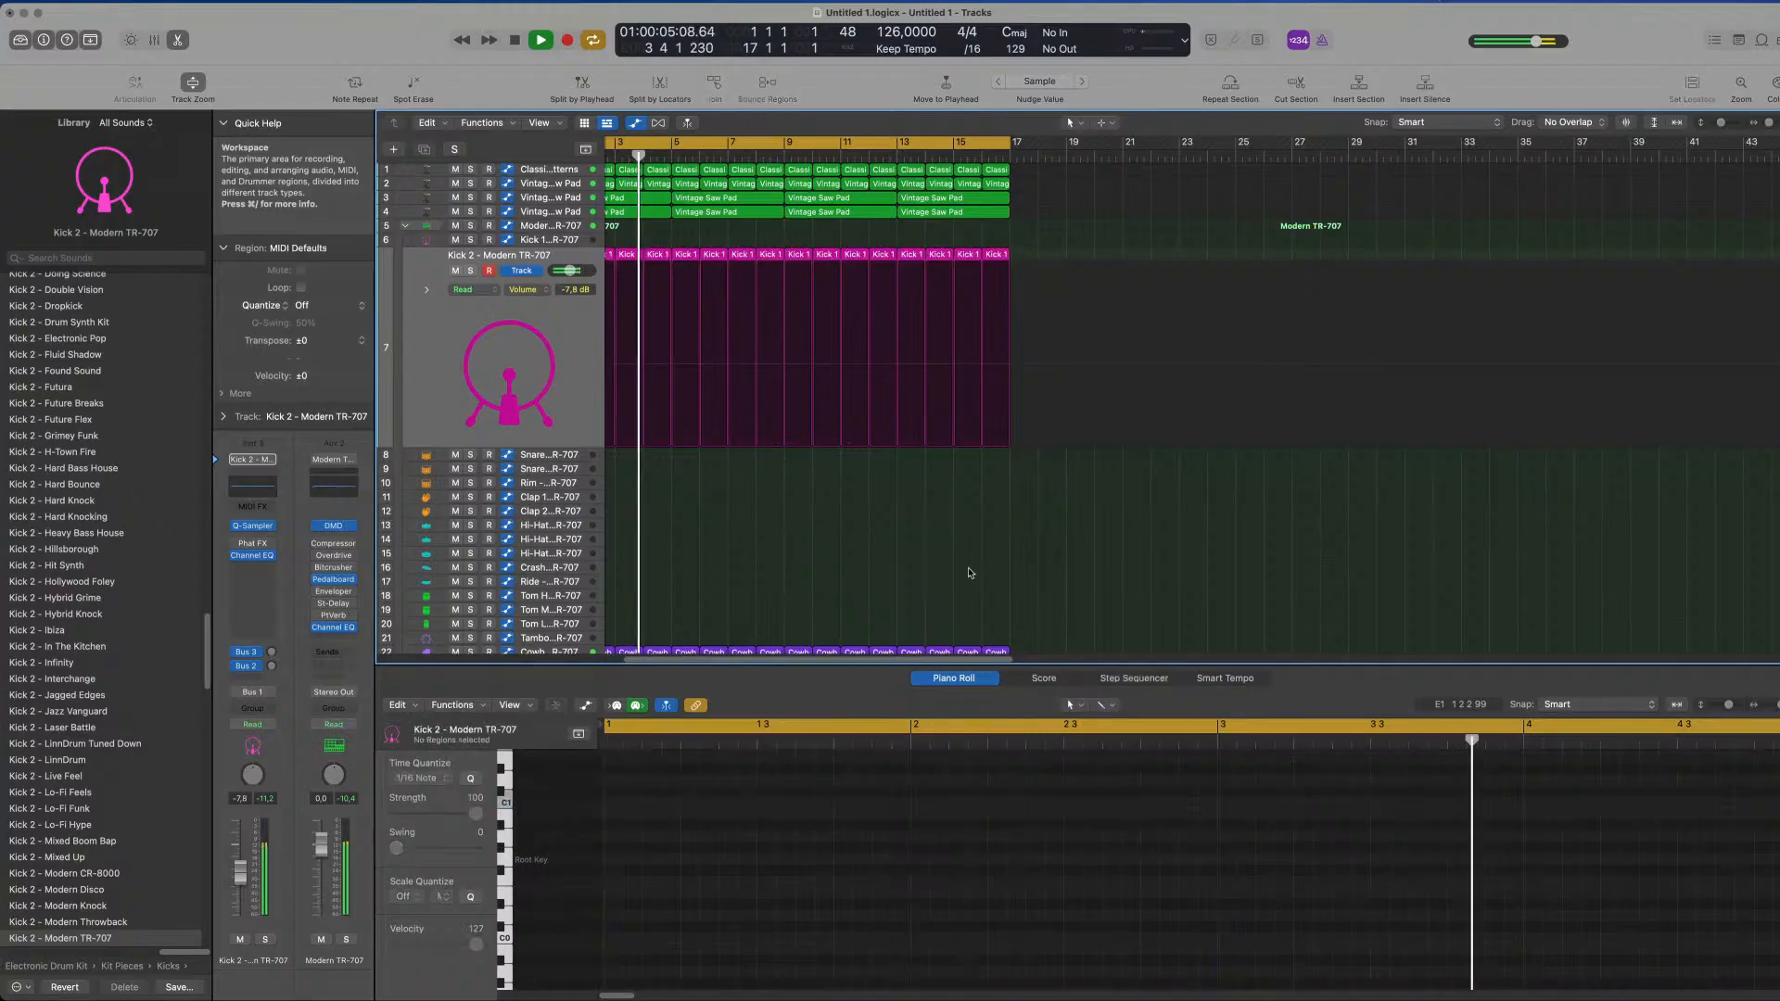
scroll(930, 554, "down", 8)
scroll(1001, 487, "up", 1)
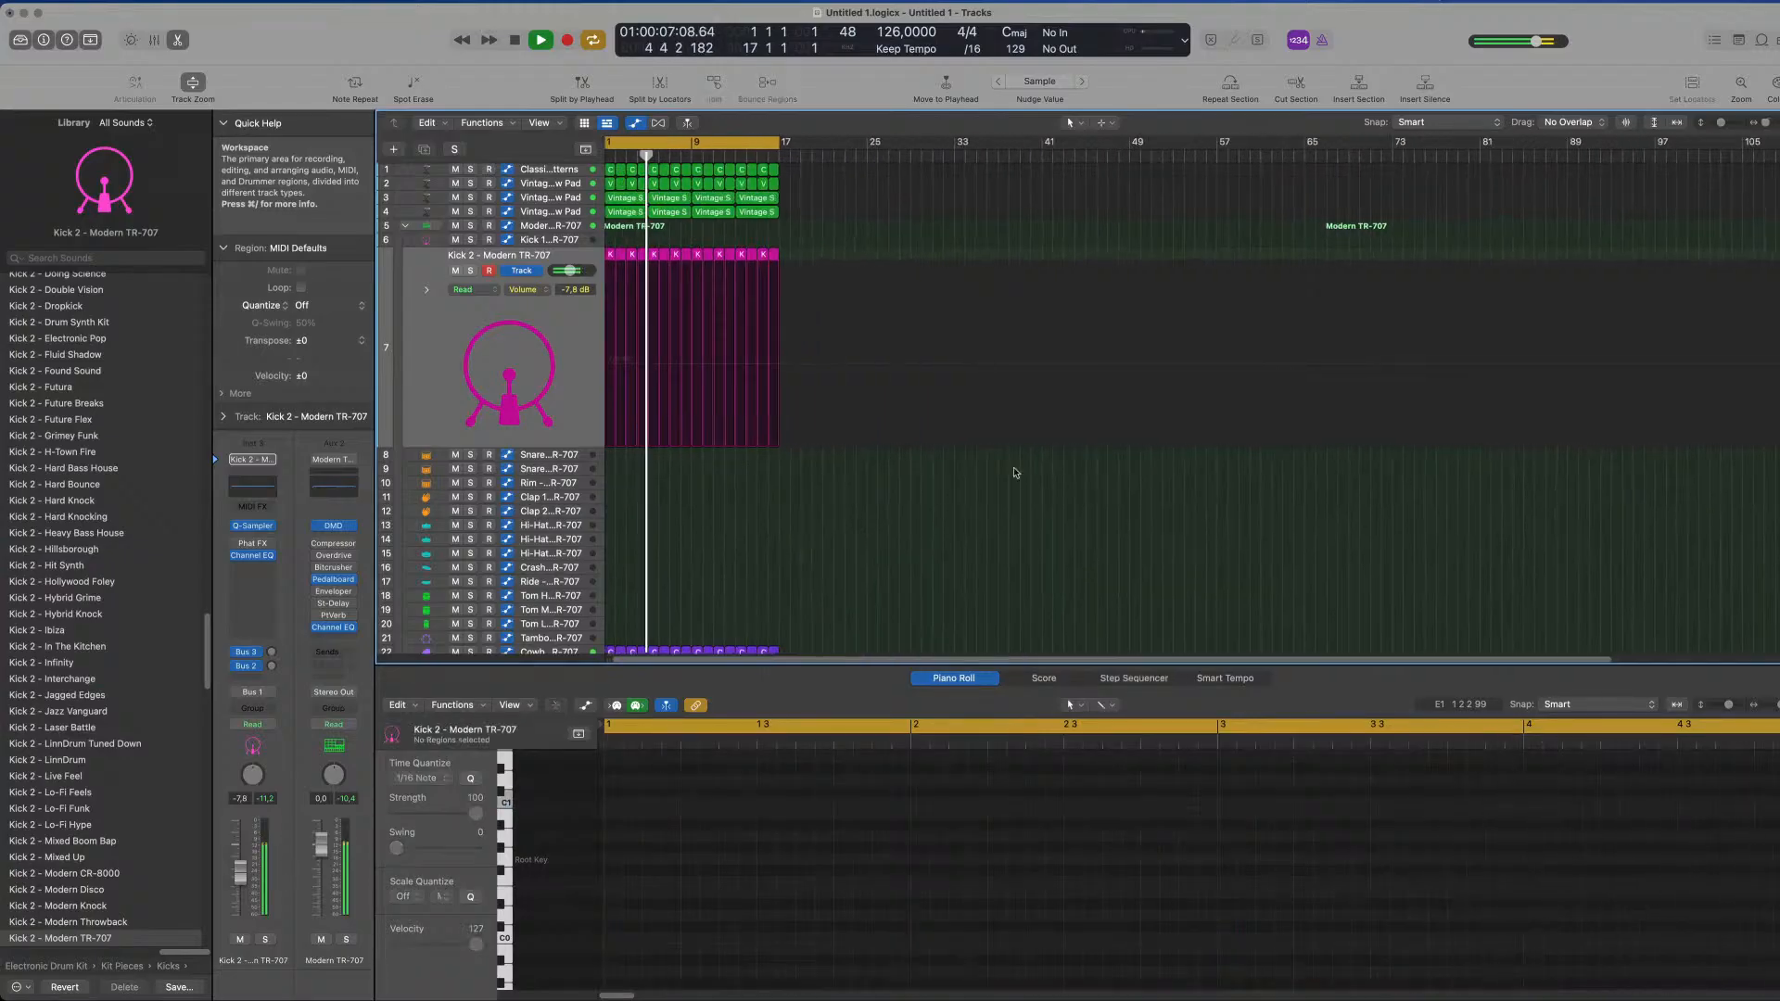